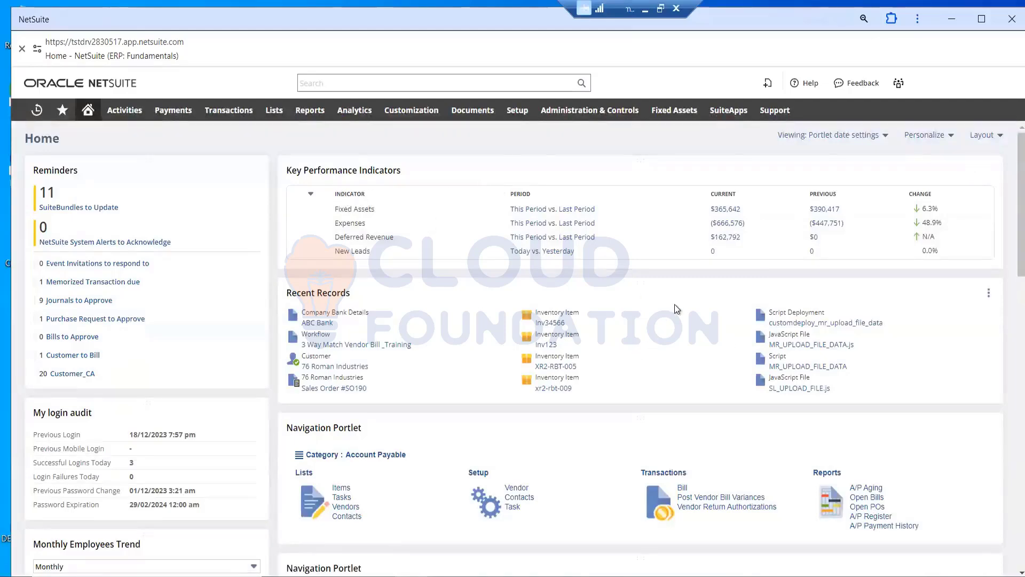
scroll(537, 344, down, 4)
scroll(529, 343, up, 4)
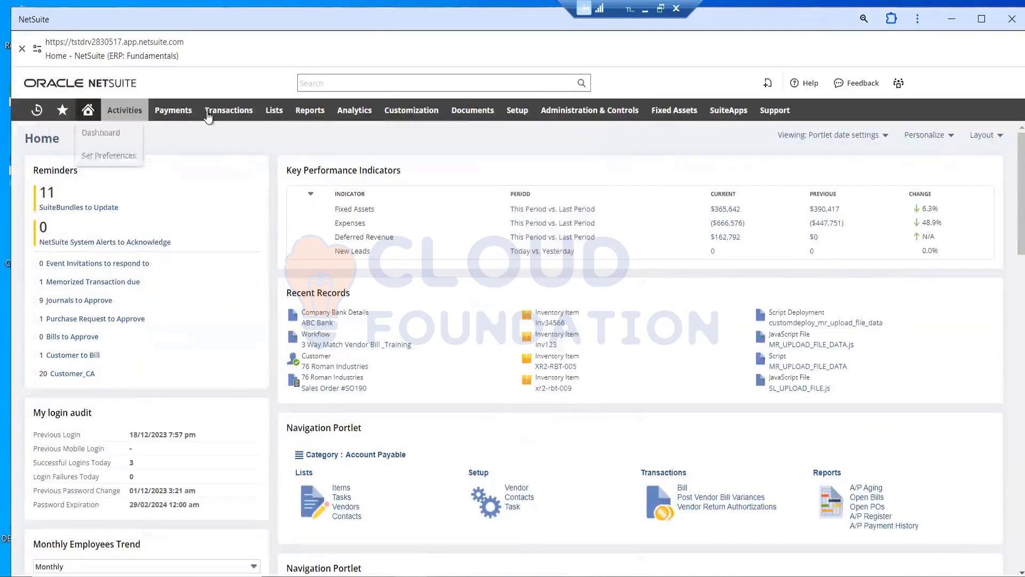
Try to open the list of sales orders from the sales transactions, and maximize the browser window
mouse_move(240, 114)
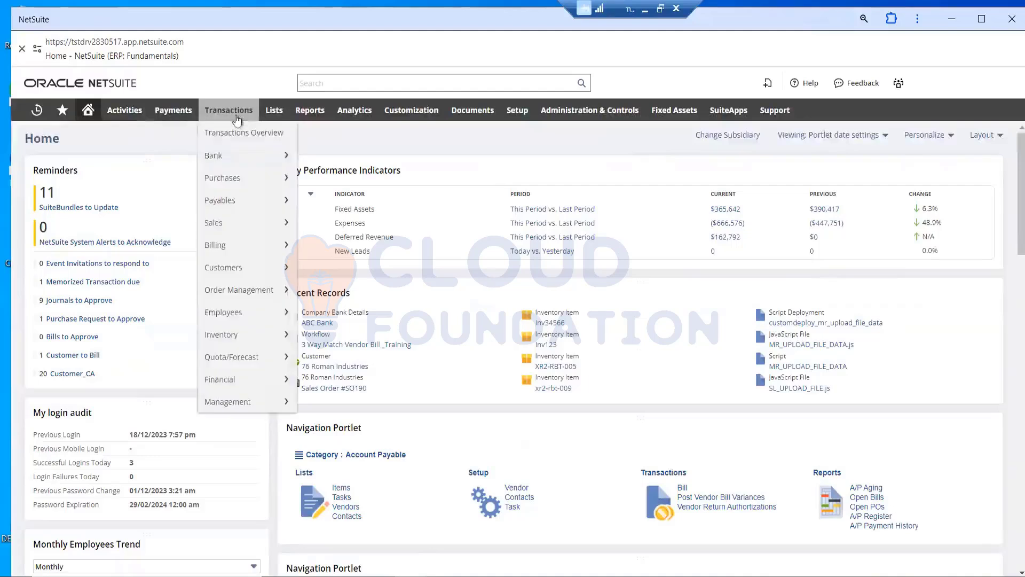
mouse_move(258, 228)
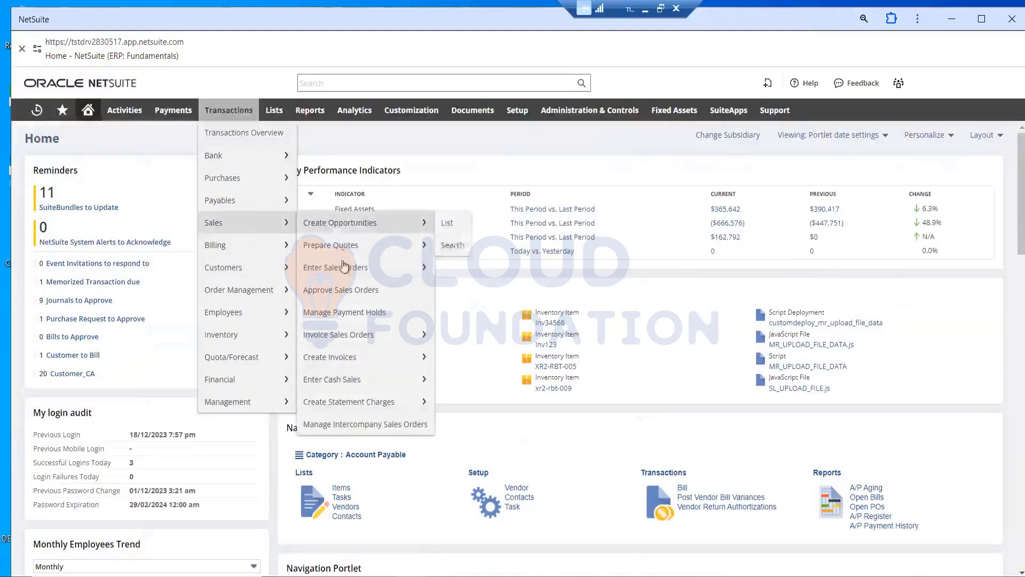
mouse_move(343, 276)
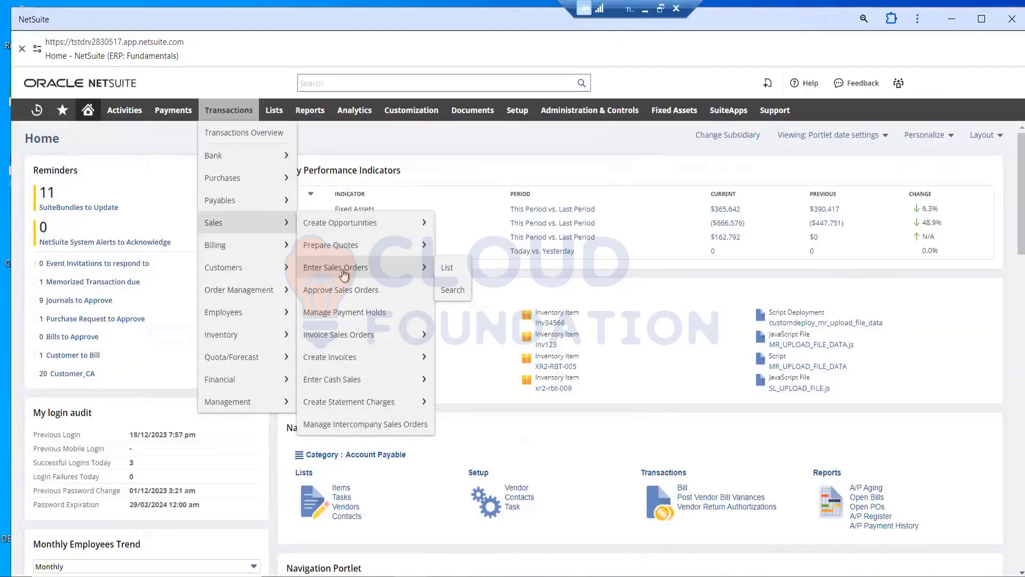
mouse_move(338, 335)
click(453, 271)
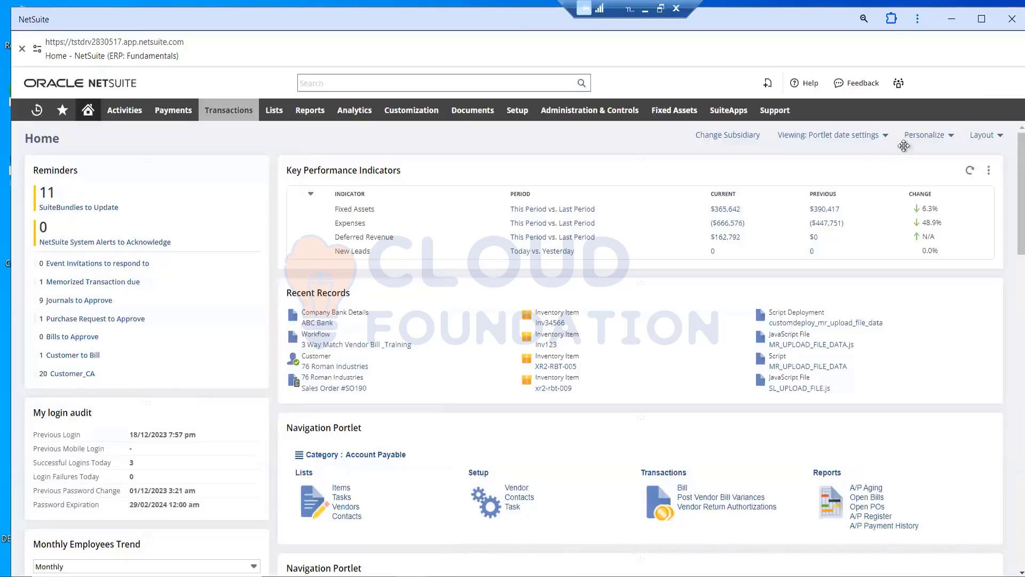
click(981, 21)
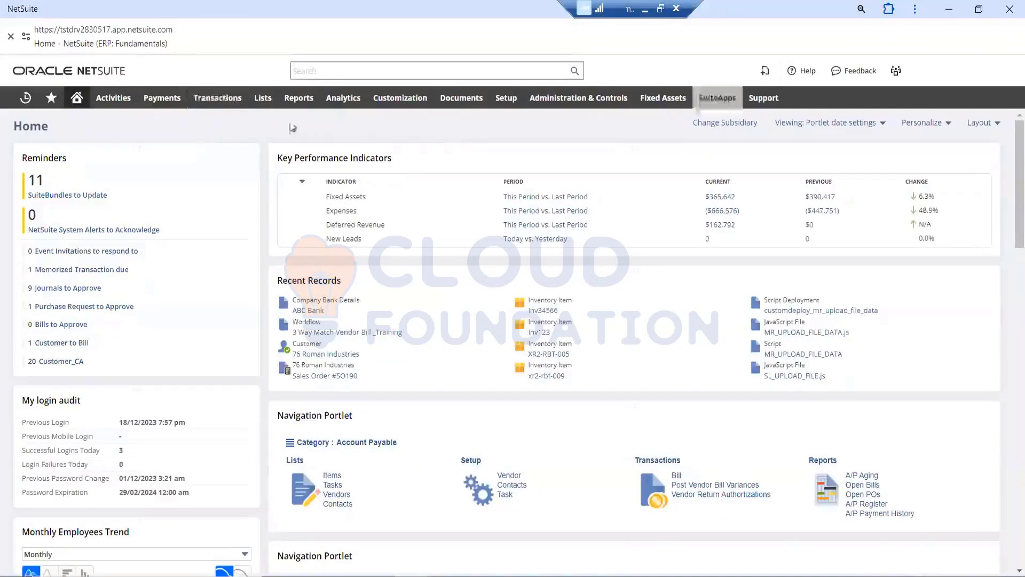
Open the entry form for a new sales order from the sales transactions
mouse_move(217, 98)
mouse_move(218, 216)
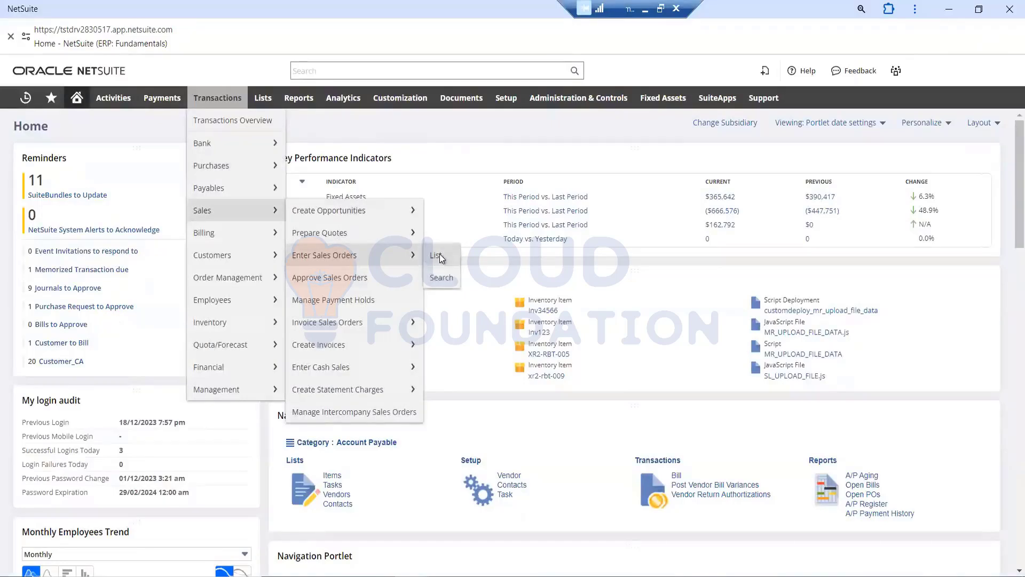
click(440, 256)
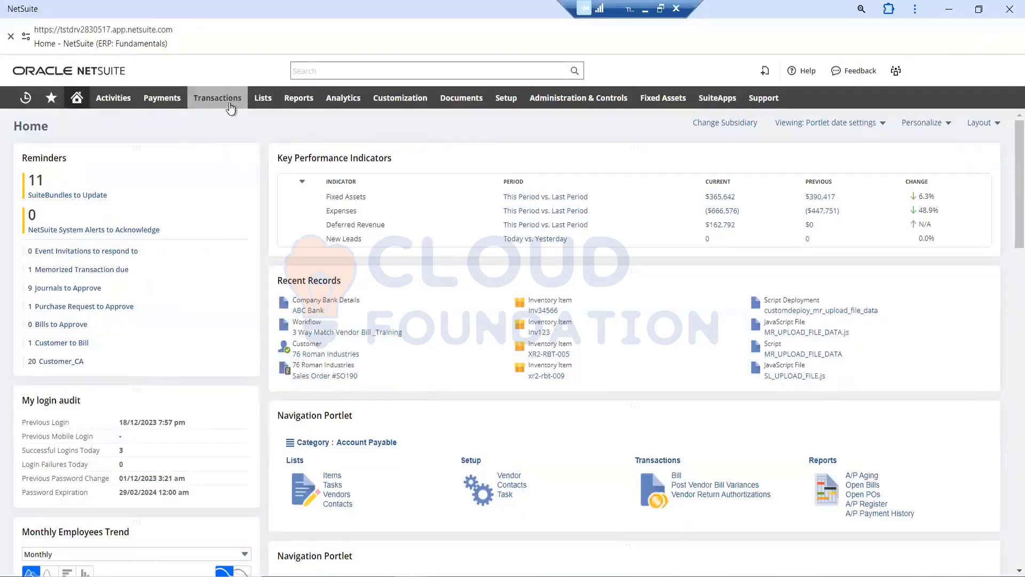
mouse_move(224, 103)
mouse_move(267, 210)
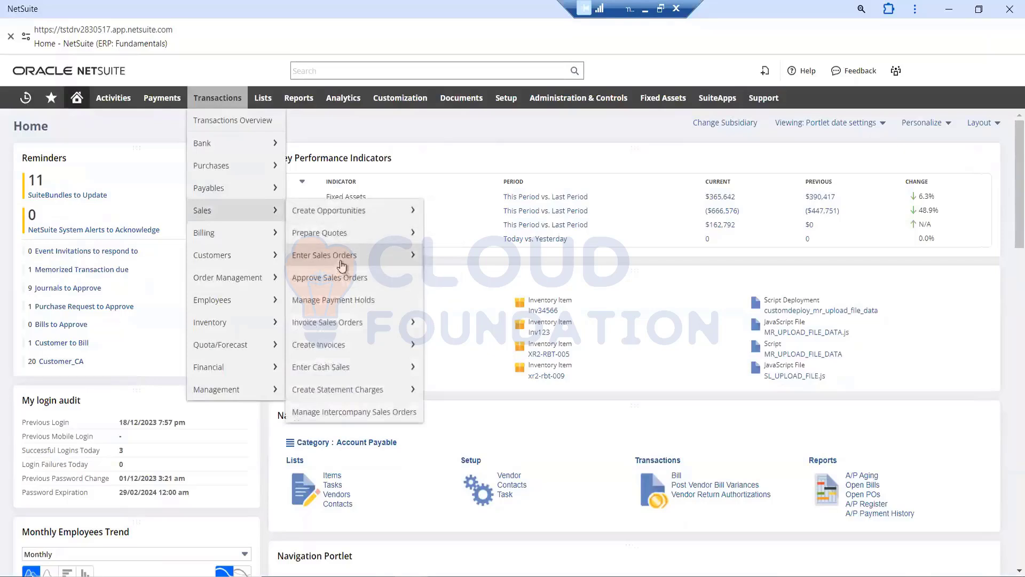
click(340, 260)
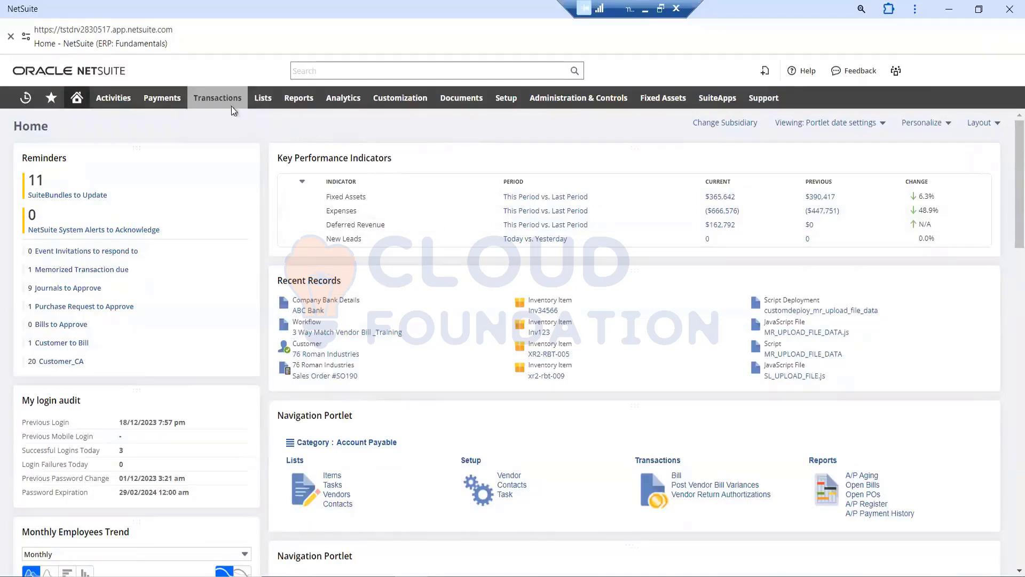
Switch from the blank sales order form to the list of existing sales orders and look through it
mouse_move(228, 105)
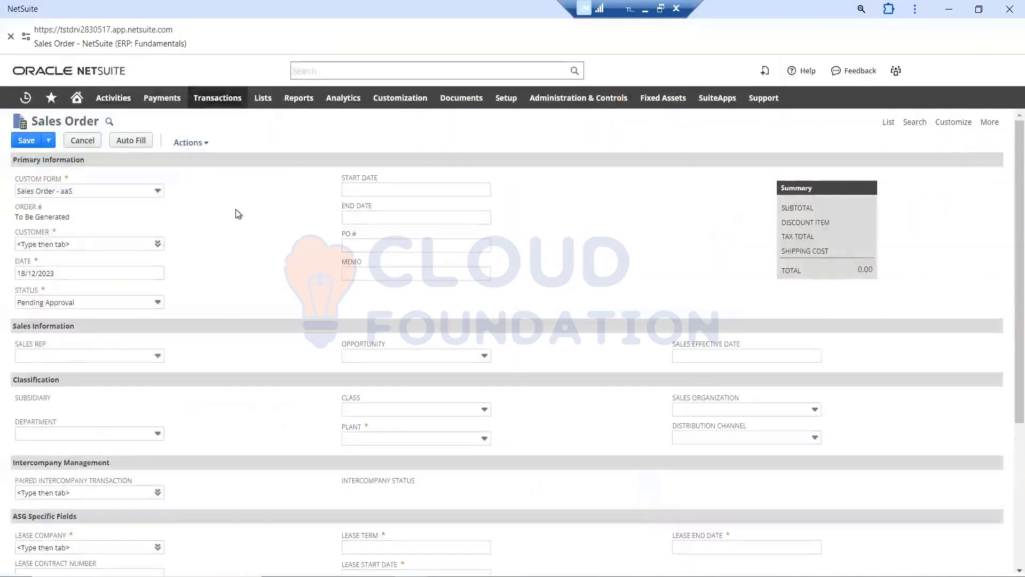
click(889, 122)
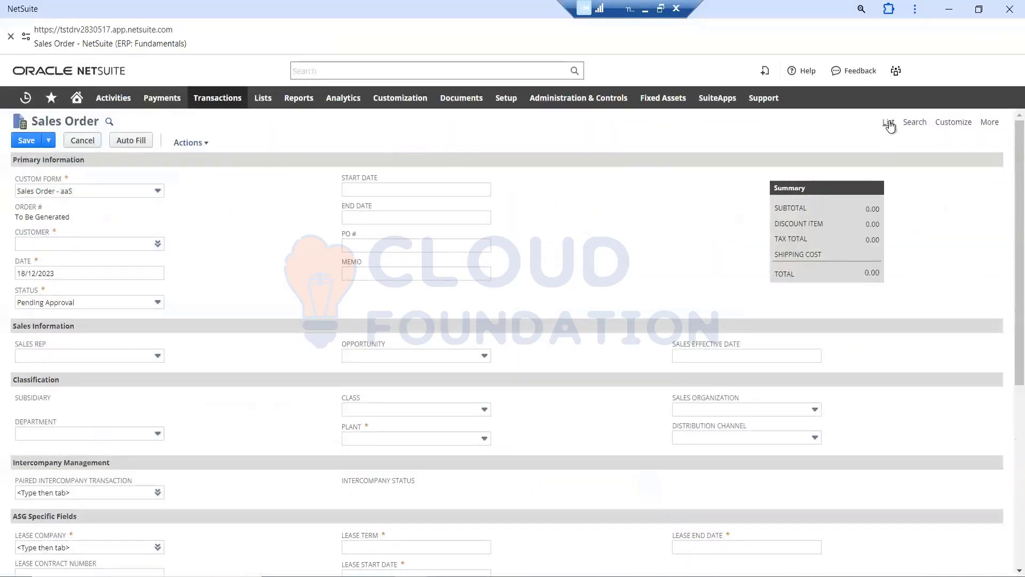
click(573, 129)
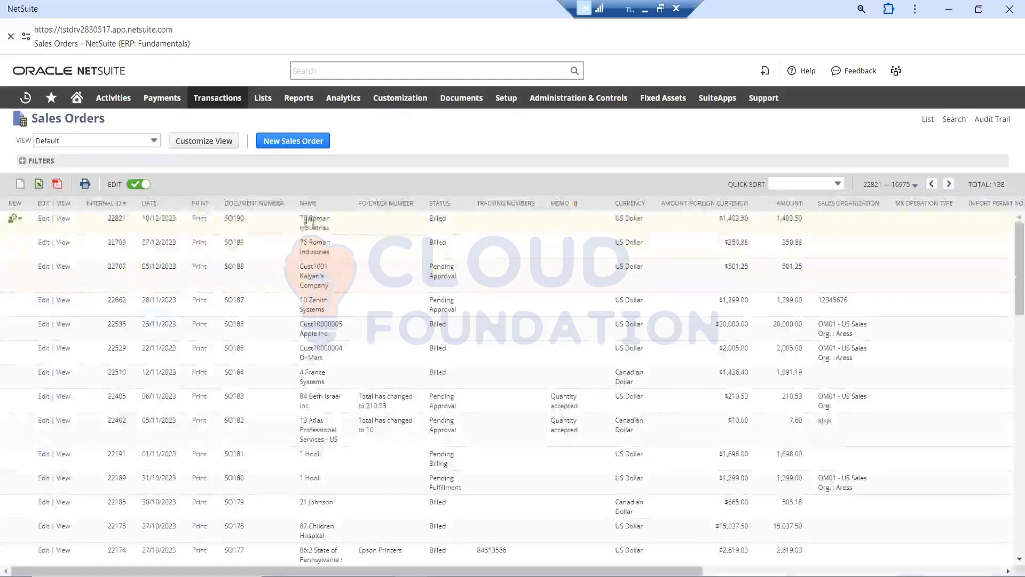
scroll(425, 378, down, 5)
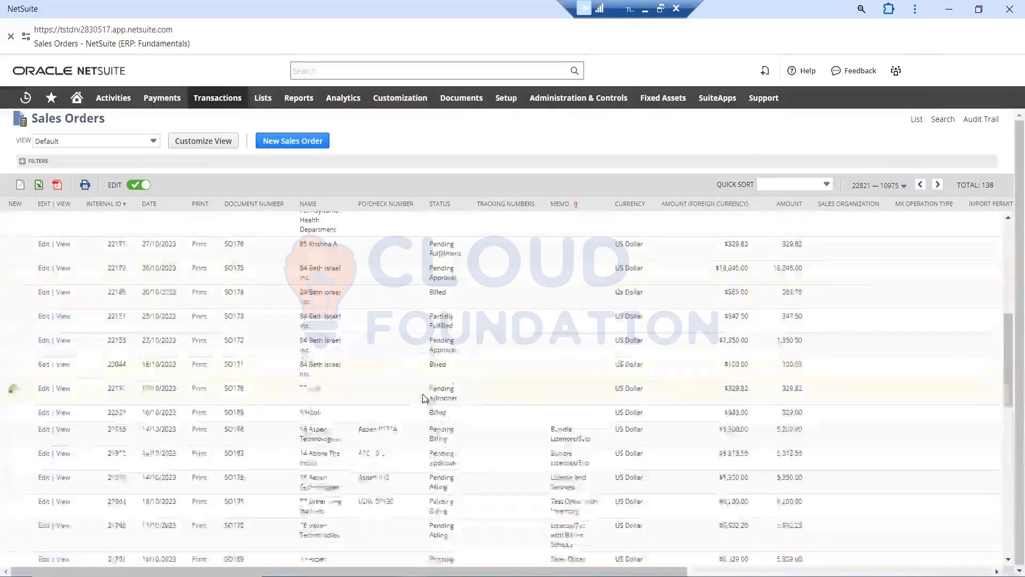
scroll(425, 377, up, 5)
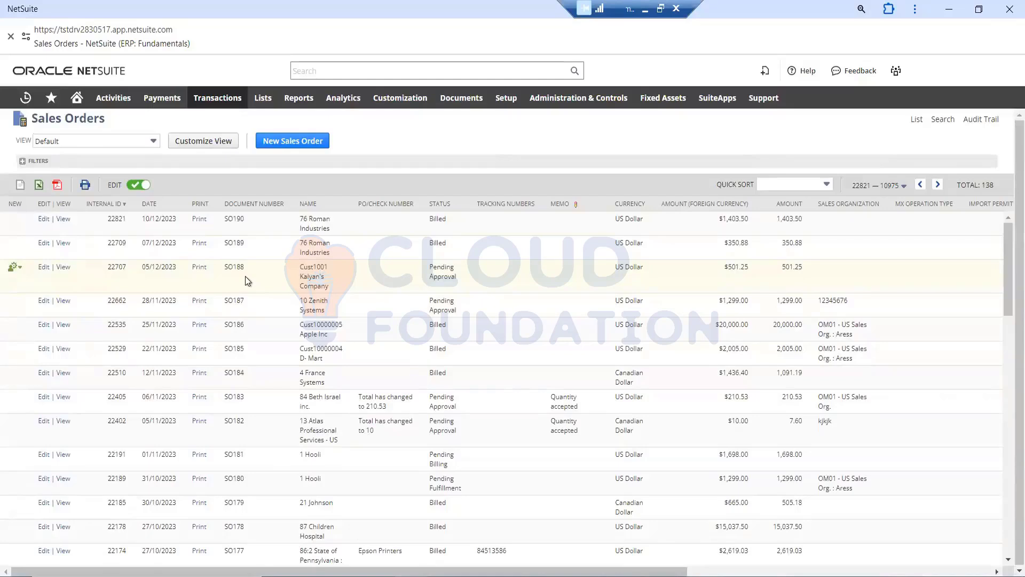
Open the most recent sales order of 76 Roman Industries, dated 10/12/2023, for viewing and look over its sections
click(64, 222)
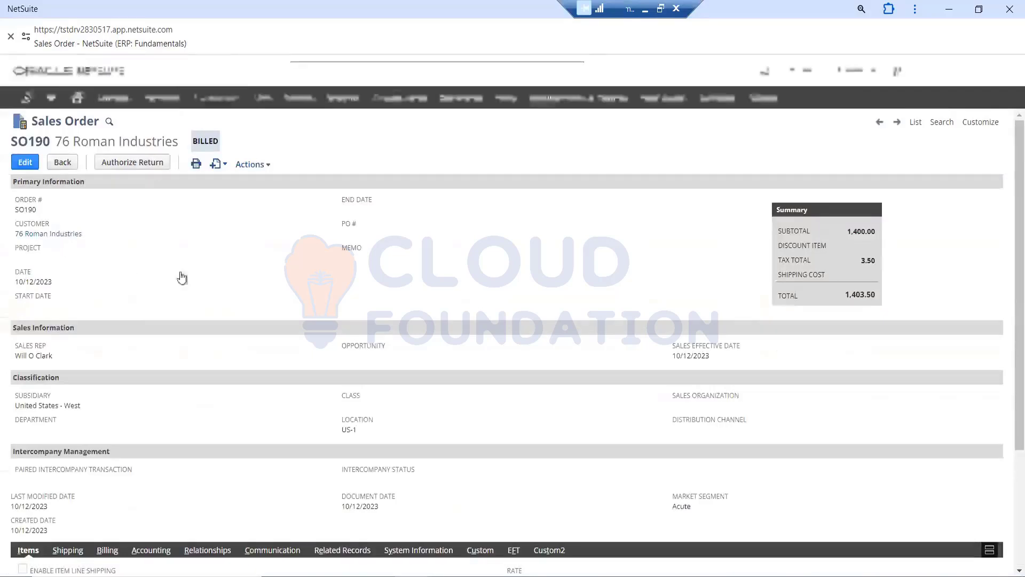
scroll(581, 274, down, 3)
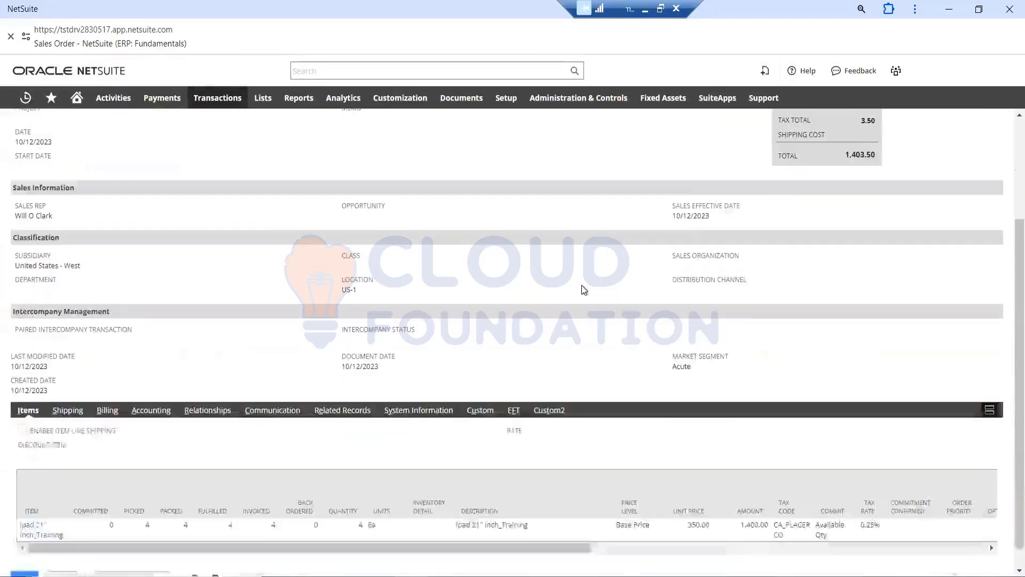
scroll(565, 309, up, 3)
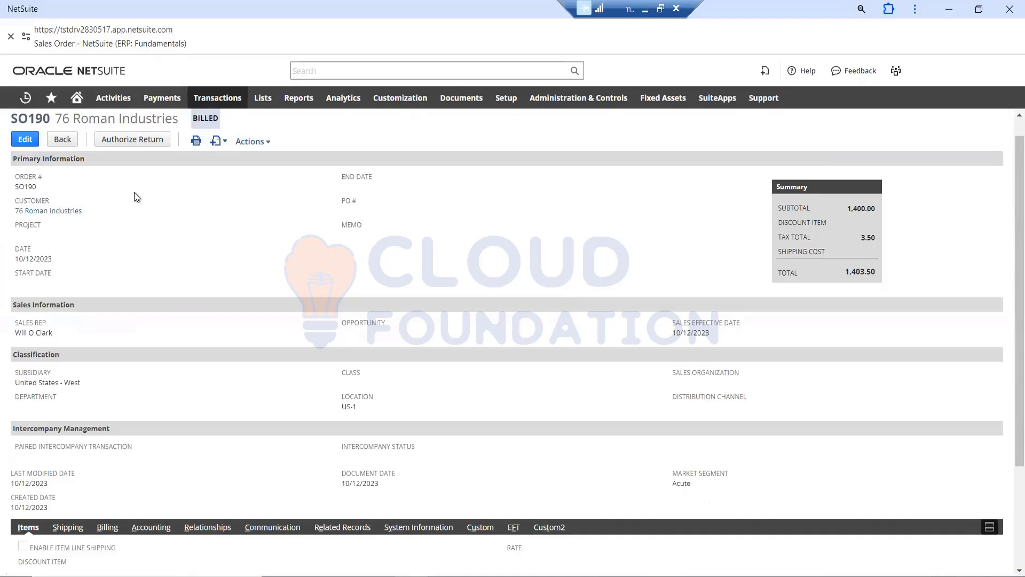
mouse_move(217, 98)
mouse_move(221, 214)
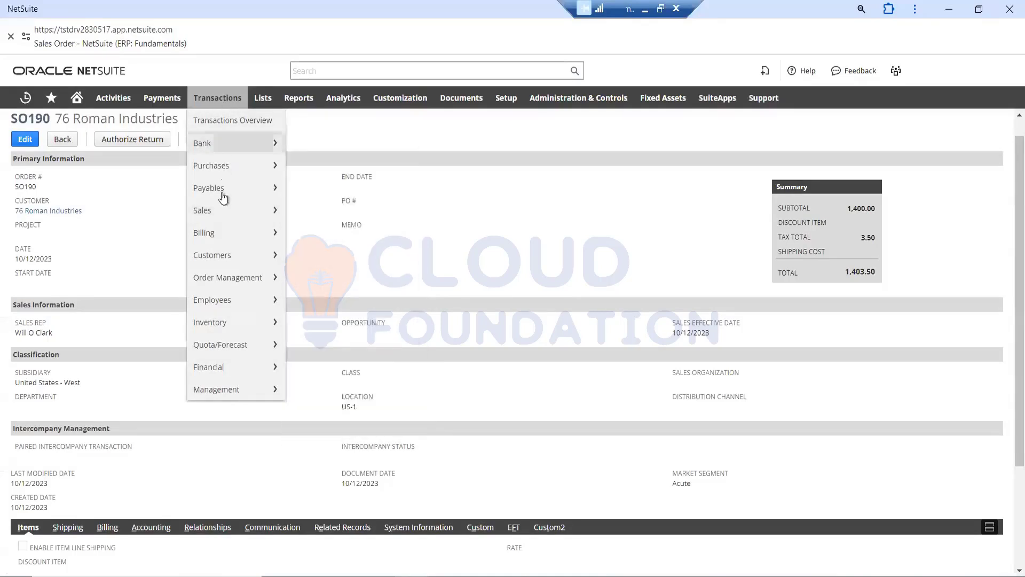
mouse_move(325, 261)
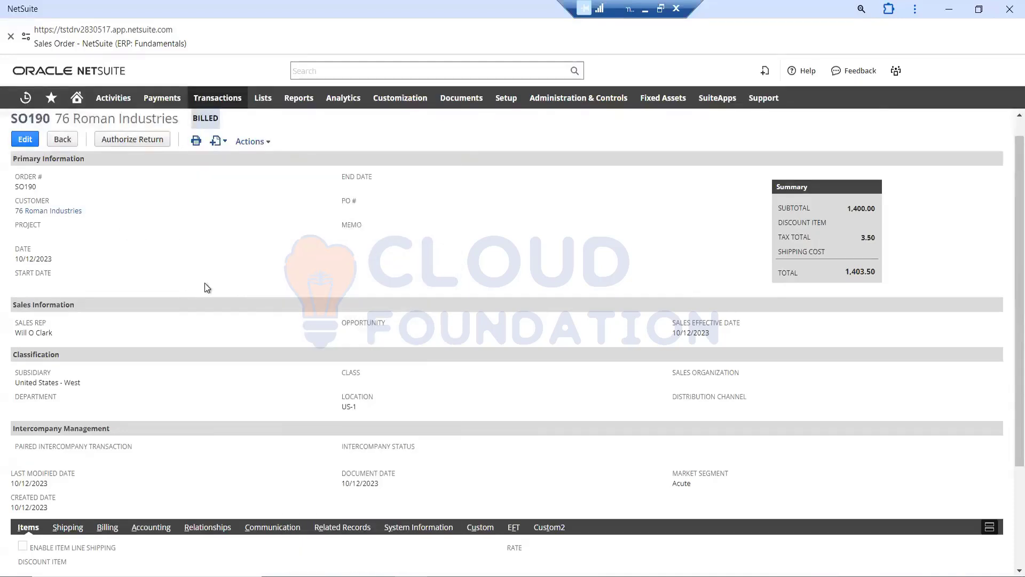
Examine the order's primary information, sales information, classification and the quantities on its item line
scroll(208, 287, down, 1)
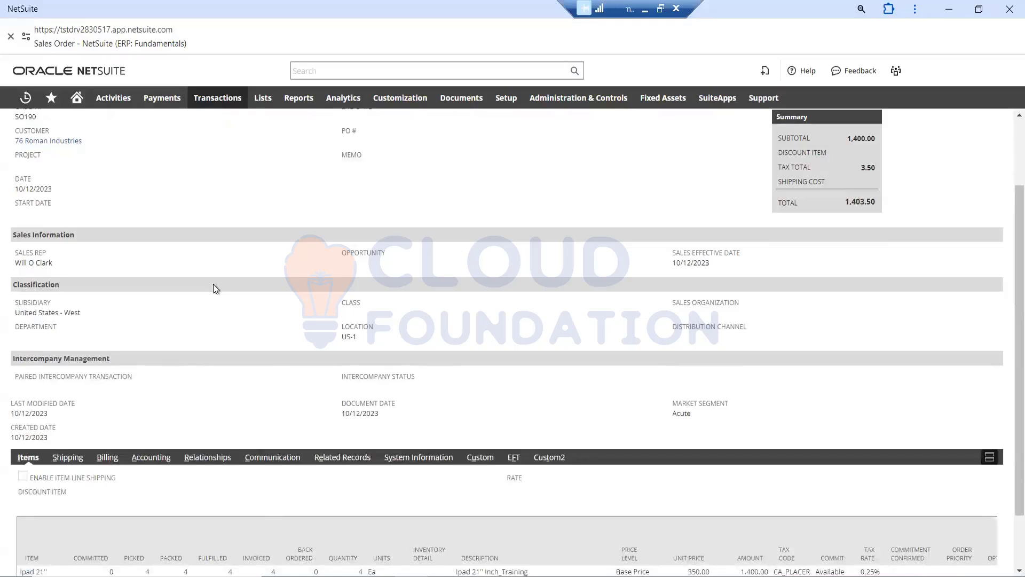
scroll(215, 289, up, 1)
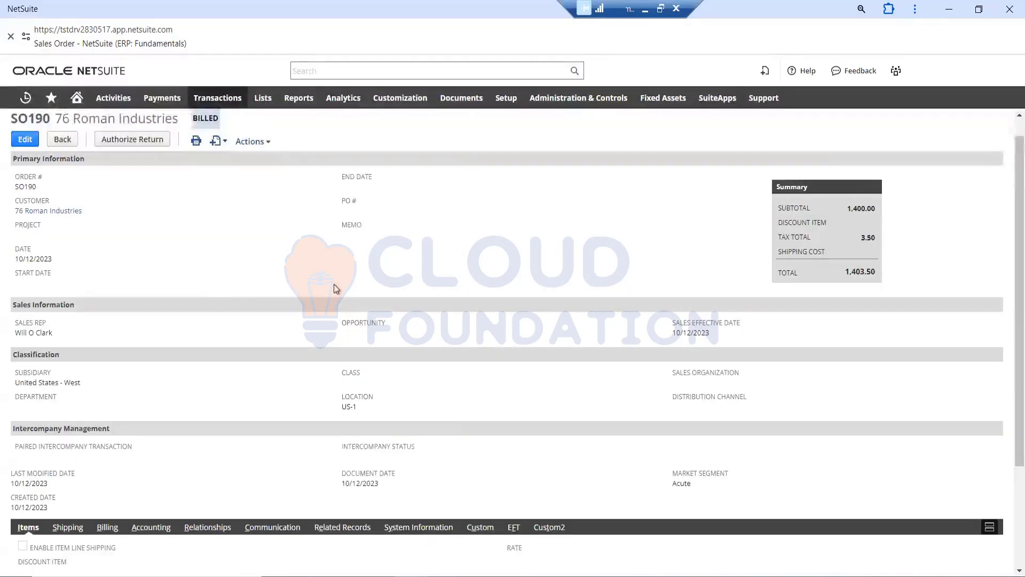
scroll(217, 289, down, 2)
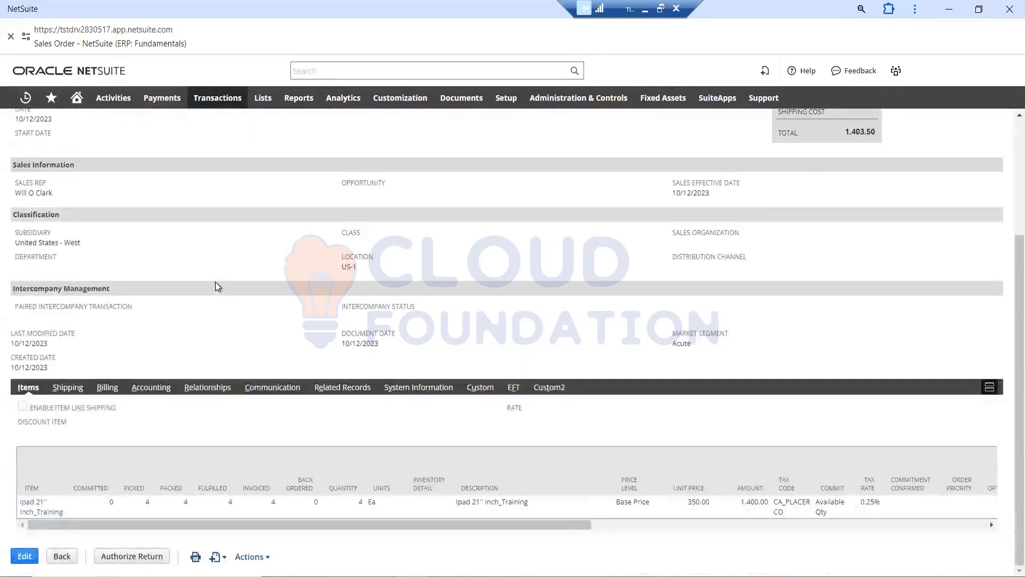
scroll(218, 287, up, 3)
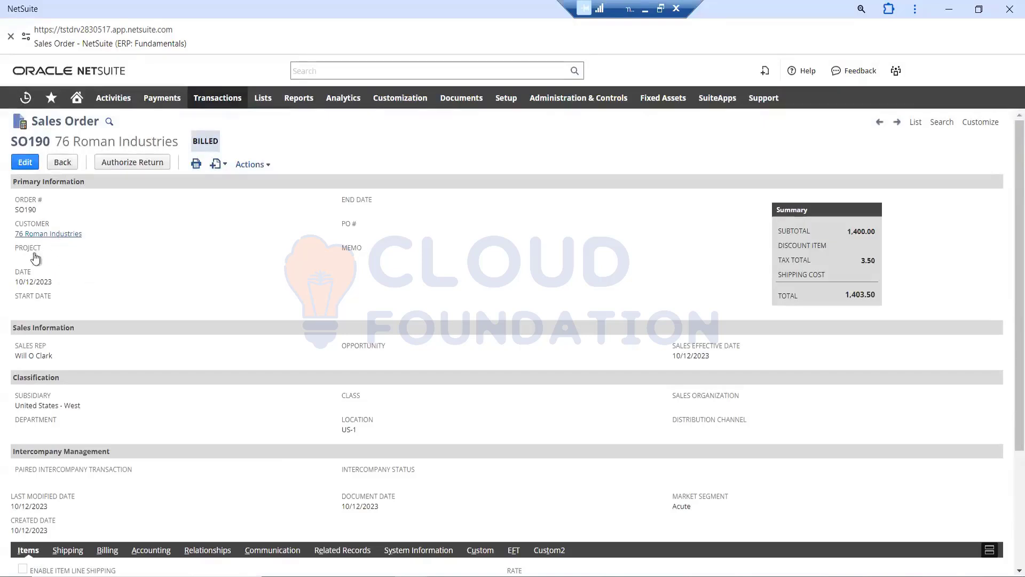
scroll(36, 282, down, 1)
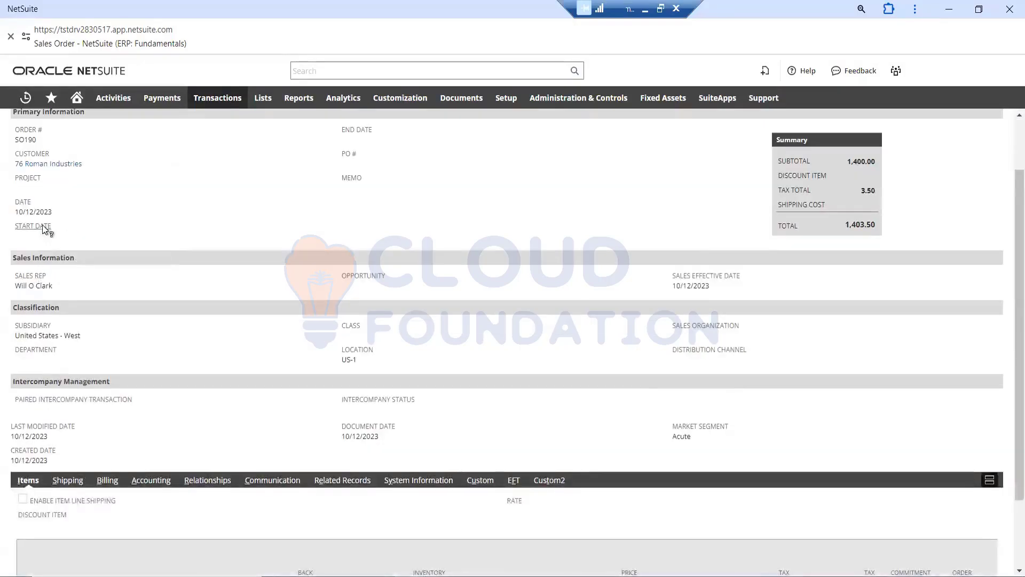
scroll(138, 261, down, 1)
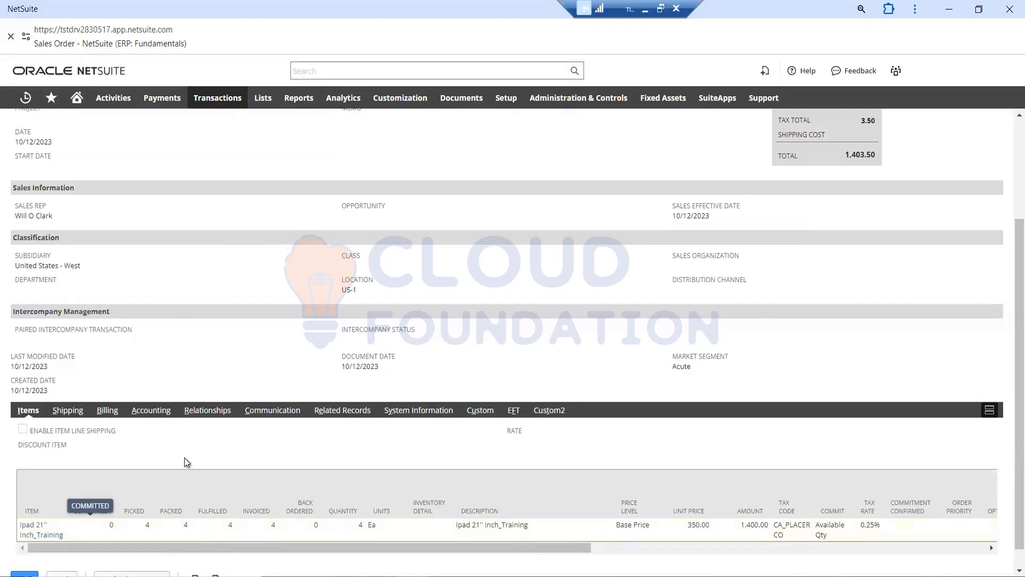
scroll(186, 463, up, 3)
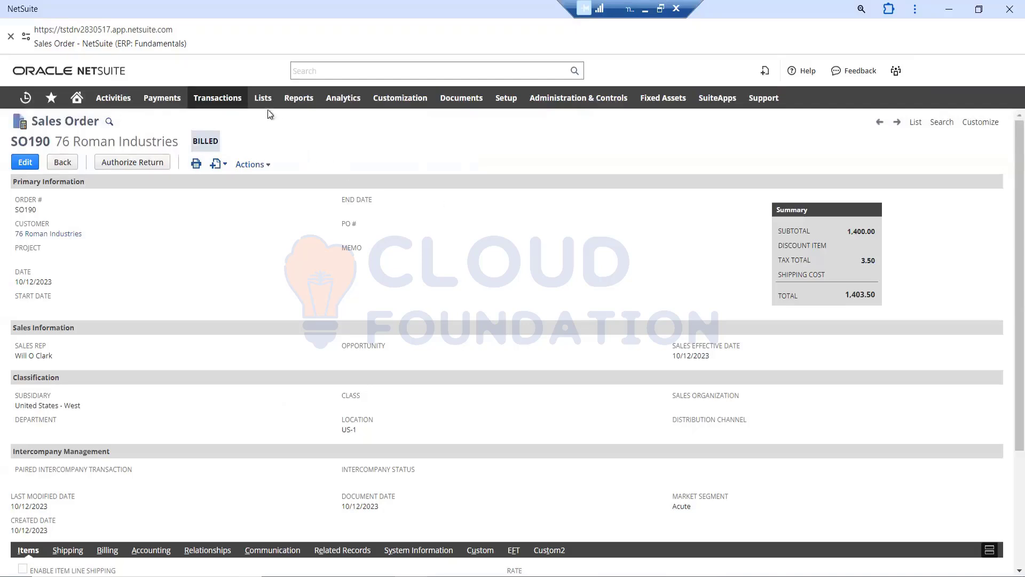
mouse_move(263, 99)
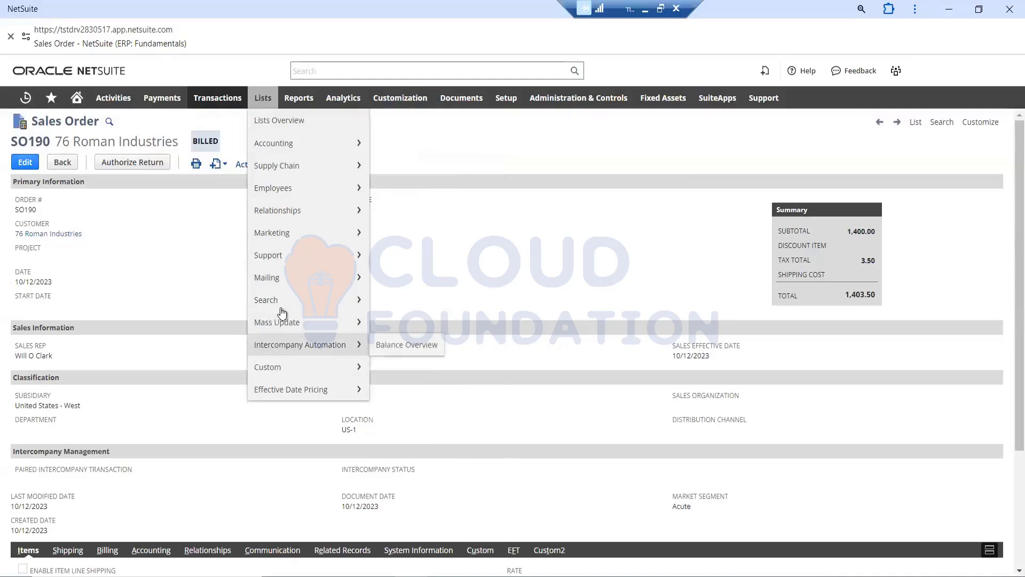
mouse_move(282, 287)
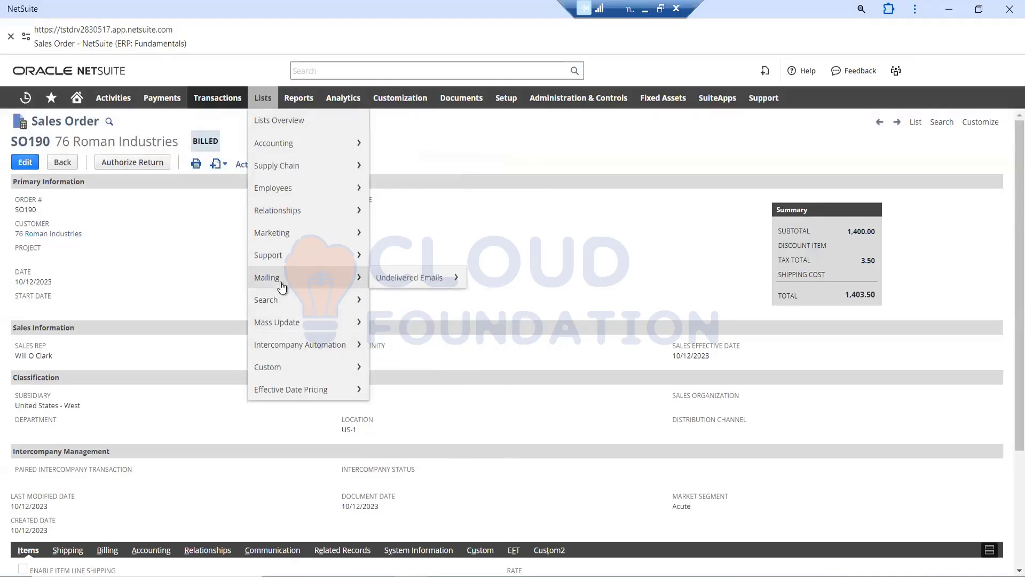
mouse_move(288, 257)
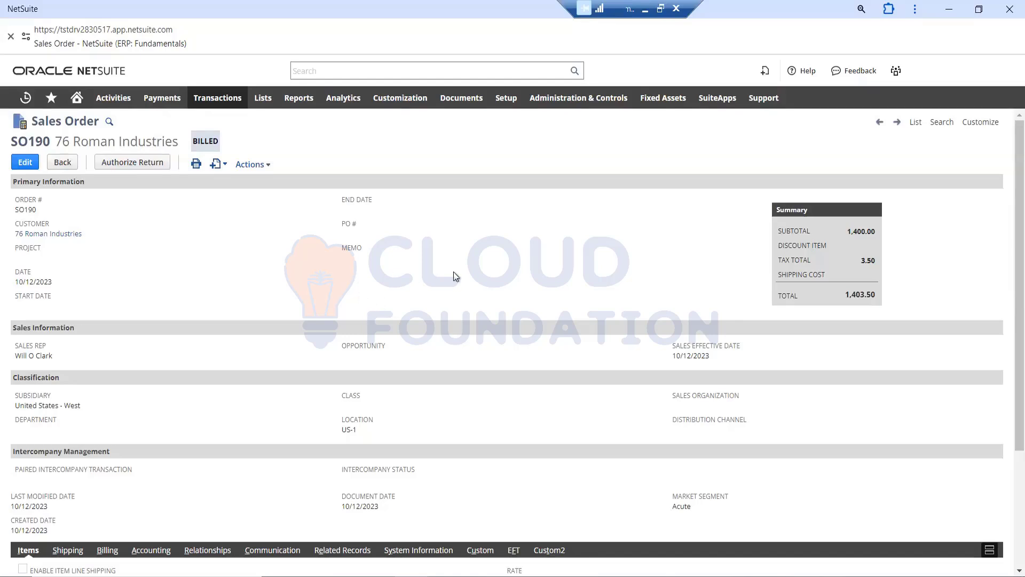
Review the order's header fields and item line again, and open the sales order for editing
scroll(454, 272, down, 1)
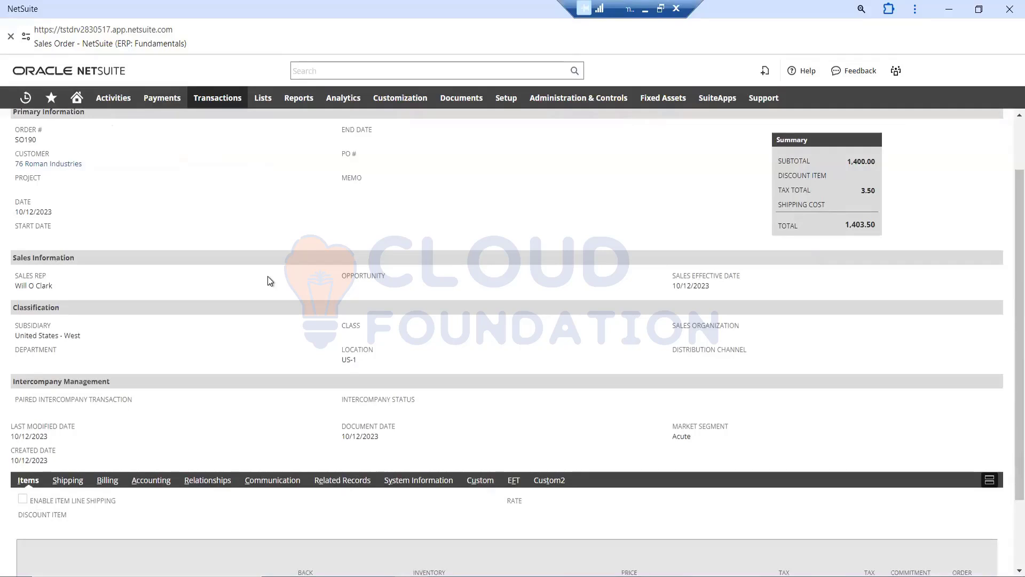
scroll(267, 277, down, 2)
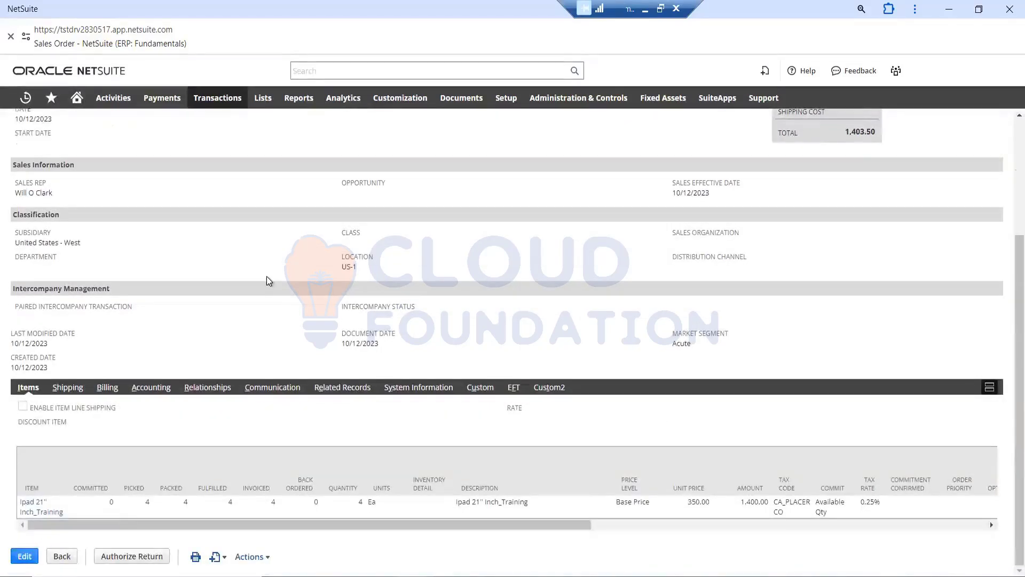
scroll(268, 281, up, 3)
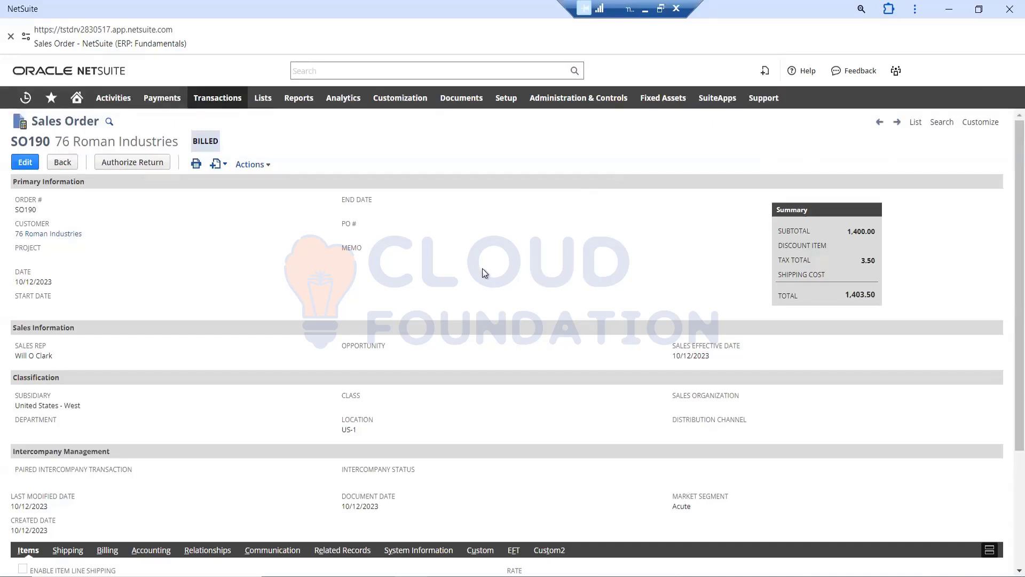
scroll(482, 268, down, 3)
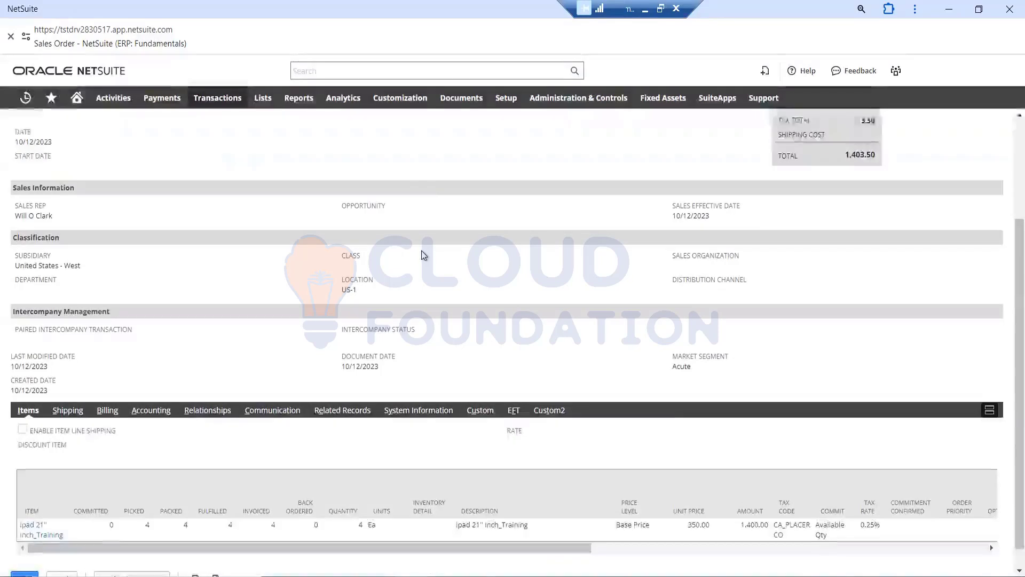
scroll(421, 255, up, 3)
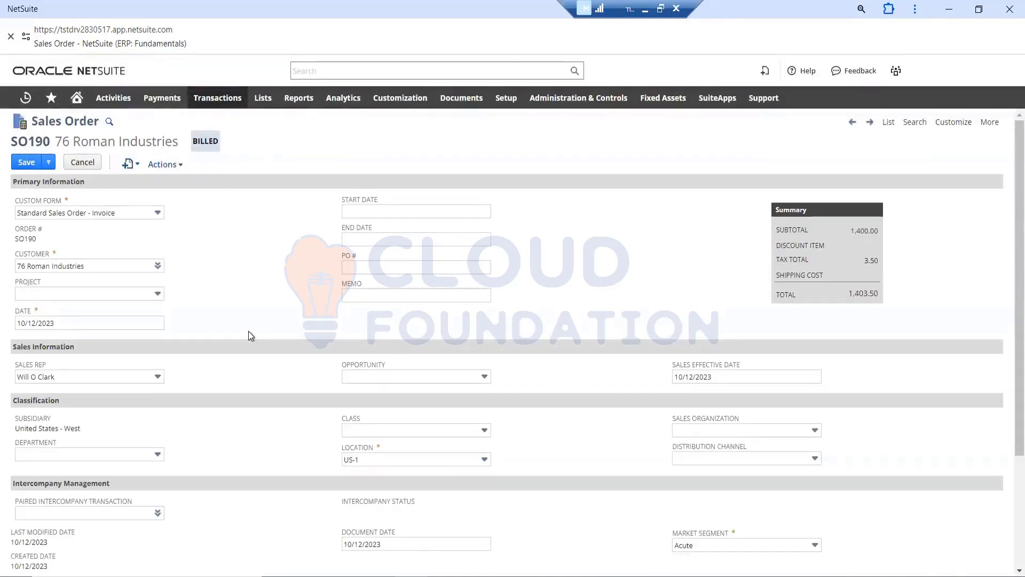
Look through the 76 Roman Industries order in edit mode, from its header and summary to the iPad item line's quantity, price level and amount
scroll(248, 331, down, 5)
scroll(264, 325, up, 4)
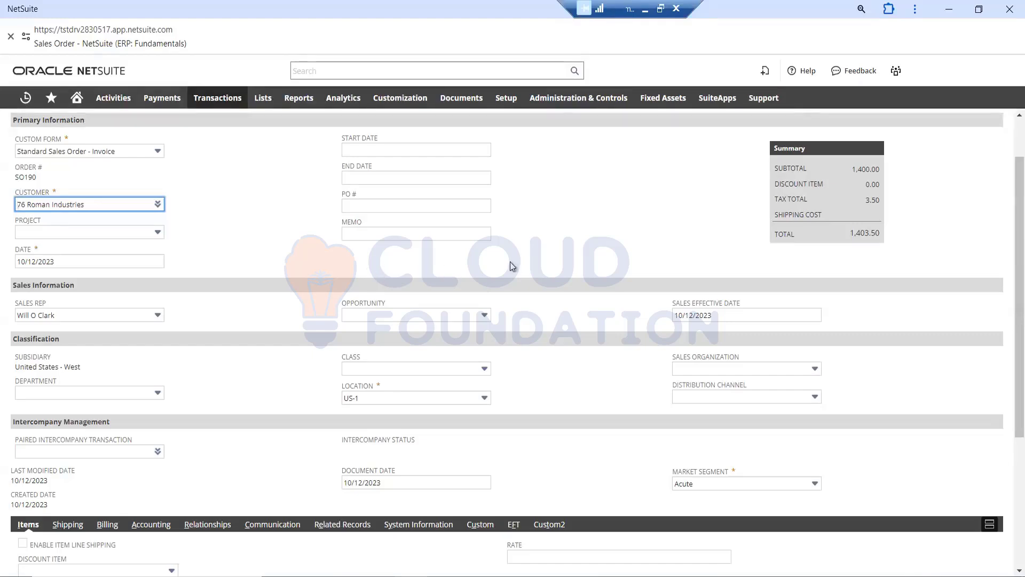
scroll(510, 262, down, 3)
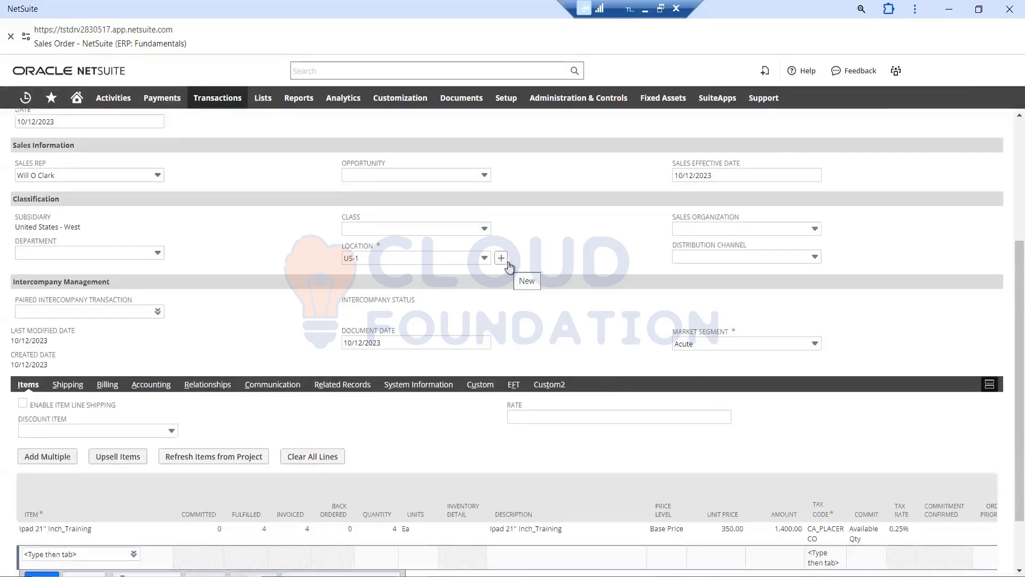
scroll(546, 262, up, 3)
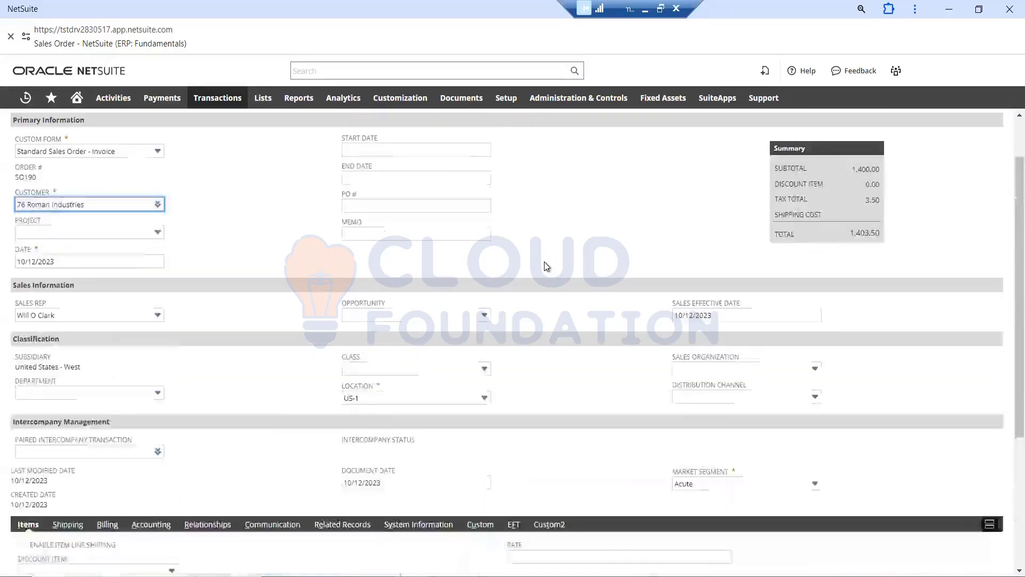
scroll(504, 273, up, 2)
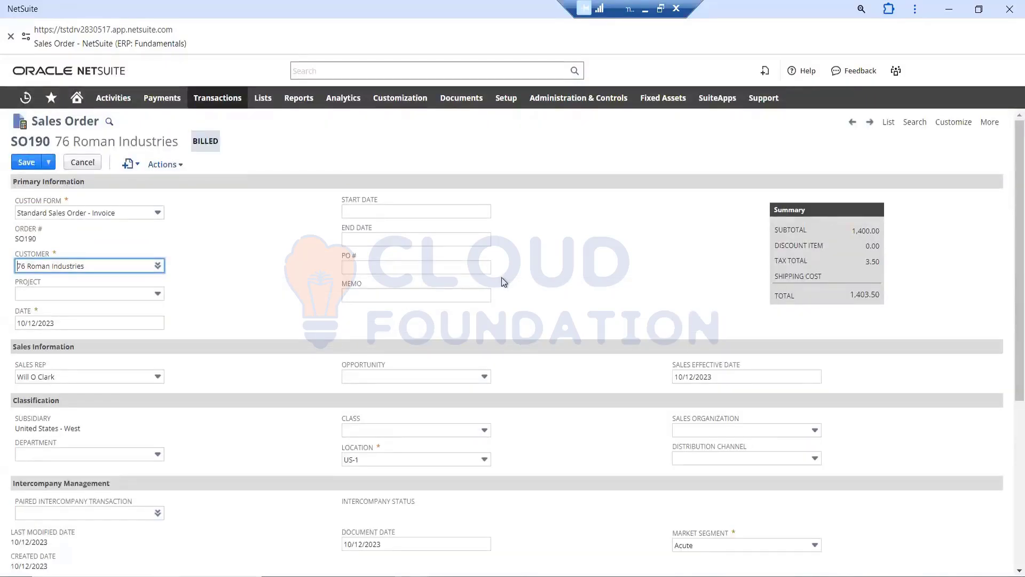
scroll(501, 277, down, 5)
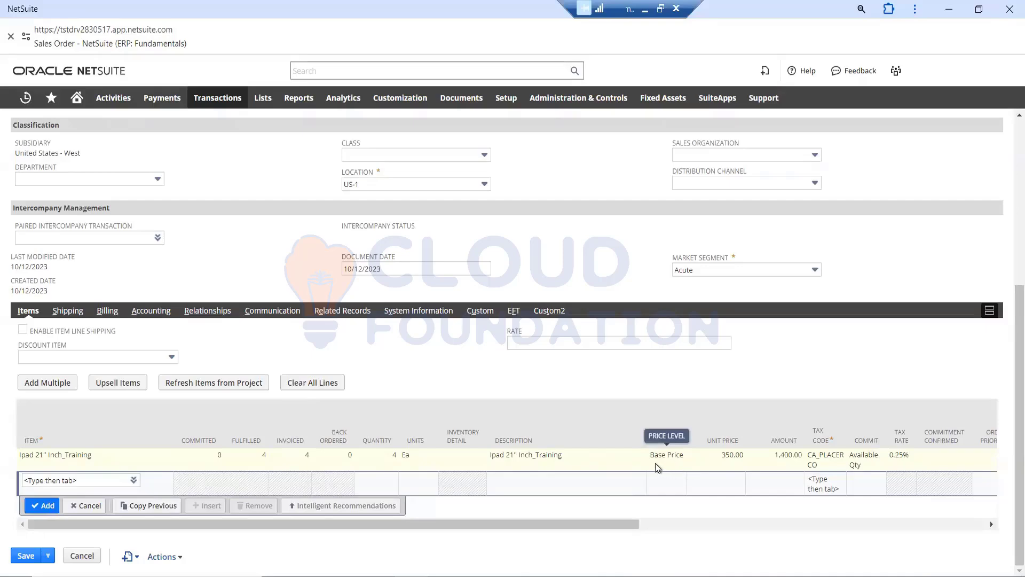
scroll(330, 335, up, 5)
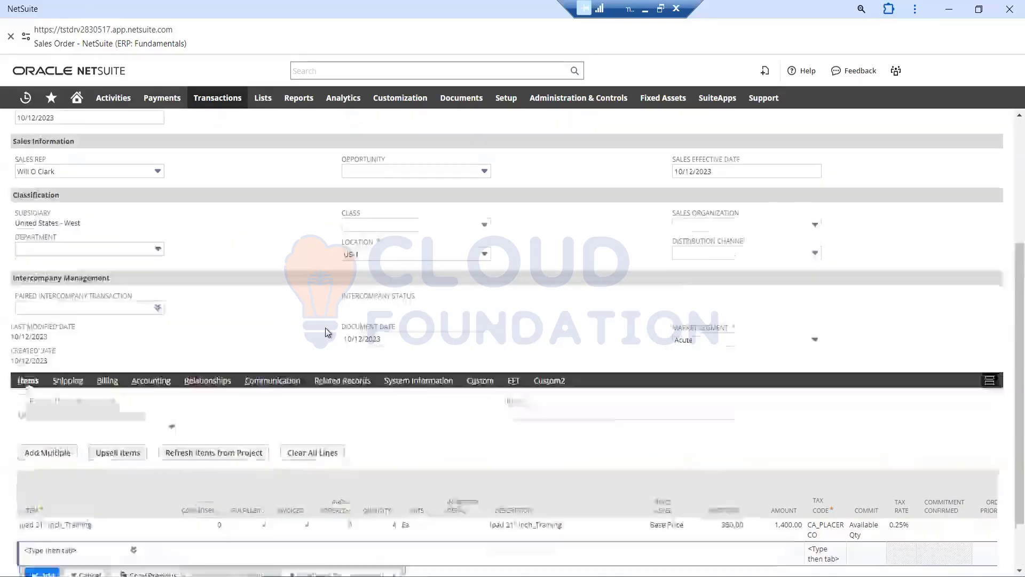
scroll(508, 290, down, 3)
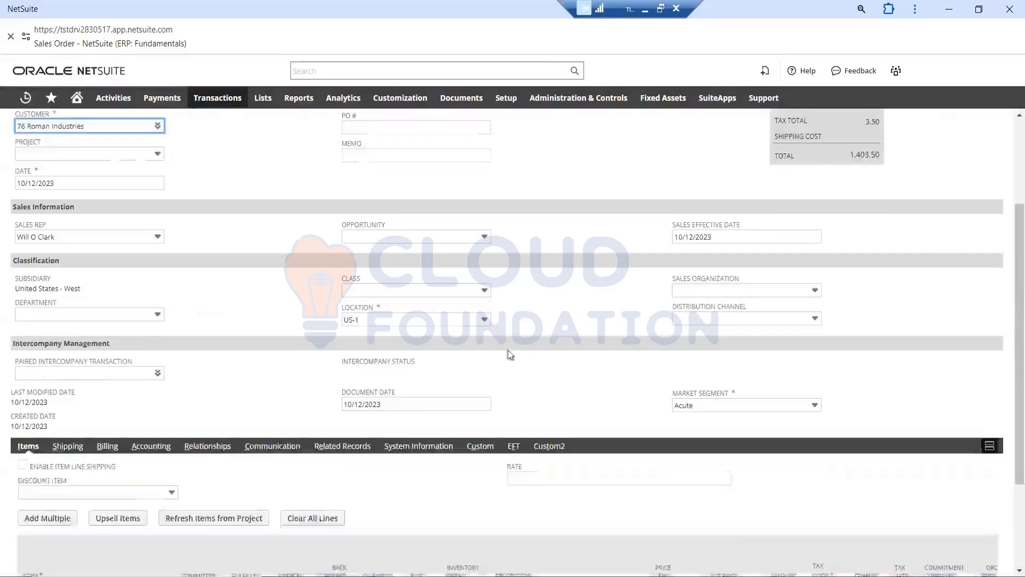
scroll(550, 372, down, 3)
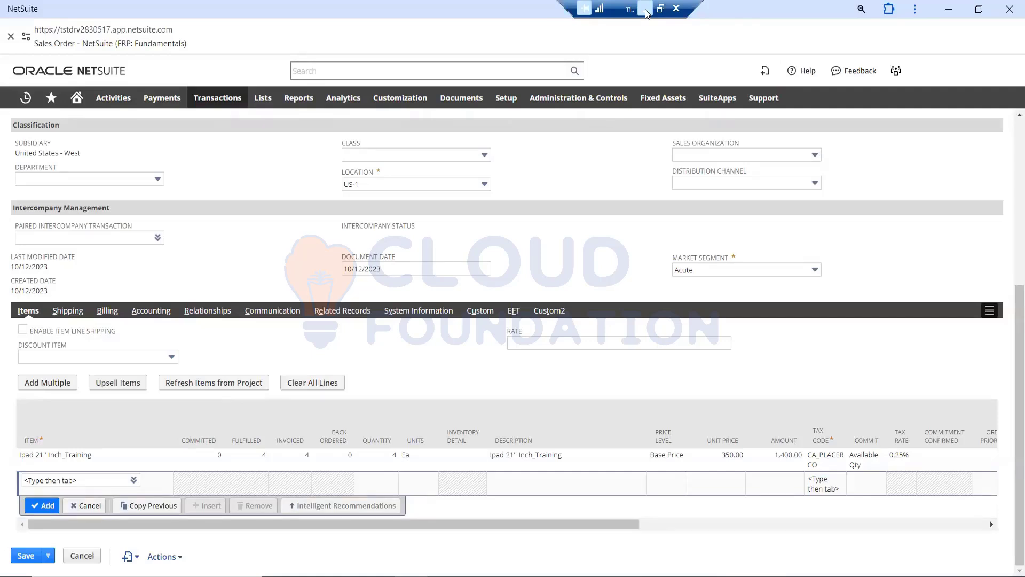
scroll(267, 222, up, 5)
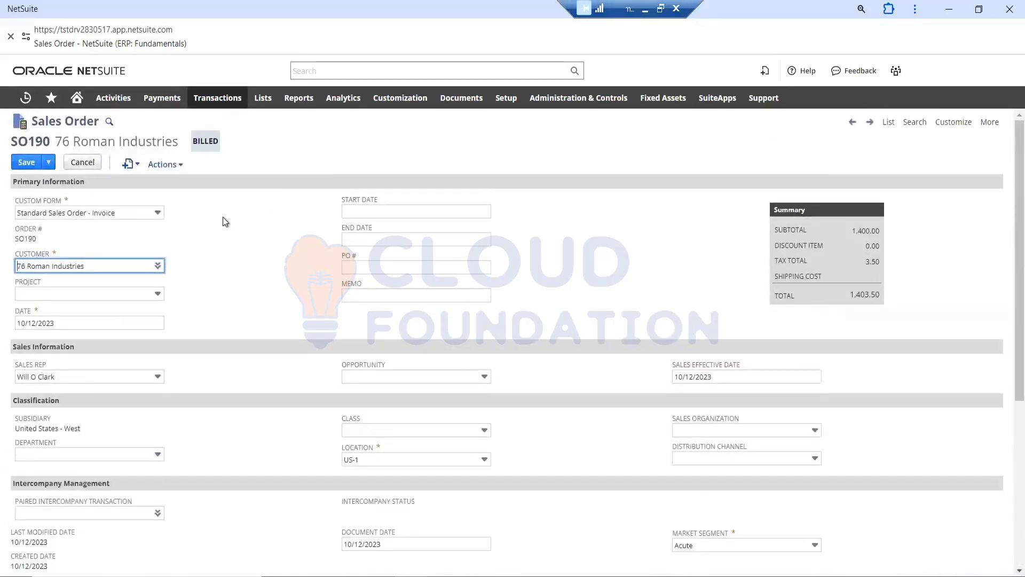
scroll(245, 220, down, 5)
scroll(265, 229, up, 5)
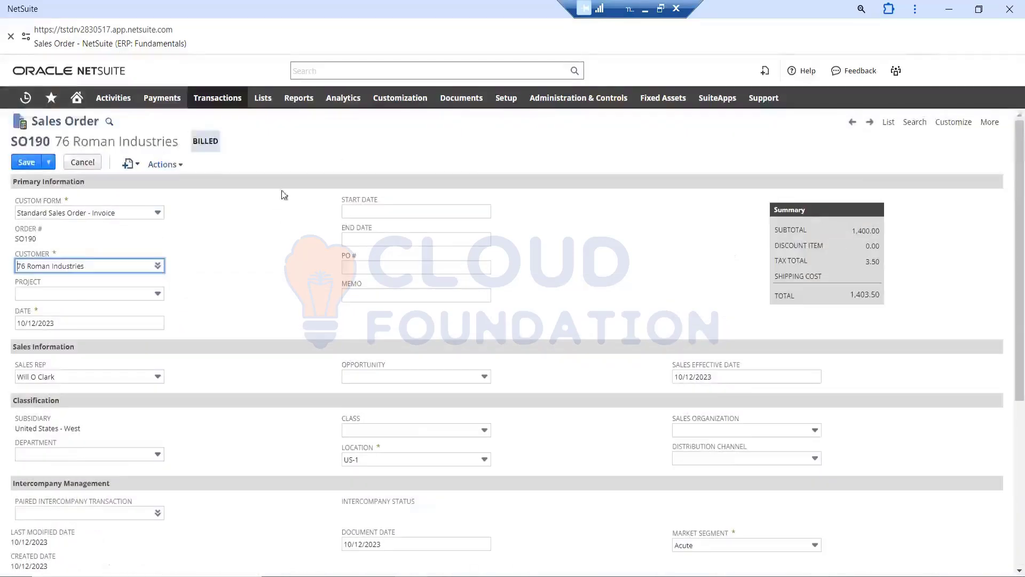
Leave the open order, start a new sales order and look over its blank form
mouse_move(222, 102)
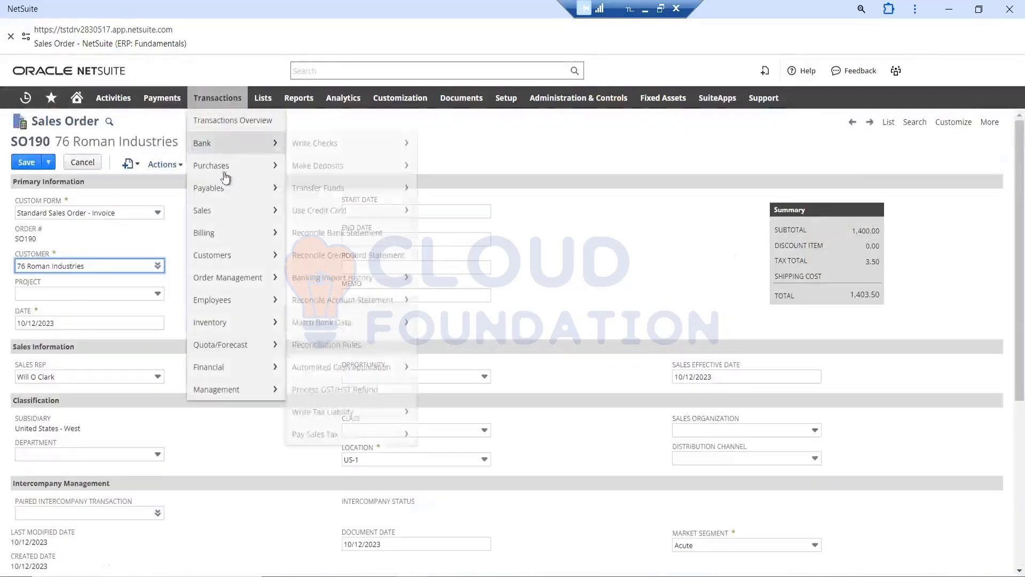
mouse_move(224, 213)
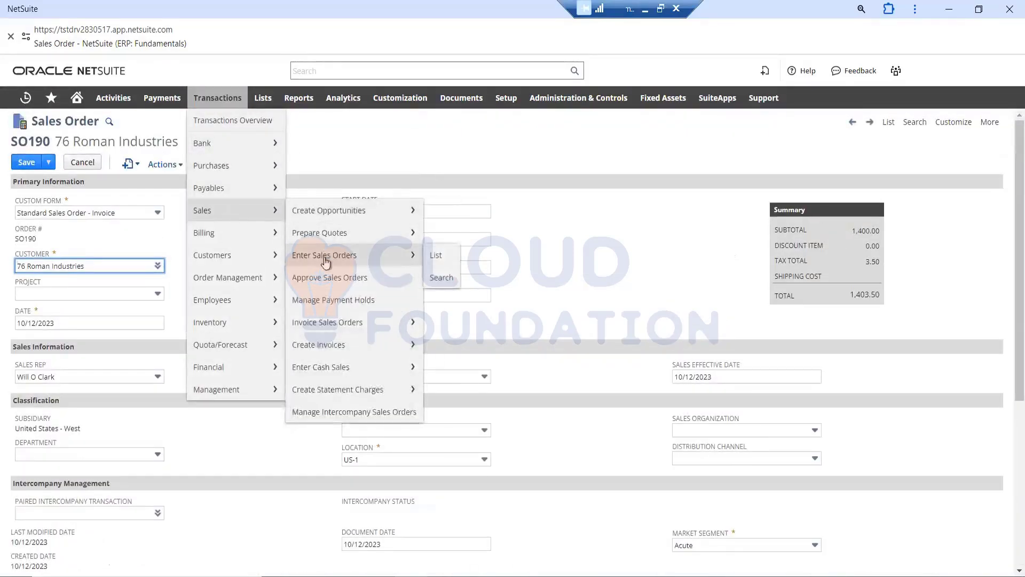
click(326, 255)
click(573, 128)
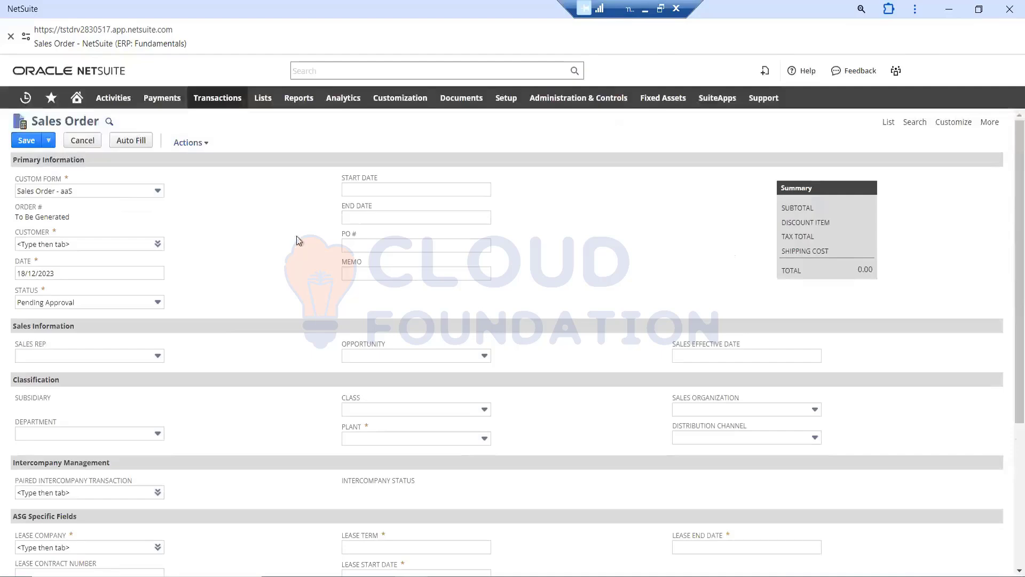
scroll(278, 267, down, 6)
scroll(288, 342, up, 6)
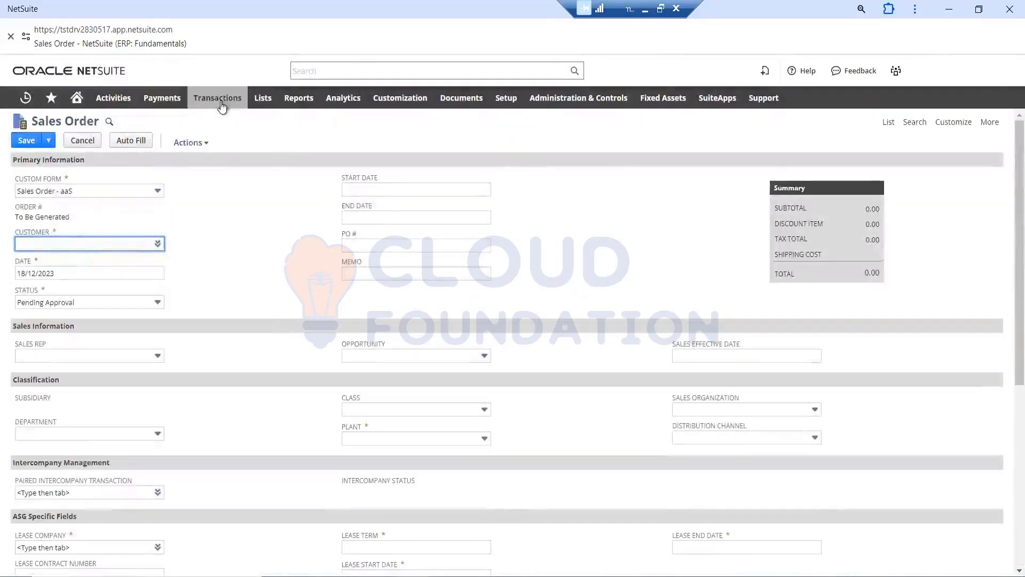
Choose 1 Hooli as the new order's customer and keep the status at Pending Approval
mouse_move(219, 102)
mouse_move(235, 214)
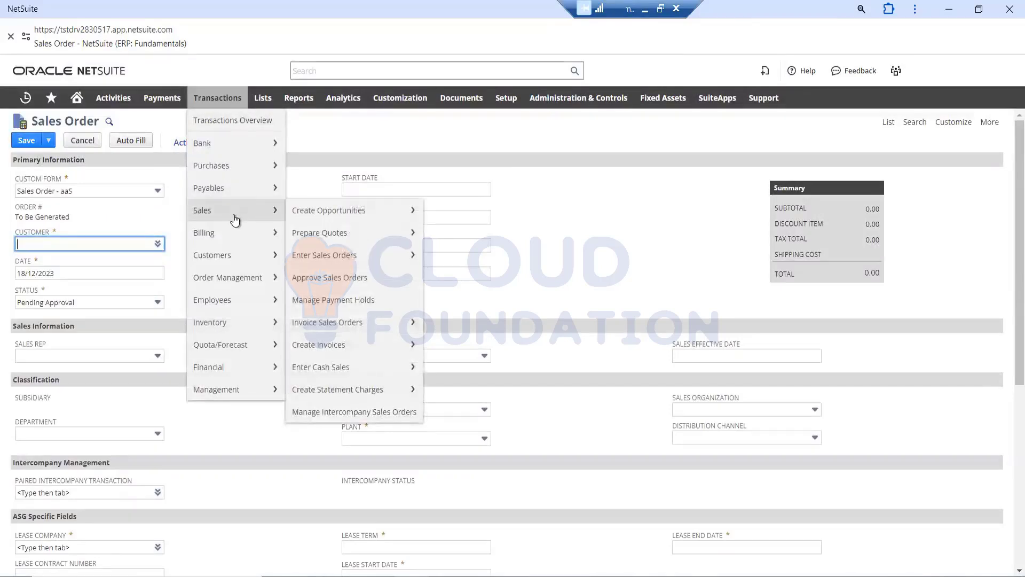
mouse_move(342, 261)
click(165, 216)
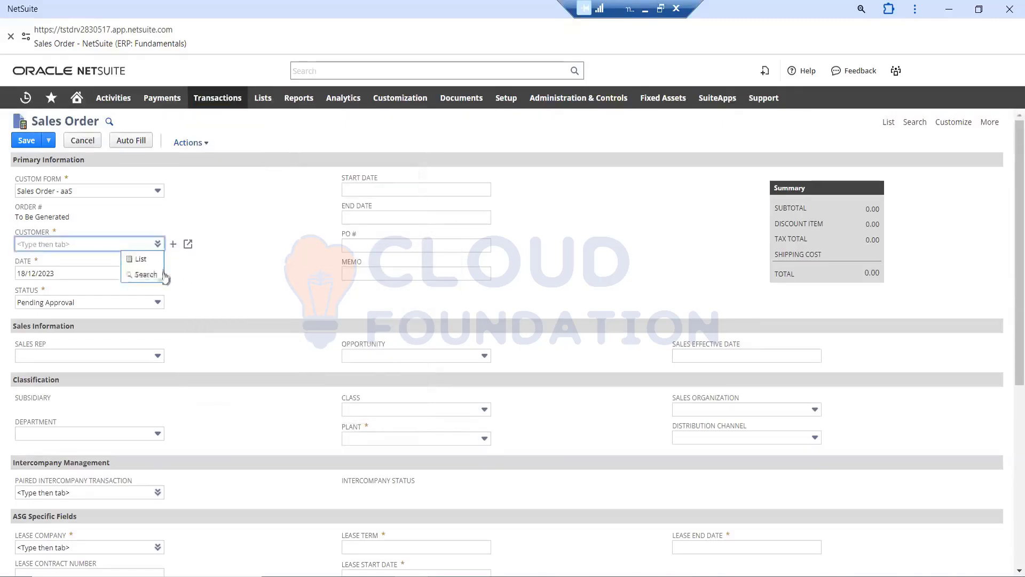
click(144, 257)
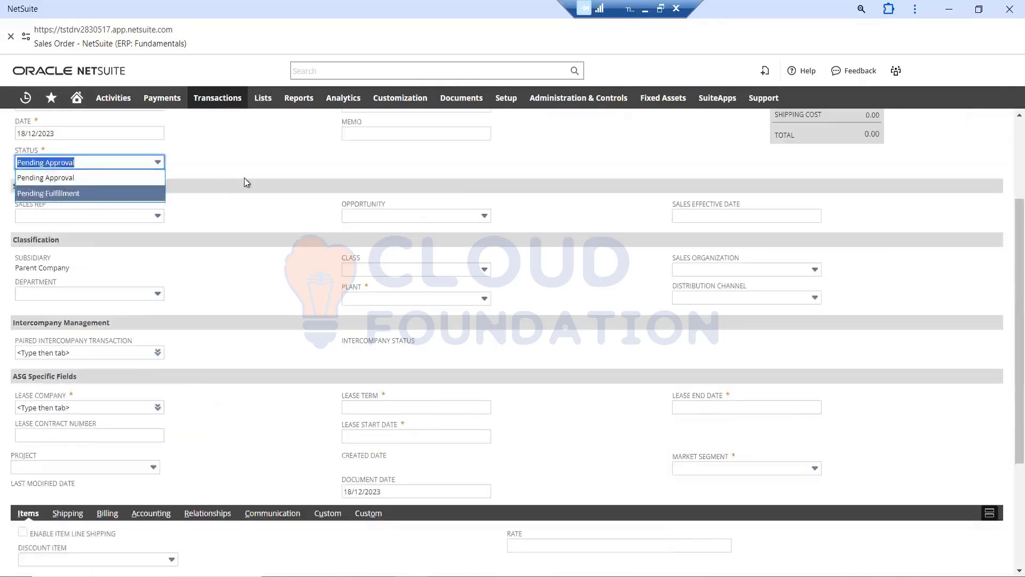
click(239, 172)
scroll(239, 172, up, 3)
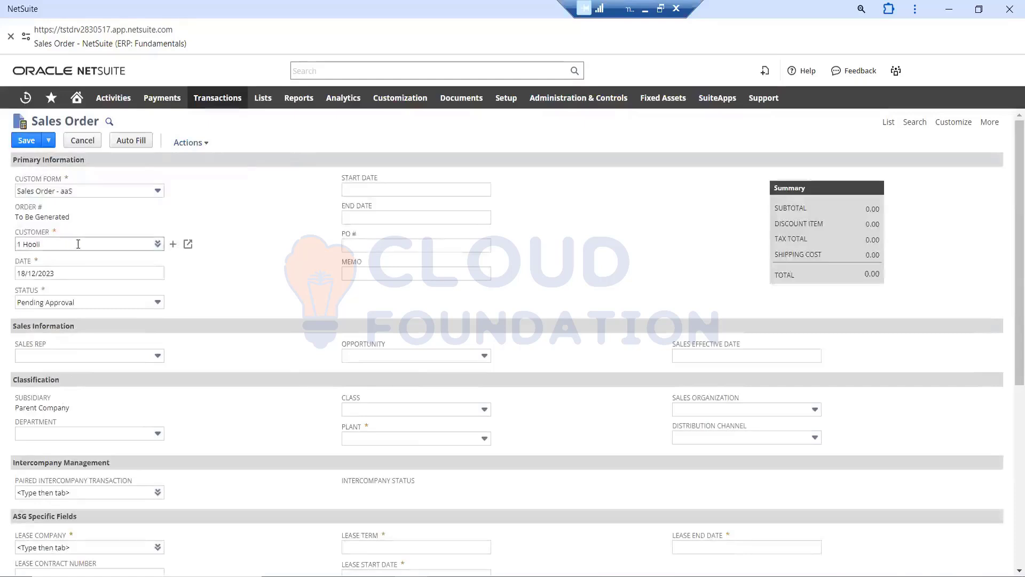
Check the subsidiary in the order's classification section and set the plant to Corporate HQ
scroll(261, 257, down, 3)
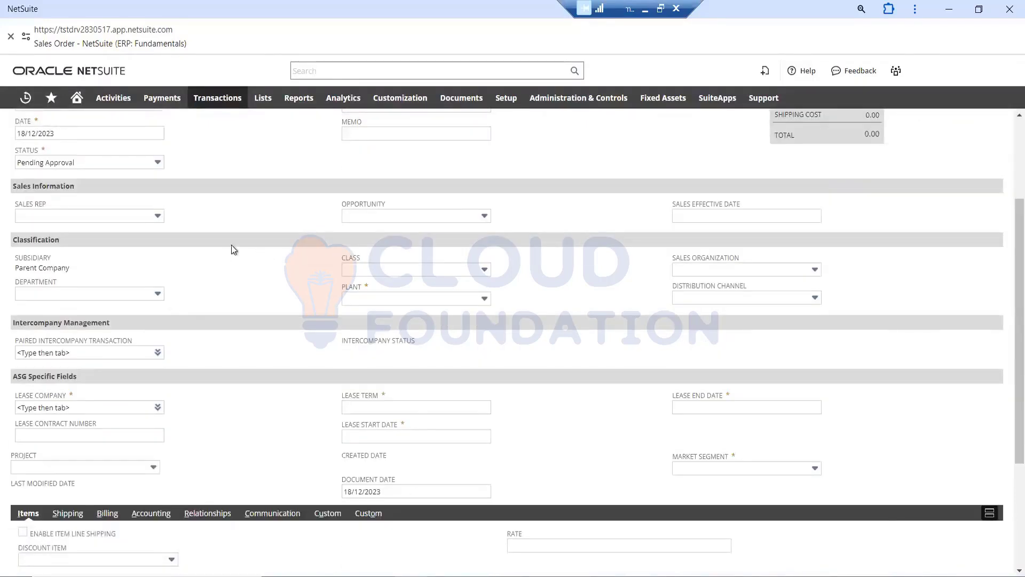
triple_click(46, 270)
click(182, 263)
click(405, 298)
click(392, 347)
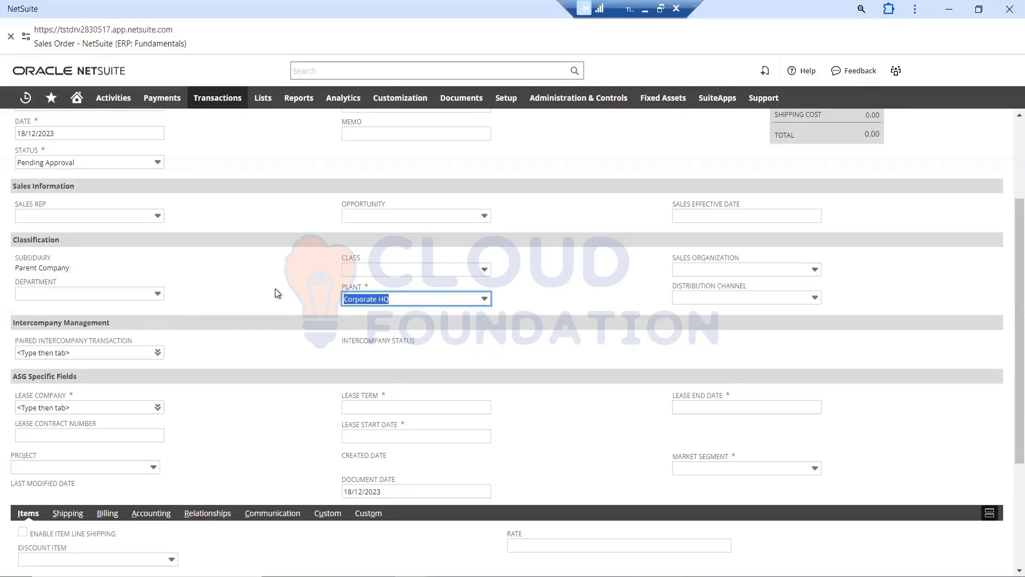
click(276, 293)
Set the lease end date to 18/12/2023 and the market segment to Acute
scroll(755, 305, down, 3)
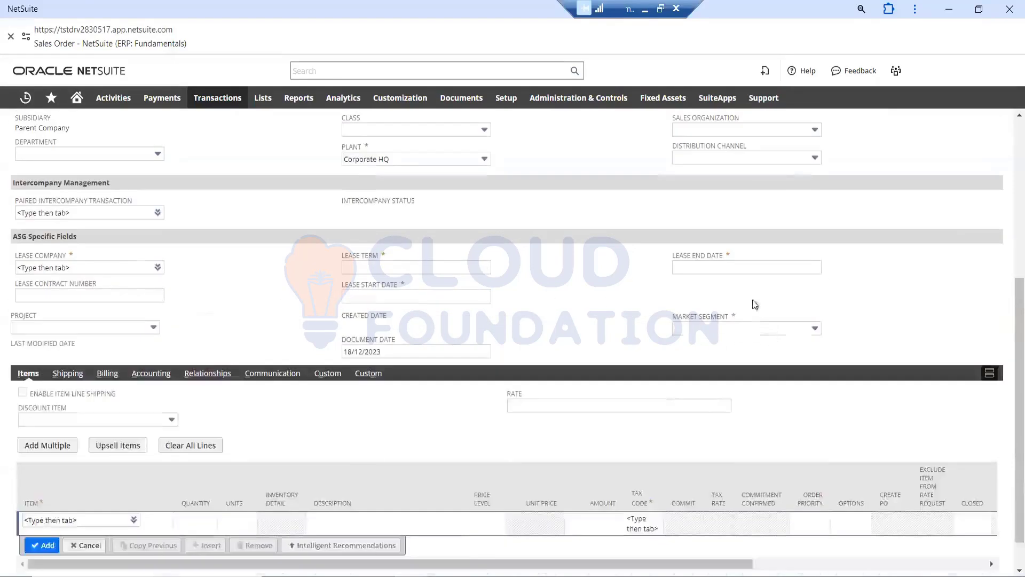
click(788, 268)
click(830, 271)
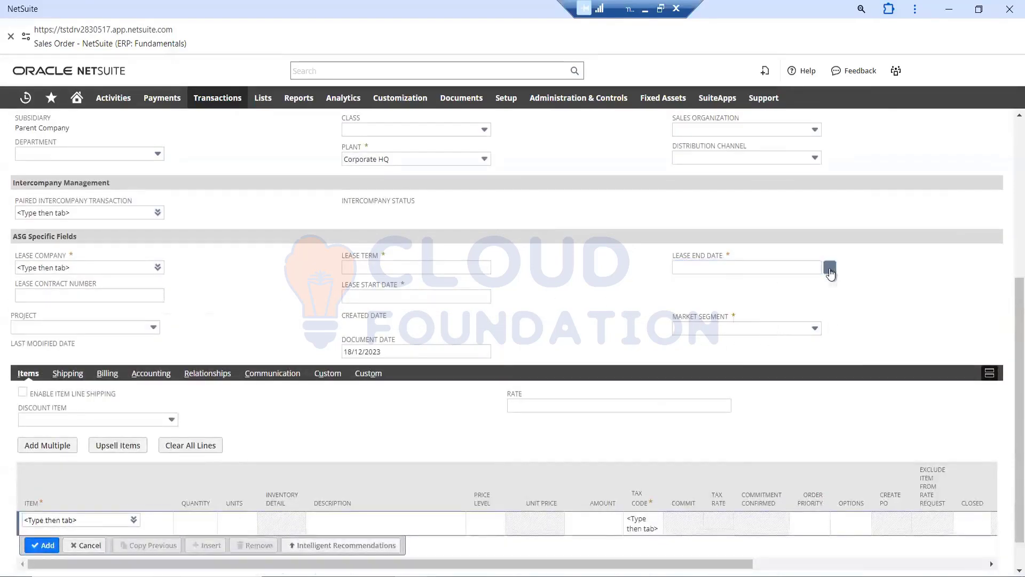
click(758, 347)
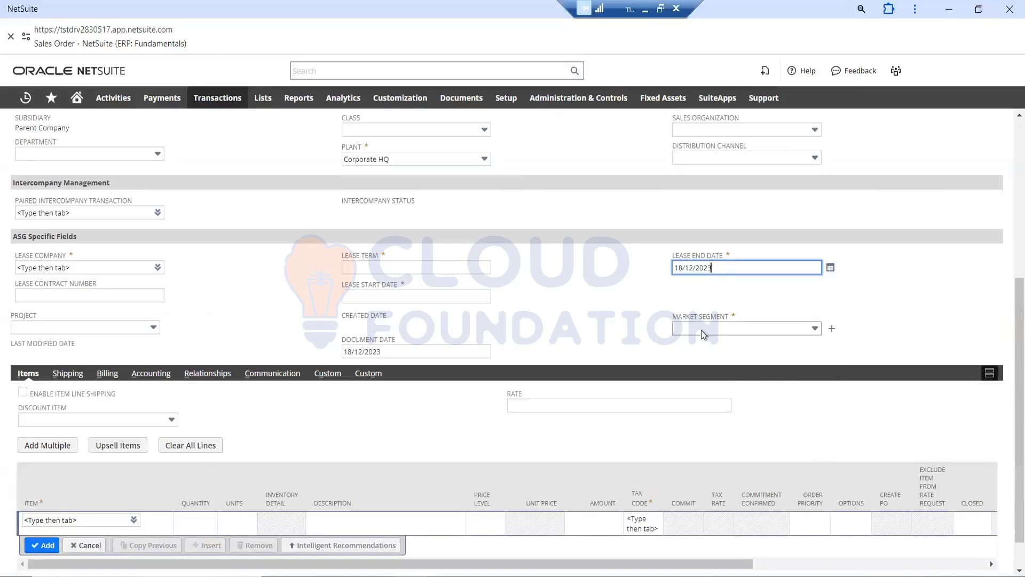
click(704, 334)
click(697, 376)
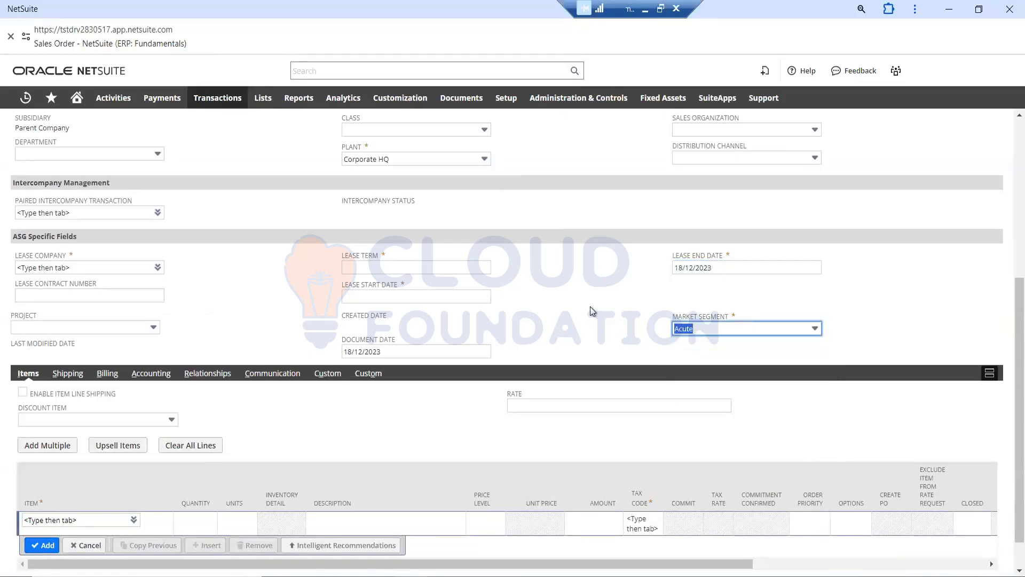
click(590, 307)
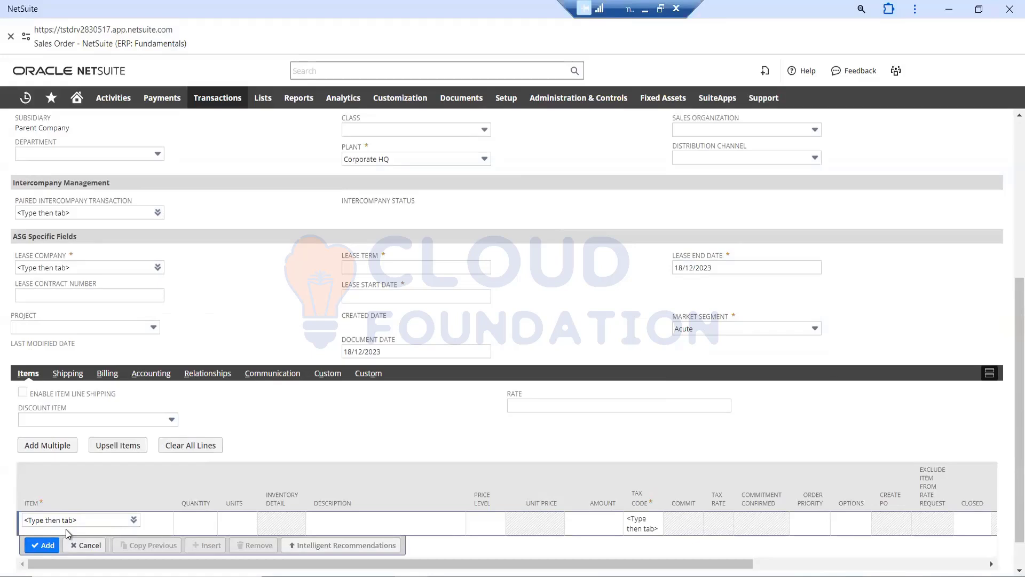
Try to enter "demo" as the order's lease term
click(408, 268)
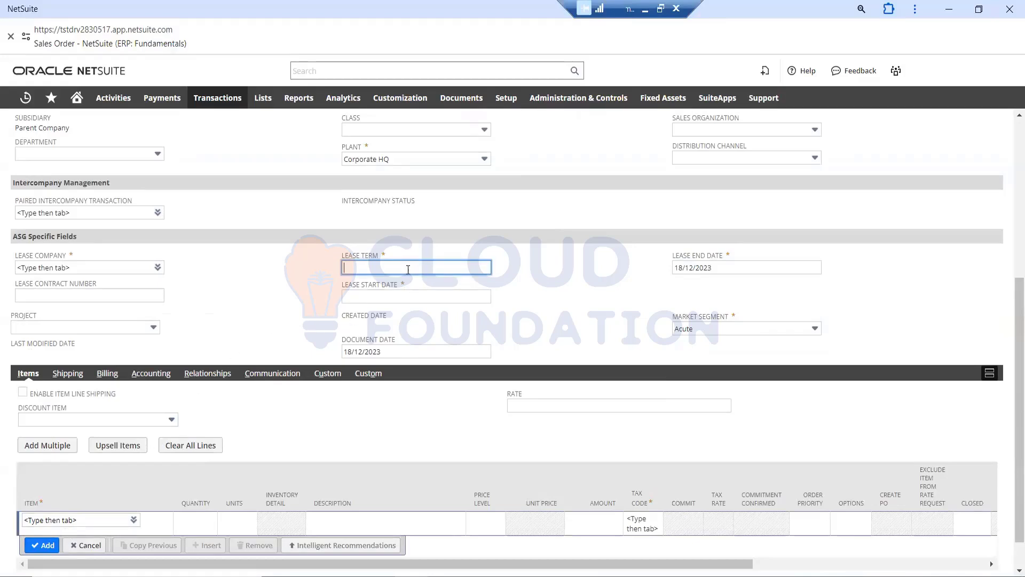
text(demo)
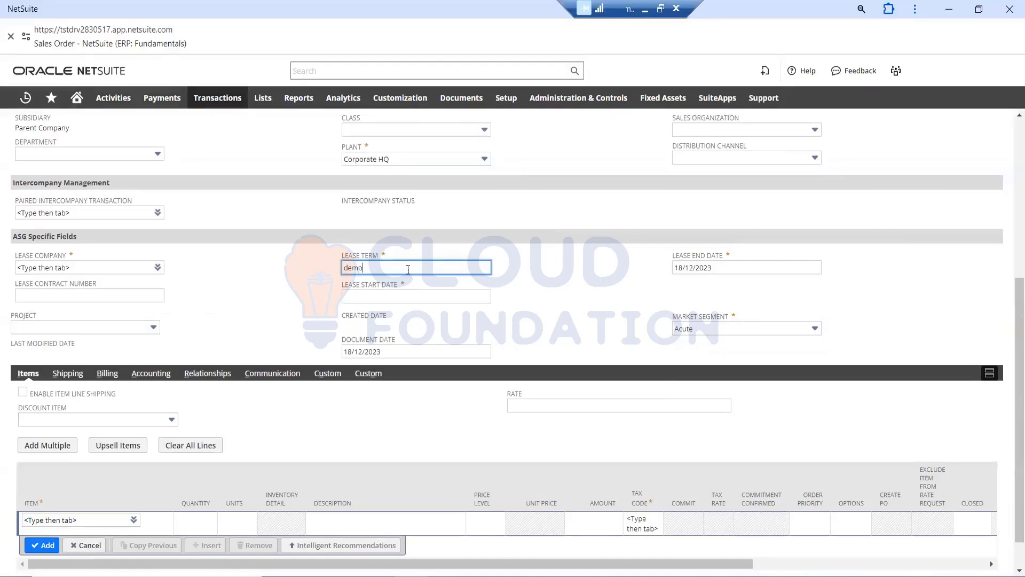
click(409, 295)
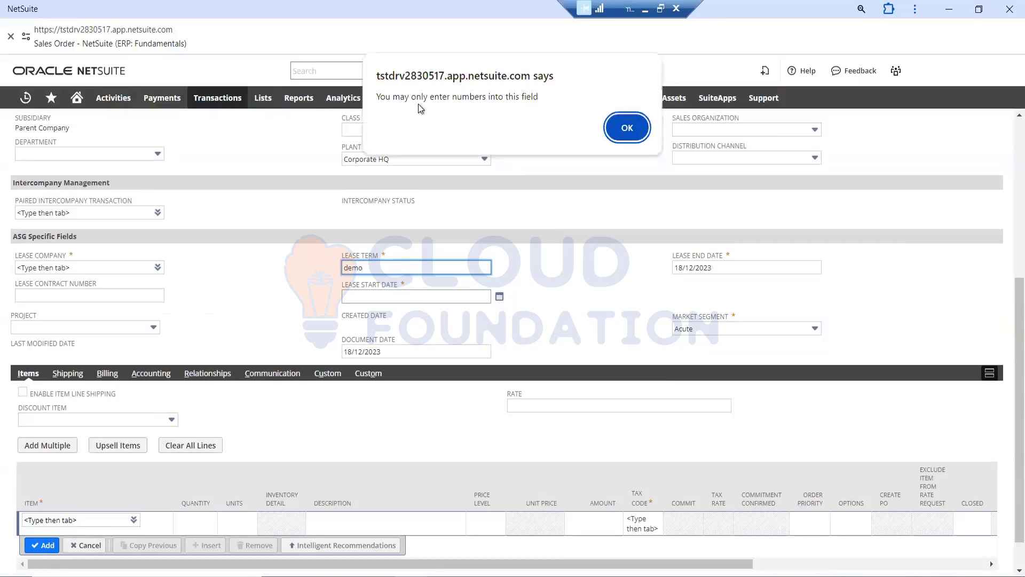
click(627, 126)
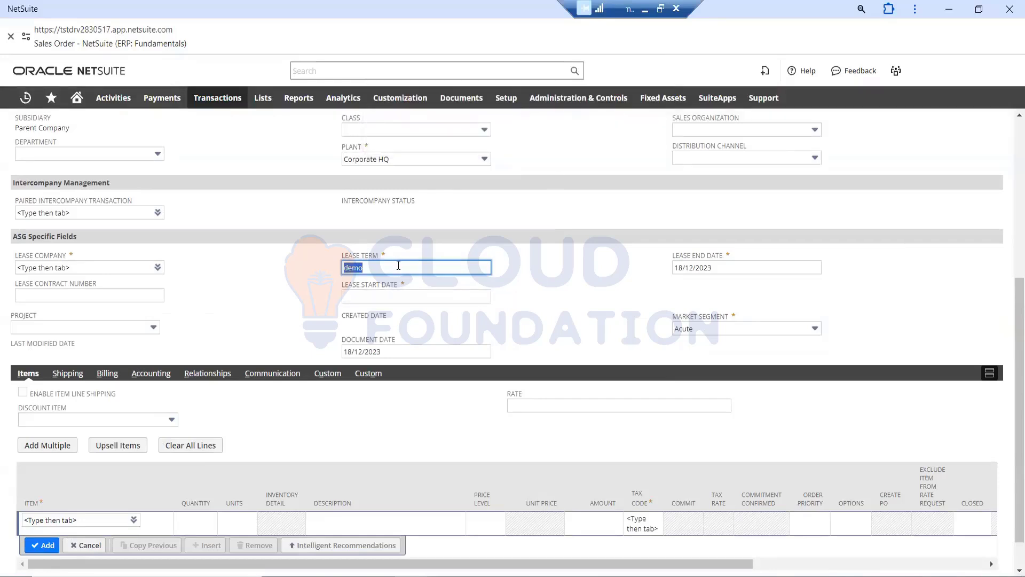
key(BackSpace)
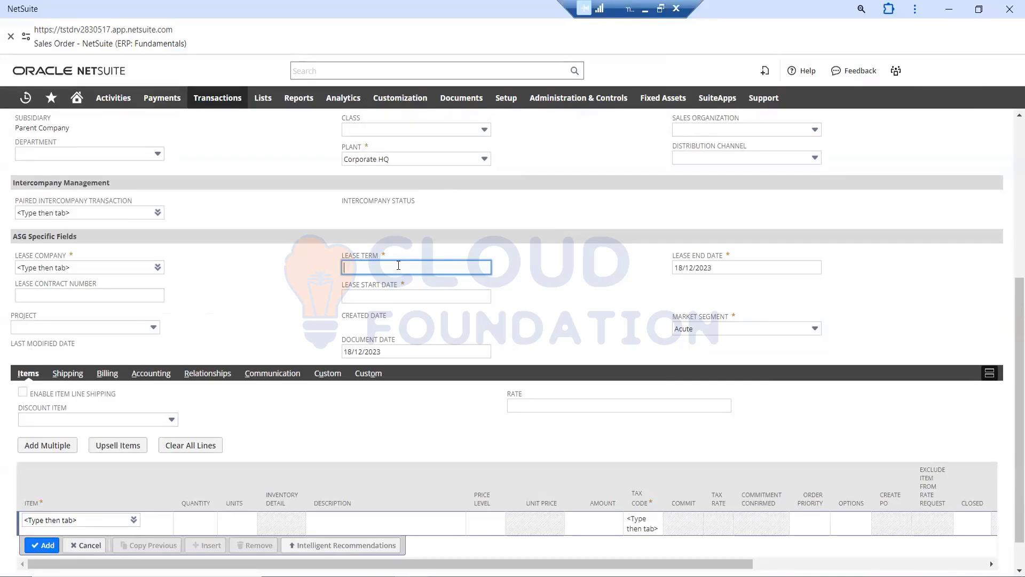
Set the lease term to 1234 and the lease start date to 18/12/2023
text(1234)
click(549, 285)
click(449, 299)
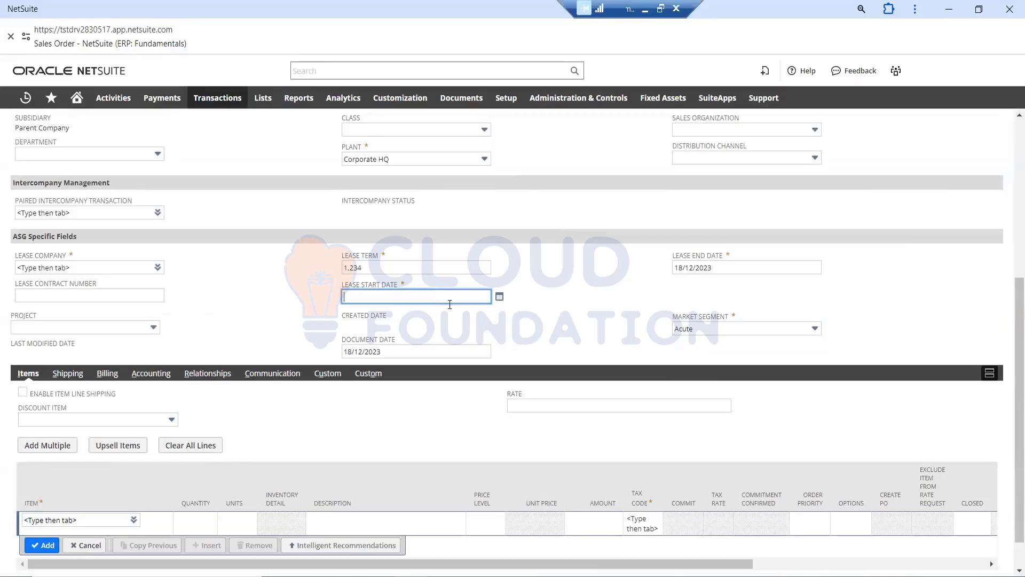
click(501, 299)
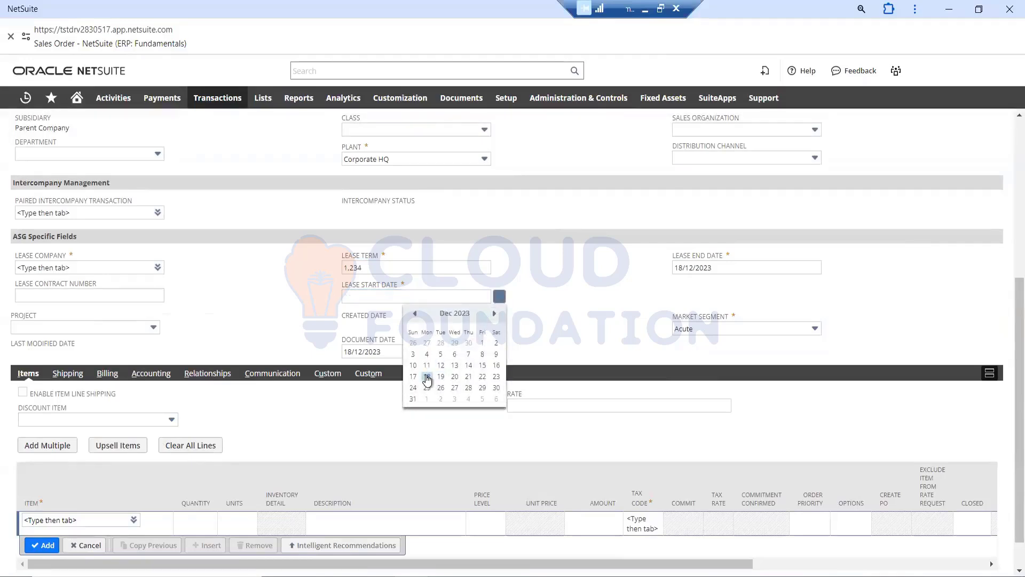
click(426, 378)
click(556, 295)
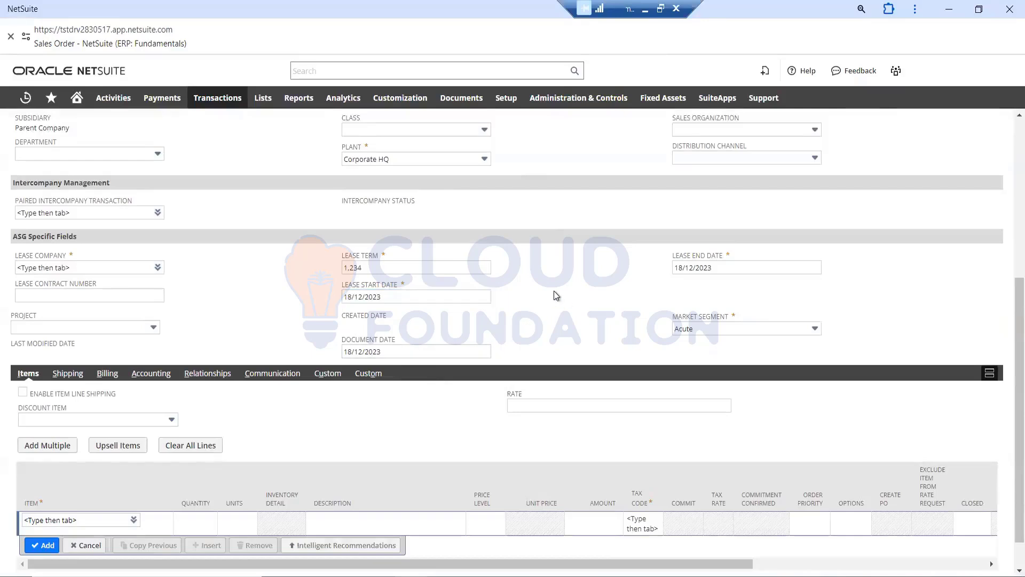
Add an item line for AA3: SAAS License C to the sales order
scroll(553, 291, down, 1)
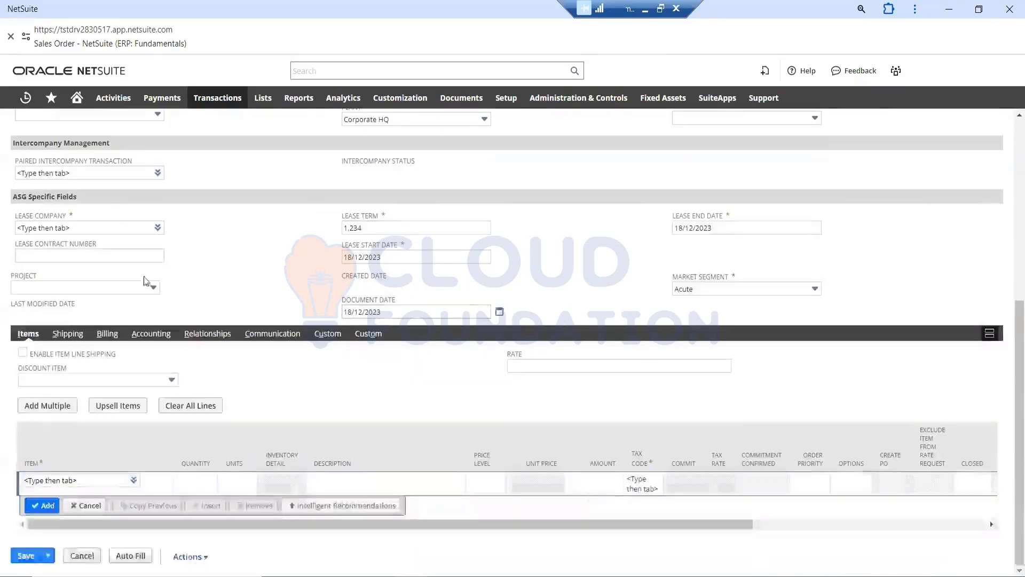
click(67, 481)
click(131, 480)
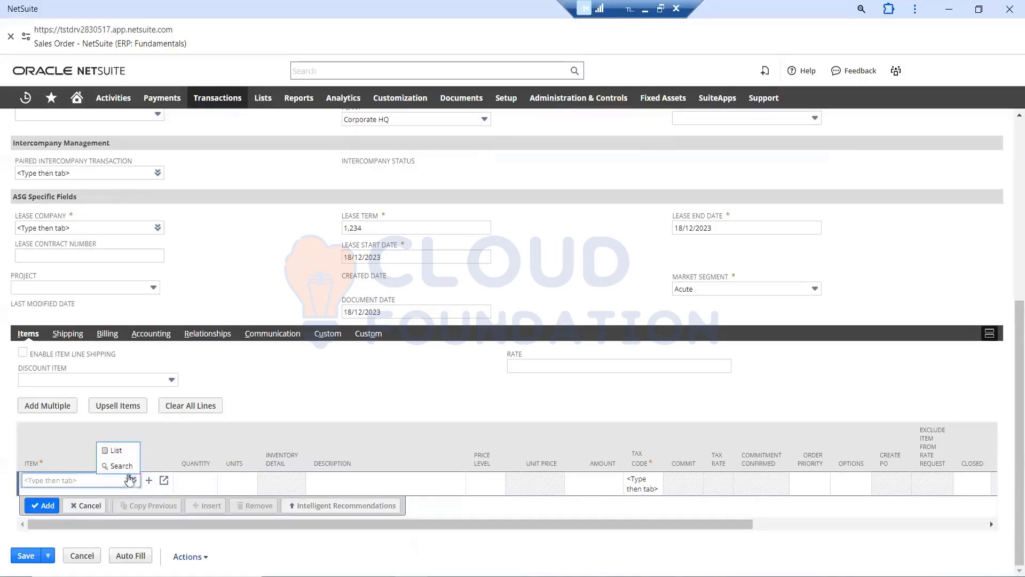
click(116, 451)
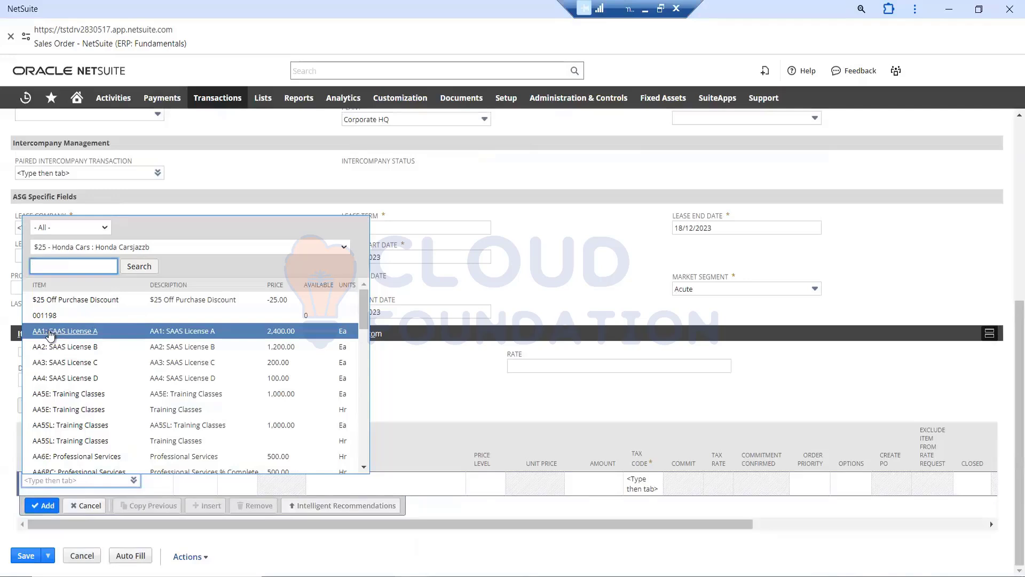
click(53, 363)
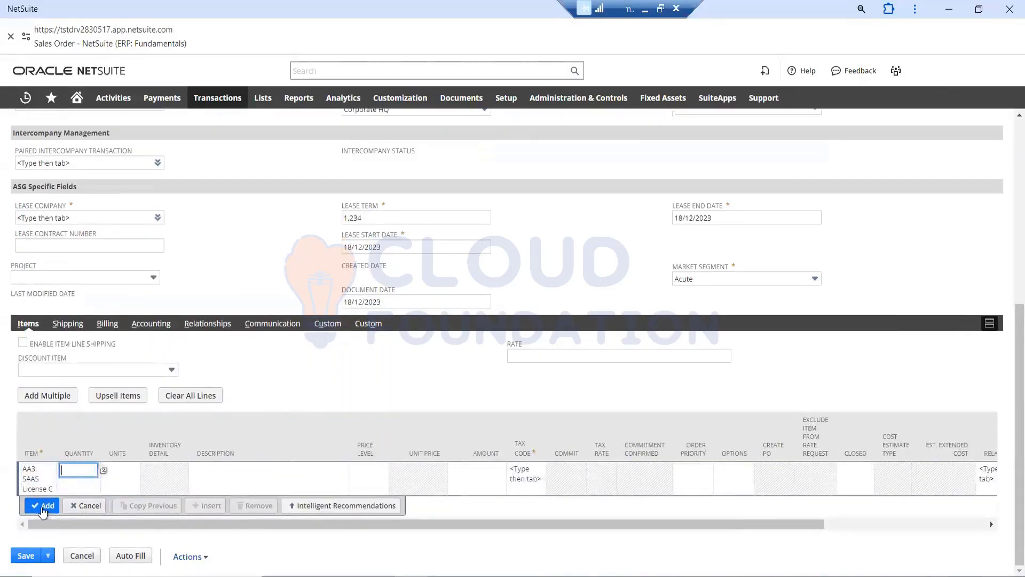
click(39, 507)
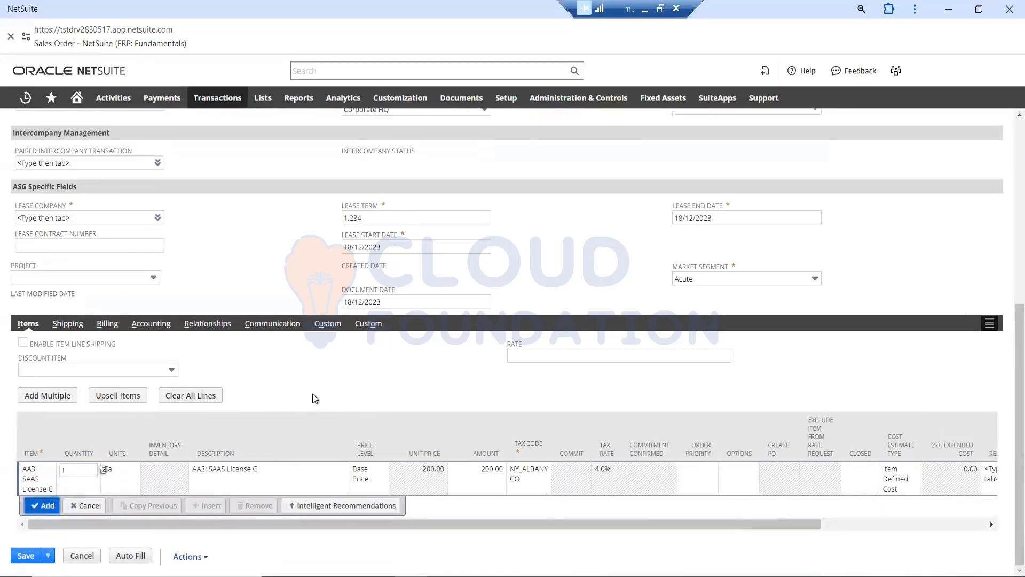
Review the order's header, lease fields and item line, and try to save the sales order
scroll(323, 376, up, 6)
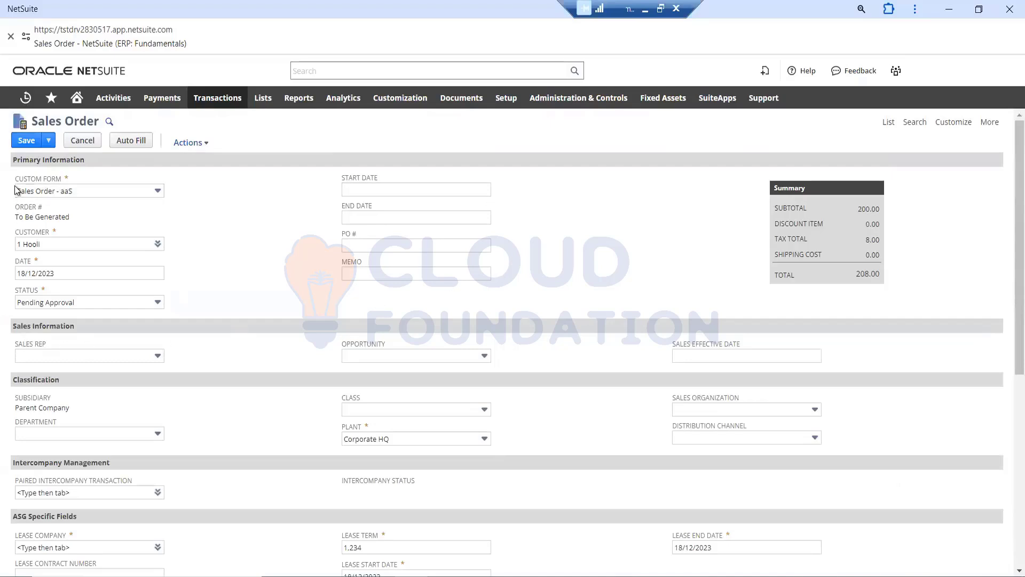
scroll(460, 277, down, 1)
scroll(229, 257, down, 1)
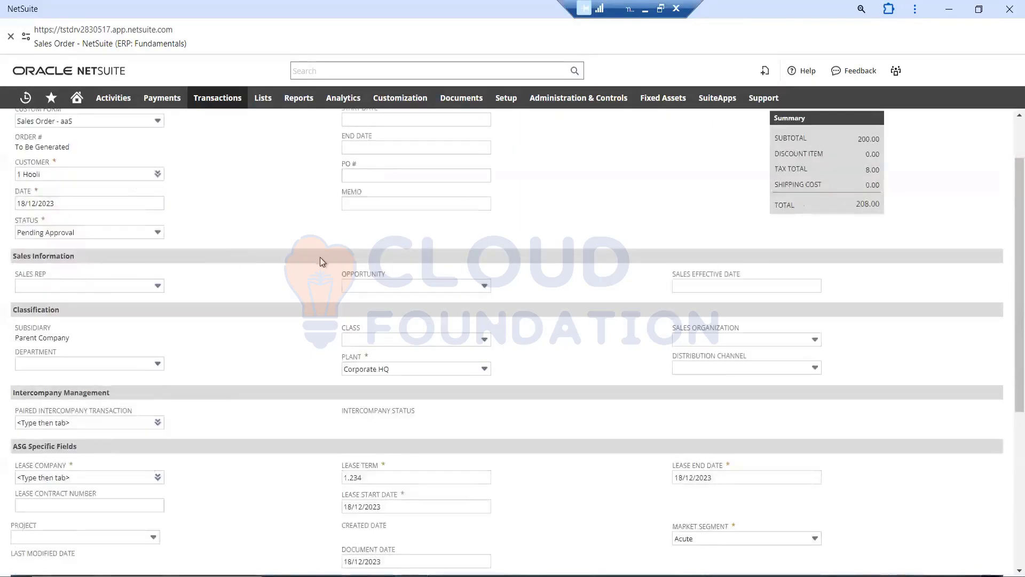
scroll(320, 260, down, 3)
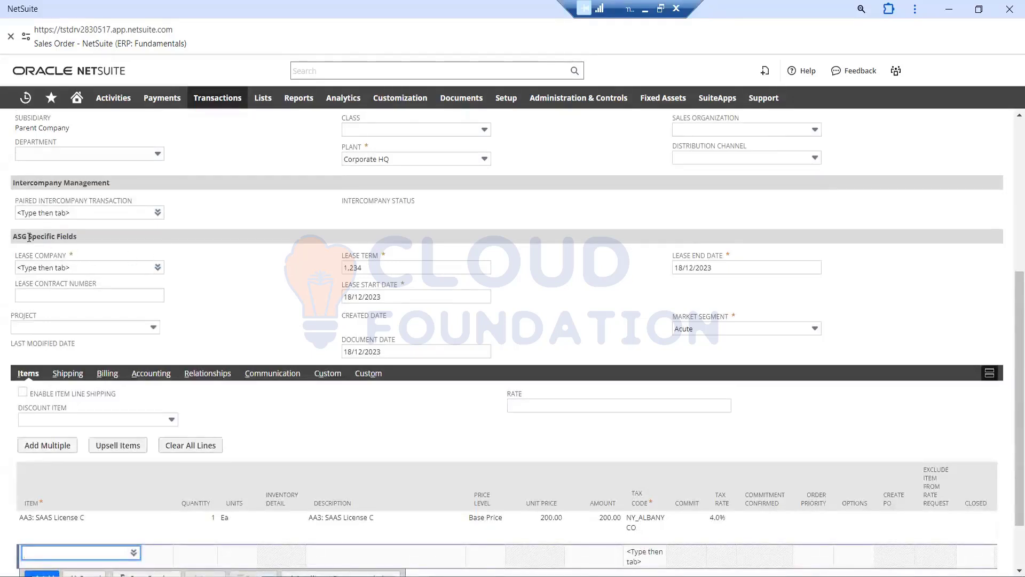
scroll(314, 251, down, 1)
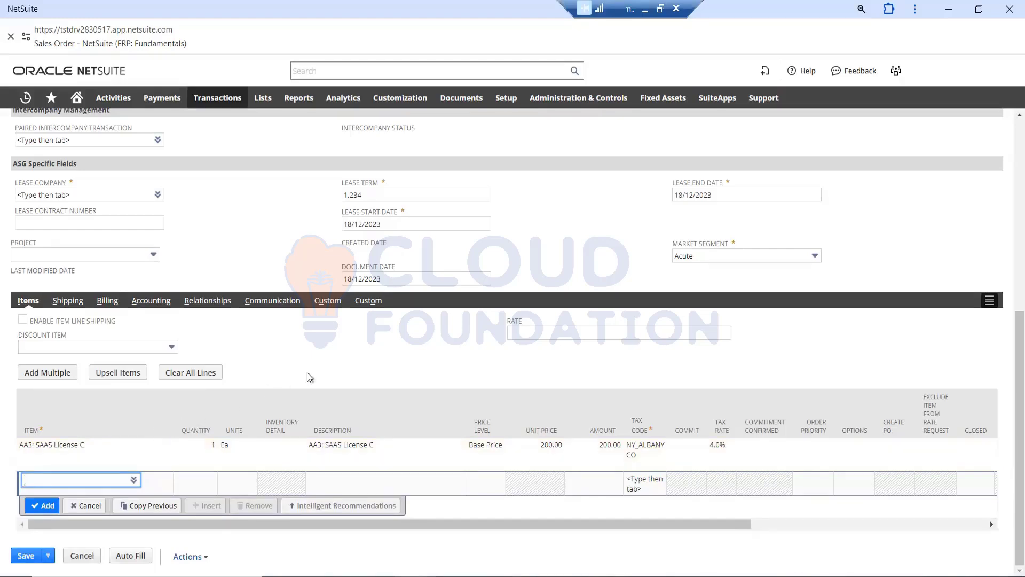
scroll(339, 363, up, 4)
scroll(334, 352, down, 4)
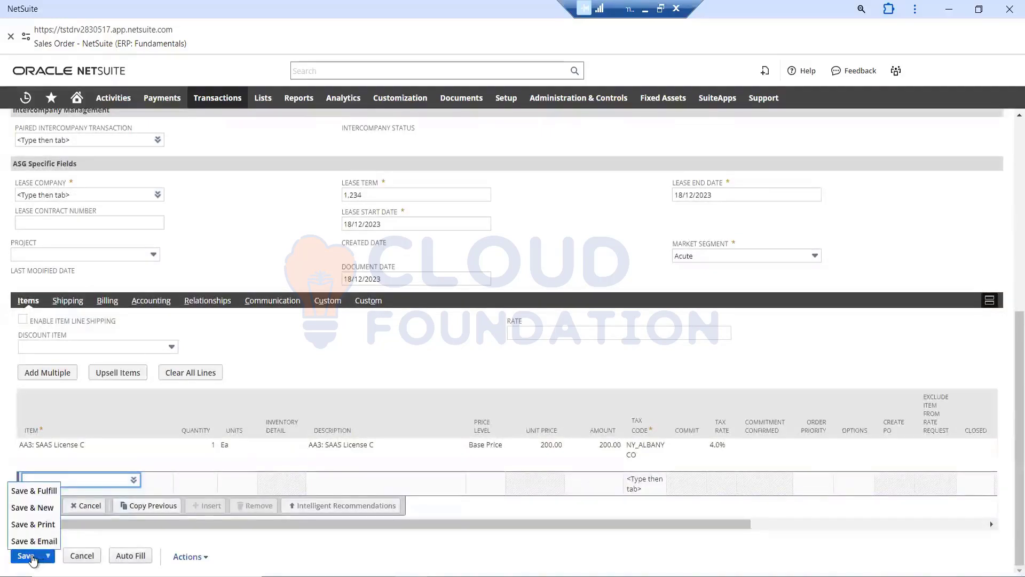
click(31, 556)
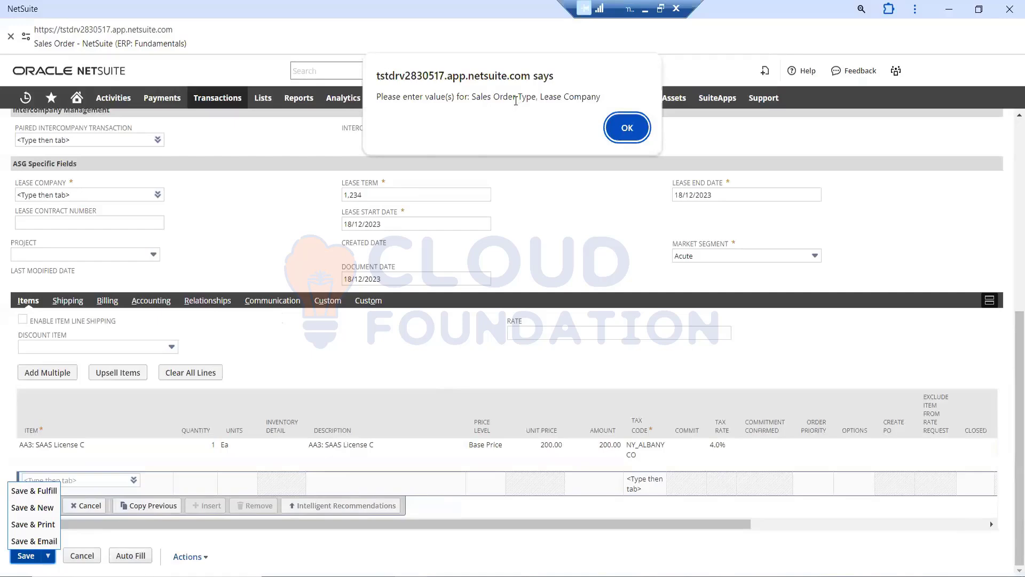
click(620, 127)
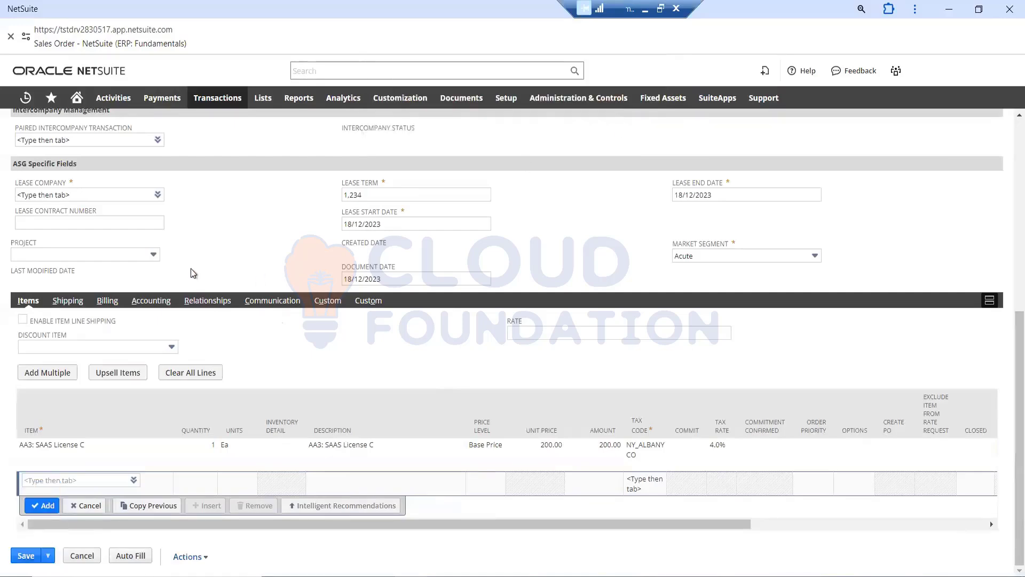
Set the required lease company in the ASG specific fields to A Bread Supplier
scroll(240, 245, up, 10)
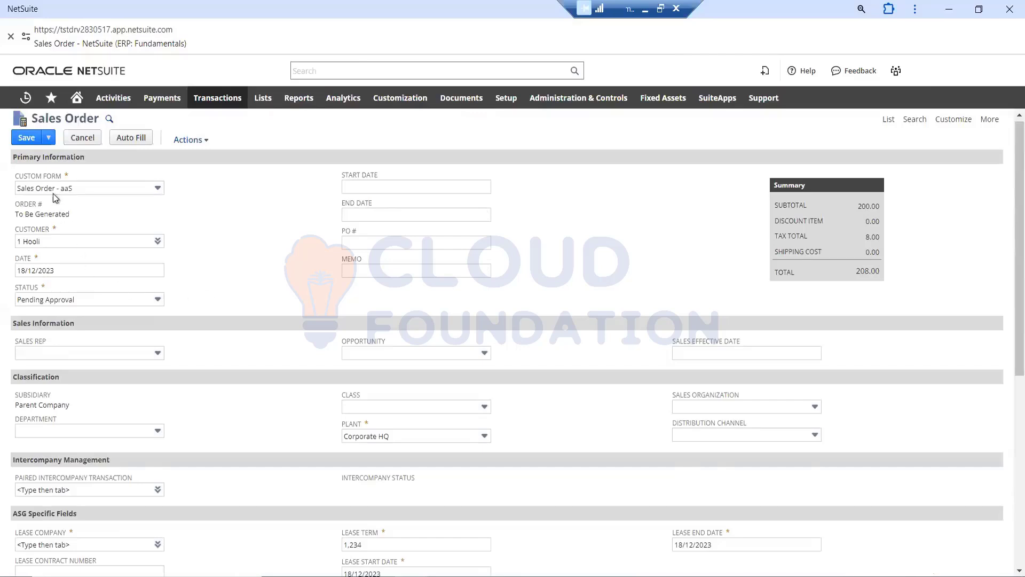
scroll(283, 281, down, 2)
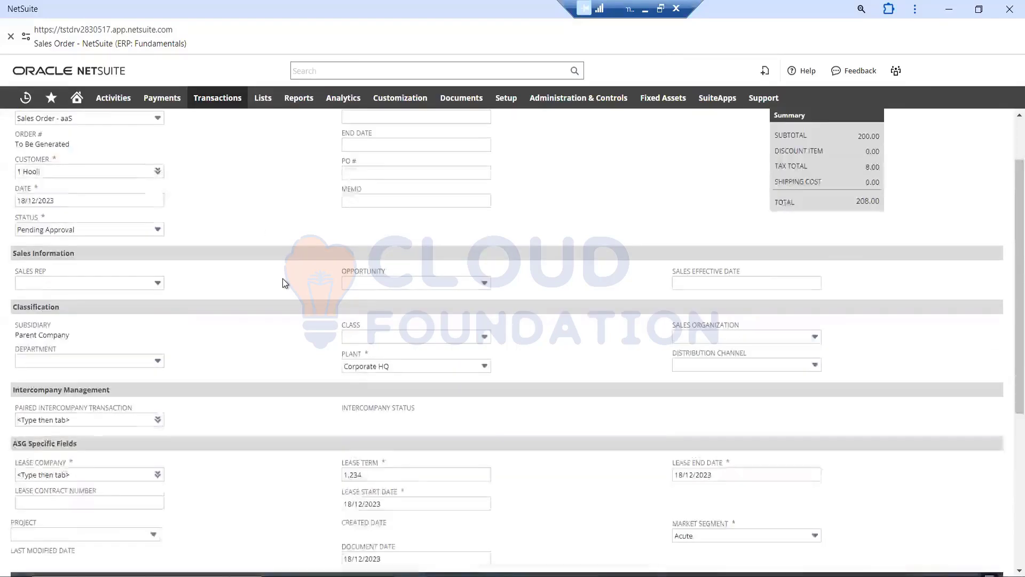
scroll(283, 282, down, 1)
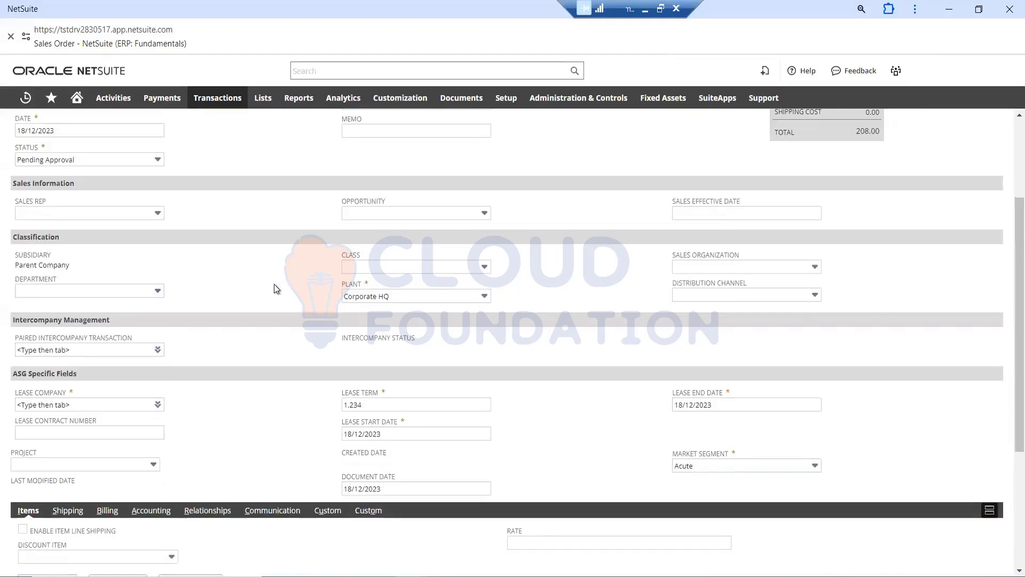
scroll(276, 288, down, 1)
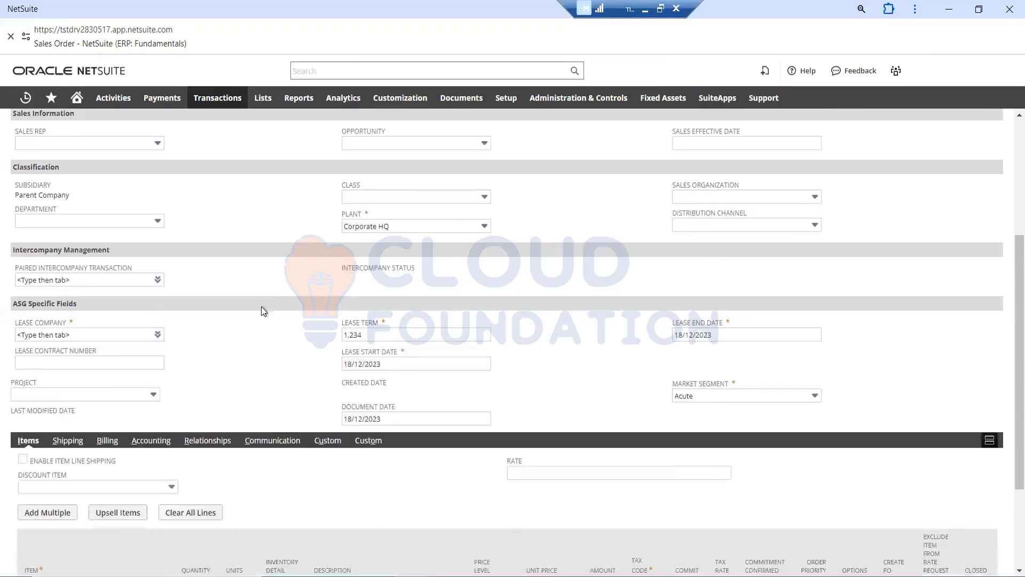
mouse_move(158, 334)
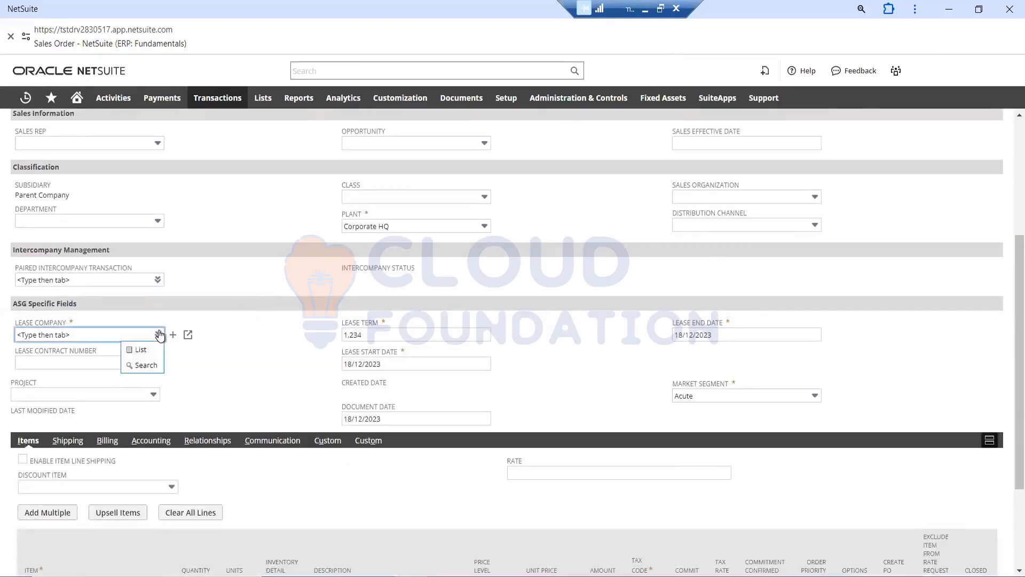
click(149, 351)
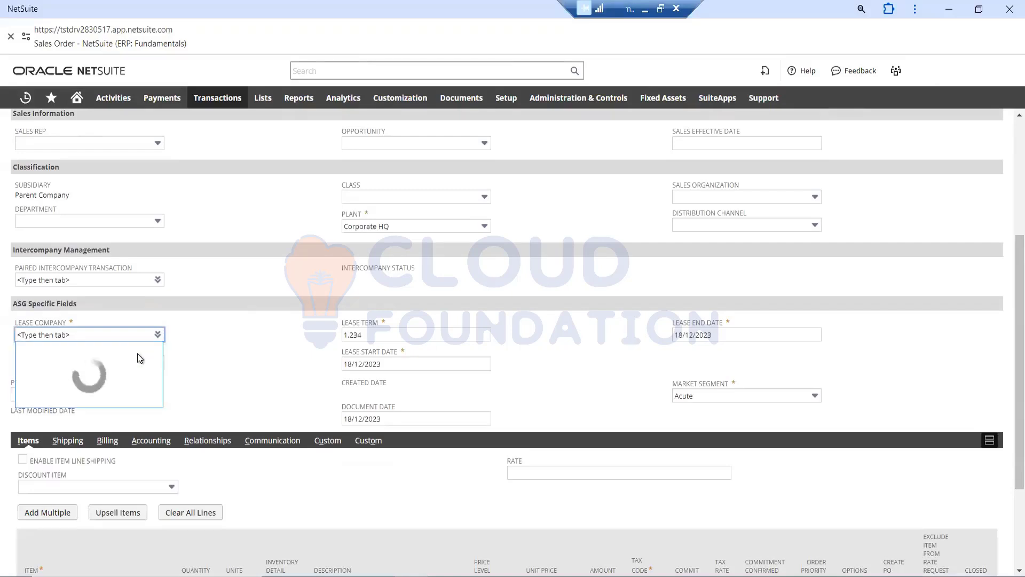
click(54, 392)
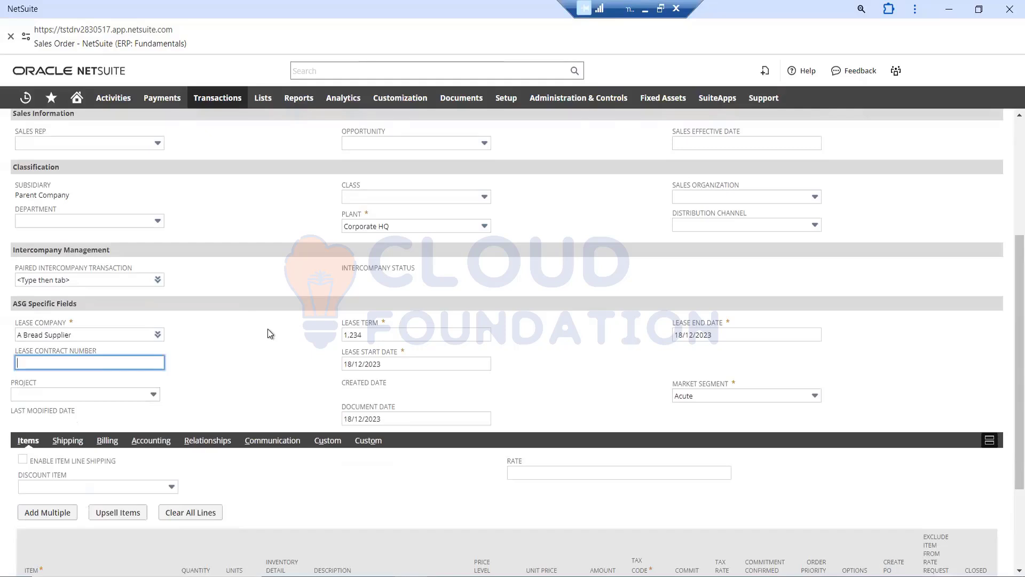
Search the order page for the text "sales order" and go through the matches
scroll(268, 329, up, 4)
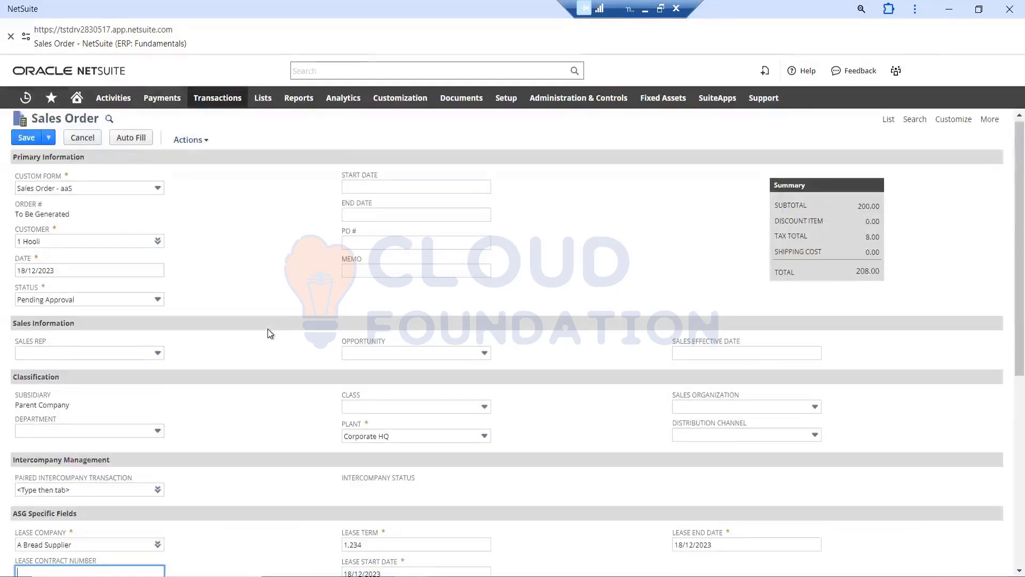
scroll(291, 322, up, 1)
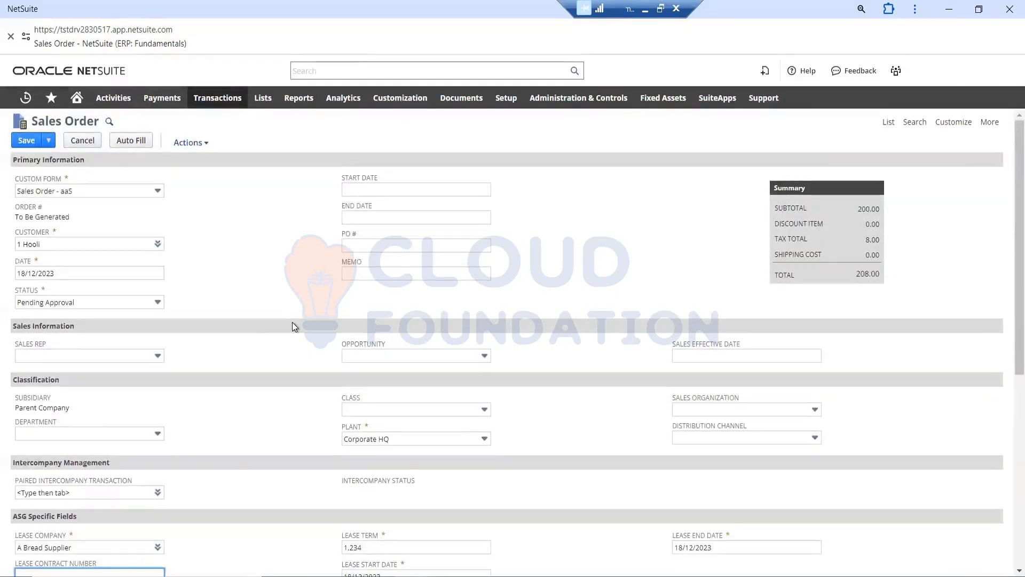
key(ctrl+f)
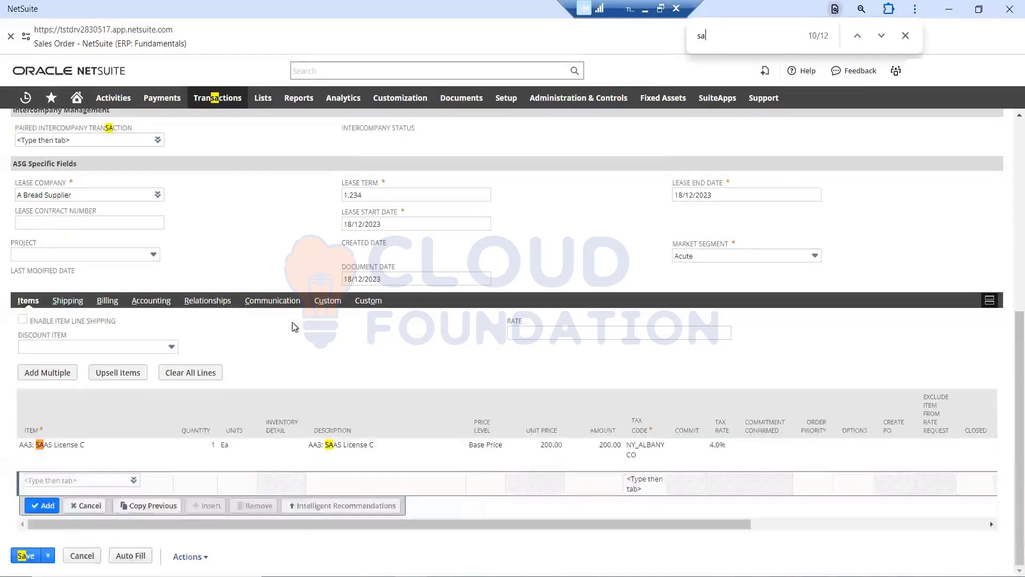
text(sales)
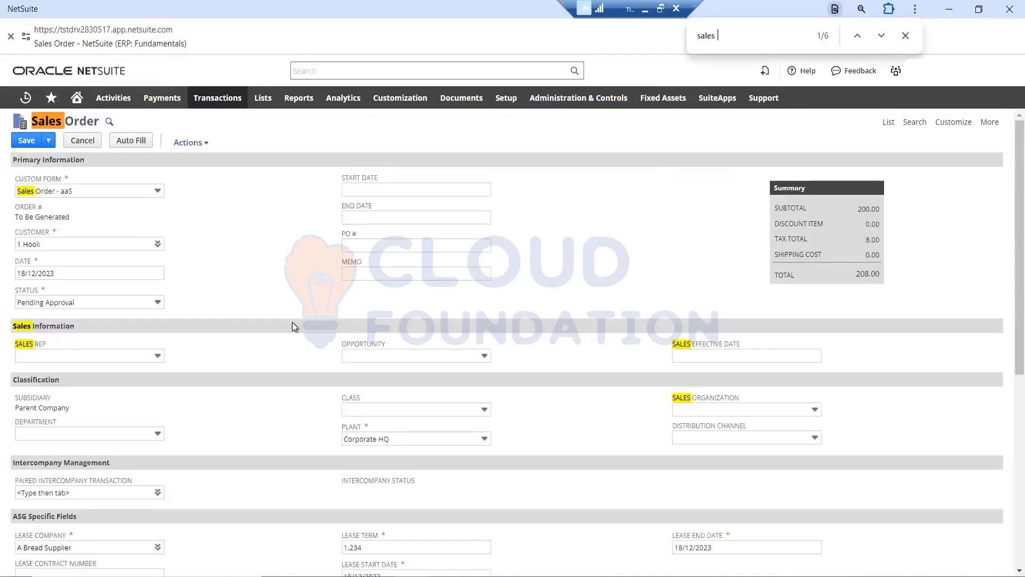
text( order)
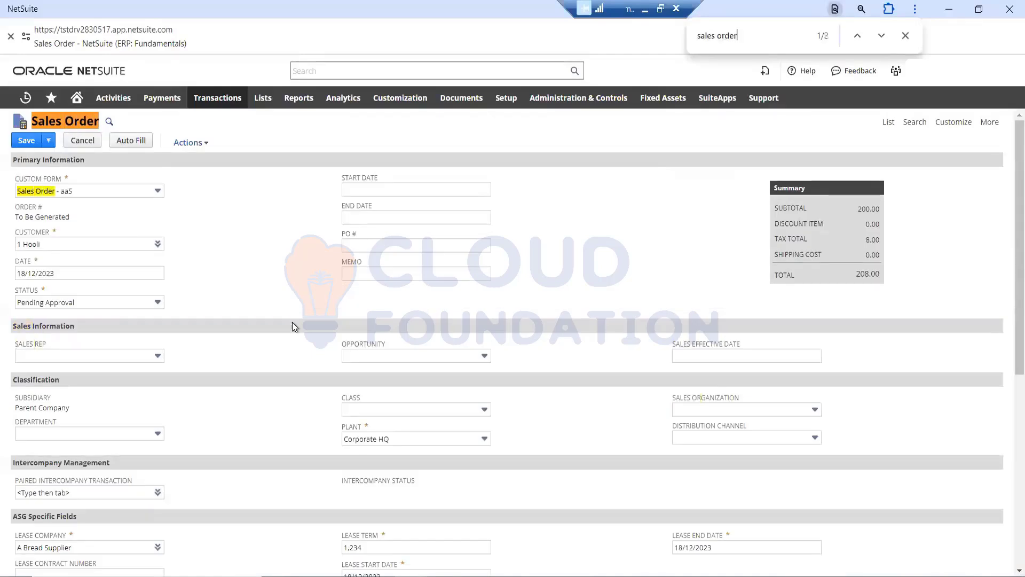
click(882, 35)
click(882, 35)
Examine the item line columns and the shipping, billing, accounting, relationships, communication and first custom sections for the sales order type field
scroll(323, 384, down, 5)
scroll(323, 384, down, 1)
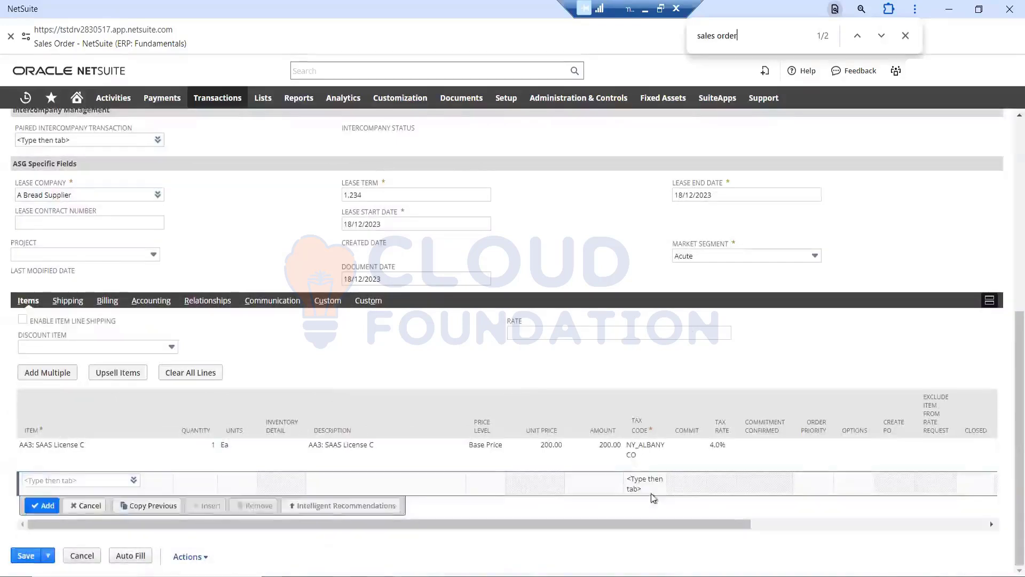
scroll(652, 492, right, 1)
scroll(651, 494, right, 5)
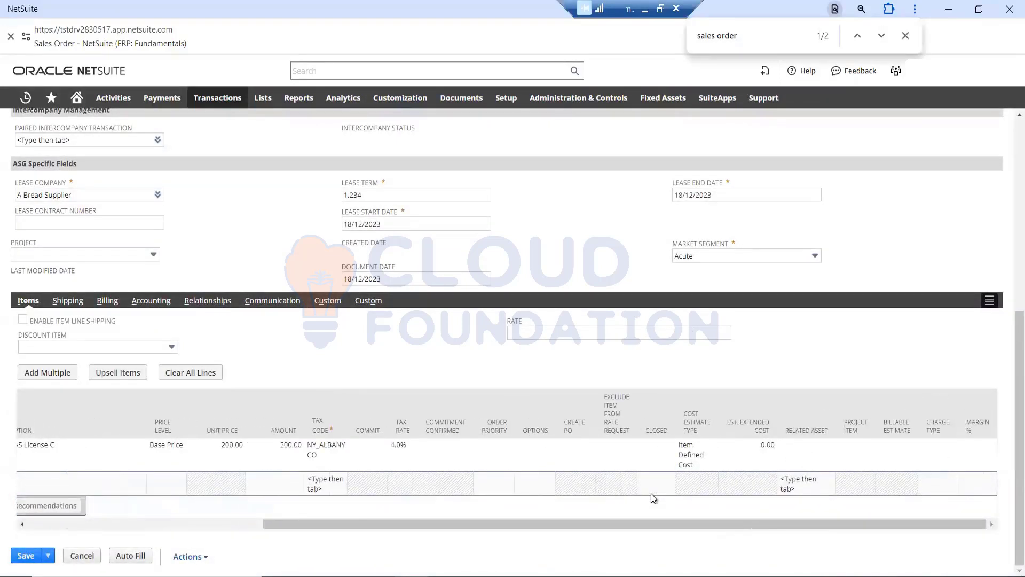
scroll(652, 496, left, 6)
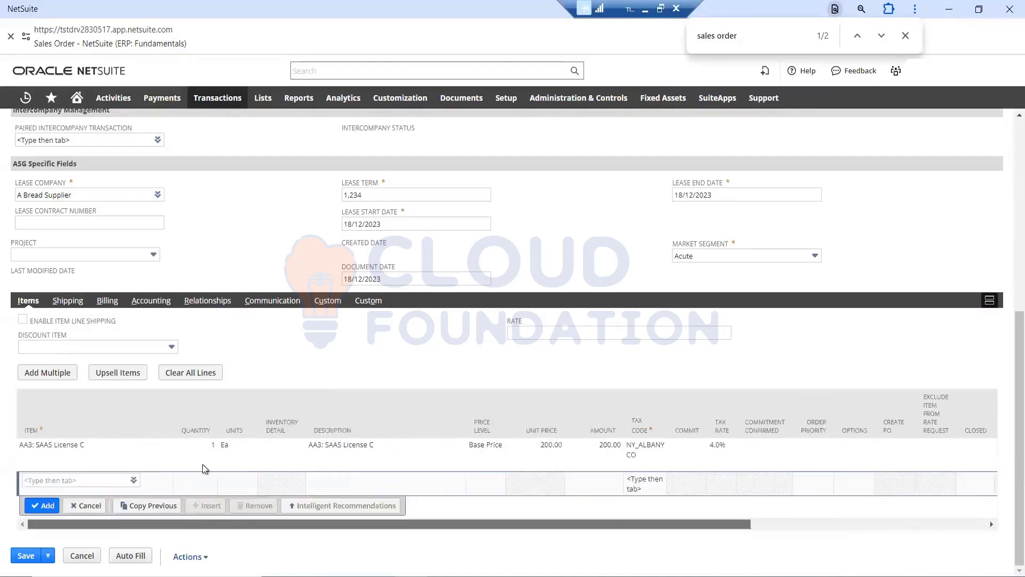
click(68, 300)
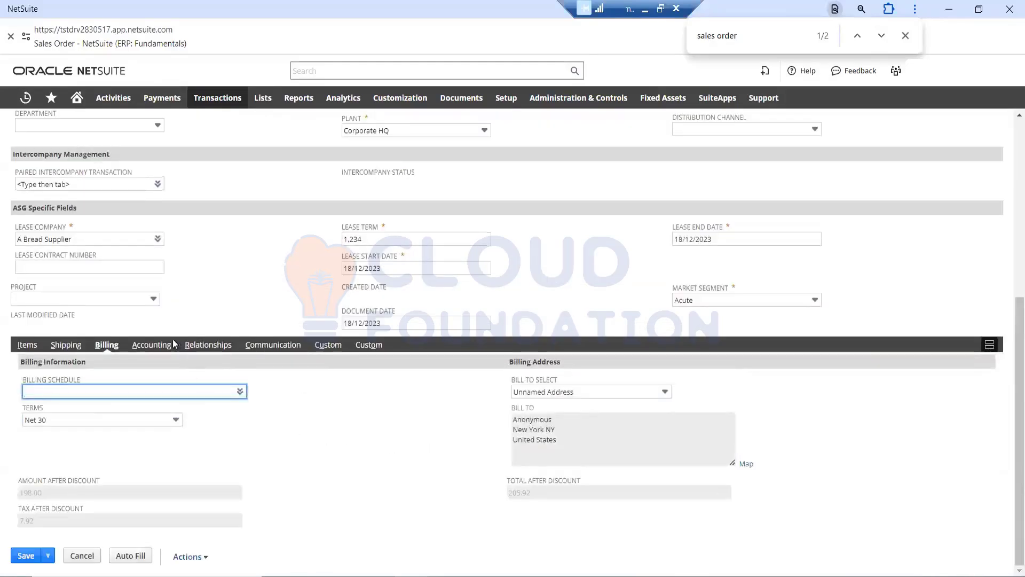
click(151, 344)
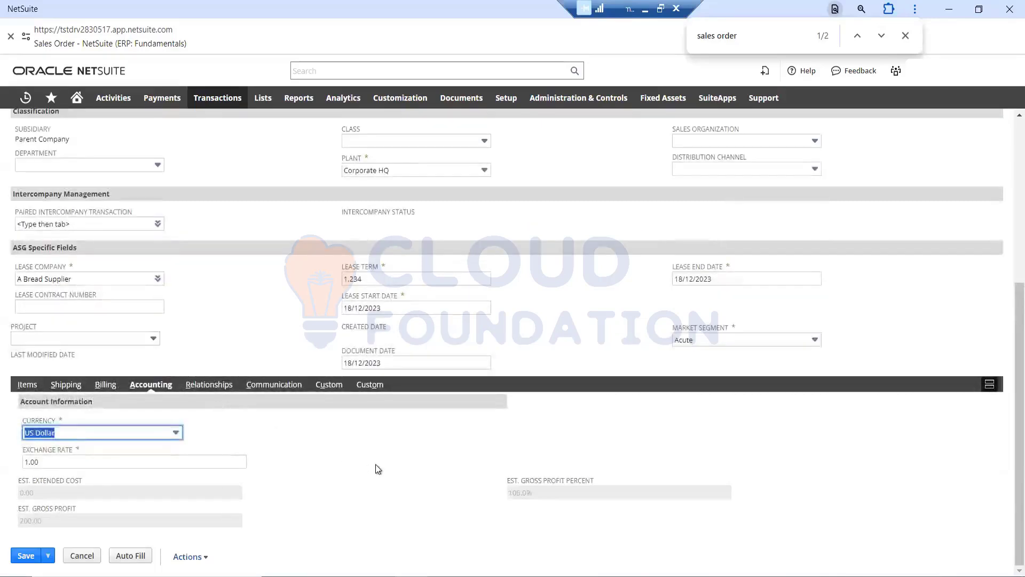
click(224, 386)
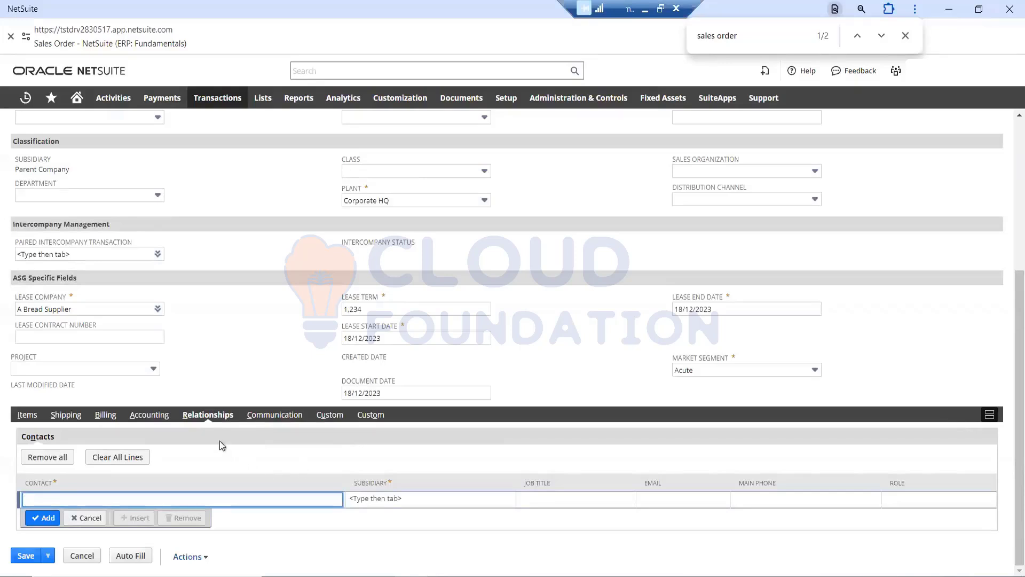
click(294, 415)
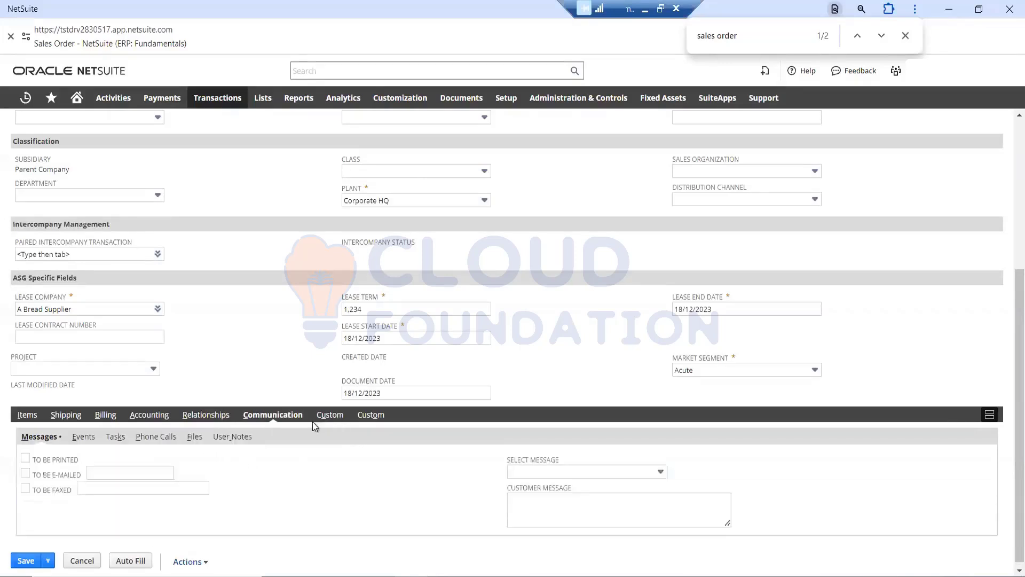
click(331, 409)
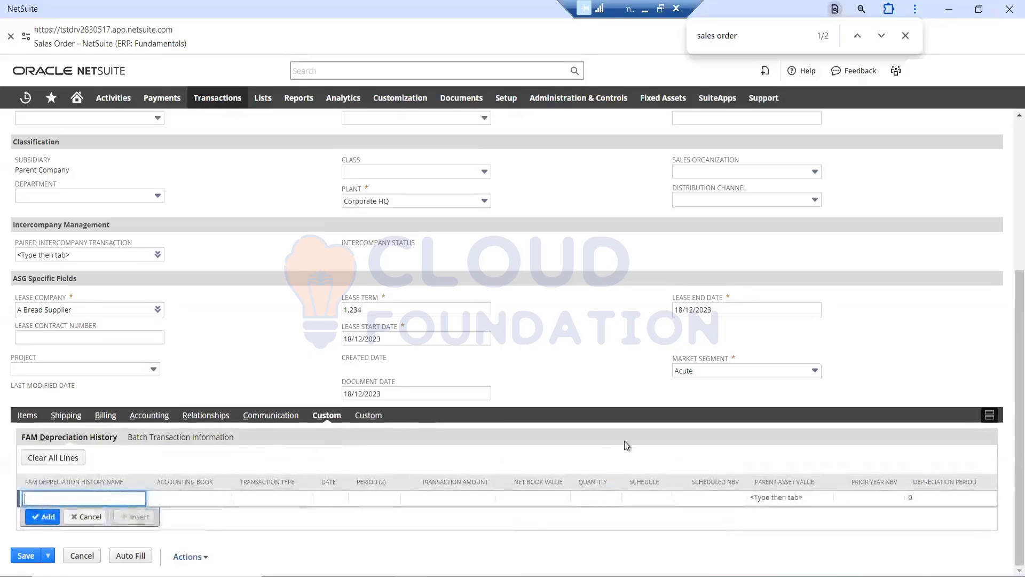
Set the sales order type to Manual in the order's second custom section
click(368, 415)
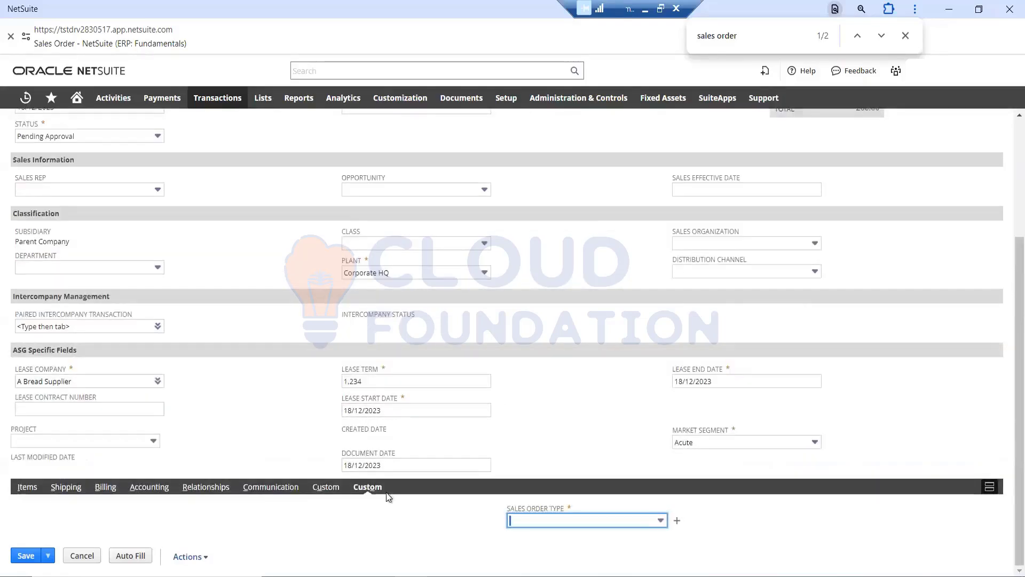
click(662, 520)
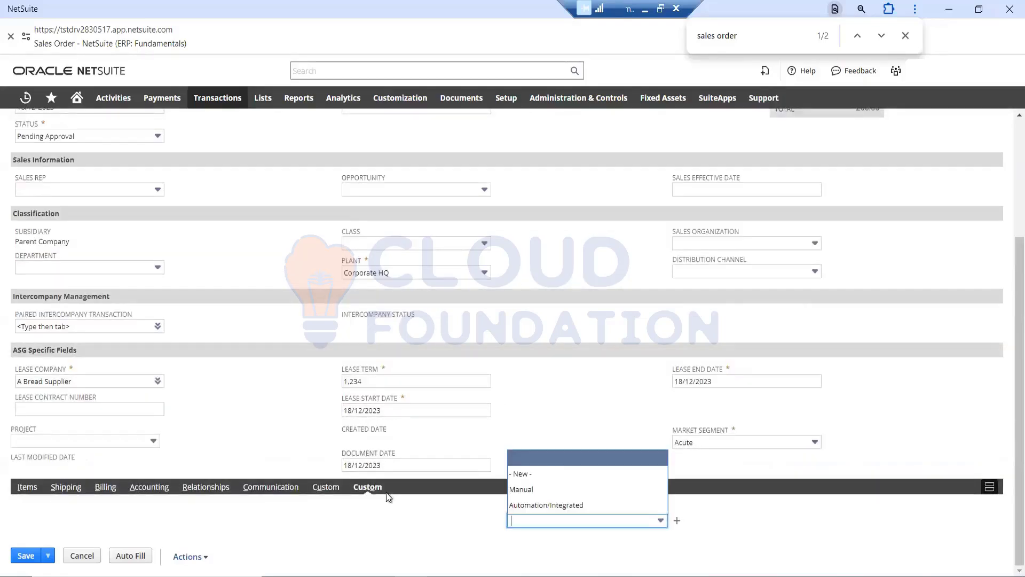
click(542, 494)
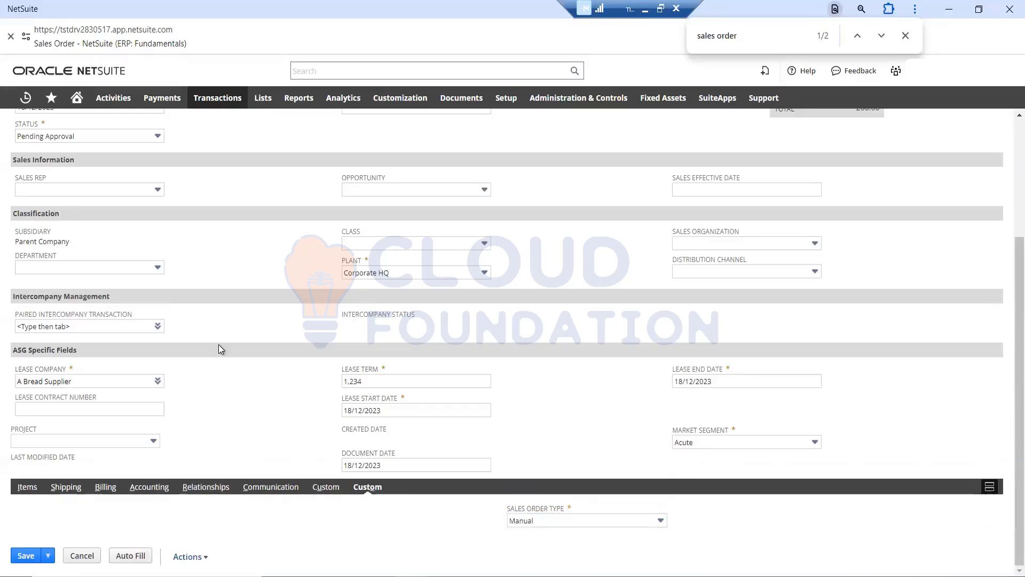
Check the completed order fields from the primary information down to the sales order type, and save the new sales order
scroll(219, 339, up, 3)
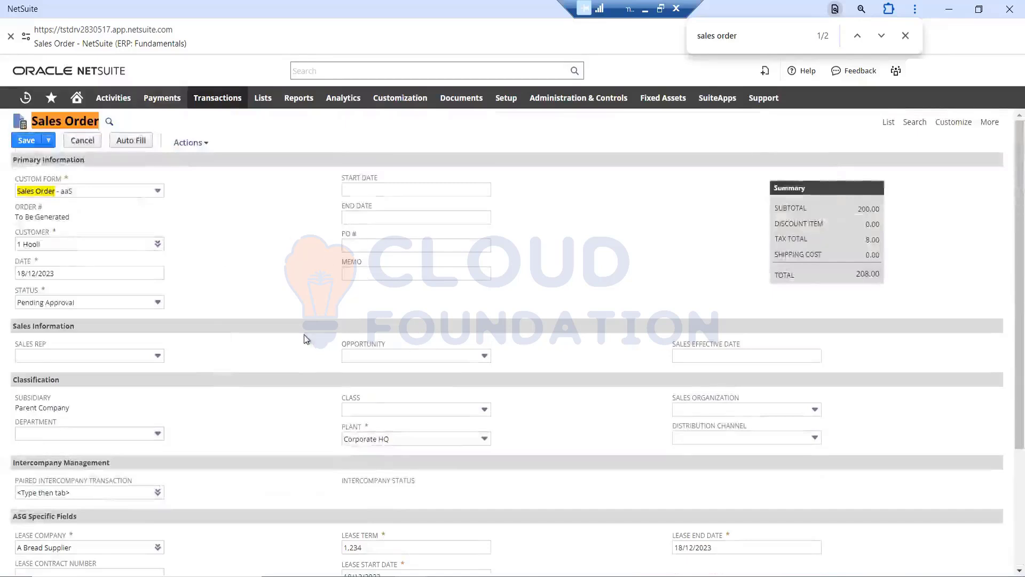
scroll(303, 334, down, 3)
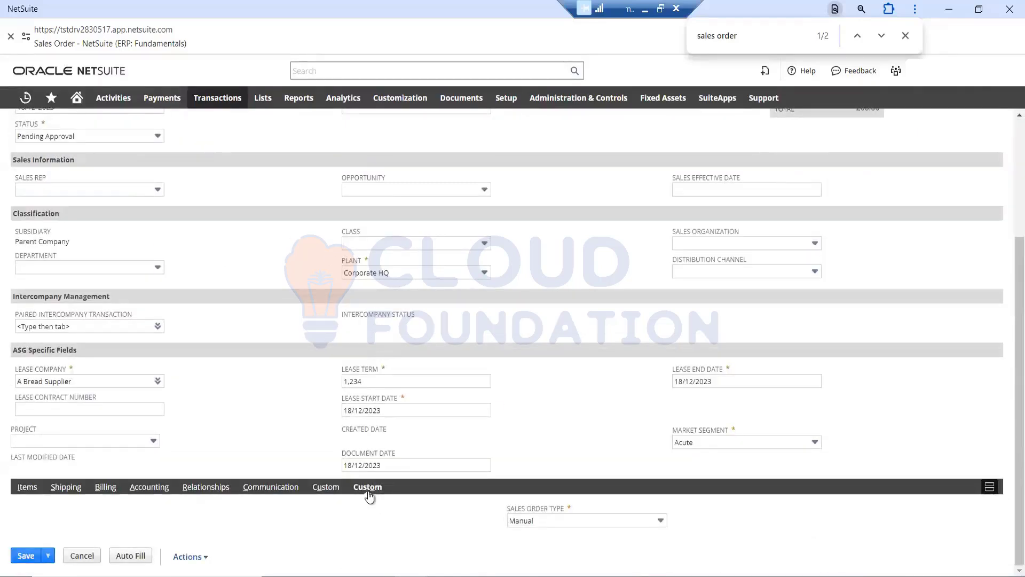
scroll(293, 315, up, 3)
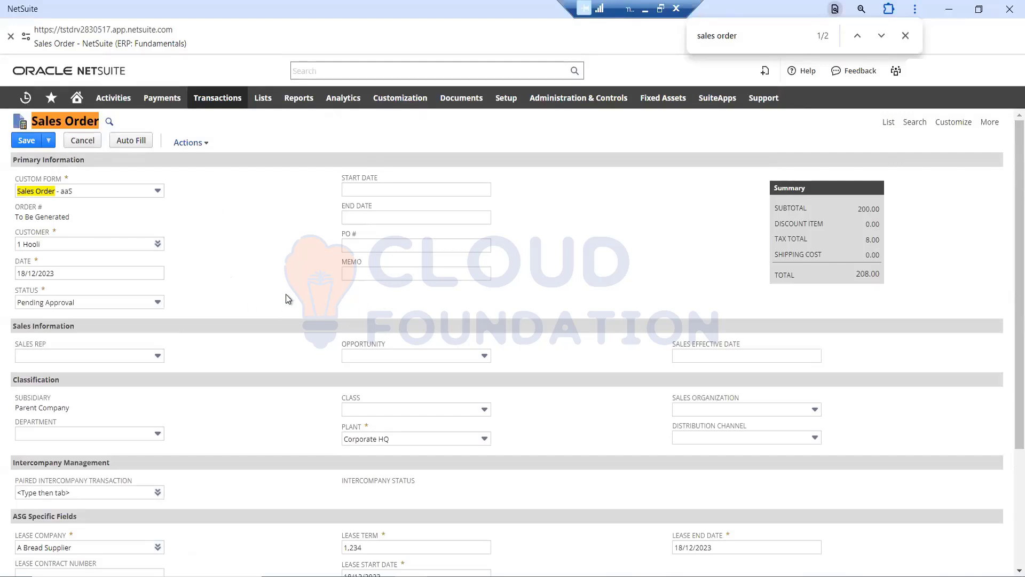
scroll(288, 296, down, 3)
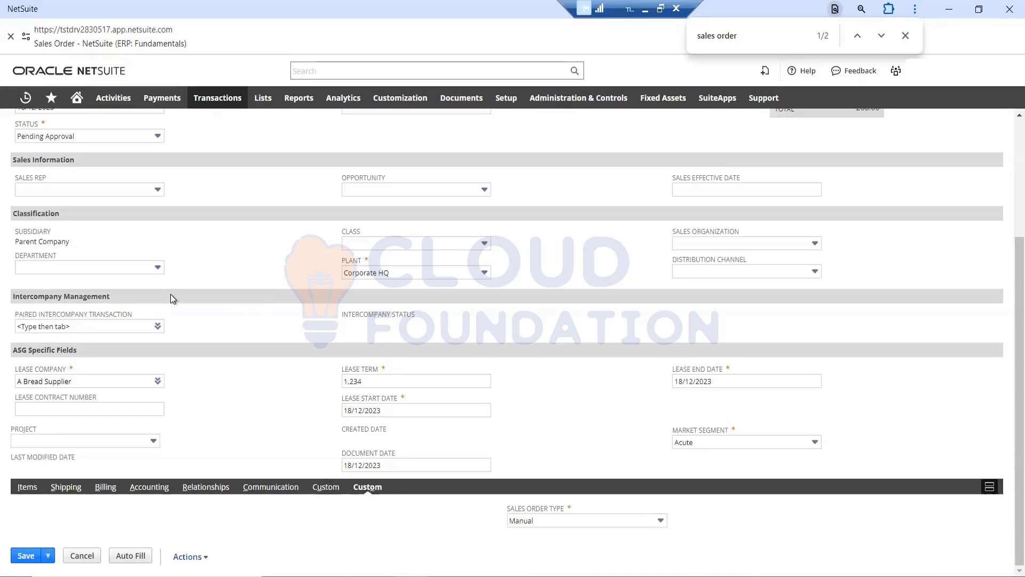
scroll(68, 201, up, 3)
click(30, 141)
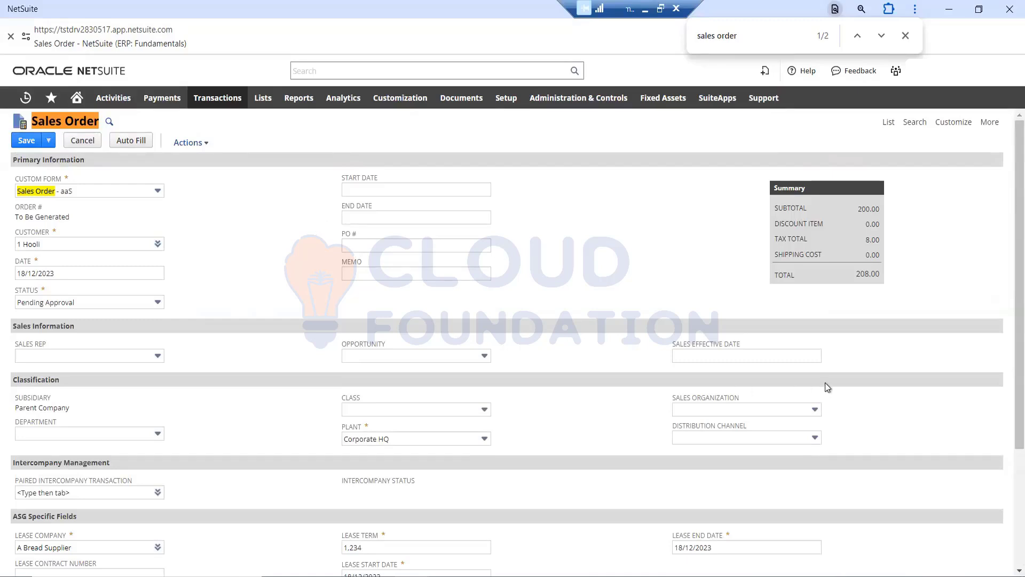
scroll(1004, 207, down, 1)
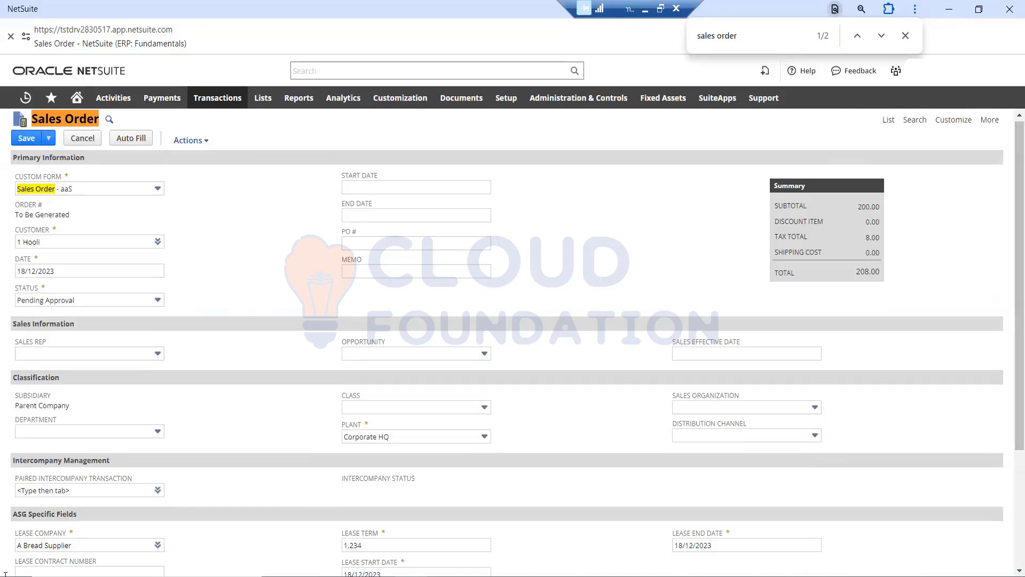
double_click(27, 138)
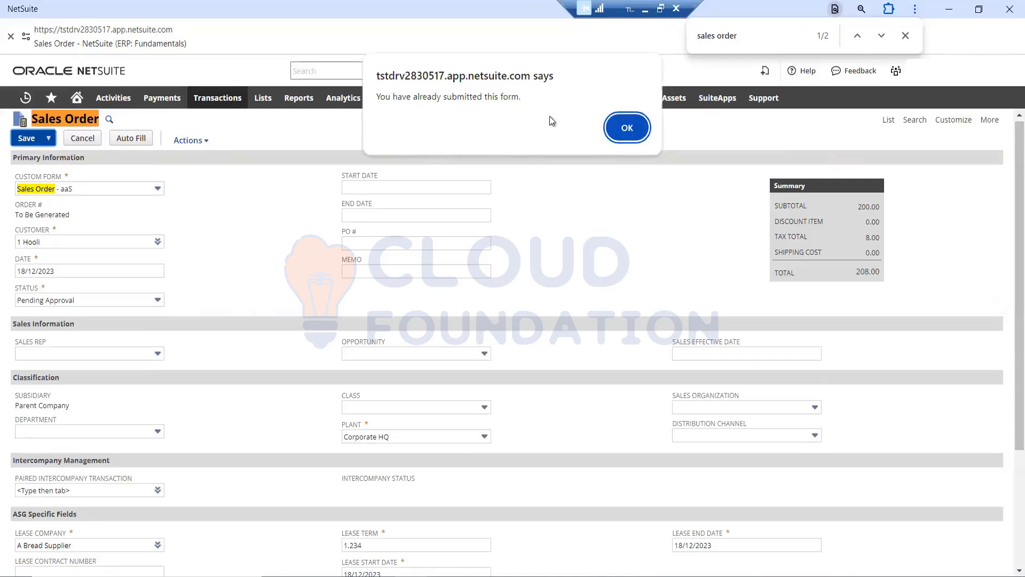
click(627, 132)
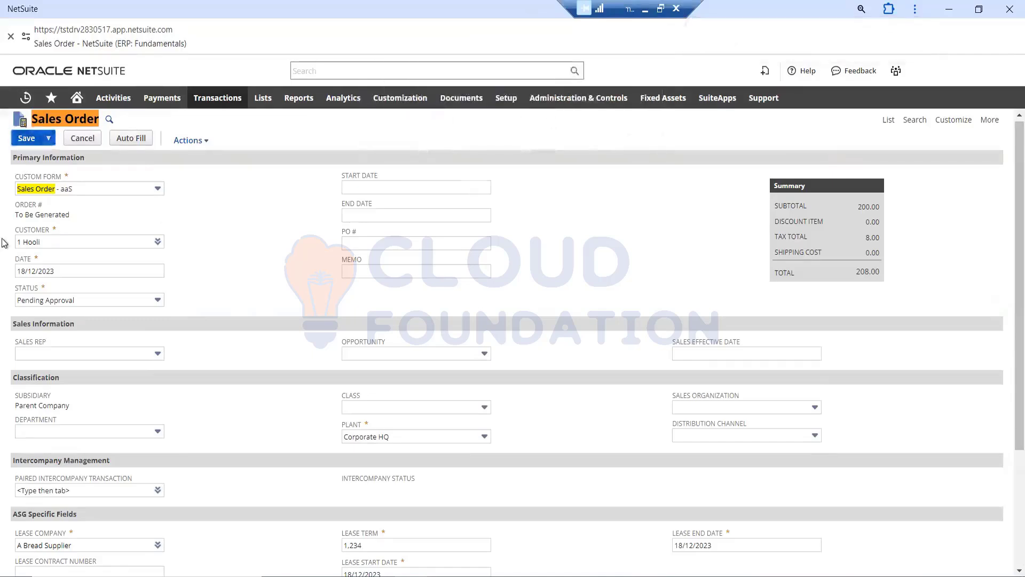
Examine the saved sales order's primary information, summary, classification, ASG specific fields and item line
scroll(195, 314, down, 5)
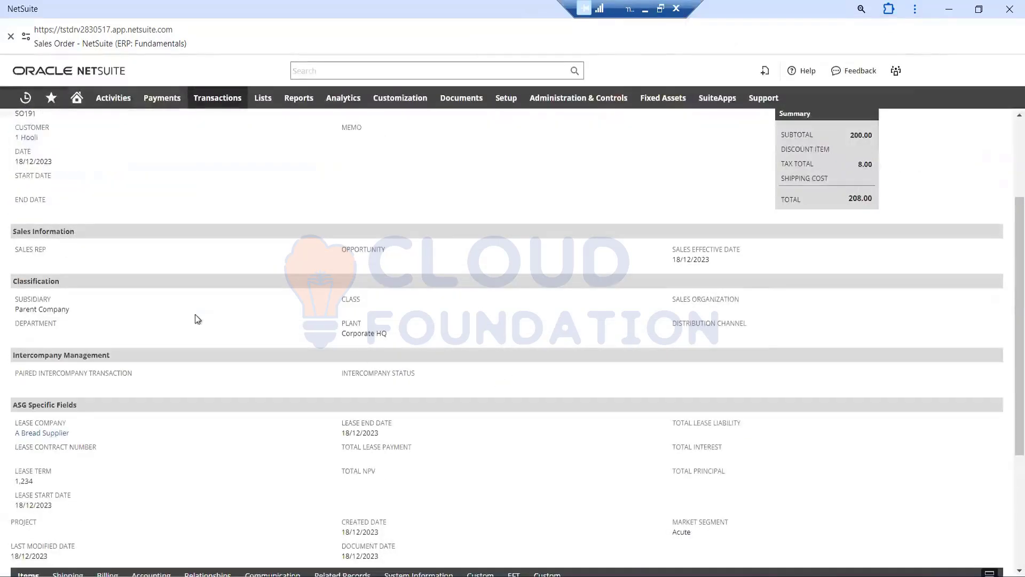
scroll(230, 307, up, 6)
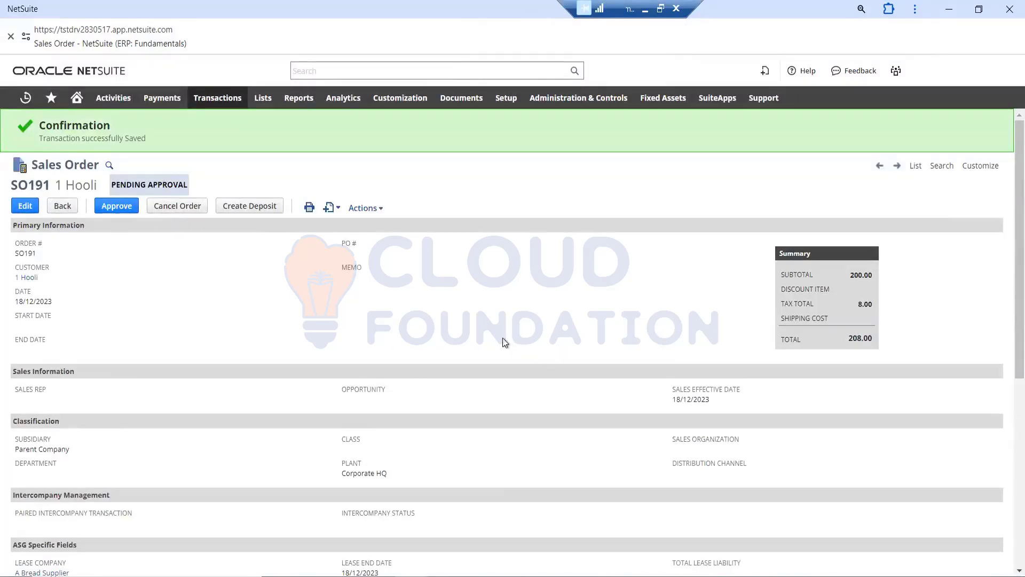
scroll(479, 264, down, 6)
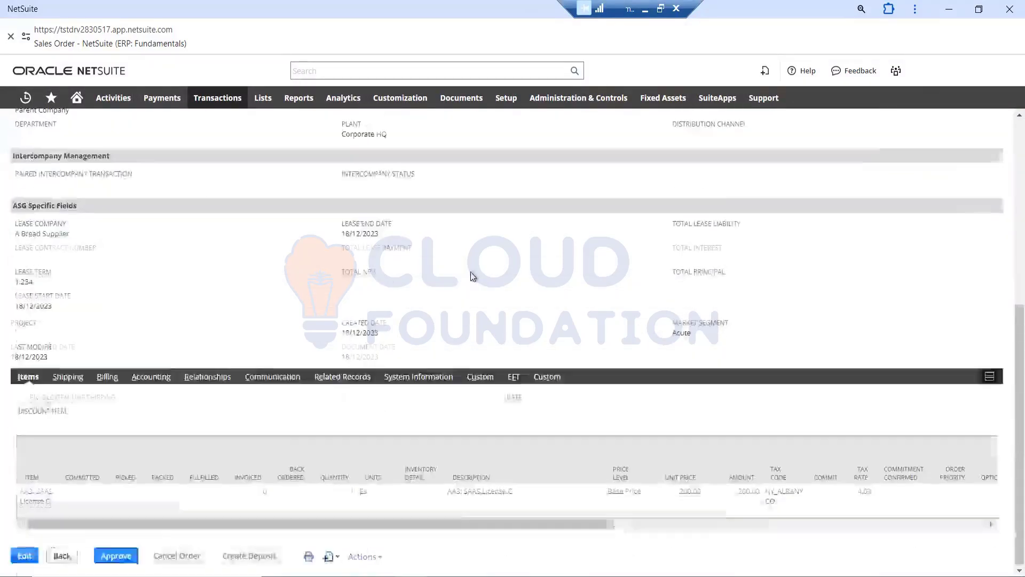
scroll(472, 275, up, 4)
scroll(472, 275, up, 3)
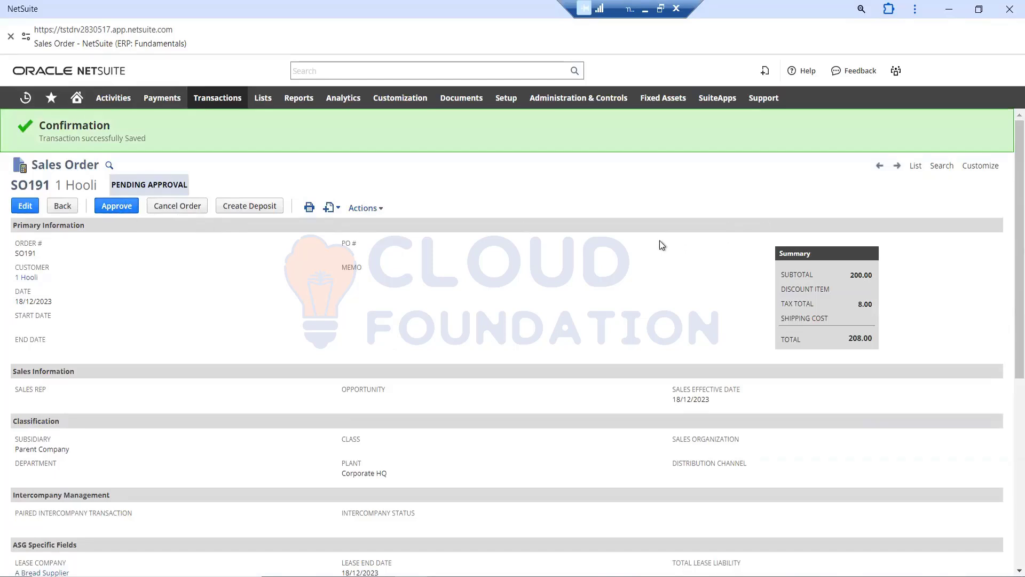
mouse_move(896, 70)
scroll(556, 266, down, 5)
scroll(539, 267, up, 5)
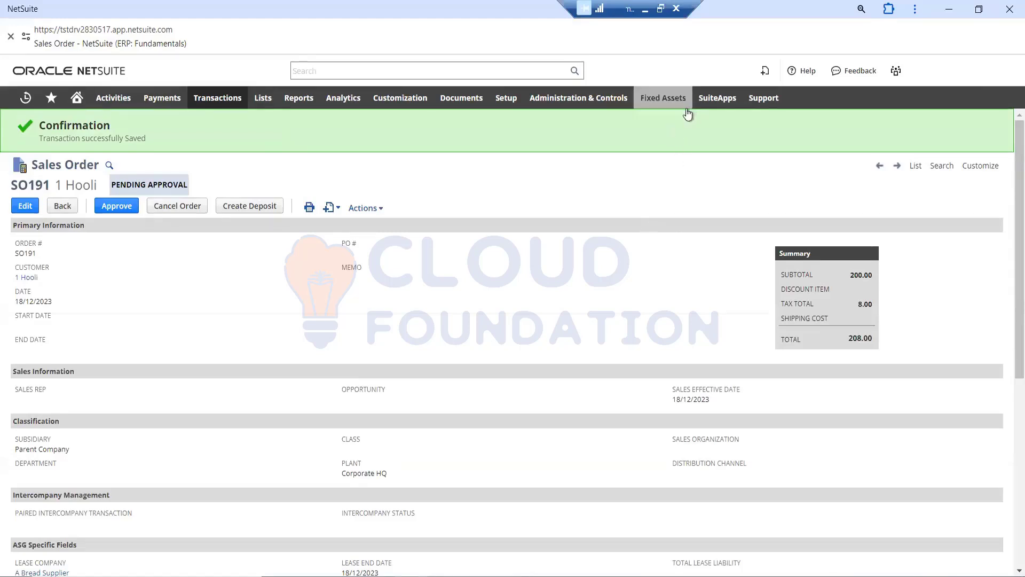
Open the company's Enable Features setup page in a separate window
mouse_move(663, 98)
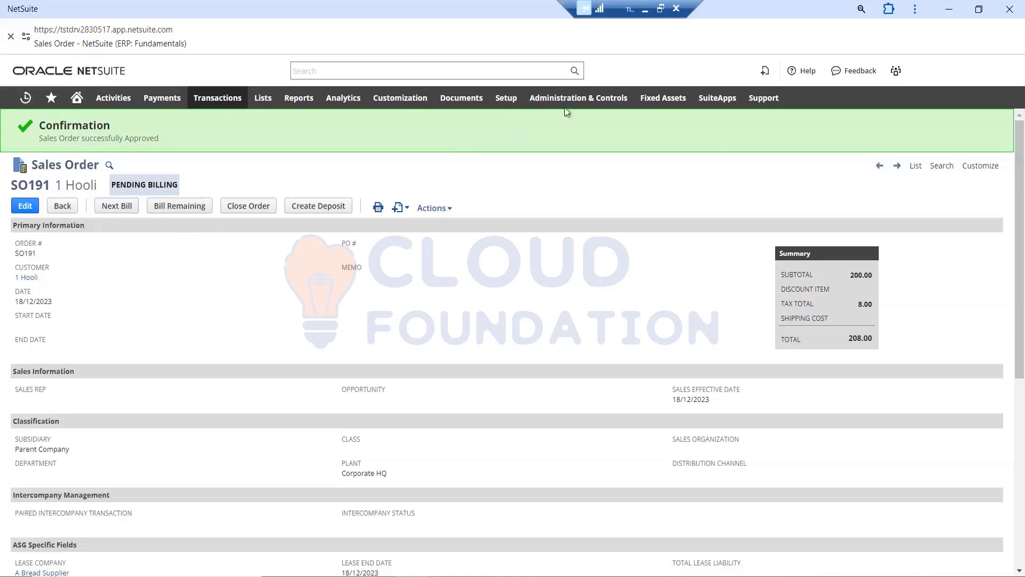
mouse_move(505, 98)
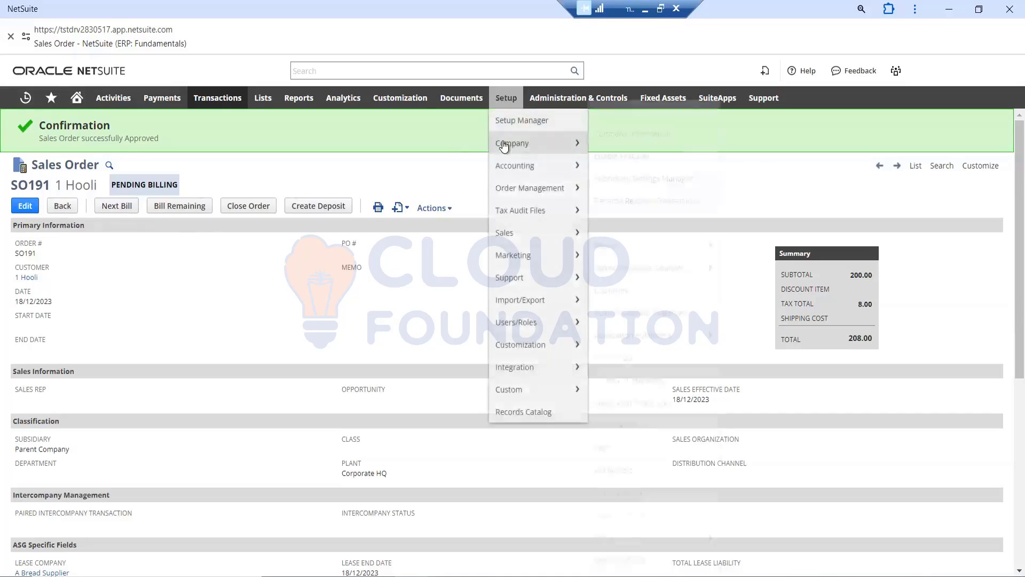
mouse_move(503, 145)
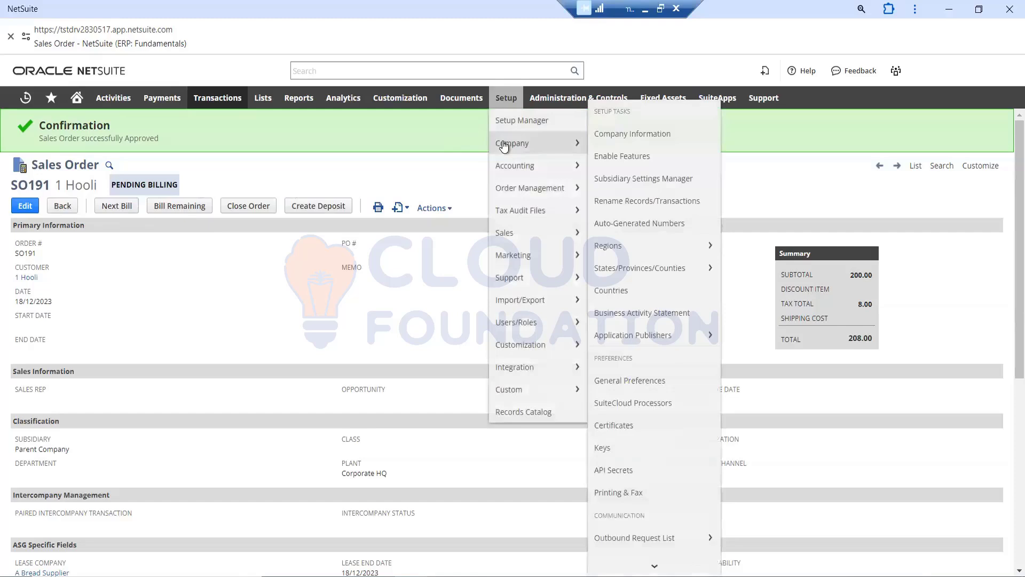
right_click(641, 158)
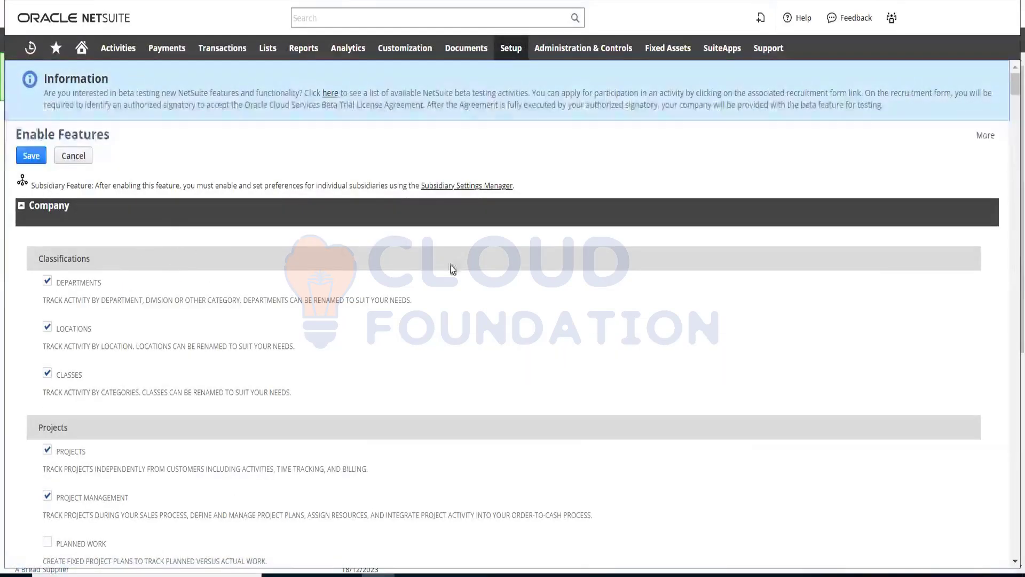
Examine the Company and Accounting feature lists, and toggle the collapsing and expanding of the sections from Tax onward
scroll(498, 263, down, 5)
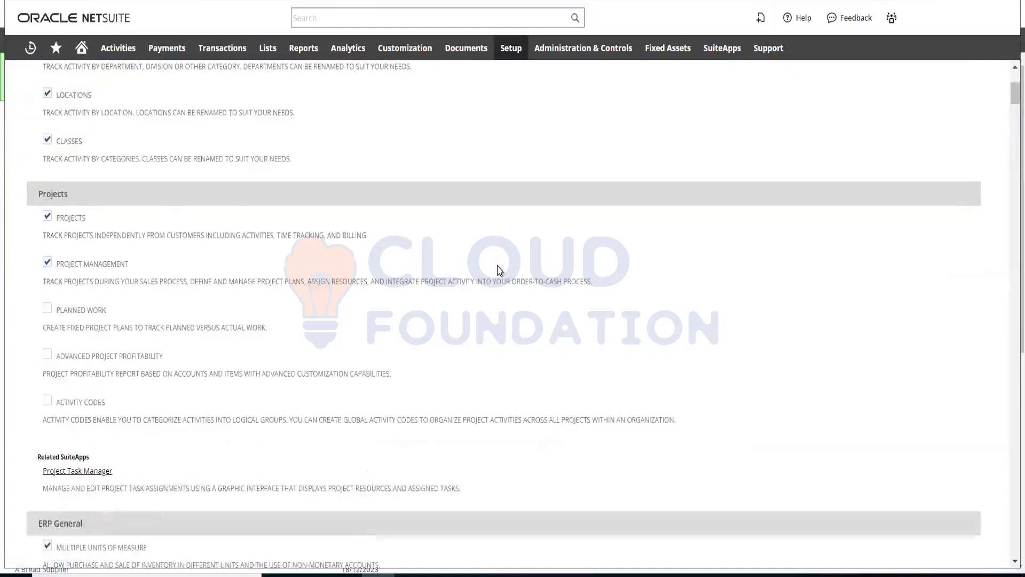
scroll(500, 270, down, 12)
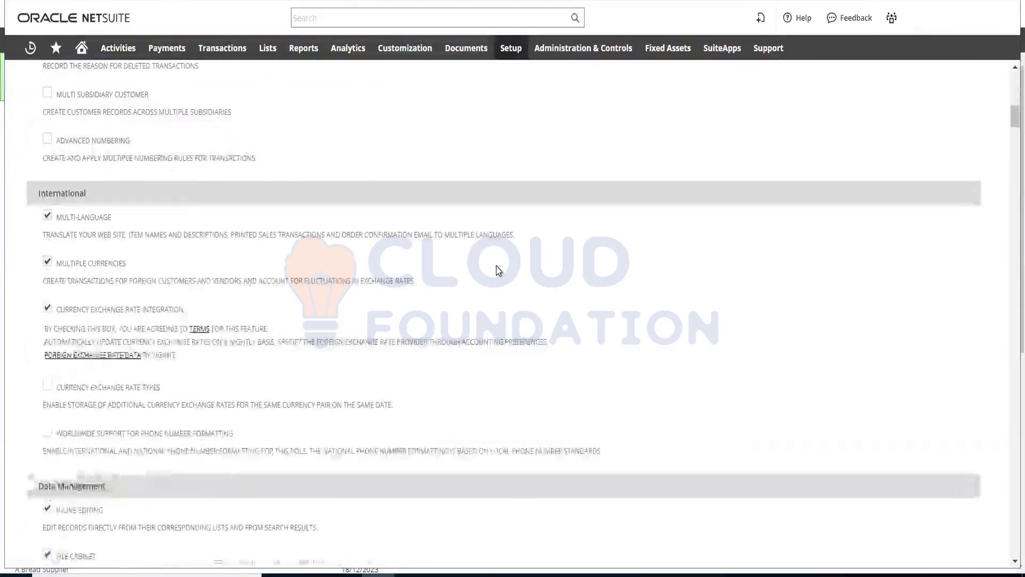
scroll(498, 270, down, 10)
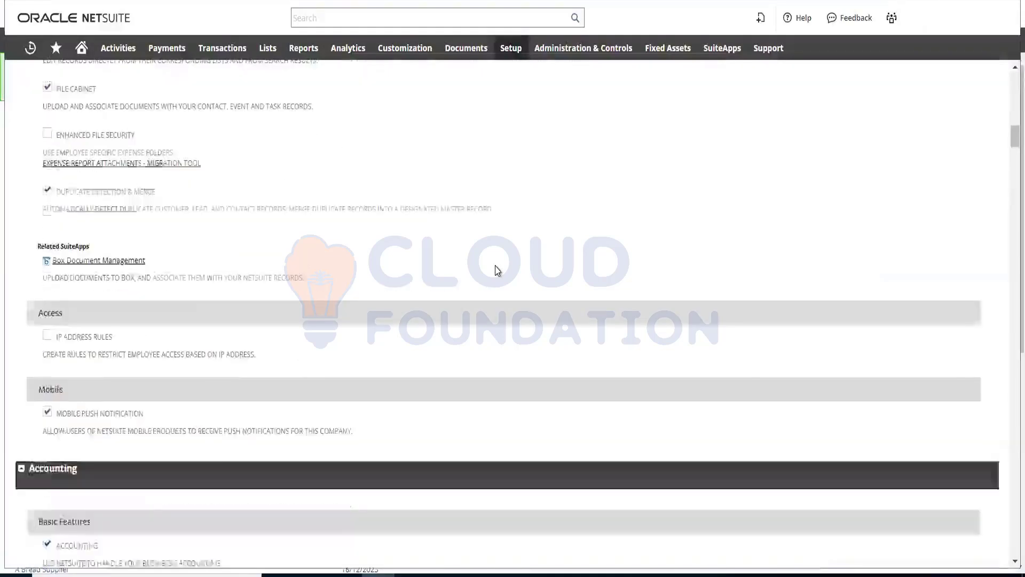
scroll(498, 270, down, 7)
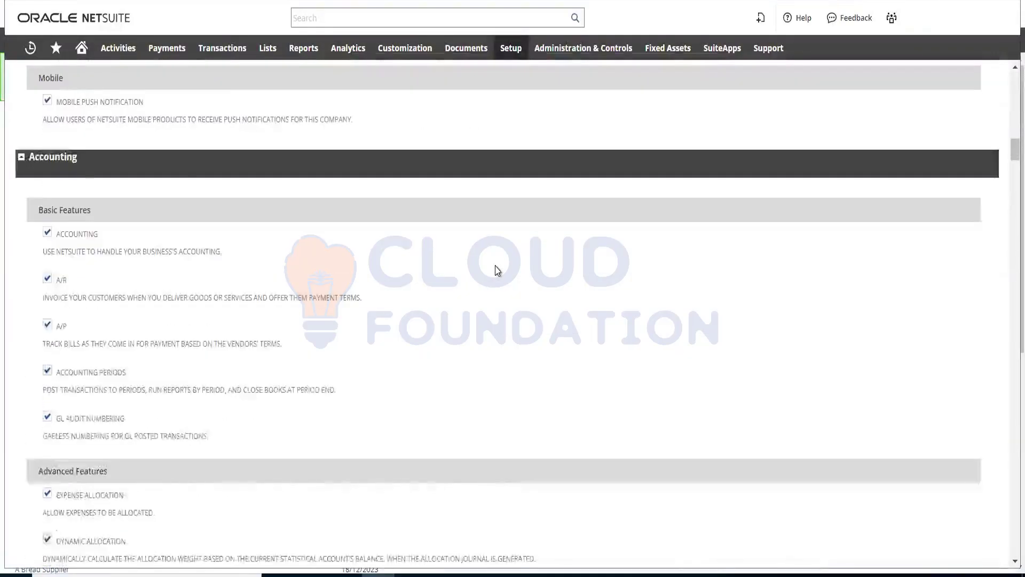
scroll(497, 271, down, 14)
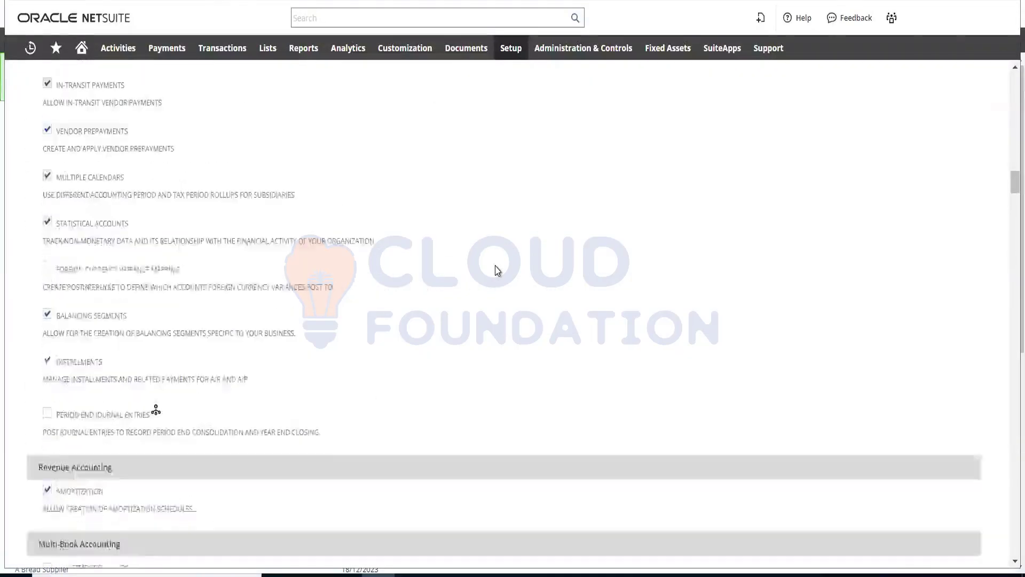
scroll(497, 270, down, 9)
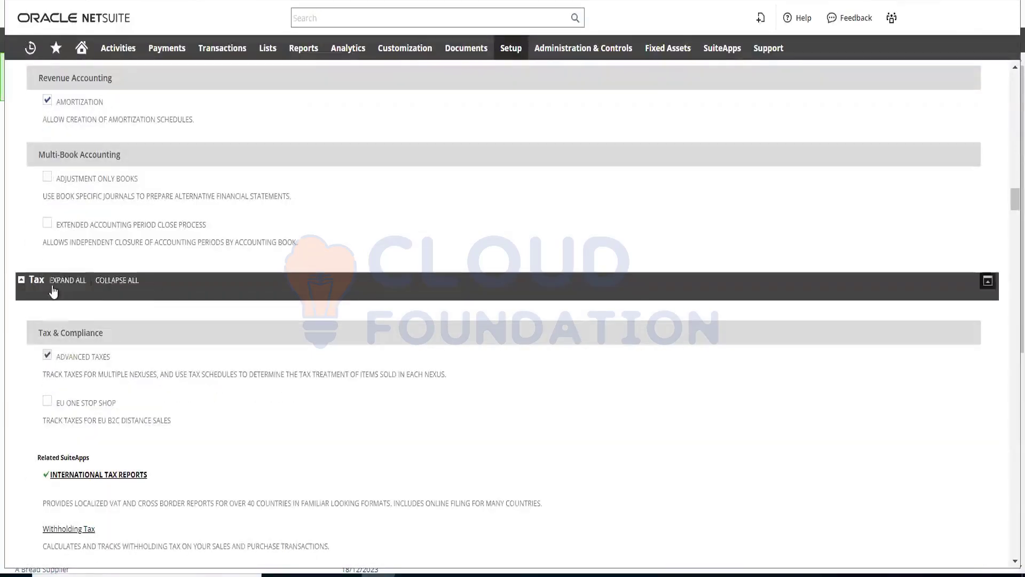
click(21, 280)
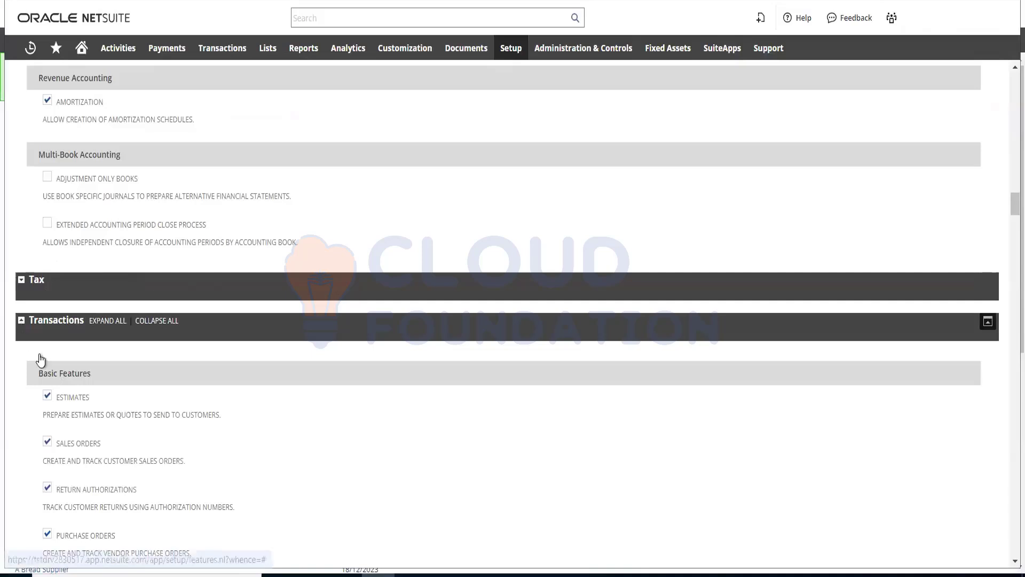
click(108, 322)
Examine the Tax features and the Transactions features from Basic Features through Sales to Shipping & Receiving
scroll(134, 355, down, 3)
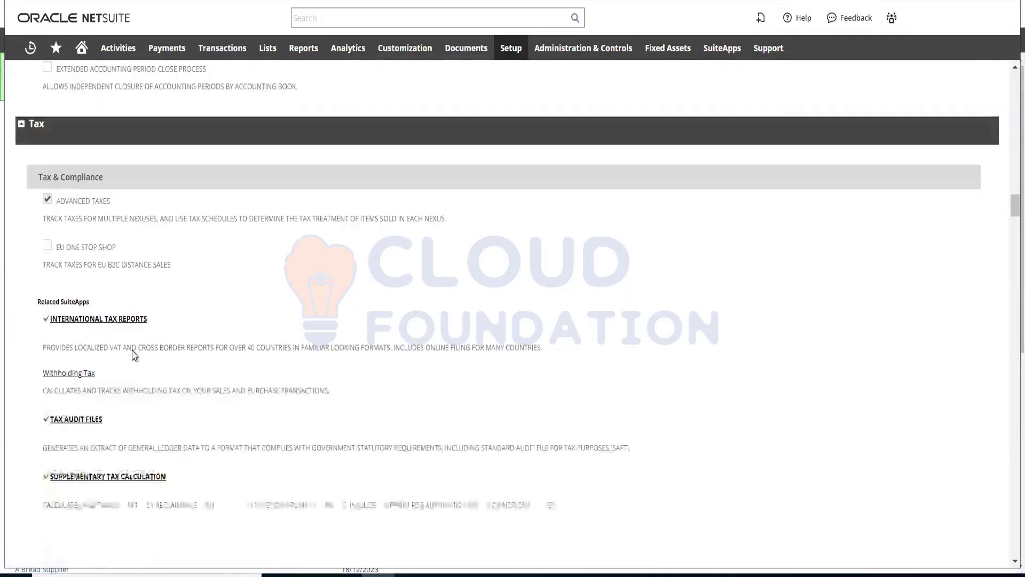
scroll(134, 355, down, 7)
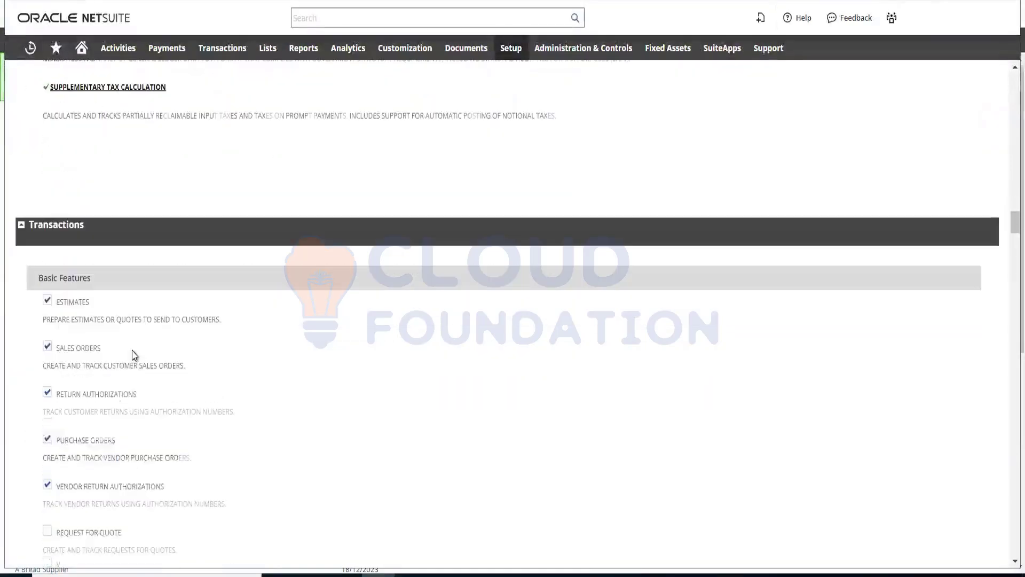
scroll(134, 355, down, 3)
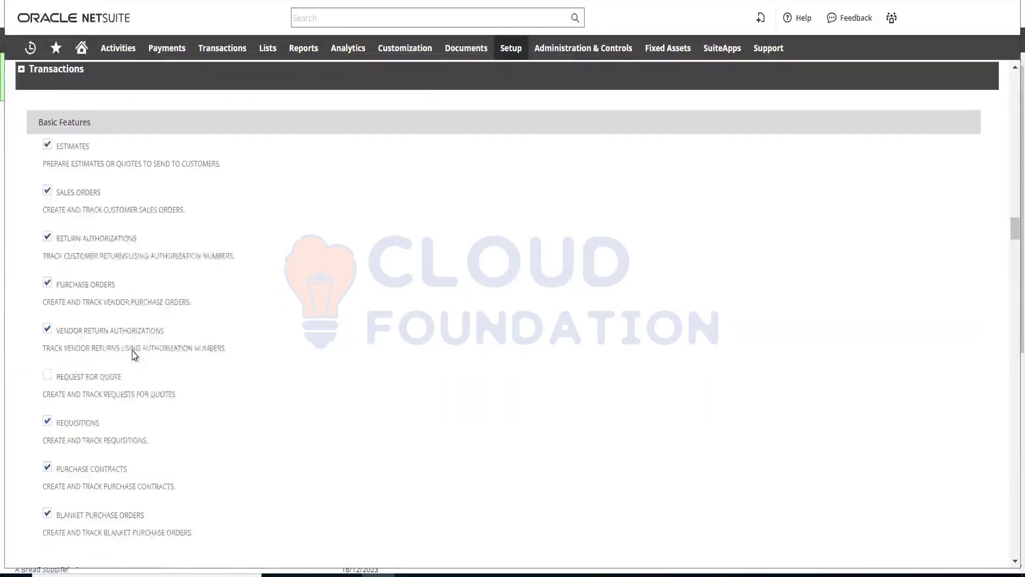
scroll(134, 355, down, 9)
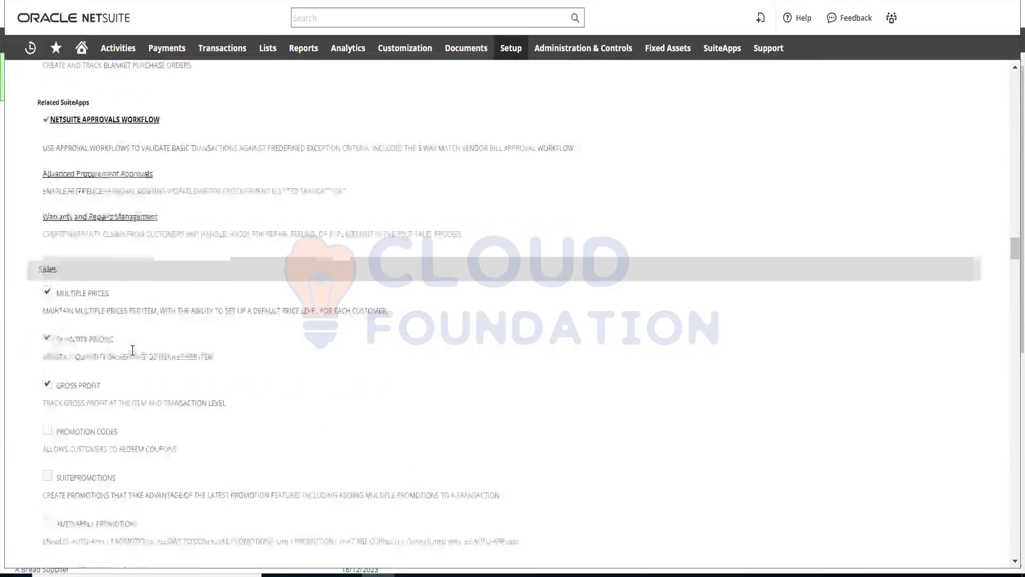
scroll(133, 352, down, 6)
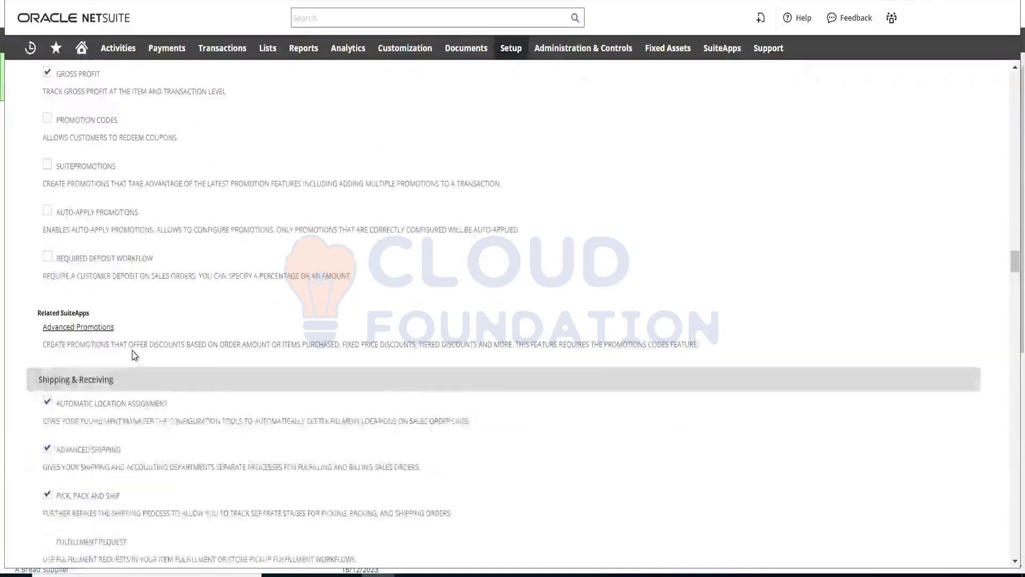
scroll(133, 355, down, 4)
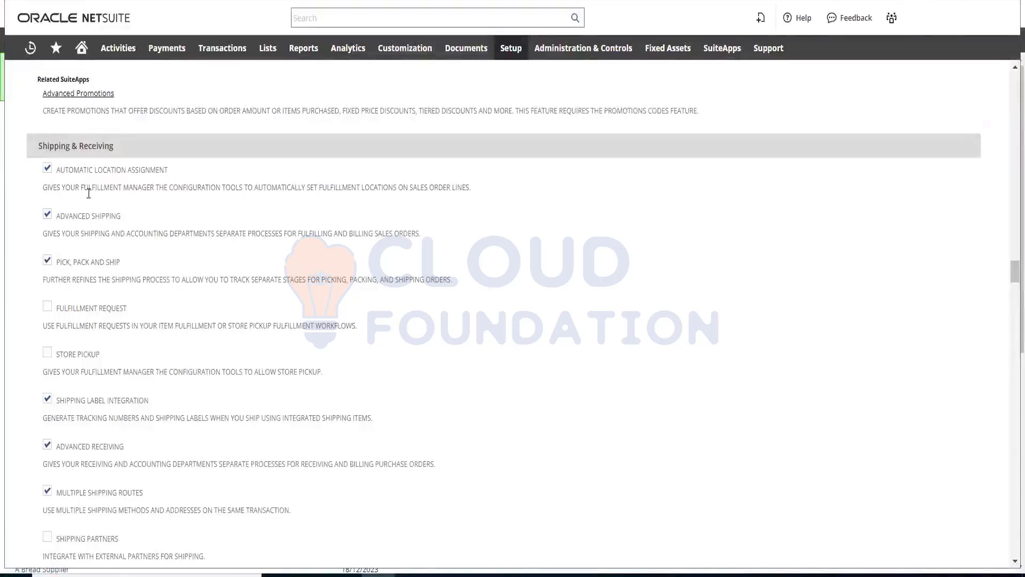
click(512, 49)
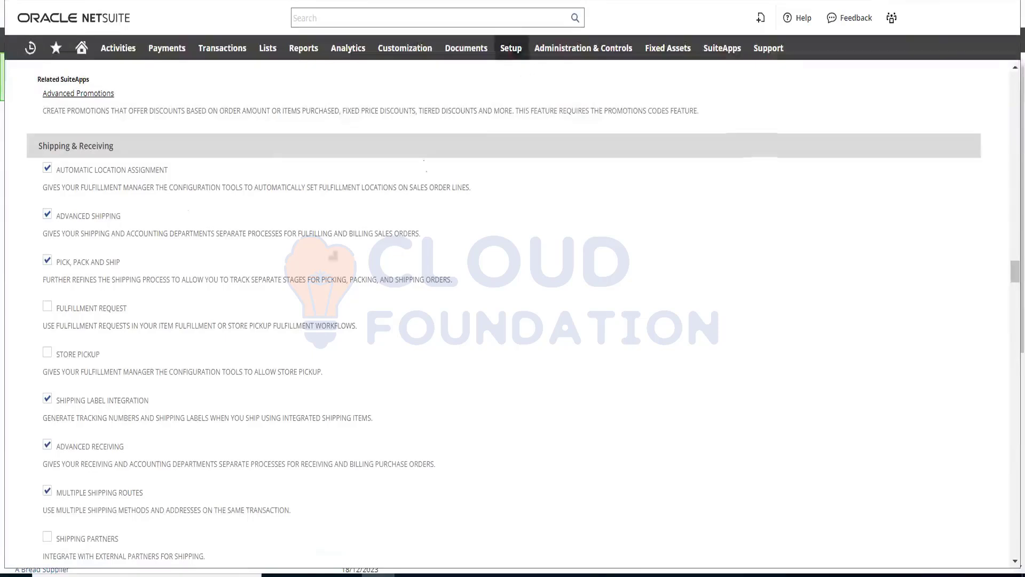
Examine the Billing and Payment Processing features and the Items & Inventory feature list
scroll(268, 274, down, 9)
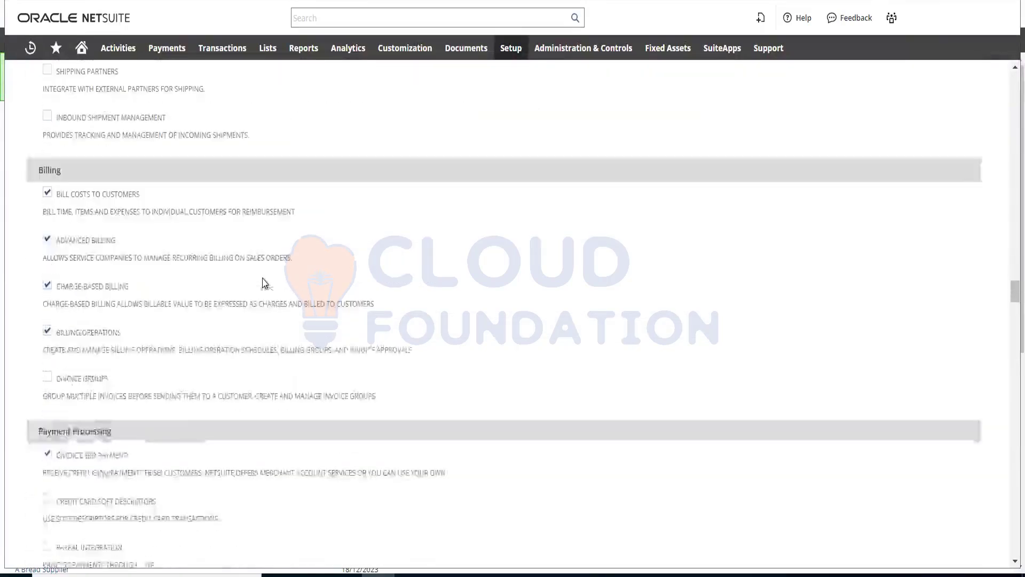
scroll(247, 297, down, 6)
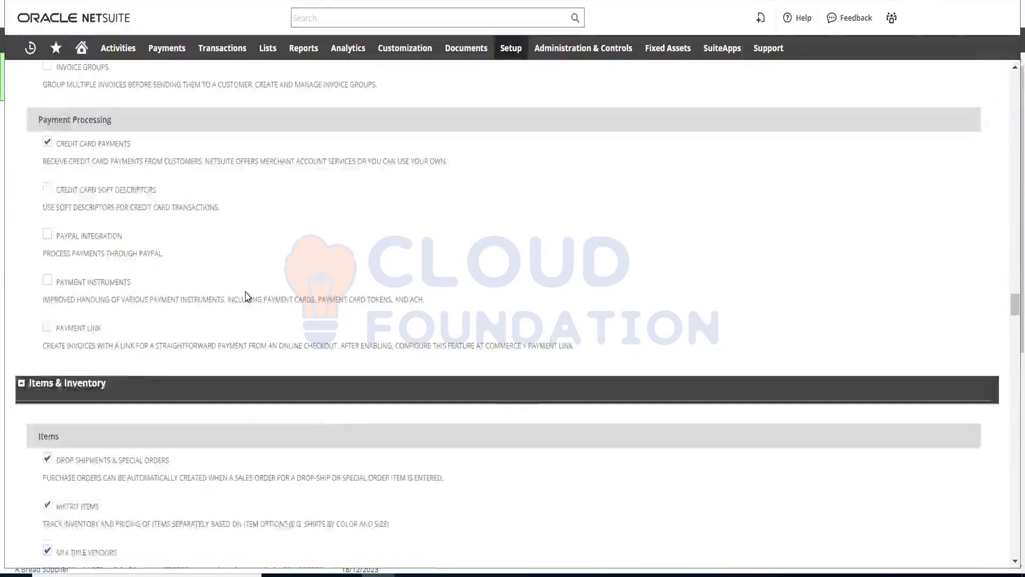
scroll(247, 296, down, 7)
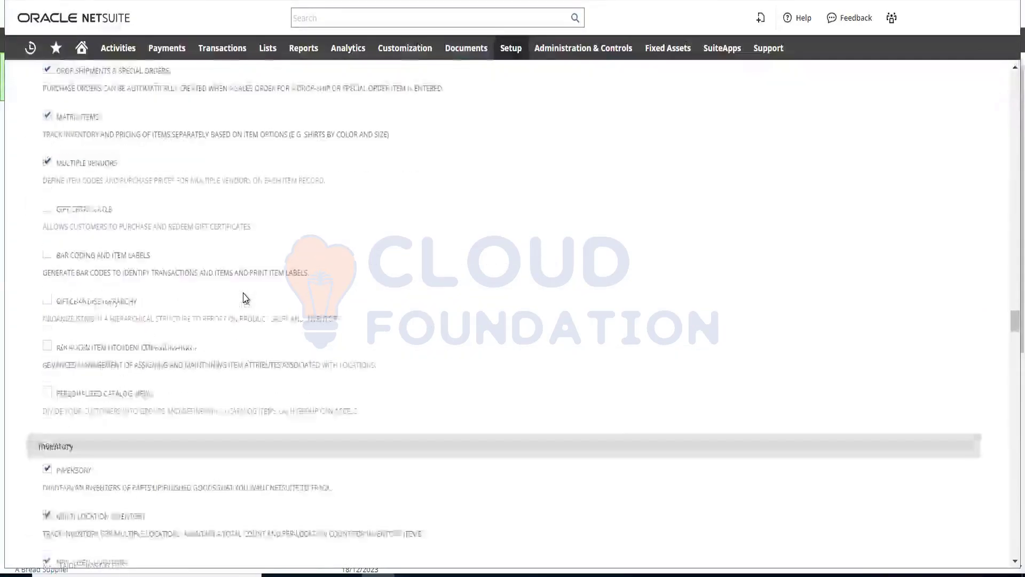
scroll(245, 298, down, 7)
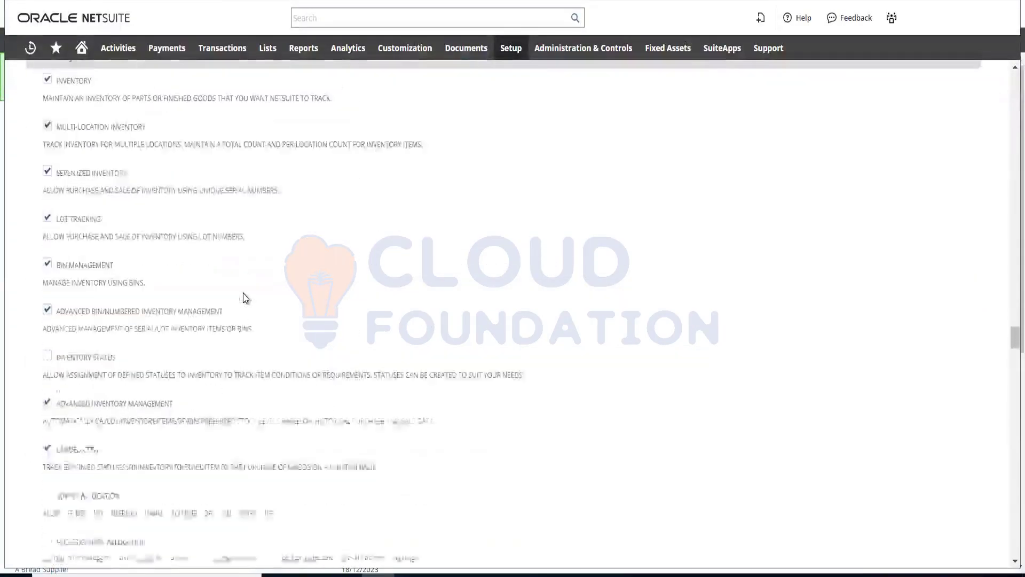
scroll(245, 297, down, 3)
scroll(245, 293, down, 6)
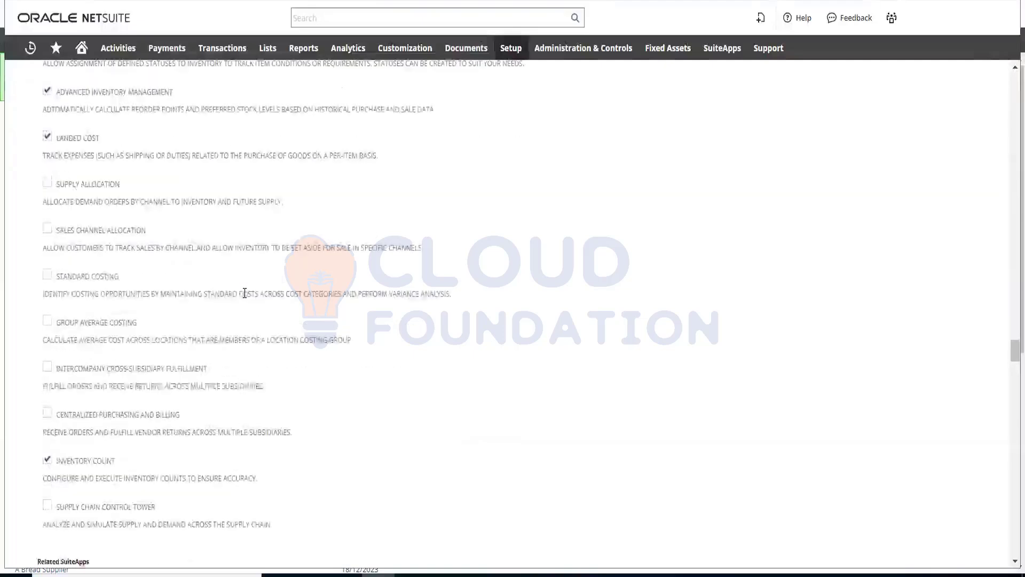
Recheck the feature lists from Inventory back up through Items, Payment Processing and Billing to the Sales features
scroll(243, 293, up, 7)
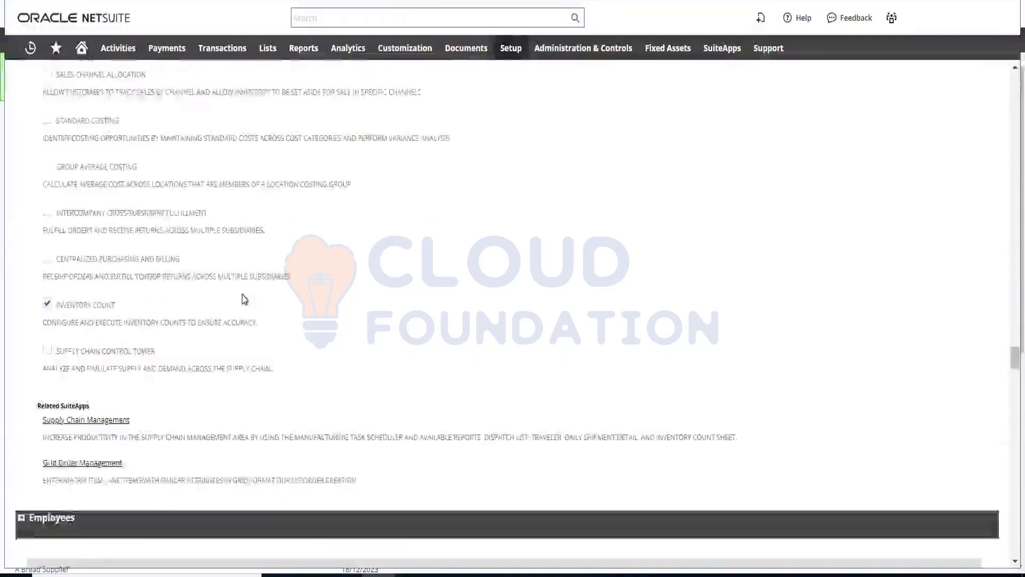
scroll(242, 300, up, 9)
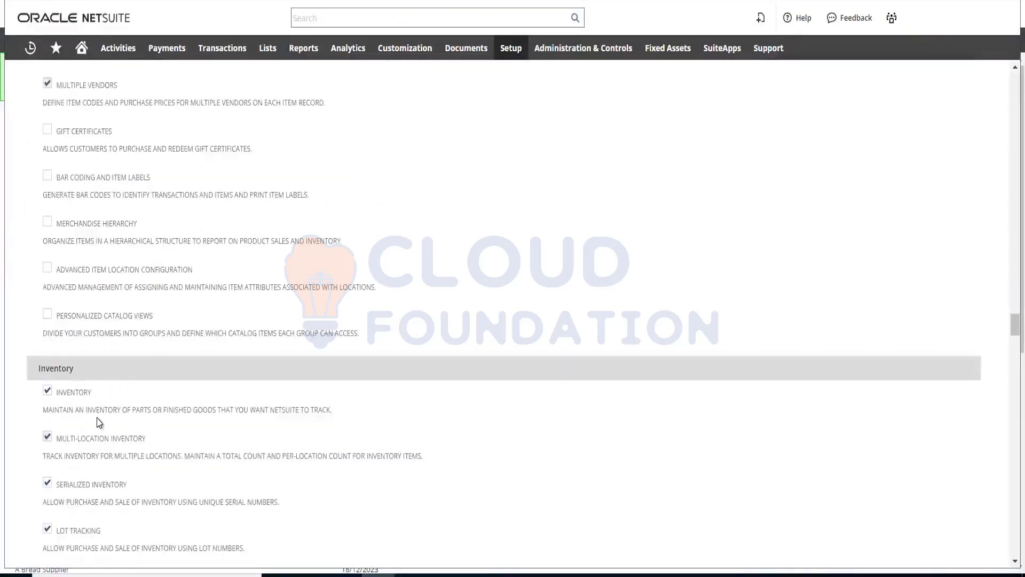
scroll(104, 419, up, 5)
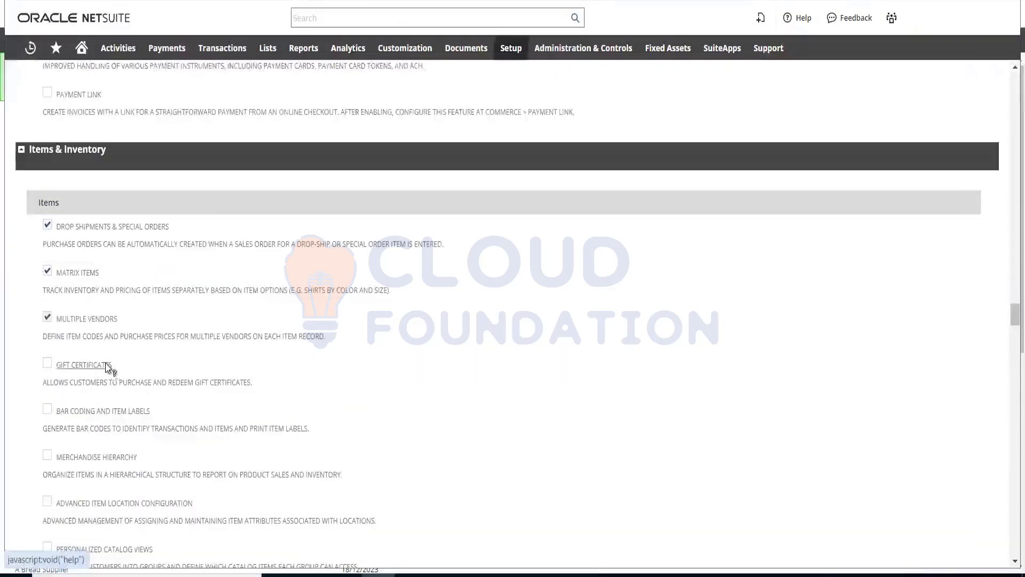
scroll(114, 366, up, 7)
scroll(121, 371, up, 9)
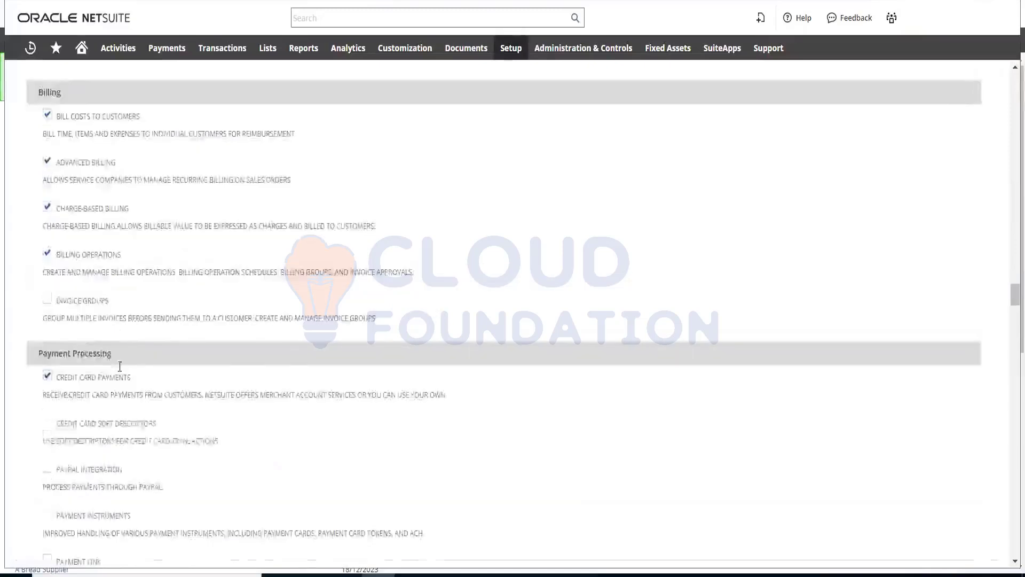
scroll(121, 367, up, 7)
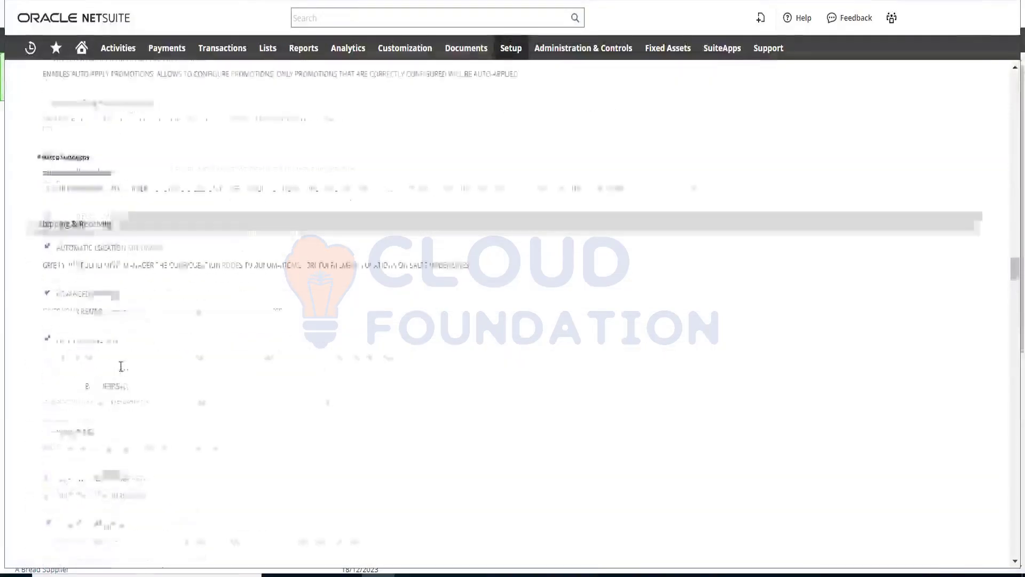
scroll(122, 364, up, 6)
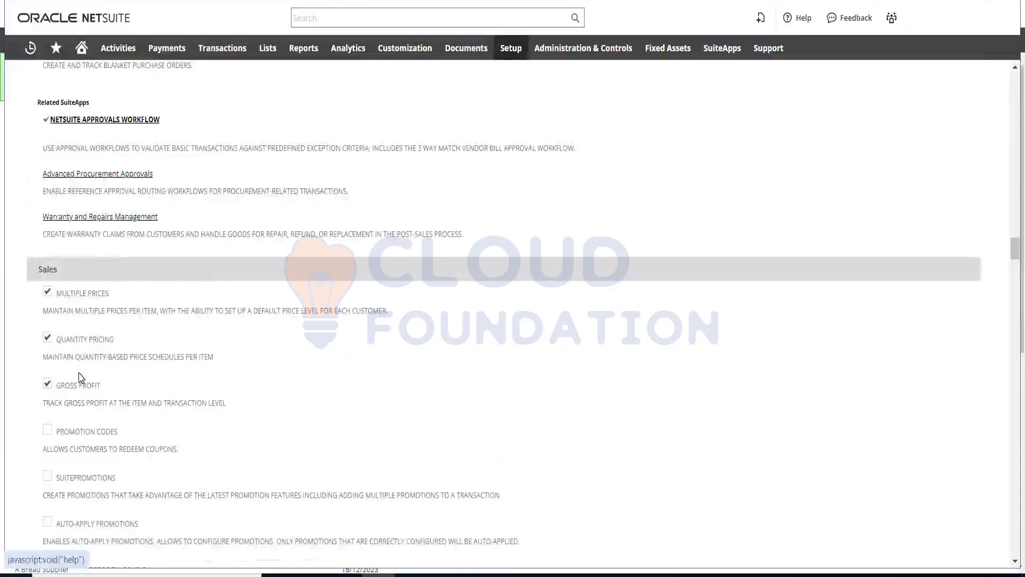
Look through the setup options available for Accounting, Order Management and Sales
scroll(80, 374, down, 2)
mouse_move(512, 48)
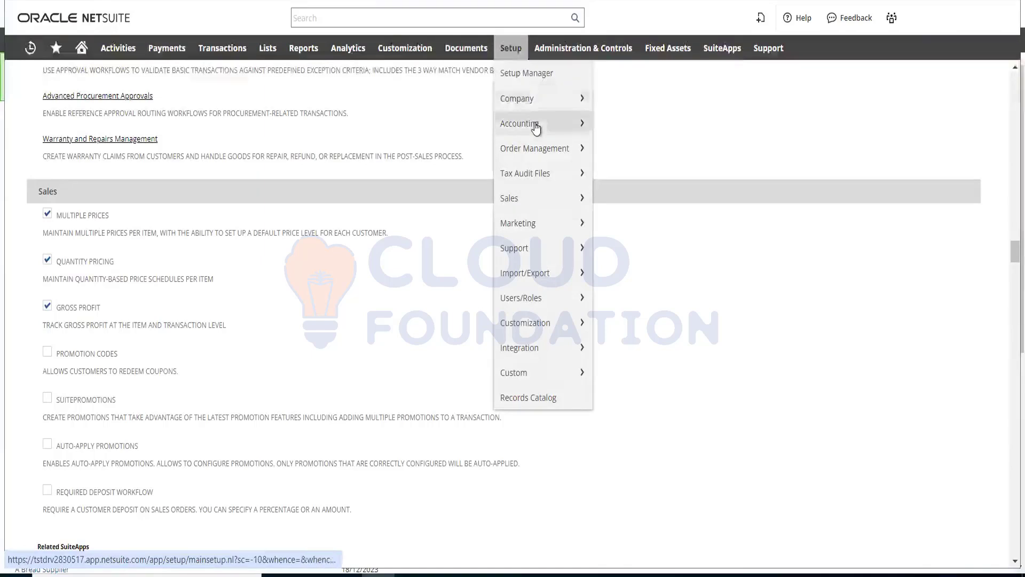
mouse_move(536, 129)
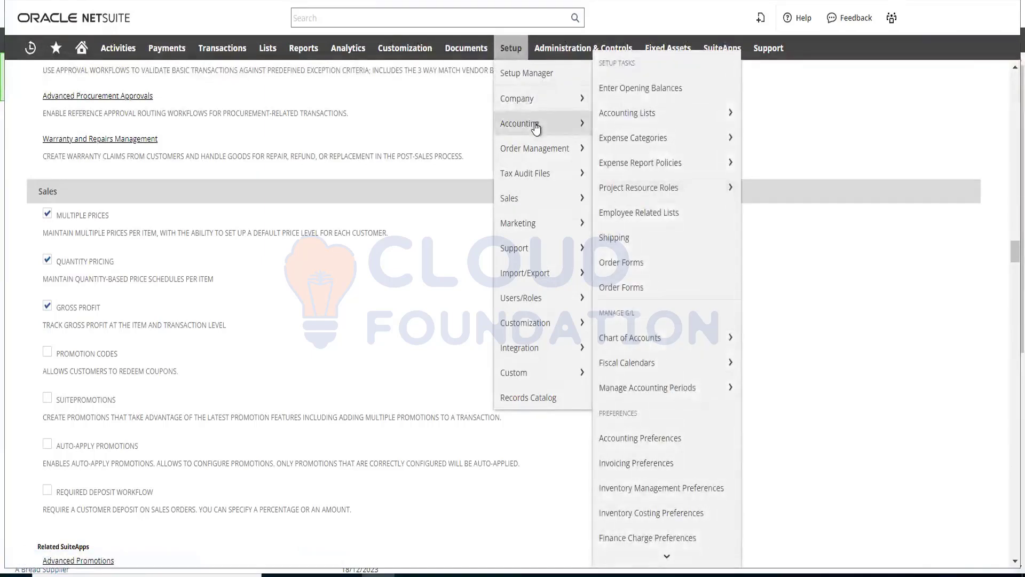
mouse_move(535, 147)
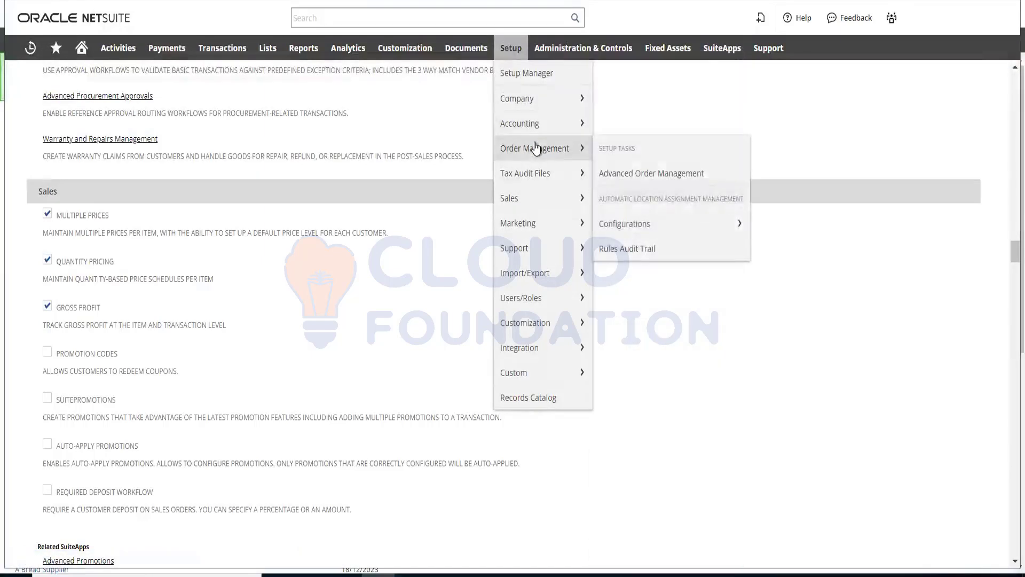
mouse_move(527, 202)
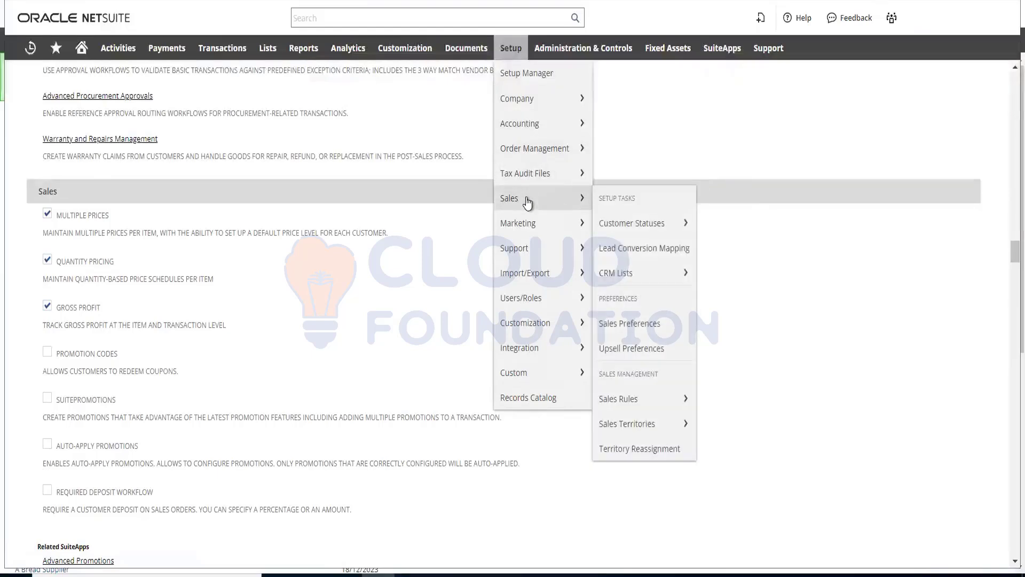
mouse_move(522, 112)
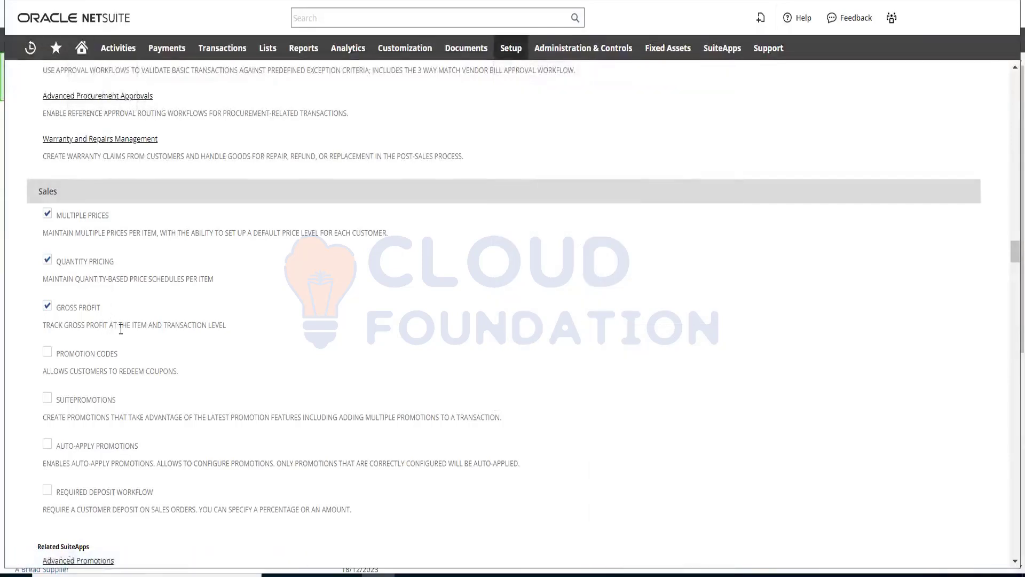
Review the features from Shipping & Receiving to Inventory once more, and return to the accounting features above Revenue Accounting
scroll(114, 323, down, 9)
scroll(121, 329, down, 10)
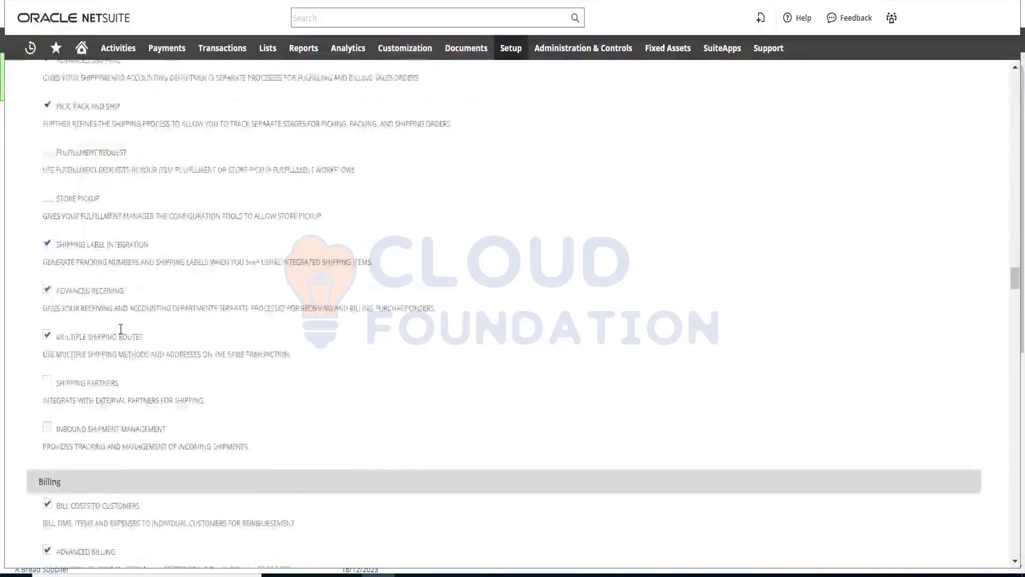
scroll(120, 329, down, 10)
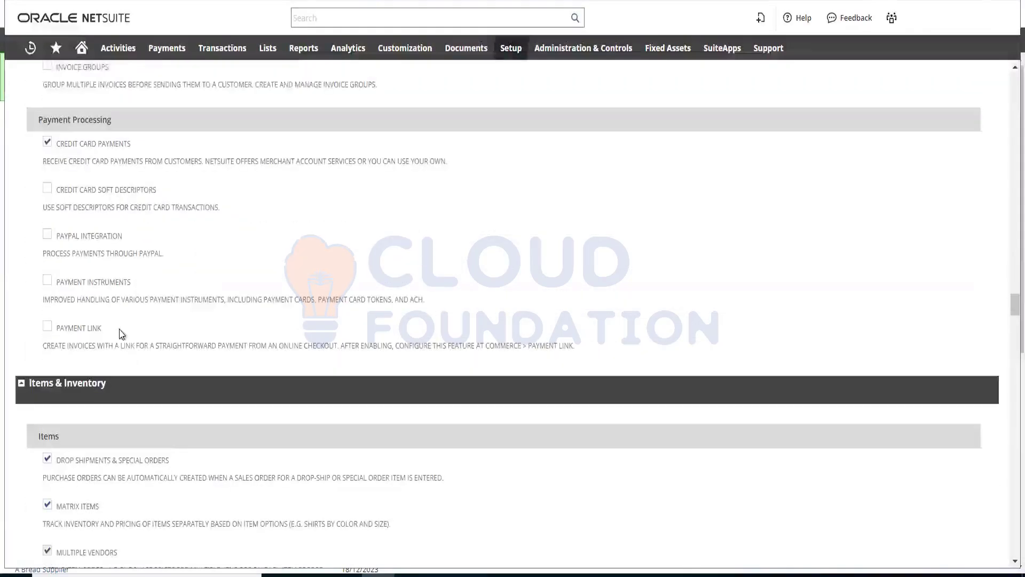
scroll(121, 333, up, 10)
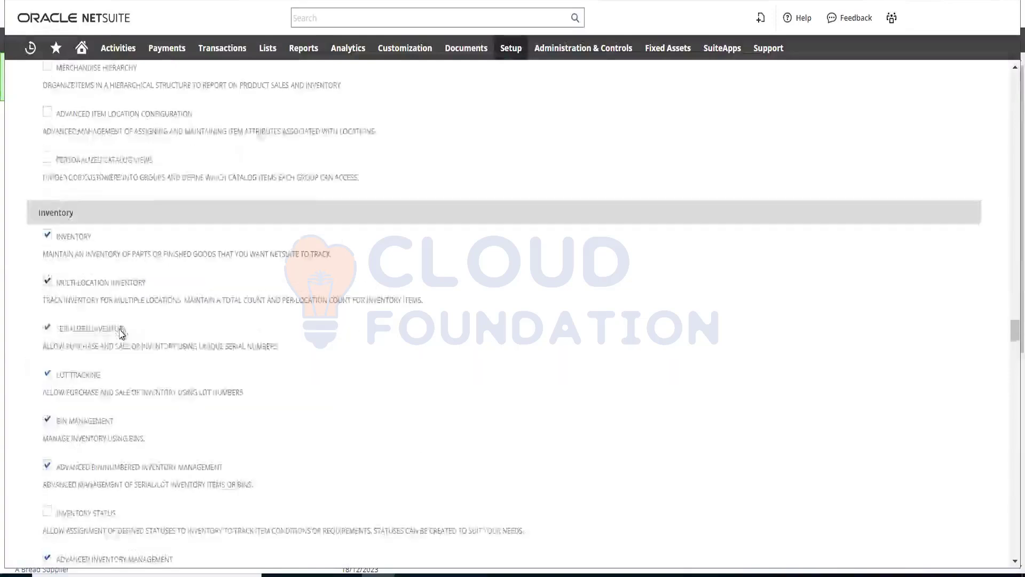
scroll(124, 263, up, 10)
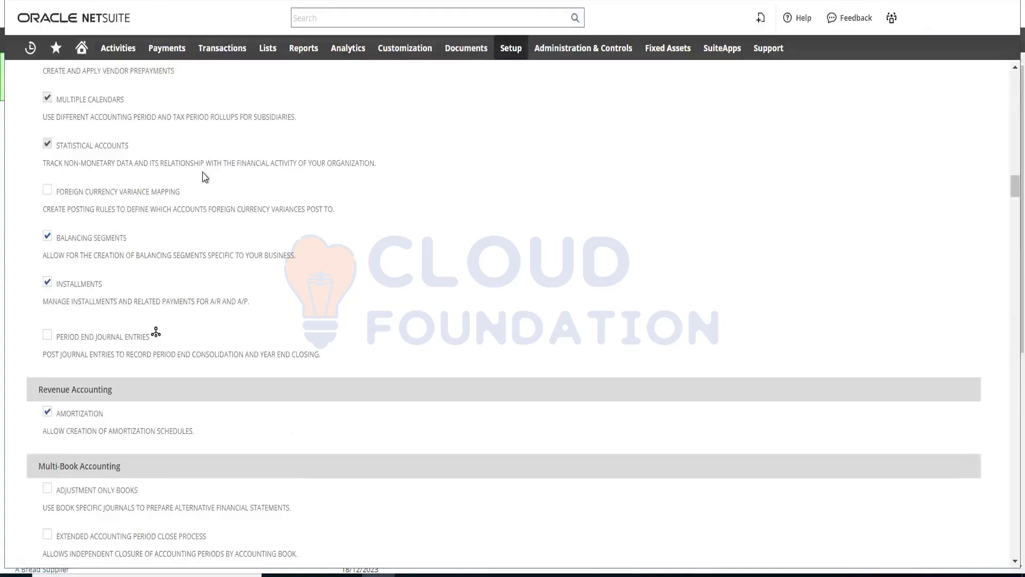
scroll(180, 219, up, 3)
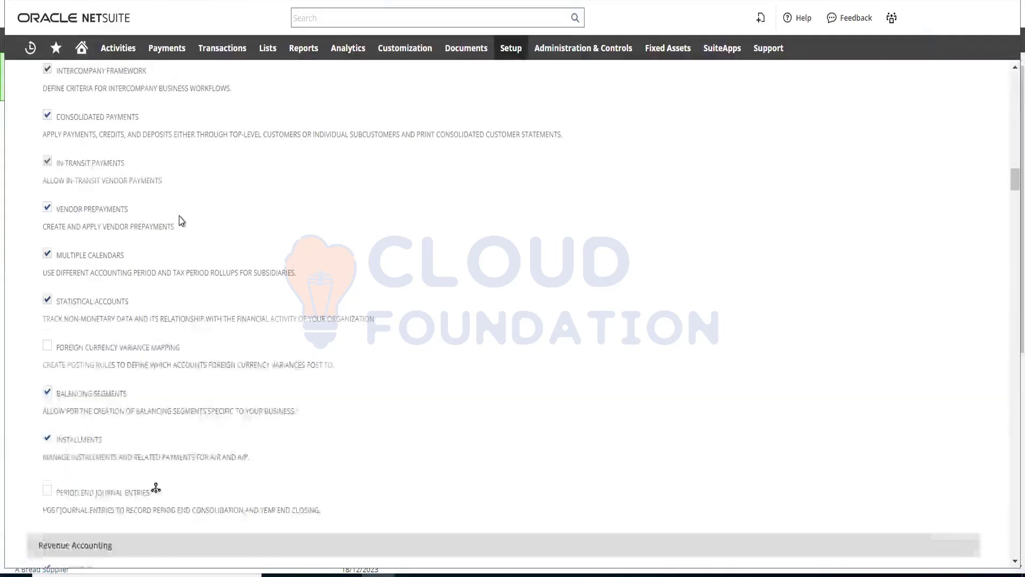
scroll(181, 219, up, 2)
scroll(215, 60, up, 1)
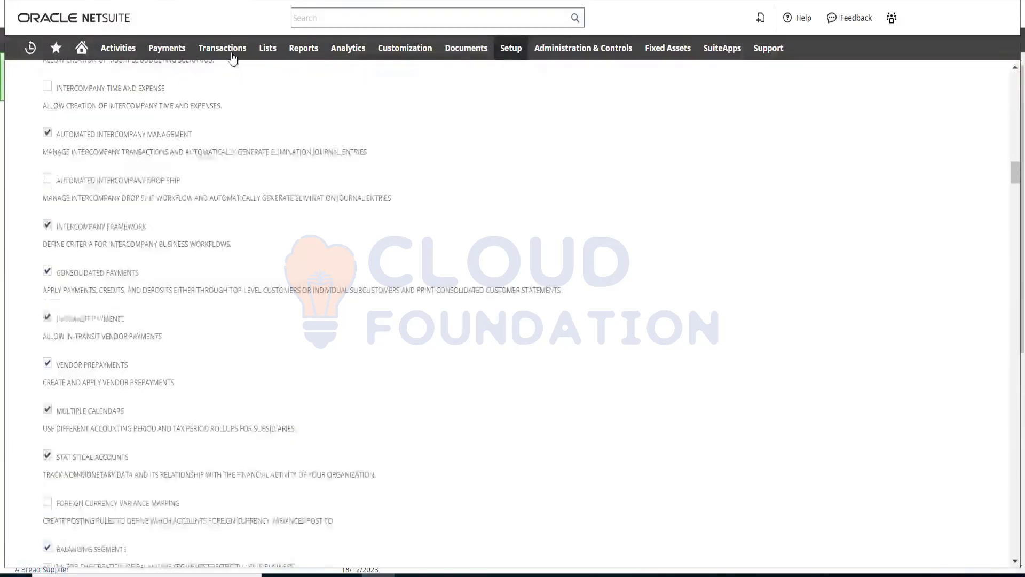
Open the list of existing sales orders
scroll(215, 129, up, 12)
mouse_move(218, 52)
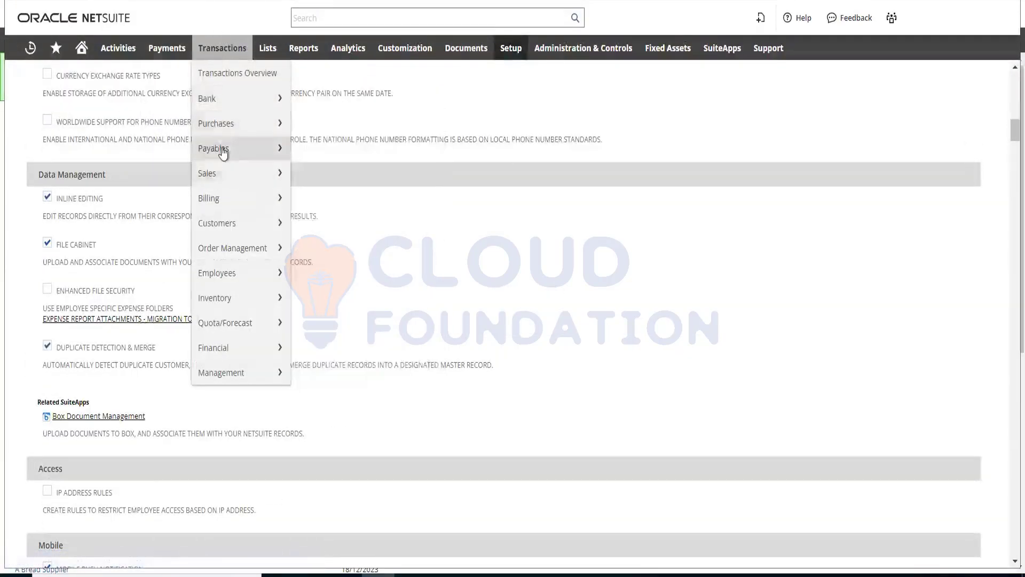
mouse_move(225, 181)
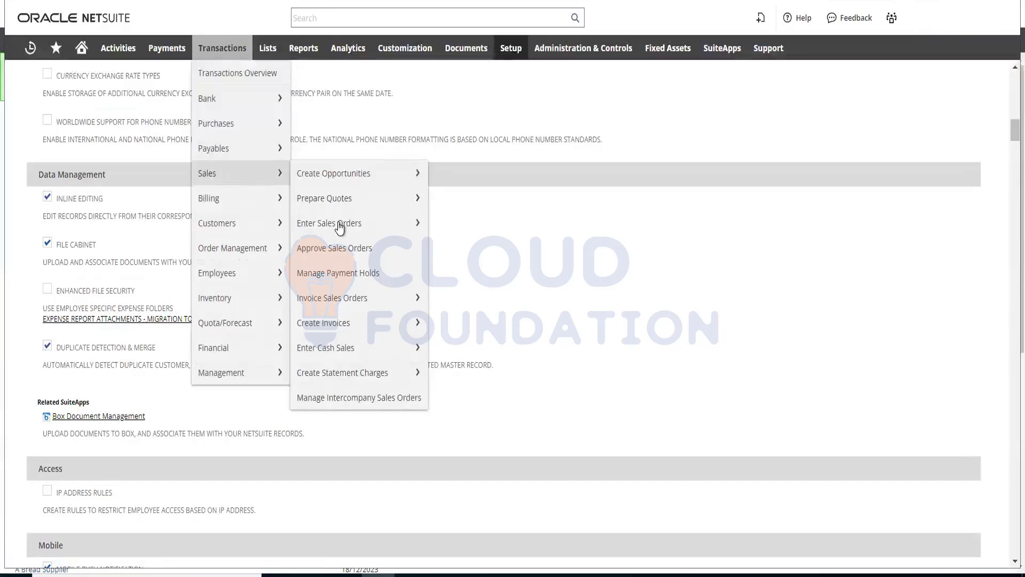
mouse_move(411, 223)
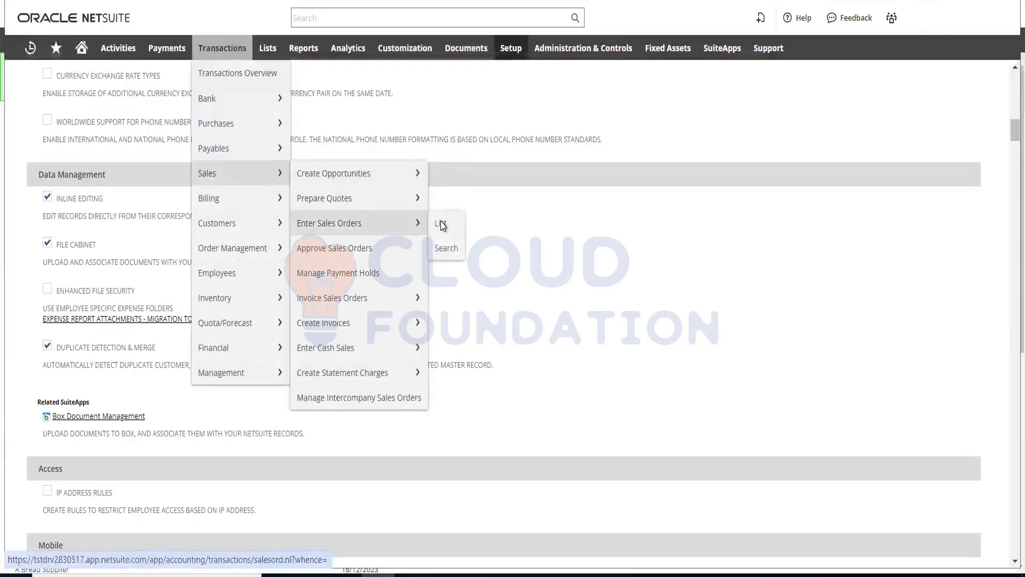
click(441, 224)
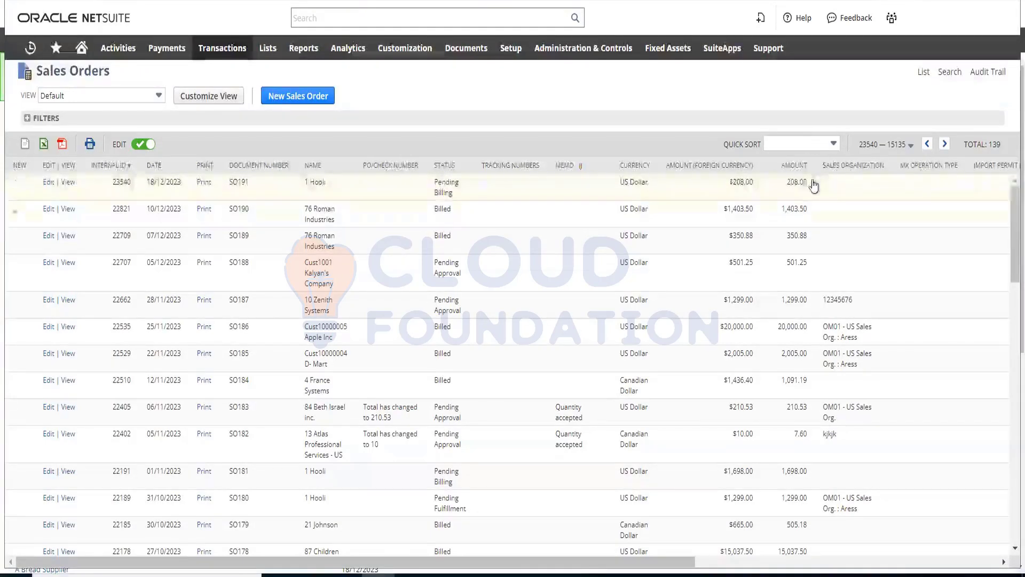
Sort the sales order list by Recently Created and view the 1 Hooli order dated 18/12/2023
click(833, 143)
click(813, 181)
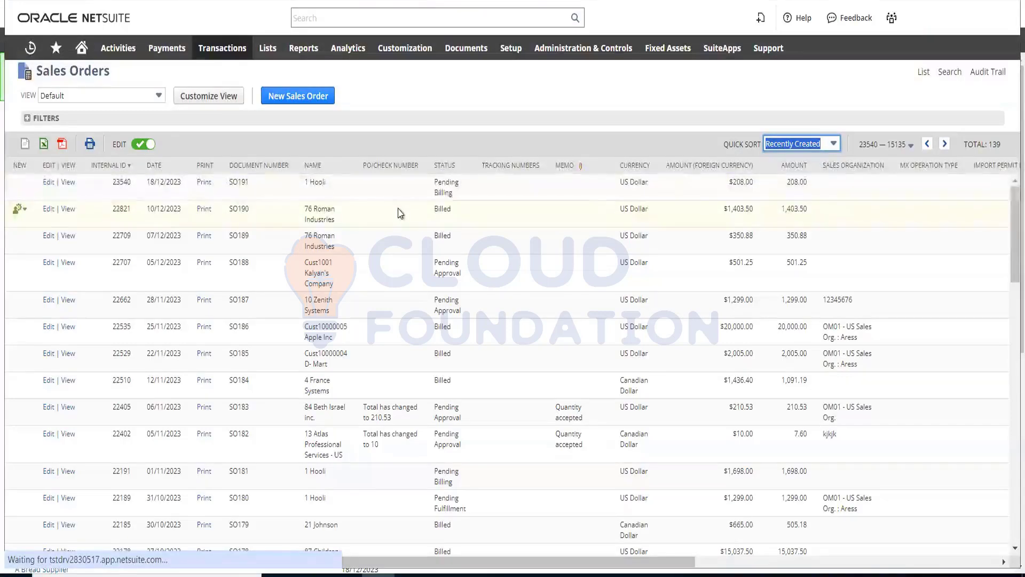
click(68, 183)
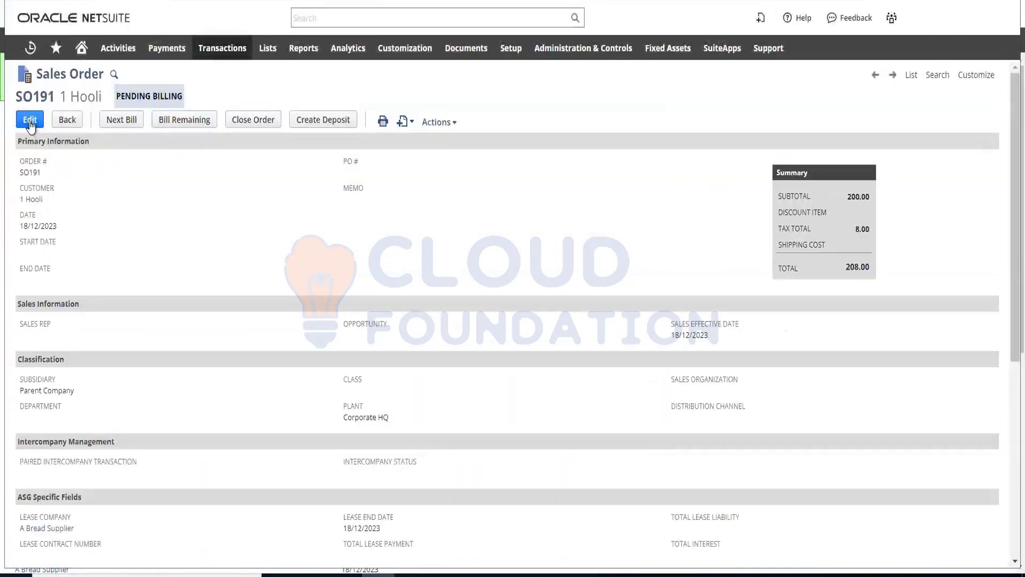
Edit the 1 Hooli sales order, check the available status options, keep Pending Billing and save the order
click(30, 121)
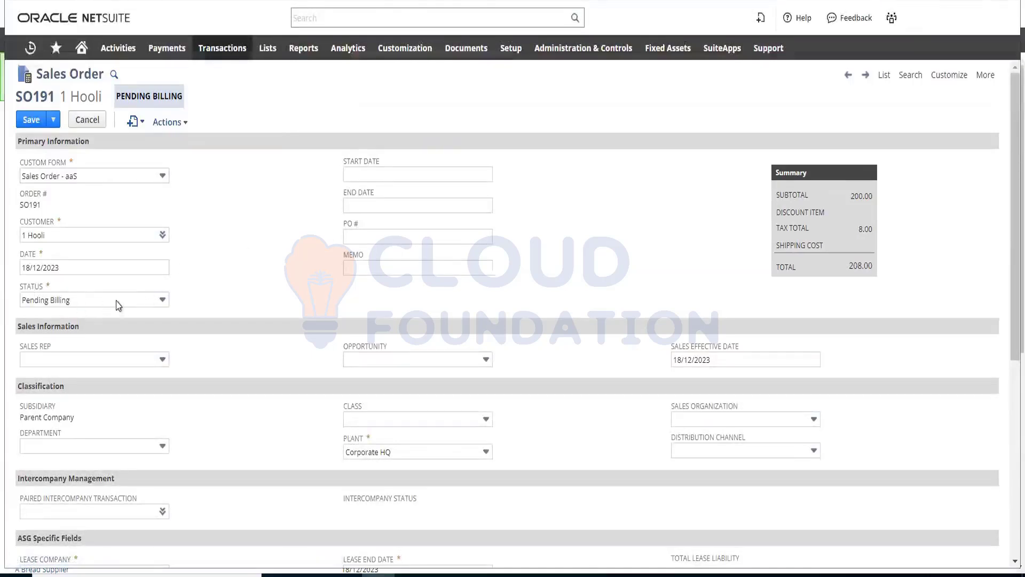
click(134, 302)
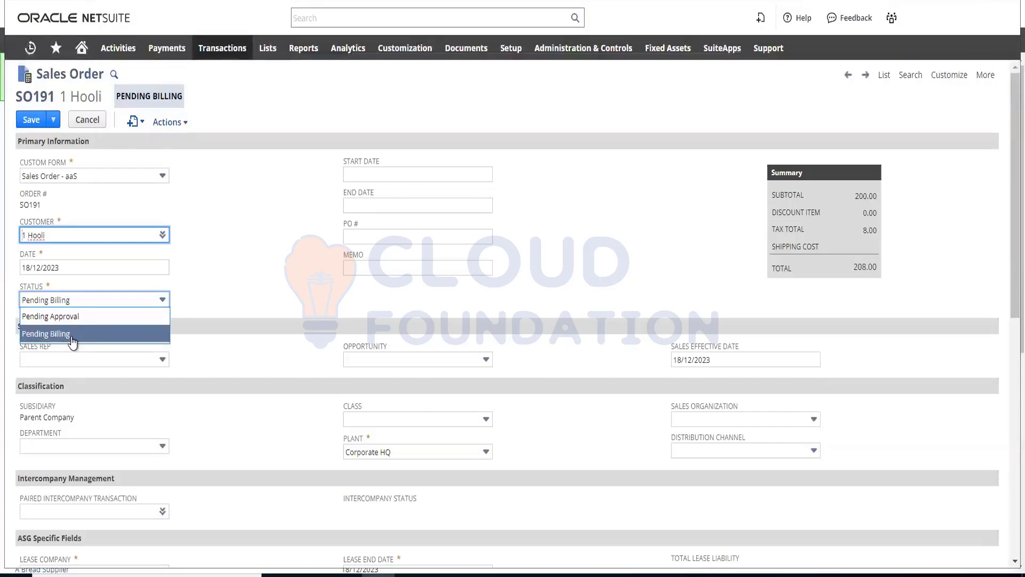
click(261, 237)
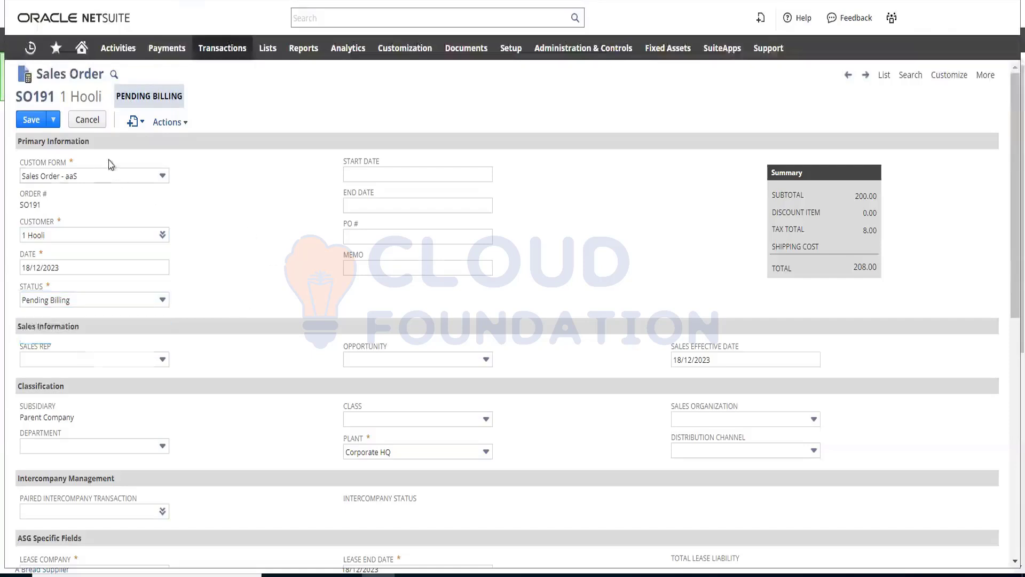
drag(117, 95, 186, 98)
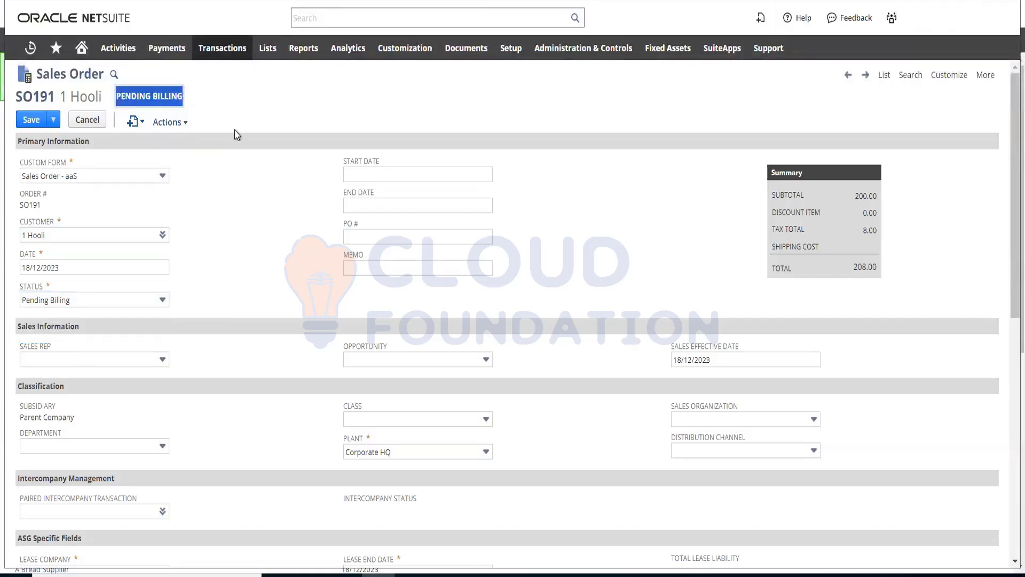
click(38, 120)
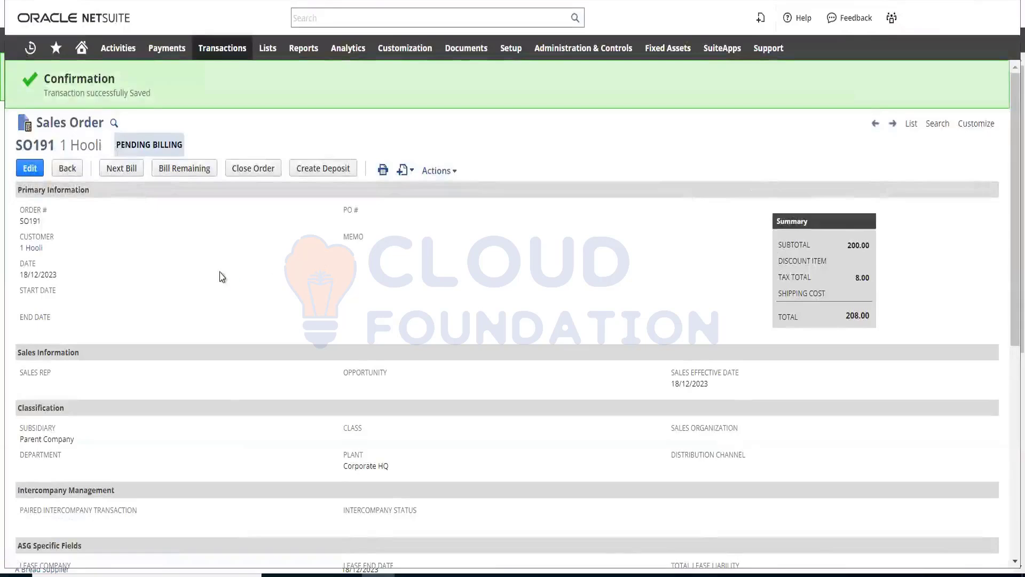
Look through the saved sales order and open the record of its item AA3: SAAS License C in a separate tab
scroll(220, 277, down, 4)
scroll(247, 277, down, 3)
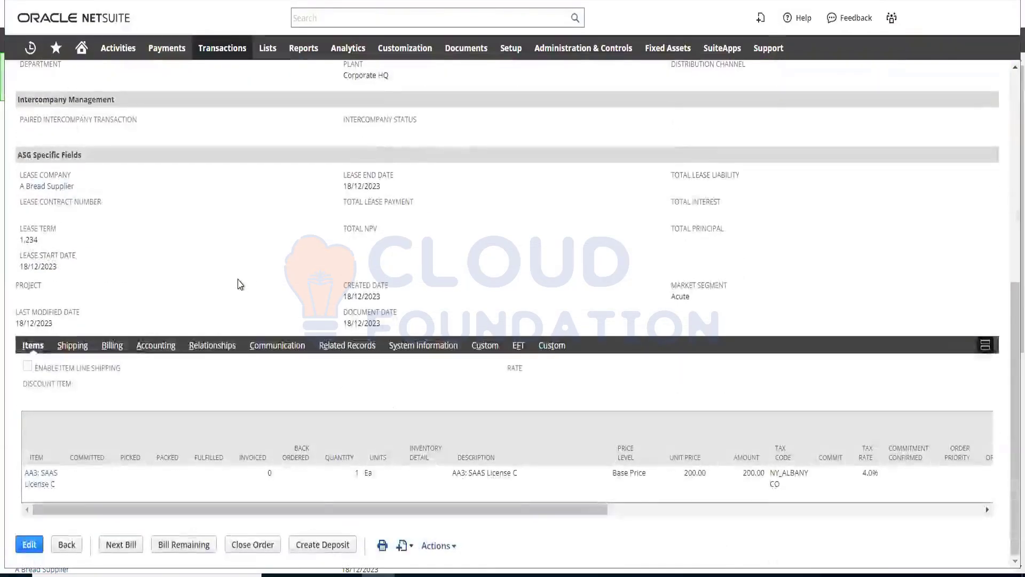
scroll(237, 285, up, 7)
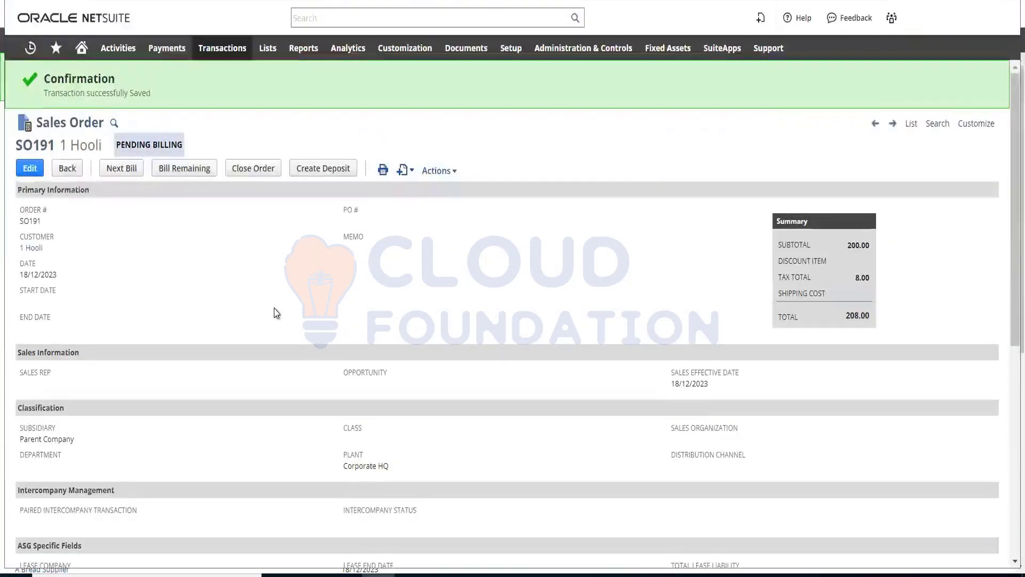
scroll(275, 307, down, 7)
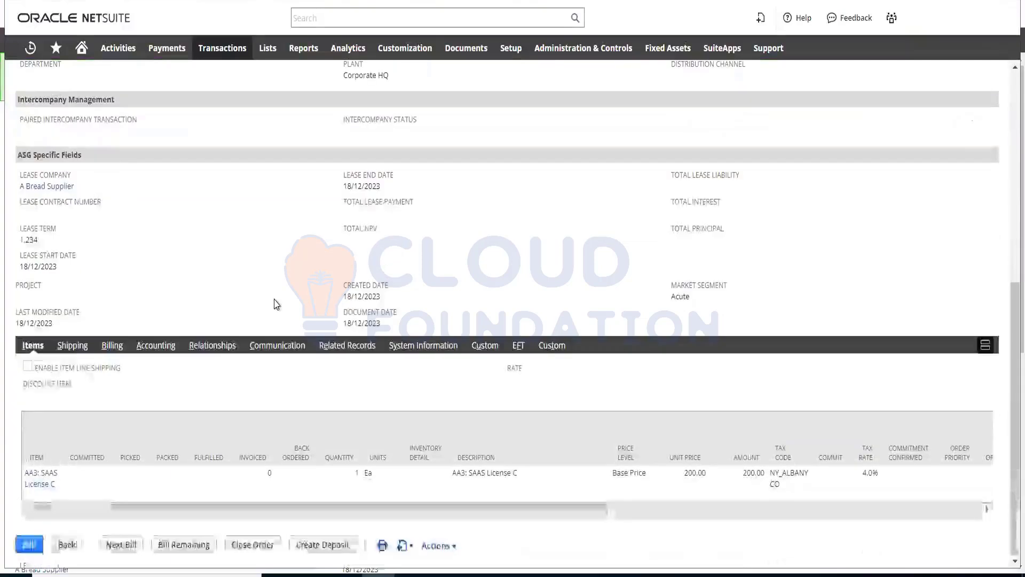
right_click(46, 474)
click(103, 299)
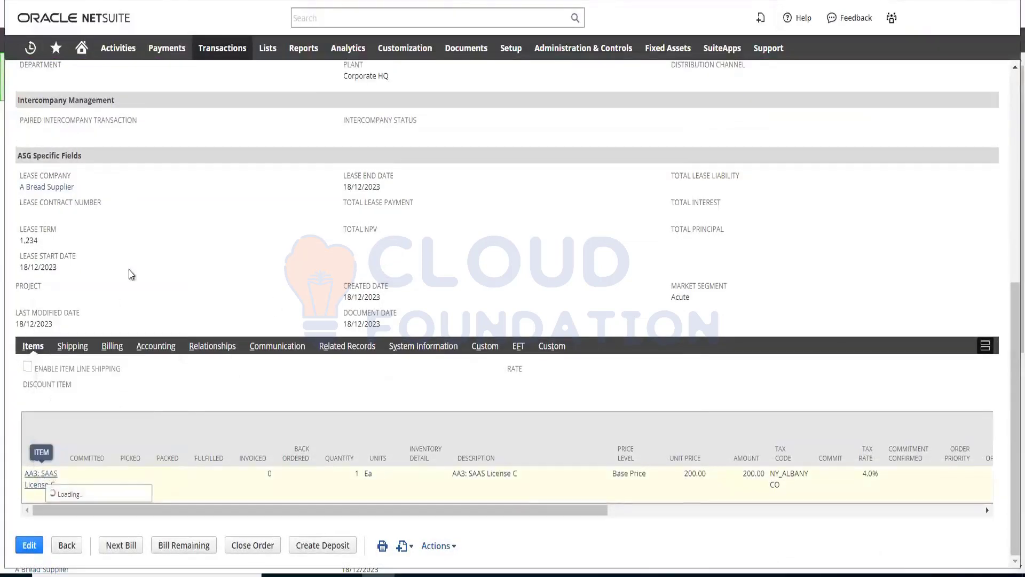
click(218, 2)
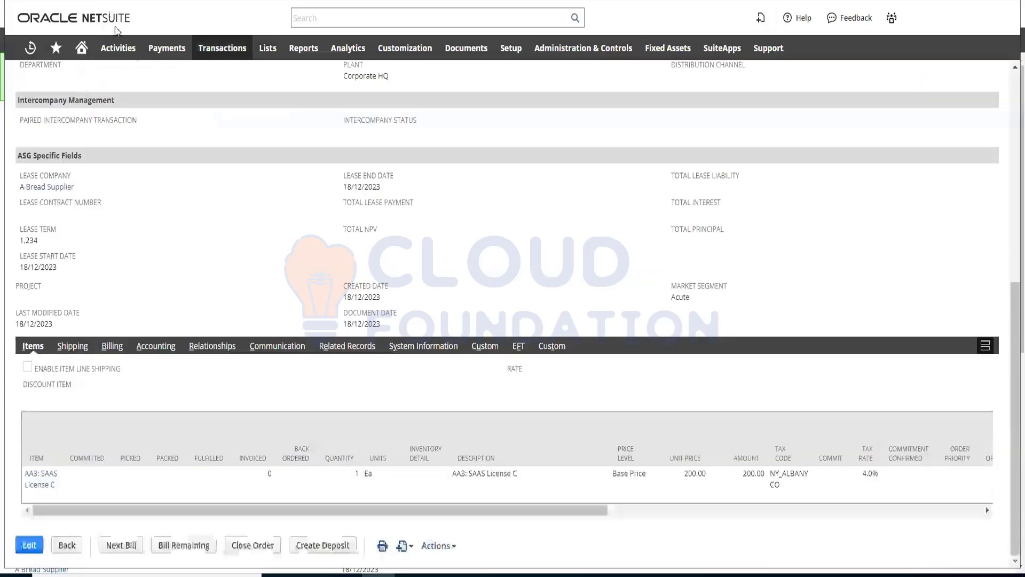
Create and save the next invoice from the sales order, and open a customer payment against that invoice
scroll(206, 194, up, 5)
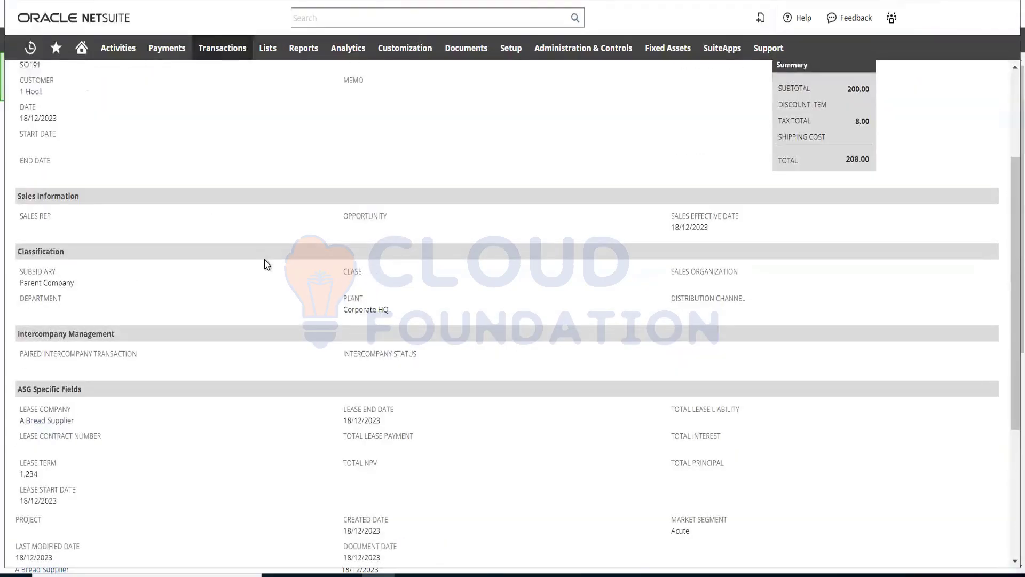
scroll(267, 267, down, 5)
scroll(226, 414, up, 8)
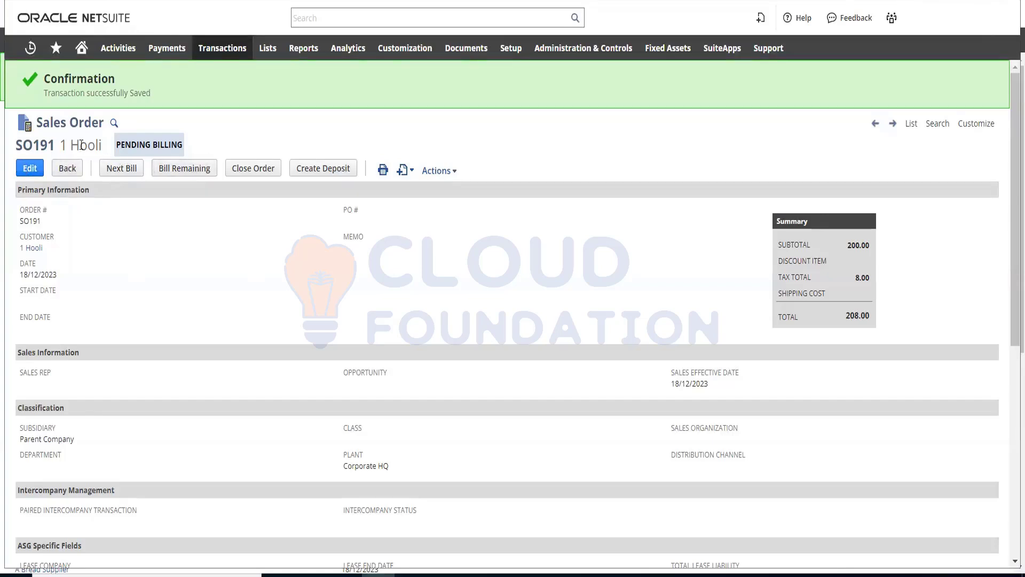
click(123, 174)
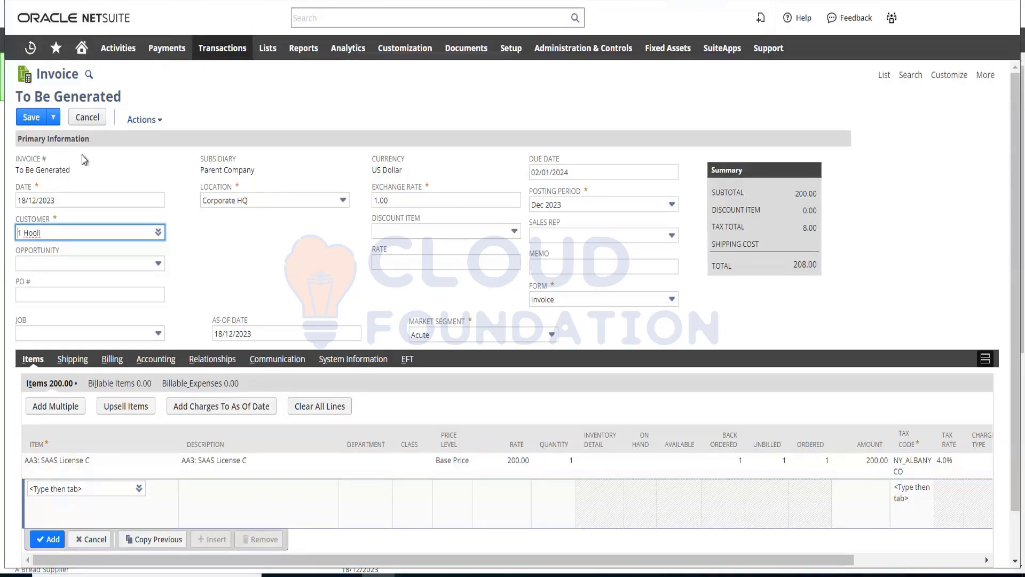
click(36, 118)
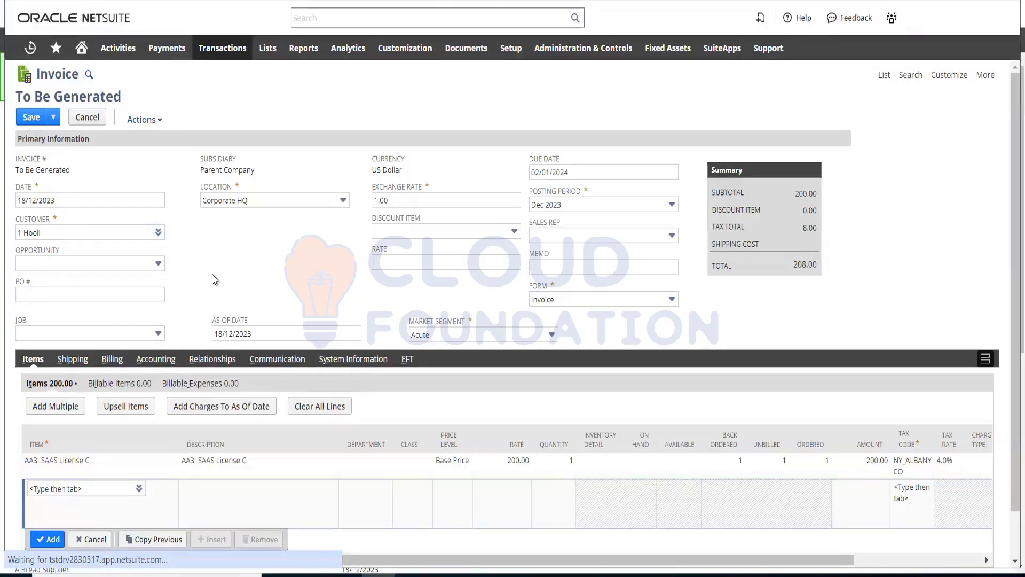
click(37, 117)
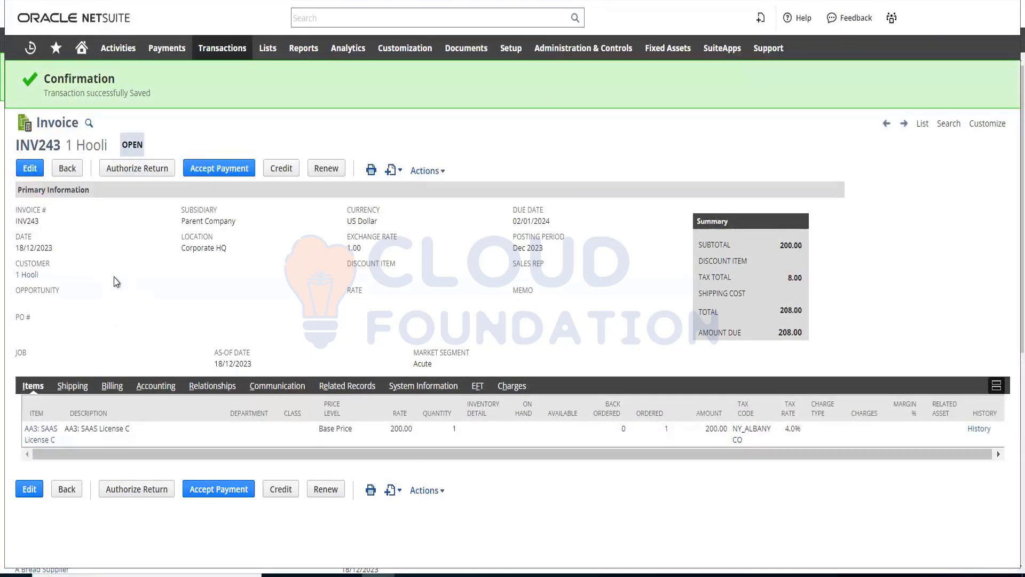
click(230, 175)
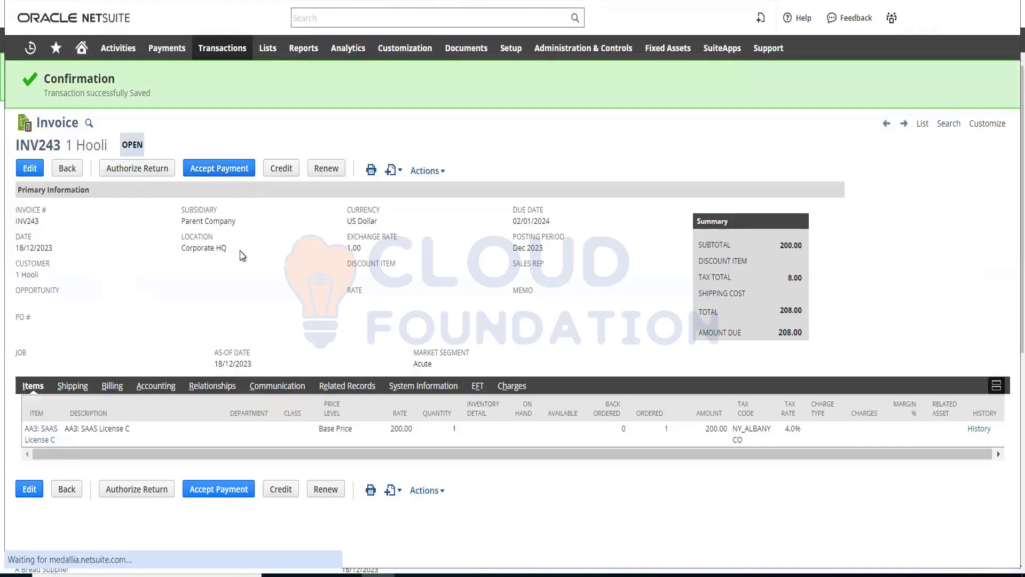
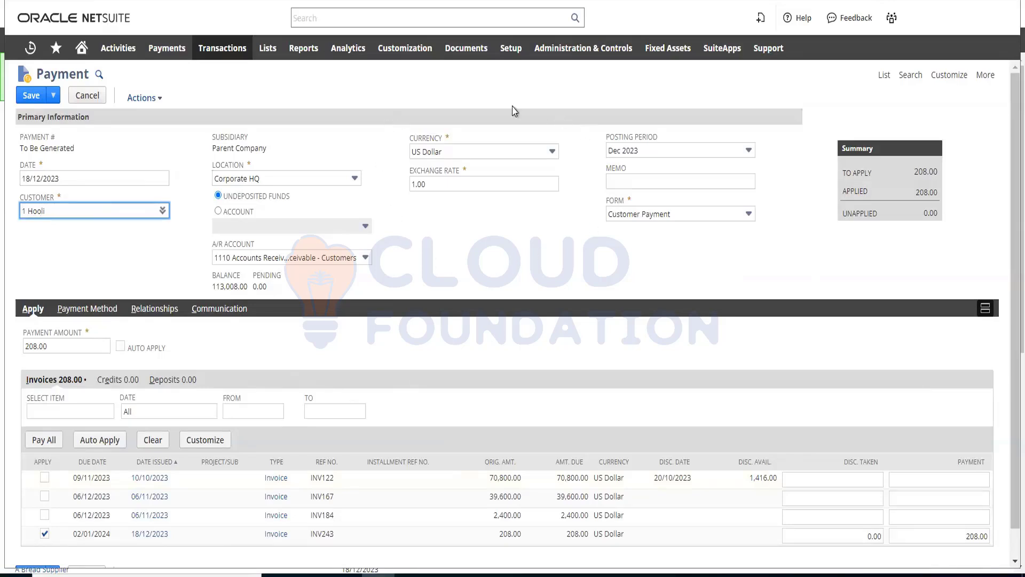
Look through the customization options for lists, records and fields, including entity, item and transaction body fields
mouse_move(408, 48)
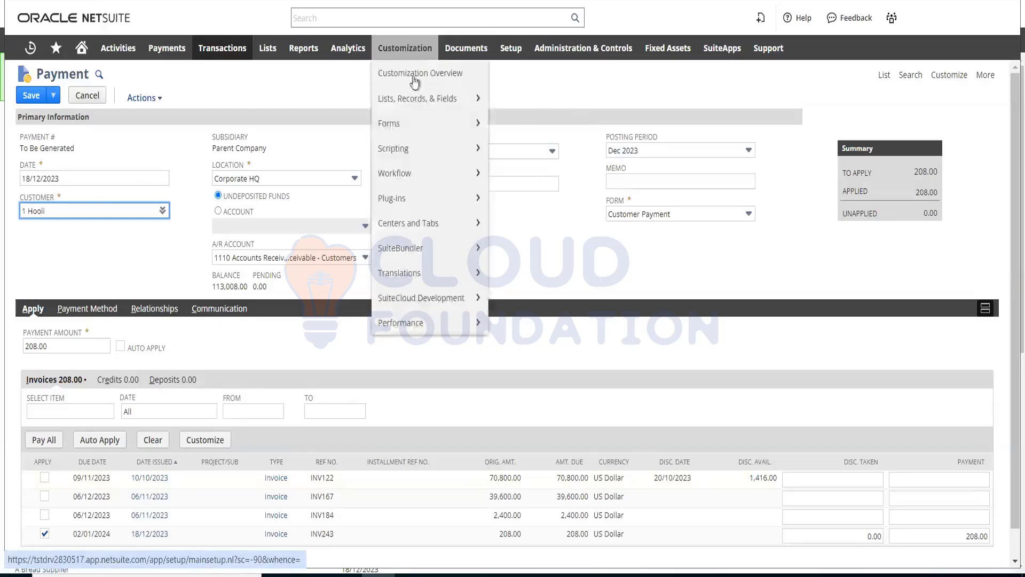
mouse_move(418, 123)
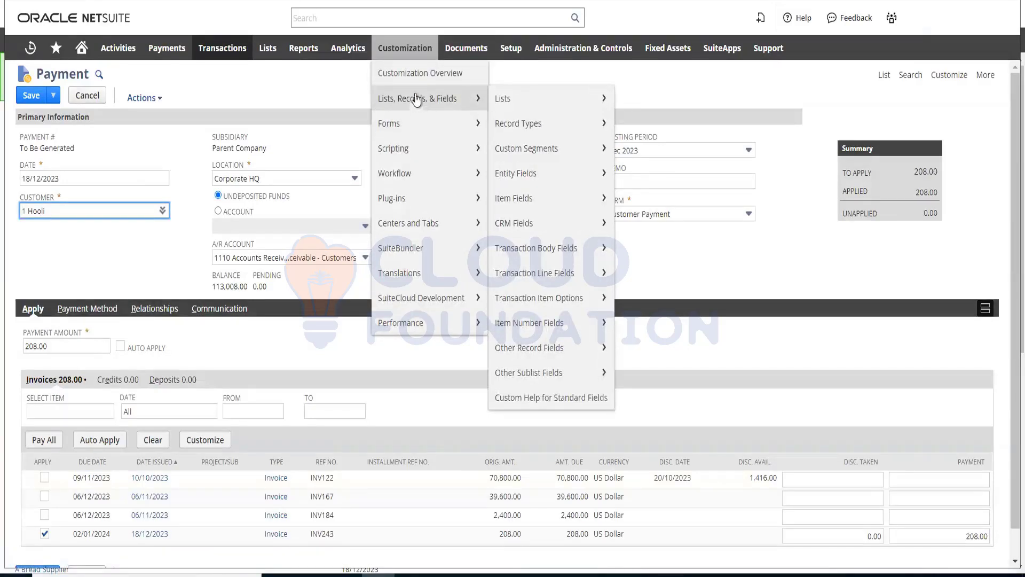
click(315, 98)
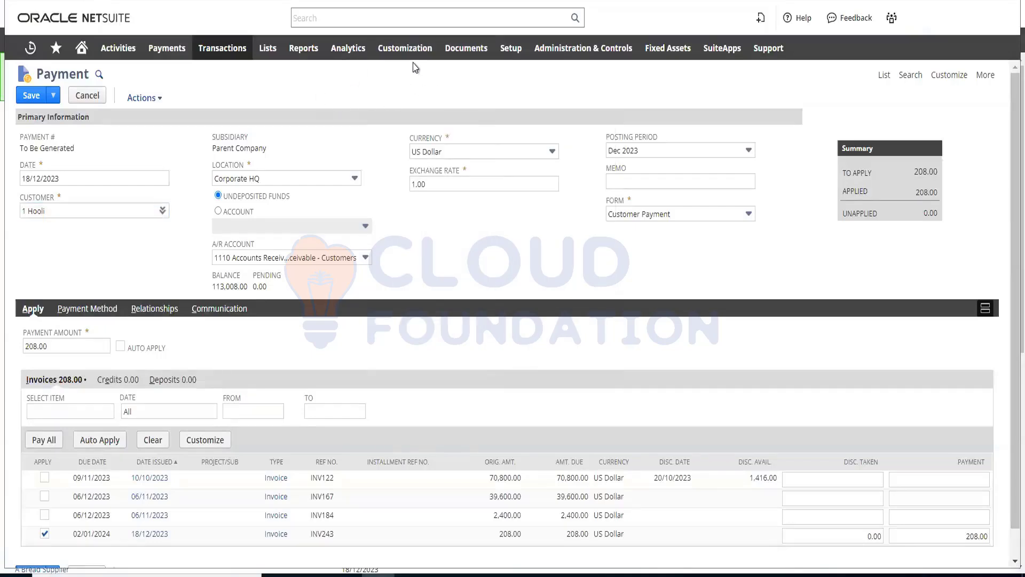
mouse_move(409, 56)
mouse_move(418, 96)
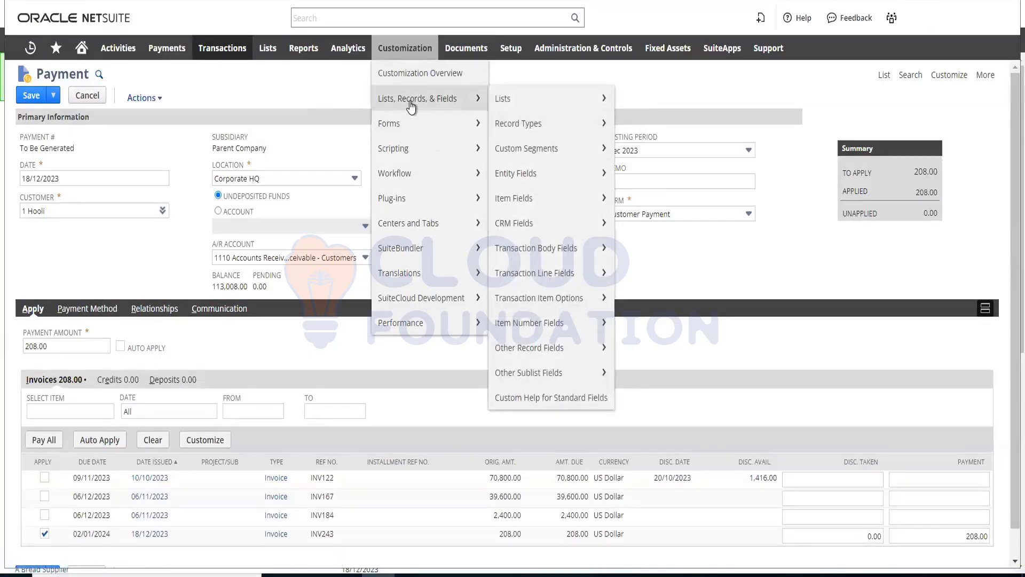
mouse_move(545, 106)
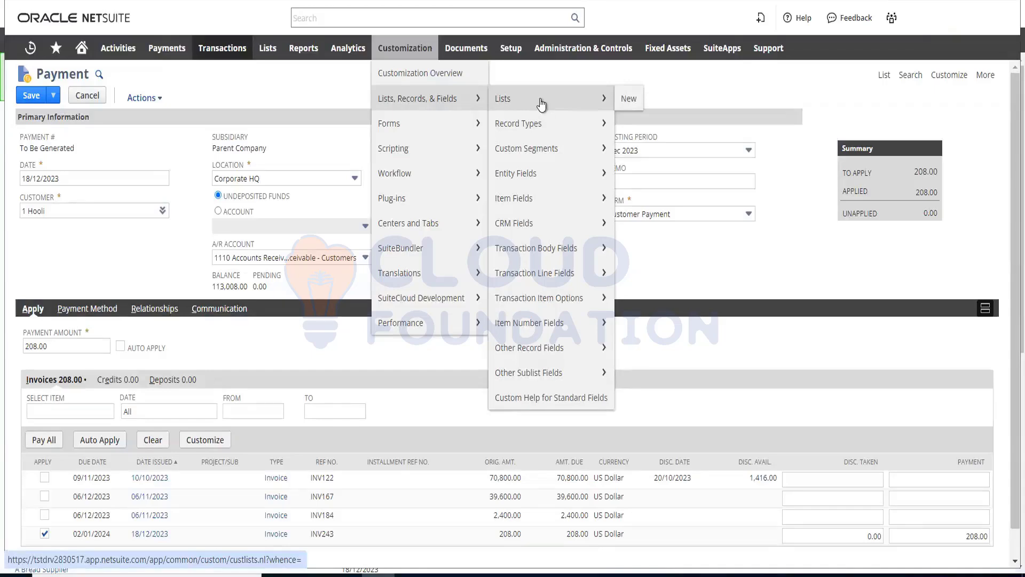
mouse_move(538, 202)
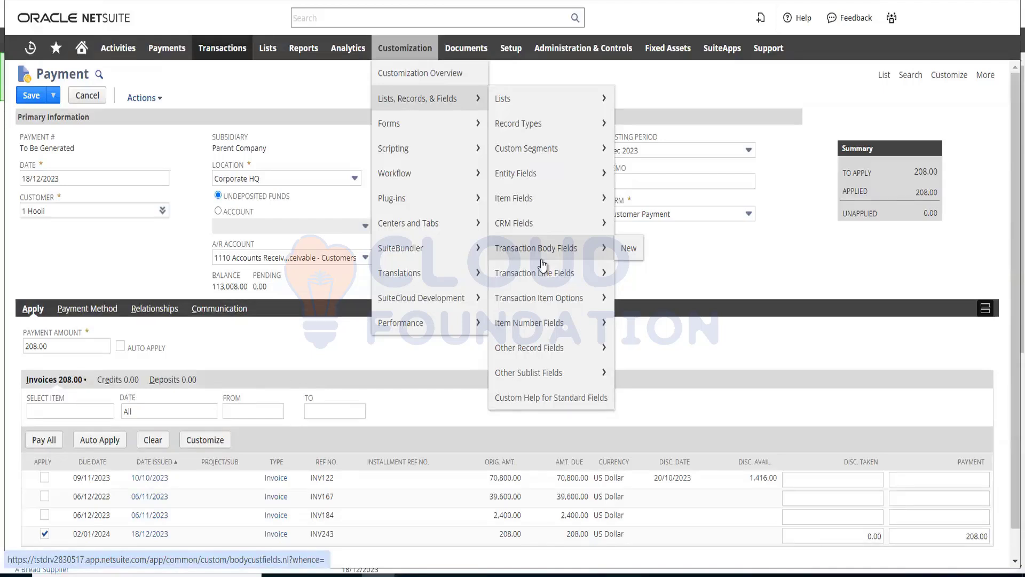
mouse_move(511, 180)
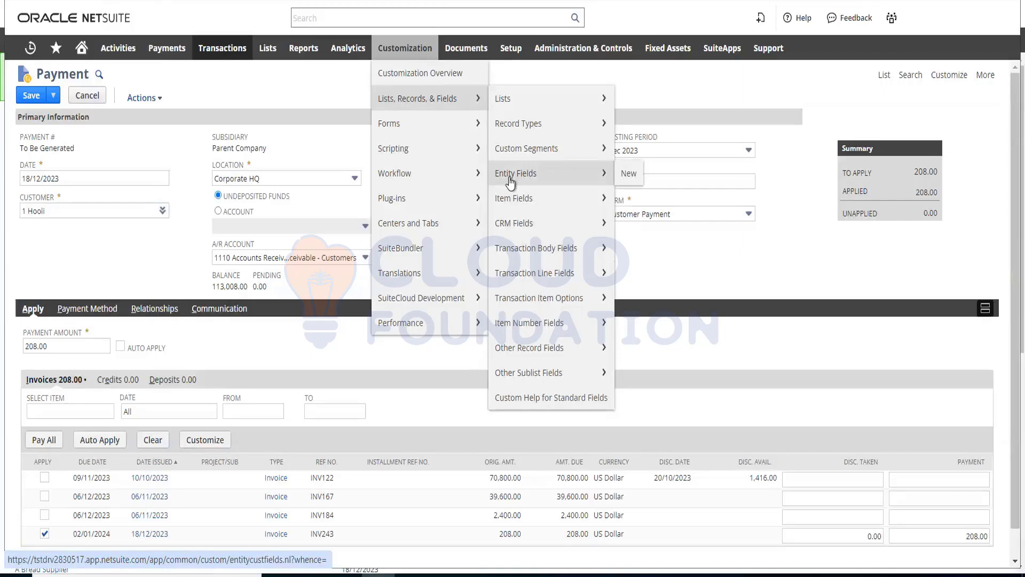
mouse_move(507, 202)
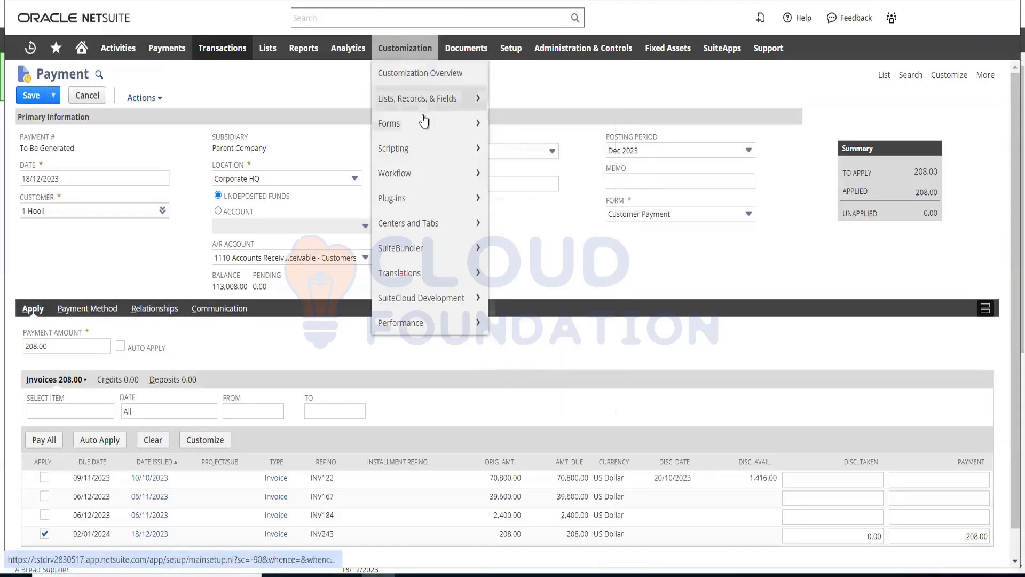
mouse_move(427, 101)
mouse_move(529, 251)
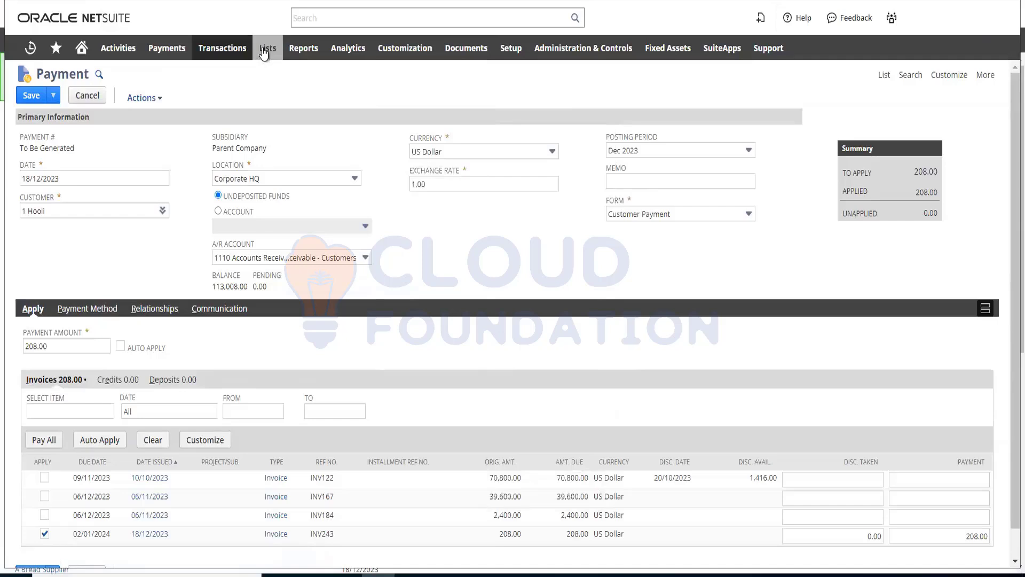
Open the accounting items list in a separate tab and look over the item records
mouse_move(265, 51)
mouse_move(277, 98)
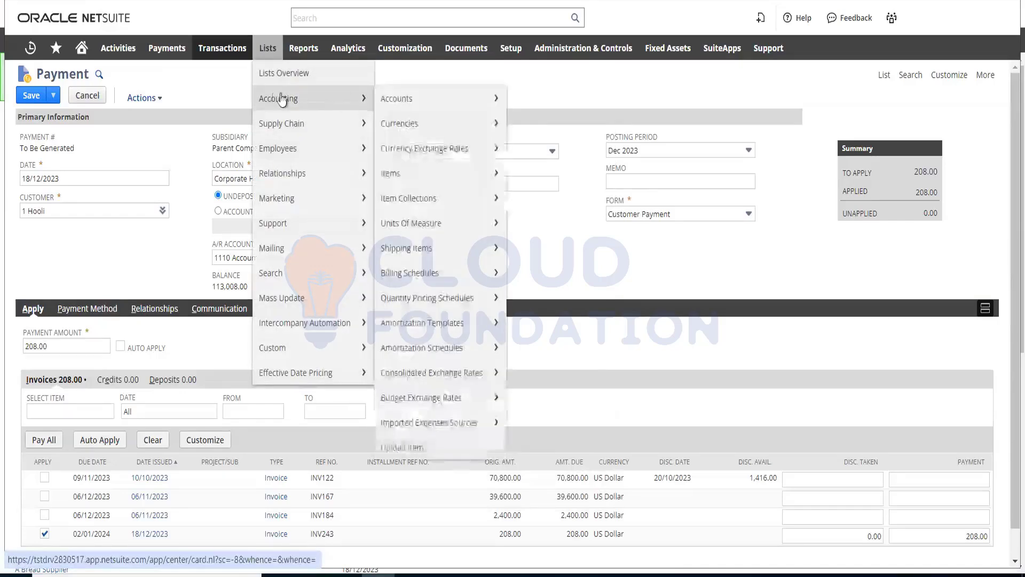
right_click(418, 182)
key(Escape)
mouse_move(405, 48)
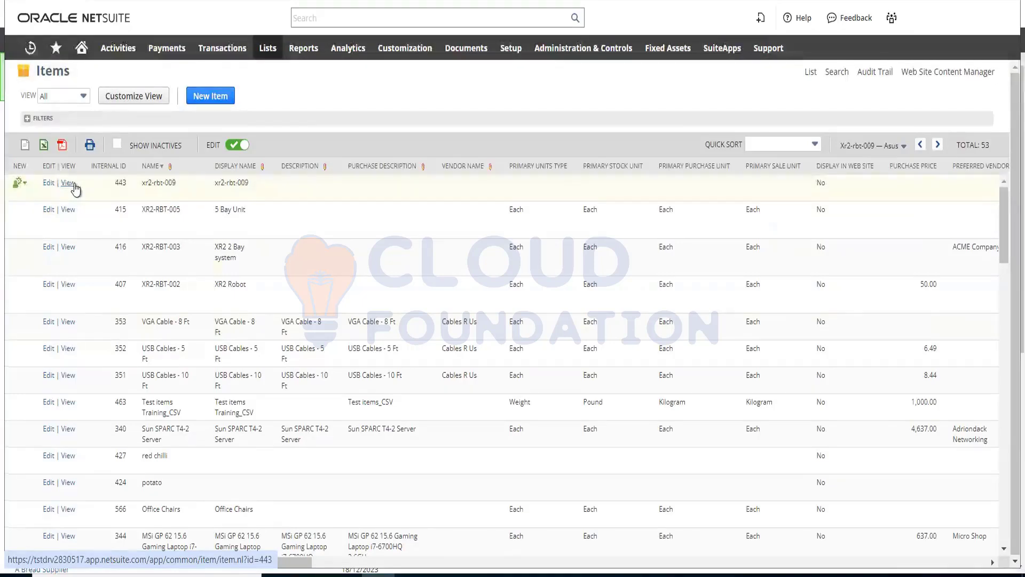
mouse_move(152, 218)
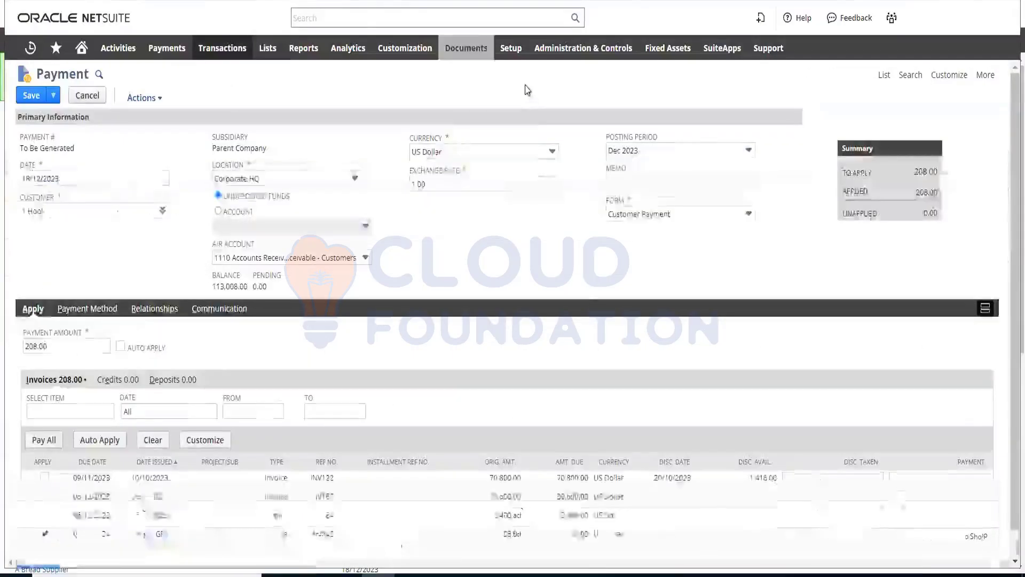
Start a new transaction body field from the customization options, leaving the payment unsaved
mouse_move(404, 48)
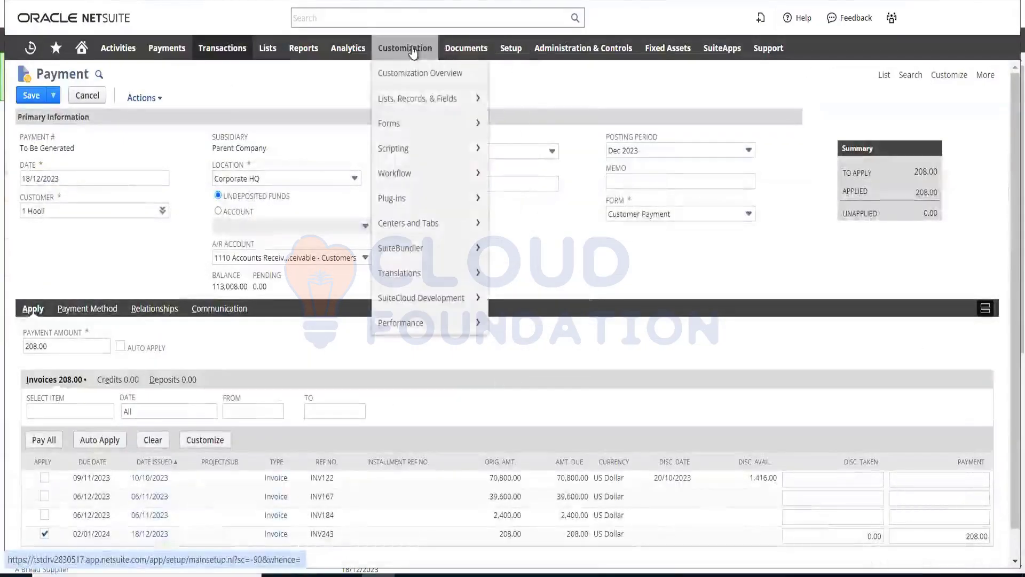
mouse_move(414, 106)
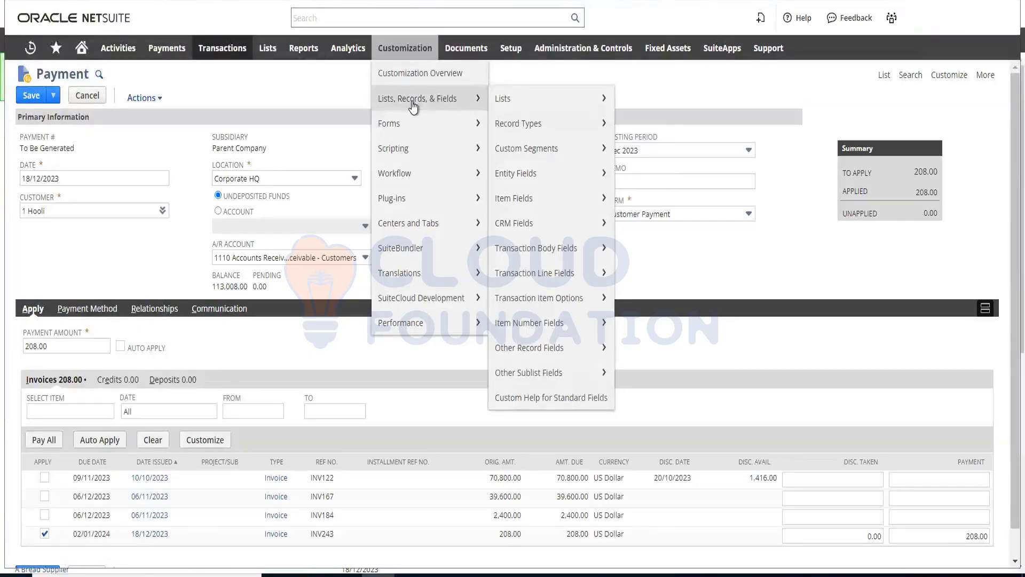
mouse_move(528, 235)
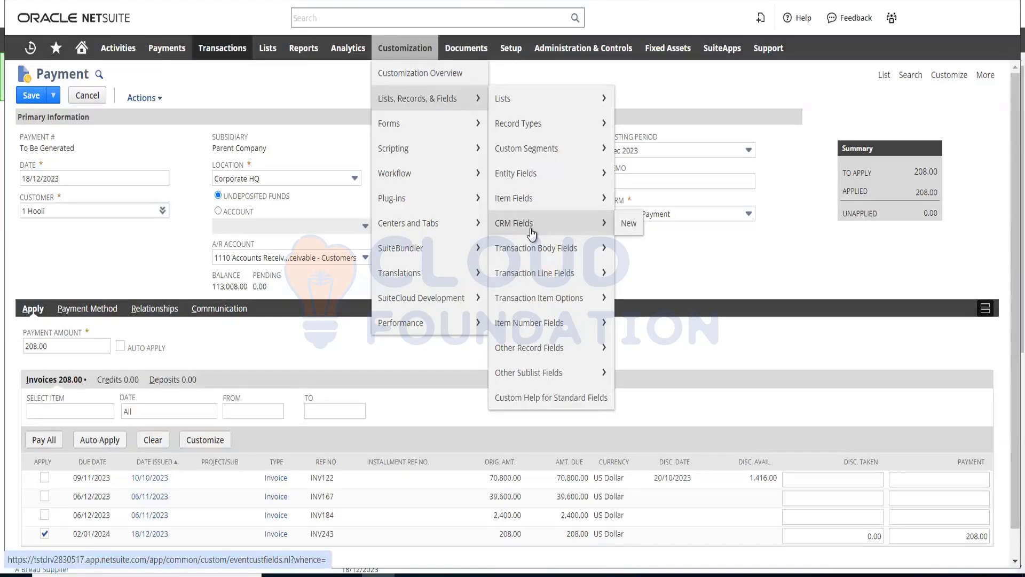
mouse_move(525, 180)
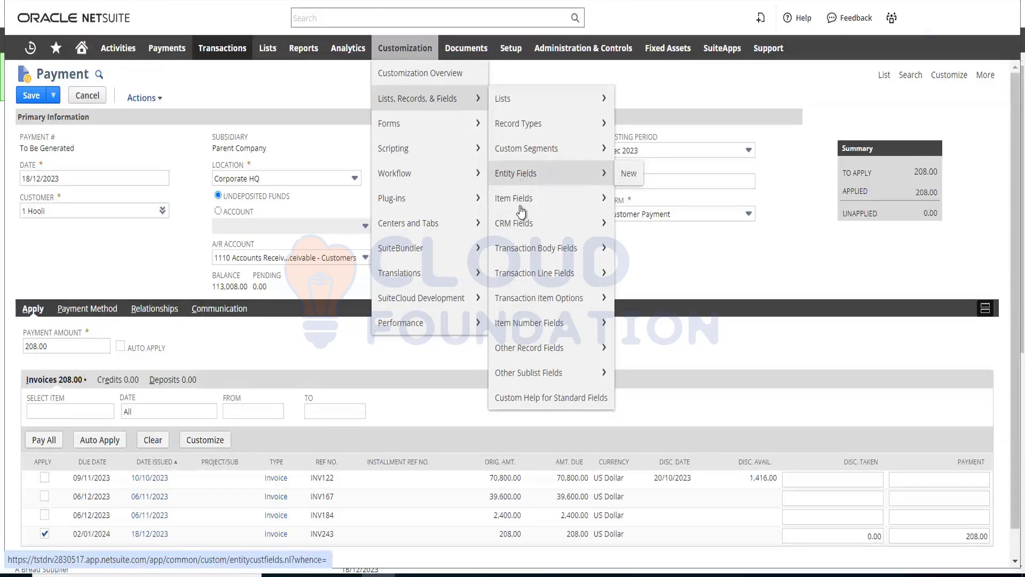
mouse_move(523, 259)
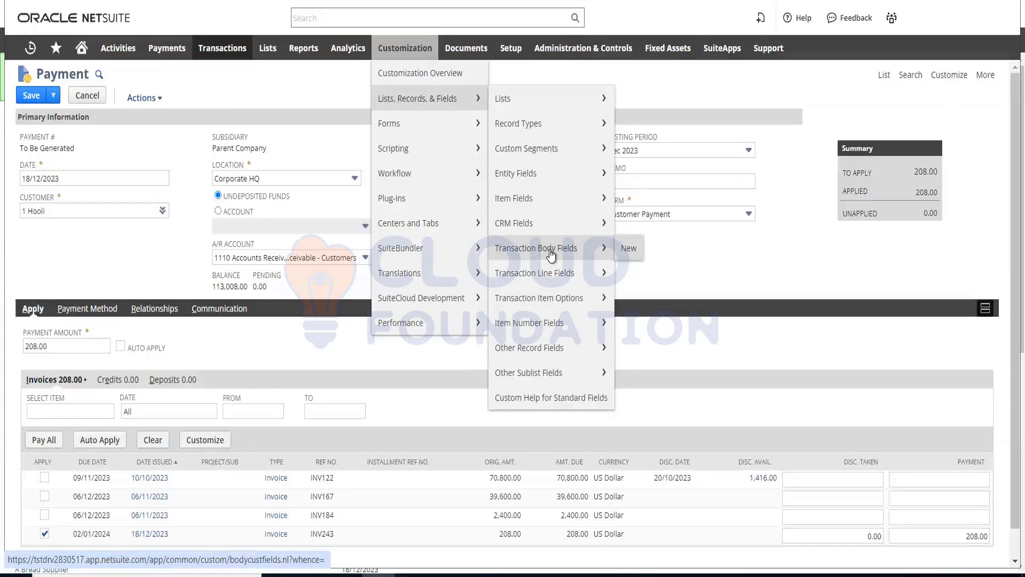
click(630, 249)
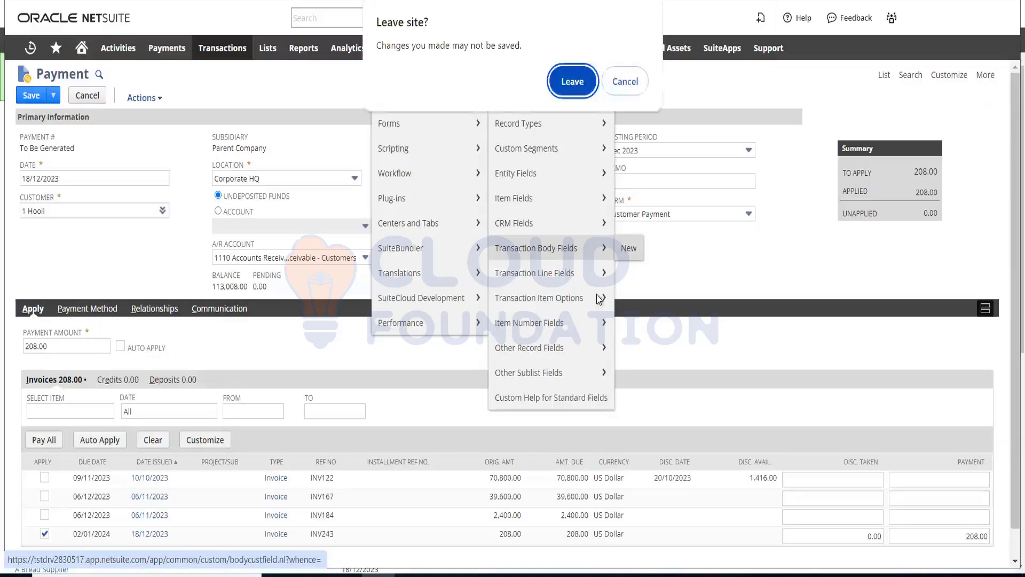
click(581, 84)
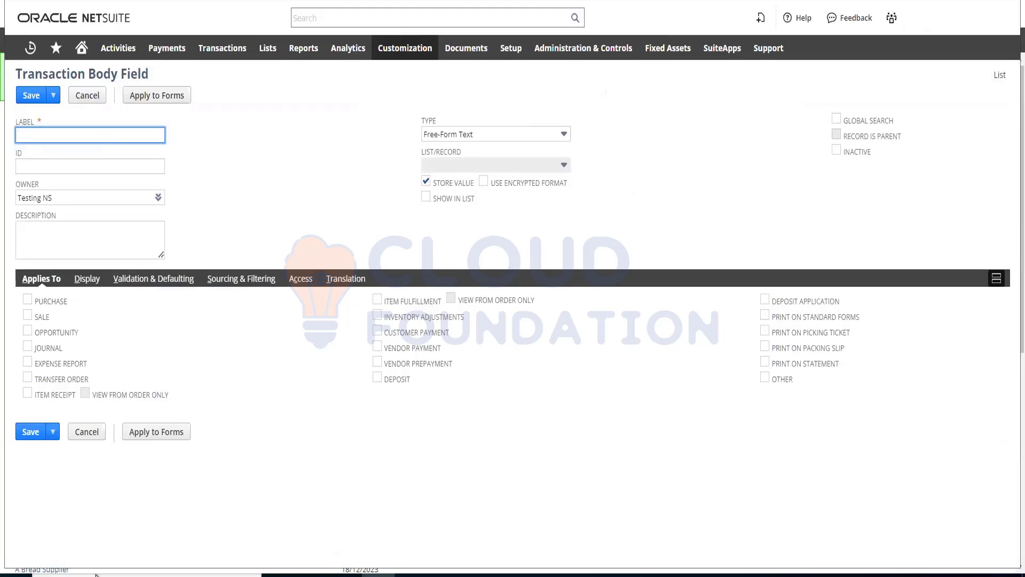
Label the field "demo transaction field" and copy that text into its ID
text(demo transaction field)
drag(91, 136, 17, 135)
key(ctrl+c)
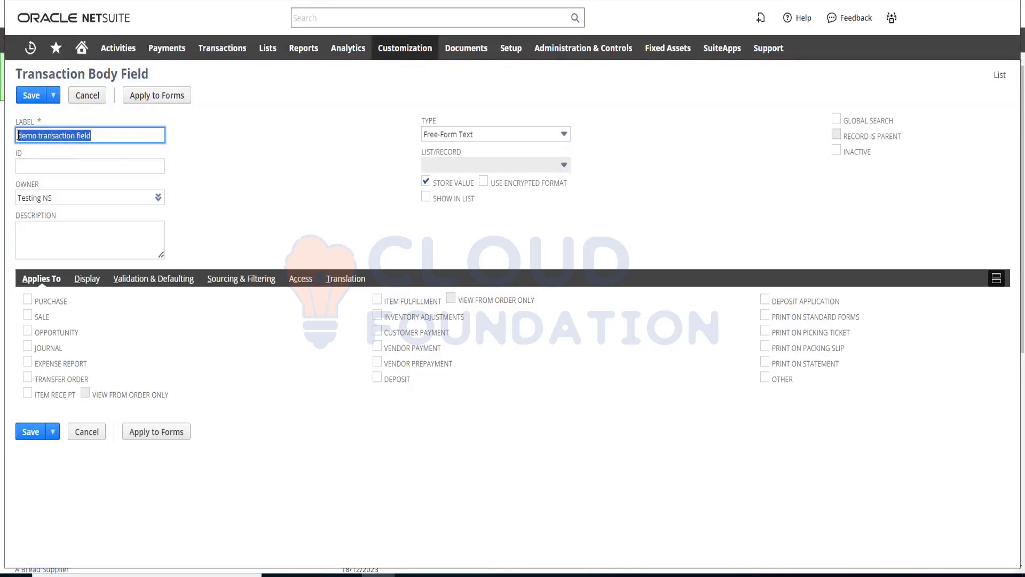
click(71, 167)
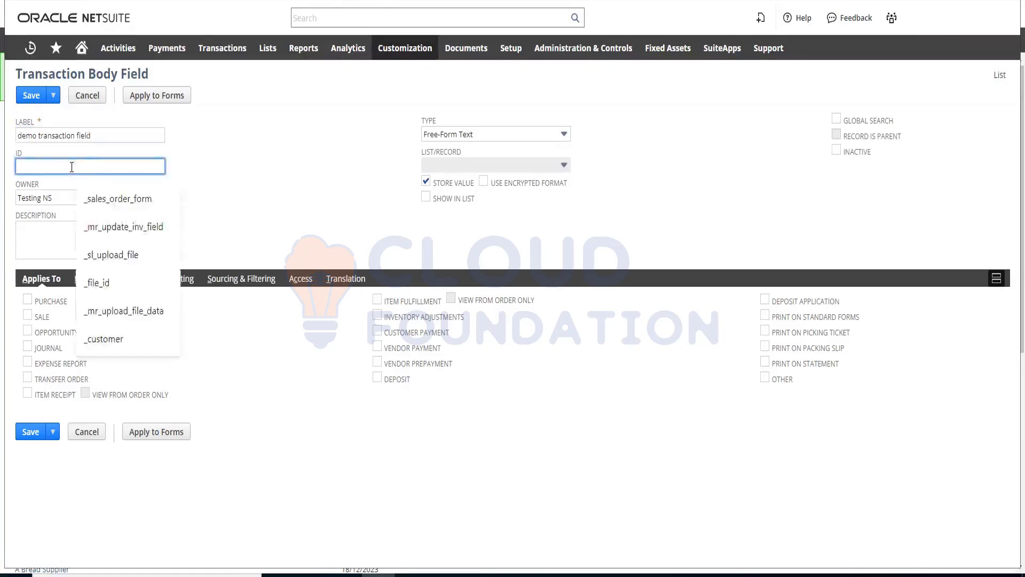
key(ctrl+v)
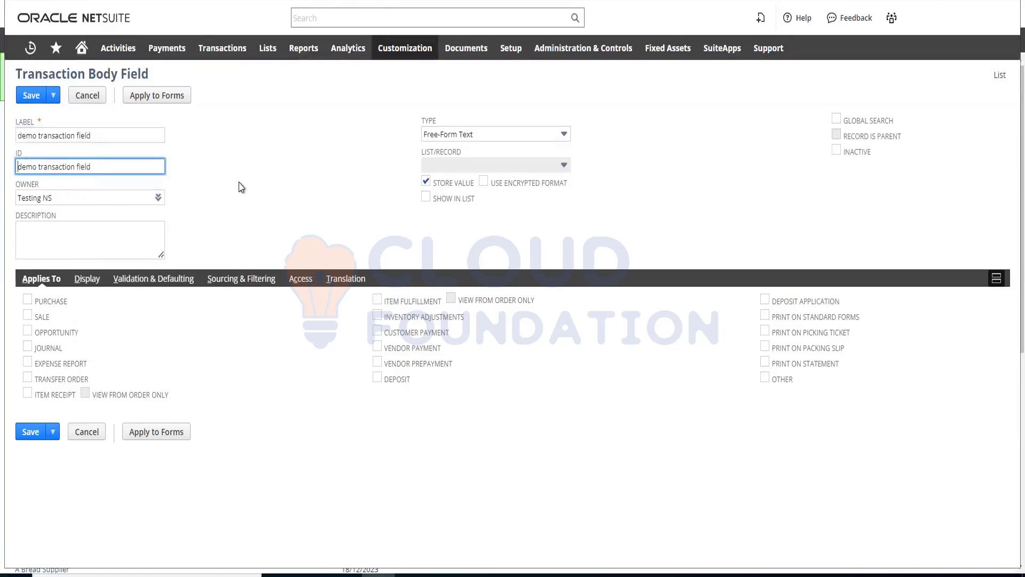
Edit the field's ID to read _demo_transaction_field, with a leading underscore and underscores in place of the spaces
key(Home)
text(_)
click(42, 167)
key(ctrl+shift+Right)
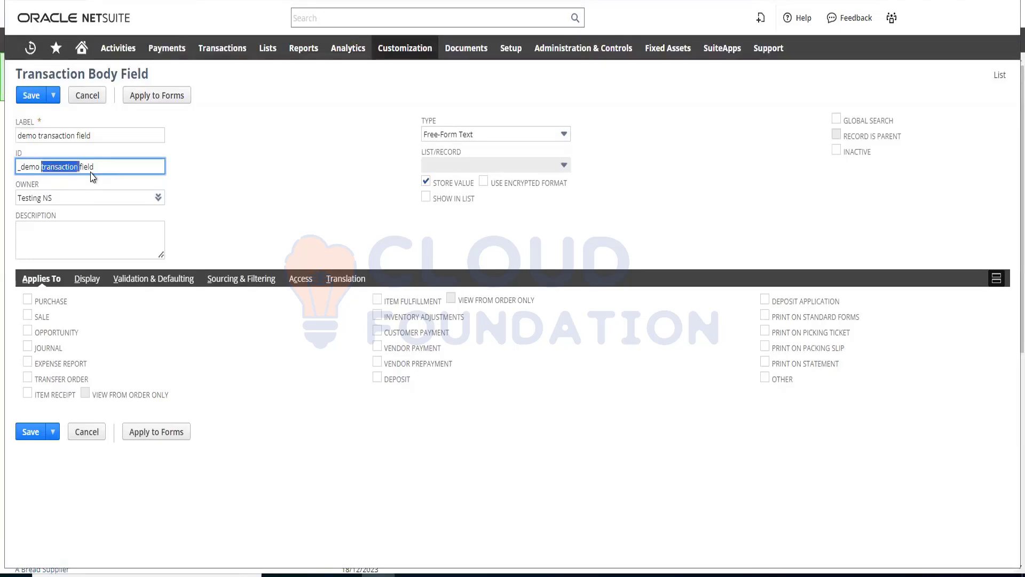
key(End)
text(_)
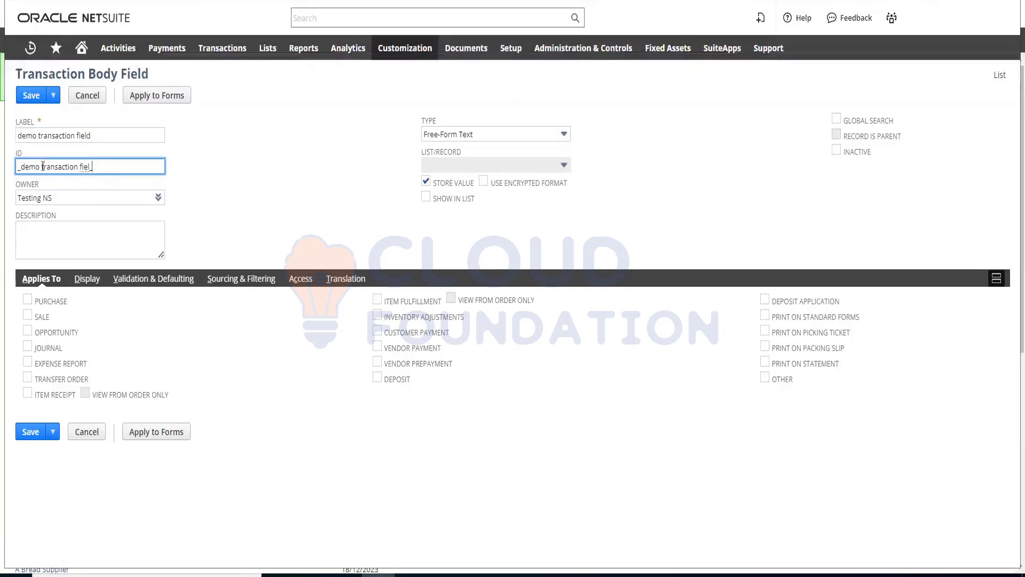
key(BackSpace)
text(d)
key(BackSpace)
text(_)
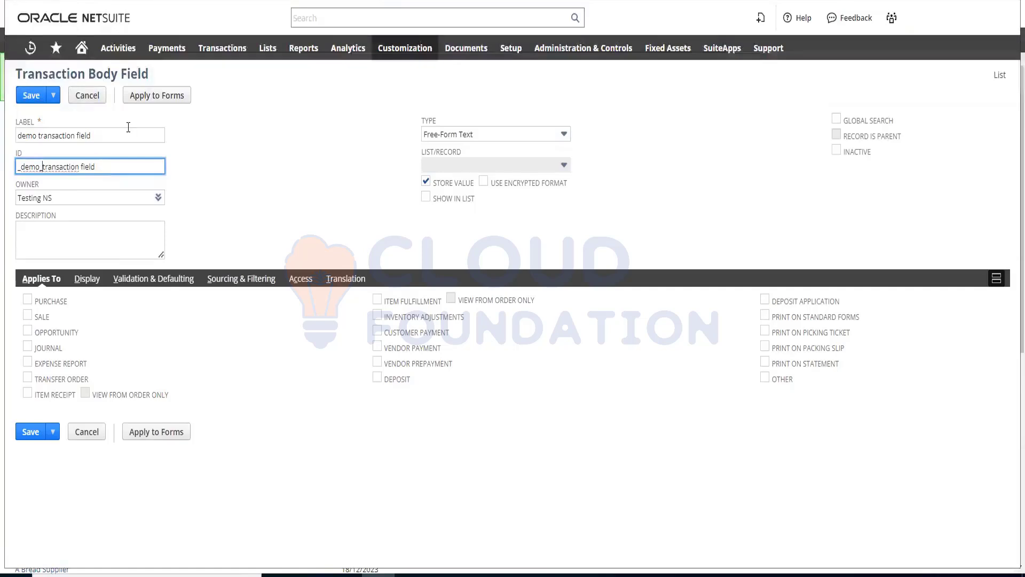
key(ctrl+shift+Left)
key(Right)
key(ctrl+Left)
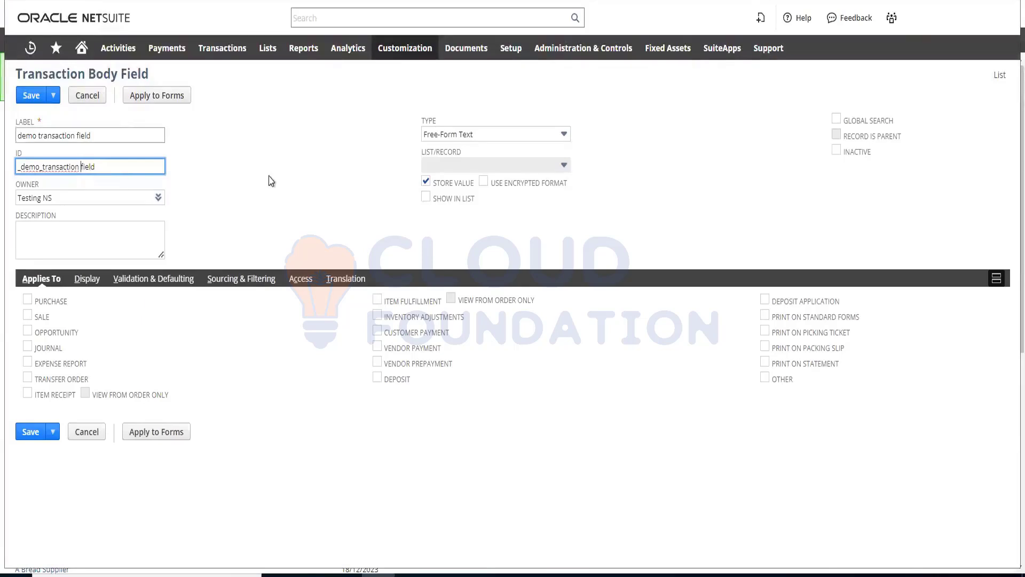
key(BackSpace)
text(_)
drag(21, 167, 176, 169)
click(192, 169)
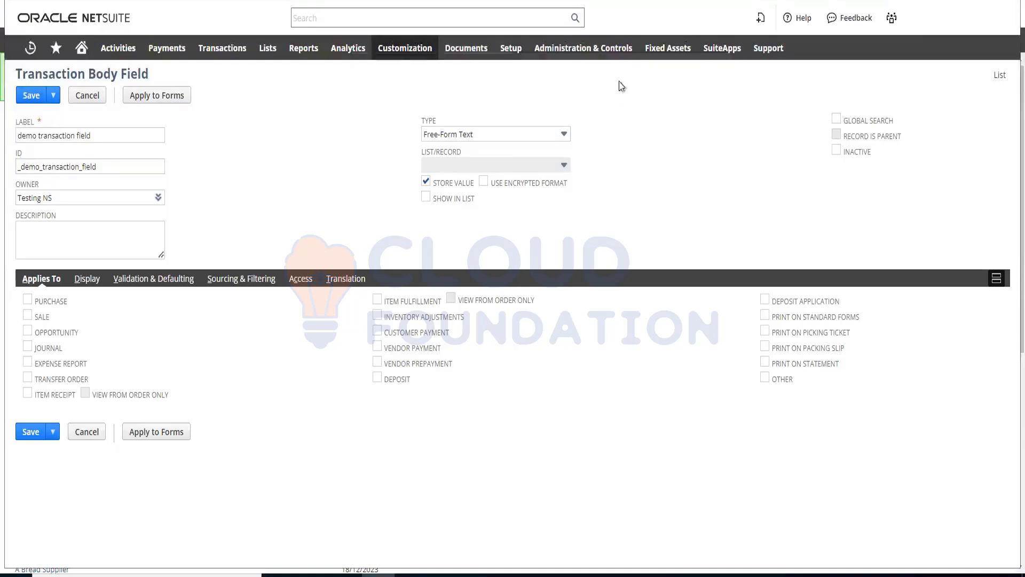
Look through the available types for the field, from Check Box to Time Of Day, keeping Free-Form Text
click(556, 137)
key(F5)
key(Return)
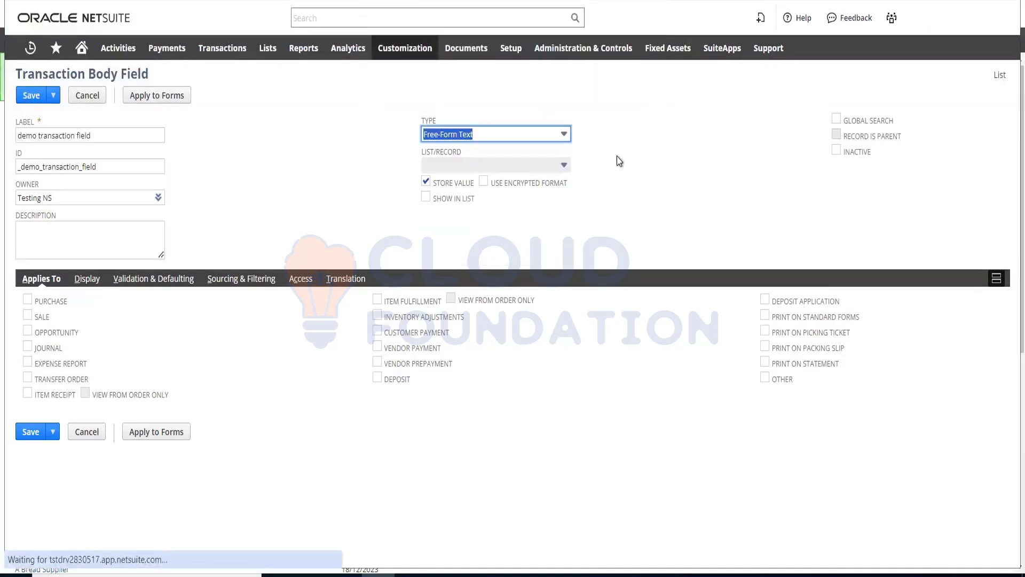
click(533, 139)
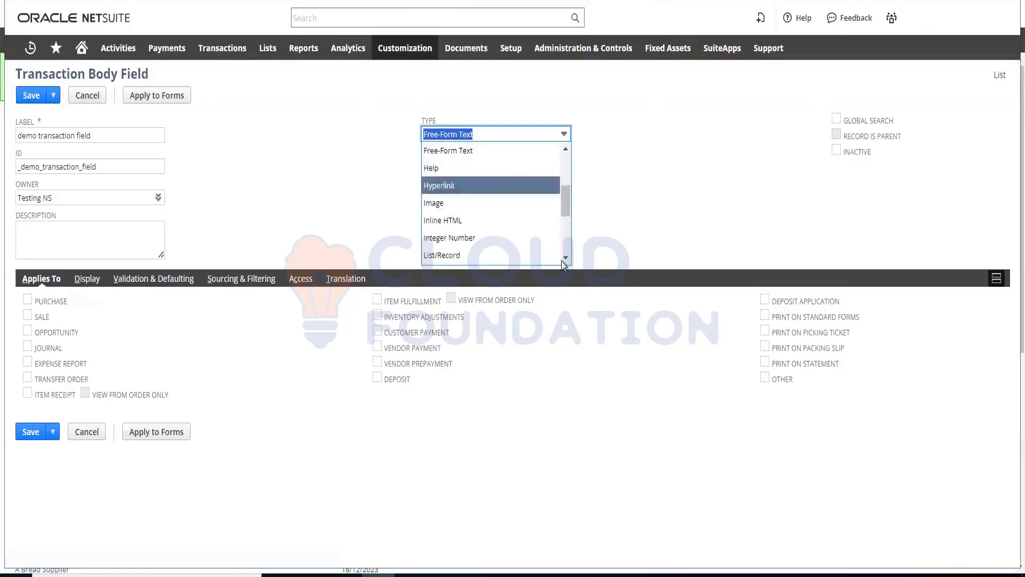
key(Down)
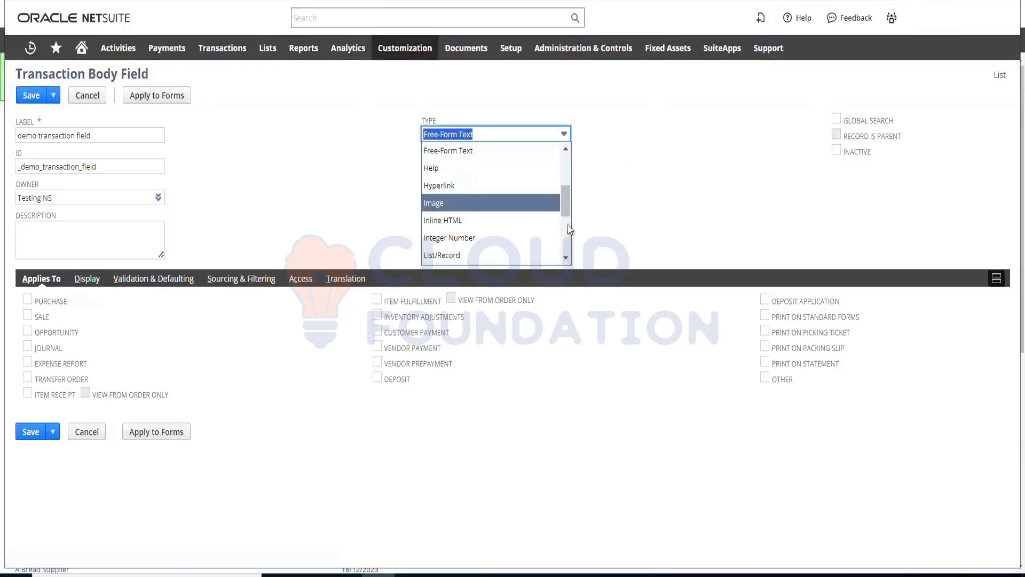
scroll(569, 256, down, 3)
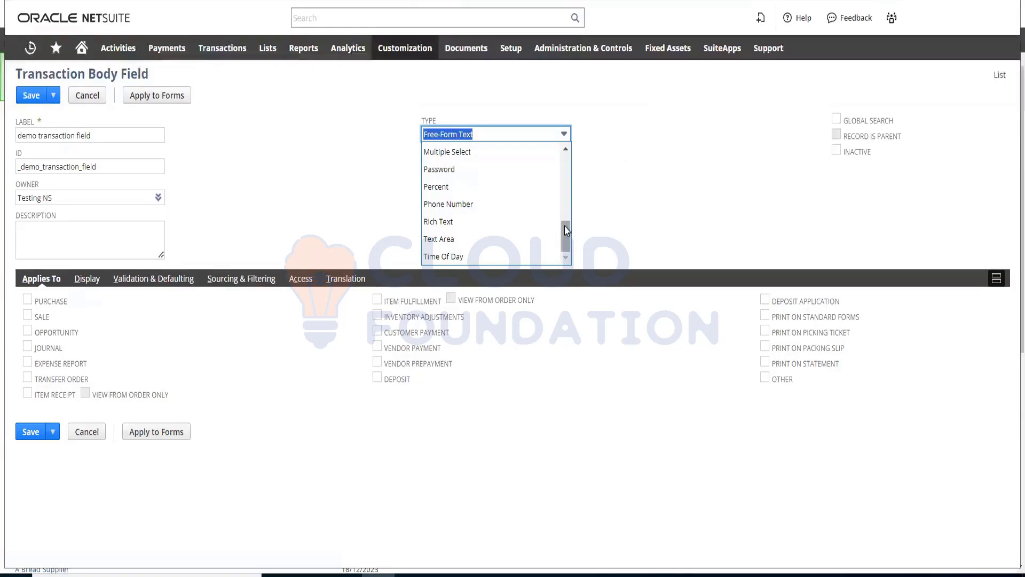
scroll(566, 165, up, 5)
scroll(565, 152, up, 2)
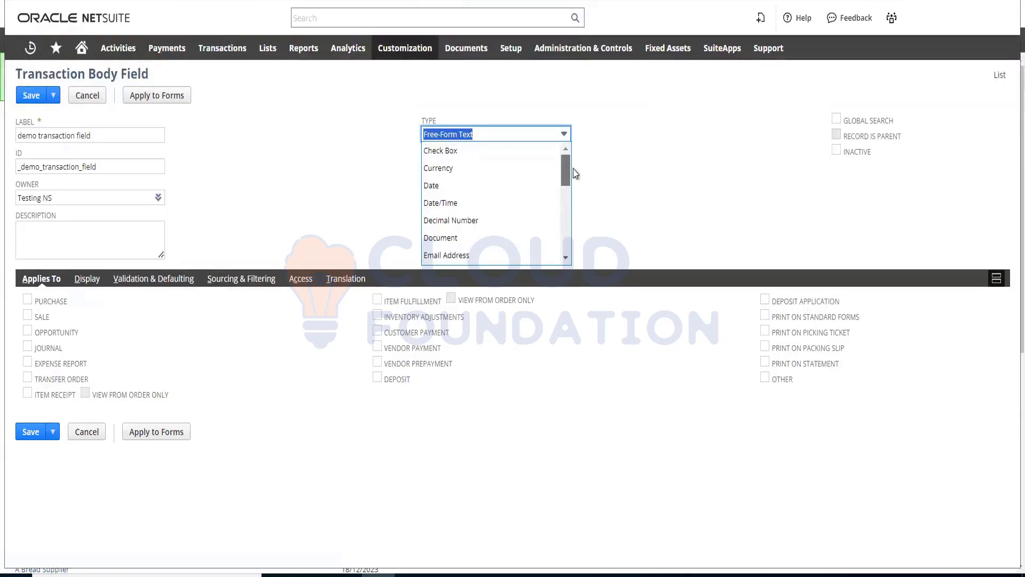
click(514, 138)
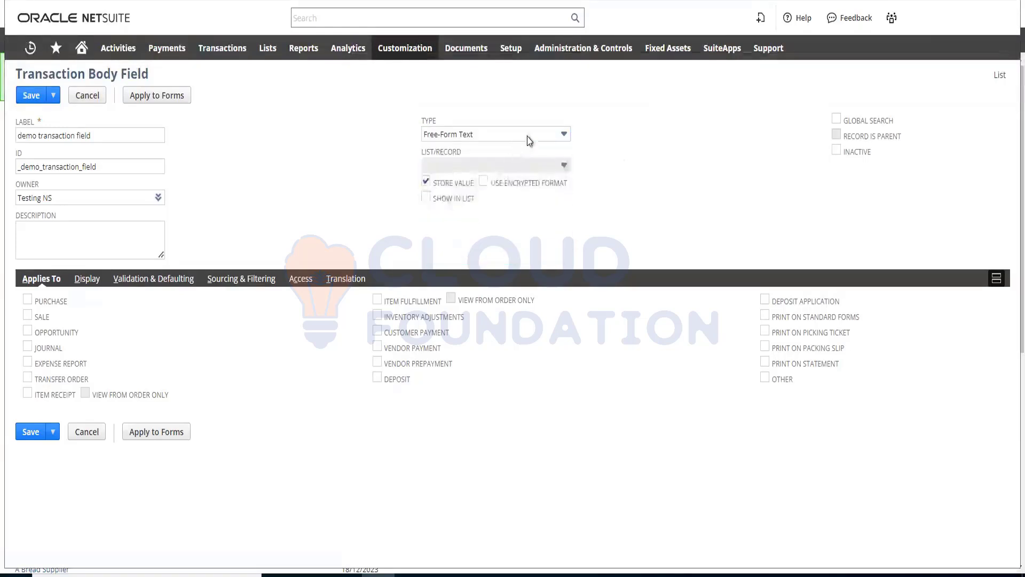
click(530, 137)
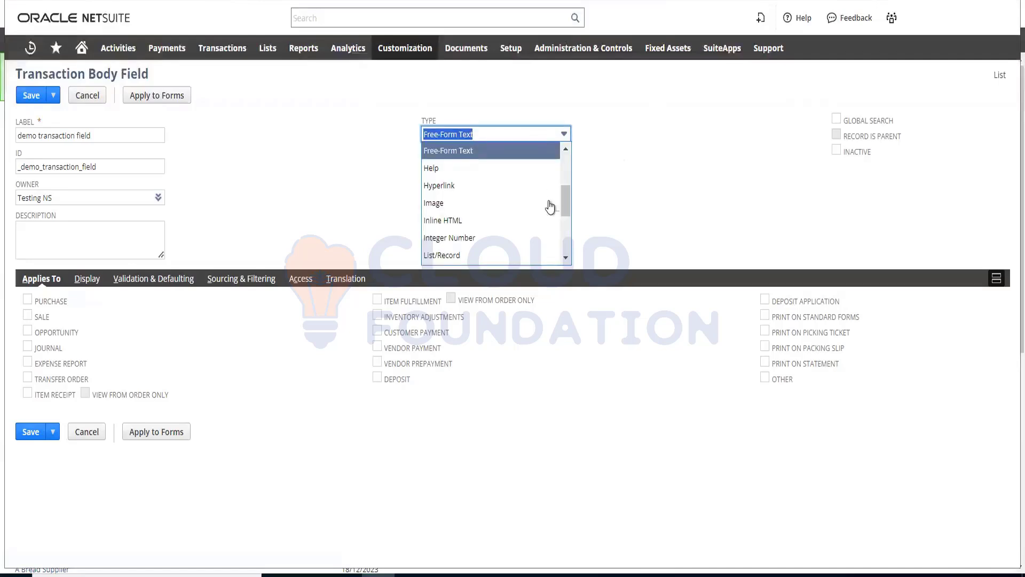
click(566, 258)
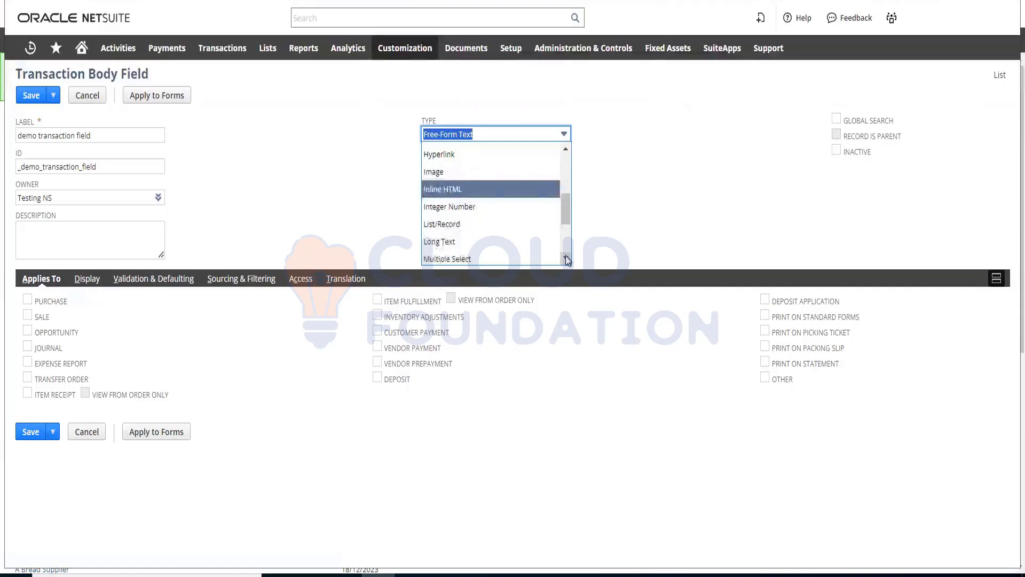
click(566, 258)
click(566, 258)
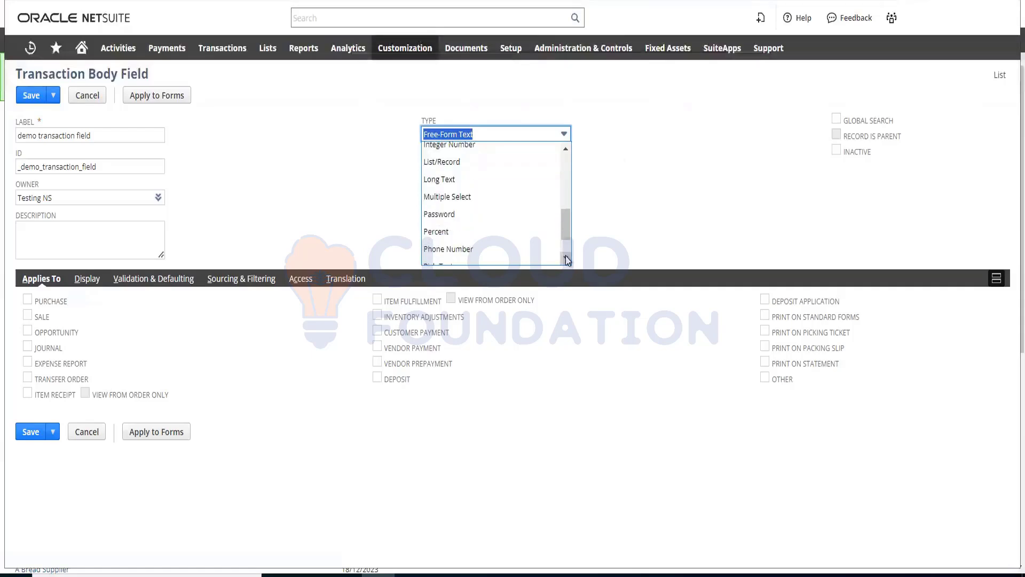
click(566, 259)
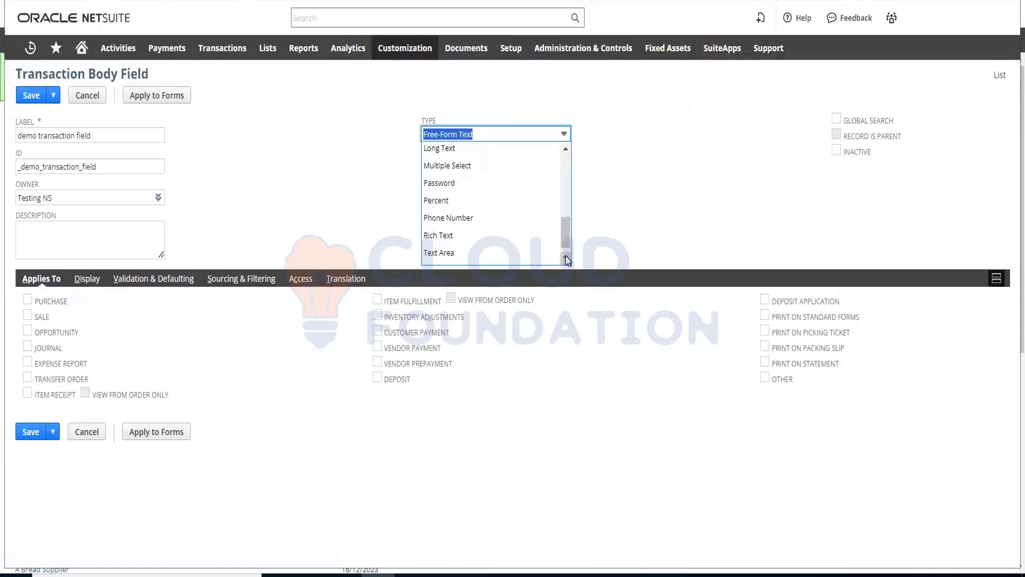
click(327, 159)
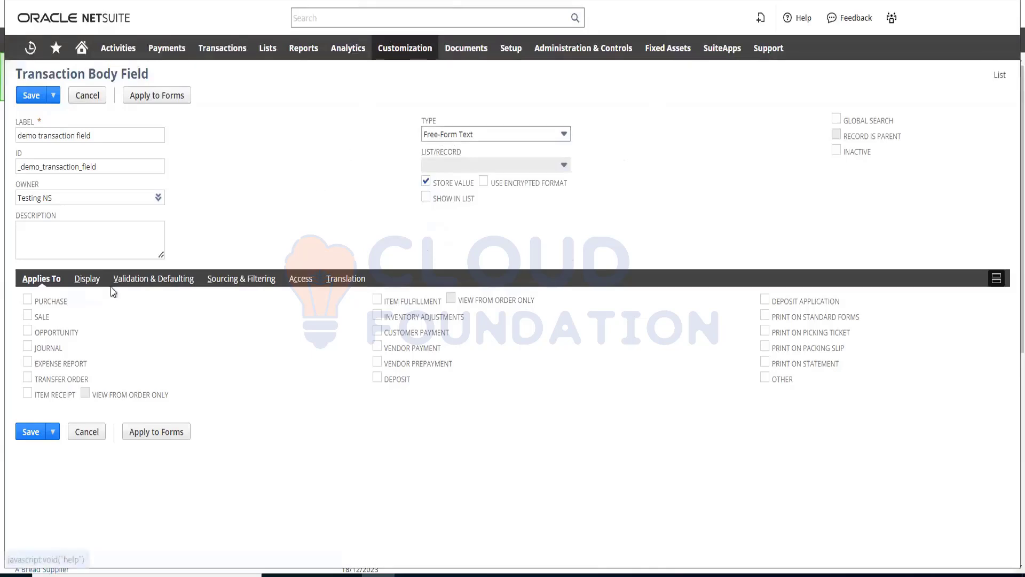
Apply the field to Sale transactions, leaving Purchase unselected
click(20, 162)
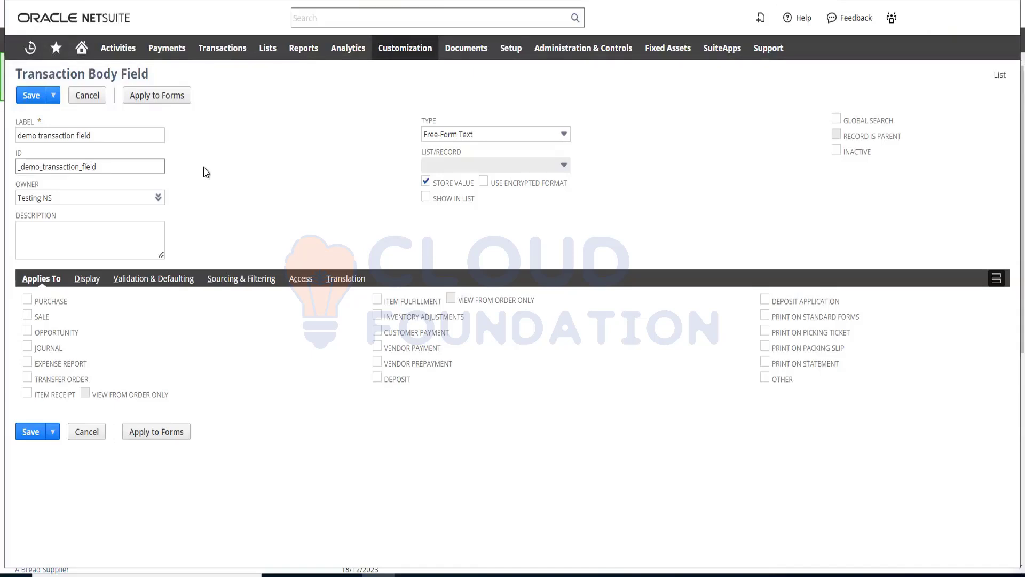
click(27, 318)
click(27, 300)
click(27, 301)
Set the field to display on the Main subtab and review the display types, keeping Normal
click(91, 283)
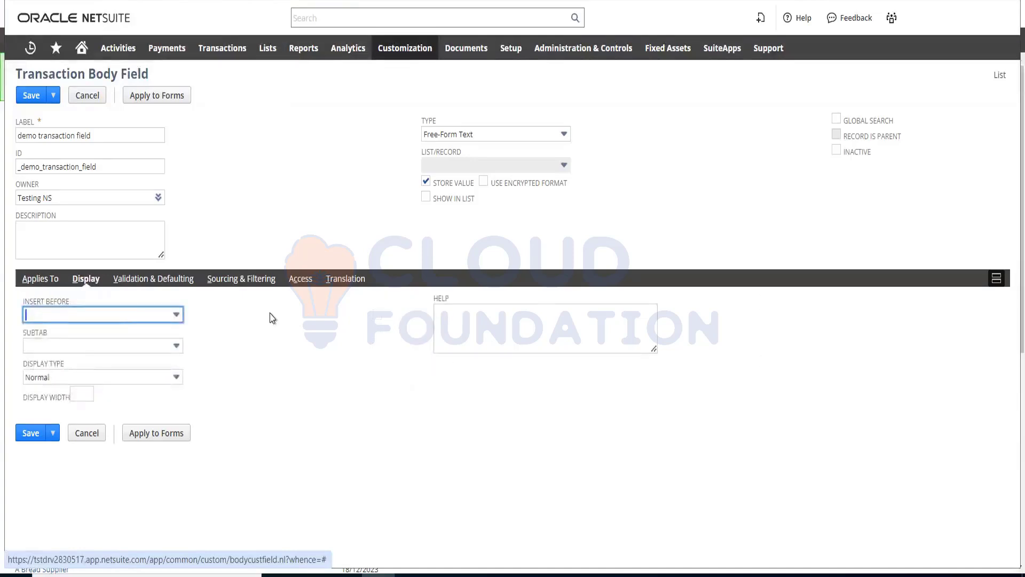
click(152, 347)
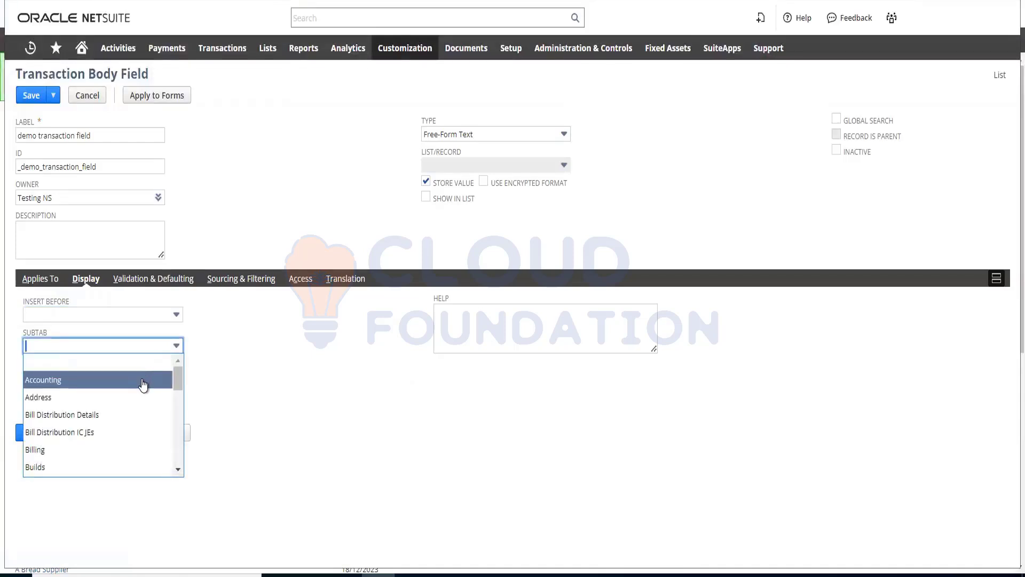
scroll(143, 385, down, 5)
scroll(143, 384, up, 5)
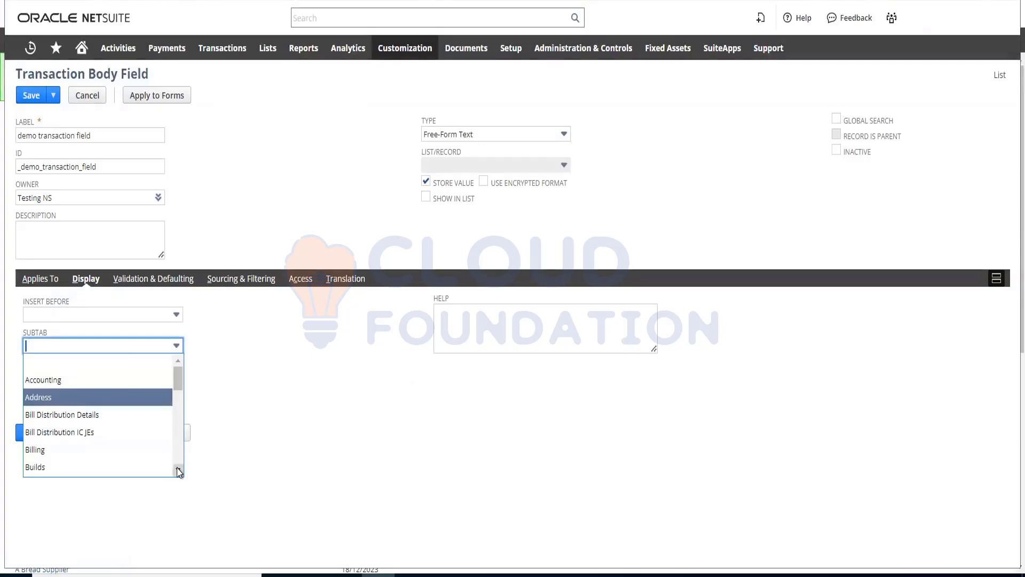
scroll(179, 467, down, 3)
scroll(178, 470, down, 2)
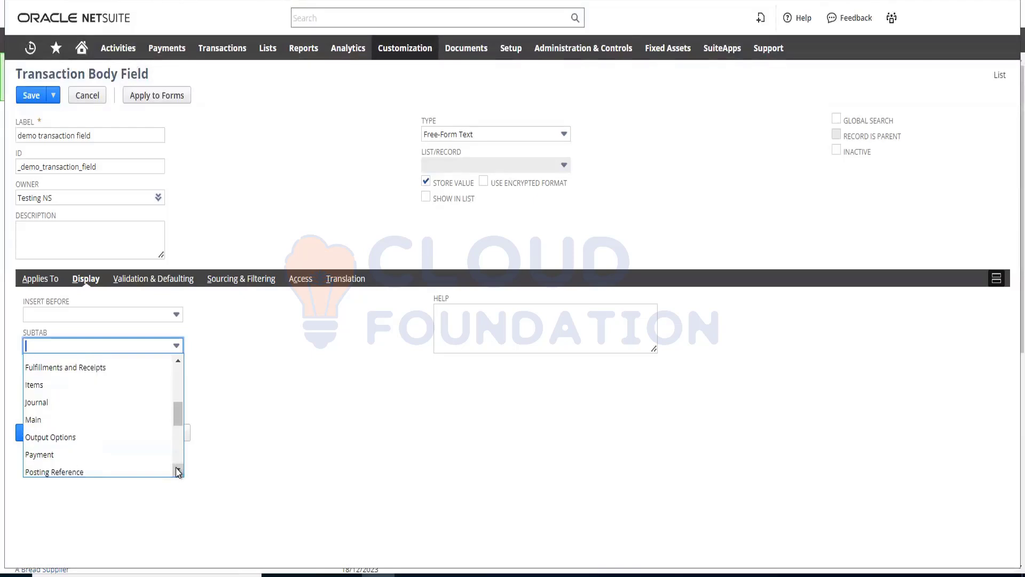
click(40, 422)
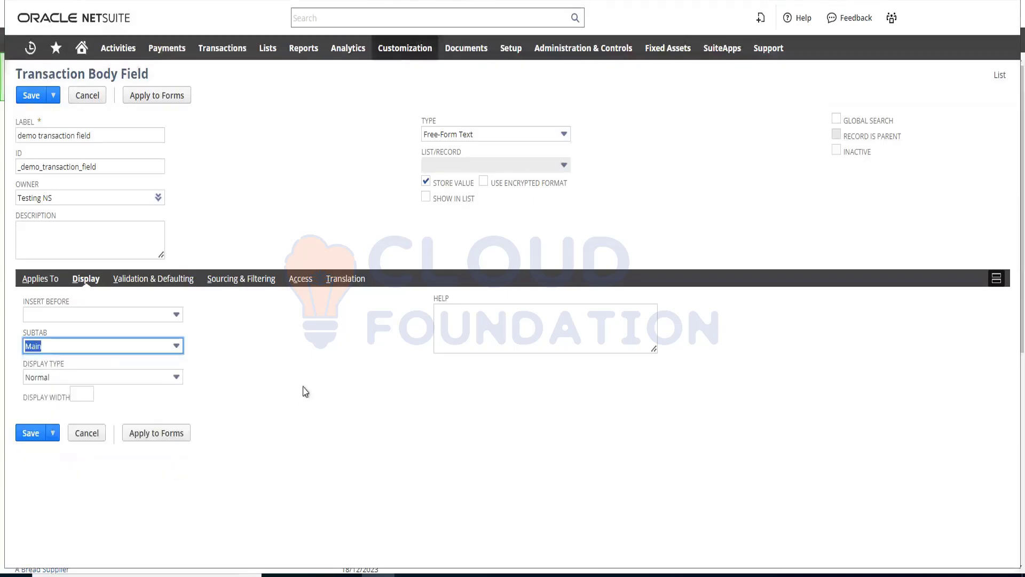
click(153, 378)
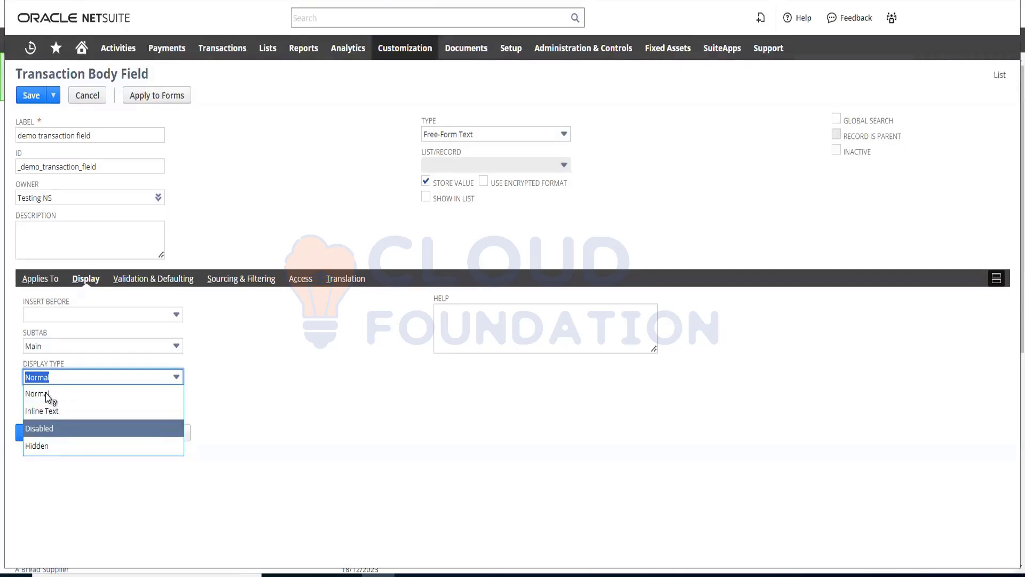
click(253, 391)
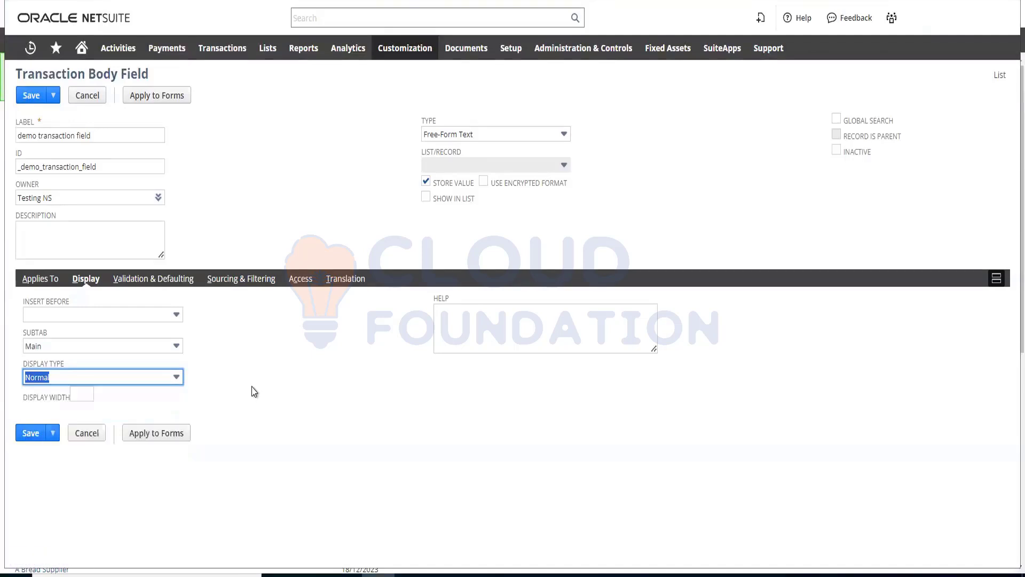
click(157, 294)
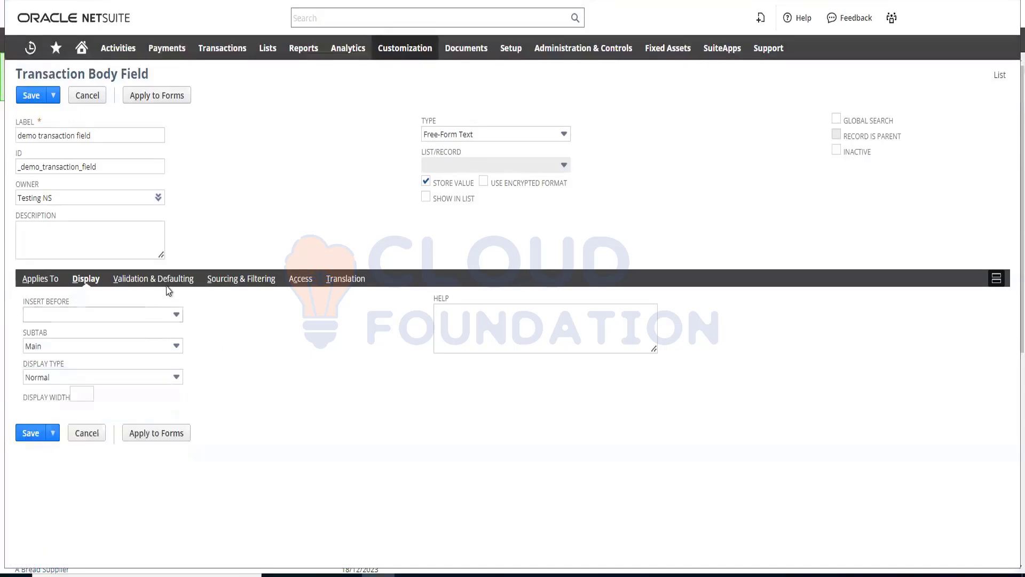
Review the field's validation and defaulting settings, leaving Mandatory unselected
click(163, 283)
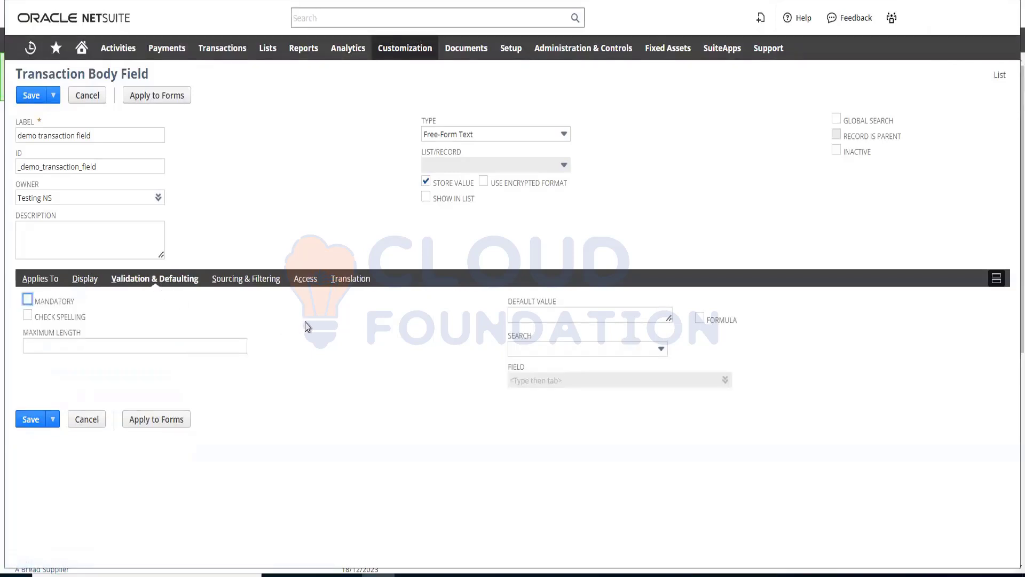
click(28, 301)
Open the list of entered sales orders in a new browser tab and switch to it
mouse_move(222, 49)
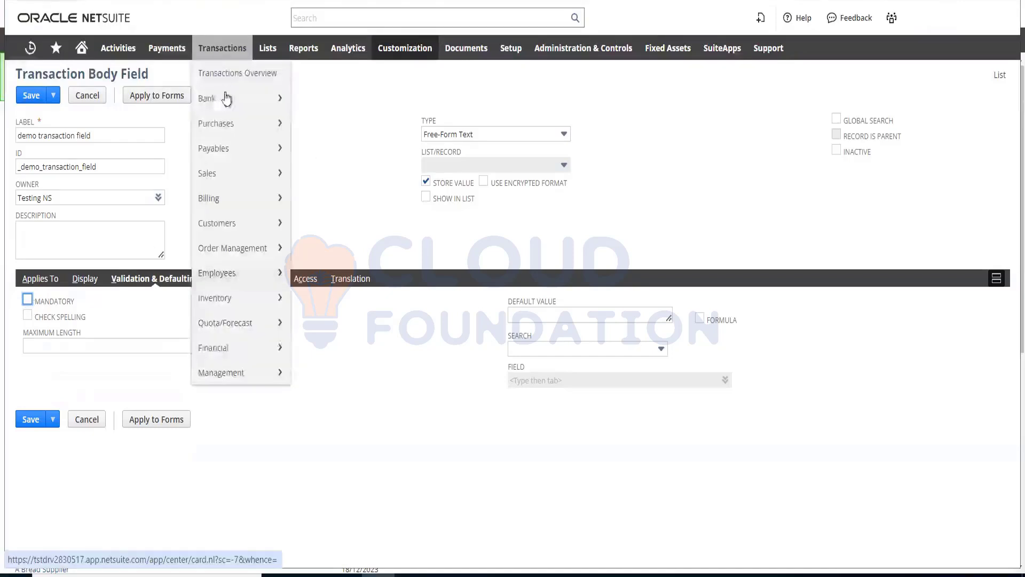
mouse_move(241, 173)
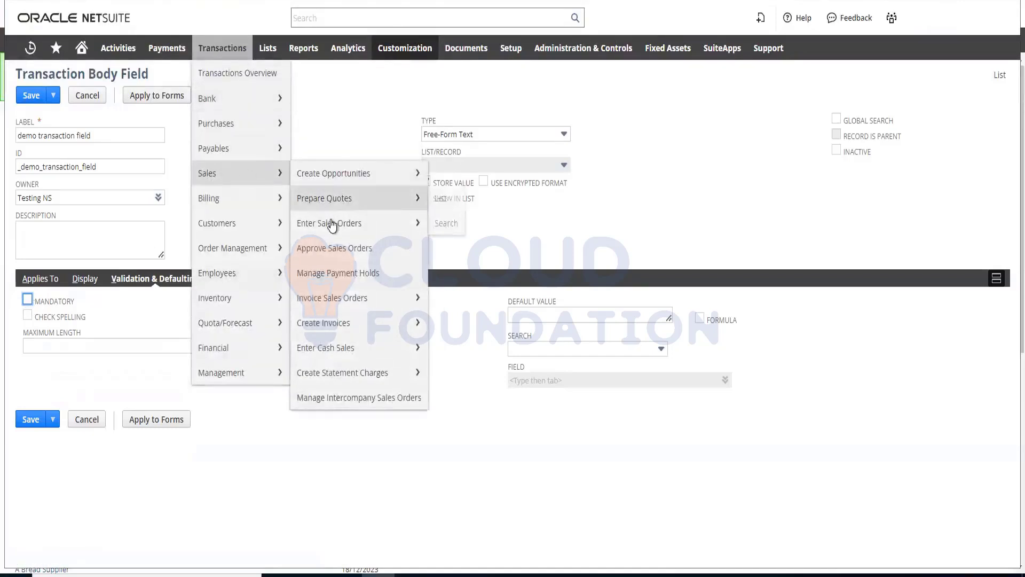
mouse_move(393, 229)
right_click(449, 225)
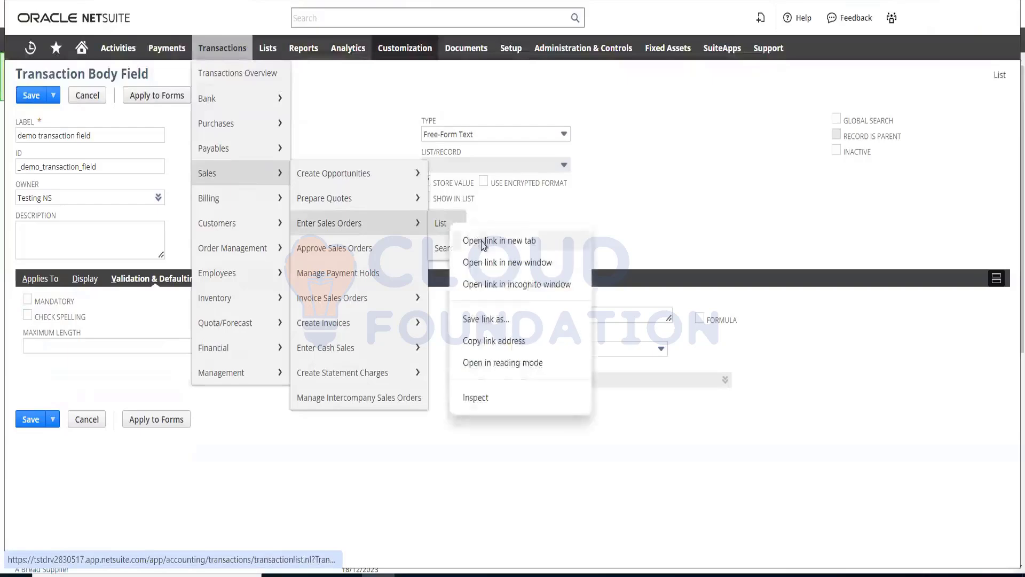
click(477, 233)
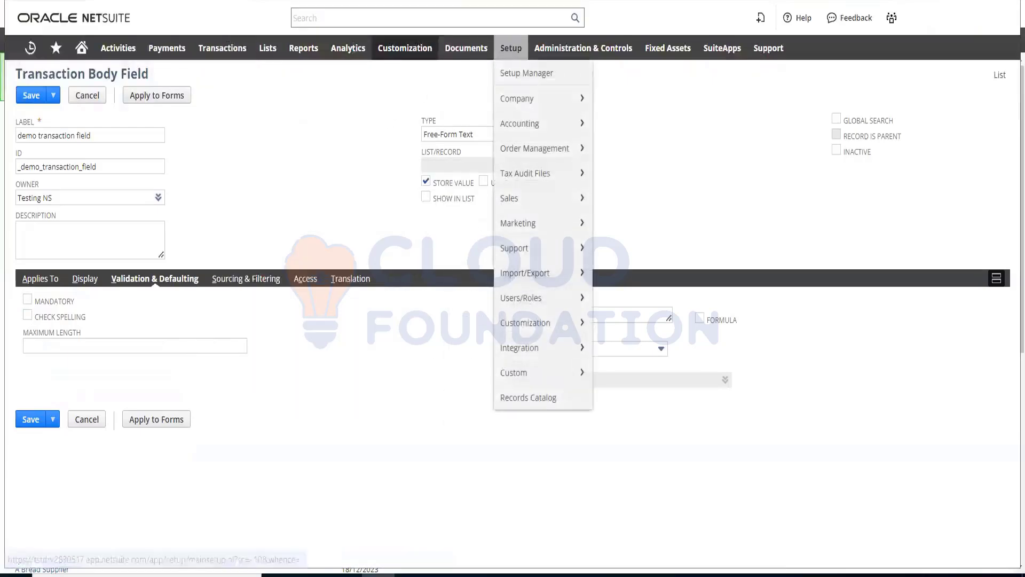
click(514, 1)
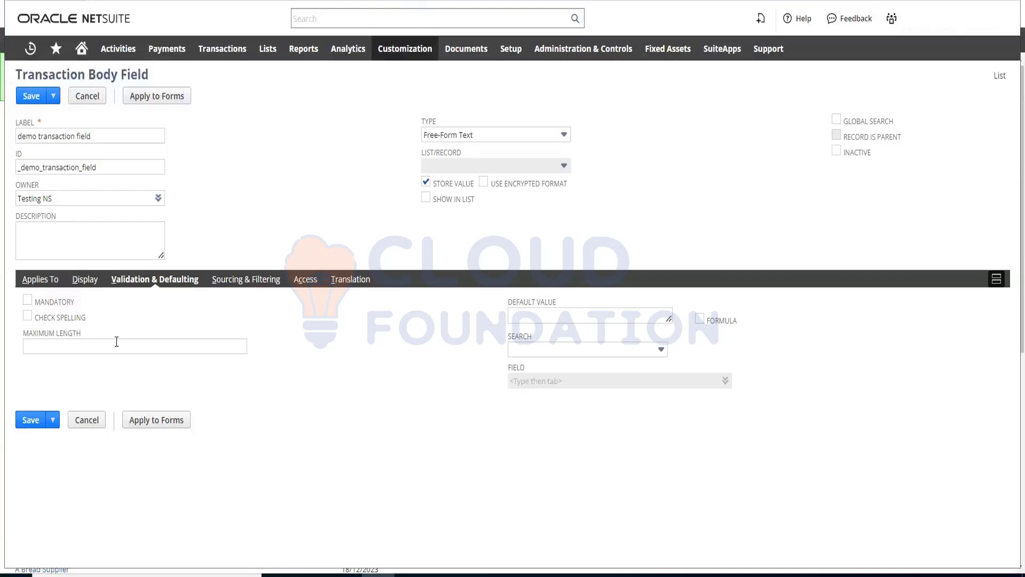
Look through the Source List and Source From choices in the field's sourcing and filtering settings, selecting nothing
click(253, 284)
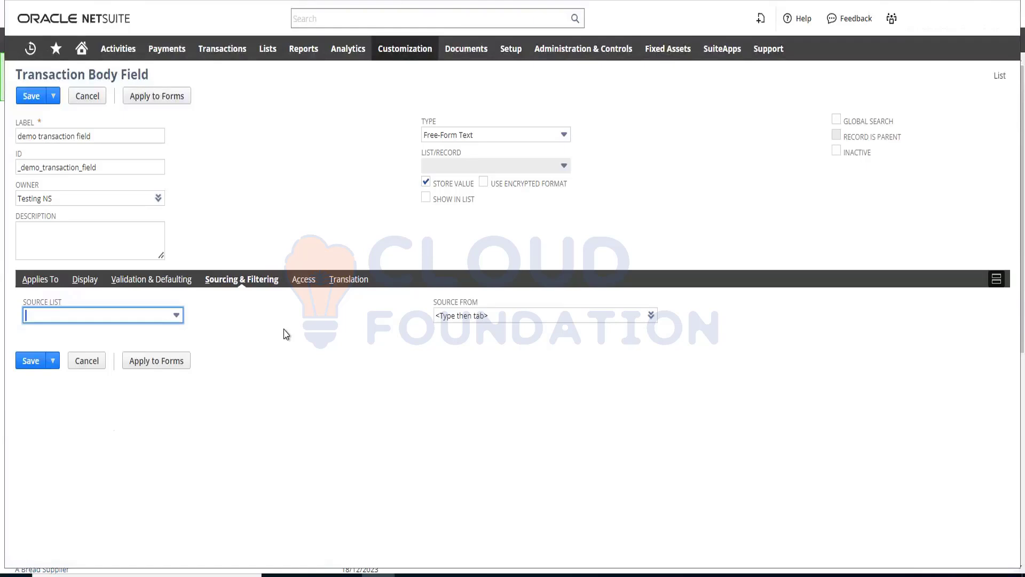
click(171, 316)
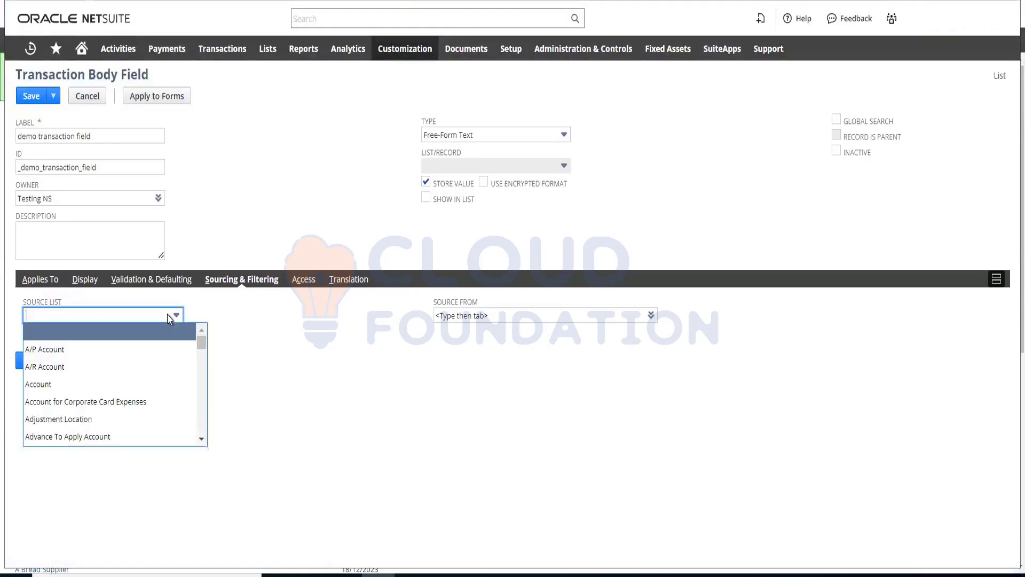
scroll(167, 352, down, 5)
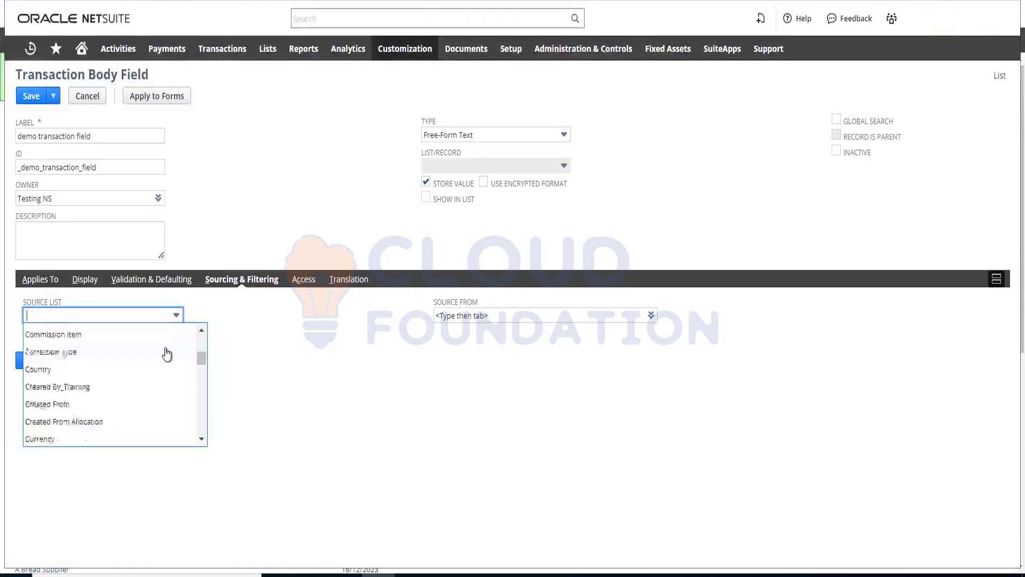
scroll(167, 360, down, 3)
click(651, 316)
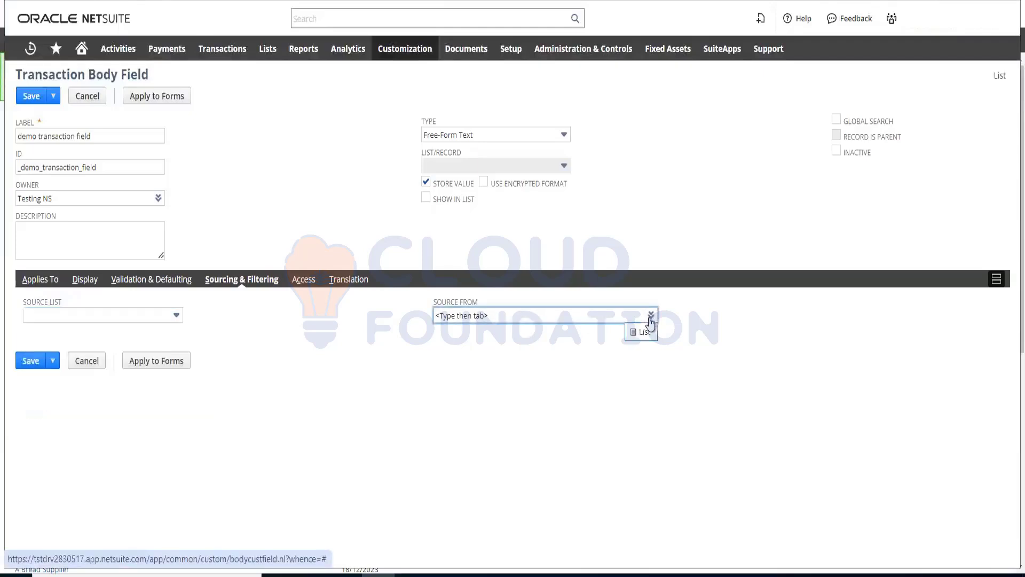
click(639, 334)
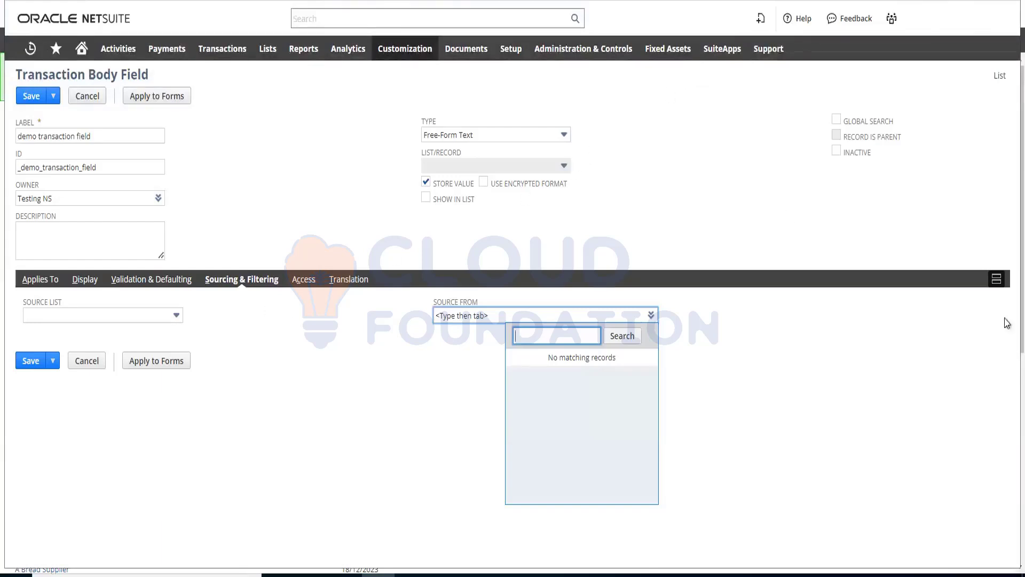
Open the Help Center and enter "sourcing and" as the search text
click(801, 21)
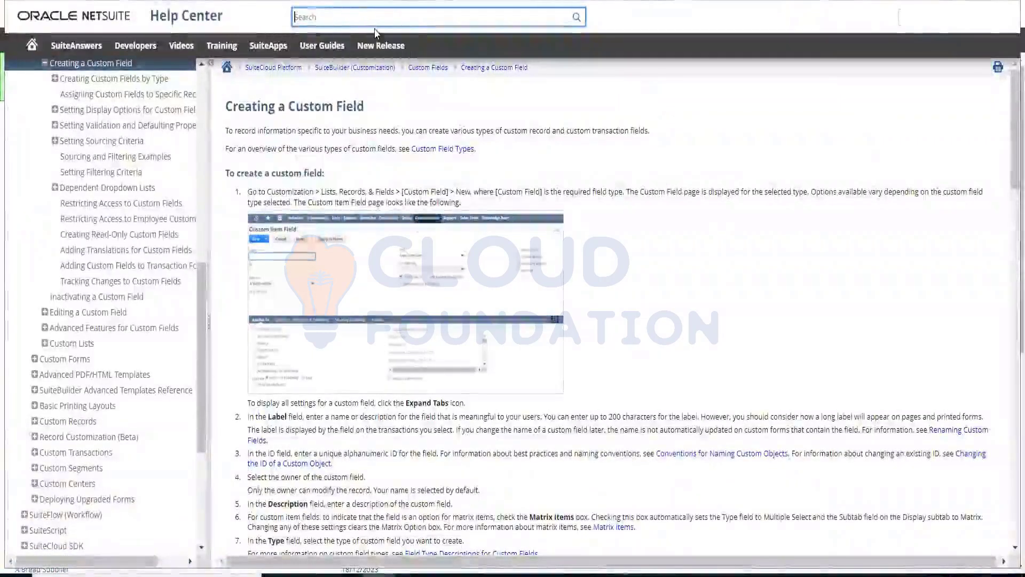
text(s)
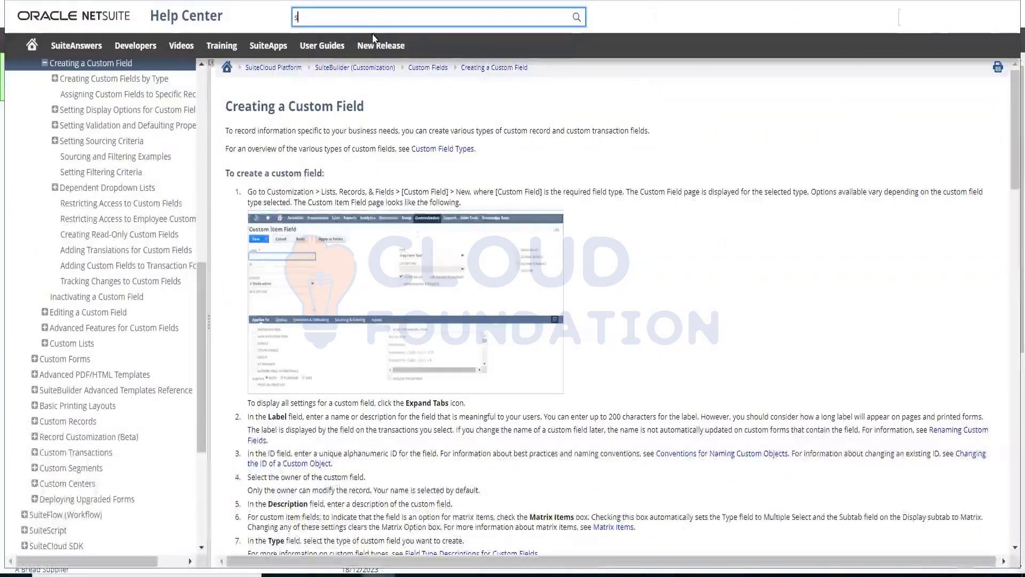
text(our)
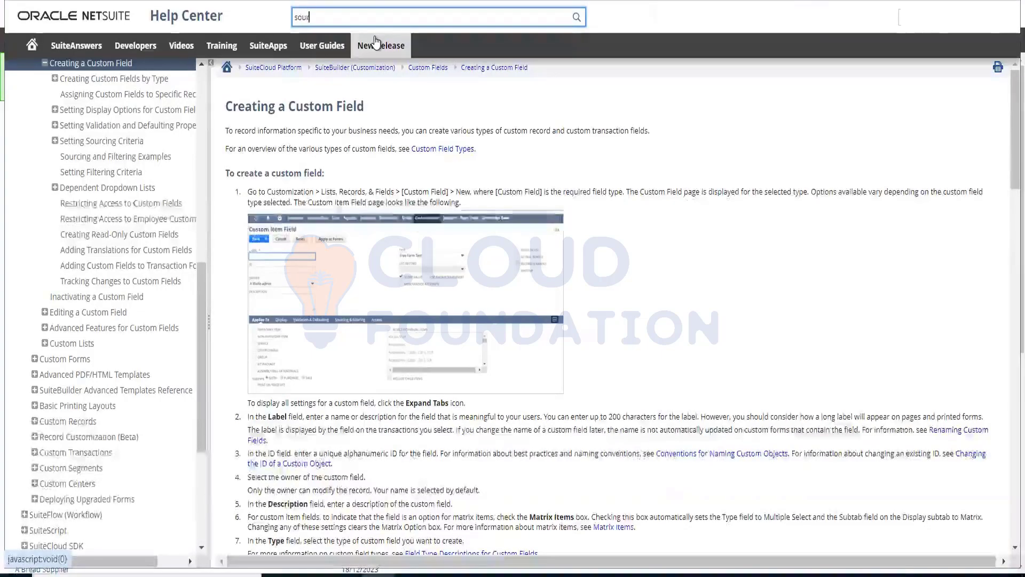
text(cing)
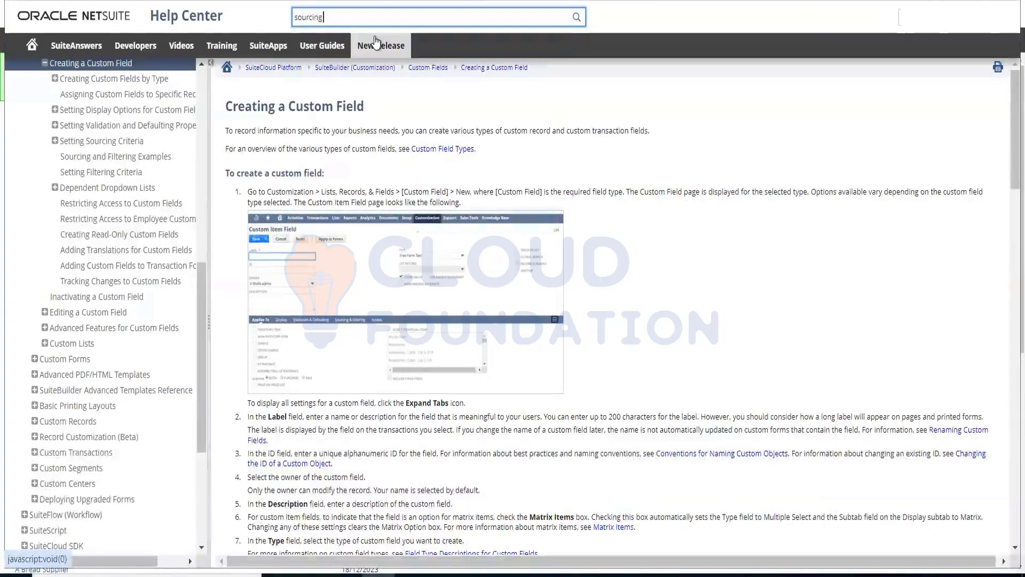
text( and)
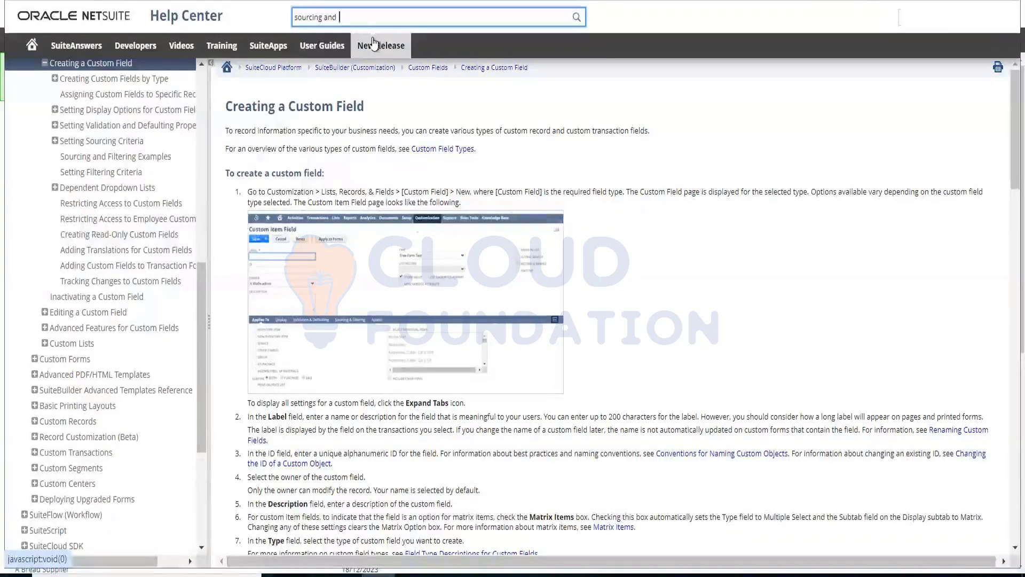
Read the Creating a Custom Field help article from the procedure steps through to its list of related topics
scroll(132, 154, up, 2)
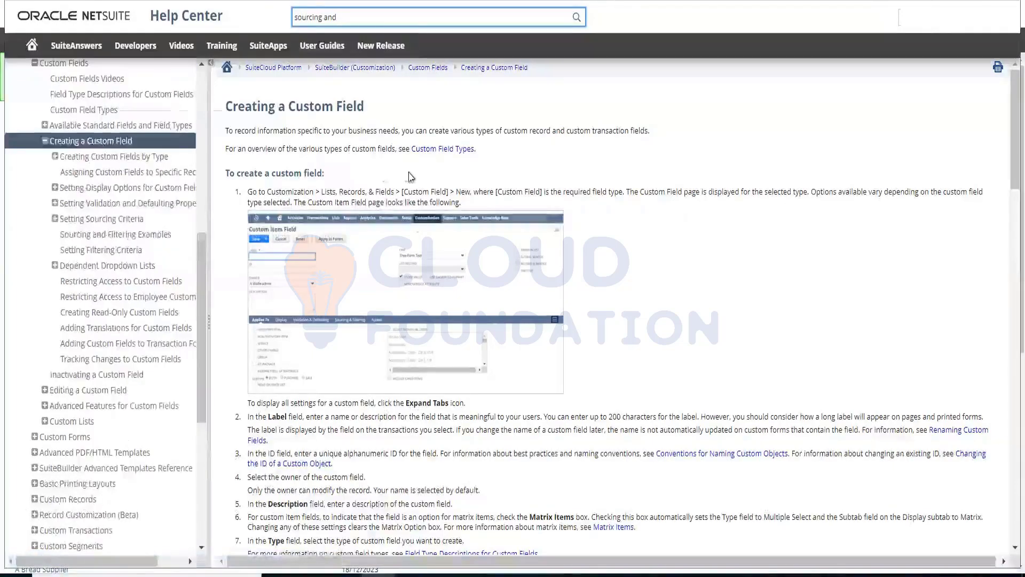
scroll(435, 195, down, 5)
scroll(435, 195, up, 5)
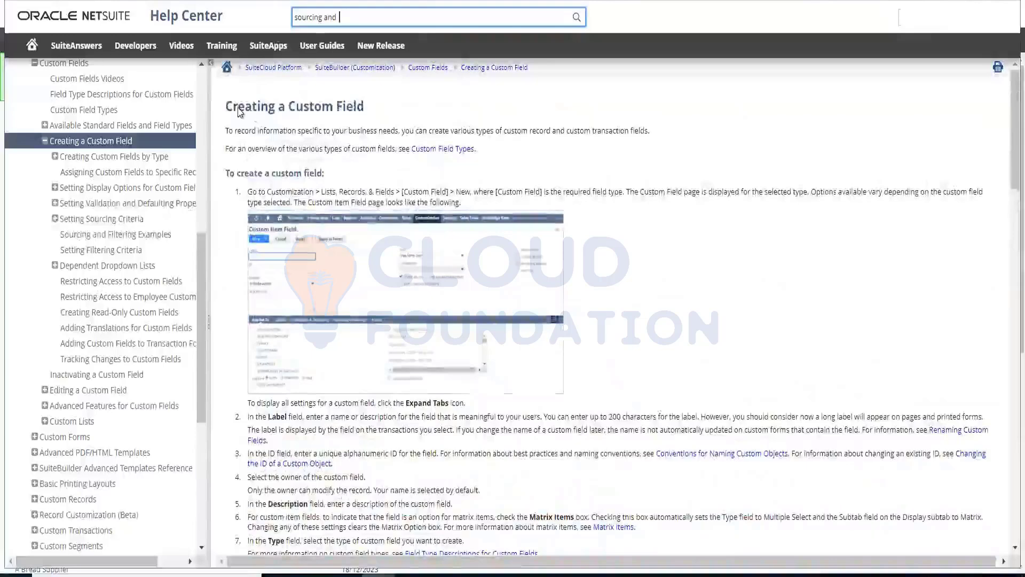
drag(227, 107, 342, 114)
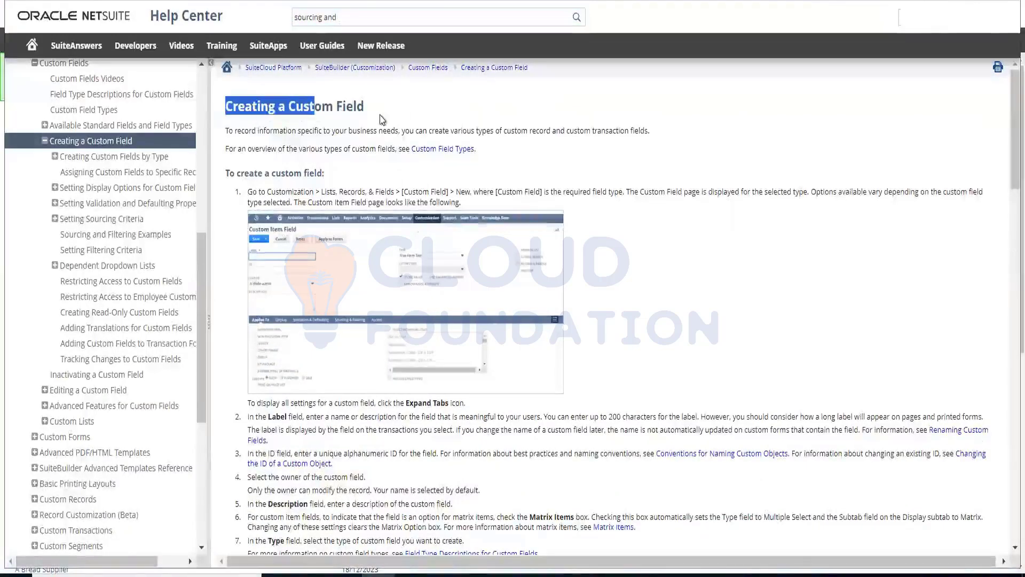
drag(438, 135, 484, 107)
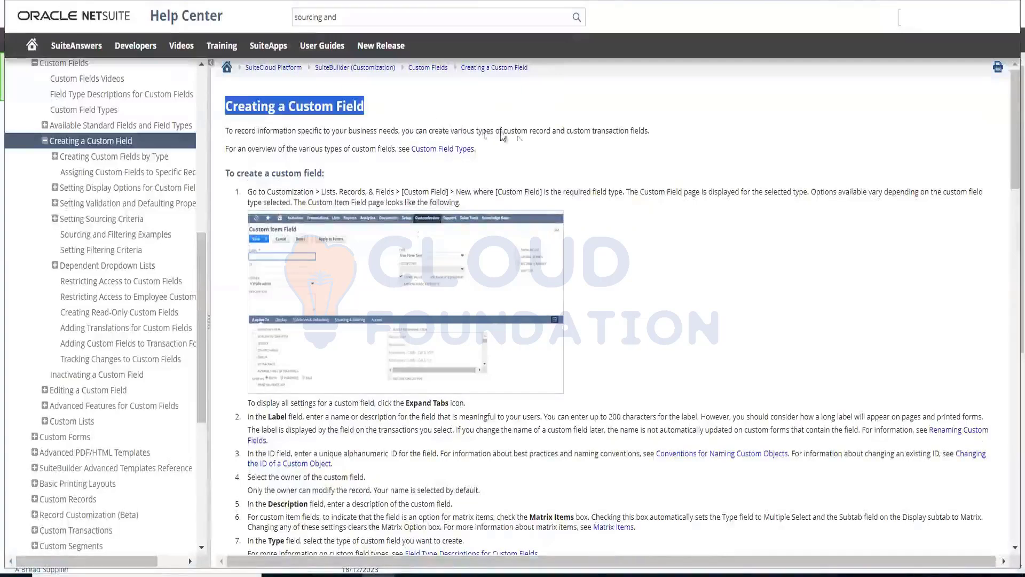
scroll(502, 186, down, 2)
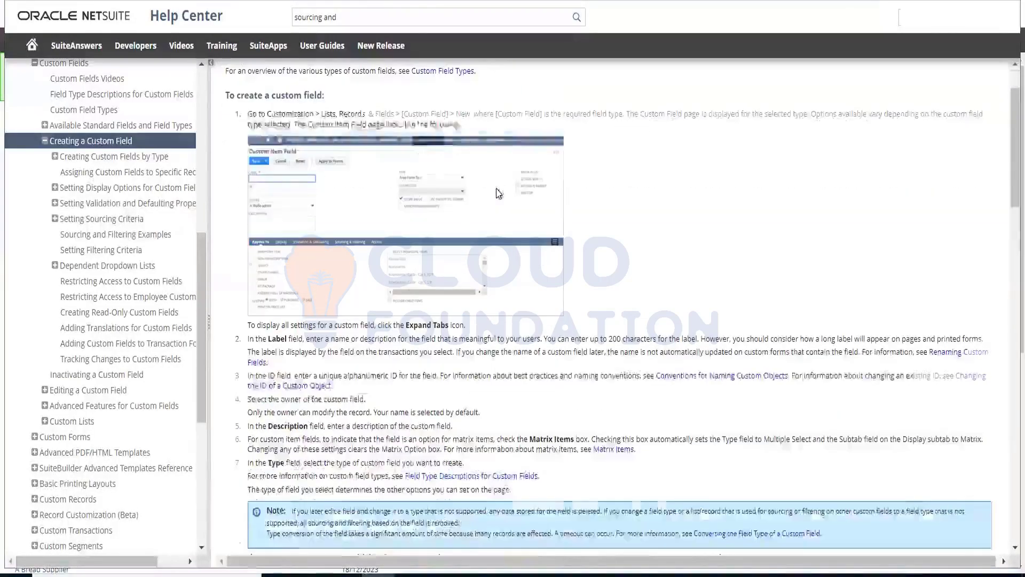
scroll(421, 203, down, 4)
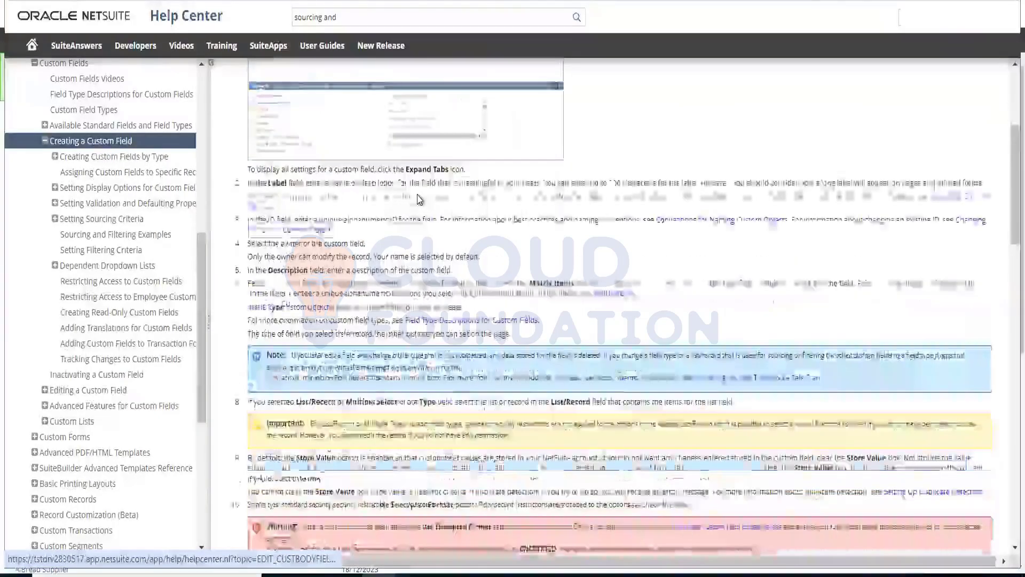
scroll(418, 199, up, 6)
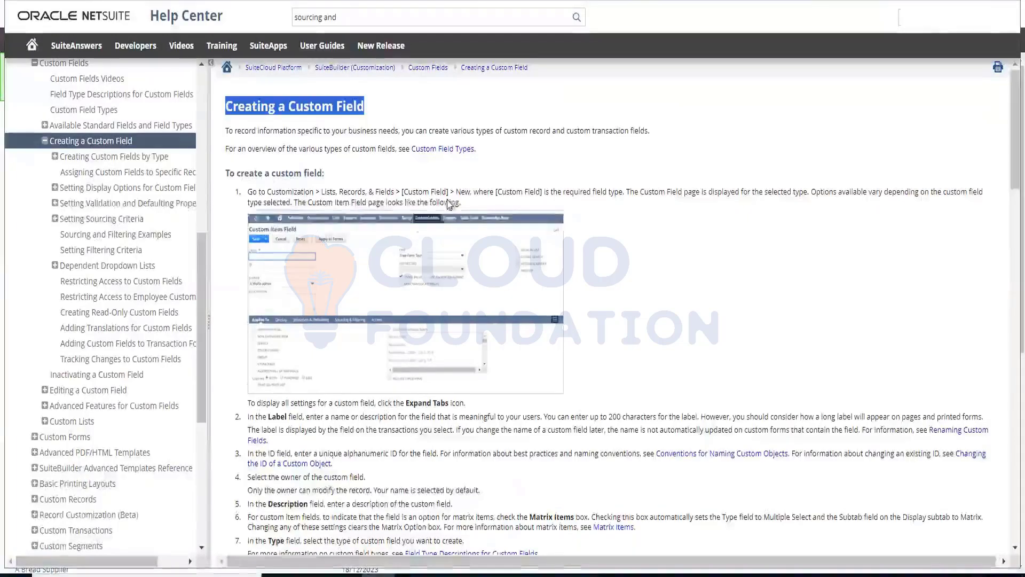
scroll(448, 209, down, 6)
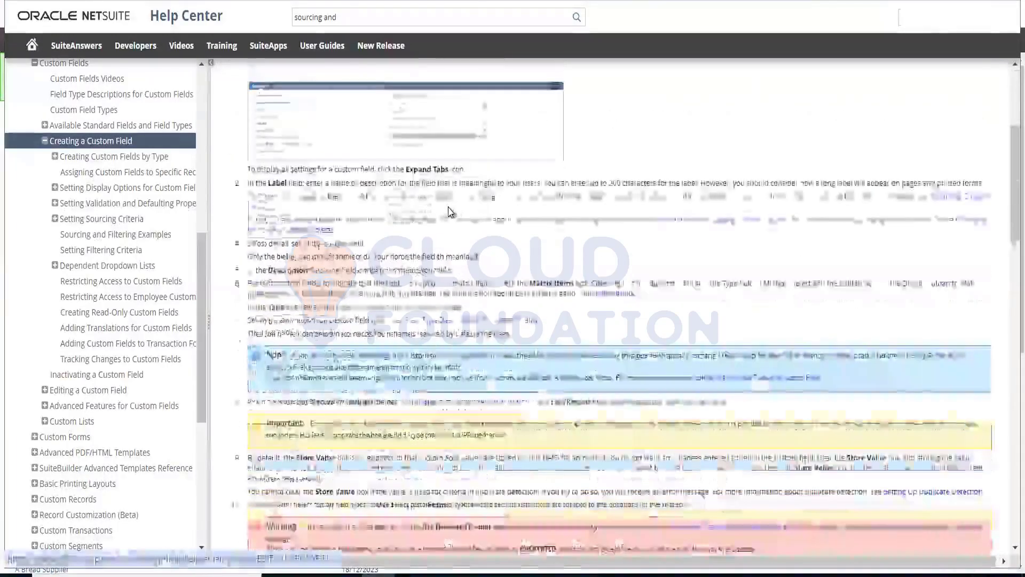
scroll(448, 212, down, 10)
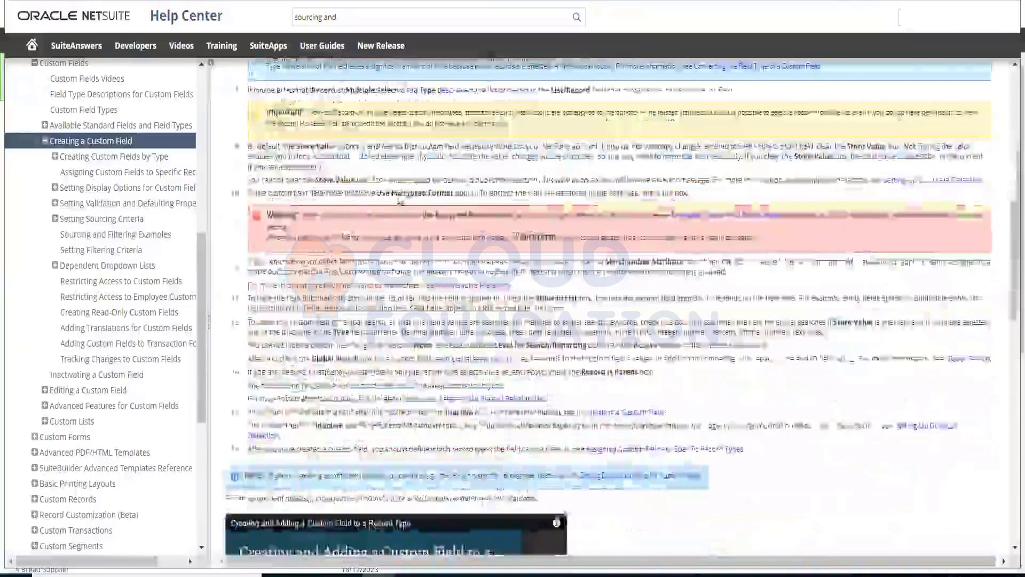
scroll(398, 202, down, 12)
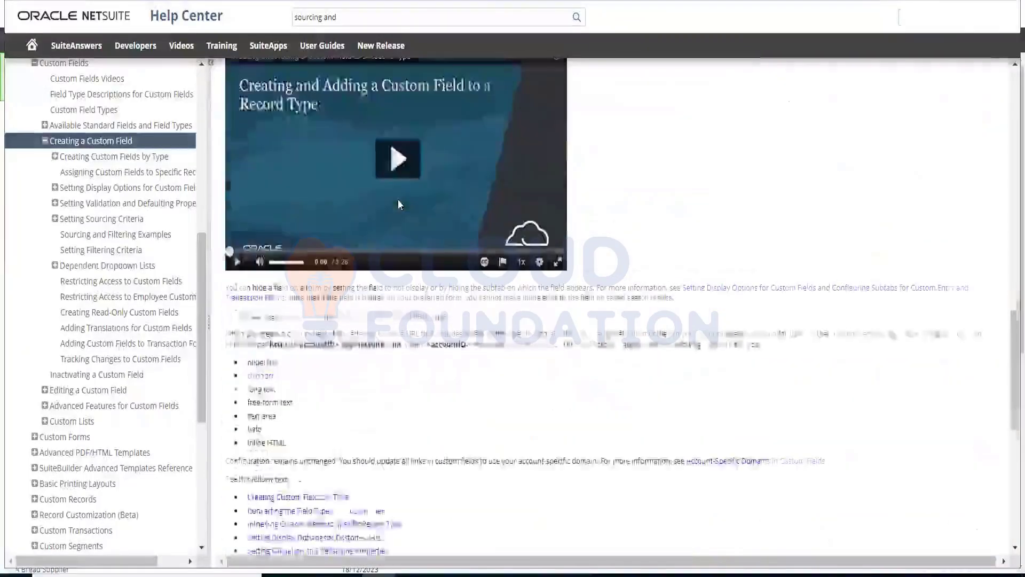
scroll(418, 258, down, 2)
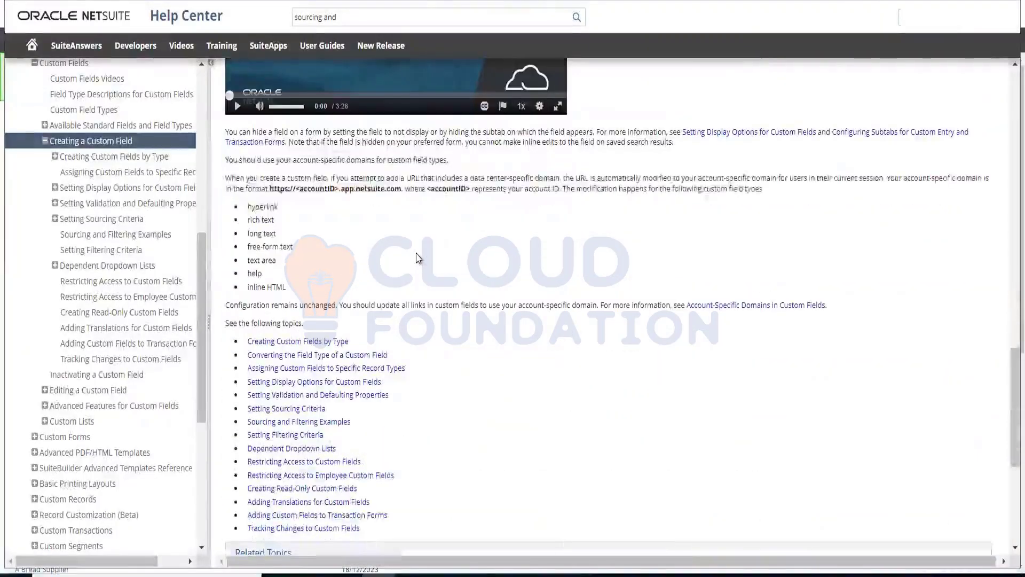
scroll(418, 258, down, 2)
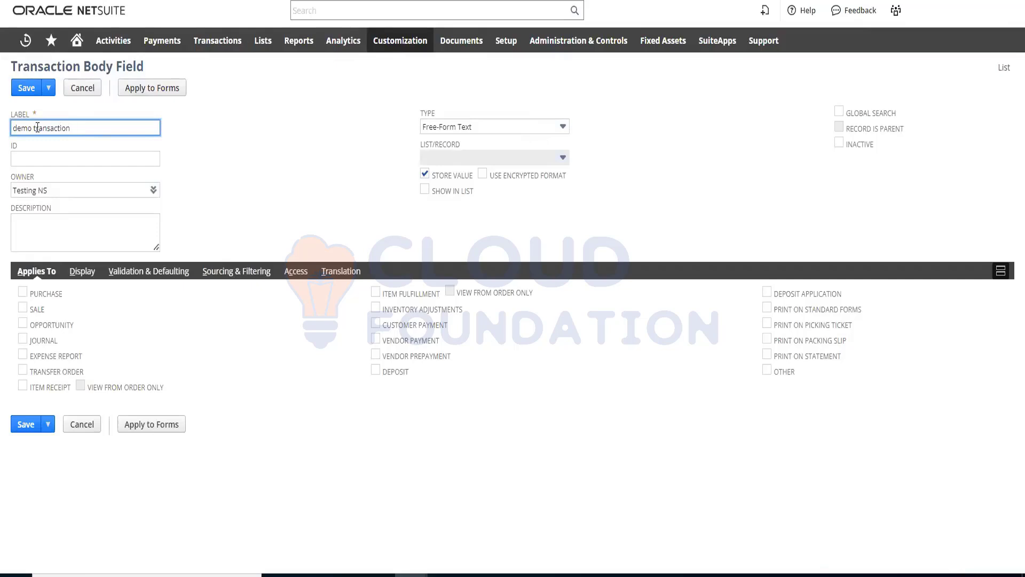
Reuse the label demo transaction as the new body field's ID, edited to read __demo_transaction with underscores
drag(70, 128, 12, 127)
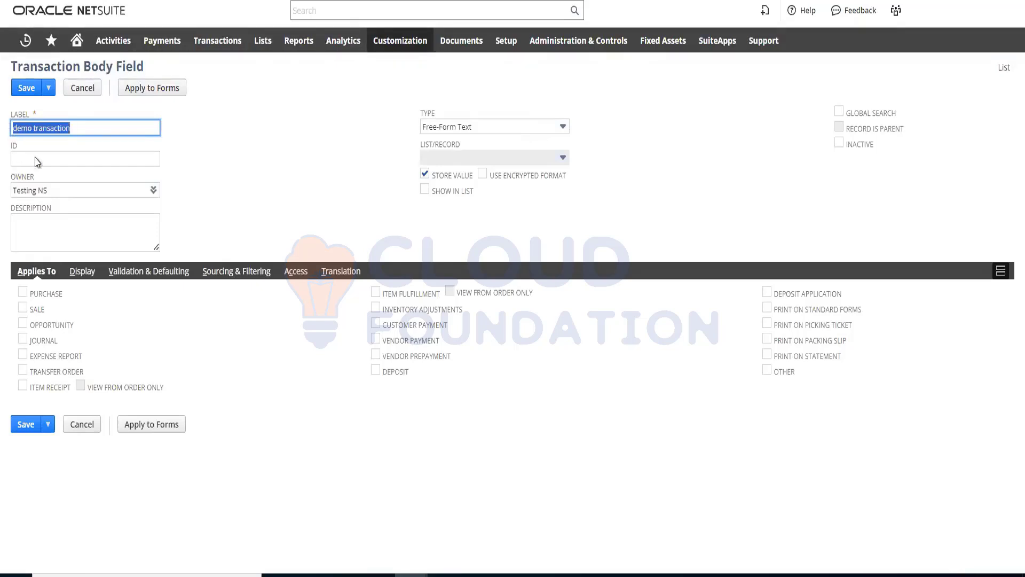
click(78, 158)
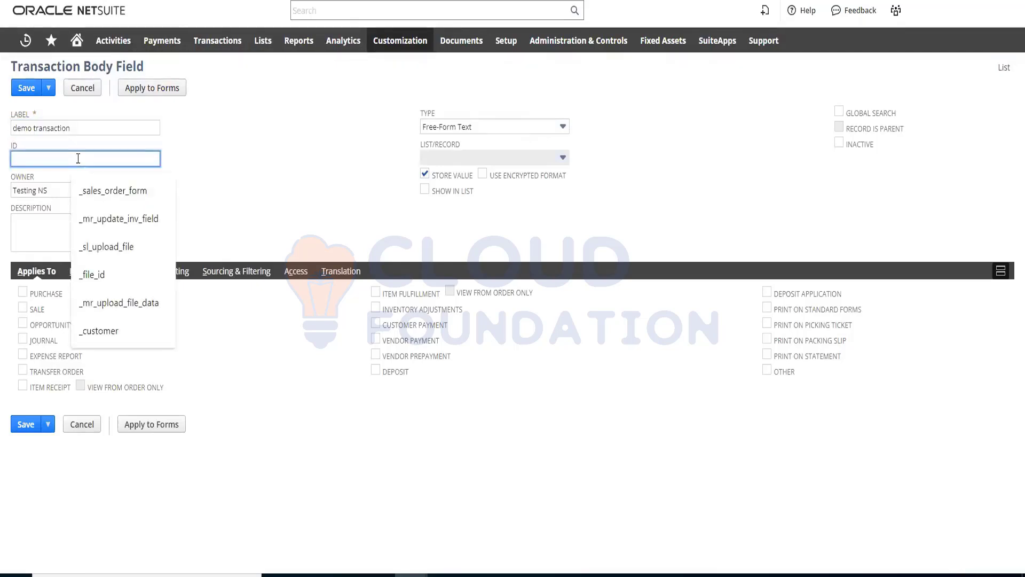
text(demo transaction)
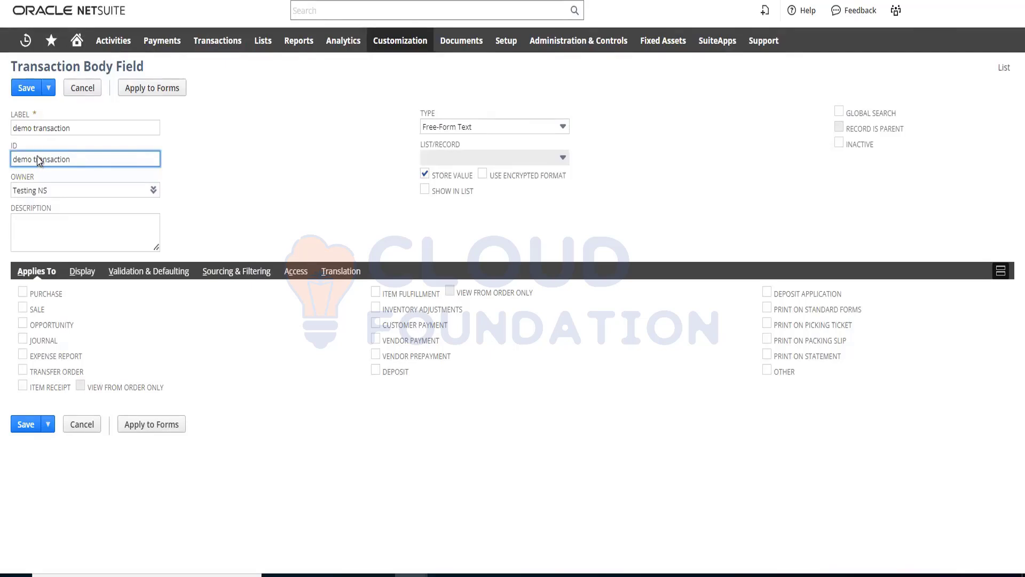
text(_)
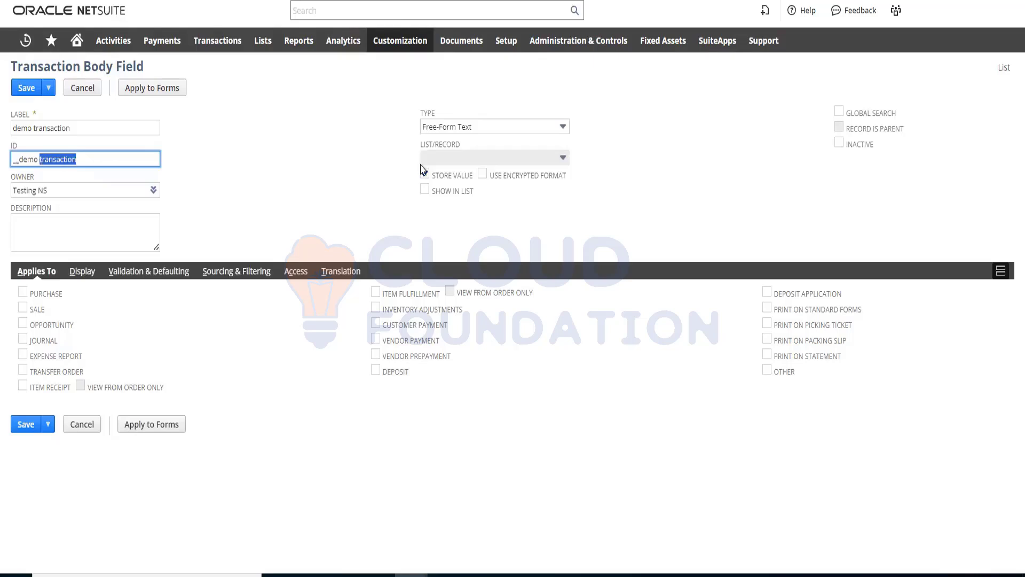
key(Left)
key(BackSpace)
text(_)
Apply the demo transaction field to Sale transactions and set its display subtab to Main
click(23, 307)
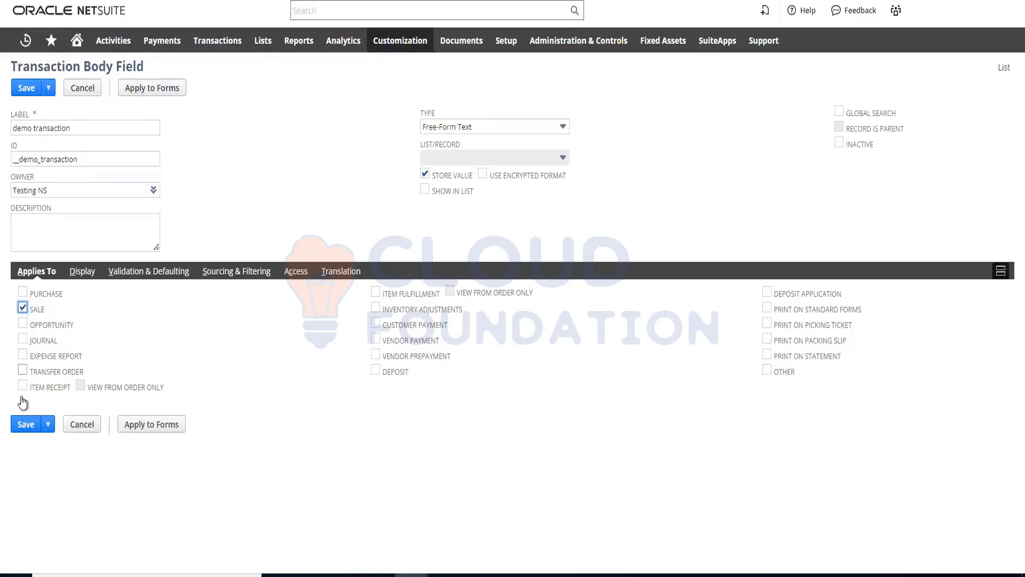
click(82, 272)
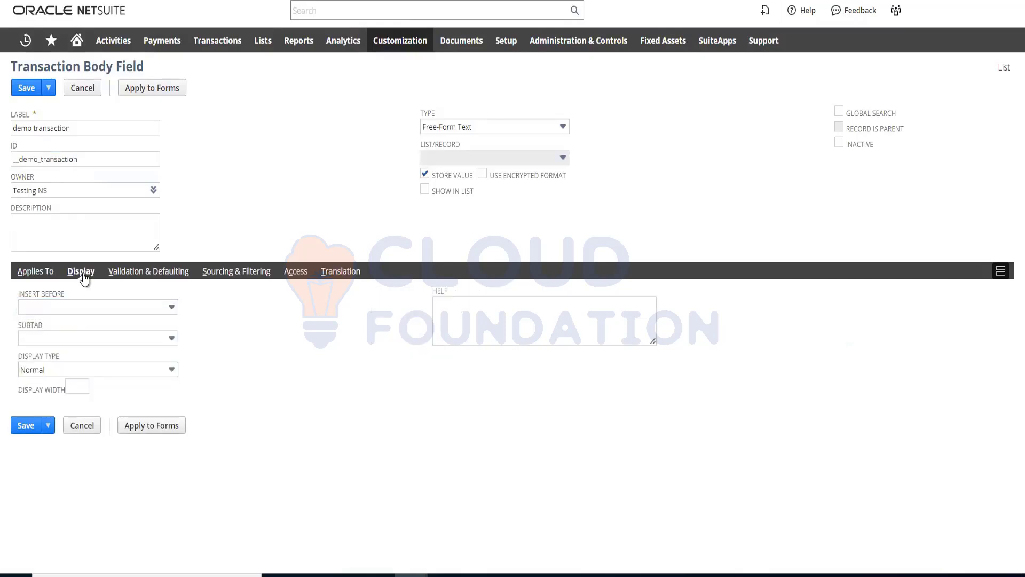
click(128, 348)
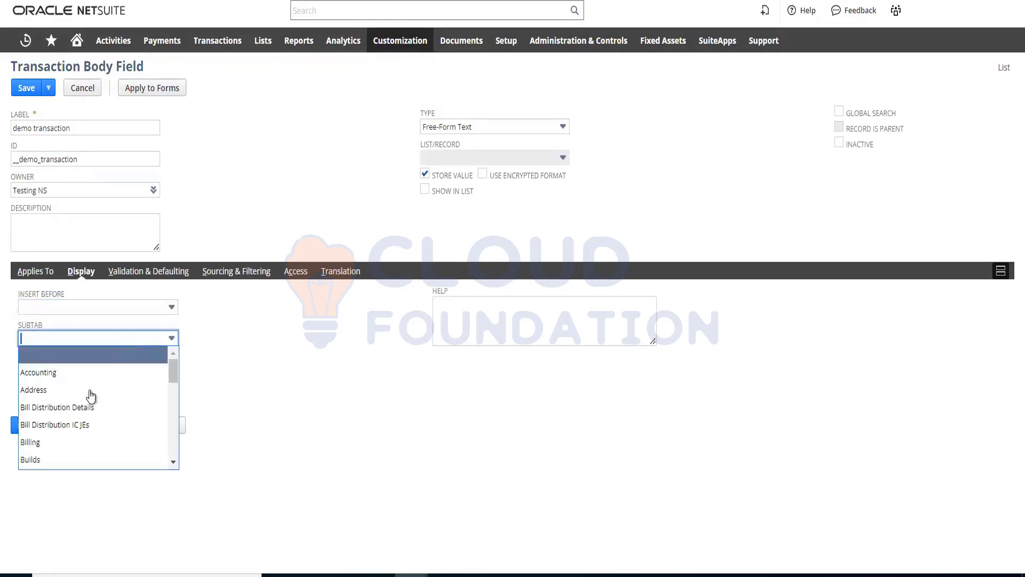
scroll(103, 409, down, 10)
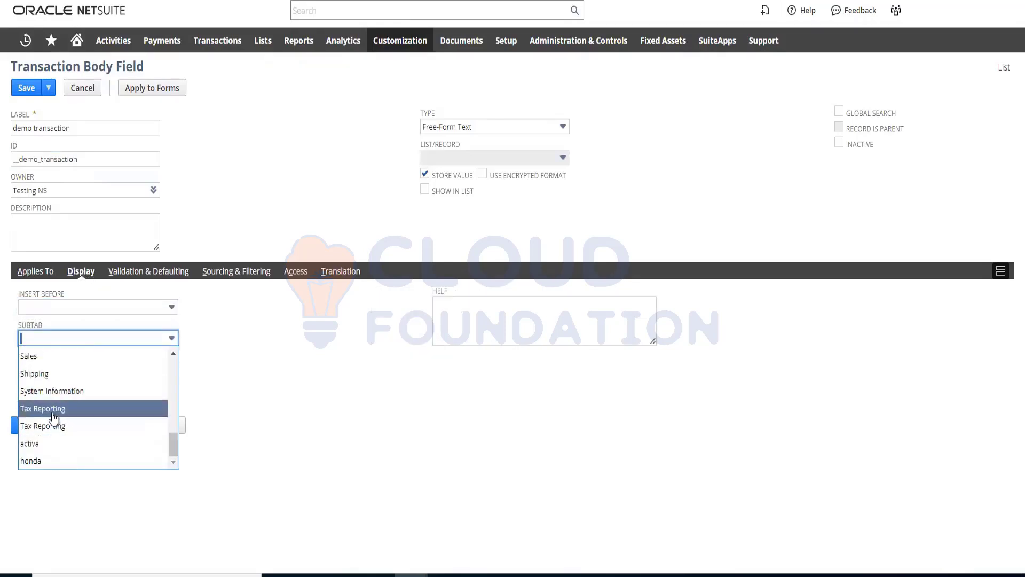
scroll(53, 415, up, 2)
scroll(53, 415, up, 3)
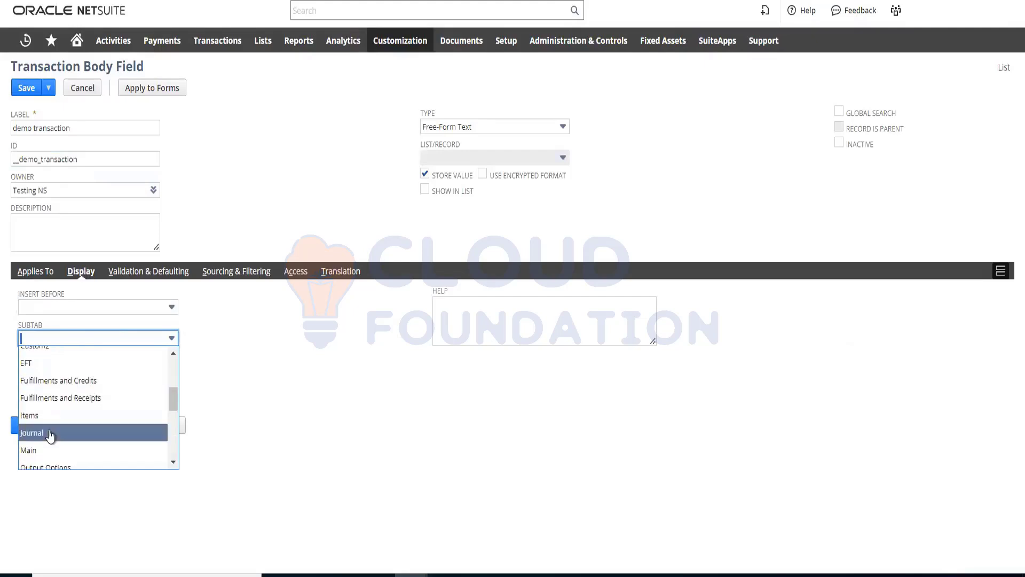
click(39, 452)
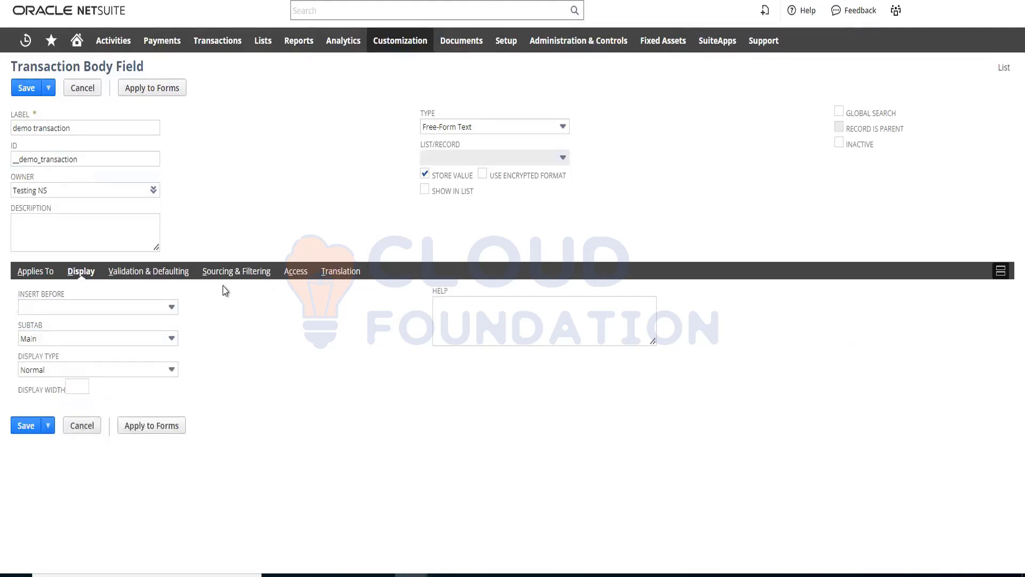
click(297, 273)
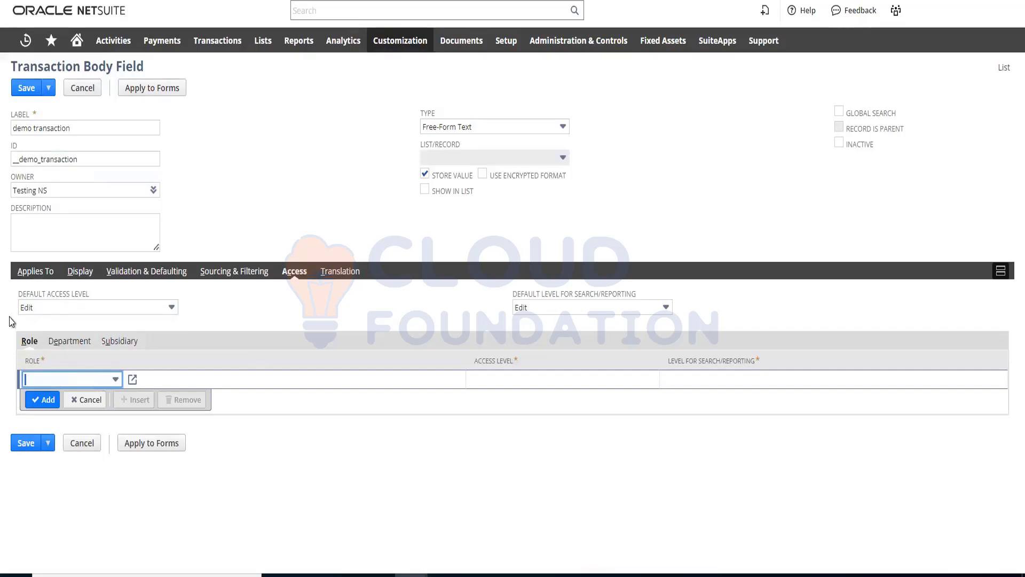
click(35, 271)
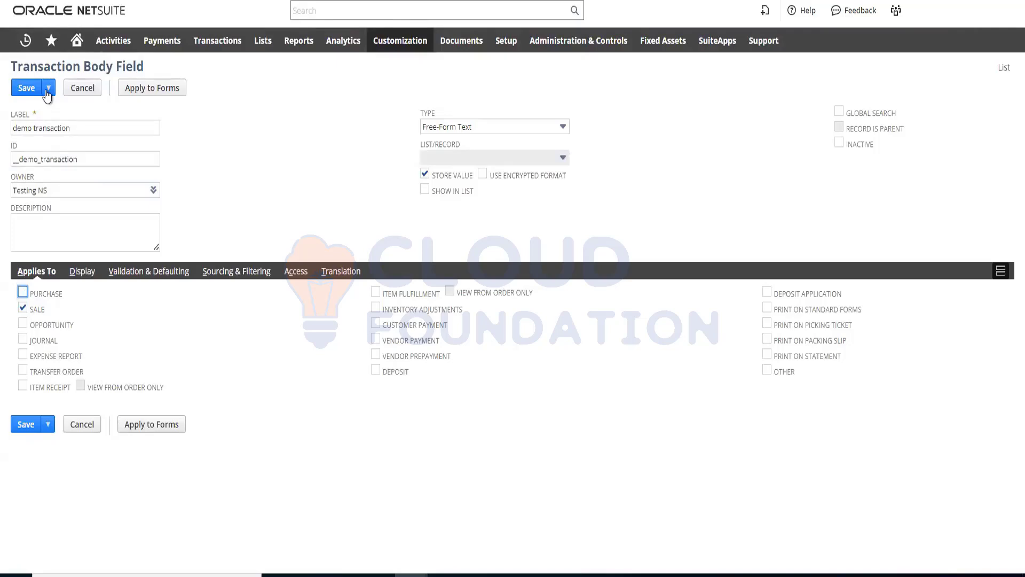
Save the demo transaction body field and open the settings for applying it to forms
mouse_move(46, 87)
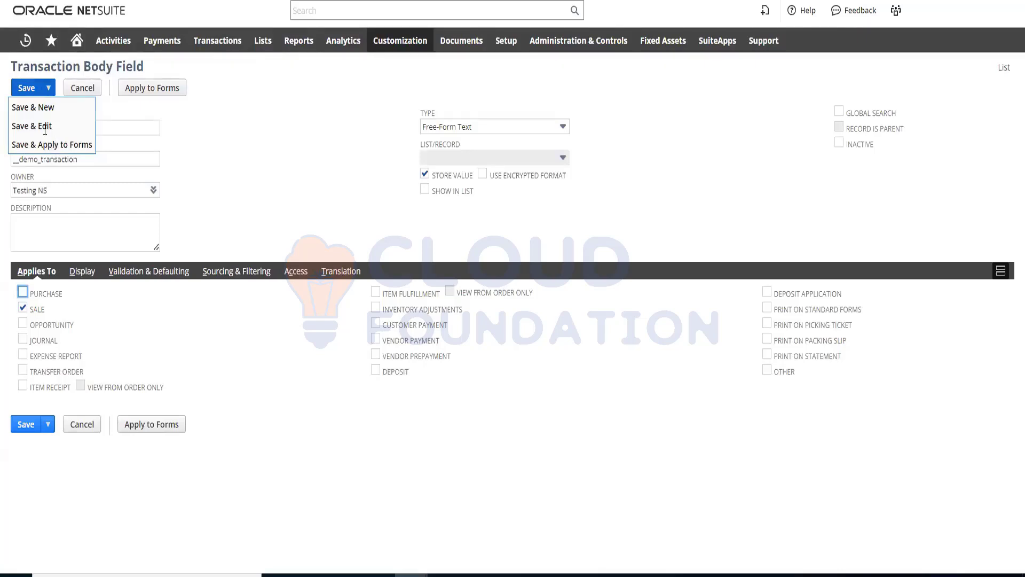
click(45, 128)
click(47, 90)
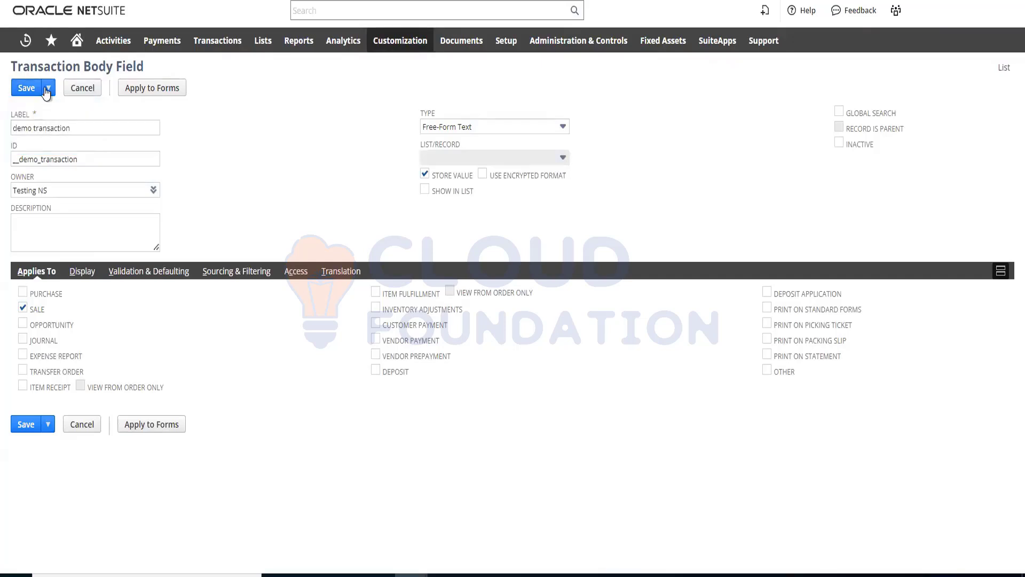
click(63, 143)
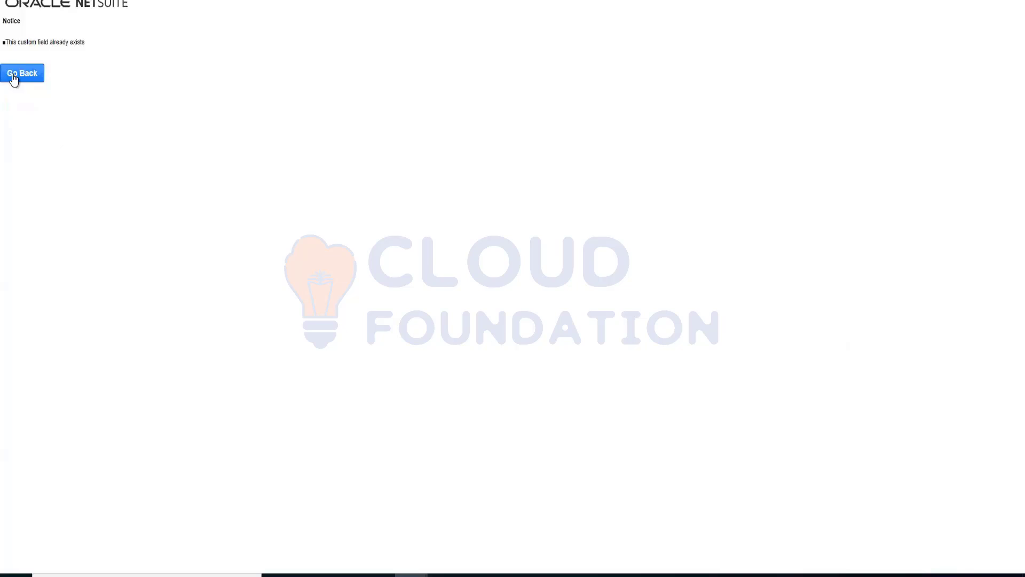
click(29, 79)
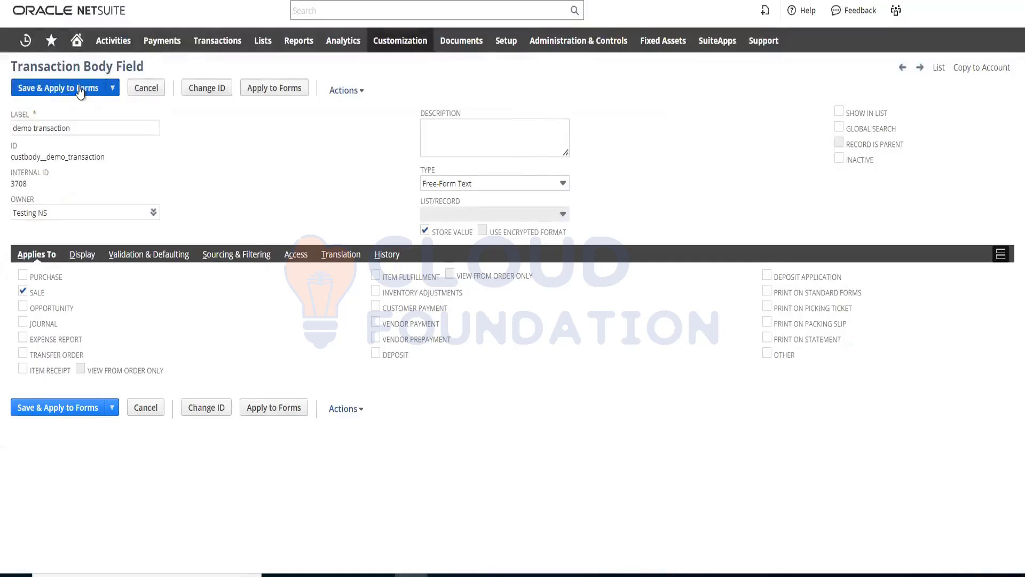
click(80, 90)
click(570, 73)
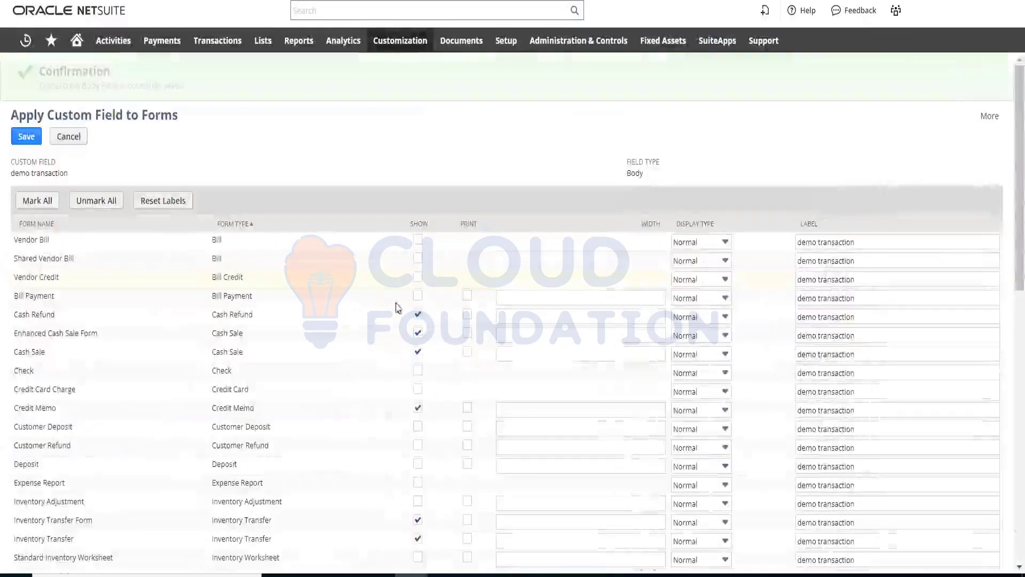
Review the list of transaction forms and mark the demo transaction field for all of them
scroll(356, 322, down, 2)
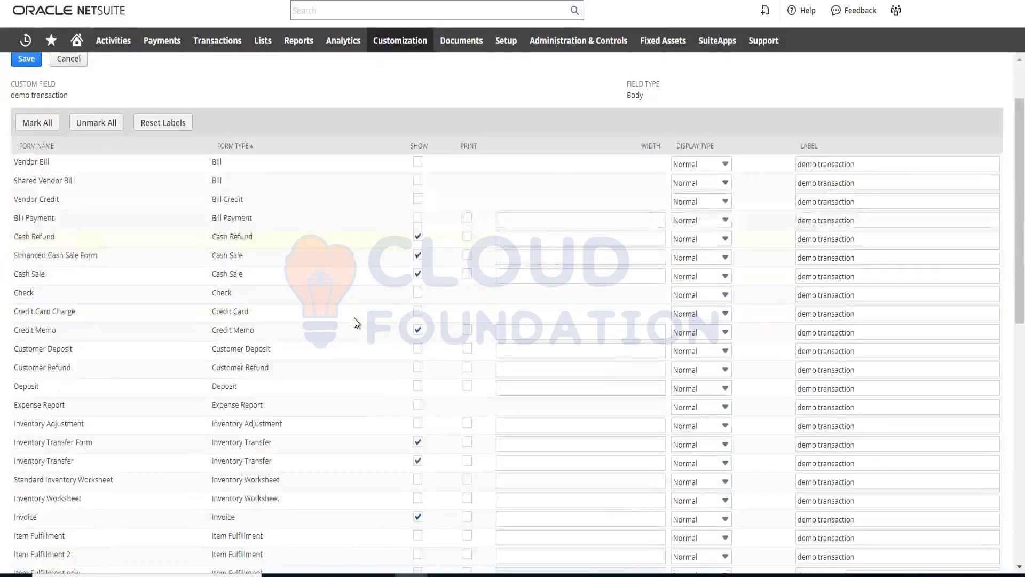
scroll(357, 322, down, 6)
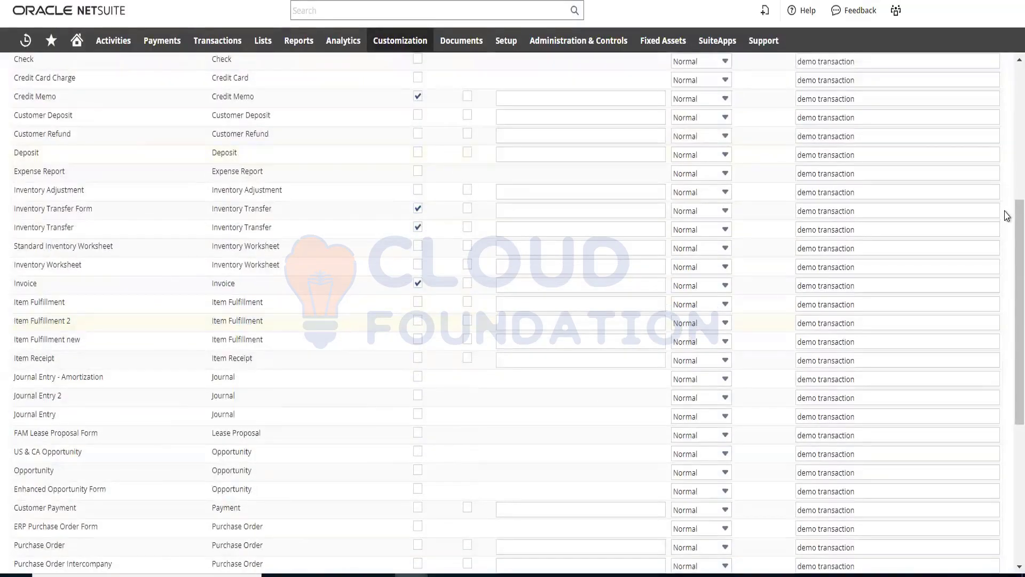
scroll(165, 288, up, 8)
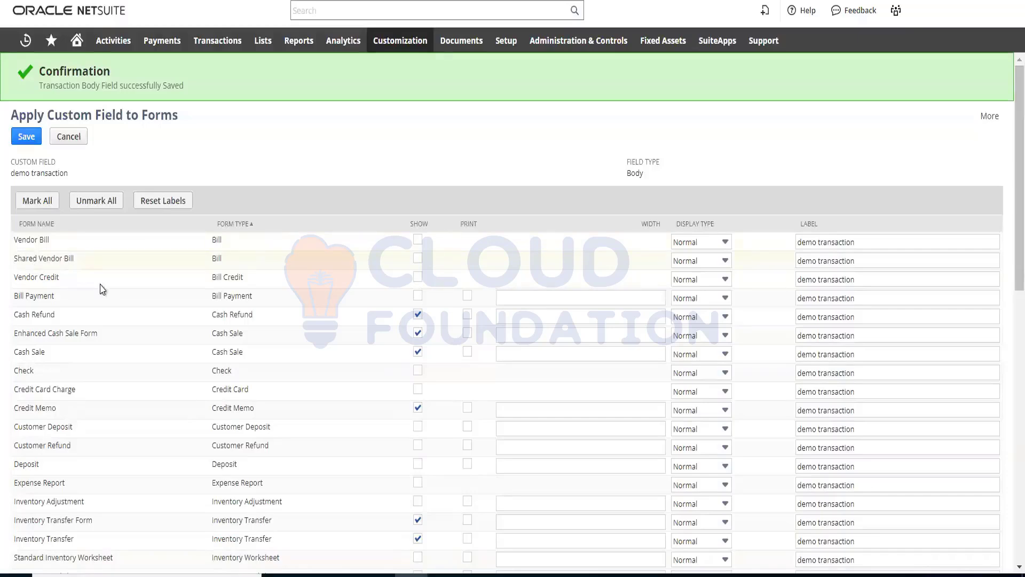
scroll(99, 264, down, 3)
scroll(106, 273, down, 9)
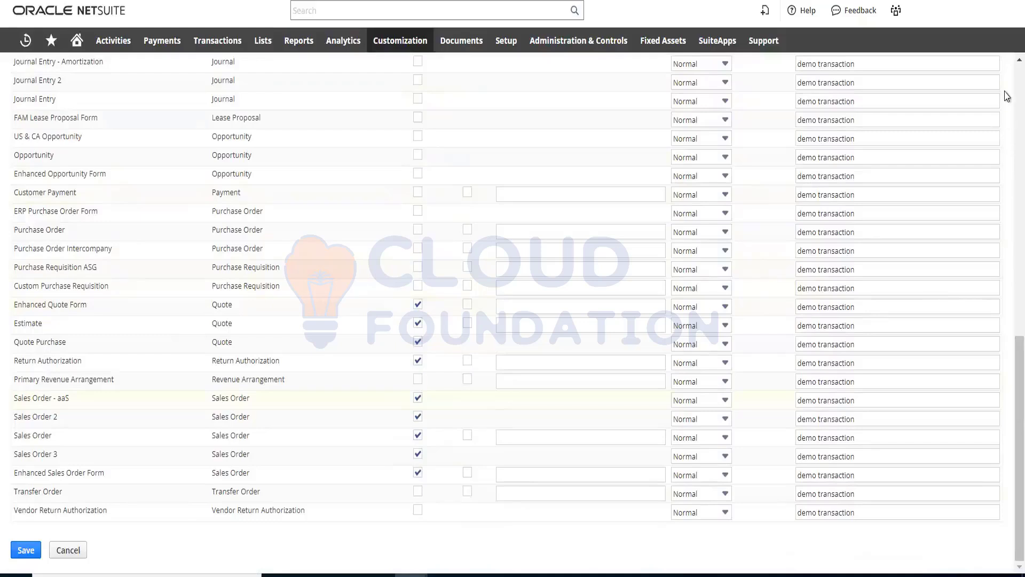
drag(1018, 363, 1019, 90)
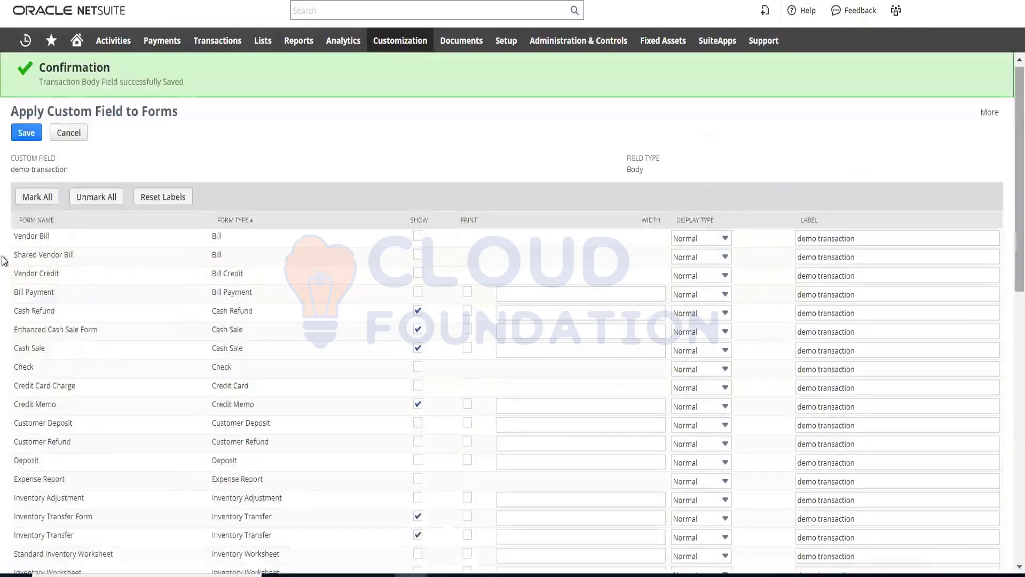
click(35, 197)
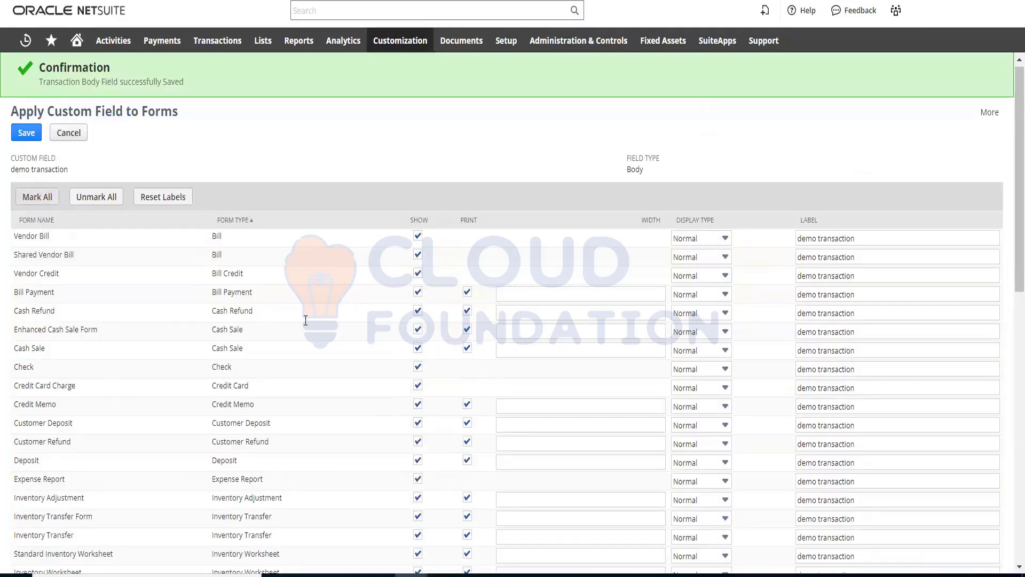
scroll(209, 283, down, 15)
scroll(210, 271, up, 15)
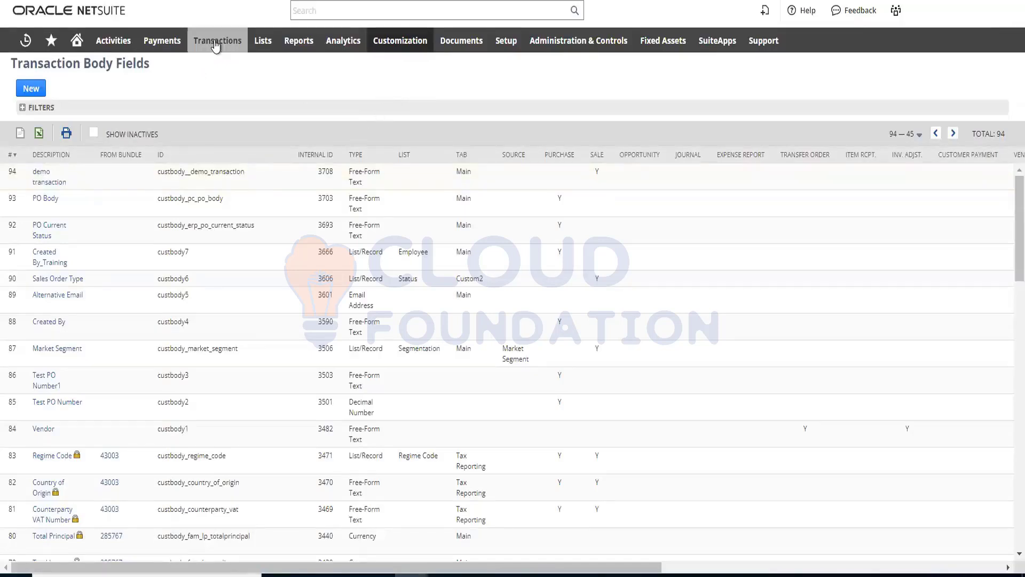
Start entering a new sales order from the sales transactions
mouse_move(216, 46)
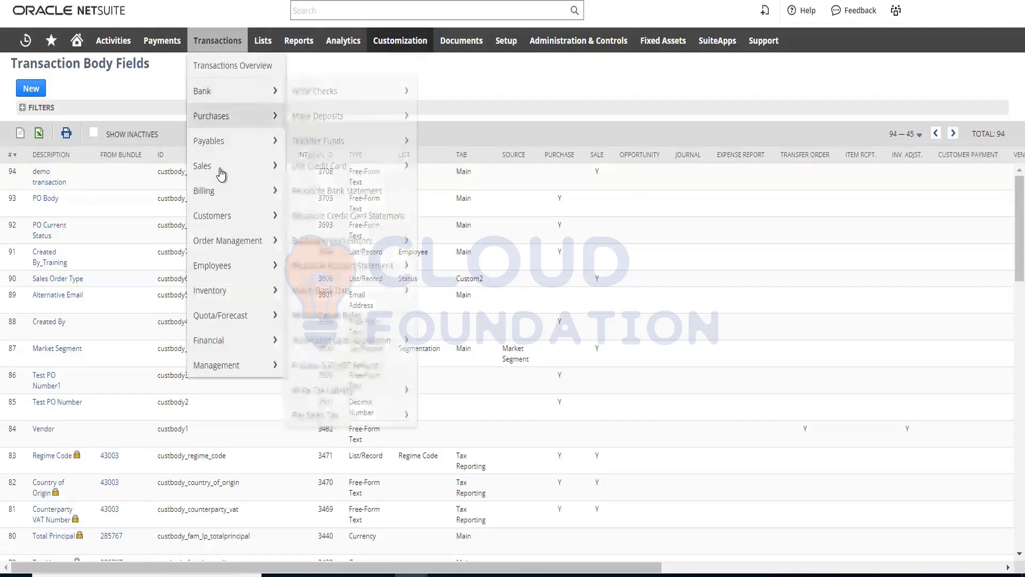
mouse_move(205, 173)
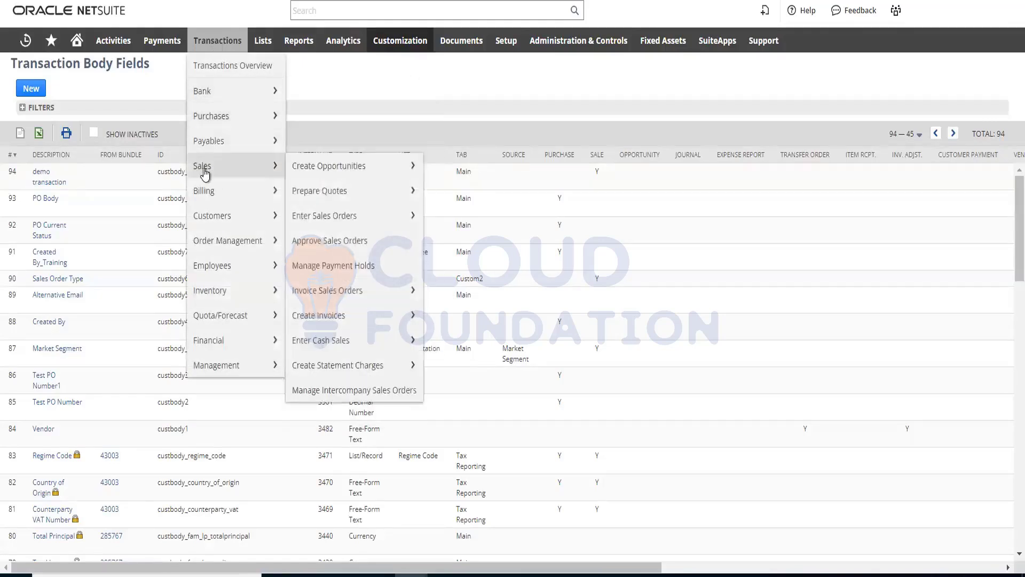
click(321, 217)
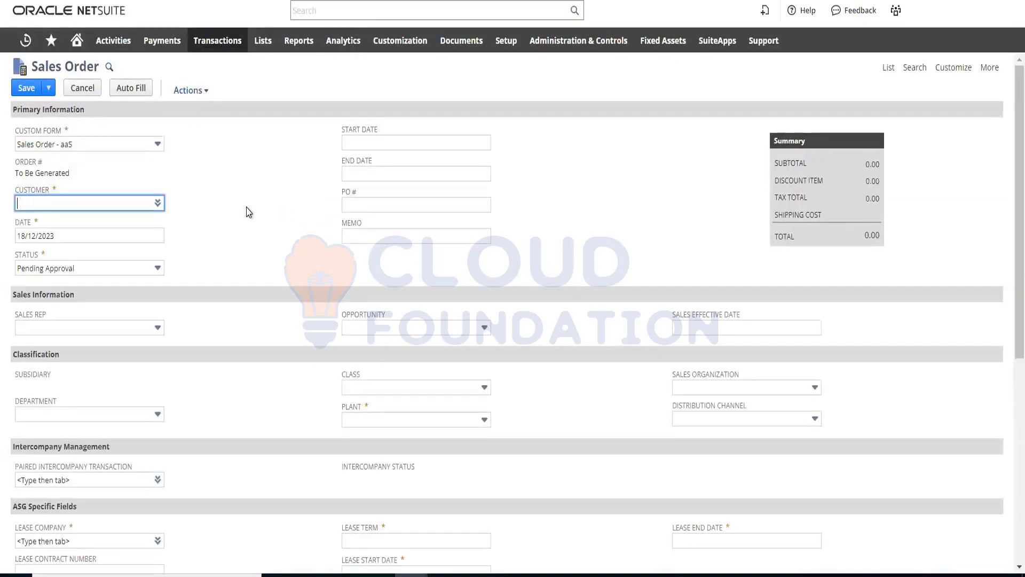
Look through the blank sales order form to check where the demo transaction field is placed
scroll(248, 210, down, 3)
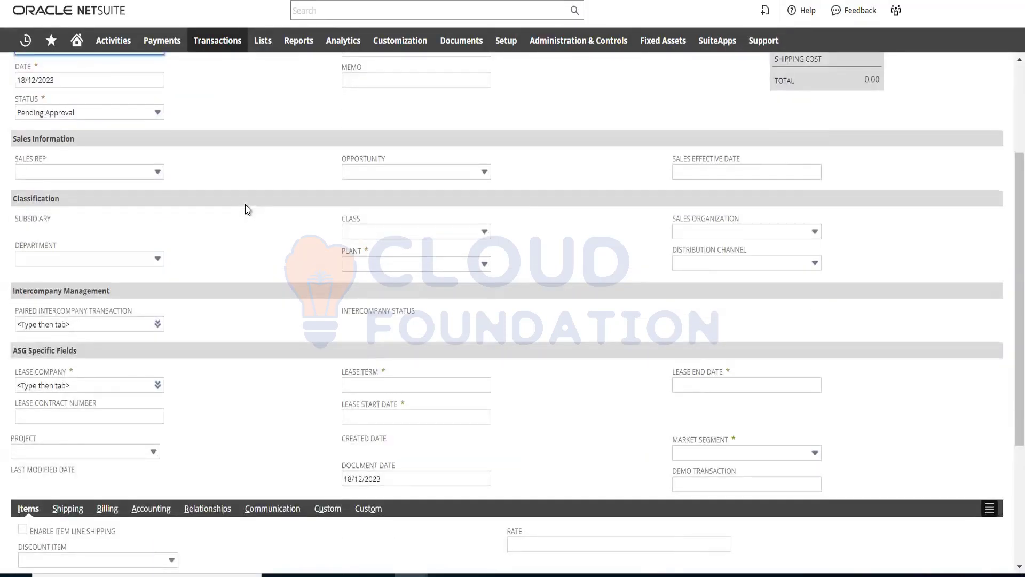
scroll(248, 210, up, 3)
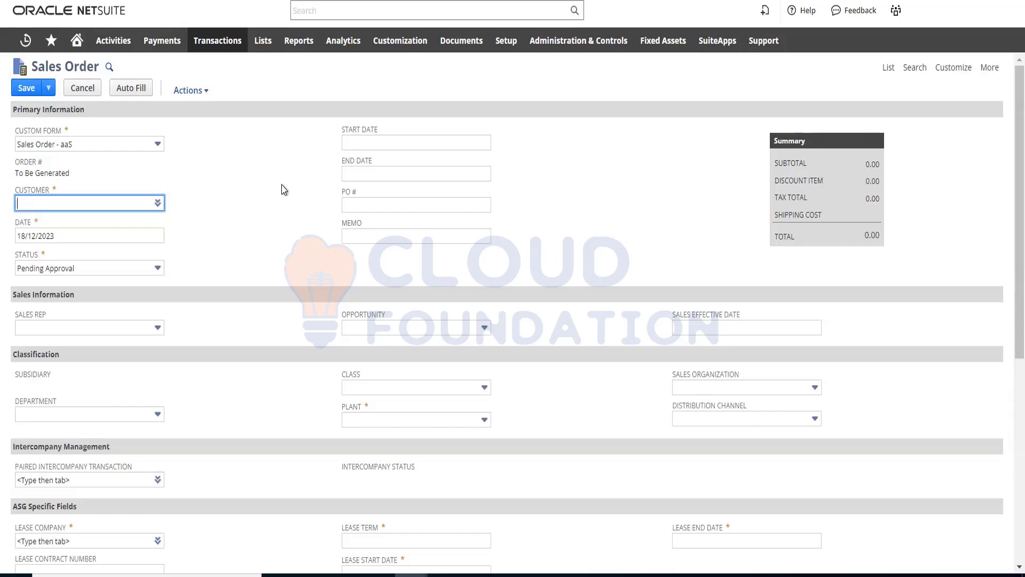
scroll(283, 190, down, 2)
scroll(284, 191, down, 3)
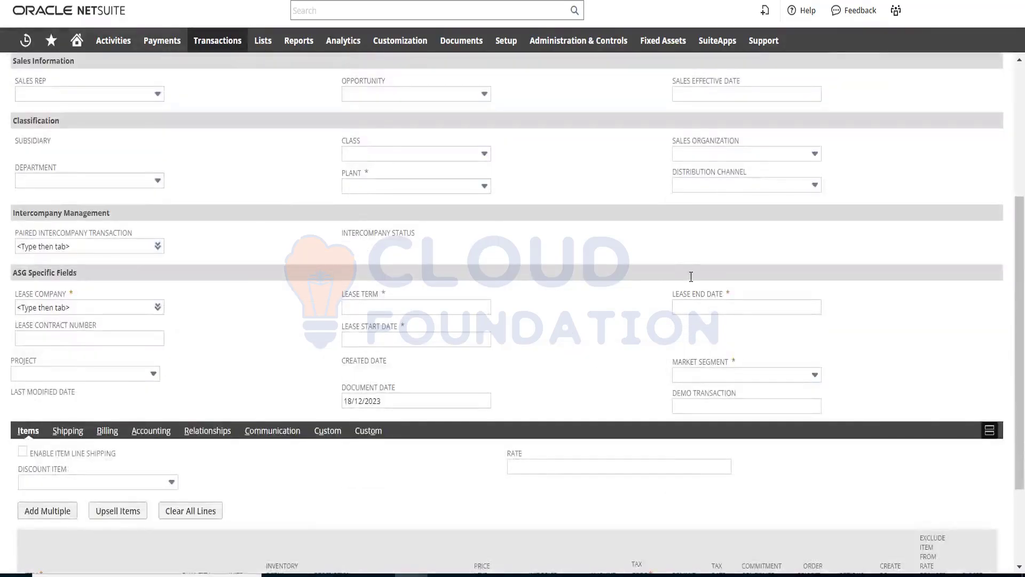
scroll(691, 276, down, 3)
click(731, 278)
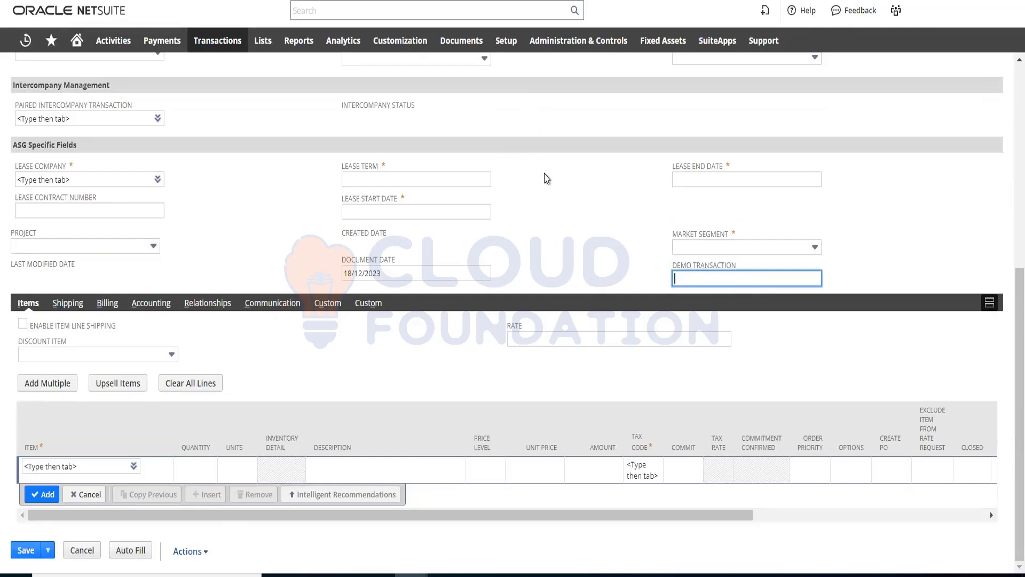
scroll(578, 209, up, 1)
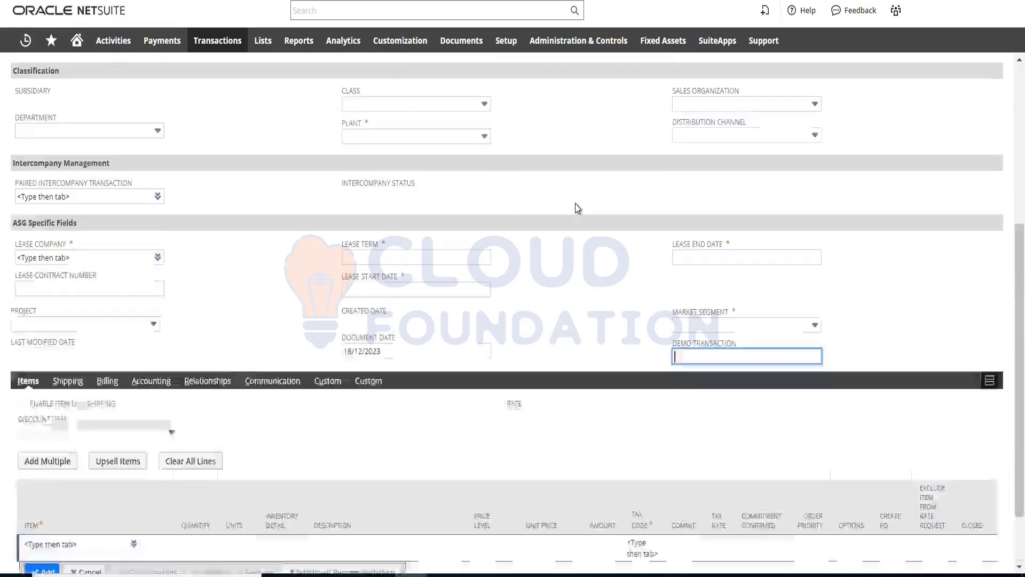
scroll(578, 208, up, 2)
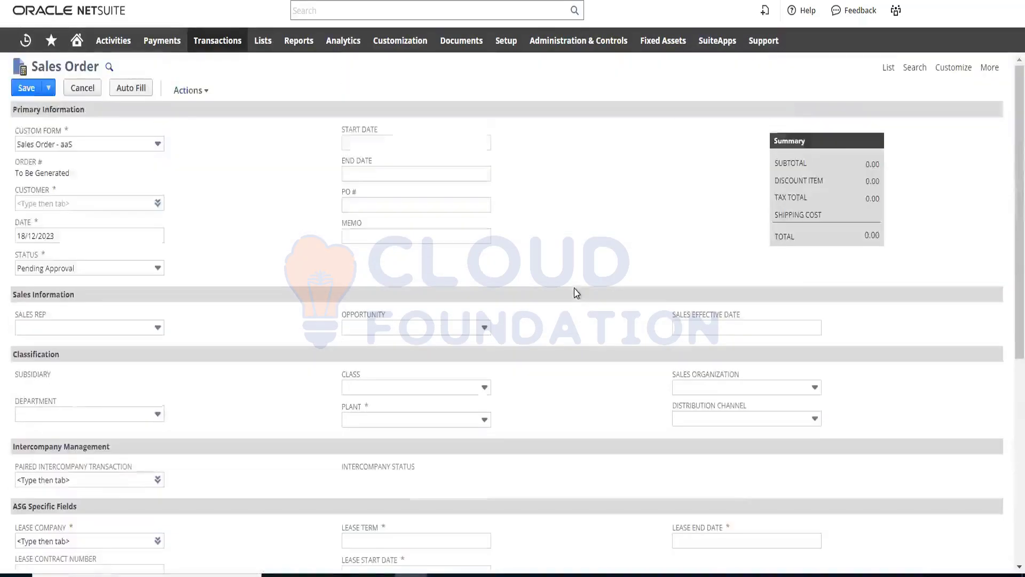
scroll(572, 290, up, 2)
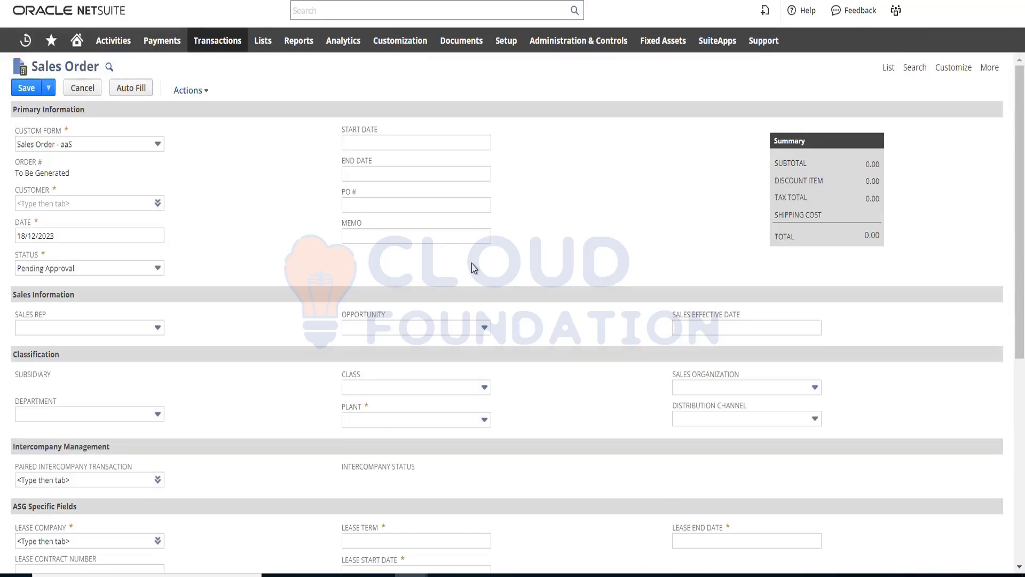
scroll(587, 246, down, 6)
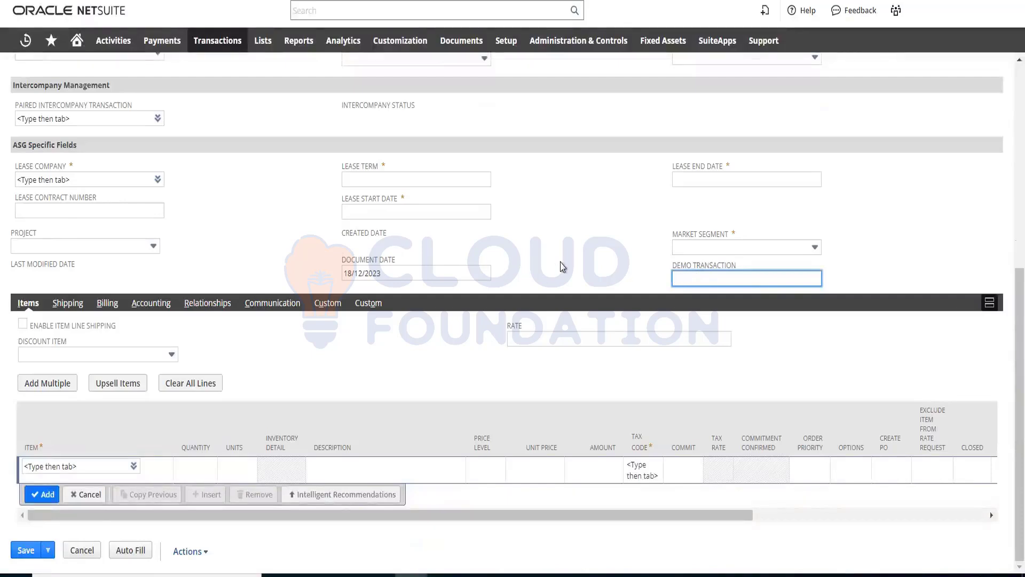
scroll(562, 265, up, 7)
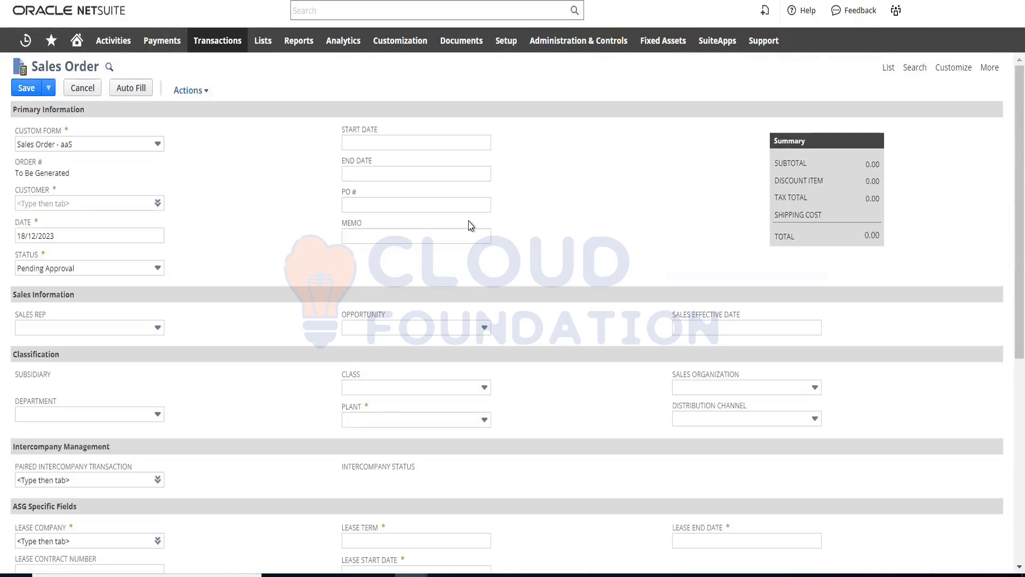
Open the Sales Order - aaS form for customization, leaving the blank sales order unsaved
mouse_move(962, 76)
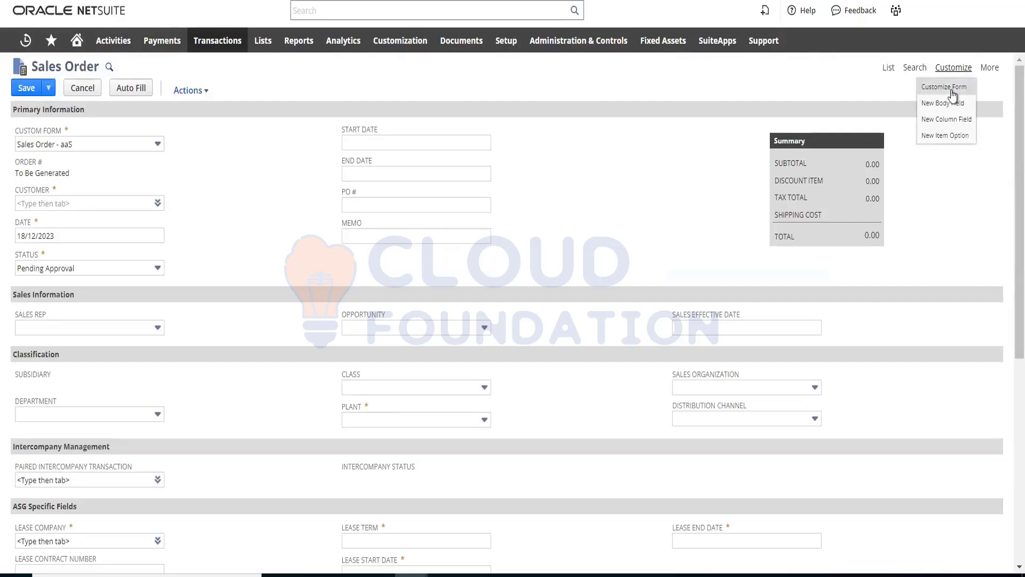
click(953, 93)
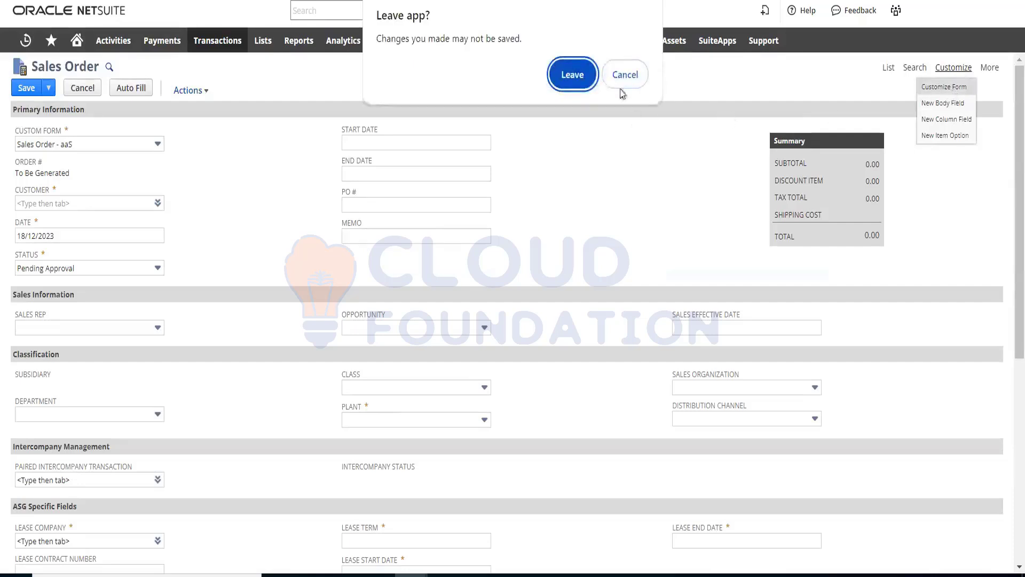
click(571, 75)
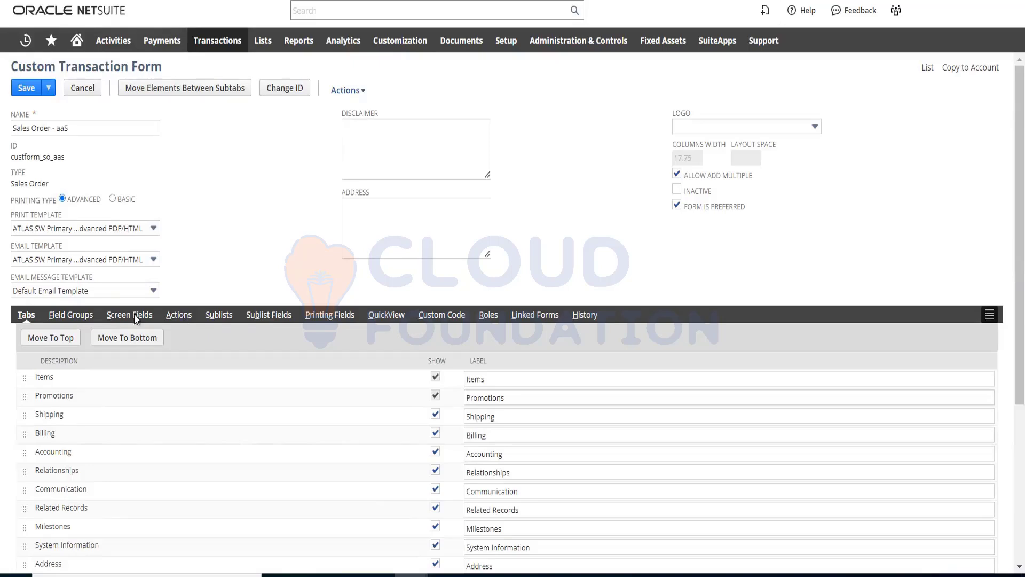
Look through the main screen fields of the Sales Order - aaS form for the demo transaction field
scroll(144, 294, down, 5)
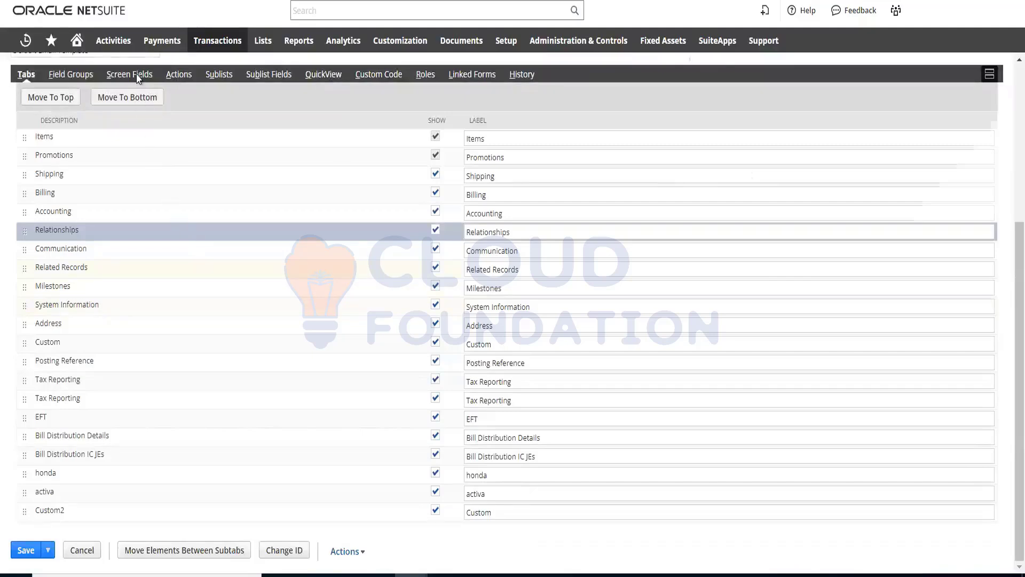
scroll(144, 72, up, 5)
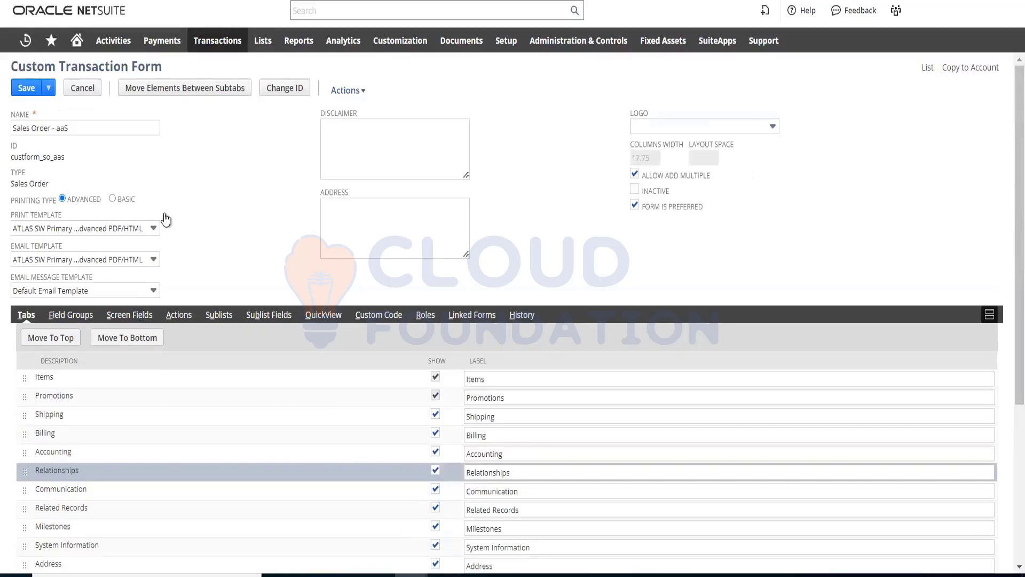
click(128, 320)
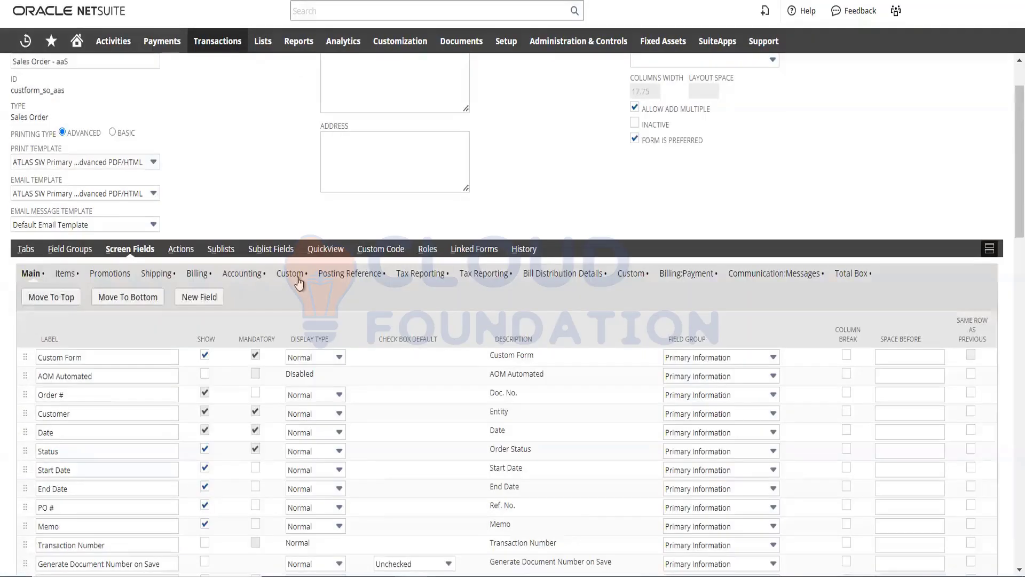
scroll(298, 279, down, 4)
scroll(251, 202, up, 4)
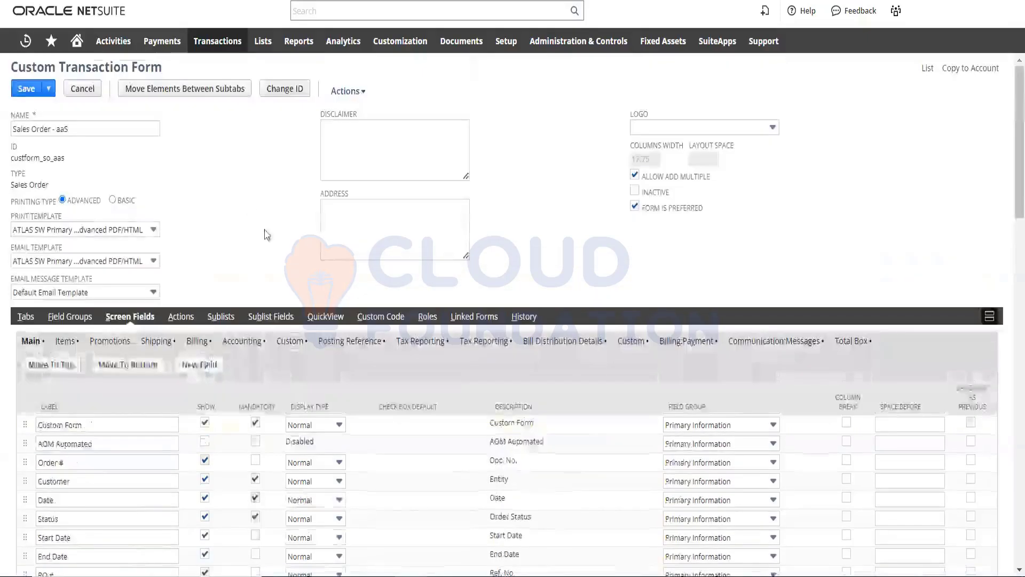
scroll(274, 310, down, 2)
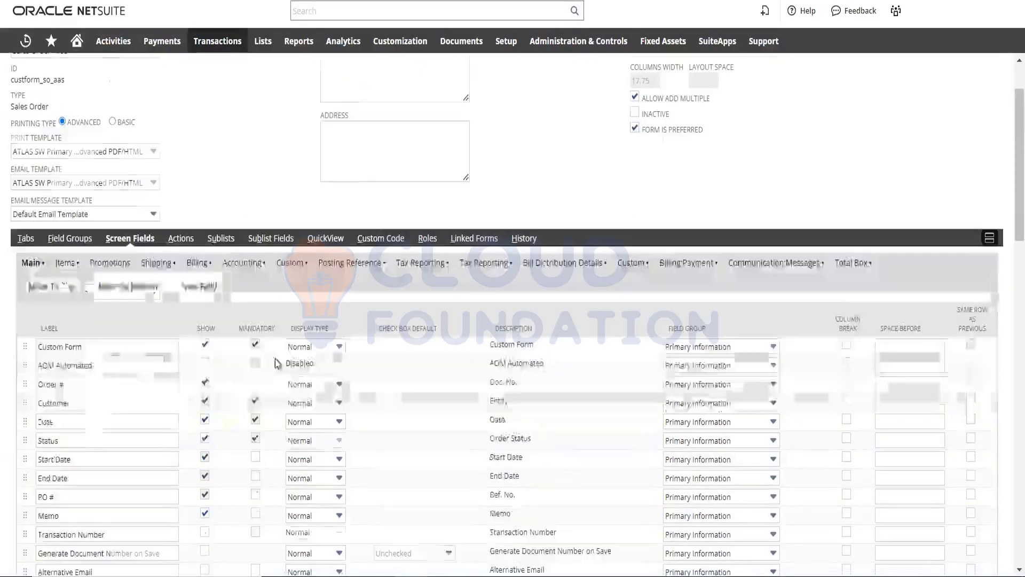
scroll(276, 331, down, 1)
scroll(276, 361, down, 6)
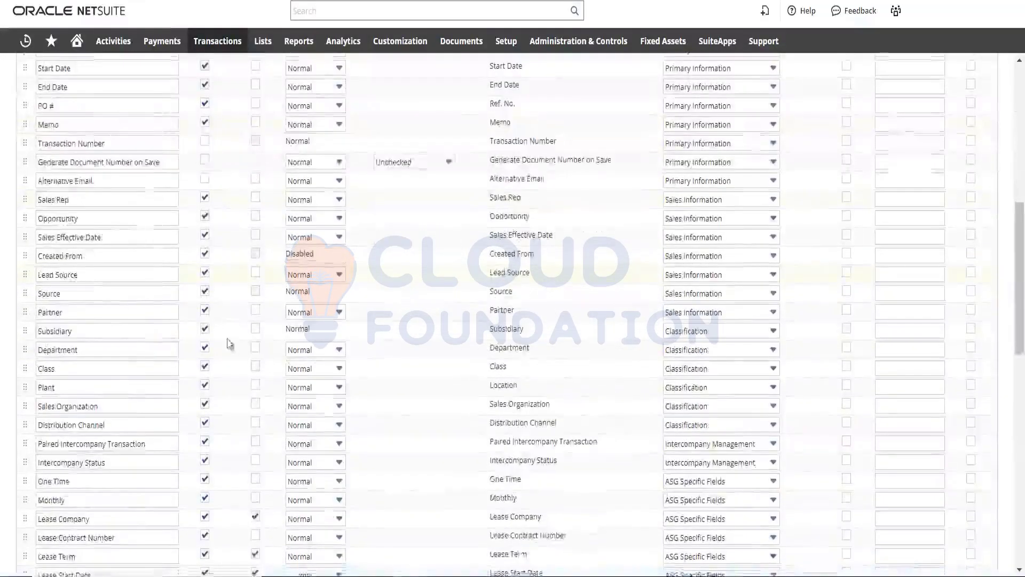
scroll(226, 339, down, 6)
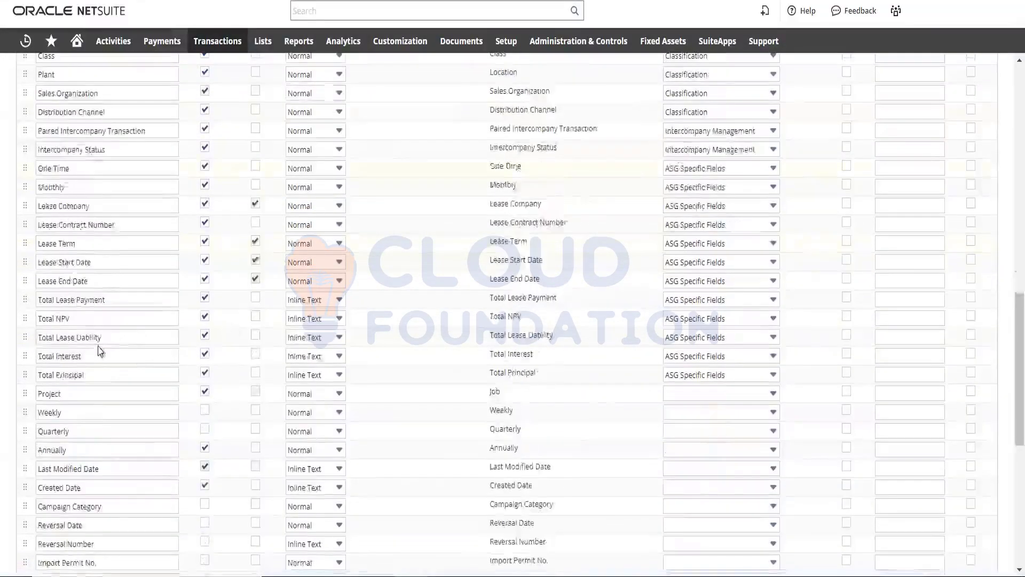
scroll(98, 320, down, 3)
scroll(84, 214, up, 10)
scroll(83, 239, up, 7)
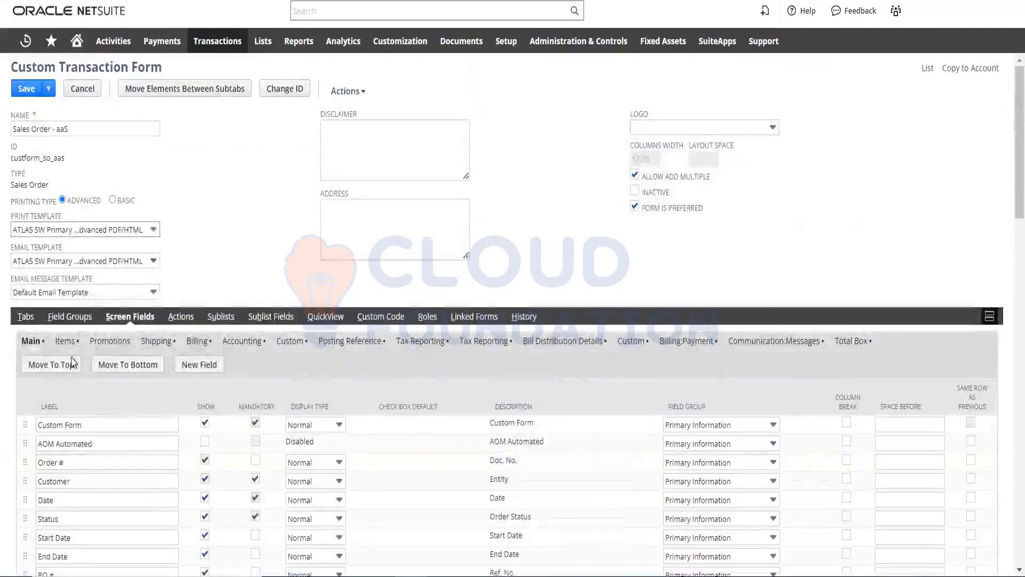
scroll(72, 331, down, 2)
scroll(73, 321, down, 4)
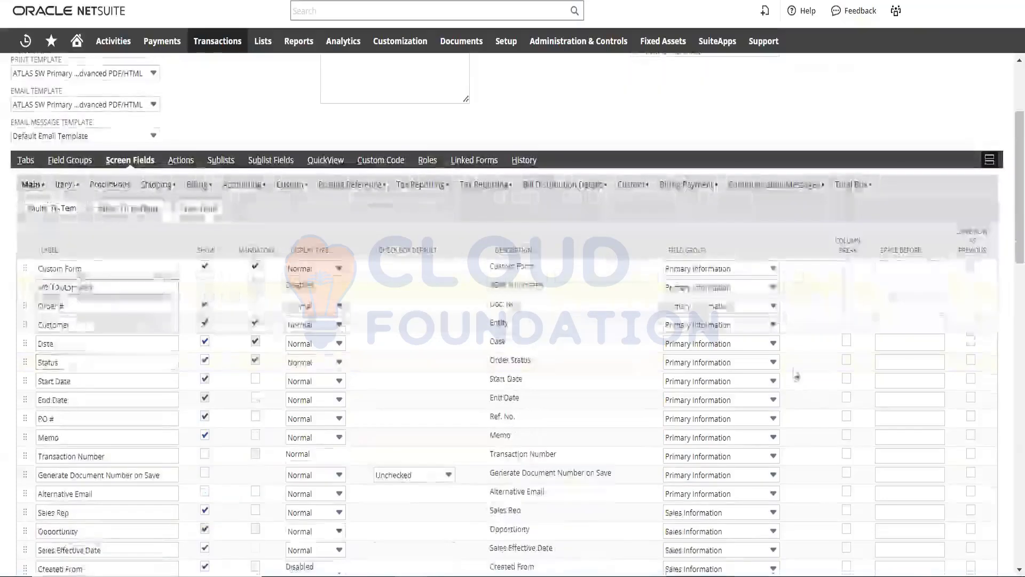
scroll(142, 458, down, 12)
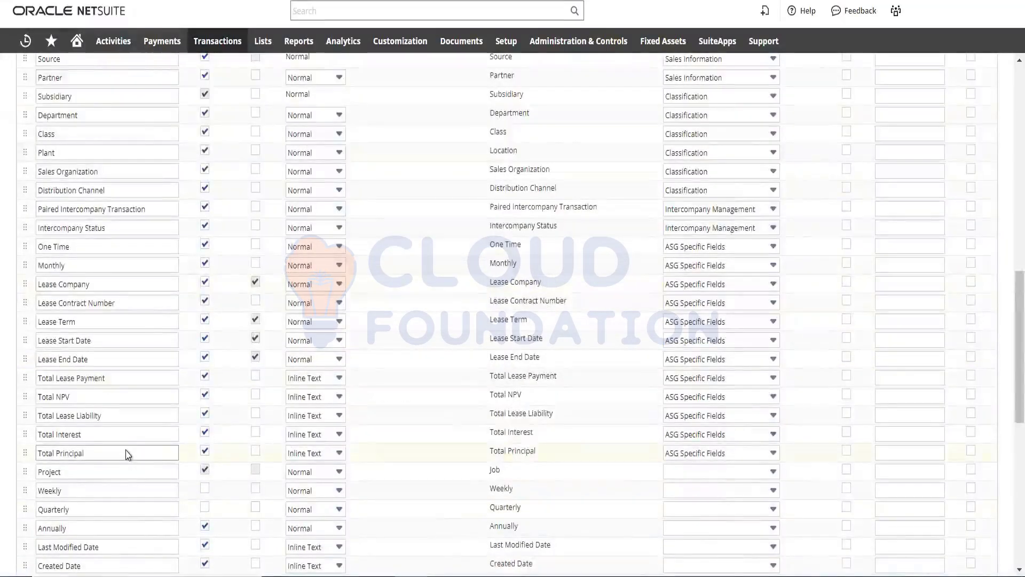
scroll(133, 457, down, 4)
scroll(128, 454, down, 8)
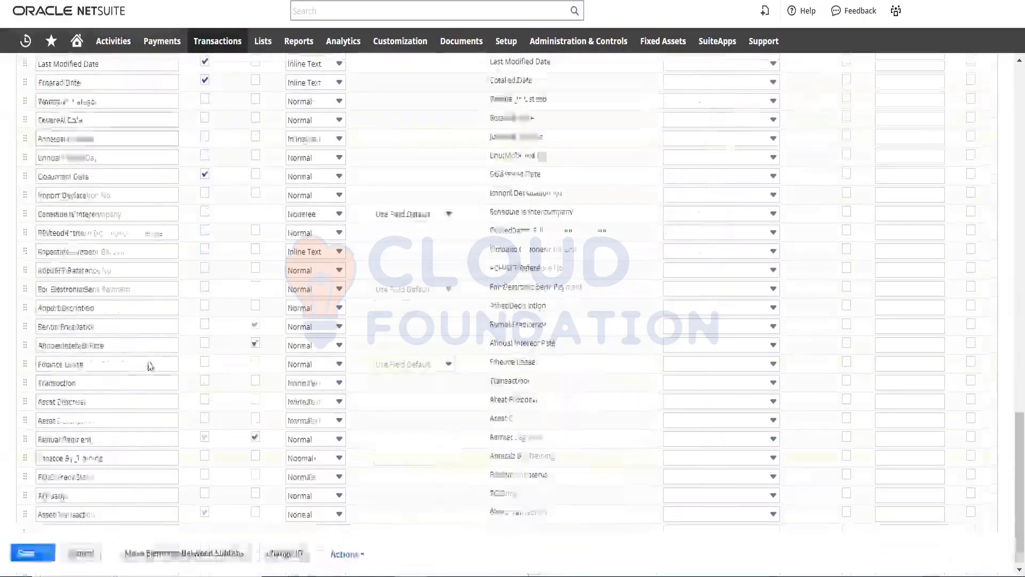
scroll(149, 367, up, 6)
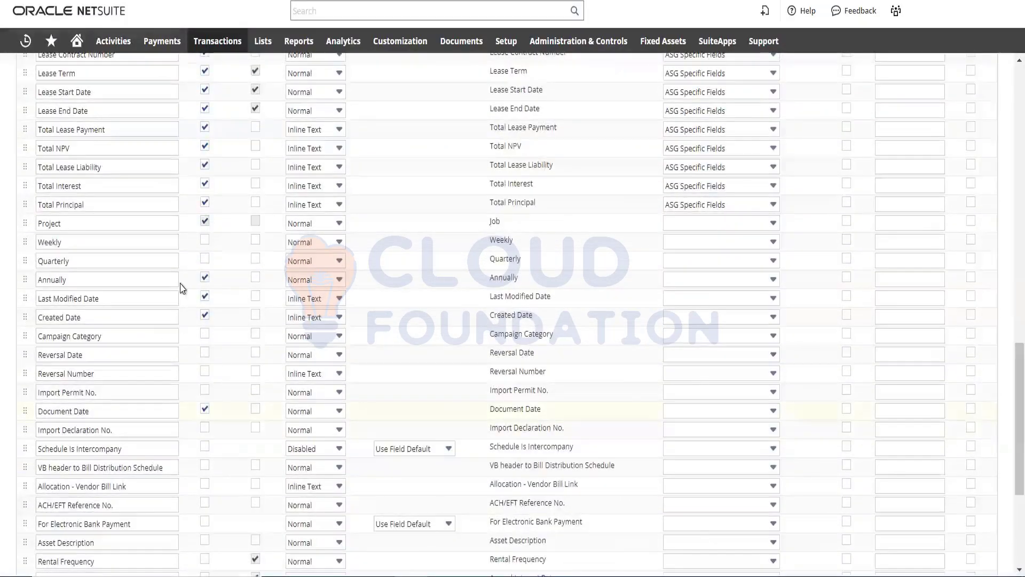
scroll(184, 285, up, 10)
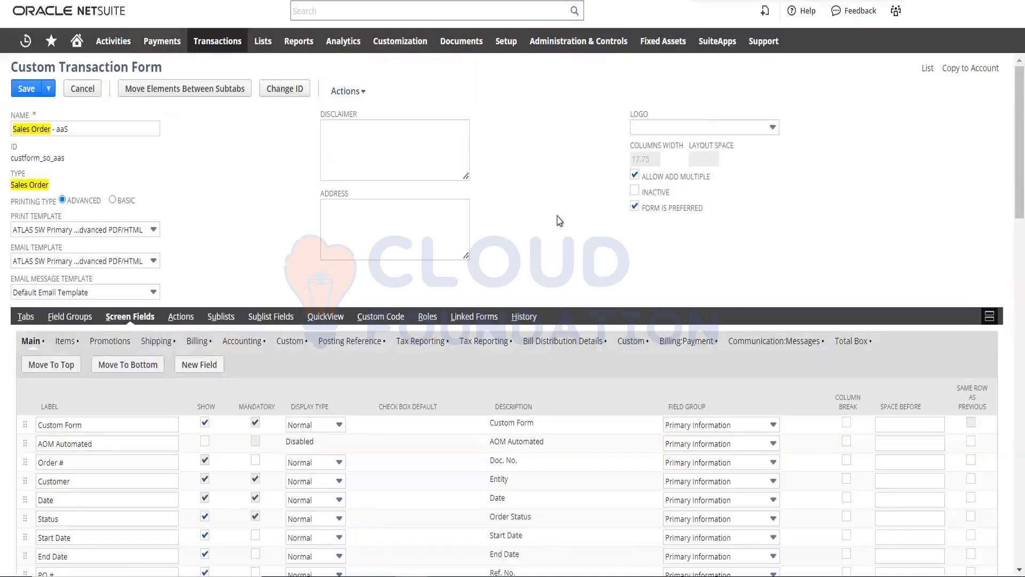
Find "demo" on the page and assign the demo transaction field to the Primary Information field group
text(de)
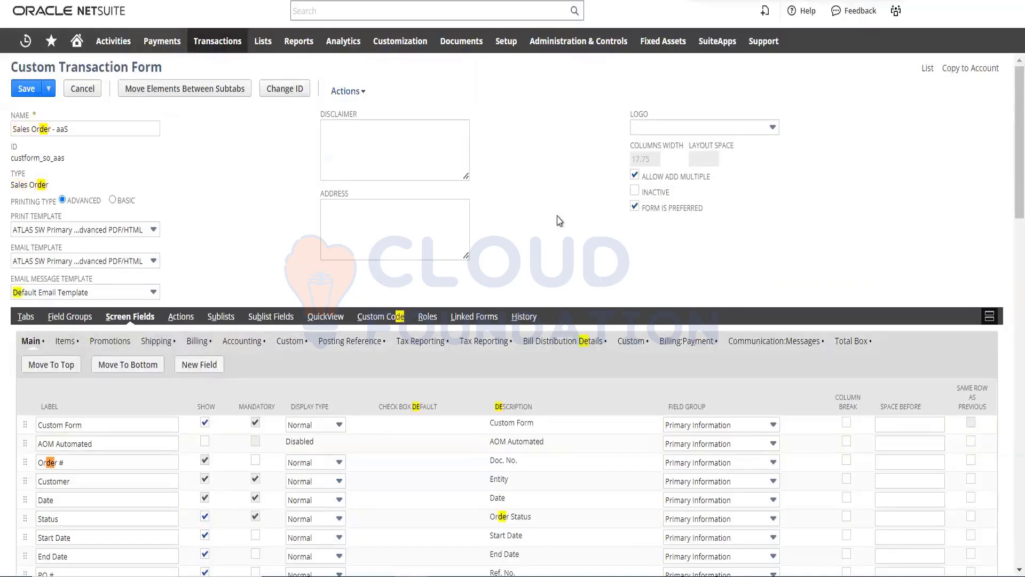
text(mo)
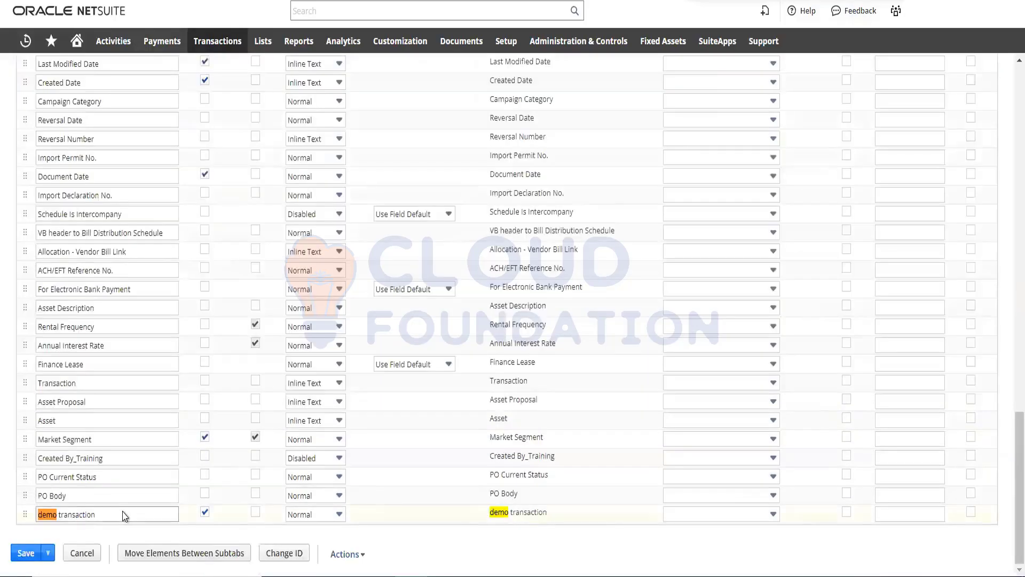
click(750, 514)
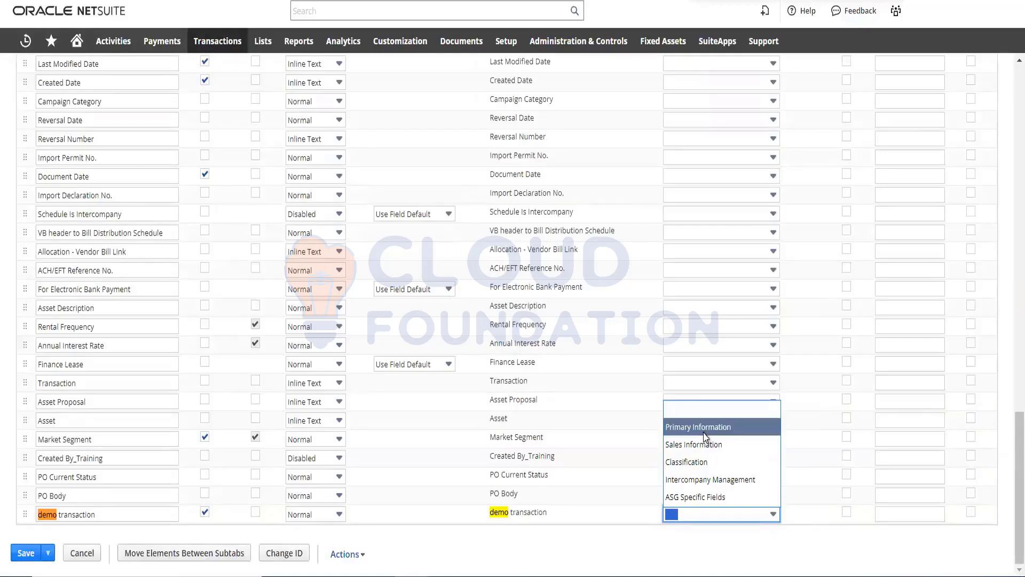
click(704, 435)
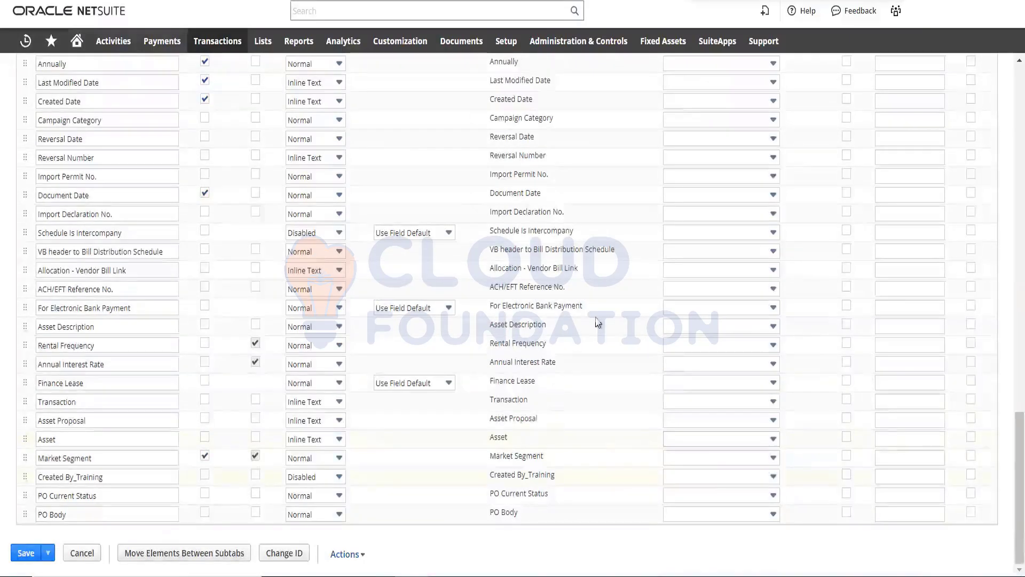
Check the demo transaction field's position among the screen fields and save the Sales Order - aaS form
scroll(602, 319, up, 10)
scroll(598, 416, up, 5)
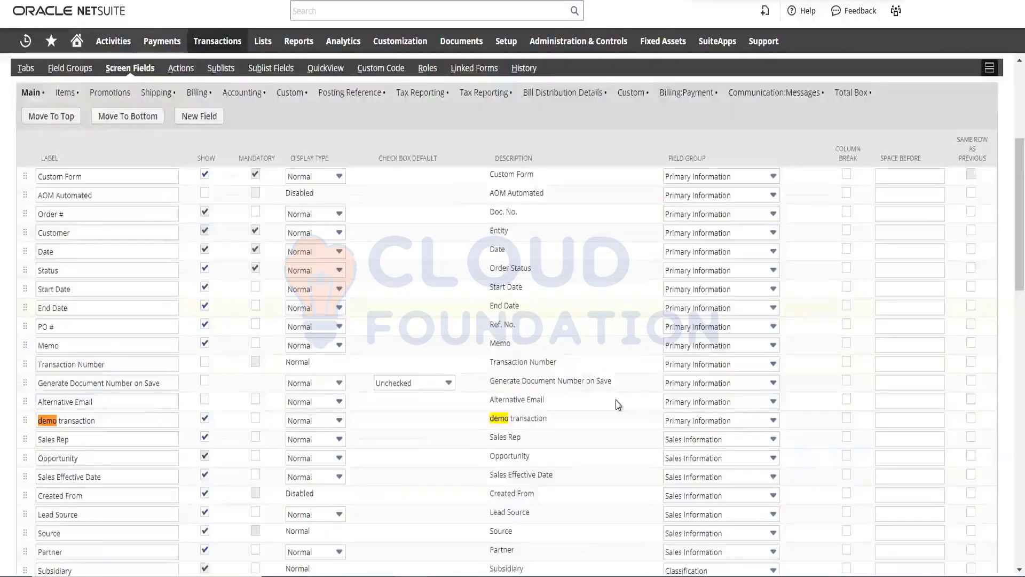
scroll(567, 351, up, 5)
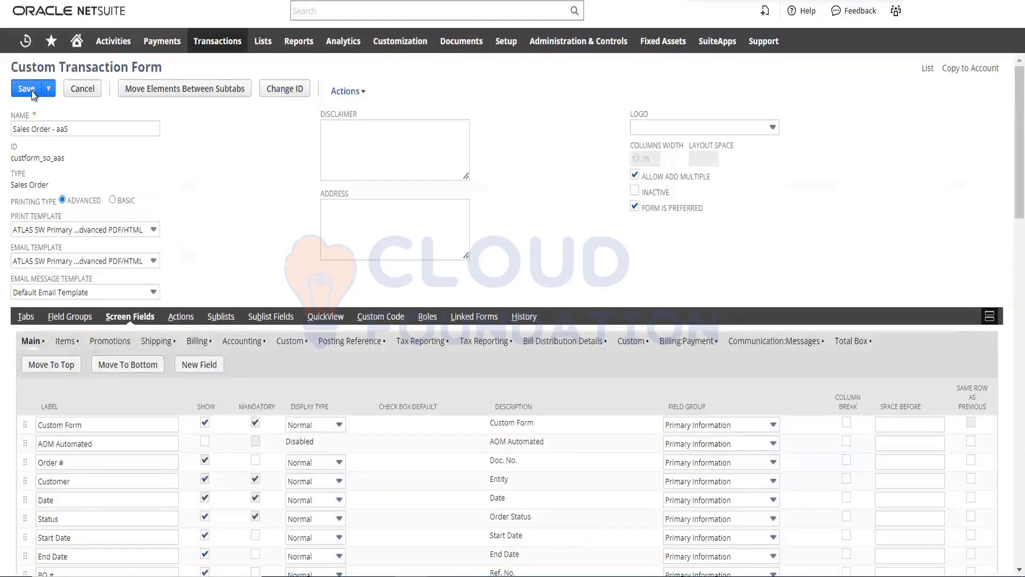
click(26, 89)
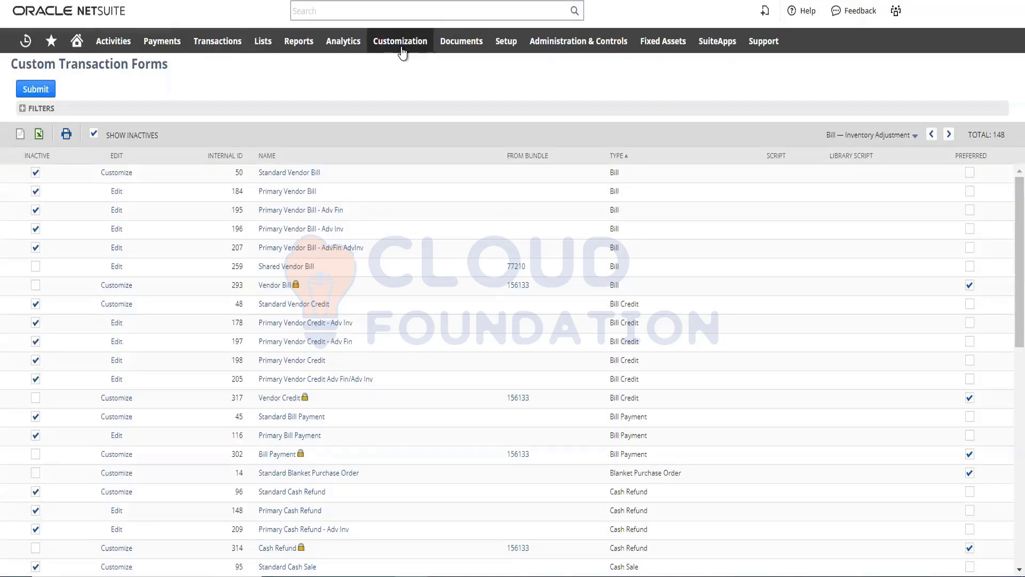
click(401, 47)
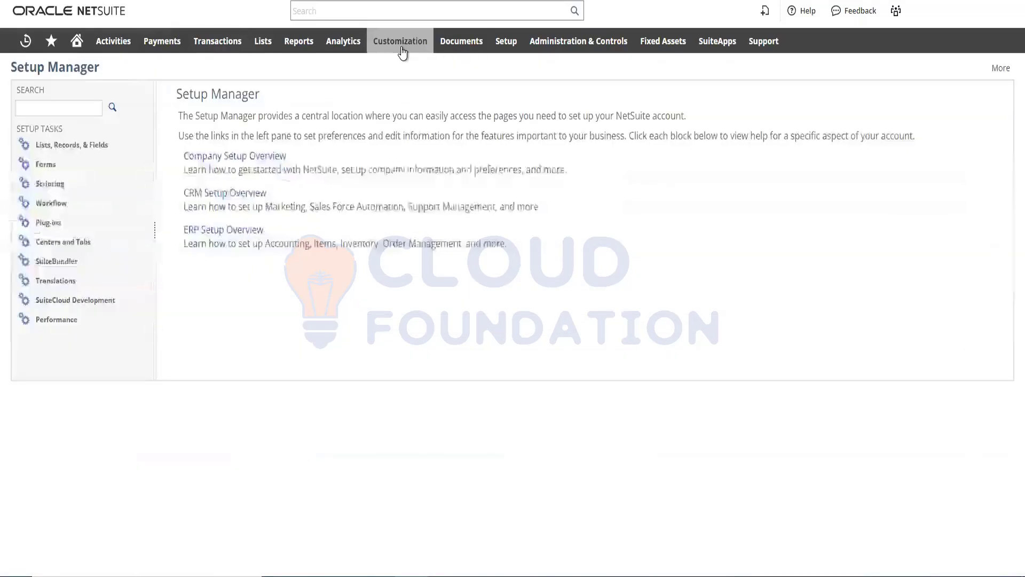
mouse_move(400, 45)
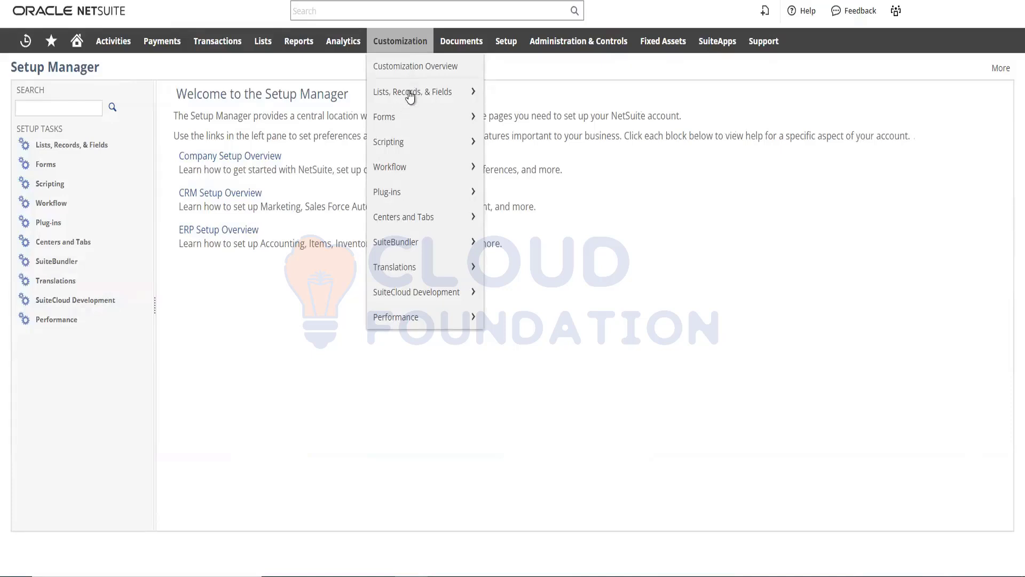
click(410, 95)
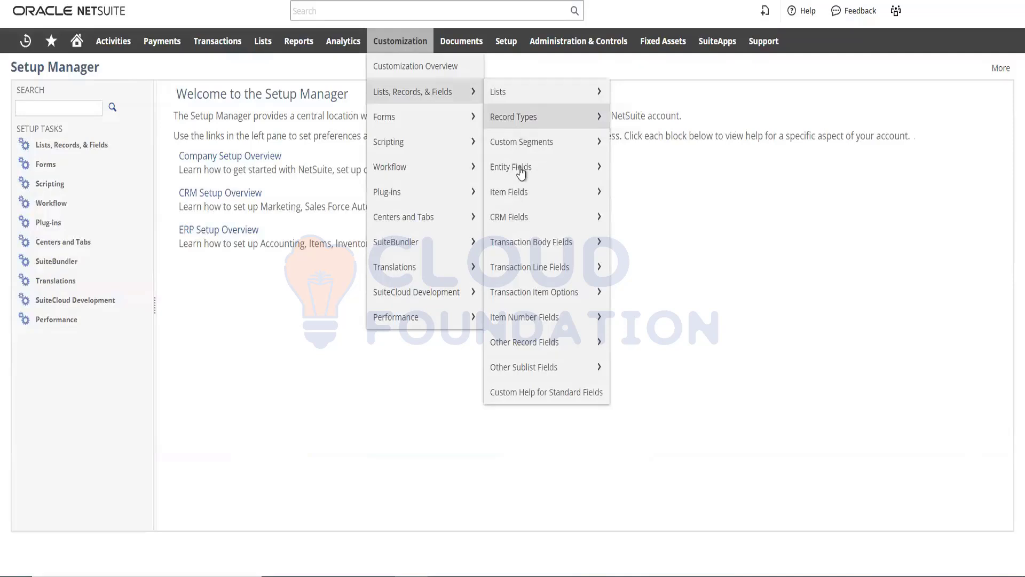
mouse_move(524, 212)
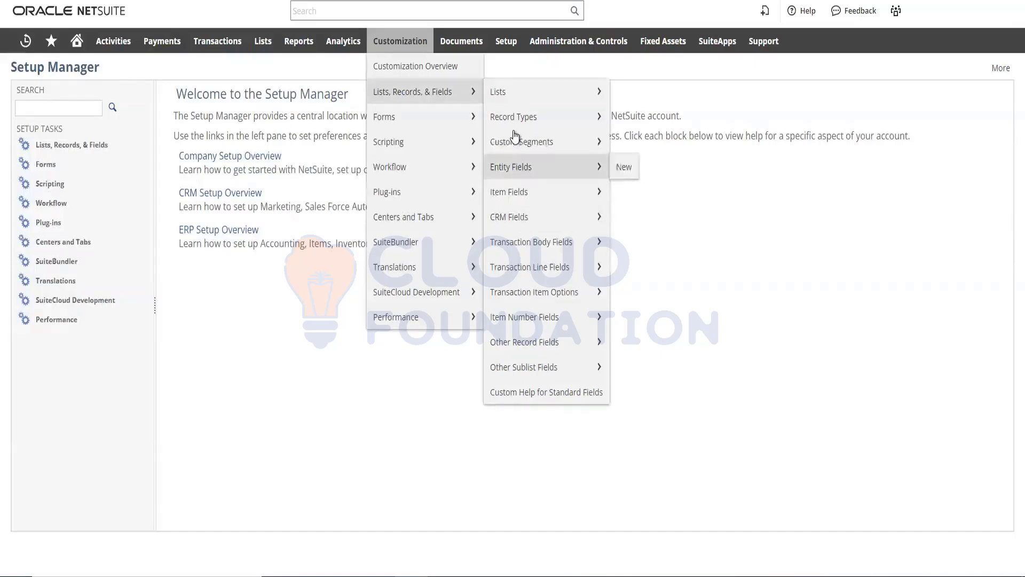
mouse_move(514, 130)
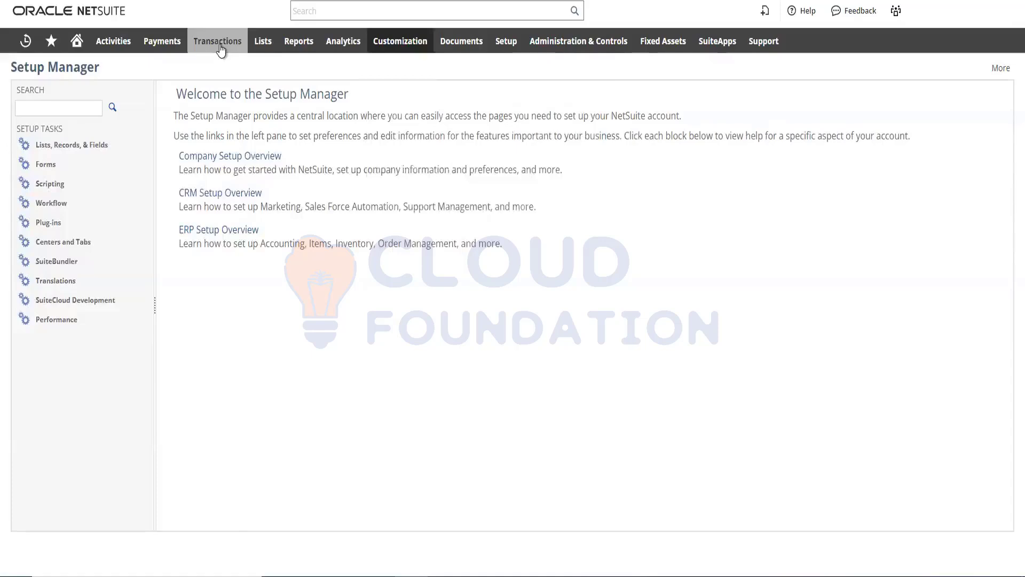
Start a new sales order and check where the demo transaction field is placed on the blank form
click(221, 49)
mouse_move(220, 47)
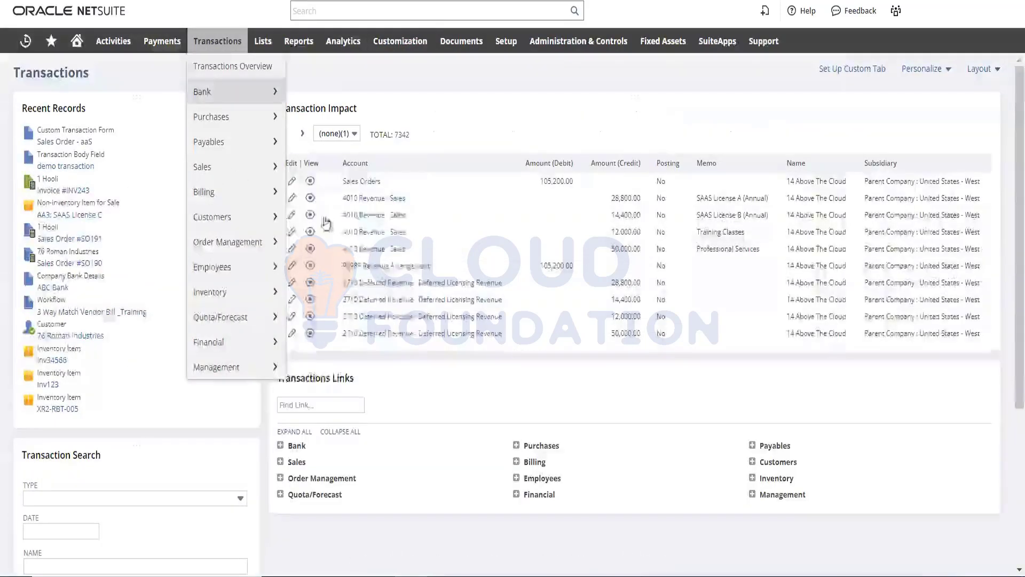
mouse_move(235, 166)
mouse_move(345, 224)
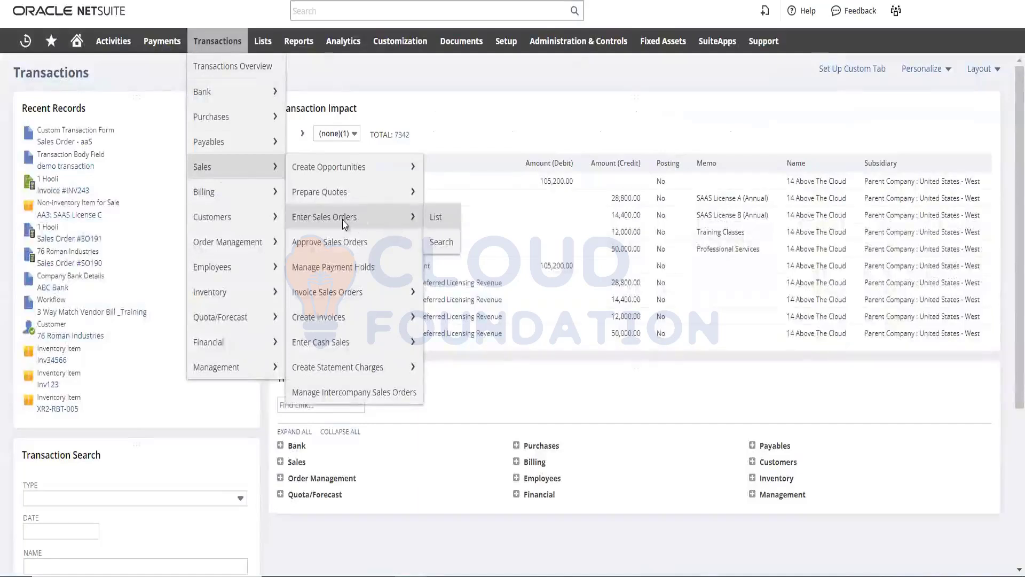
click(312, 228)
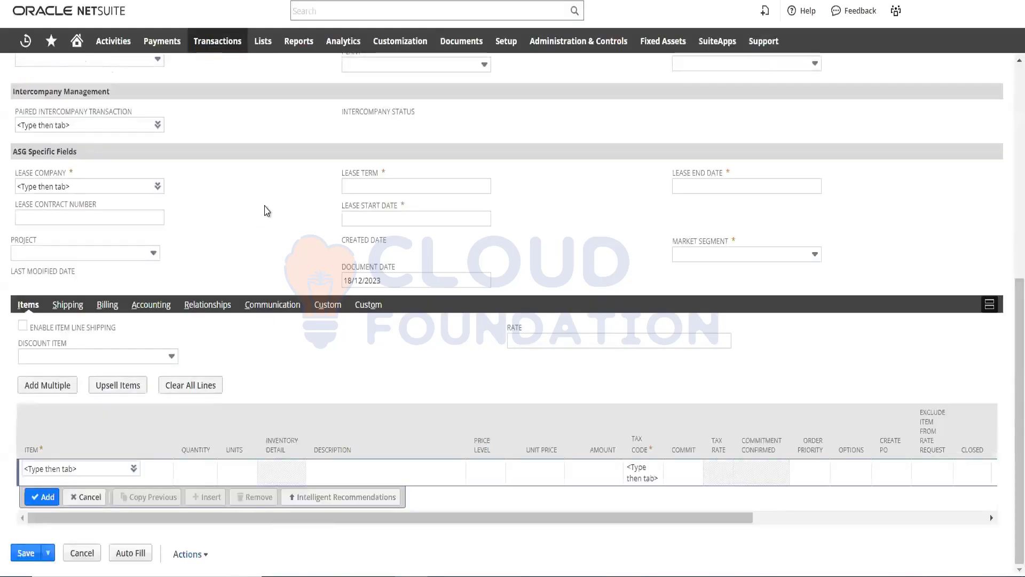
scroll(261, 263, up, 1)
scroll(261, 266, up, 4)
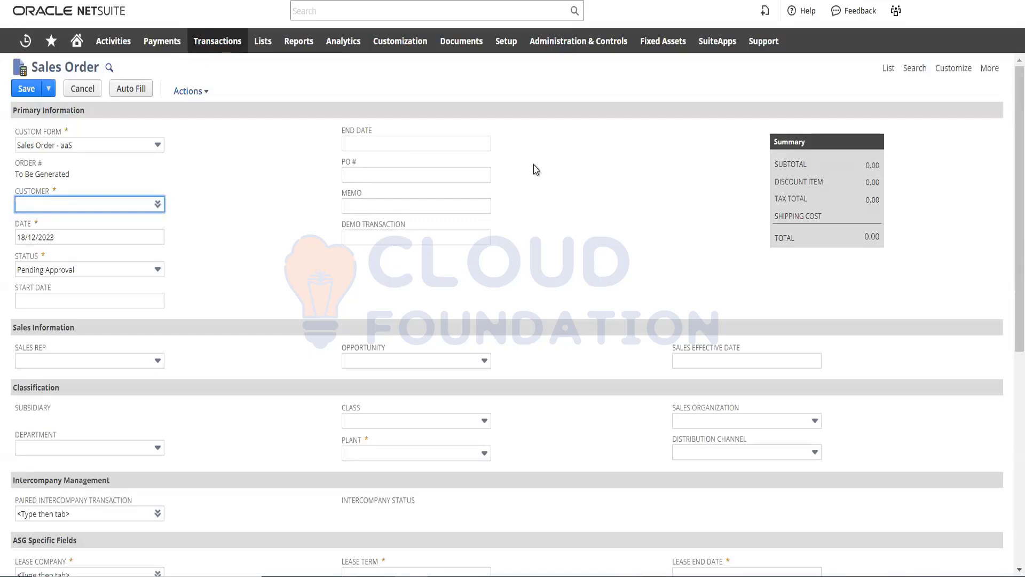
click(966, 71)
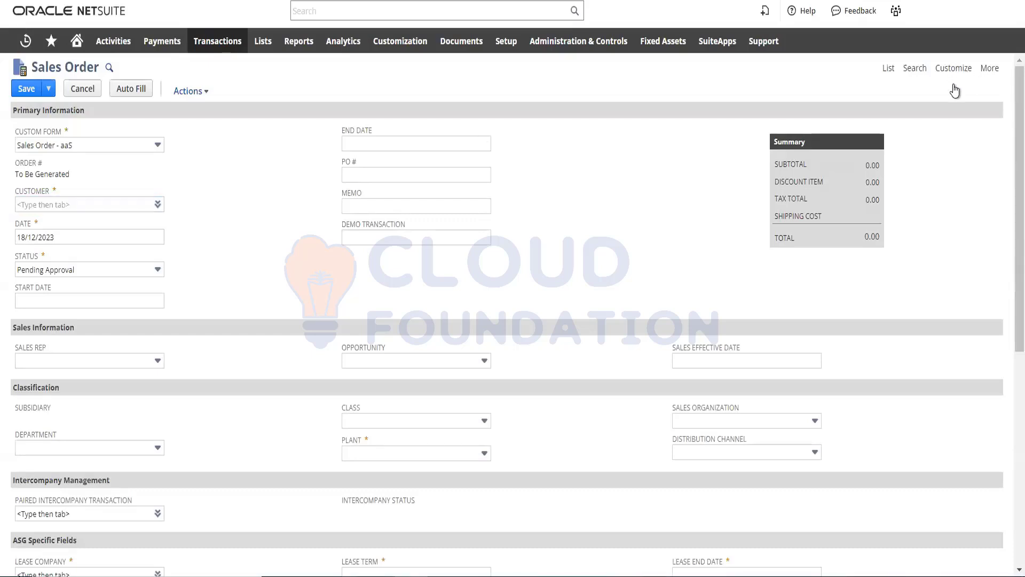
mouse_move(955, 88)
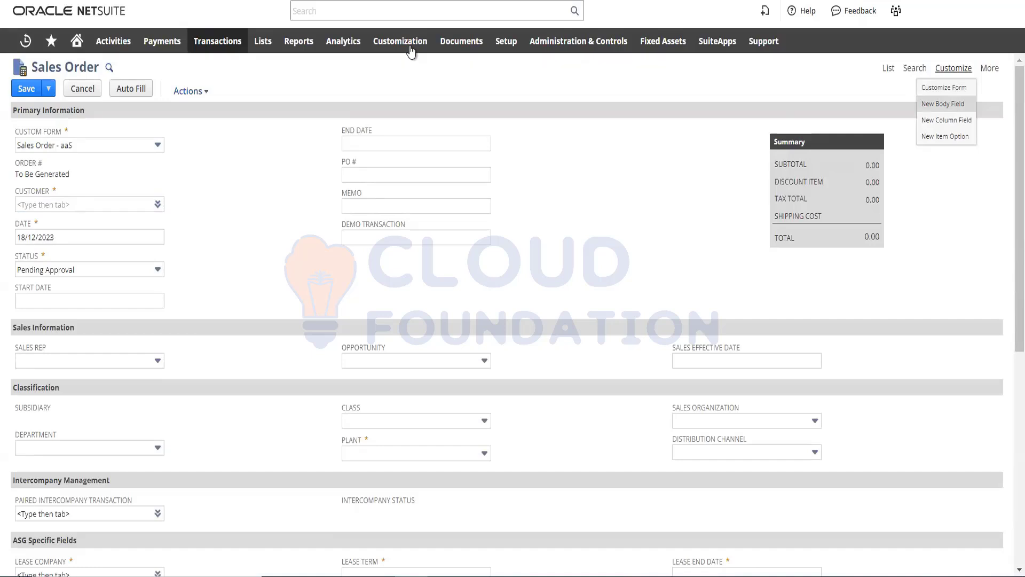
Start creating a new custom record type, leaving the blank sales order unsaved
mouse_move(411, 50)
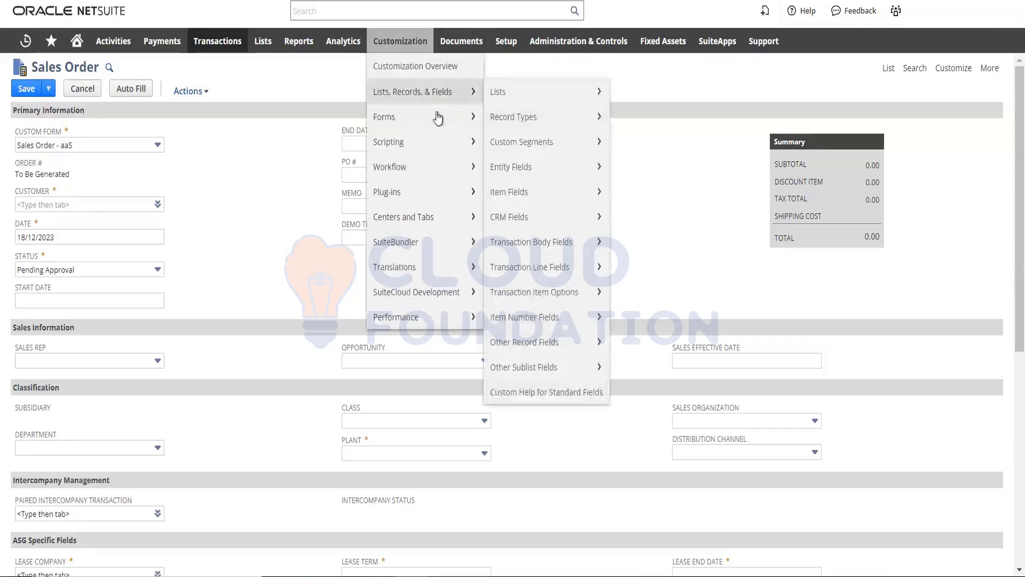
mouse_move(428, 93)
mouse_move(513, 122)
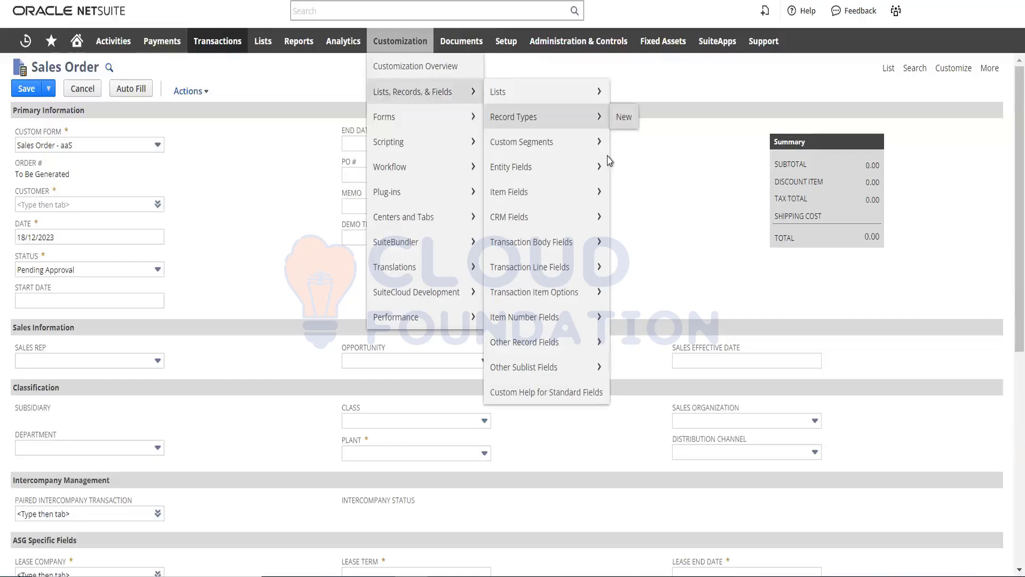
click(592, 124)
click(572, 74)
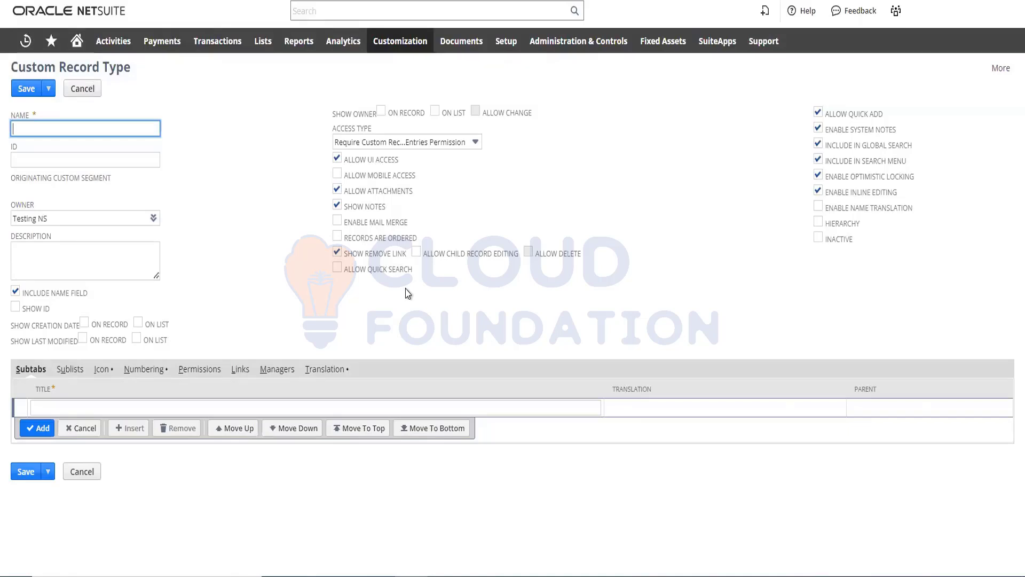
click(664, 244)
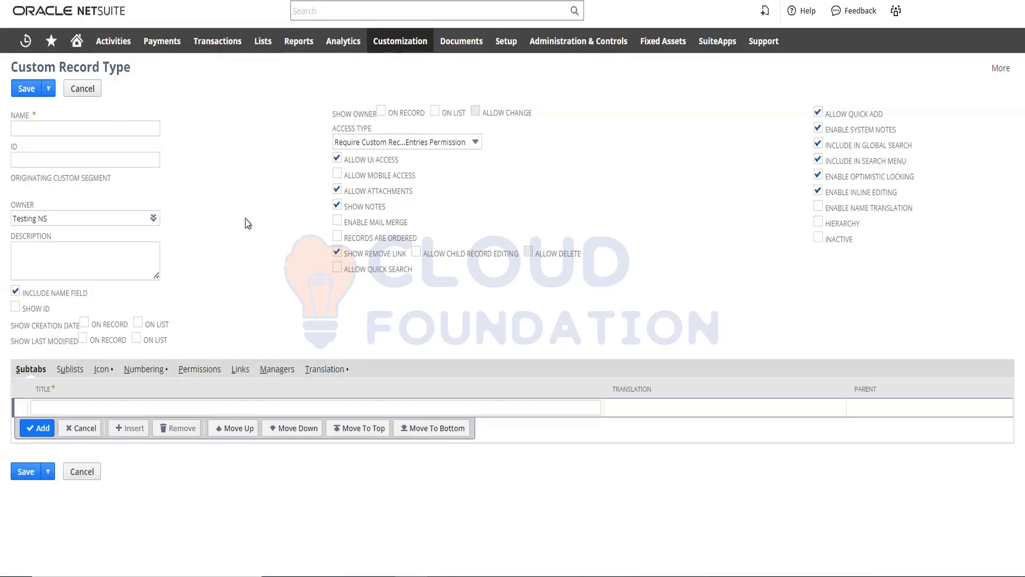
click(105, 126)
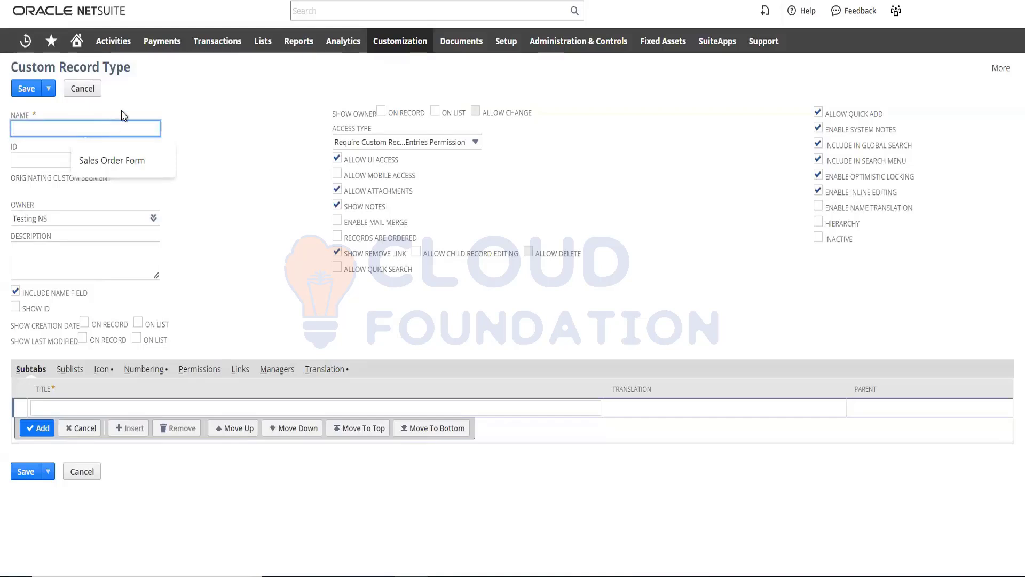
mouse_move(944, 24)
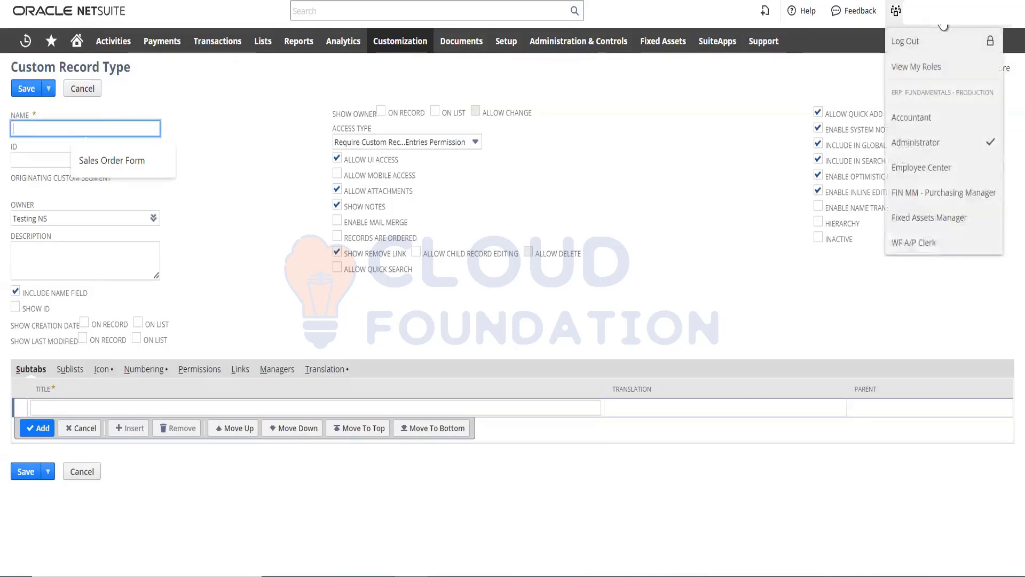
click(224, 116)
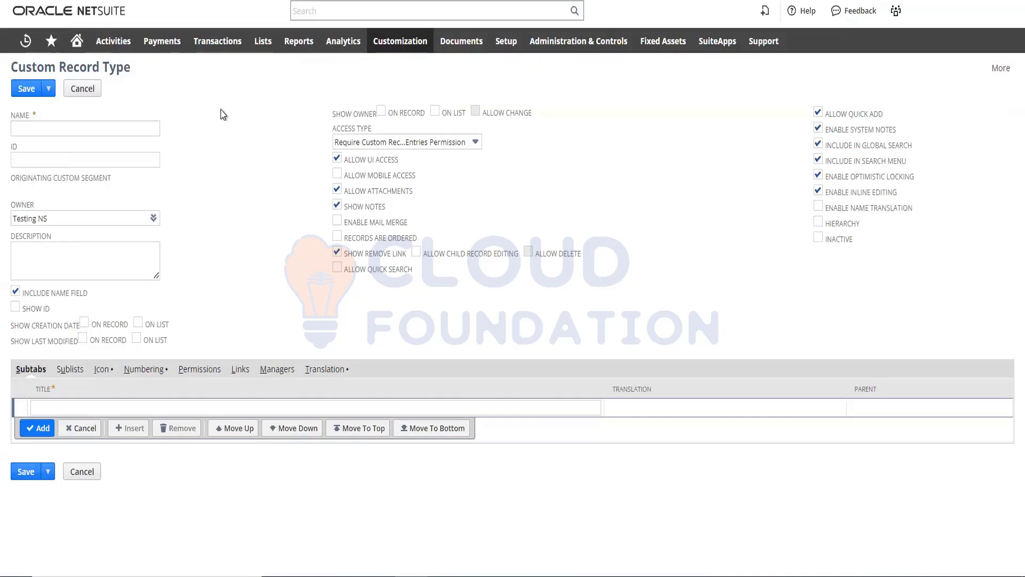
Create and save a custom record type named "stationary" with the ID "_stationary" and the description "for demo purpose"
click(138, 128)
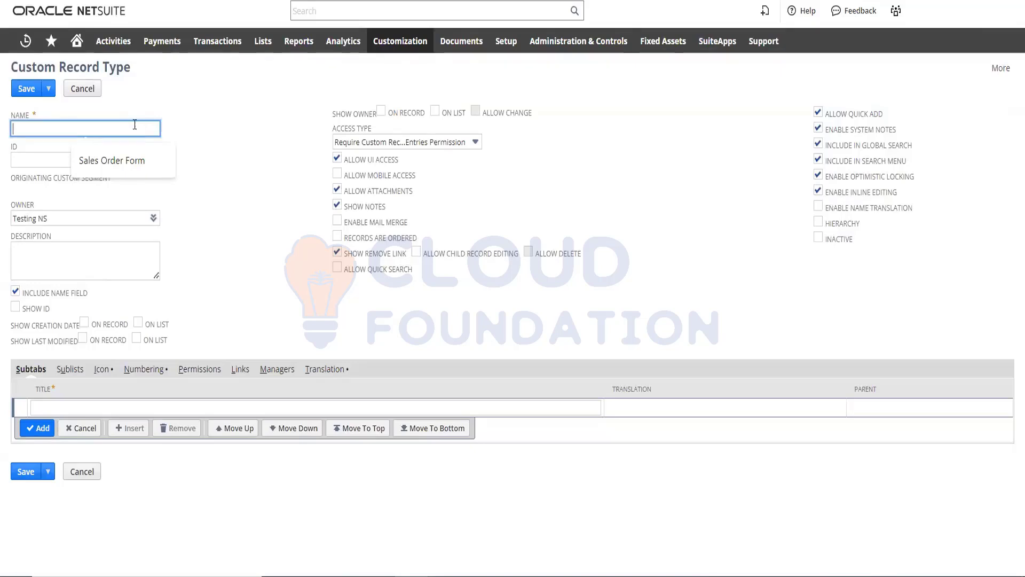
text(st)
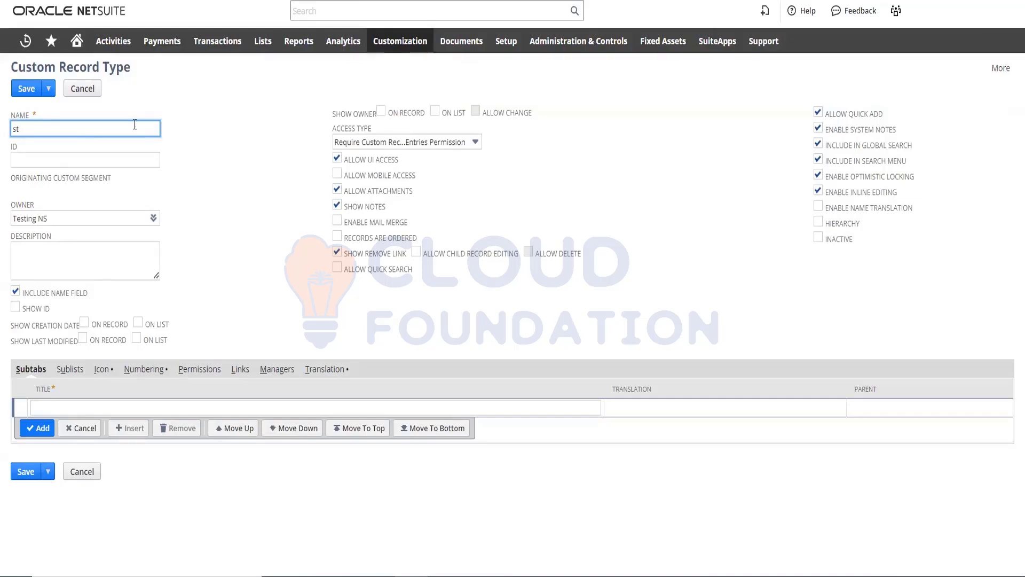
text(ationary)
key(Tab)
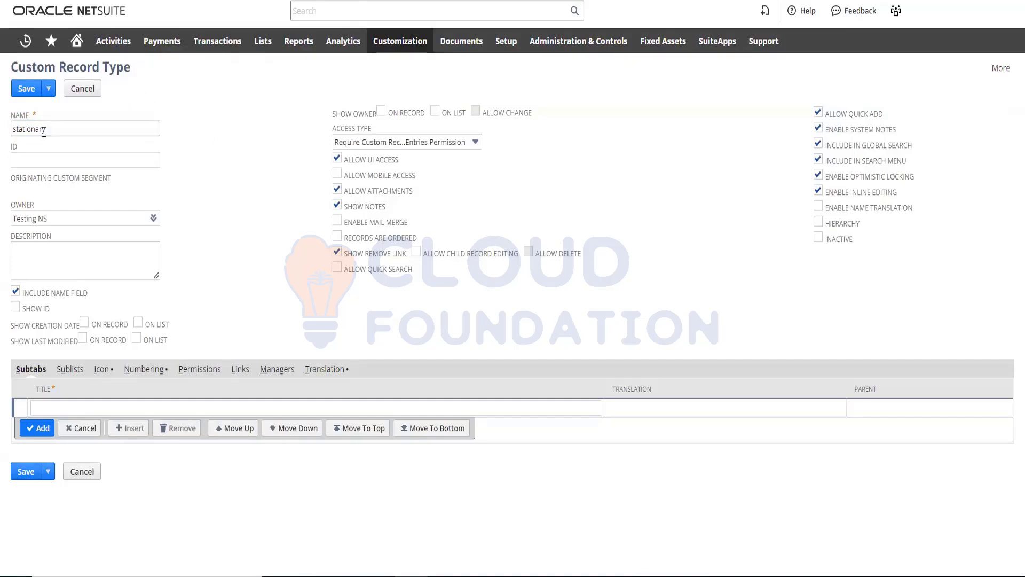
drag(47, 129, 12, 129)
key(ctrl+c)
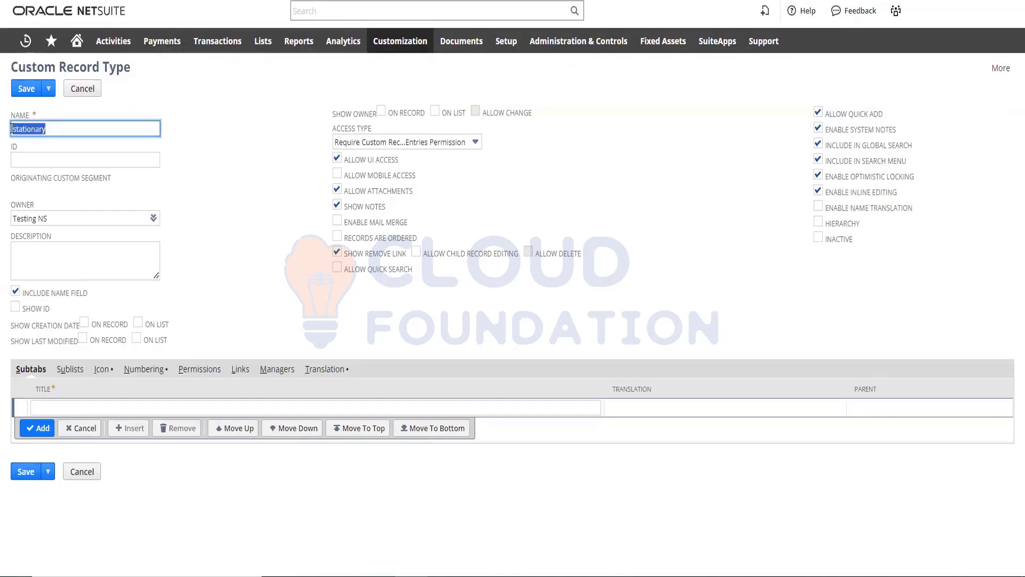
click(65, 156)
key(ctrl+v)
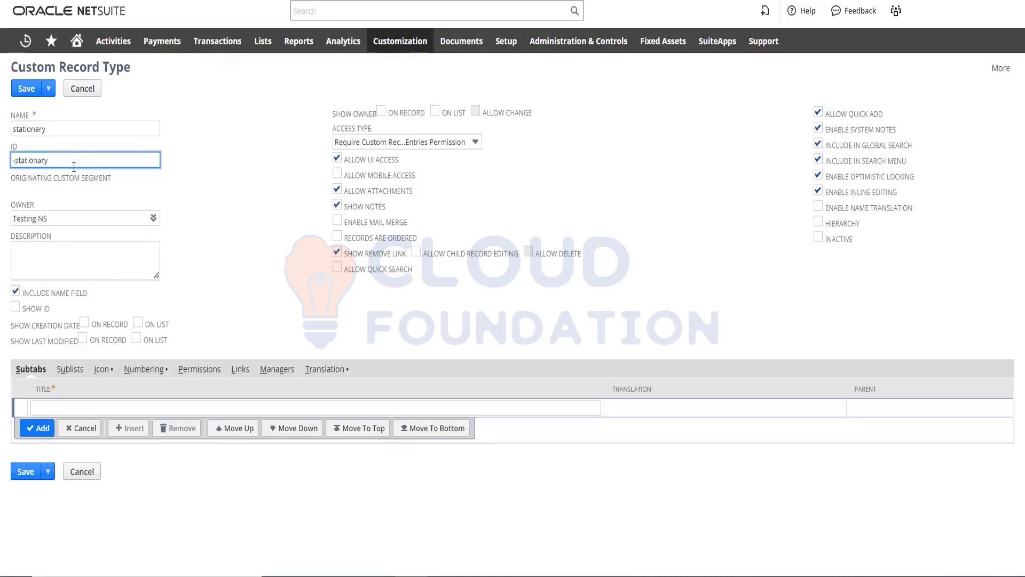
text(_)
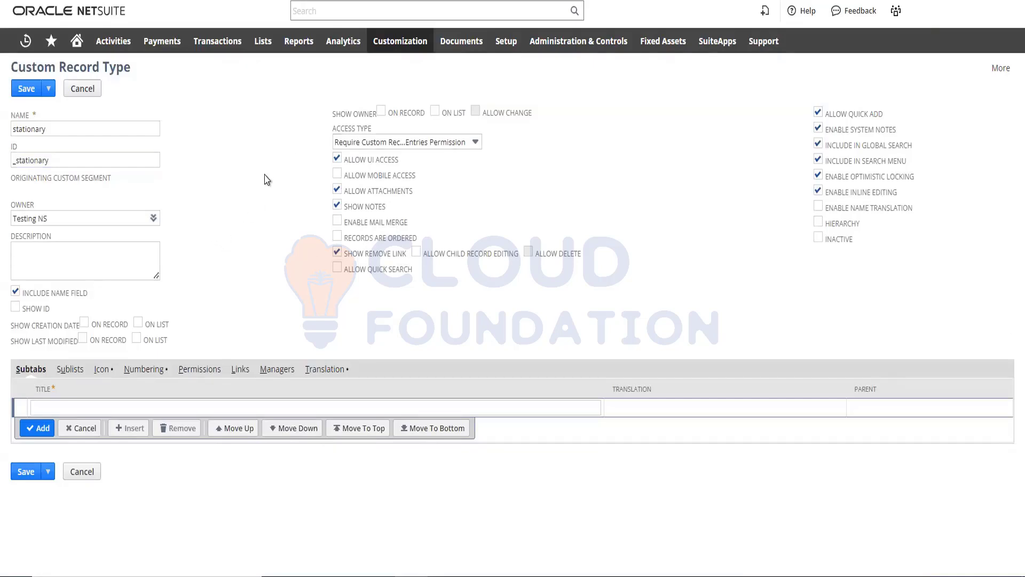
click(88, 253)
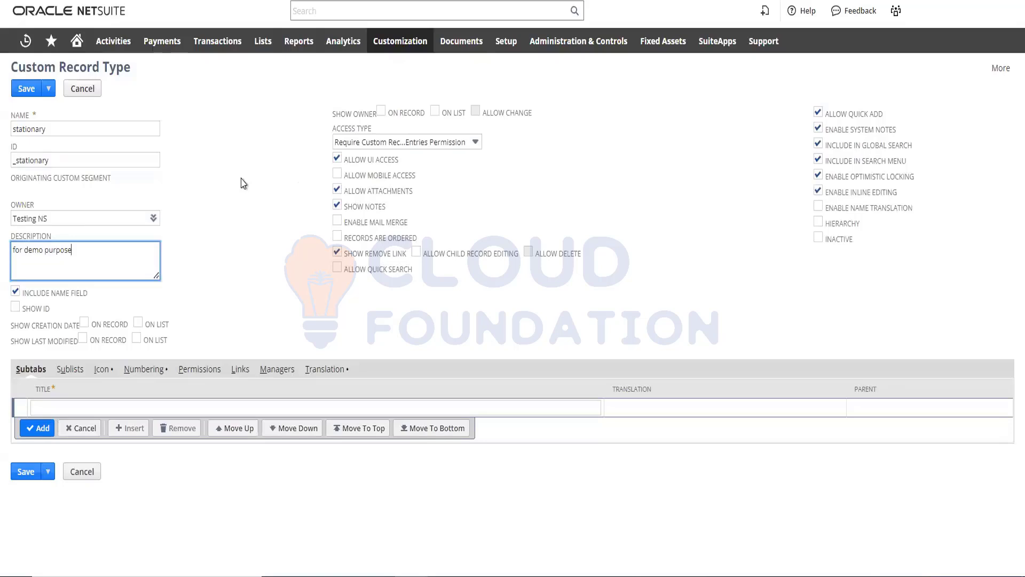
click(29, 92)
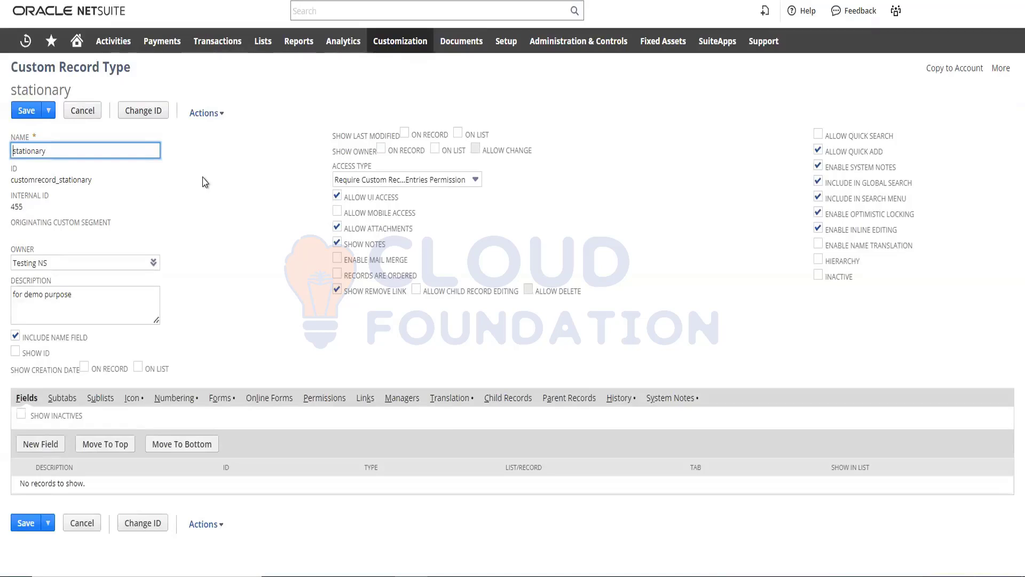
Start a new field on the stationary record type and label it "demo item"
click(44, 447)
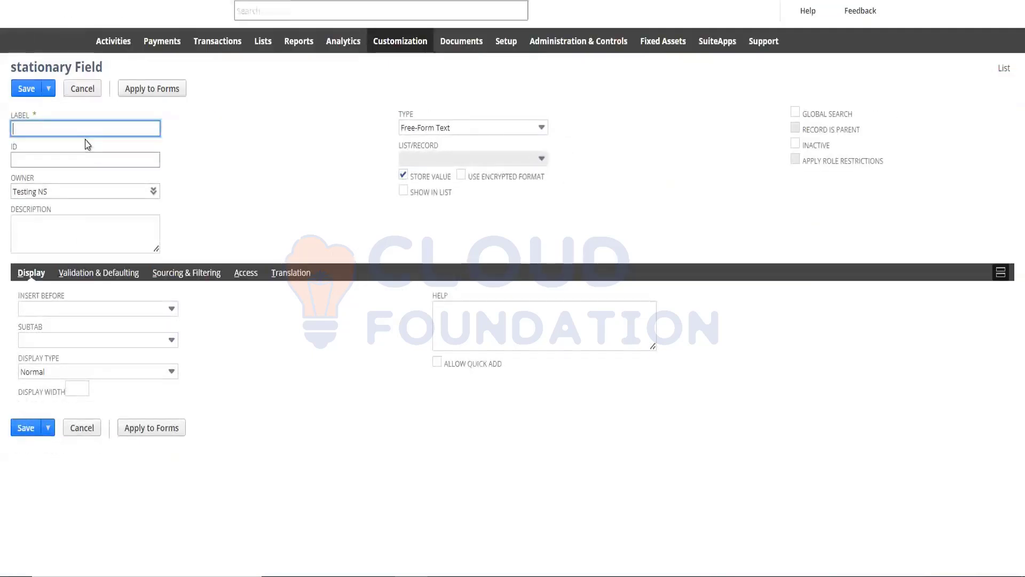
click(85, 130)
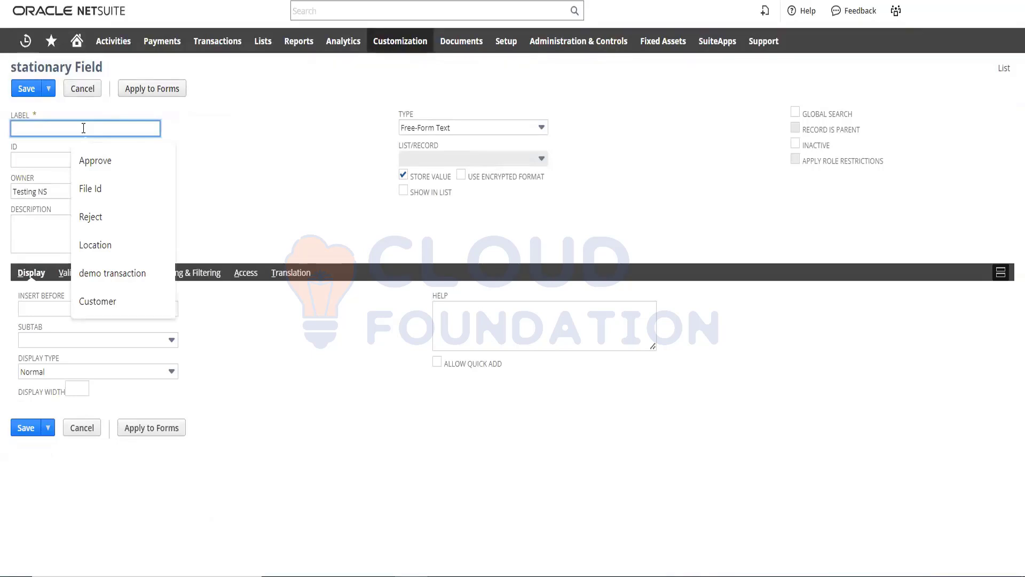
text(de)
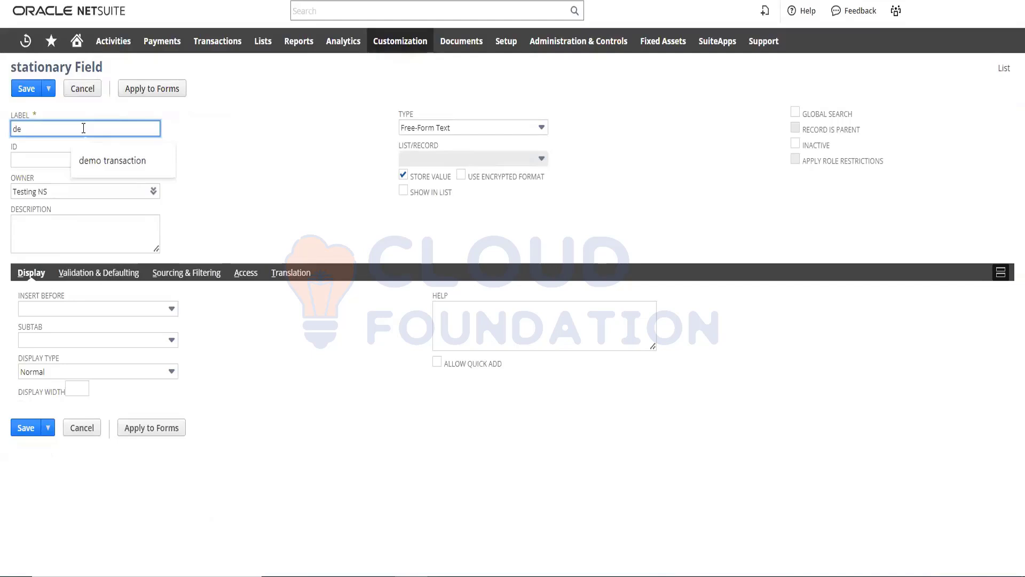
text(mo)
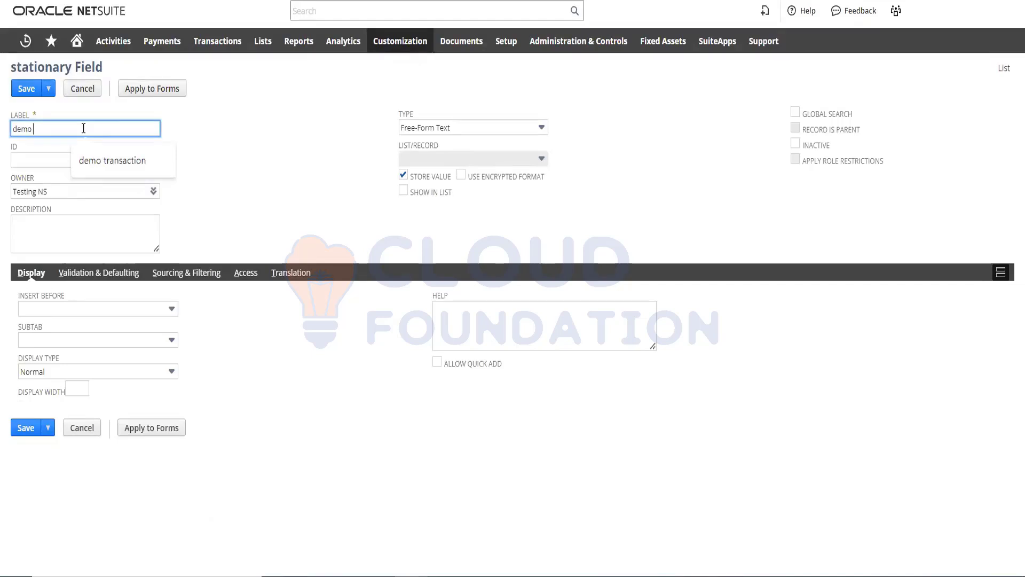
text( item)
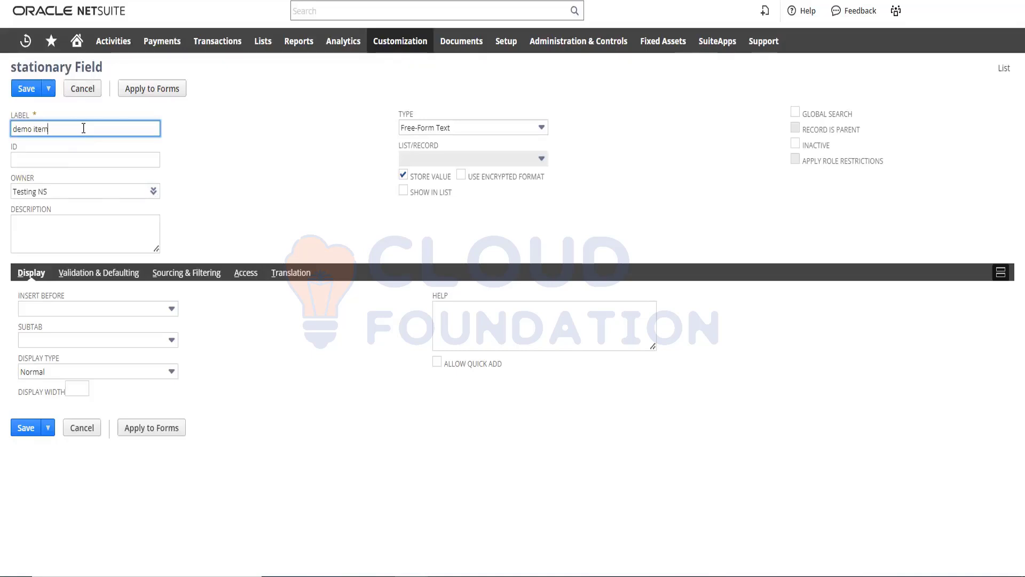
click(230, 161)
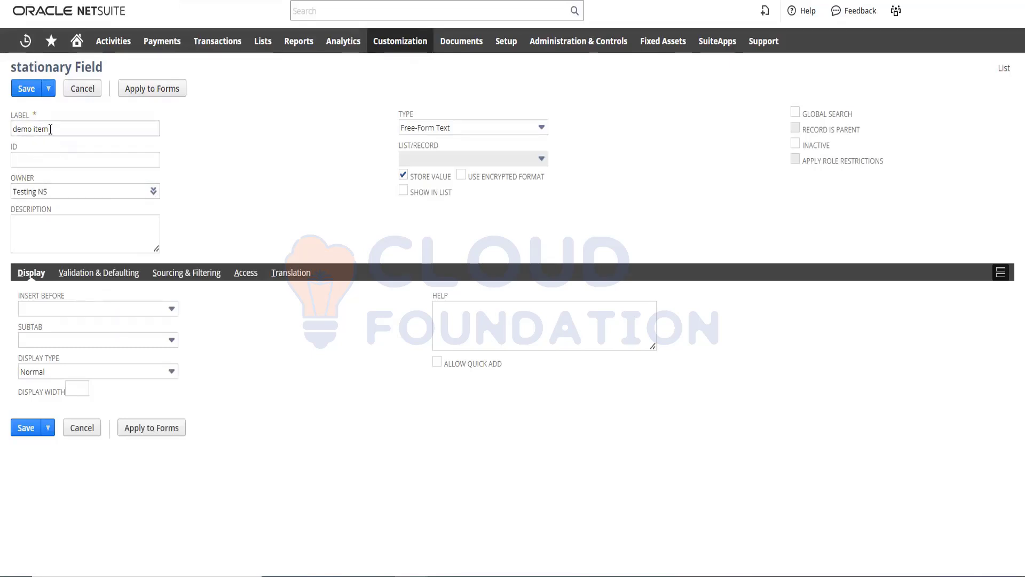
Give the demo item field the ID "_demo_item" and save the field
drag(51, 128, 14, 128)
key(ctrl+c)
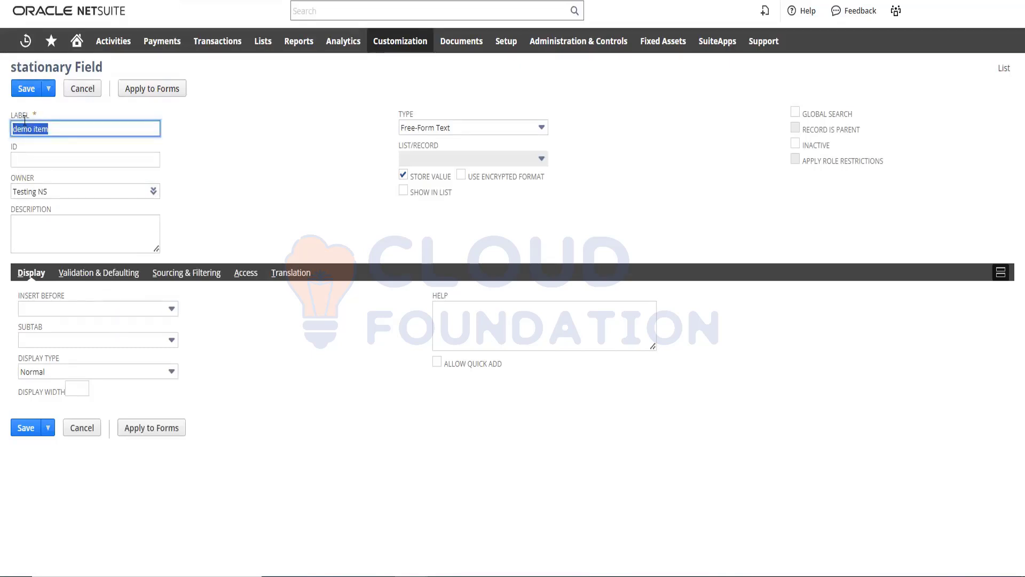
click(54, 159)
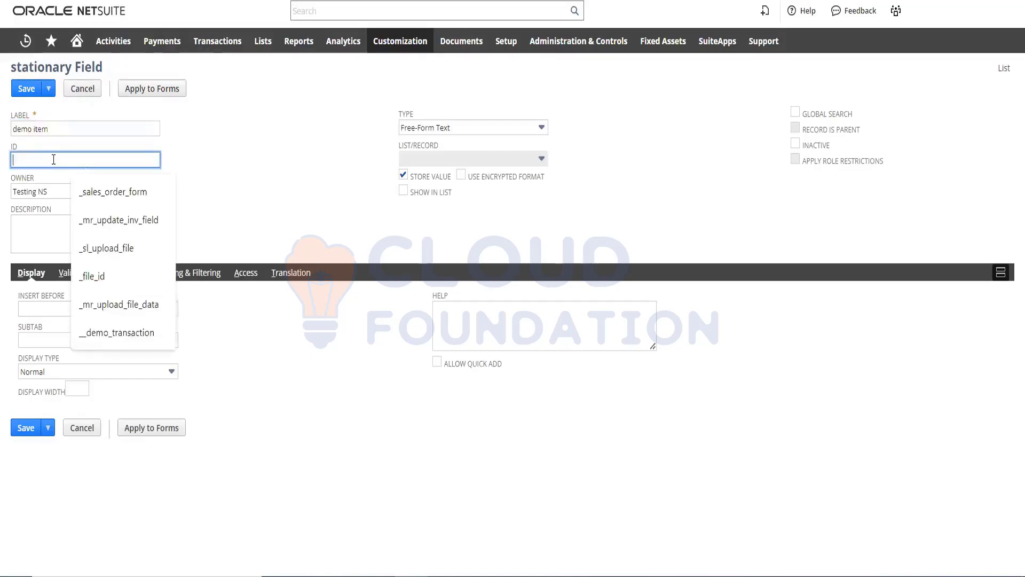
key(ctrl+v)
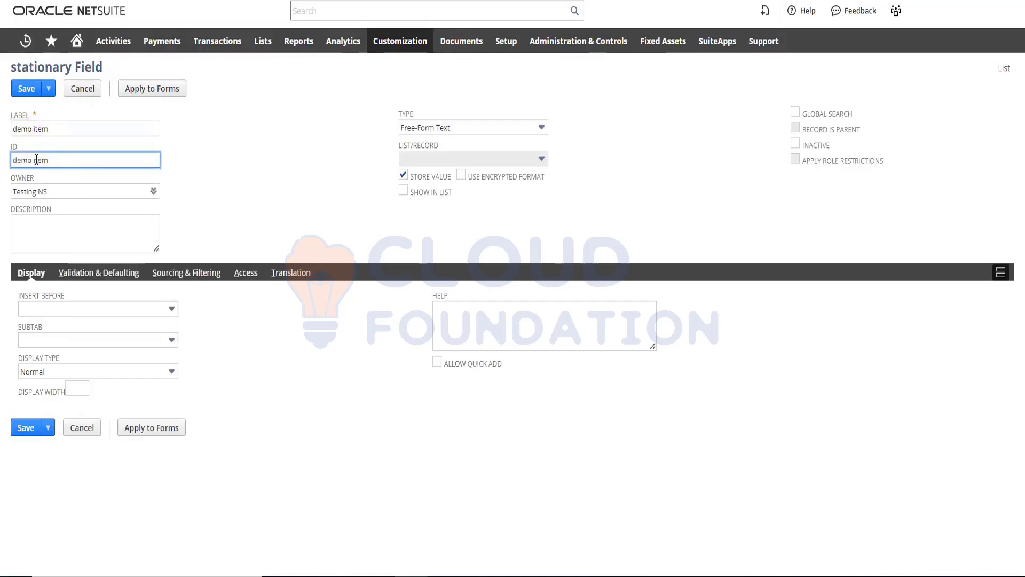
click(33, 159)
key(BackSpace)
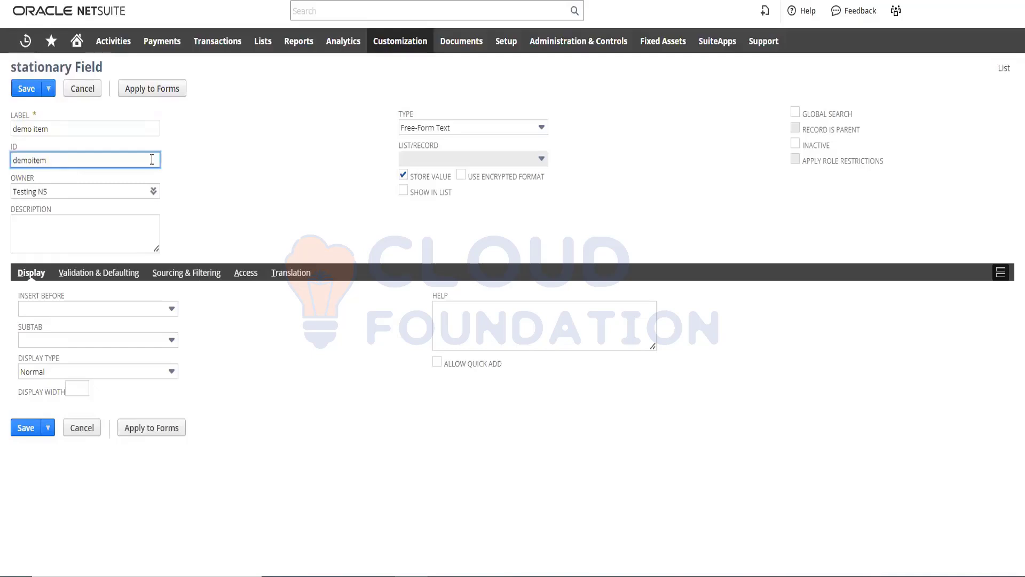
click(15, 162)
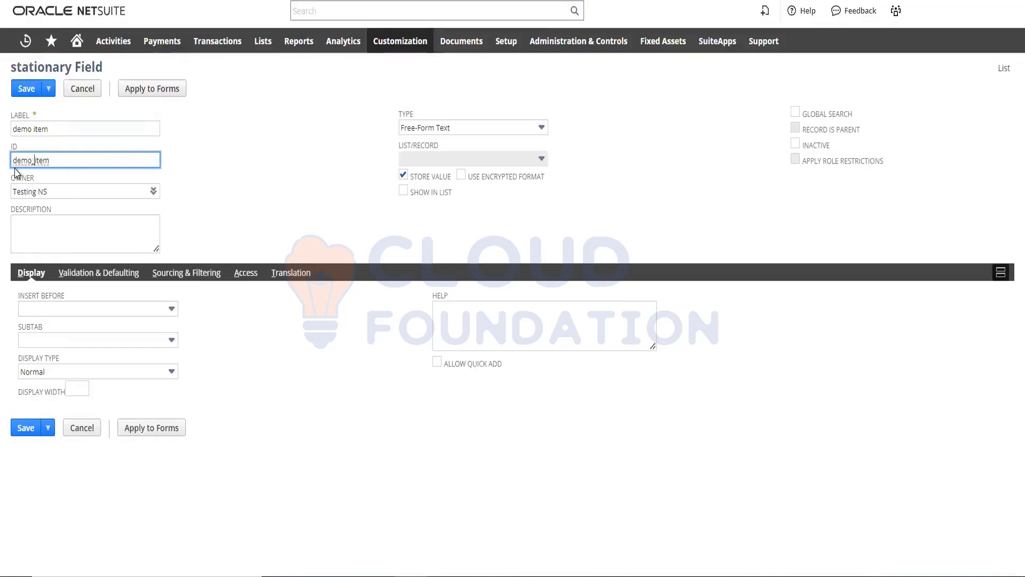
text(_)
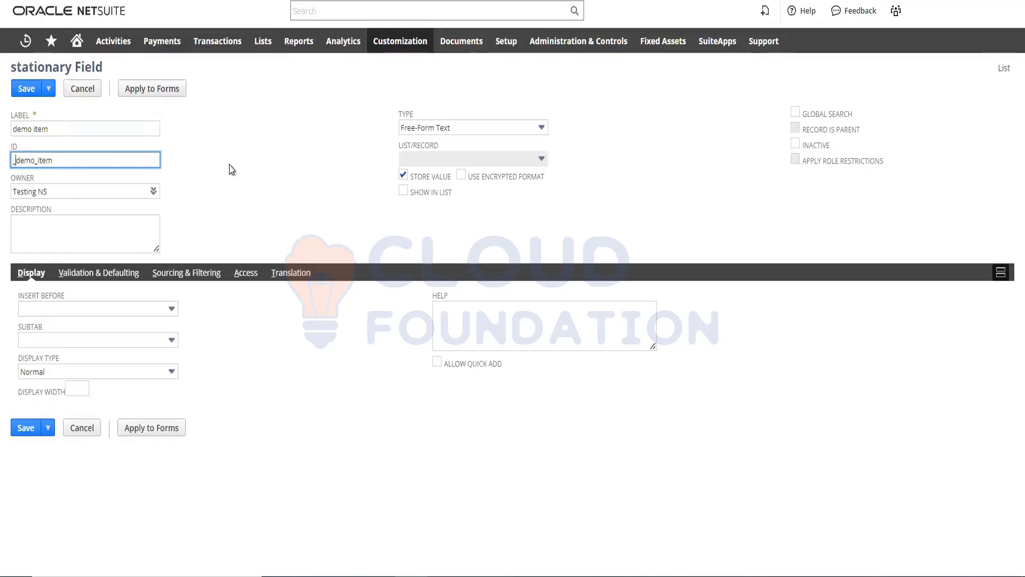
click(174, 129)
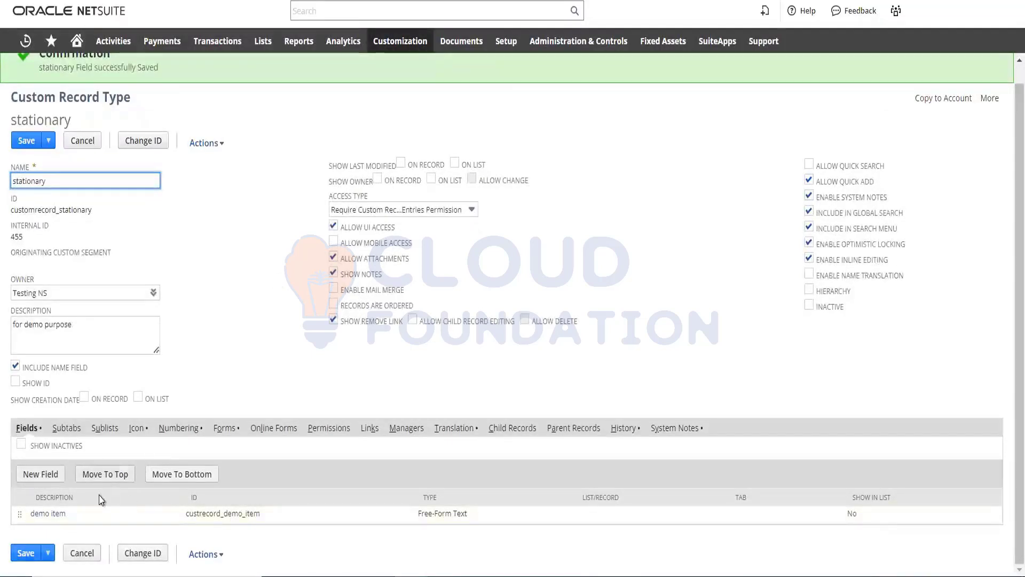
Add a second field labelled "demofield" to the stationary record type, leaving its ID blank, and save it
click(60, 466)
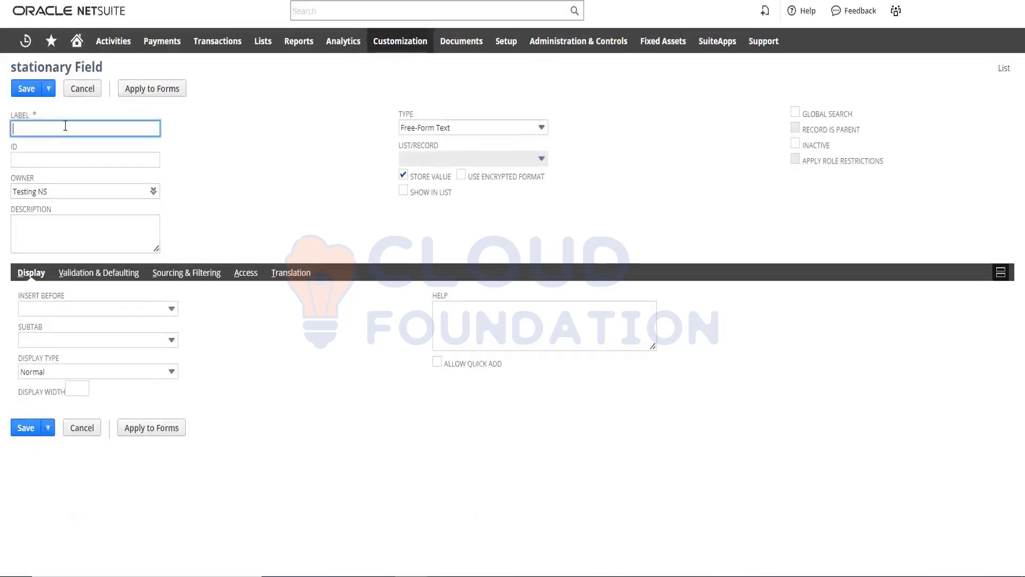
text(demo )
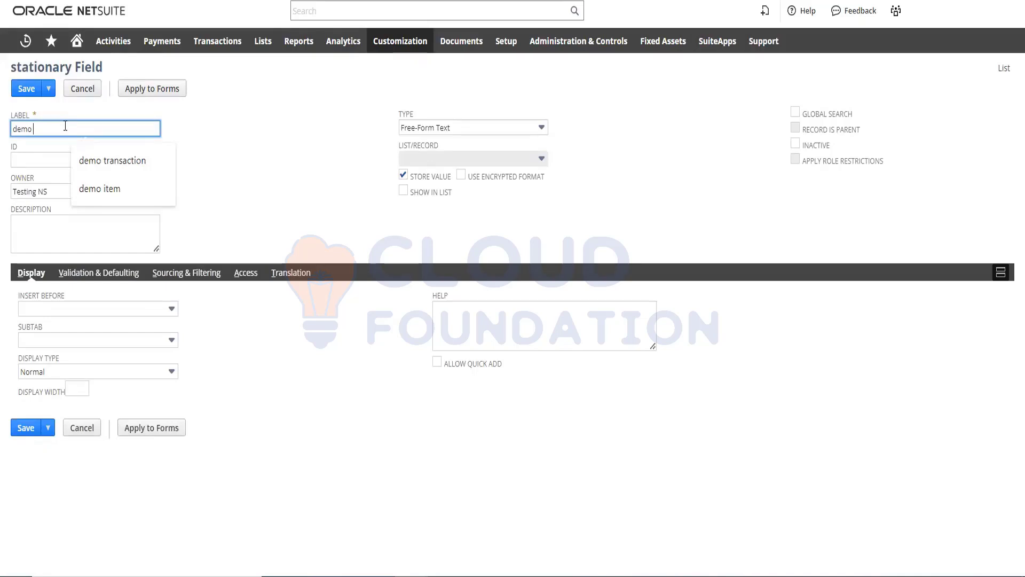
text(field)
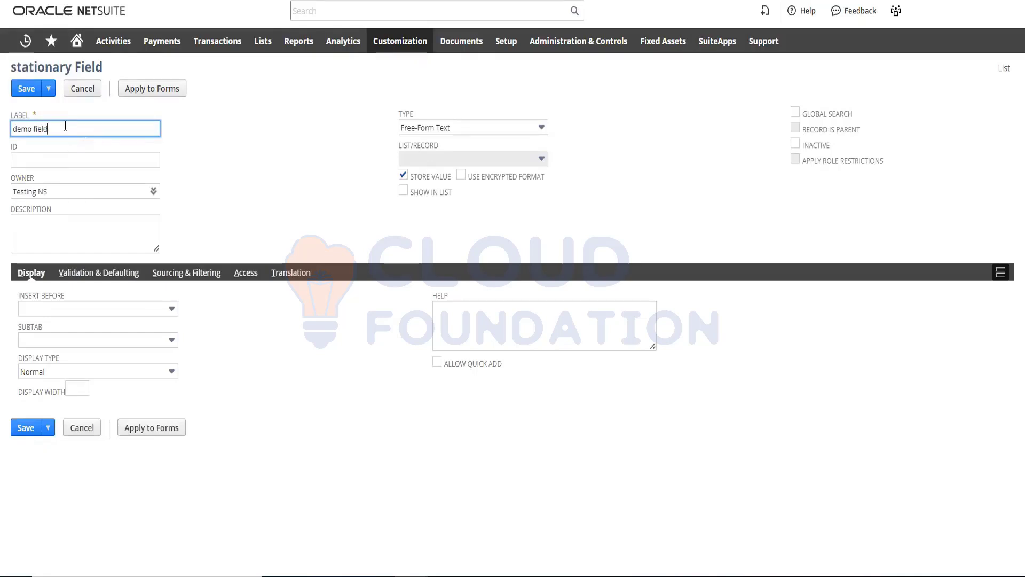
click(33, 128)
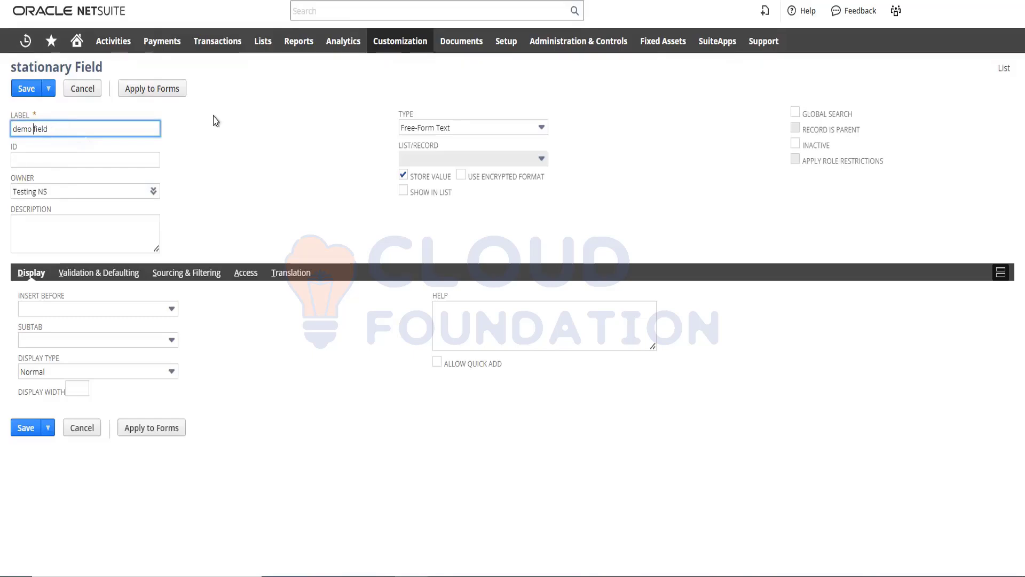
key(BackSpace)
click(262, 17)
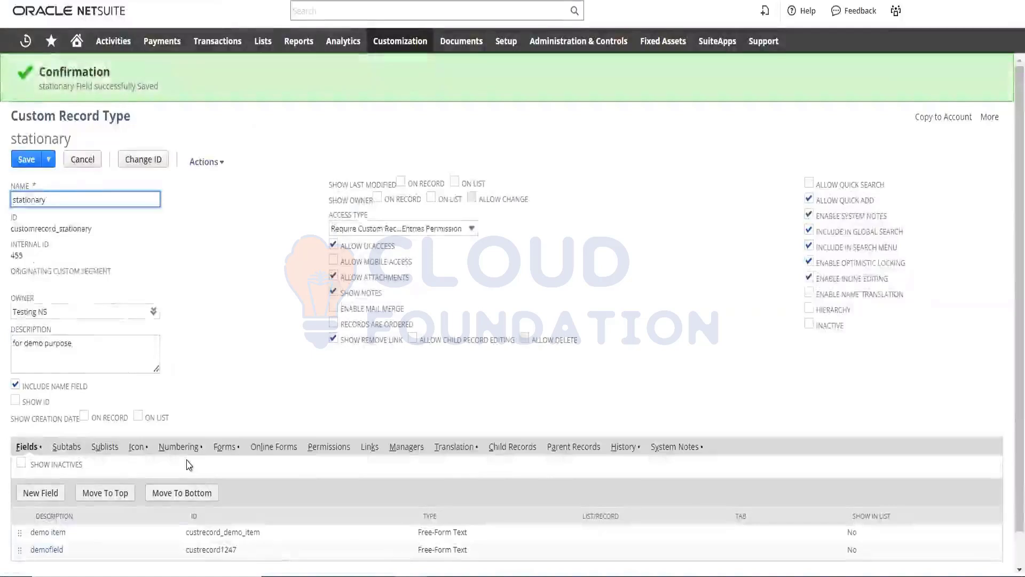
Change the type of the demofield field to Check Box, accept the data deletion warning and save the field
scroll(188, 464, down, 1)
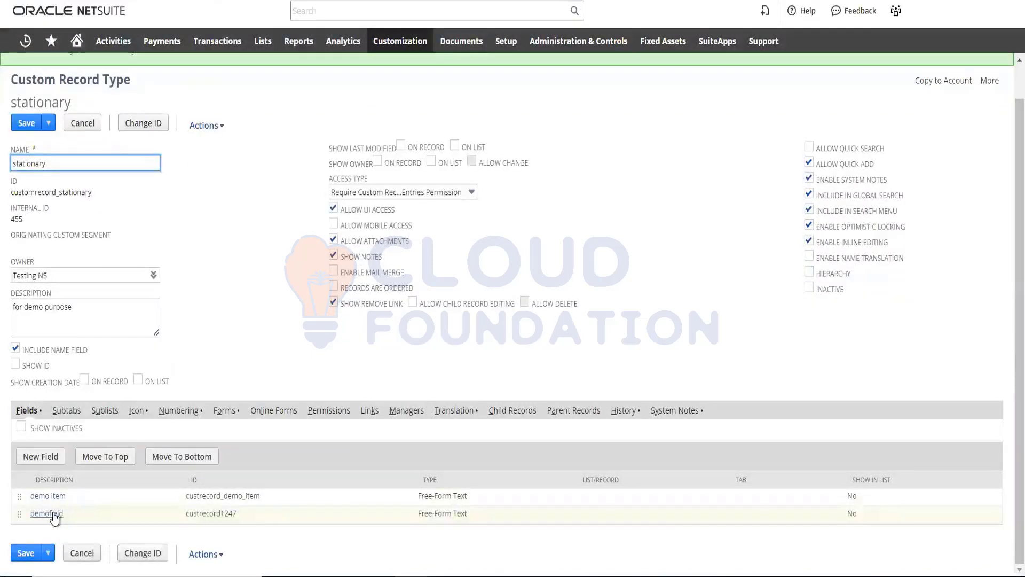
click(53, 516)
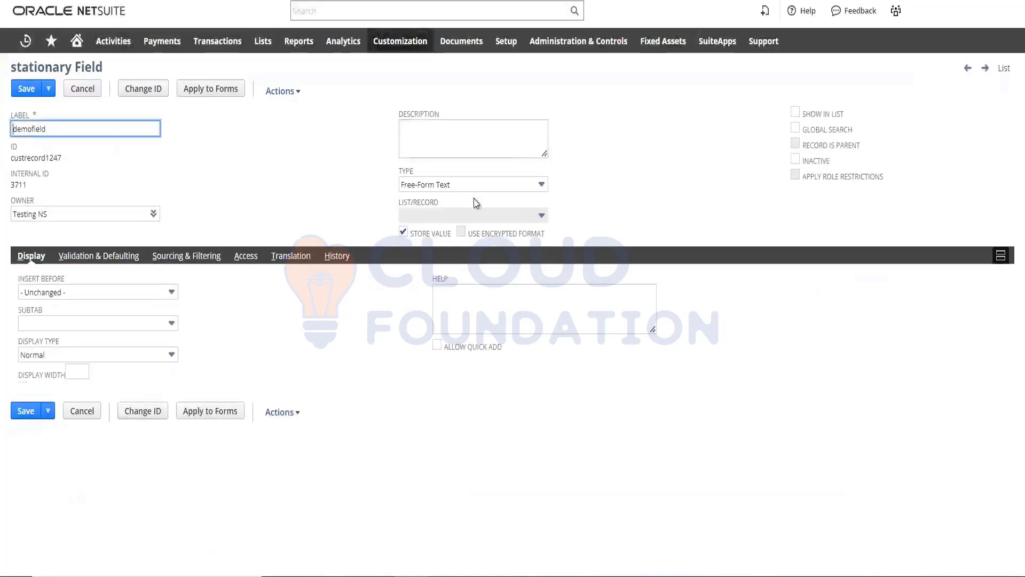
click(483, 186)
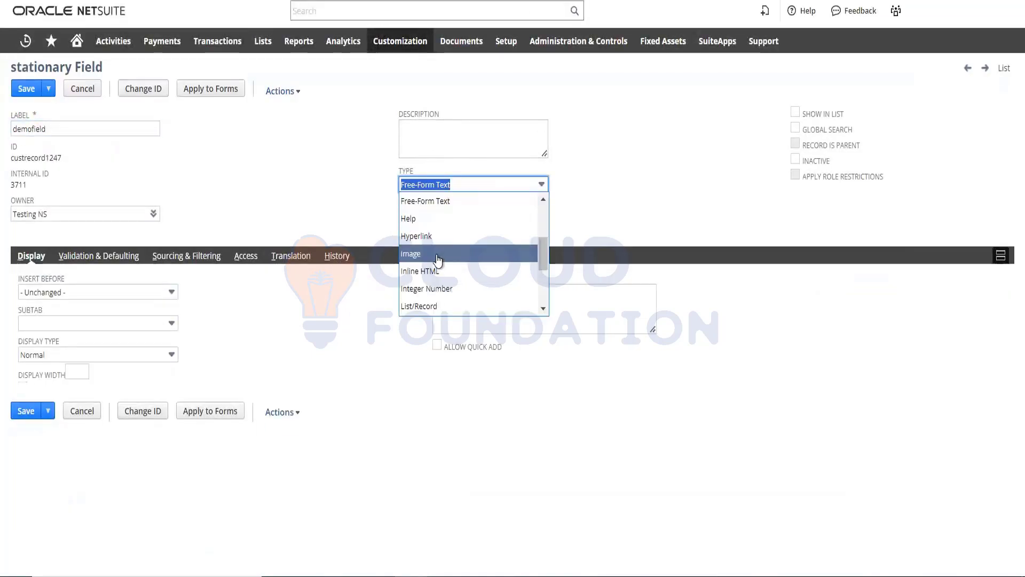
scroll(437, 256, down, 3)
scroll(440, 255, up, 5)
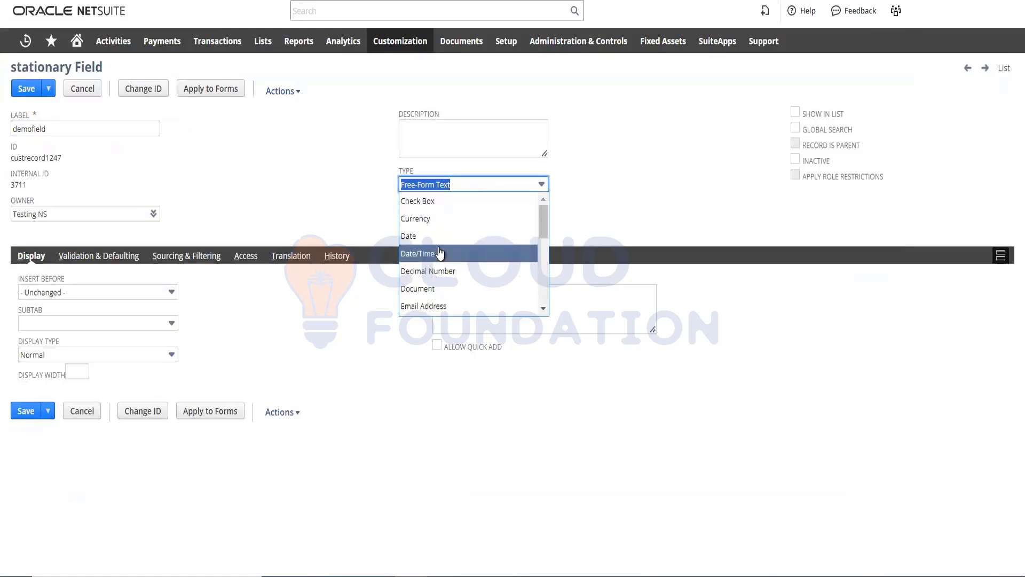
click(428, 201)
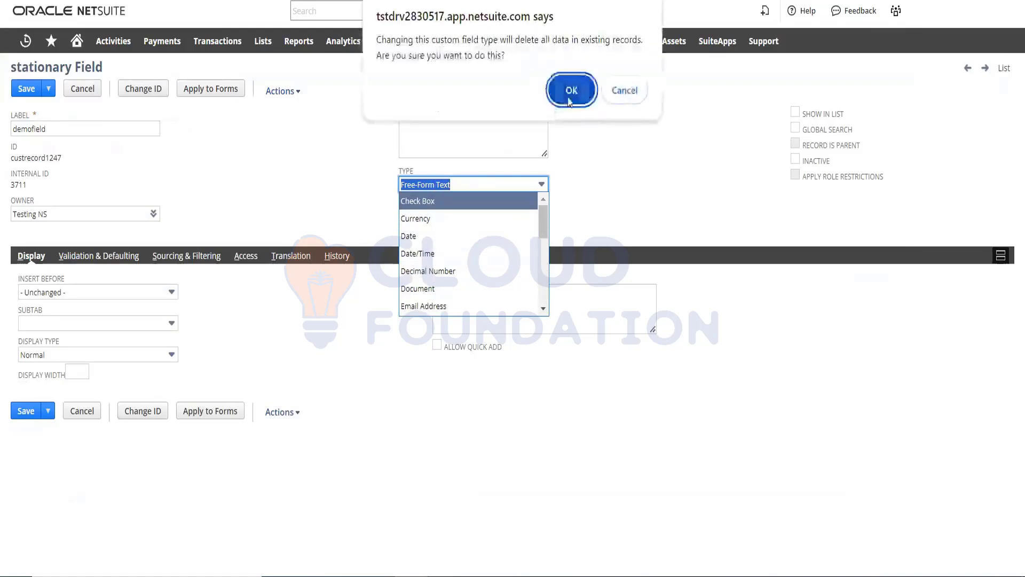
key(Return)
click(24, 89)
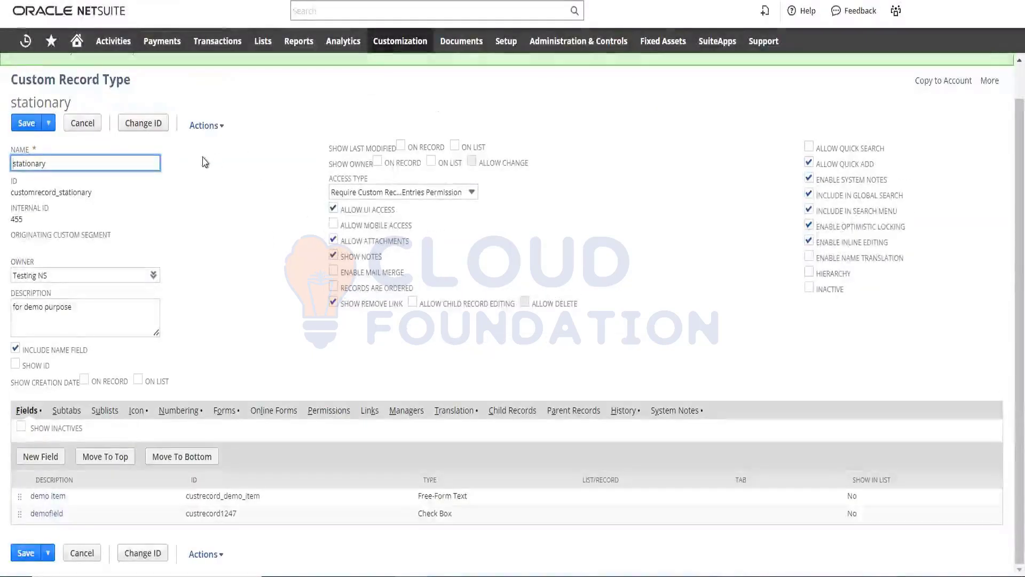
Open the list of all custom record types
mouse_move(397, 46)
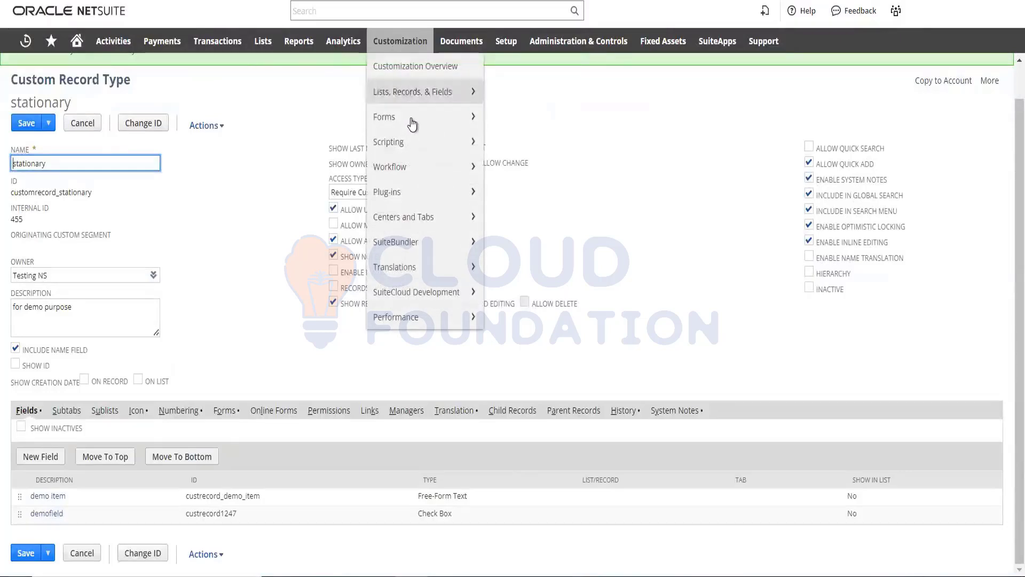
mouse_move(422, 91)
mouse_move(529, 115)
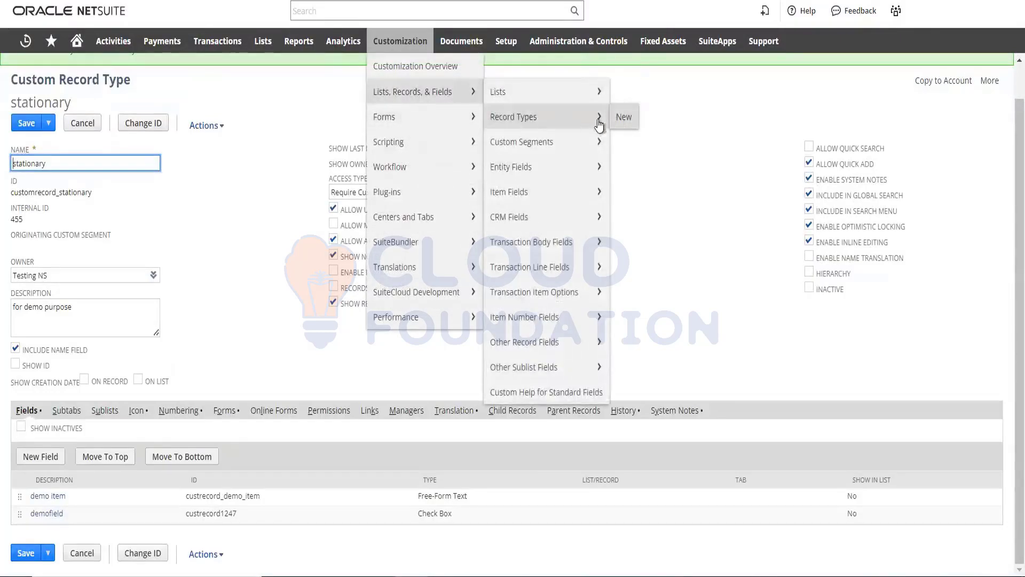
click(528, 121)
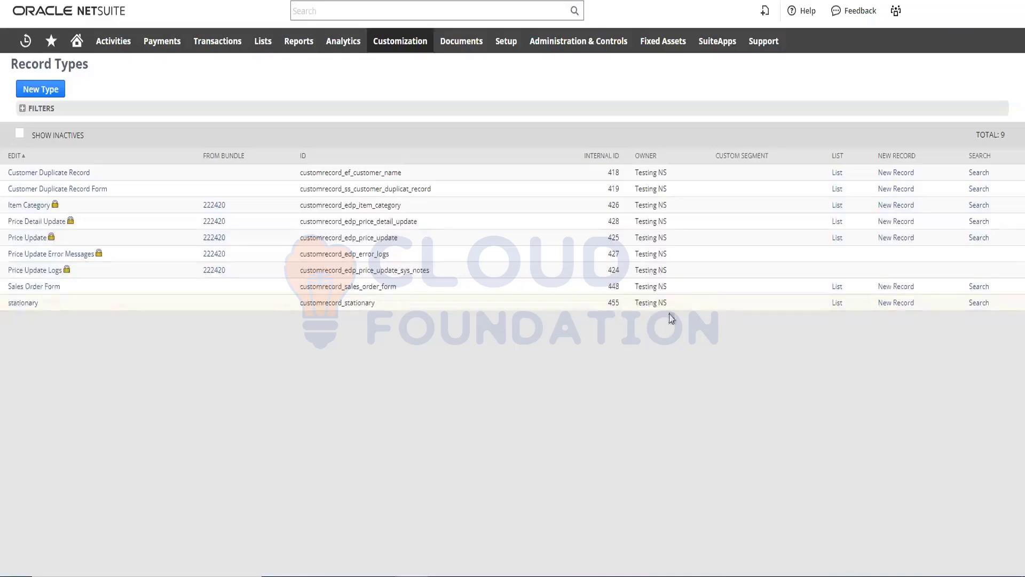
Start a new stationary record from its record list, set demo item to "demo" and check demofield
click(837, 305)
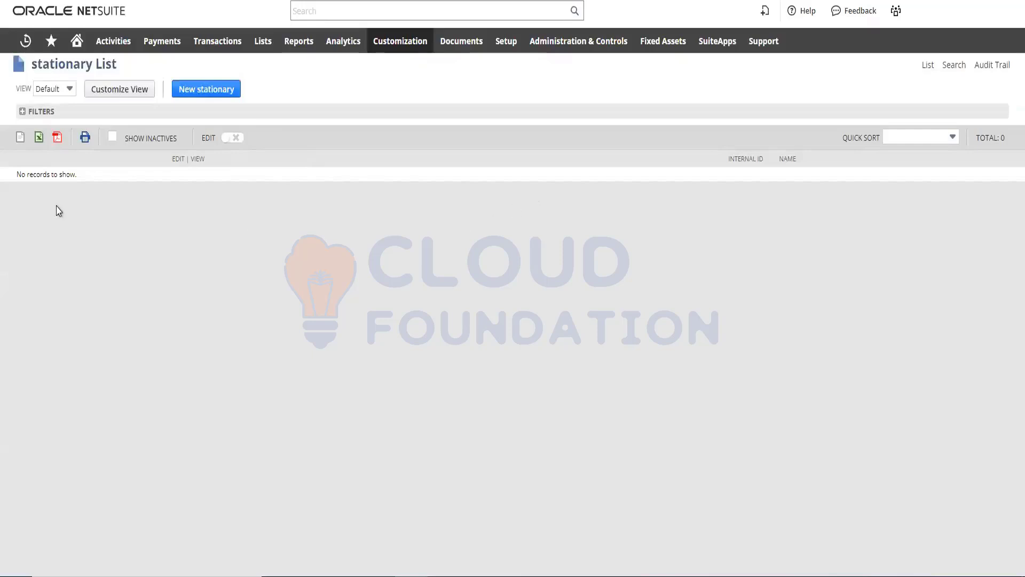
click(218, 92)
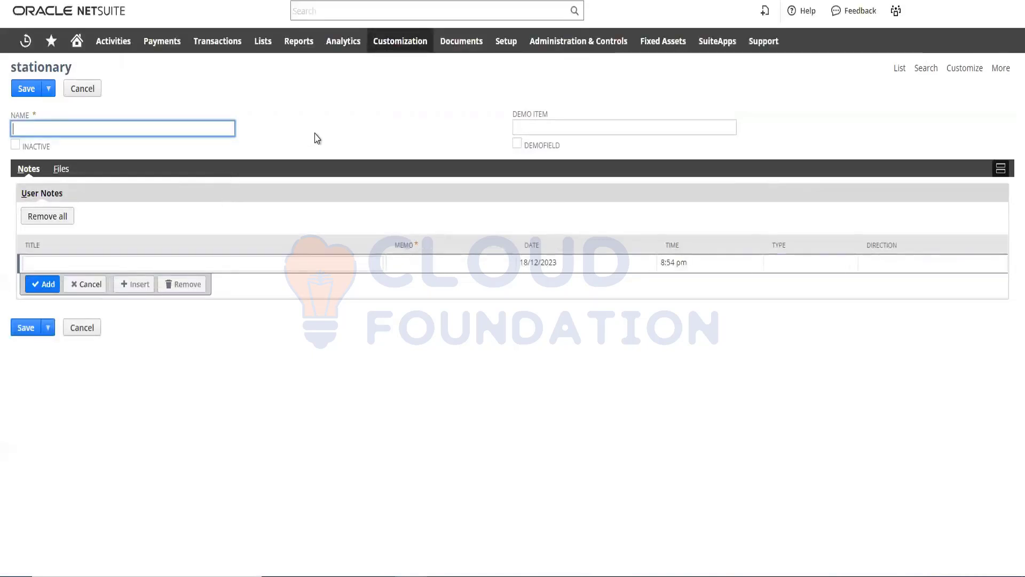
click(534, 127)
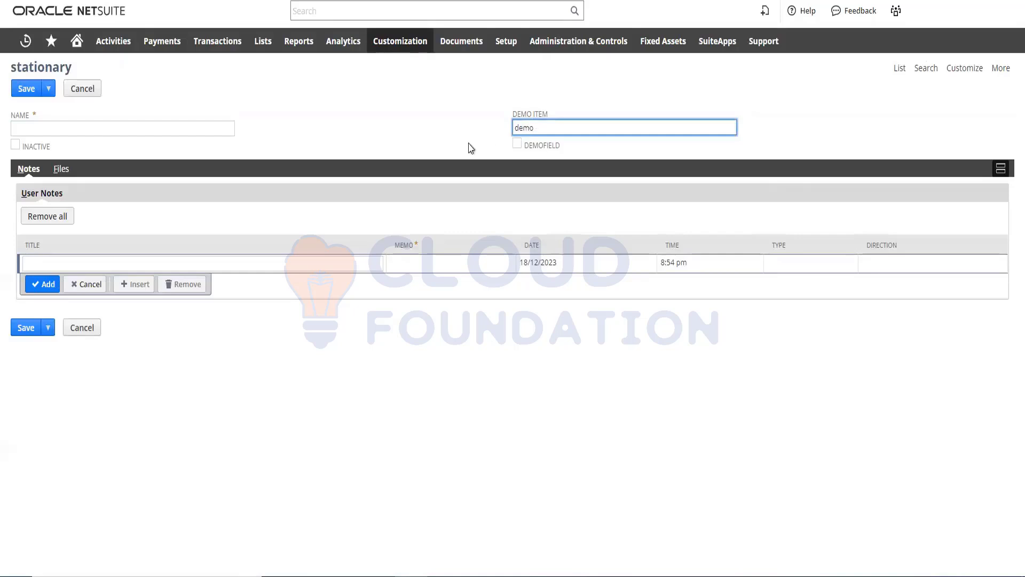
click(452, 126)
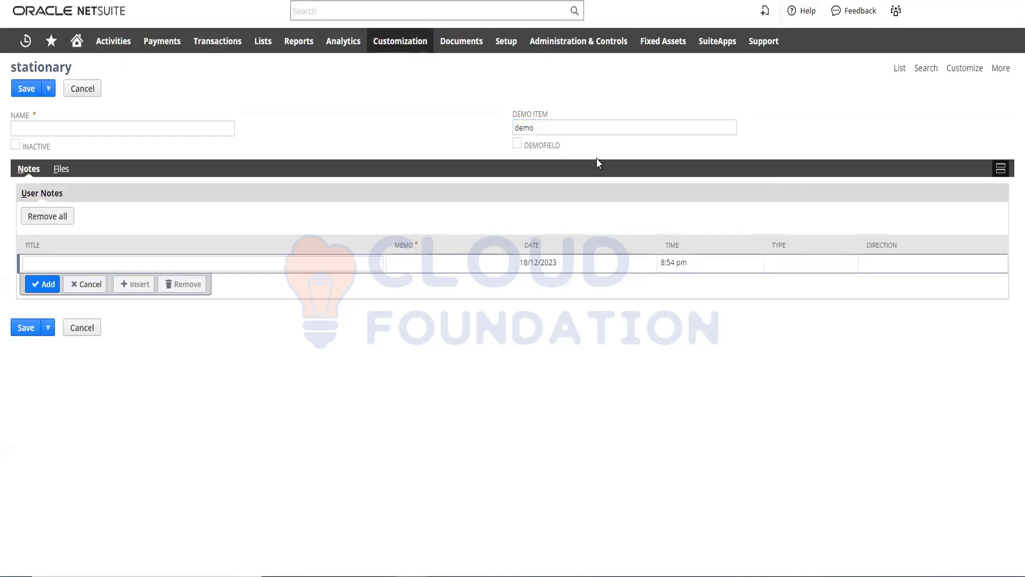
click(518, 146)
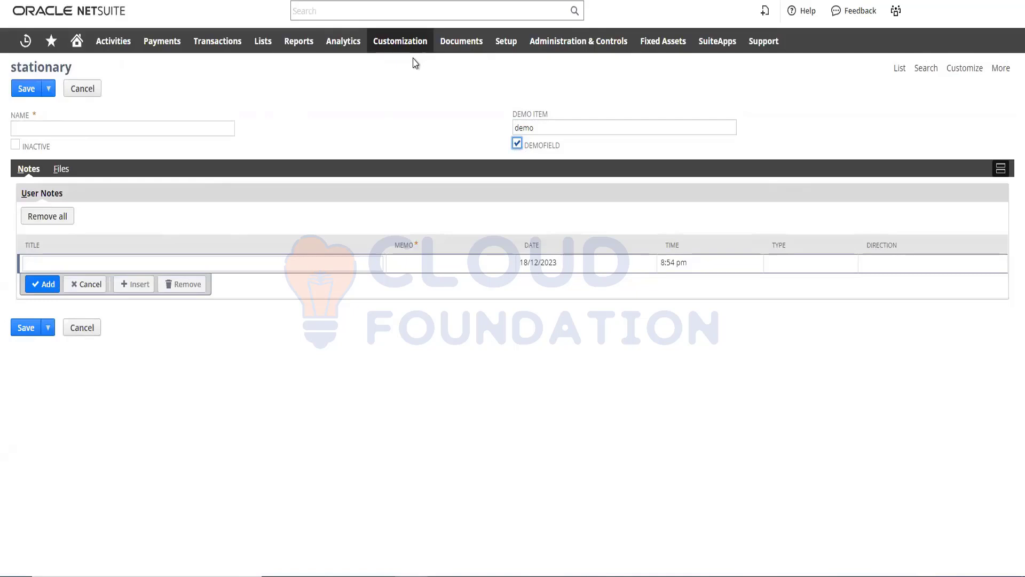
Open the custom record types list in a separate browser tab and open the stationary record type for editing
mouse_move(412, 43)
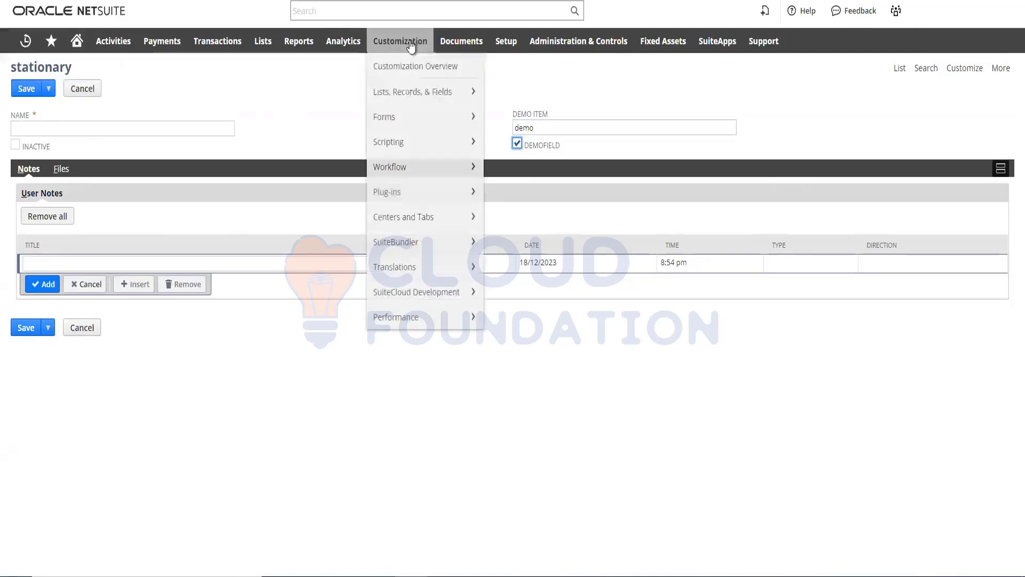
mouse_move(416, 95)
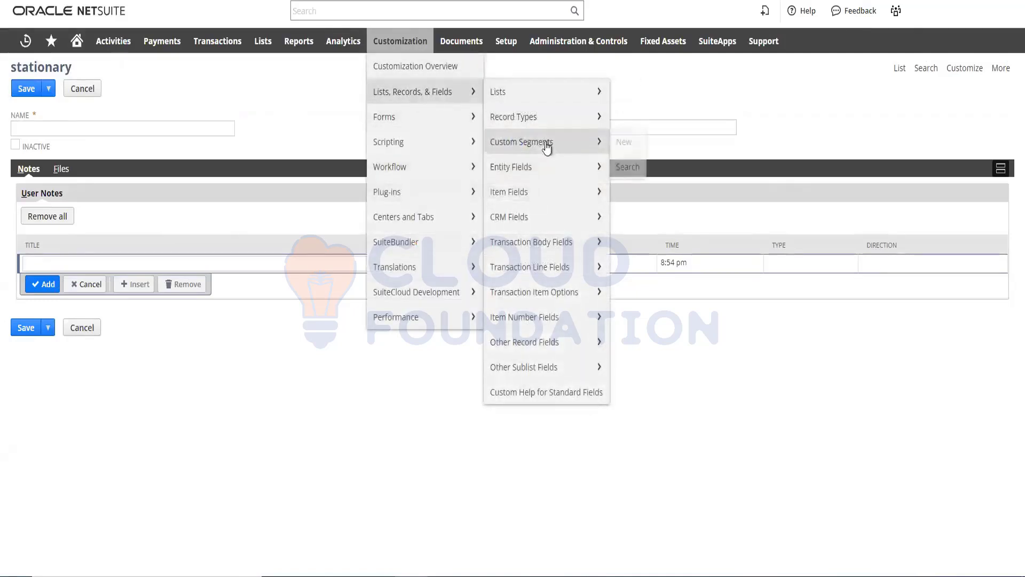
mouse_move(504, 122)
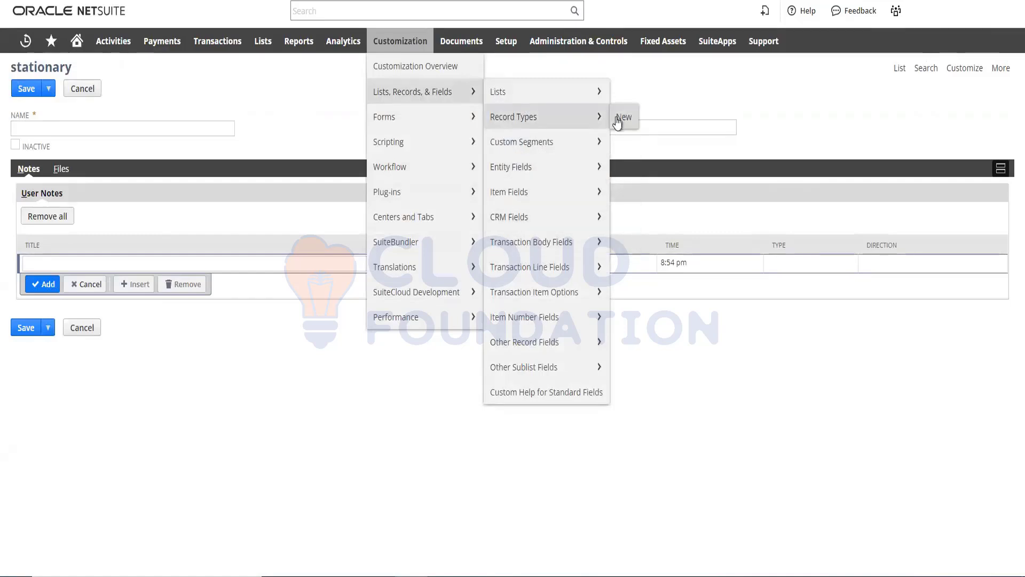
right_click(523, 123)
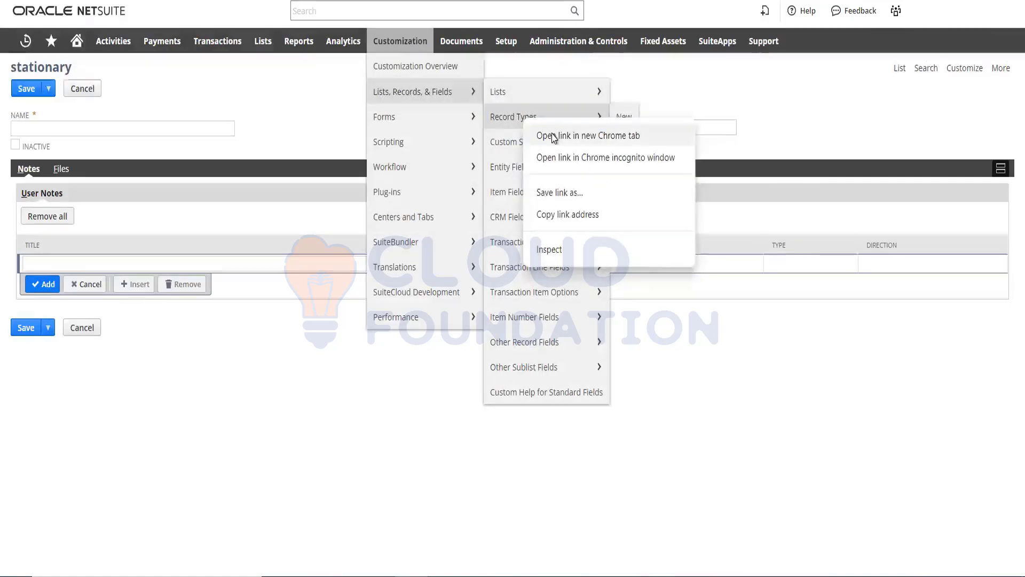
click(548, 132)
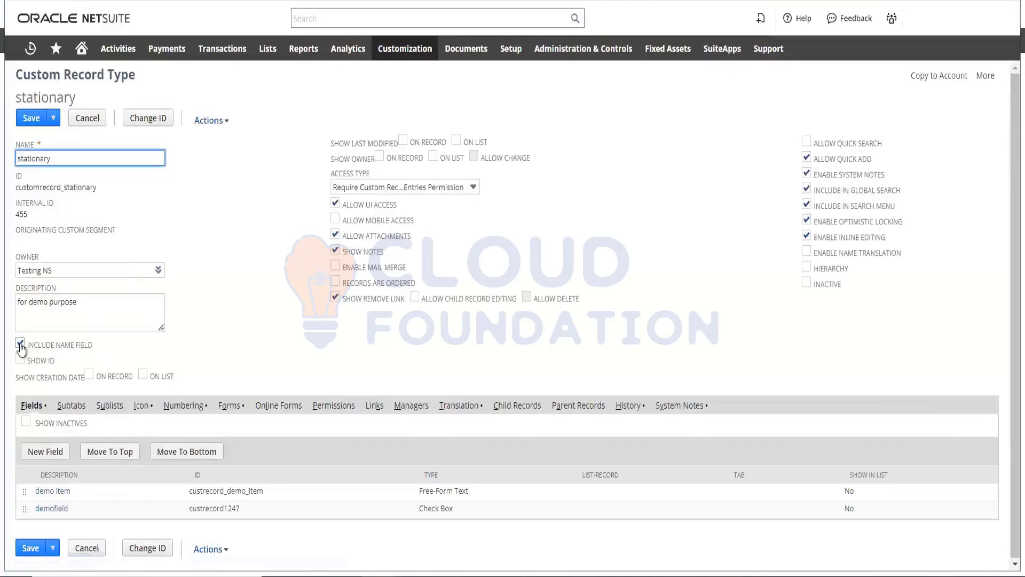
Turn off Include Name Field and turn on Allow Child Record Editing for the stationary record type
click(20, 344)
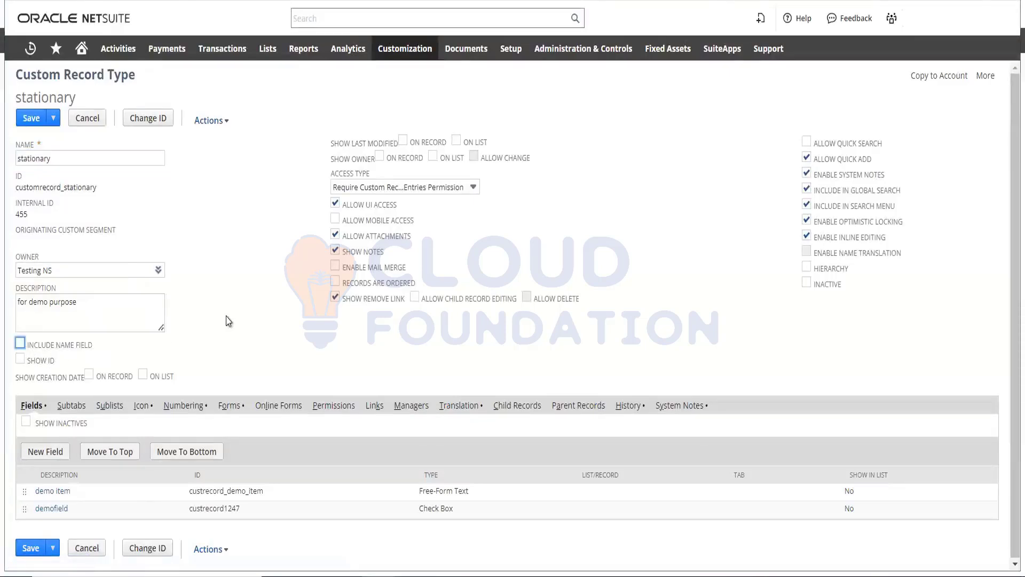
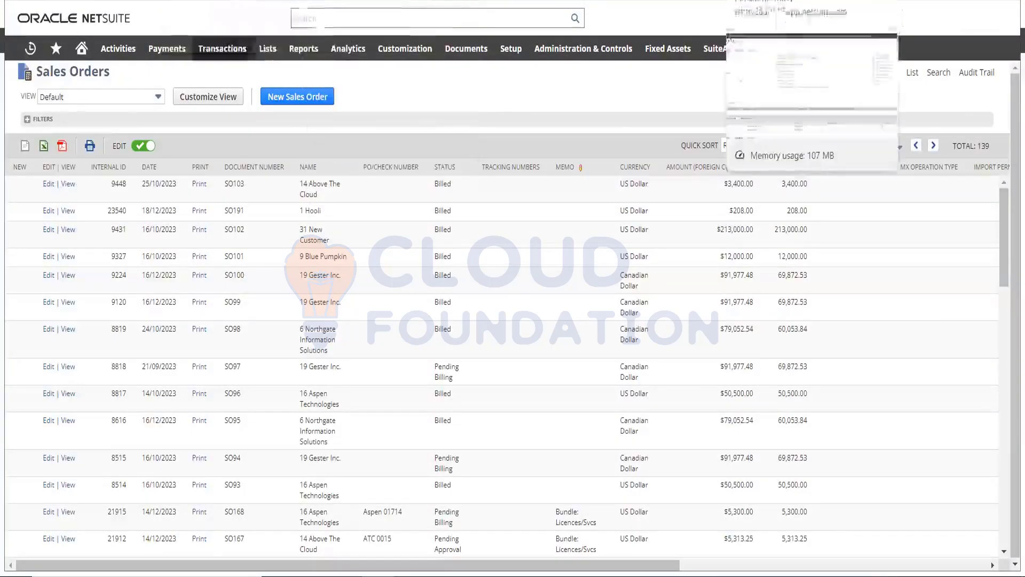
click(769, 1)
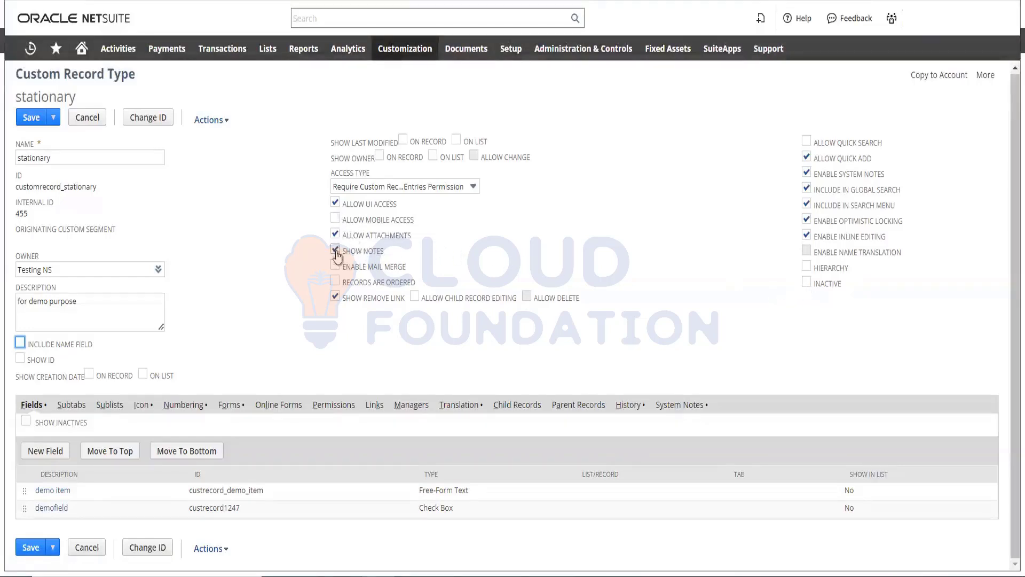
click(415, 297)
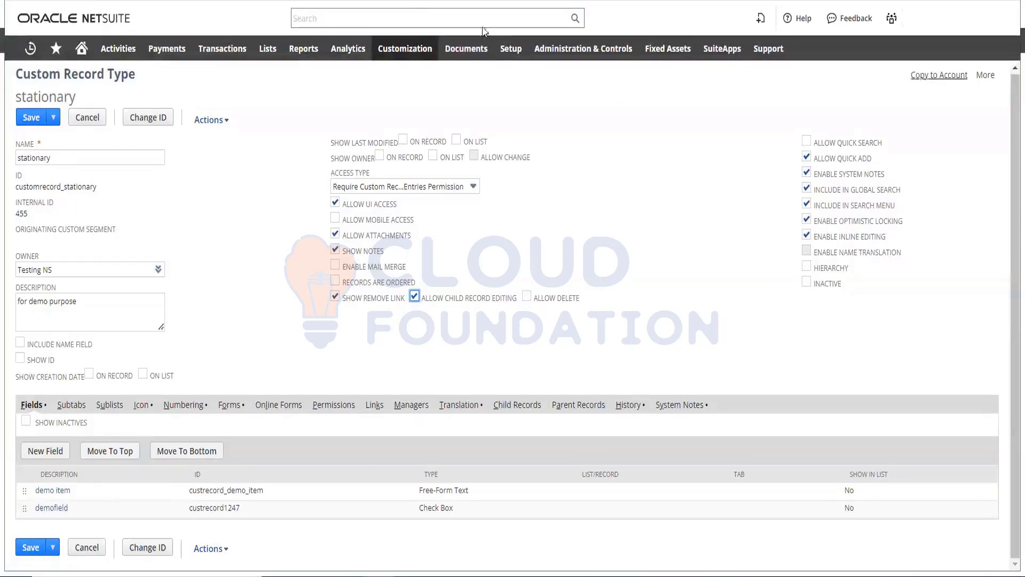
Start a new field on the stationary record type, discarding unsaved changes, with label "attach" and ID "_attach"
click(45, 454)
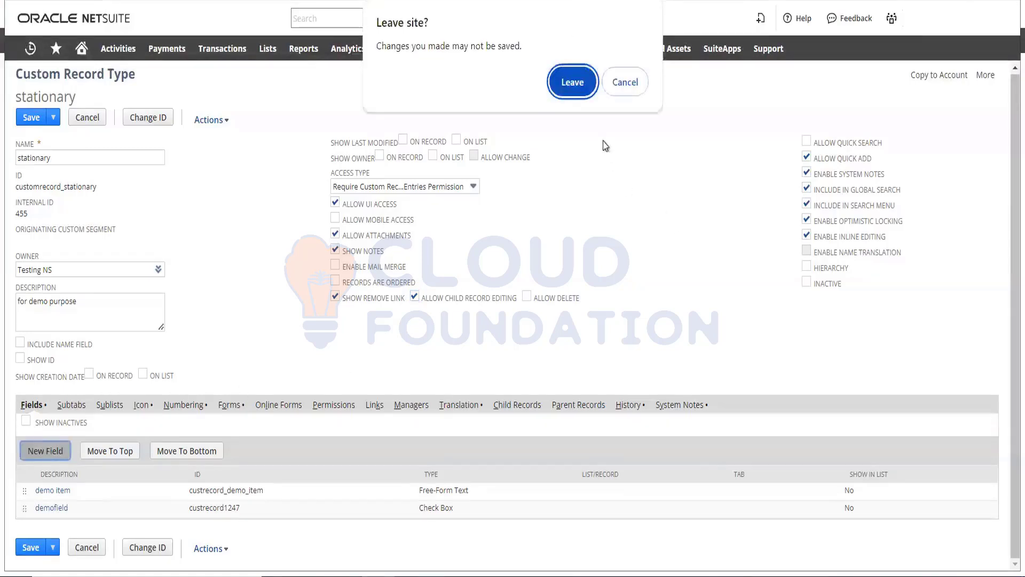
click(573, 83)
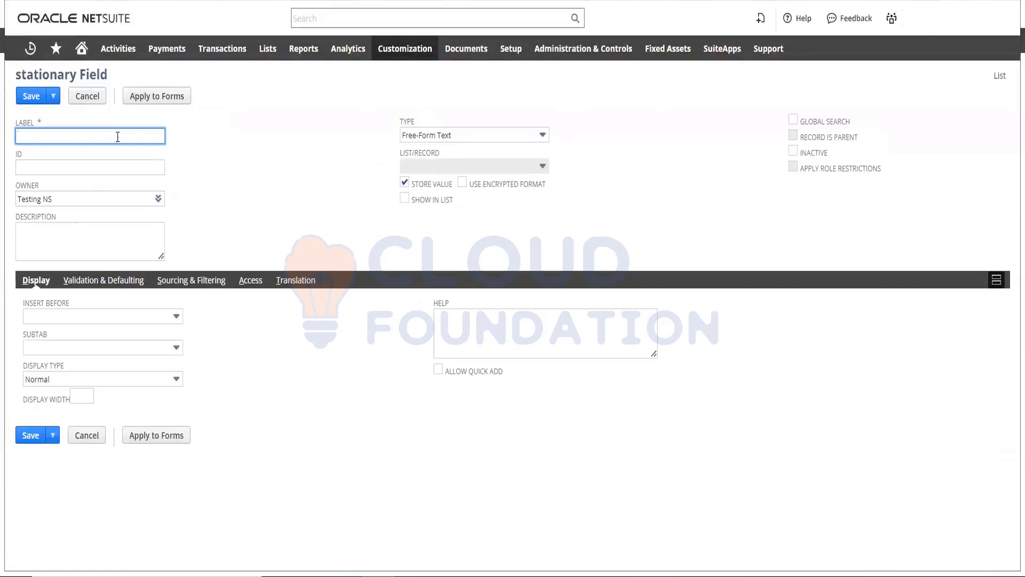
text(attach)
double_click(26, 137)
key(ctrl+c)
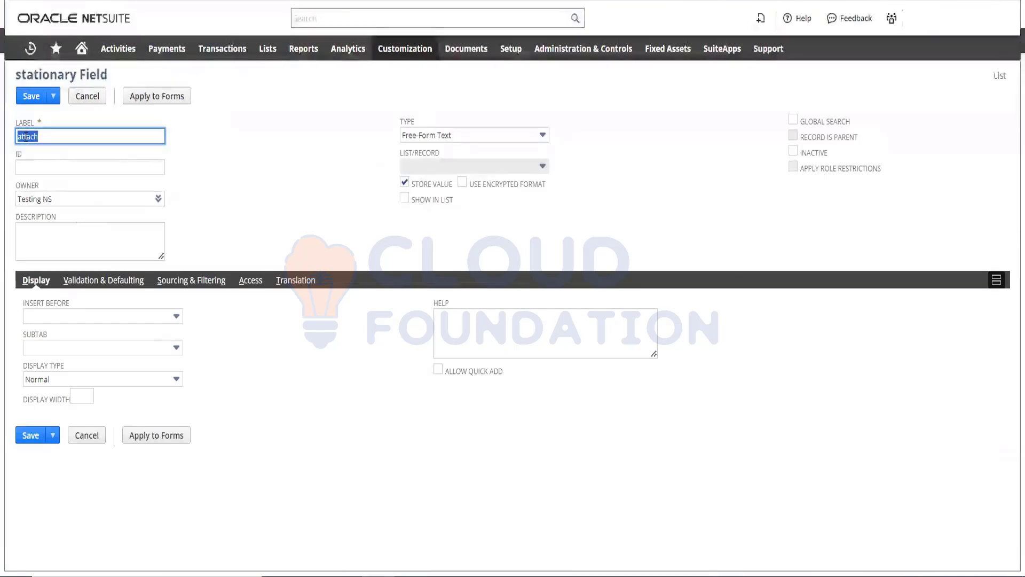
click(32, 166)
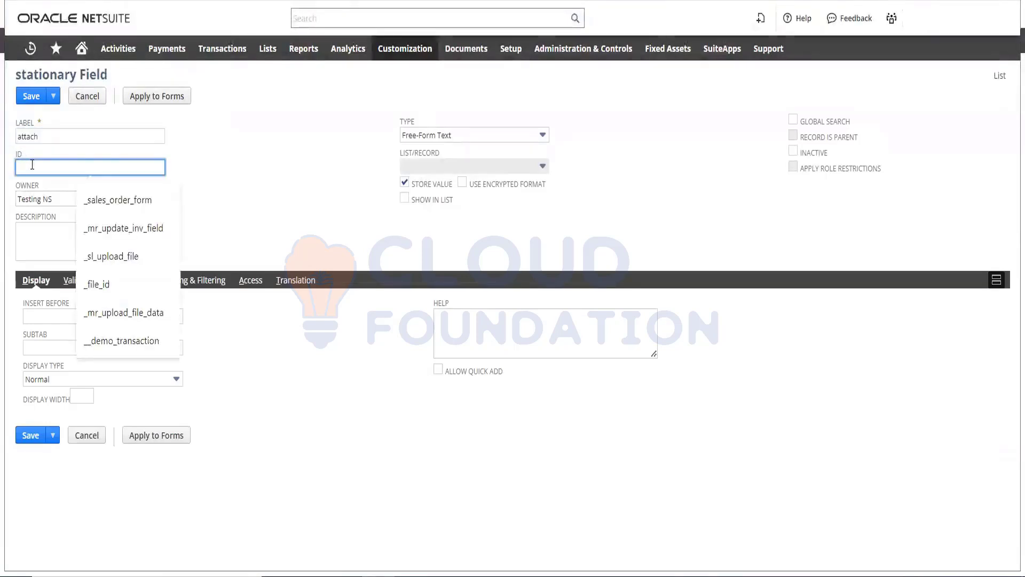
key(ctrl+v)
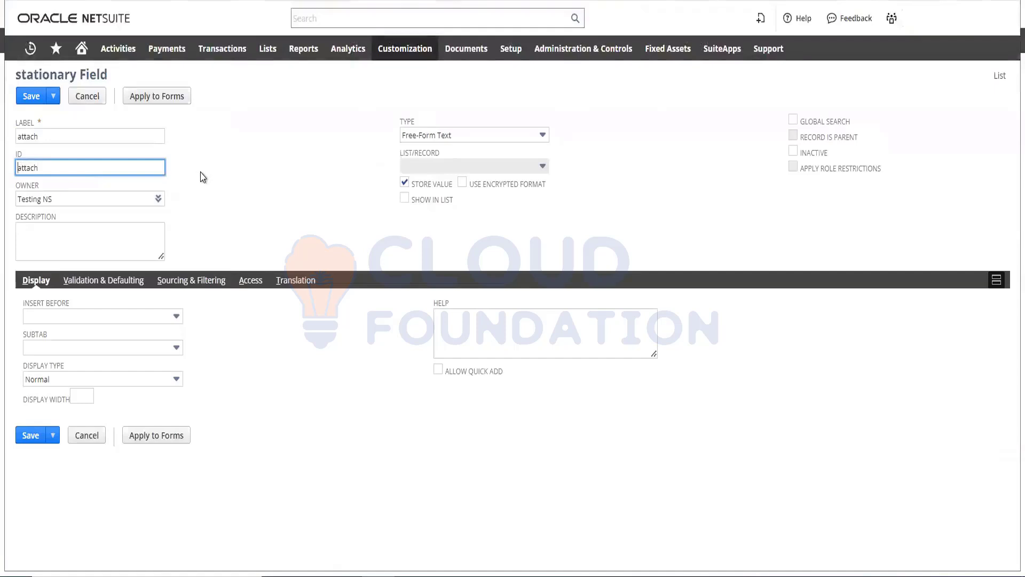
text(_)
click(122, 506)
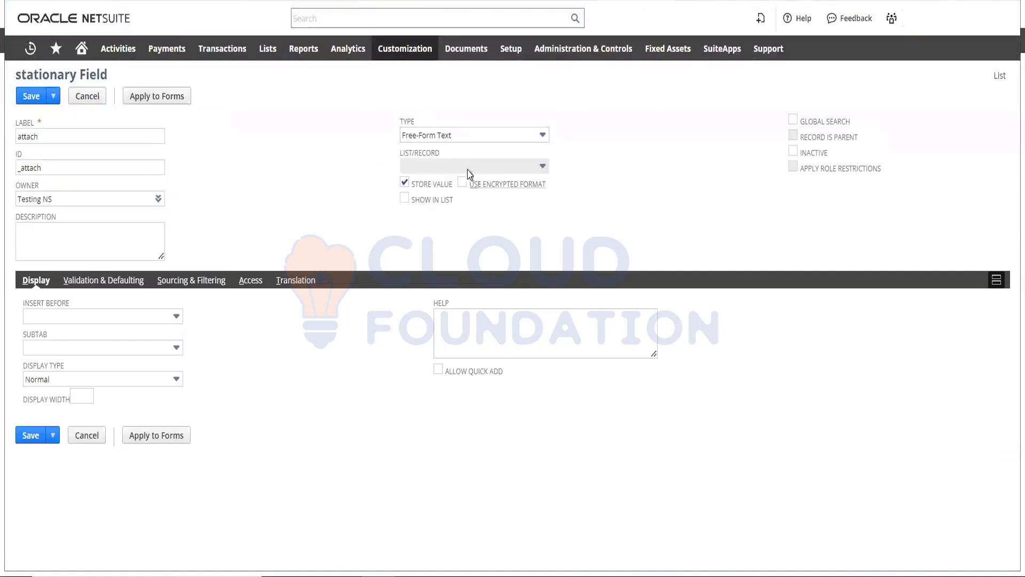
Set the attach field's type to List/Record
click(485, 136)
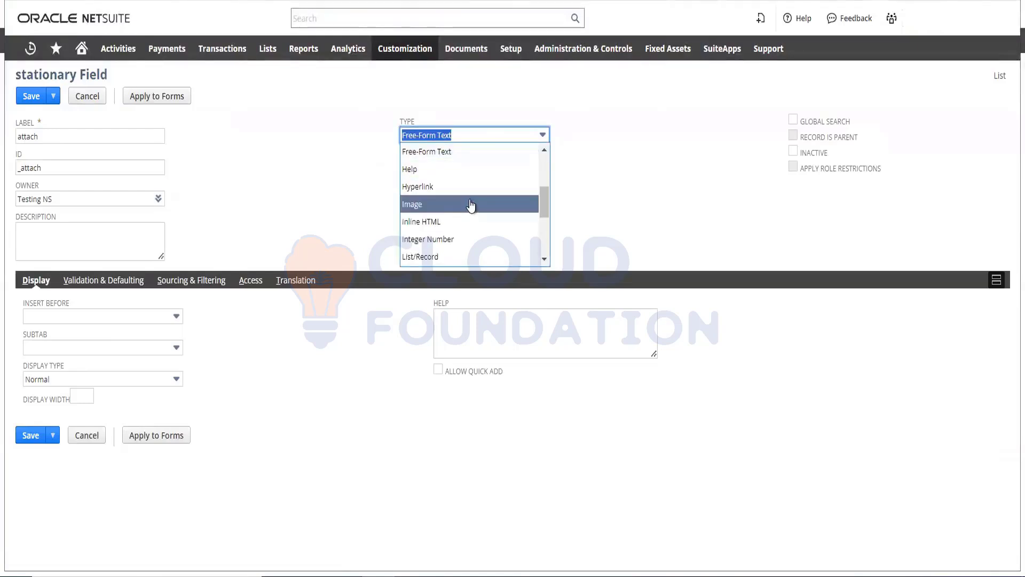
scroll(469, 201, down, 3)
scroll(469, 206, up, 2)
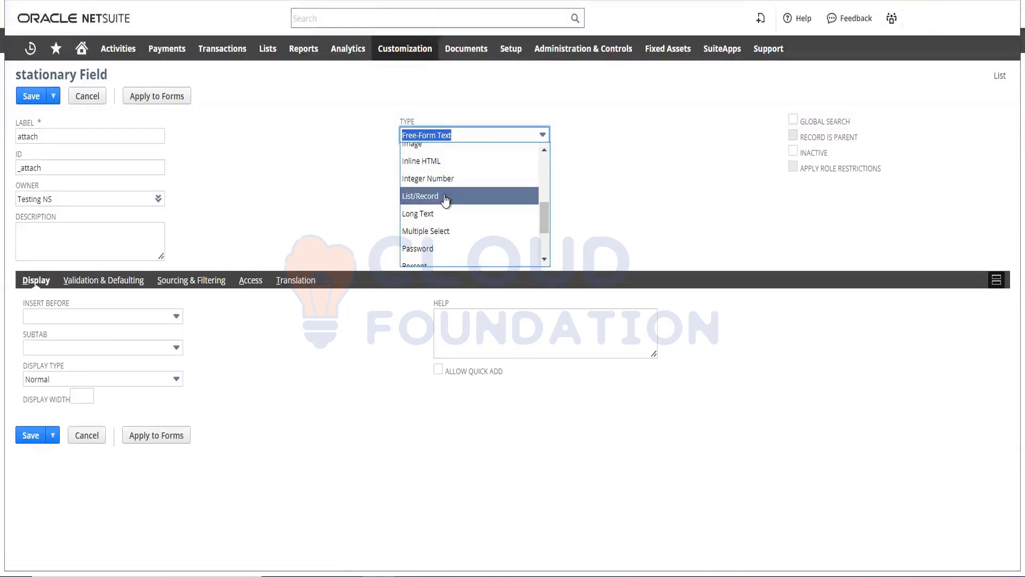
click(448, 196)
Search the attach field's List/Record options for "sales orde"
click(523, 166)
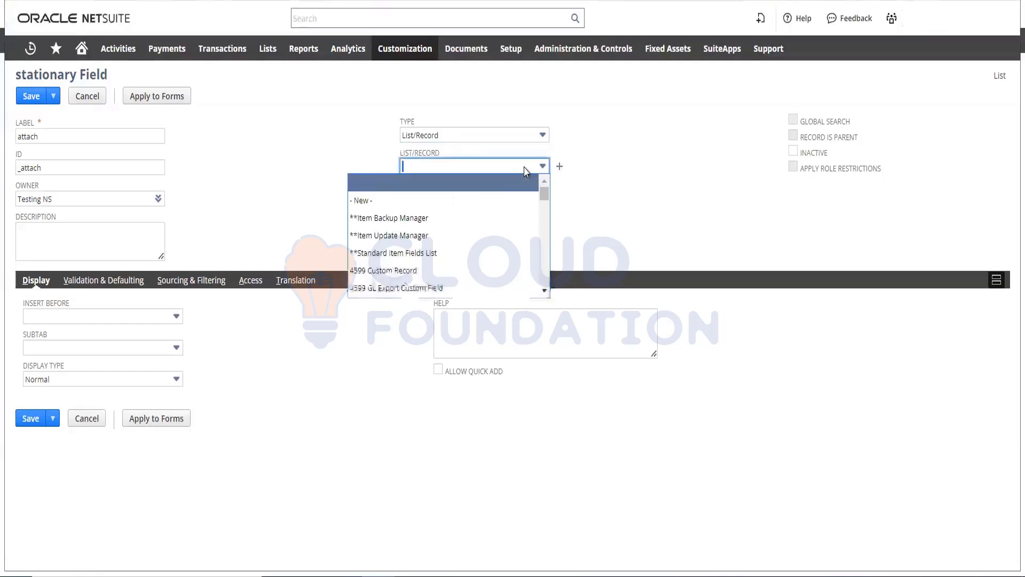
scroll(491, 205, down, 12)
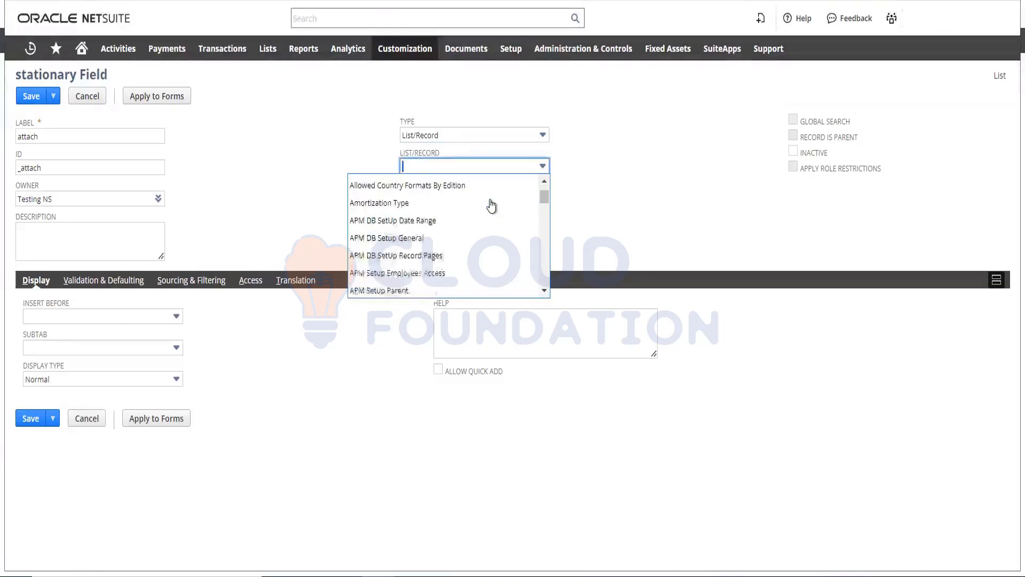
scroll(491, 206, down, 12)
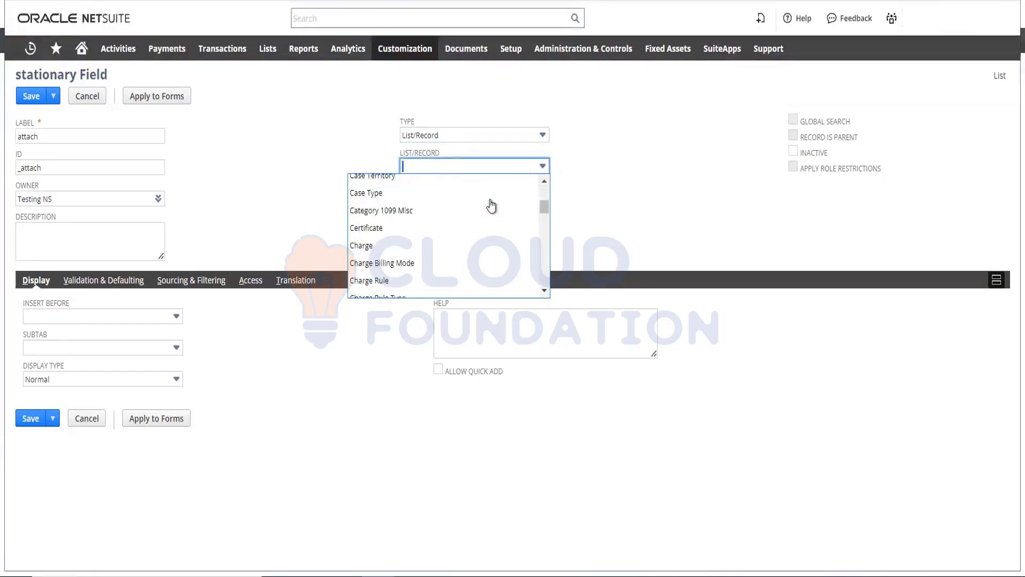
scroll(491, 206, down, 12)
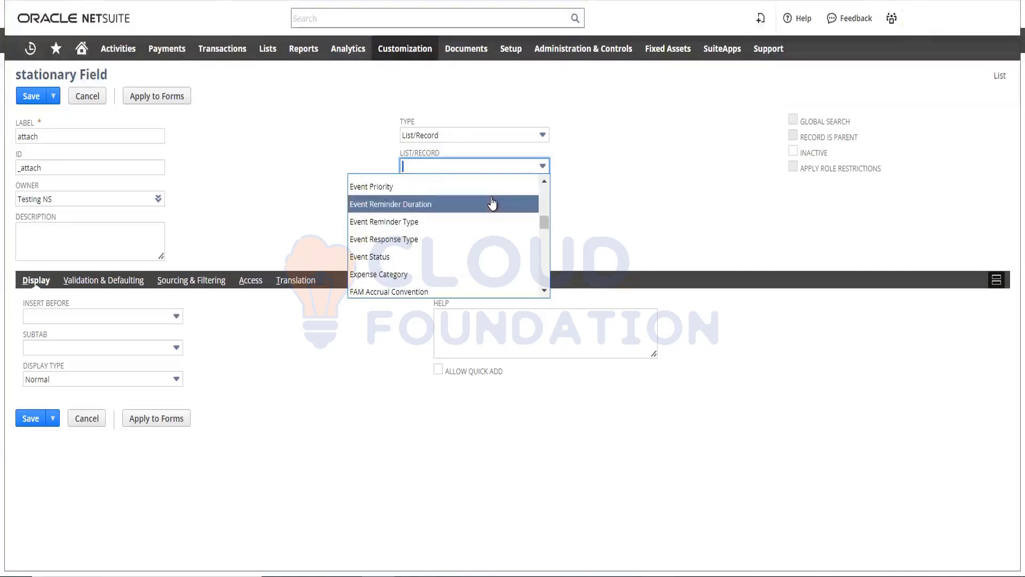
key(ctrl+f)
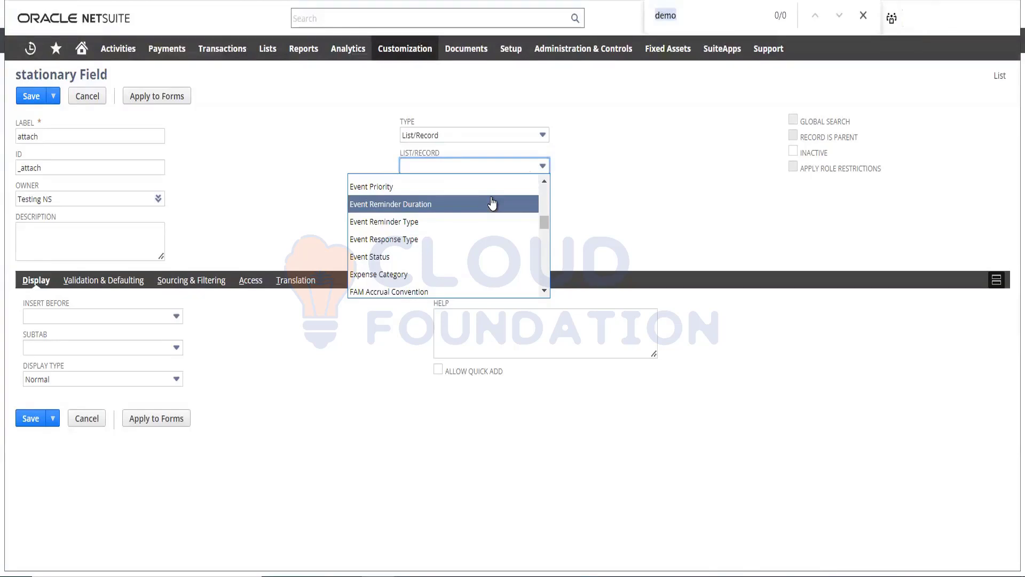
text(sa)
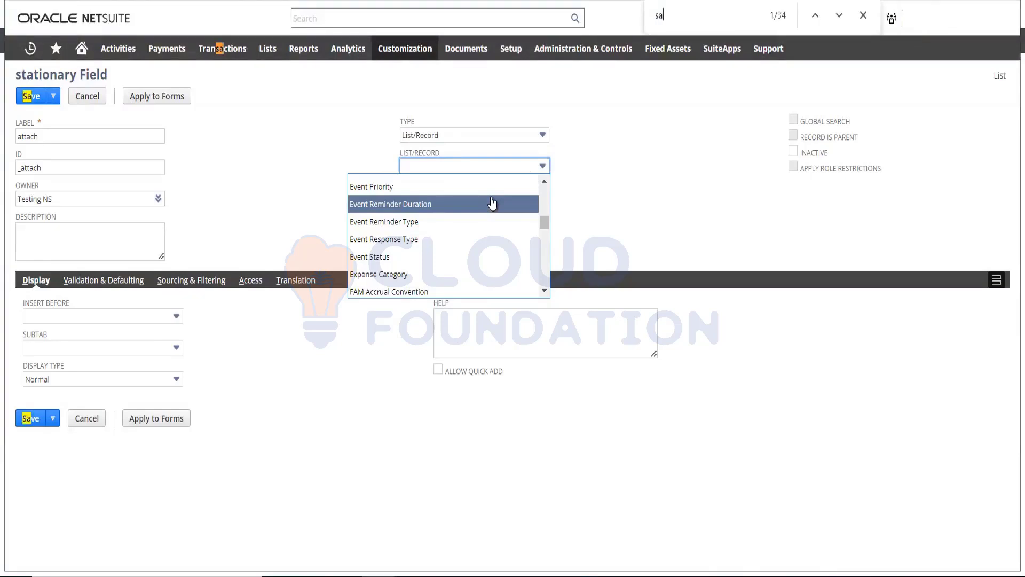
text(l)
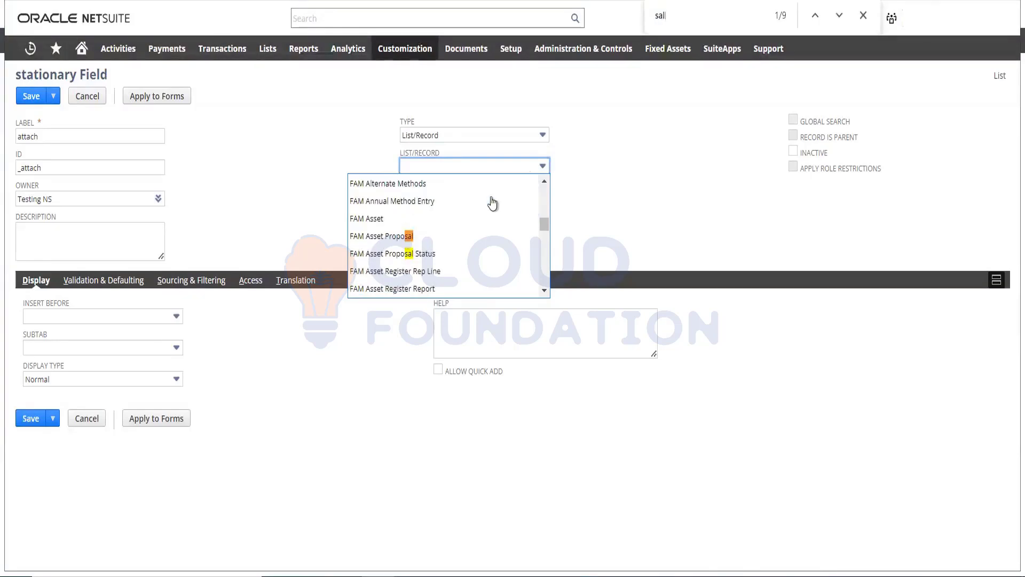
text(es)
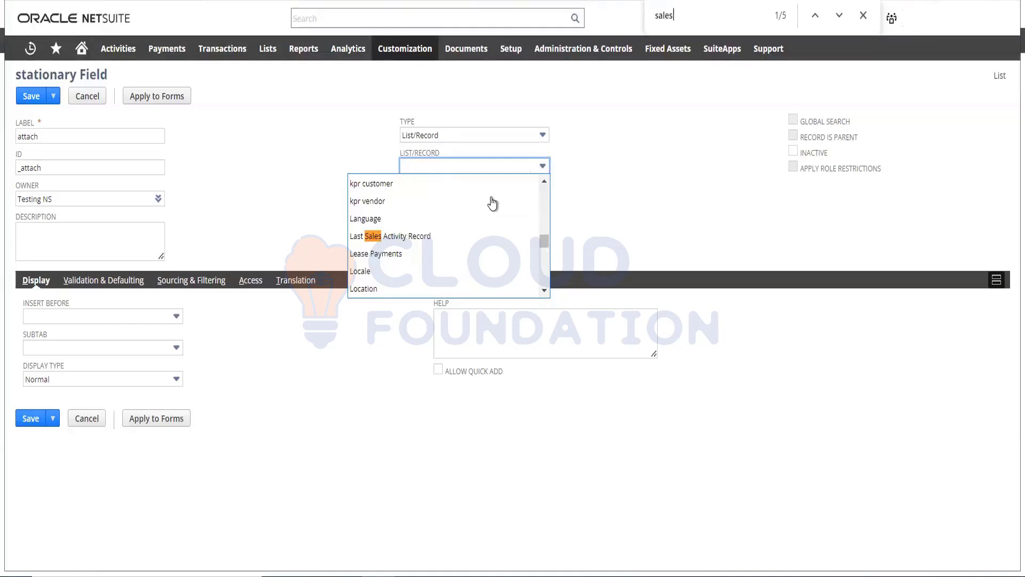
text( or)
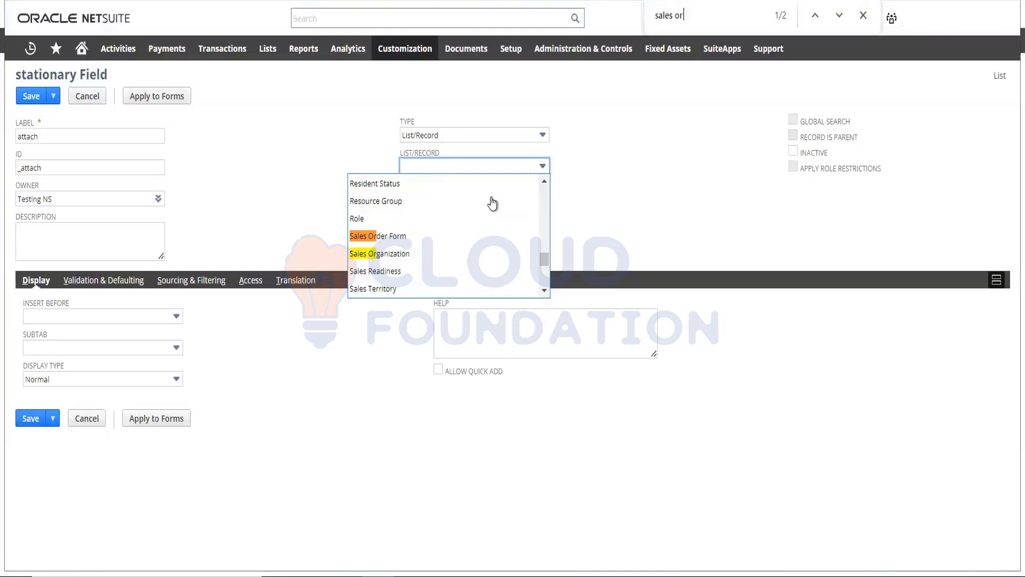
text(de)
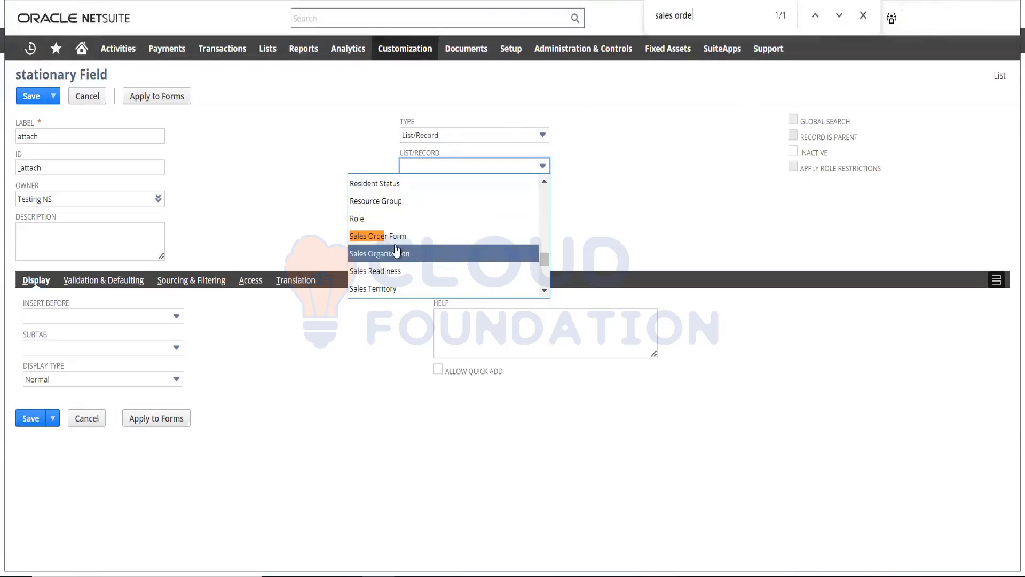
Look through the attach field's List/Record options for a sales order record type, leaving the selection empty
scroll(457, 263, down, 5)
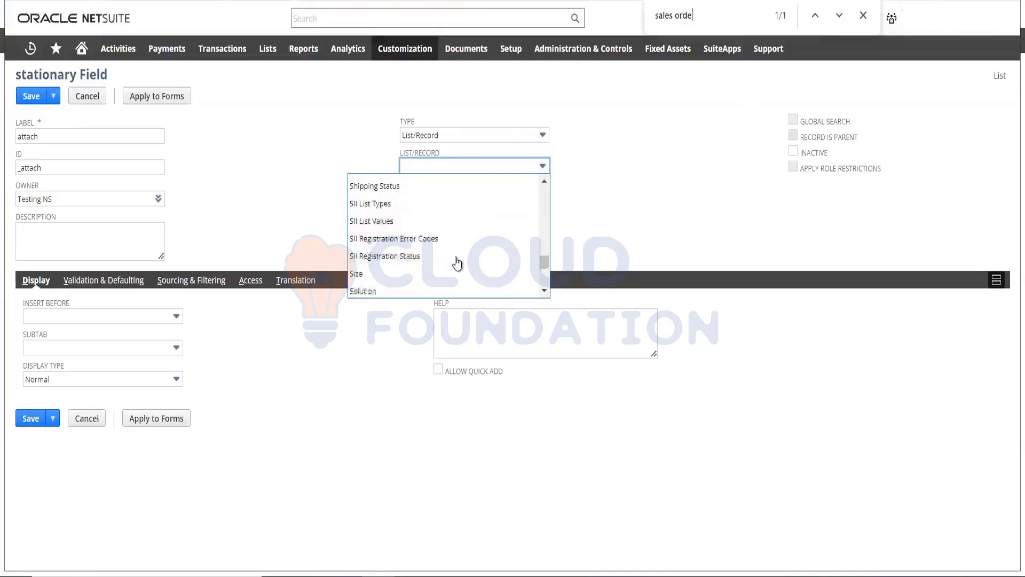
scroll(457, 263, down, 10)
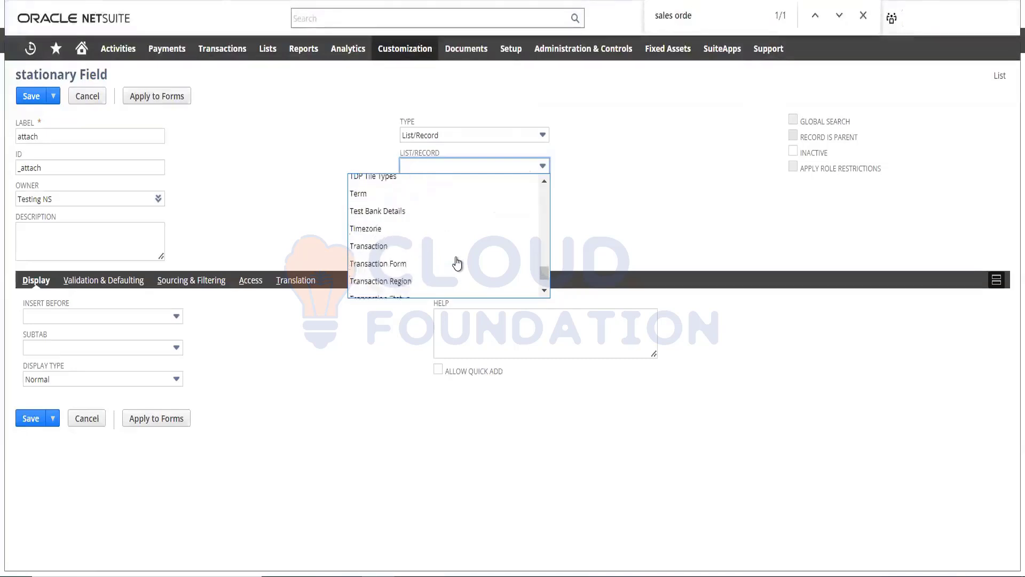
scroll(457, 263, down, 8)
scroll(456, 261, up, 10)
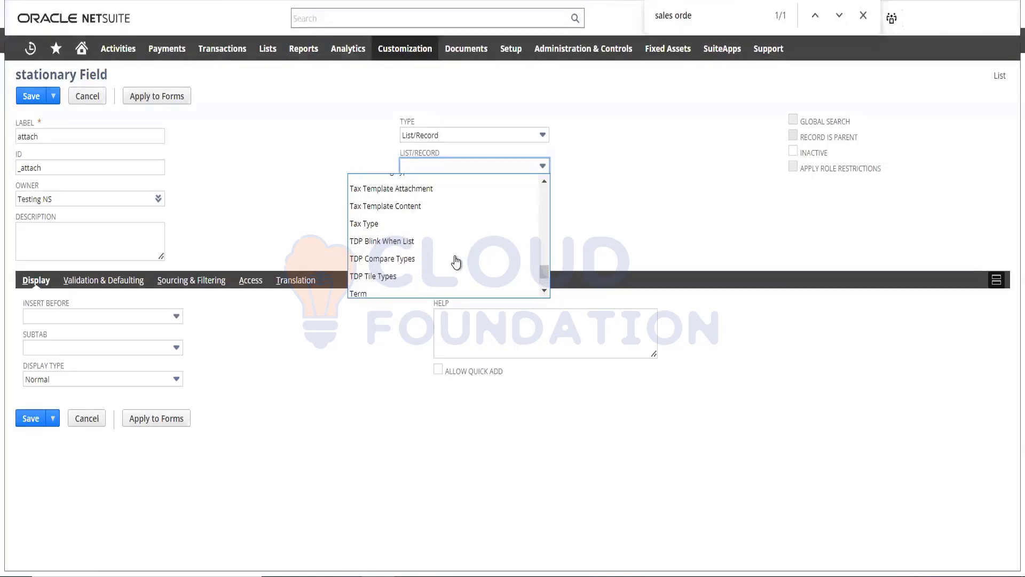
scroll(456, 261, up, 15)
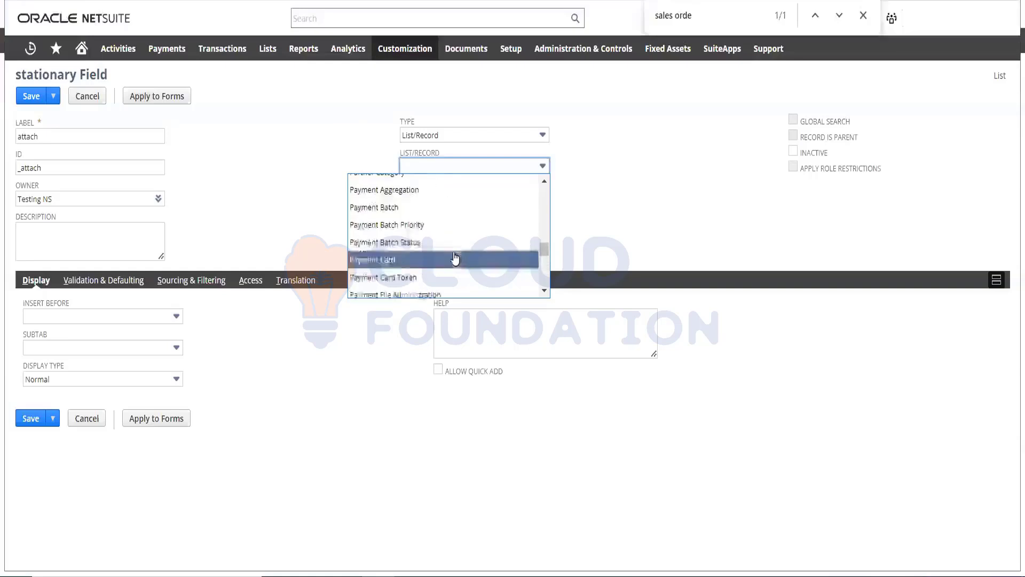
scroll(456, 257, up, 15)
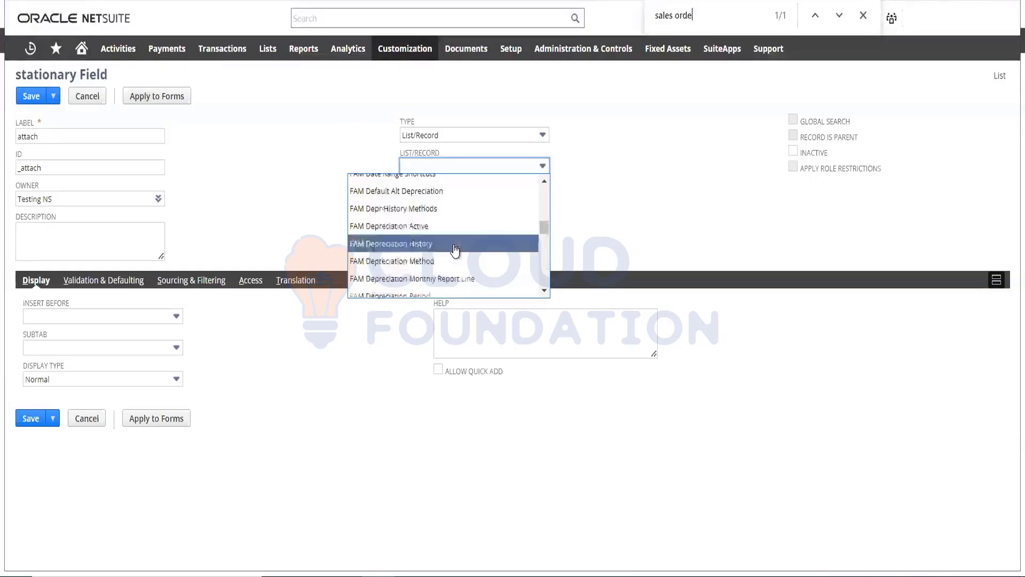
scroll(455, 249, up, 15)
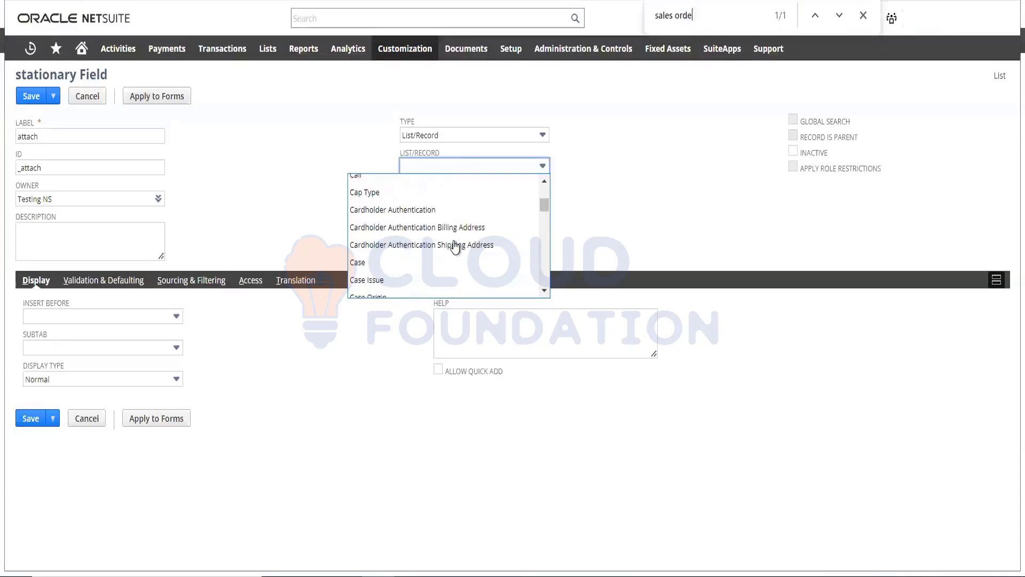
scroll(455, 247, up, 10)
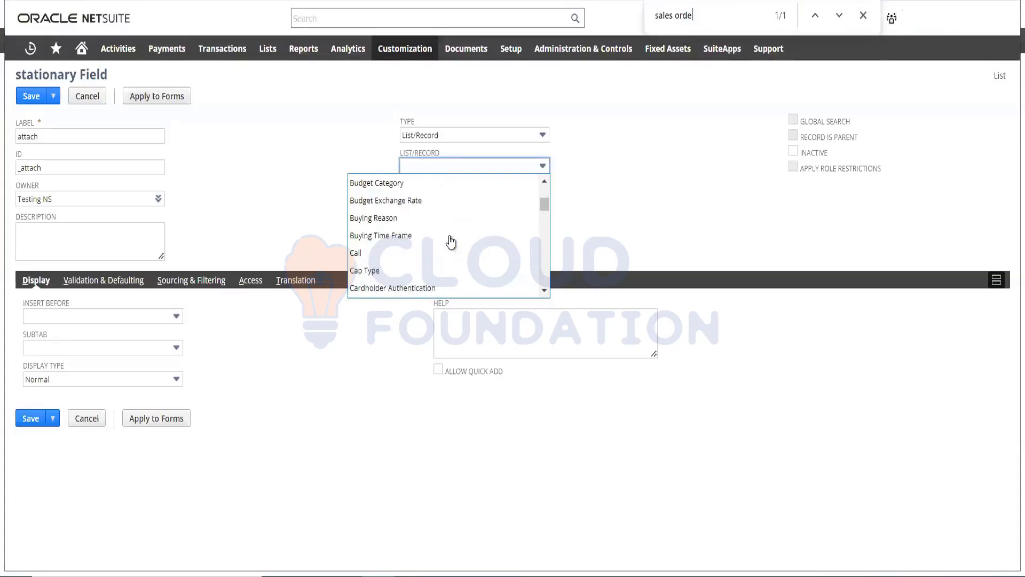
scroll(451, 242, up, 10)
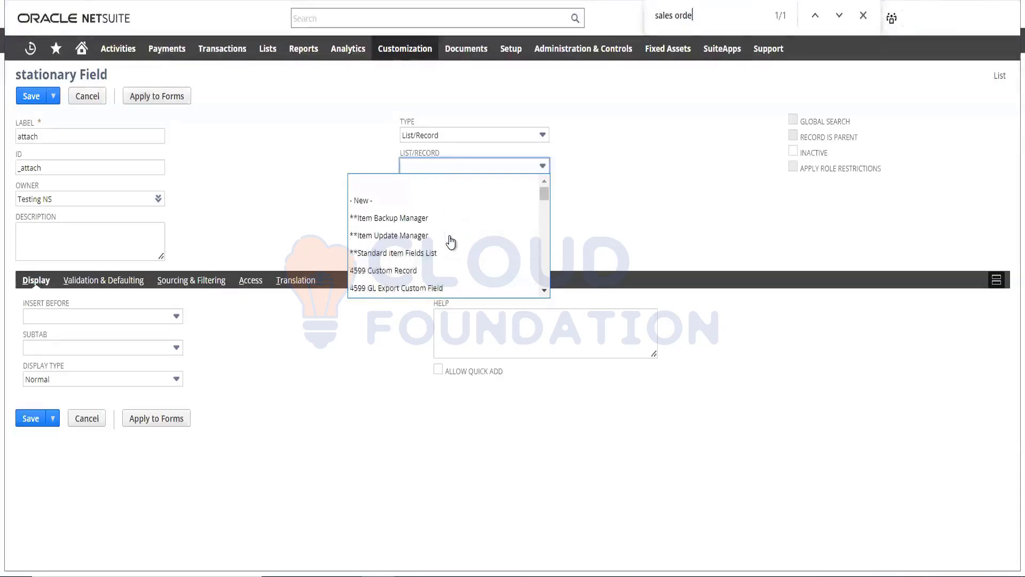
scroll(451, 242, down, 10)
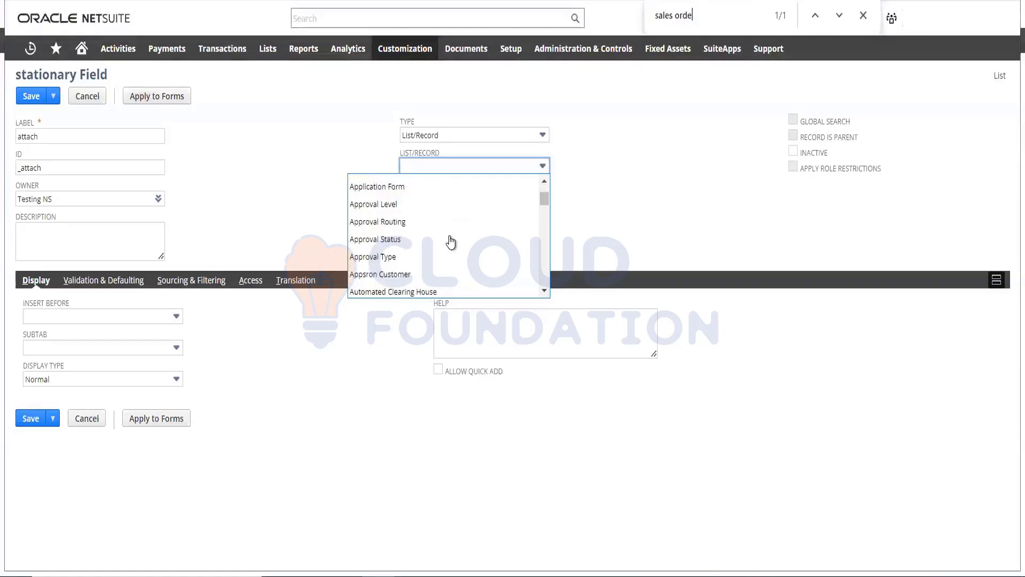
scroll(451, 242, down, 10)
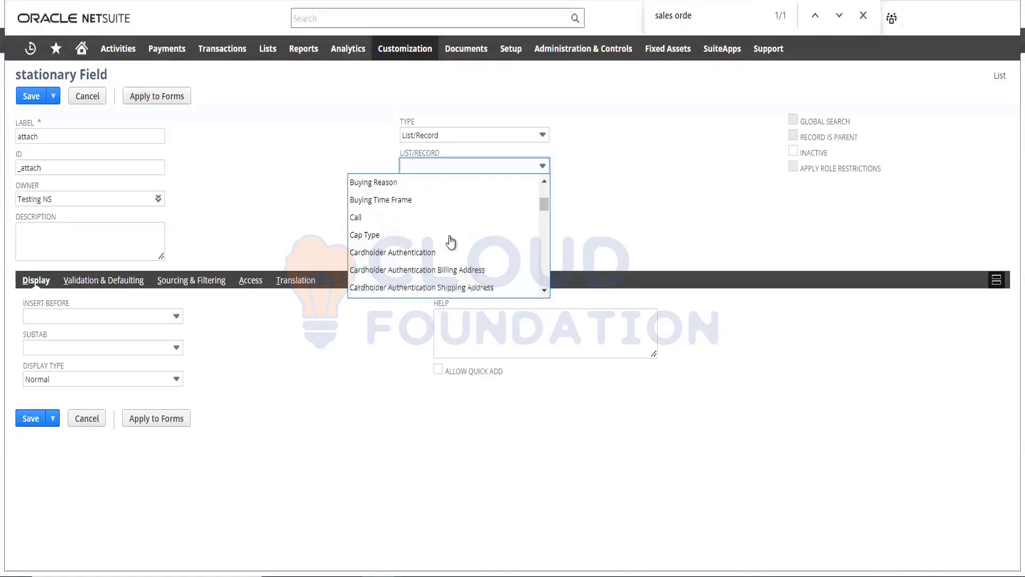
scroll(451, 242, down, 3)
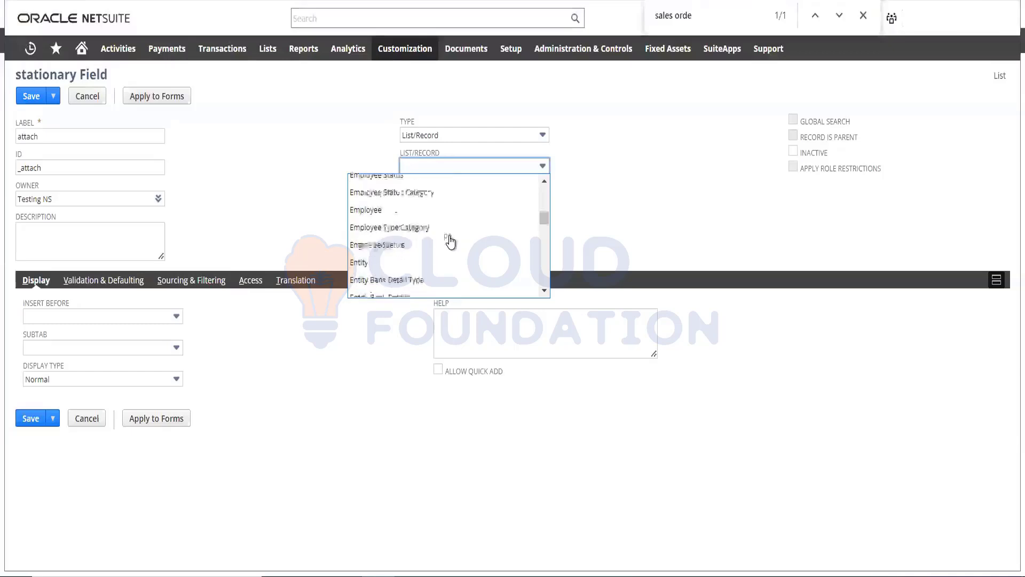
scroll(451, 241, down, 12)
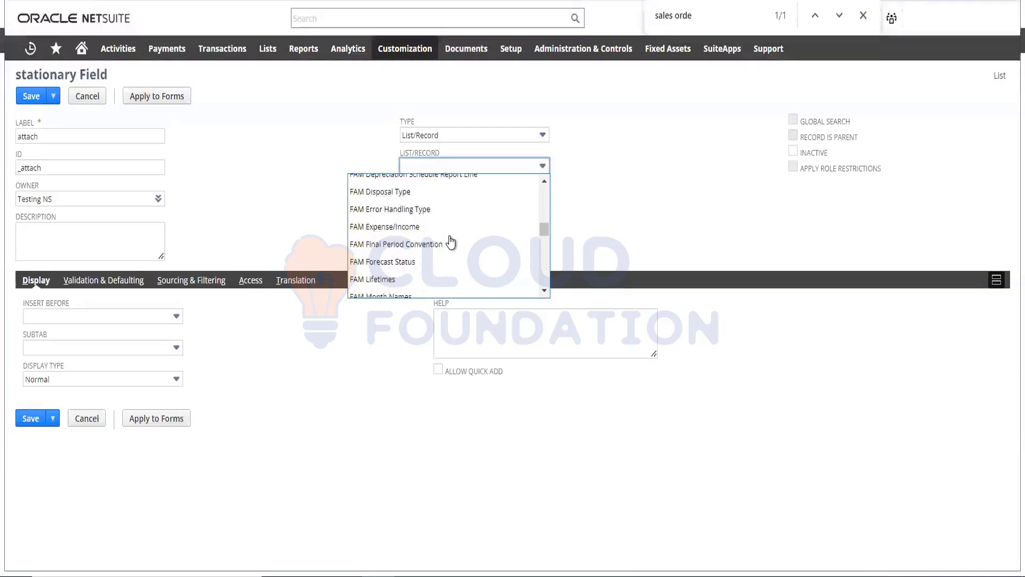
scroll(451, 242, down, 15)
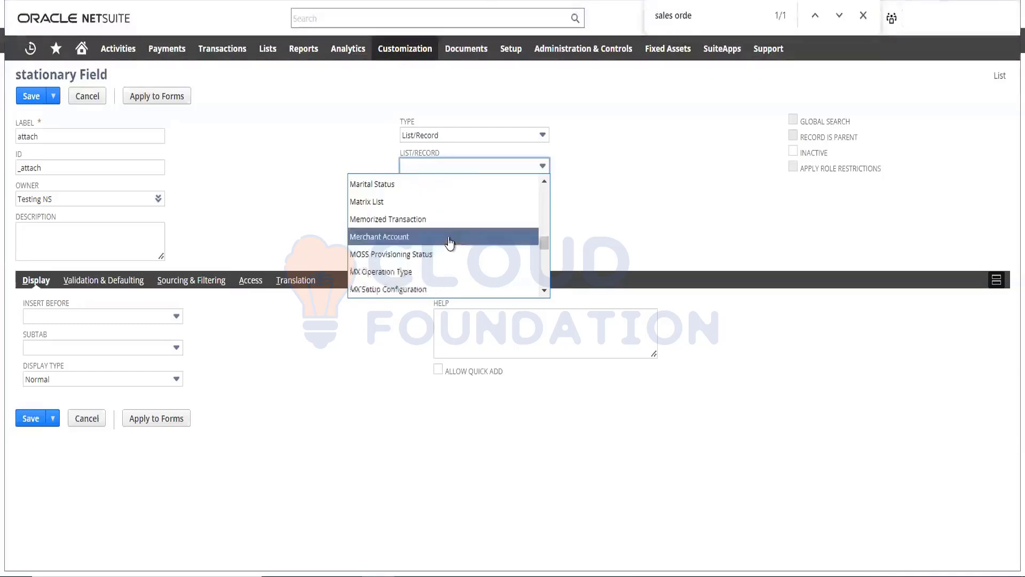
scroll(450, 243, down, 15)
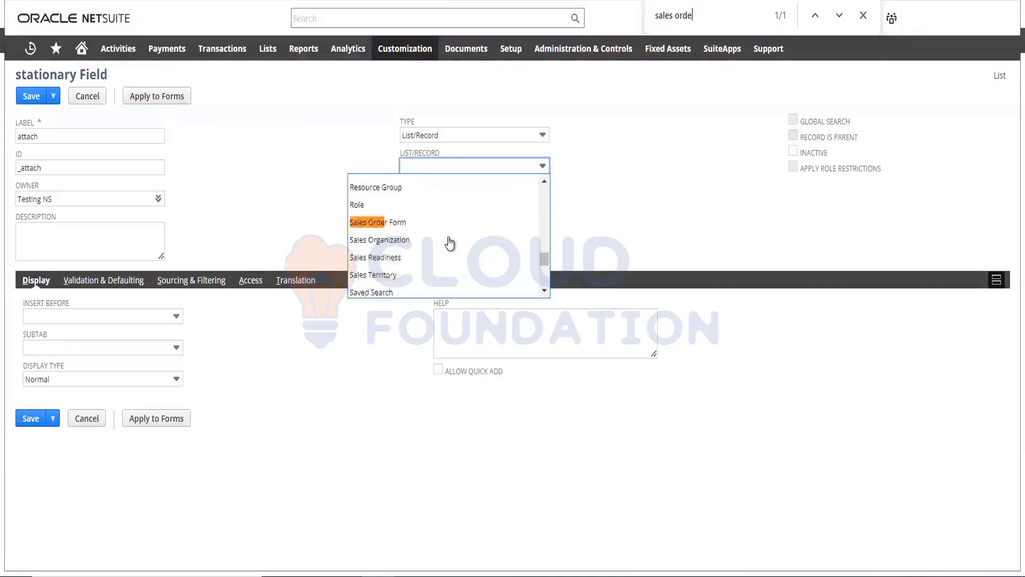
scroll(450, 243, down, 12)
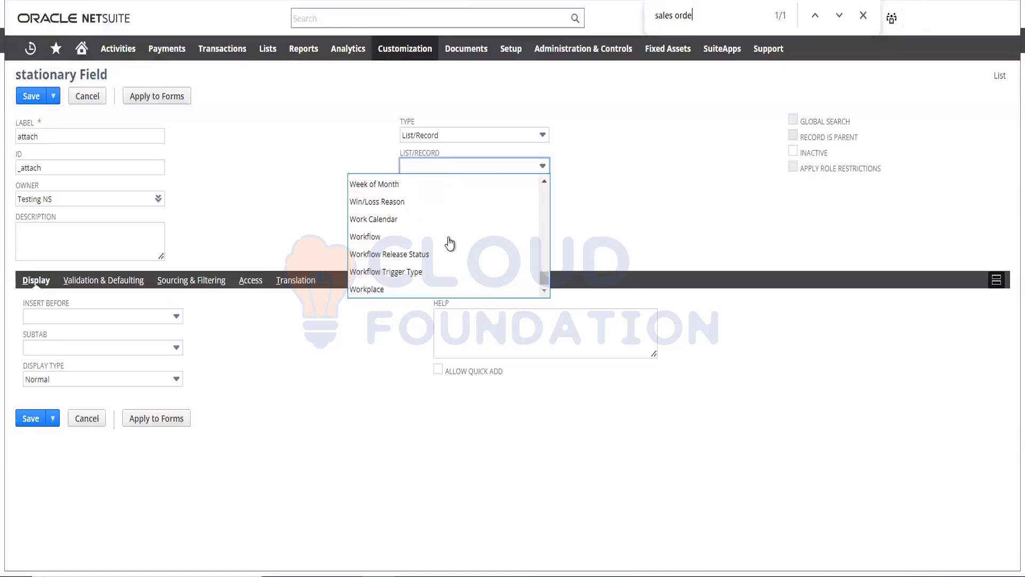
scroll(450, 243, up, 8)
click(295, 190)
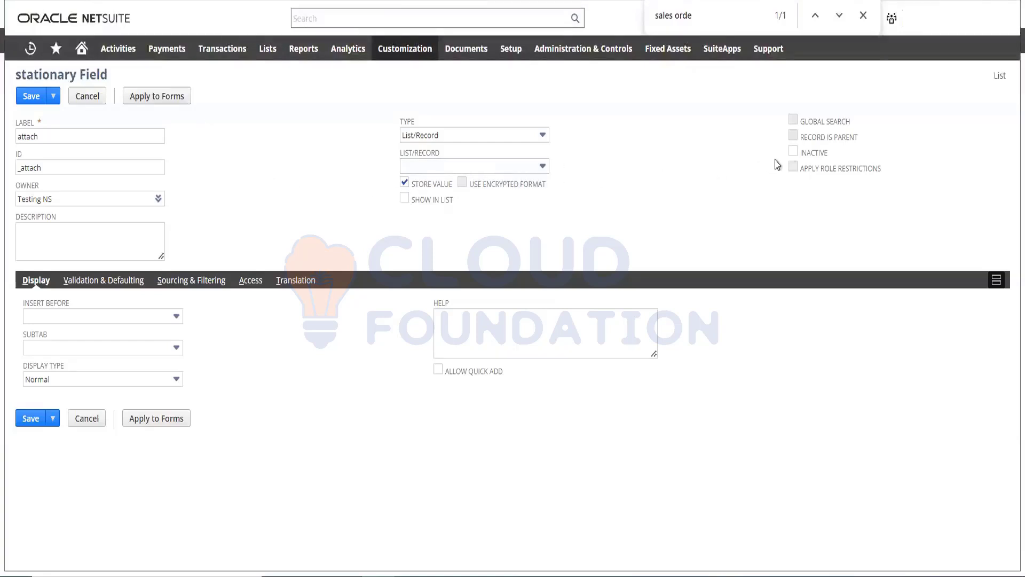
click(479, 167)
scroll(431, 234, down, 3)
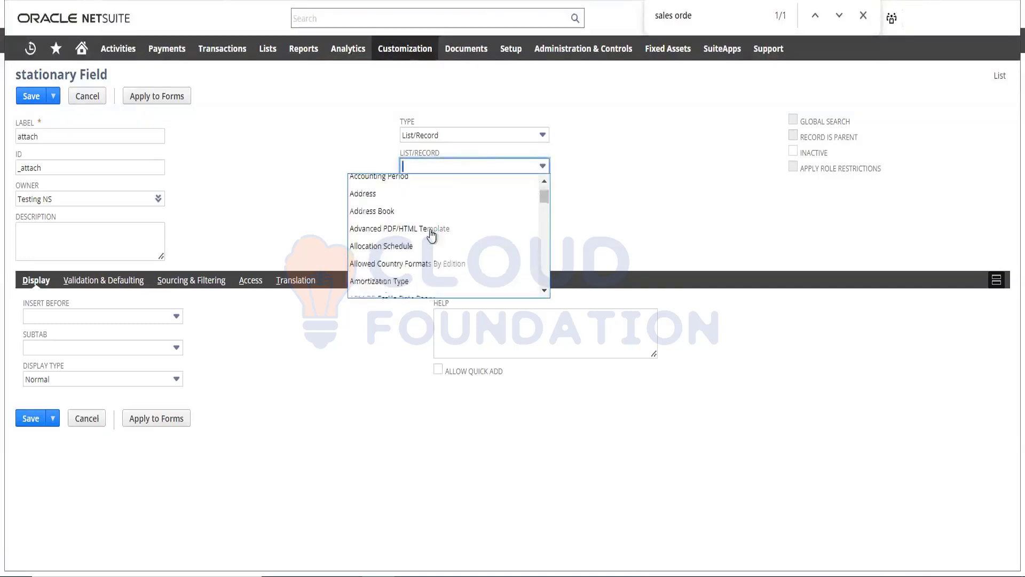
scroll(431, 235, down, 10)
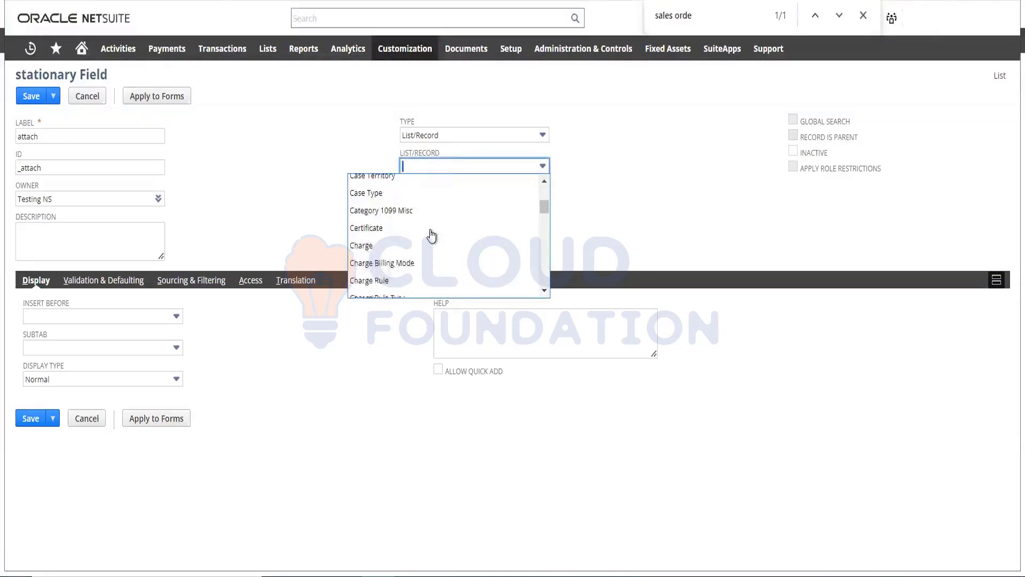
scroll(432, 235, up, 3)
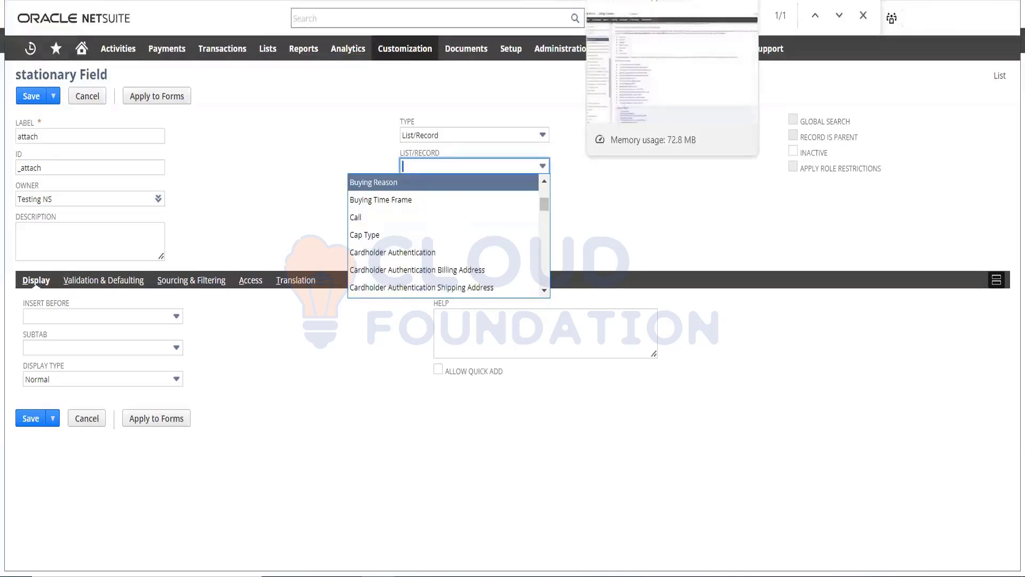
scroll(411, 223, up, 15)
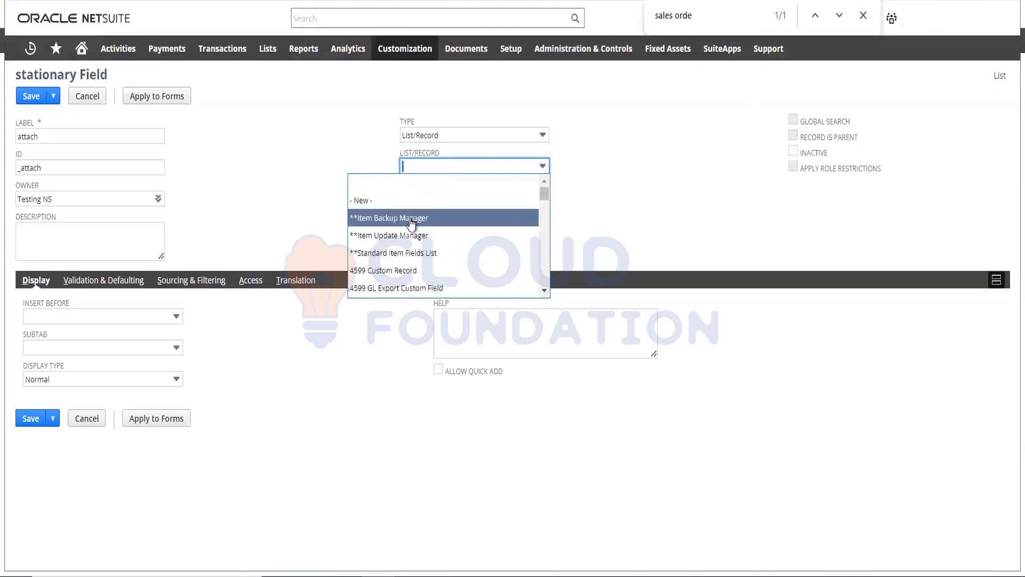
click(289, 139)
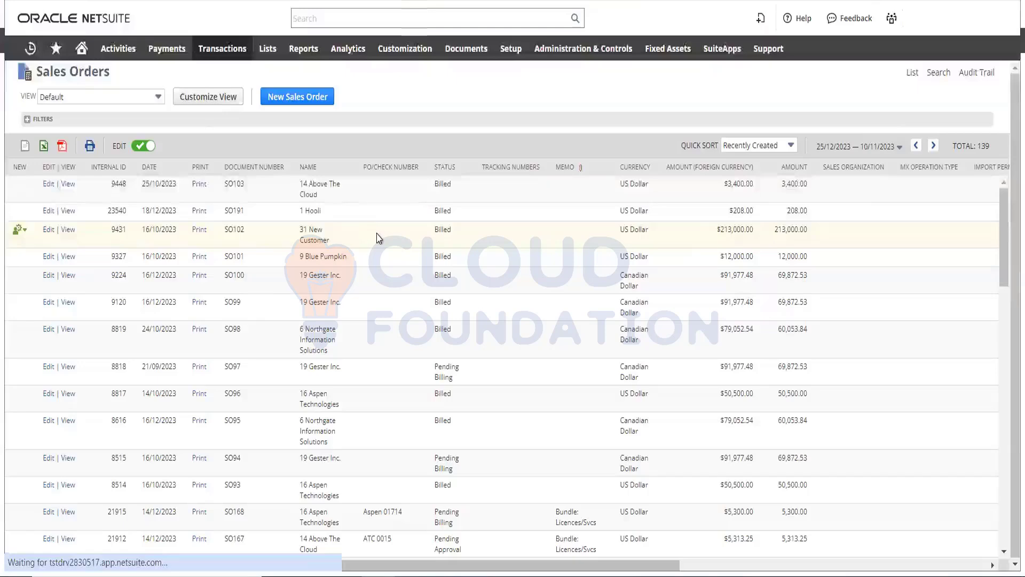
Open the first sales order in the Sales Orders list and examine its body fields, subtabs and item lines
scroll(549, 229, down, 5)
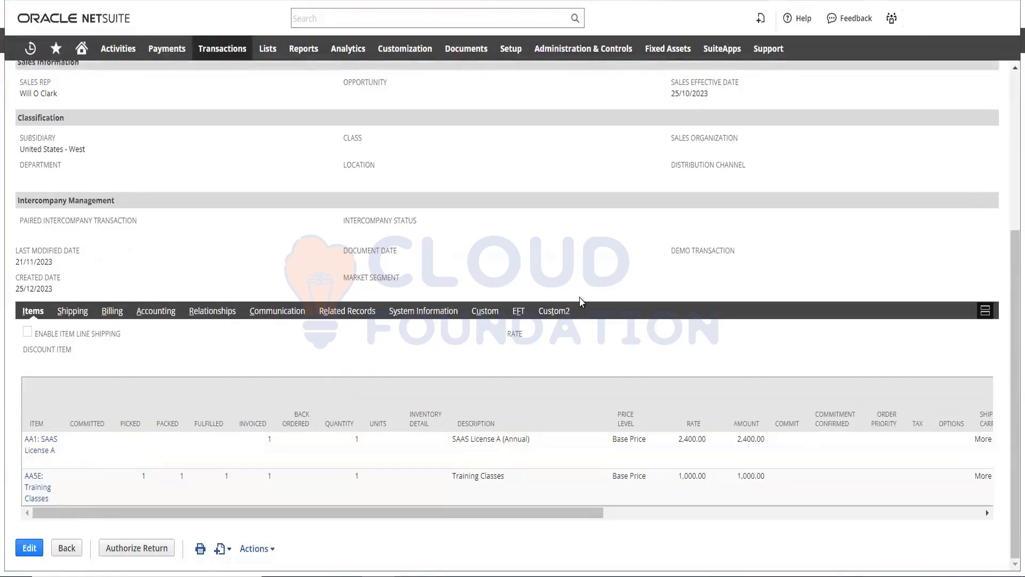
scroll(586, 252, up, 5)
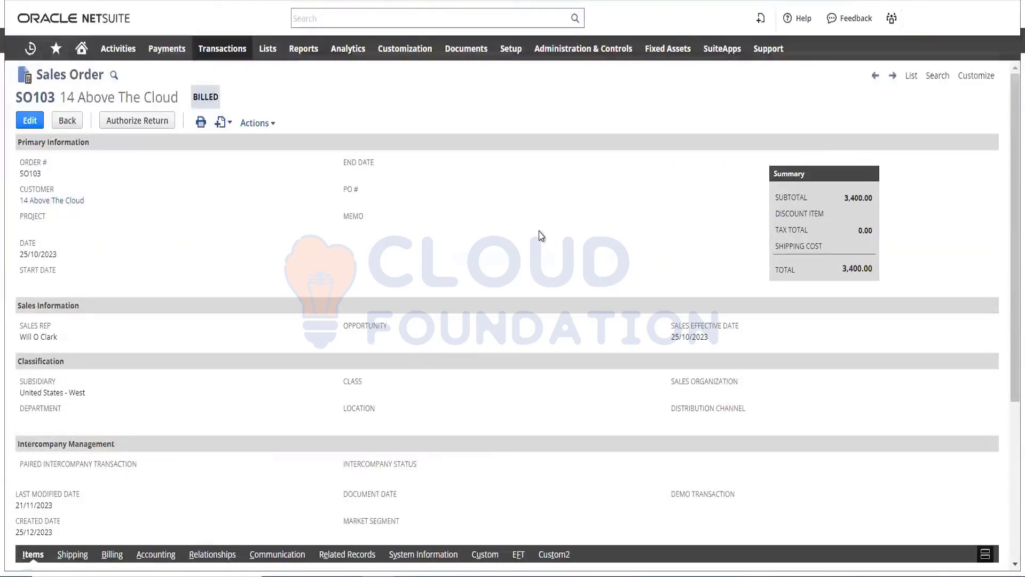
scroll(542, 235, down, 5)
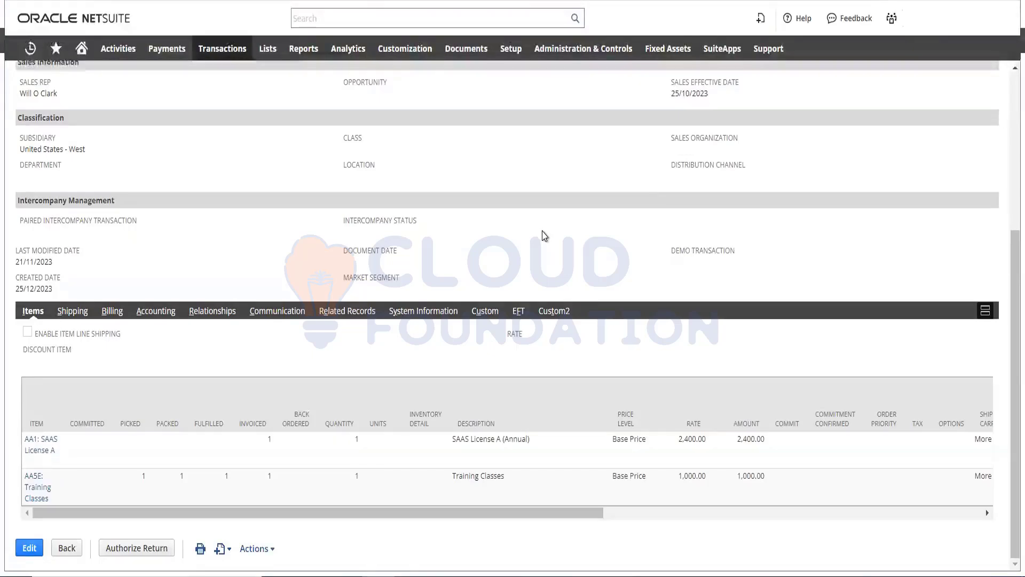
scroll(539, 237, up, 5)
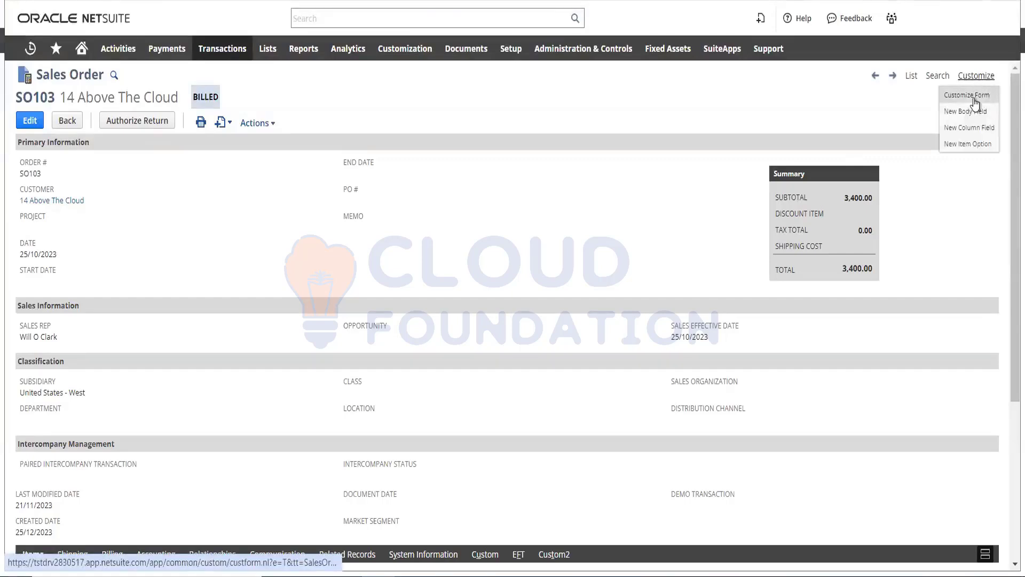
Open the sales order's form for customization and review the subtabs that it shows
click(966, 95)
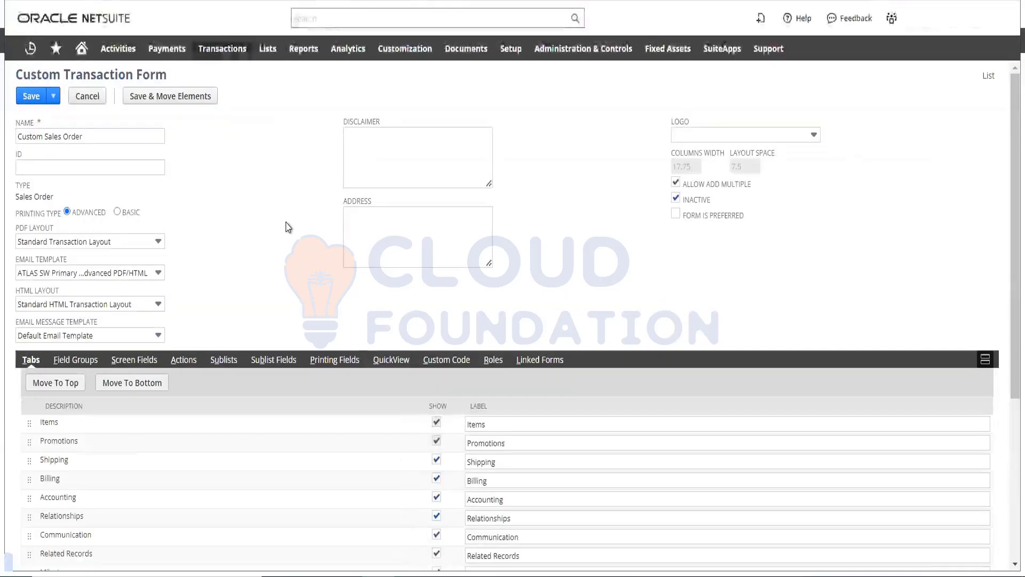
scroll(278, 224, down, 3)
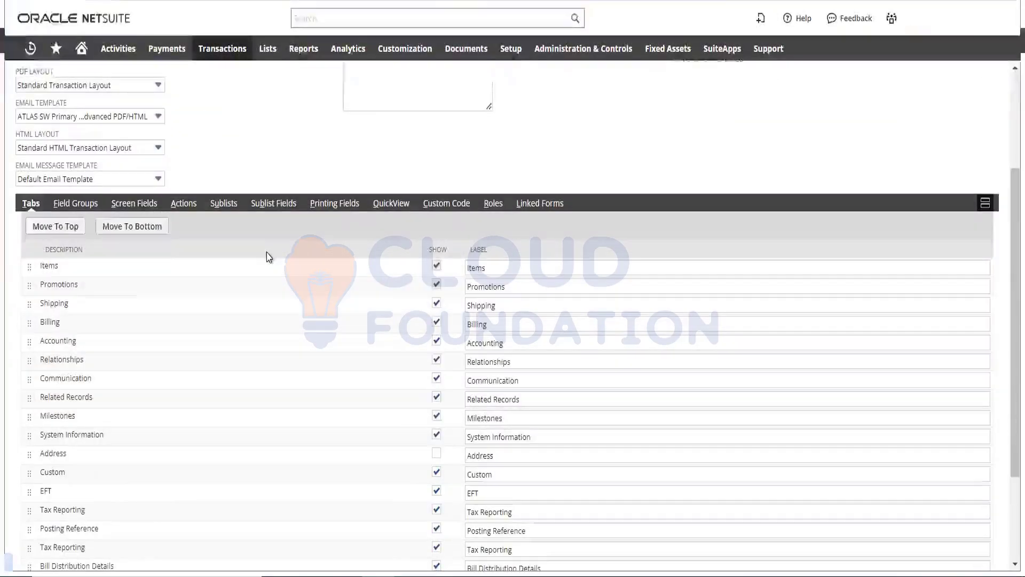
scroll(271, 272, down, 5)
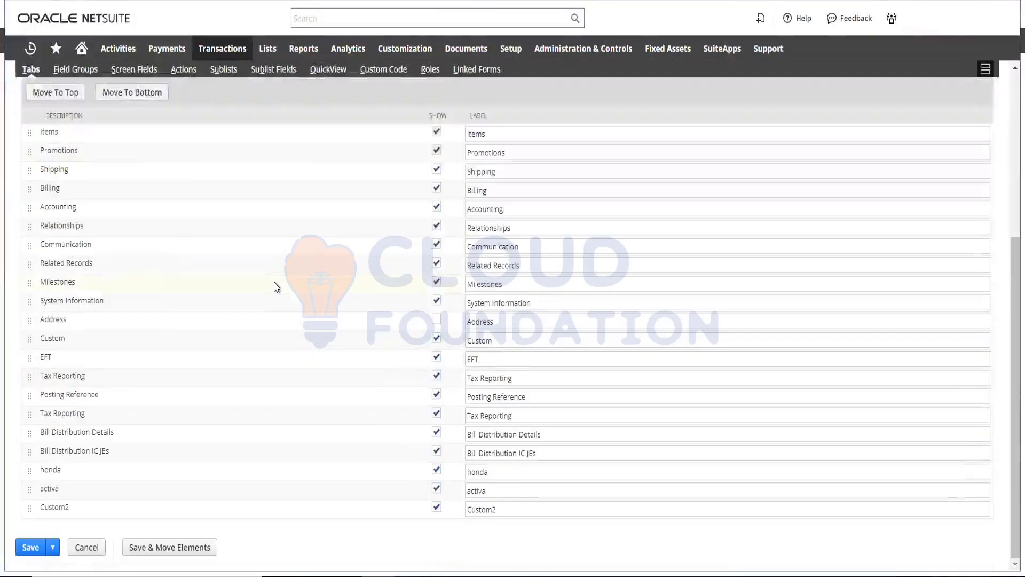
scroll(262, 304, up, 3)
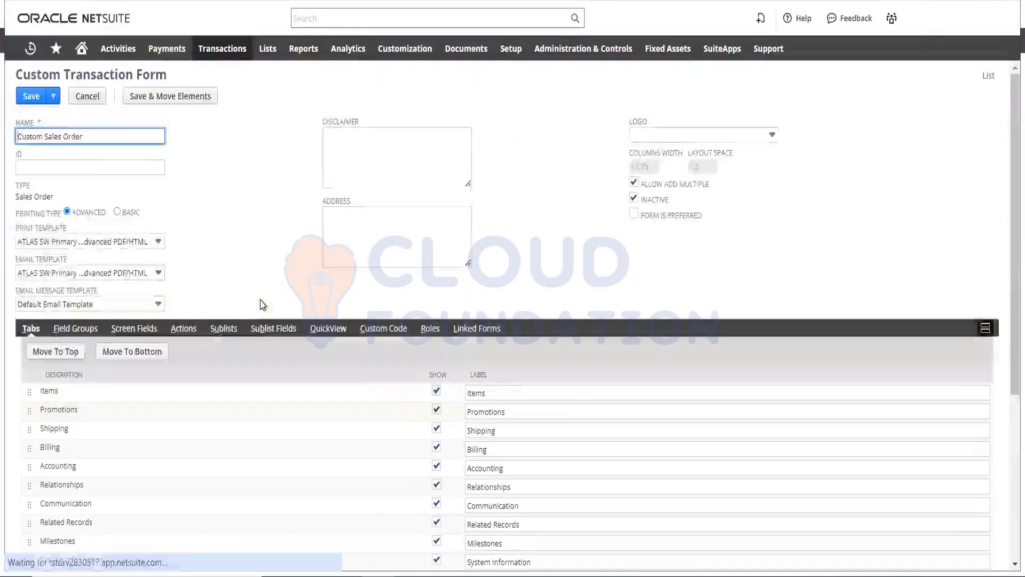
scroll(256, 283, down, 4)
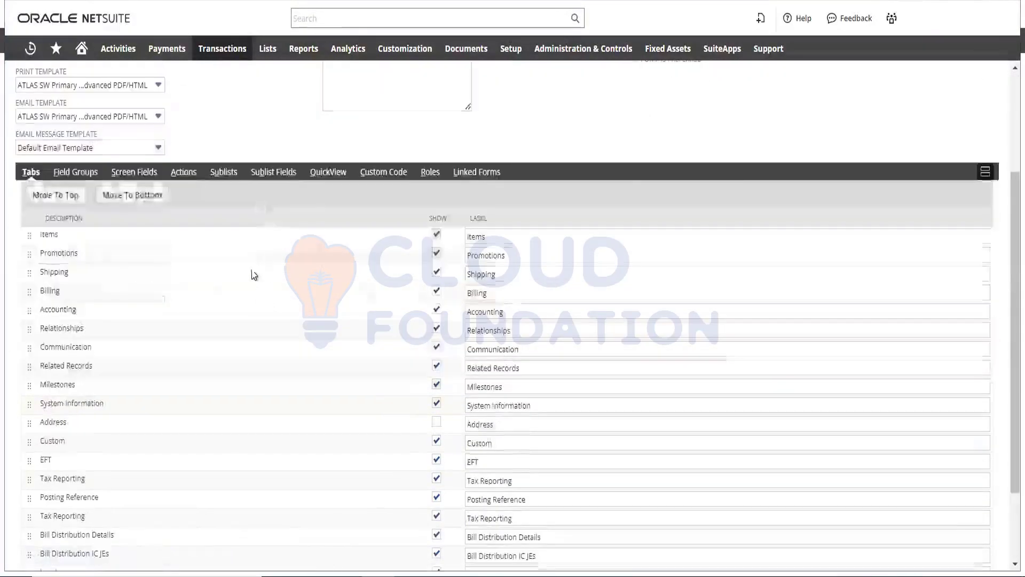
Set the demo transaction field's field group to Primary Information among the form's main screen fields
click(137, 174)
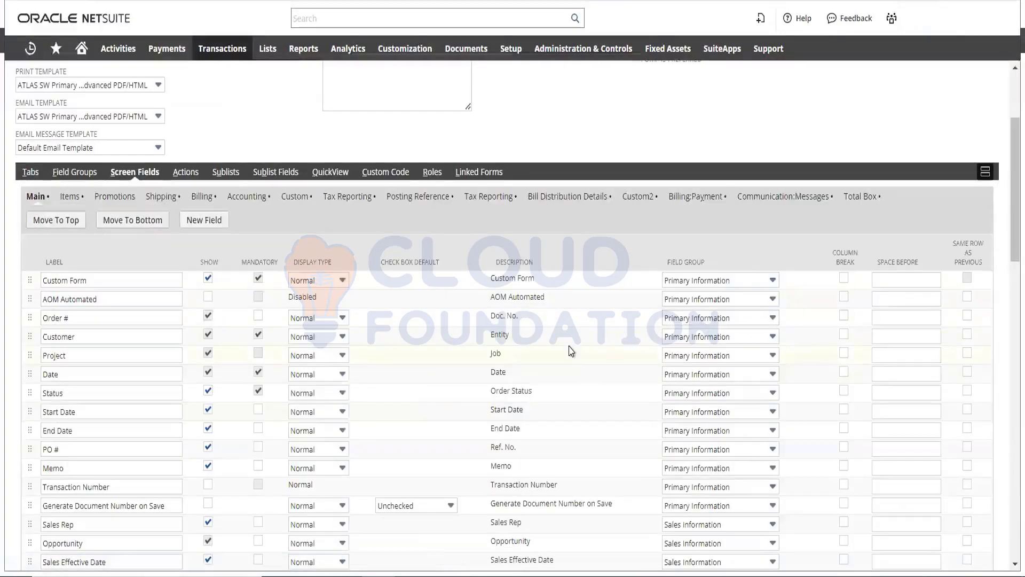
scroll(578, 359, down, 20)
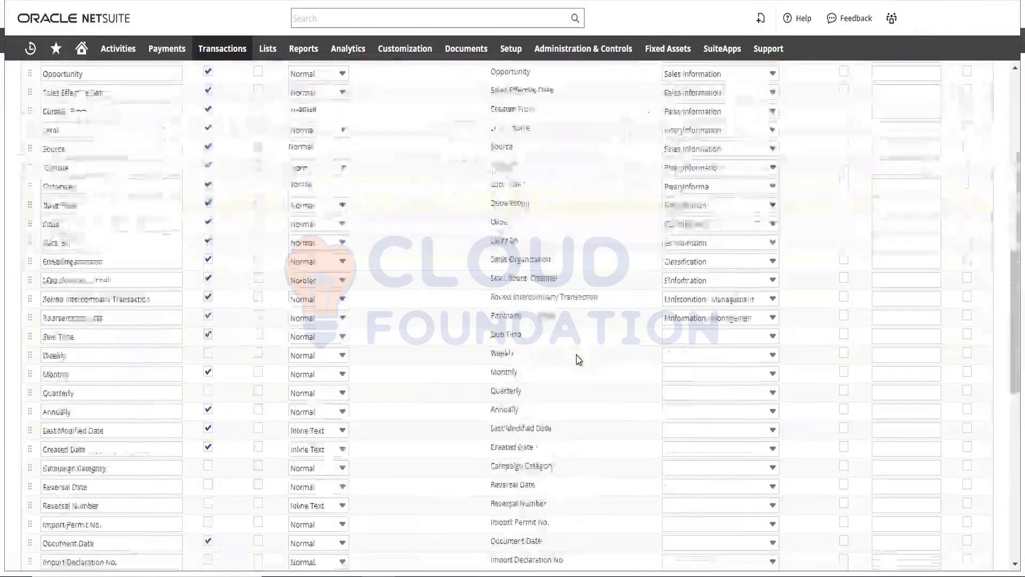
scroll(578, 360, down, 5)
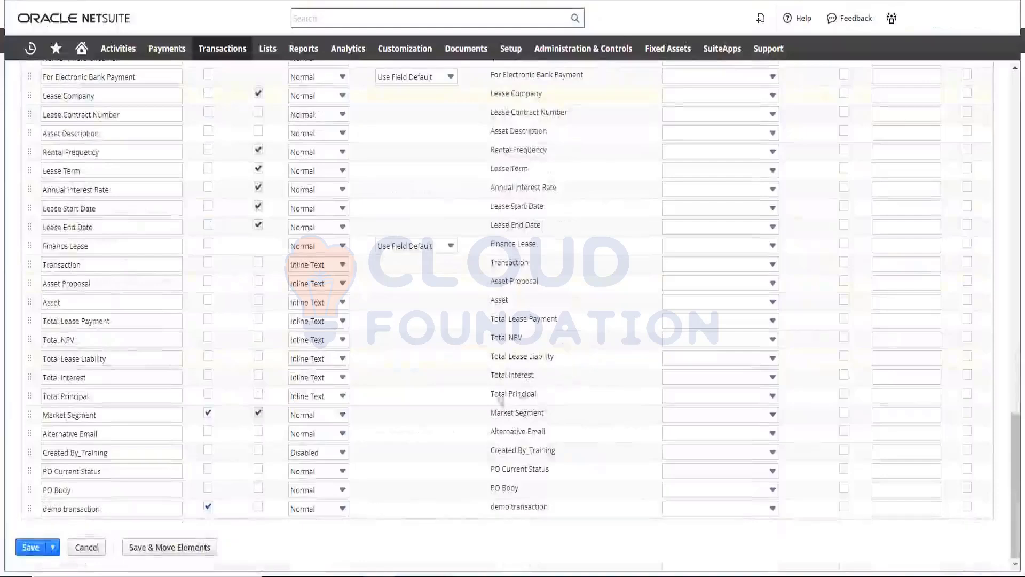
click(767, 502)
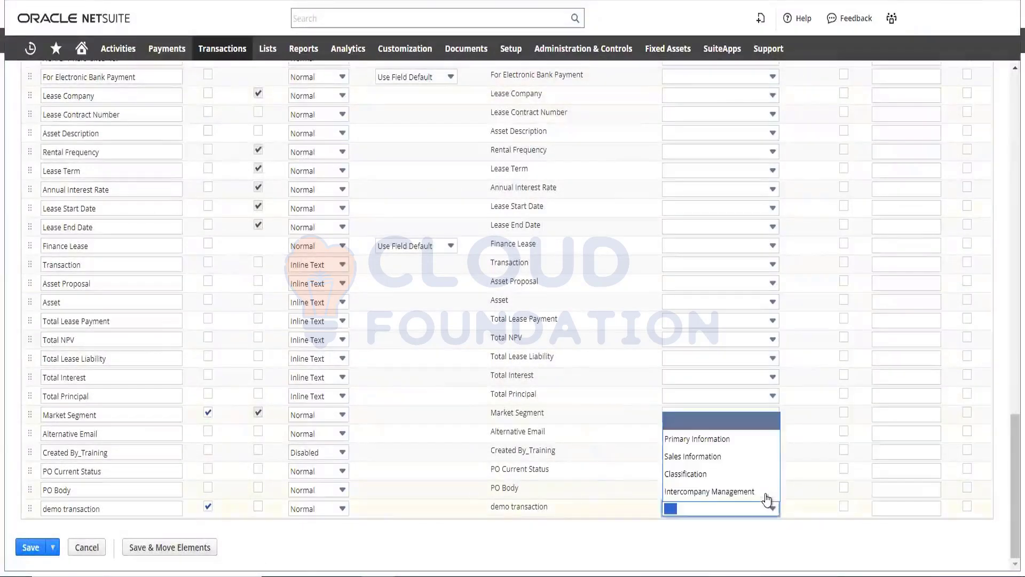
click(722, 440)
scroll(590, 326, up, 10)
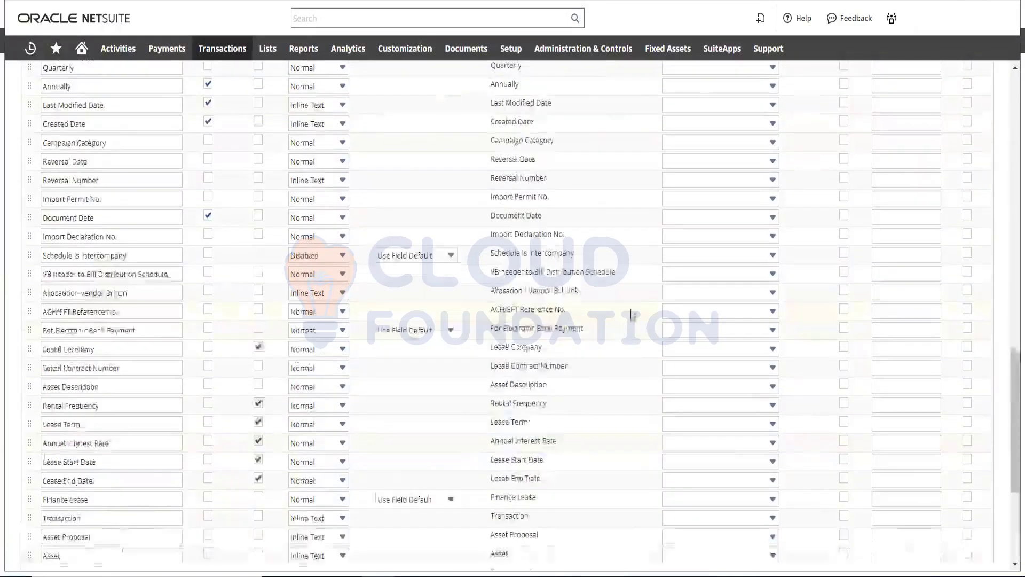
scroll(626, 267, up, 15)
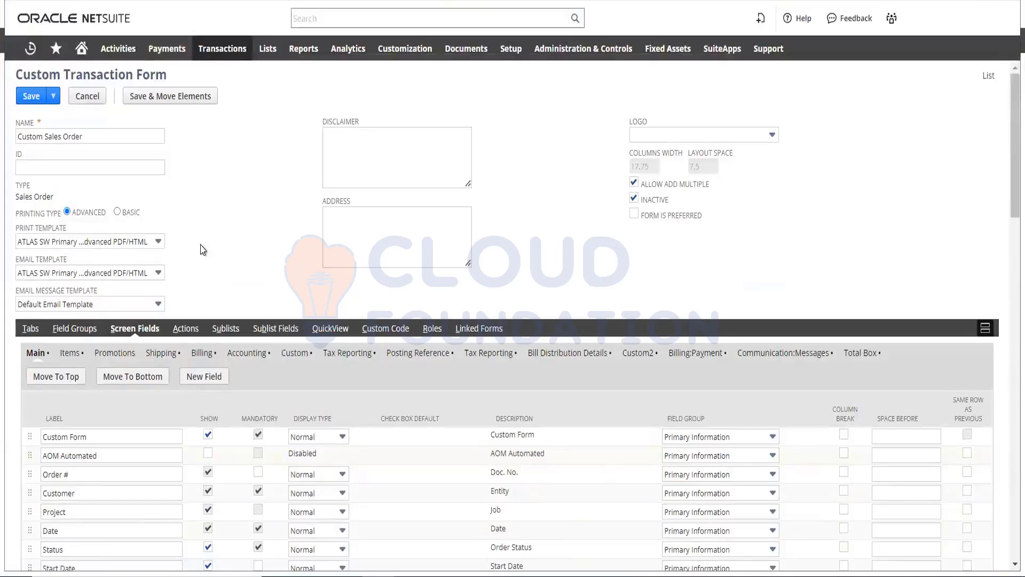
Examine the form's sublists and the roles for which it can be made the preferred form
click(234, 333)
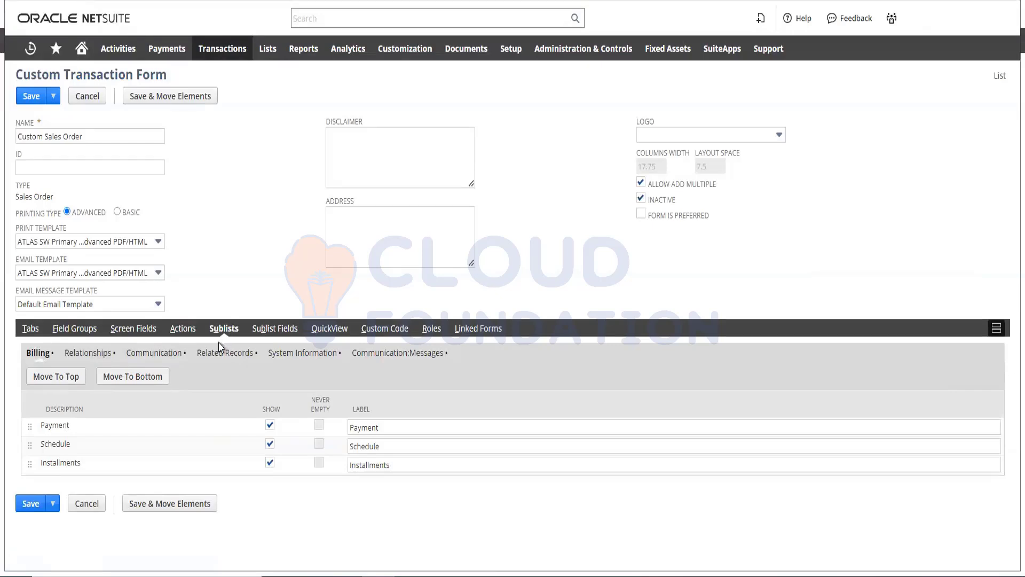
click(430, 328)
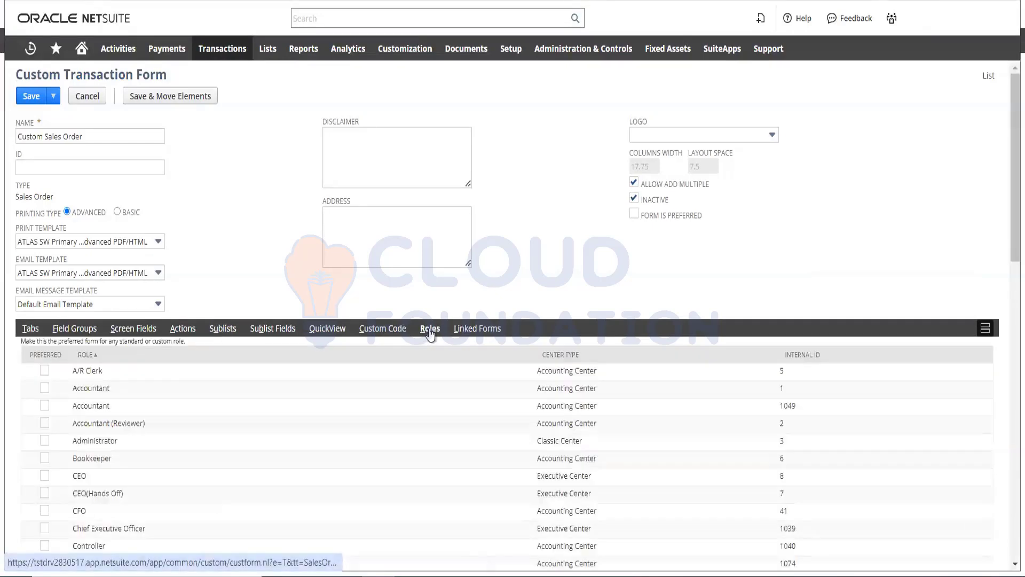
scroll(384, 394, down, 4)
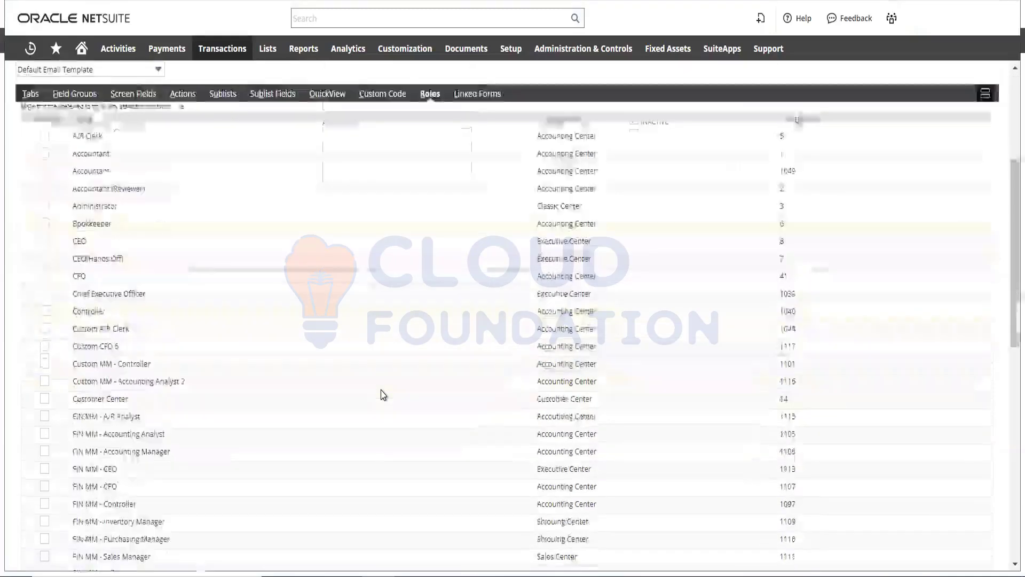
scroll(384, 394, down, 9)
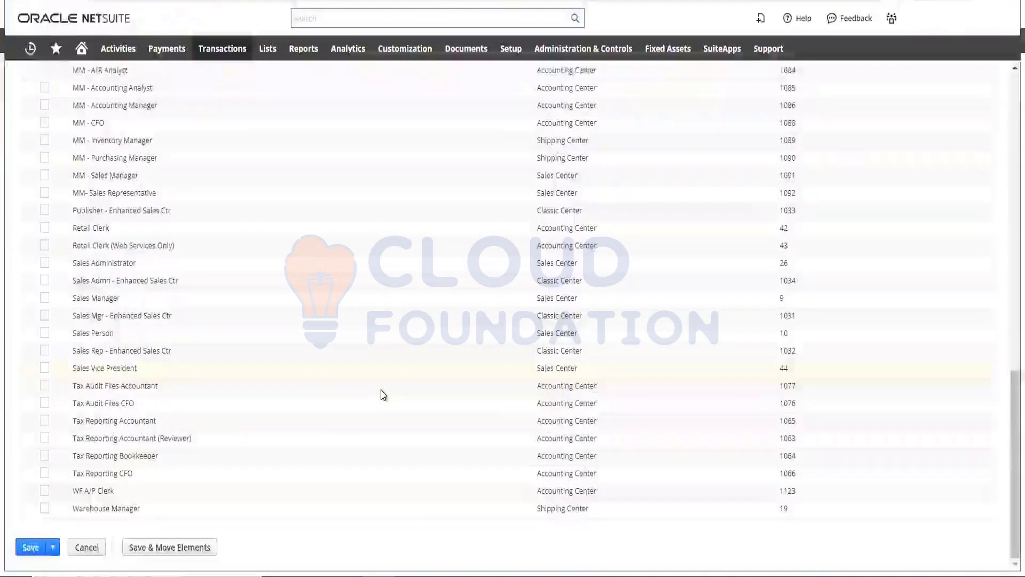
scroll(384, 394, up, 14)
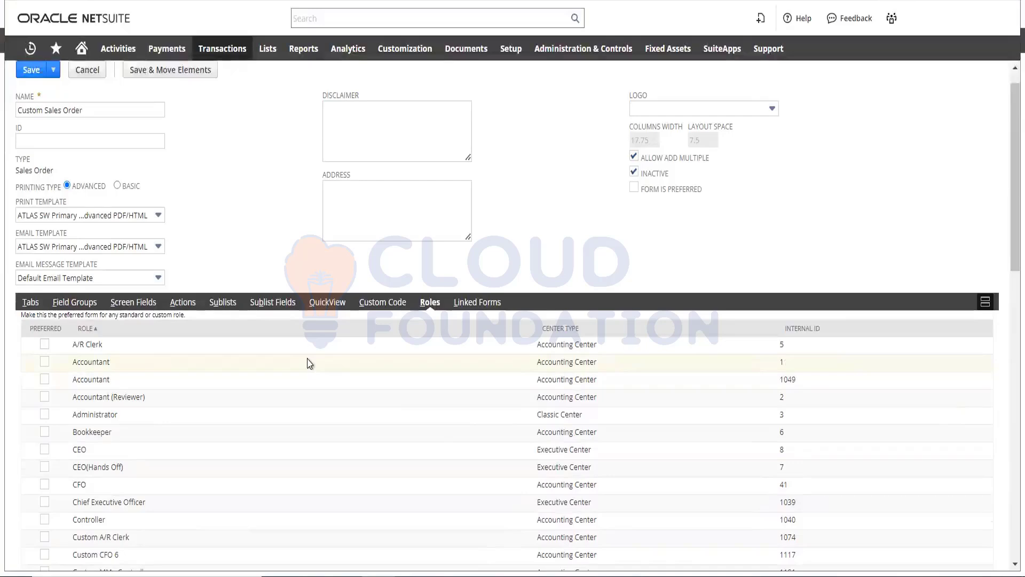
scroll(307, 362, down, 3)
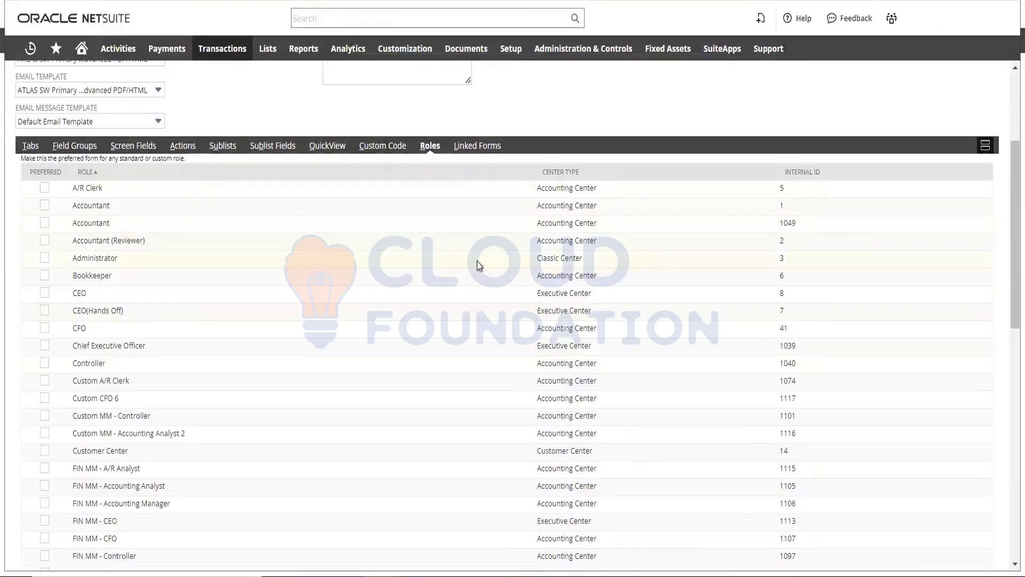
scroll(385, 281, down, 15)
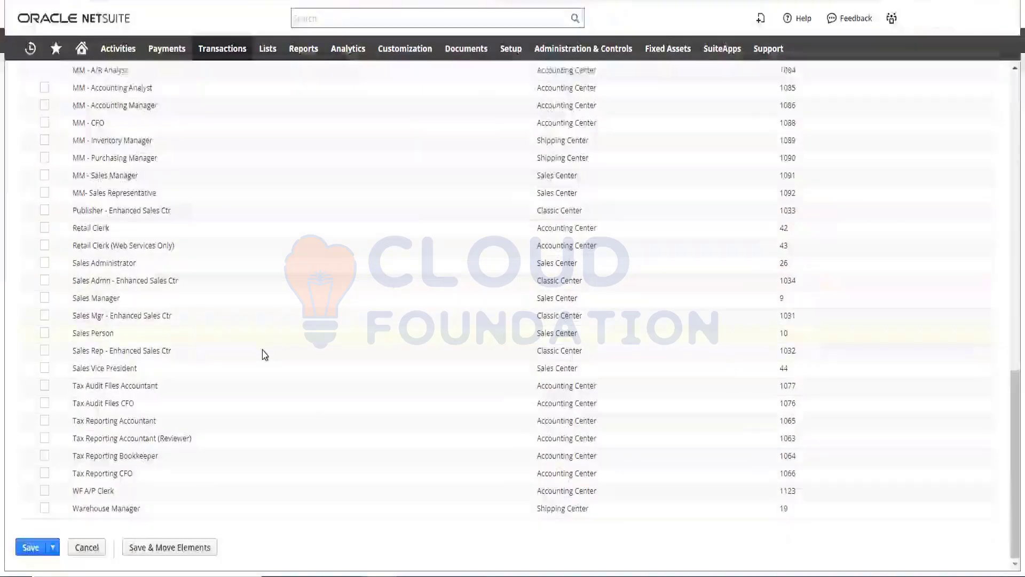
scroll(270, 354, up, 15)
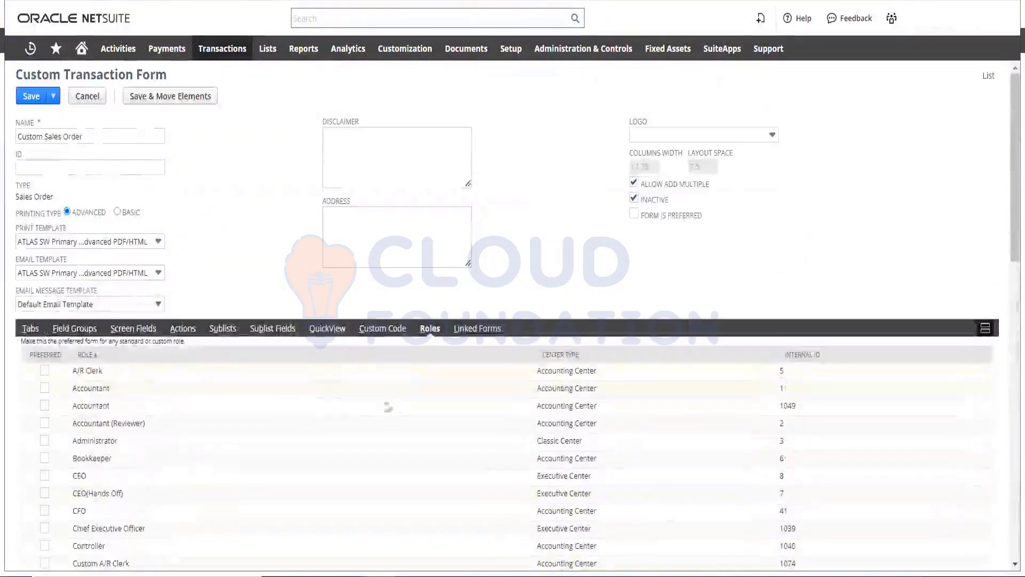
scroll(333, 407, down, 15)
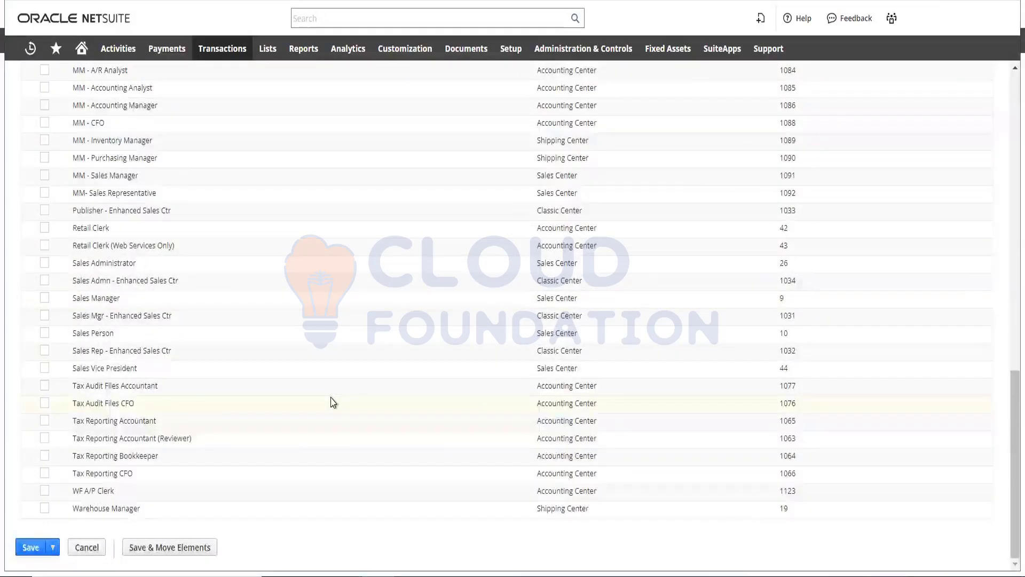
scroll(332, 401, up, 10)
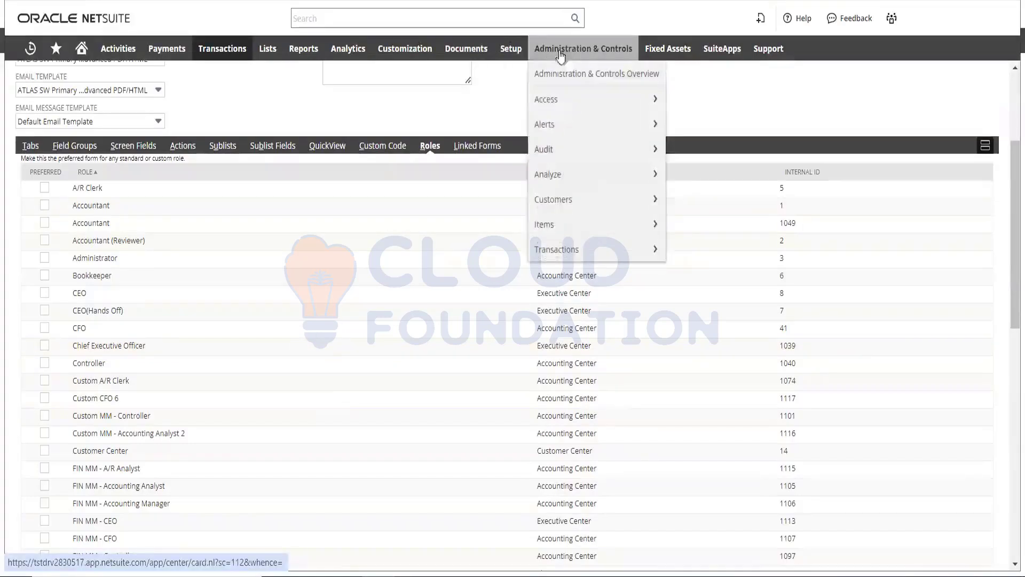
Open the Manage Roles list in a separate browser tab and look through the standard and custom roles
mouse_move(511, 50)
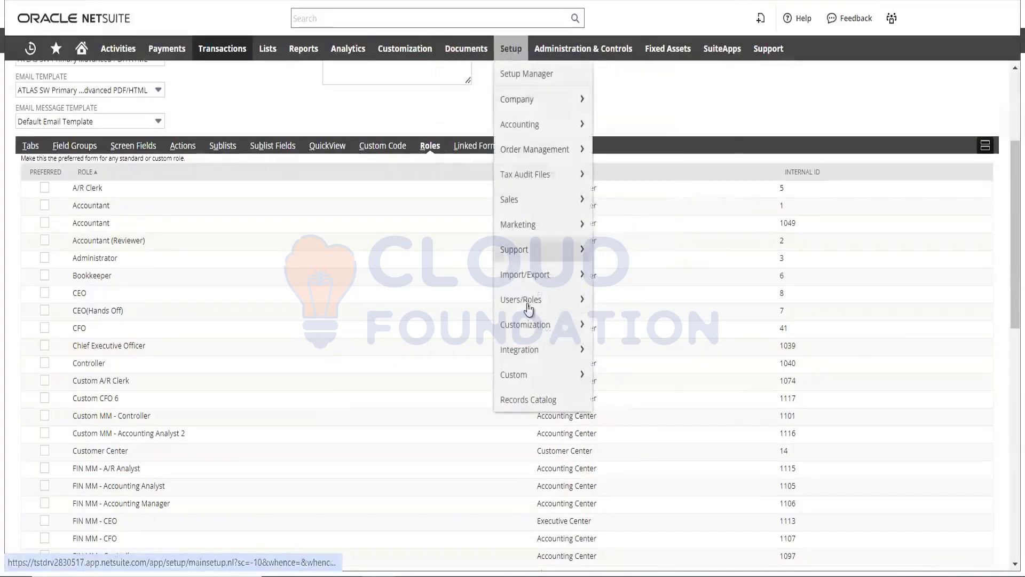
mouse_move(526, 300)
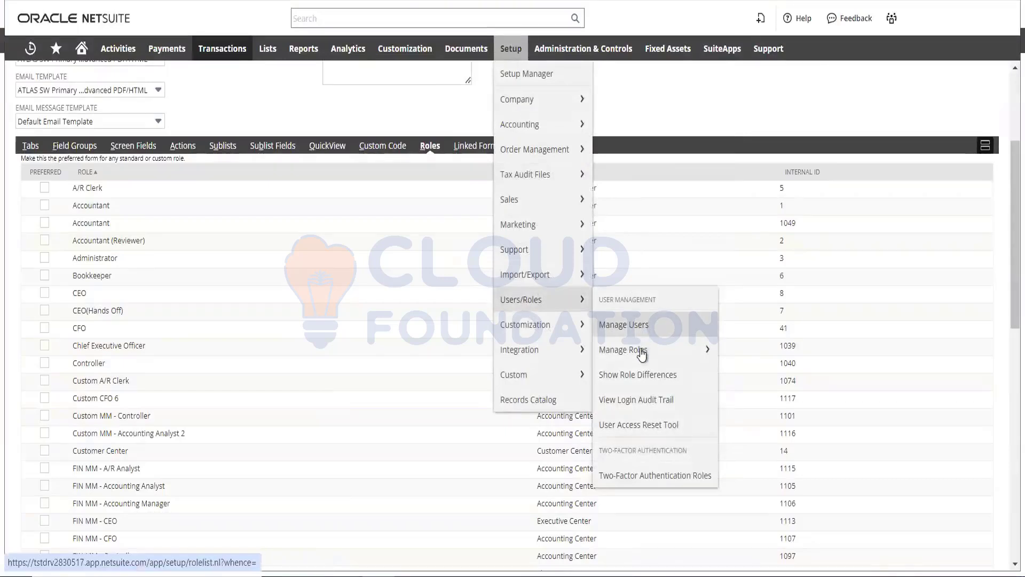
mouse_move(642, 356)
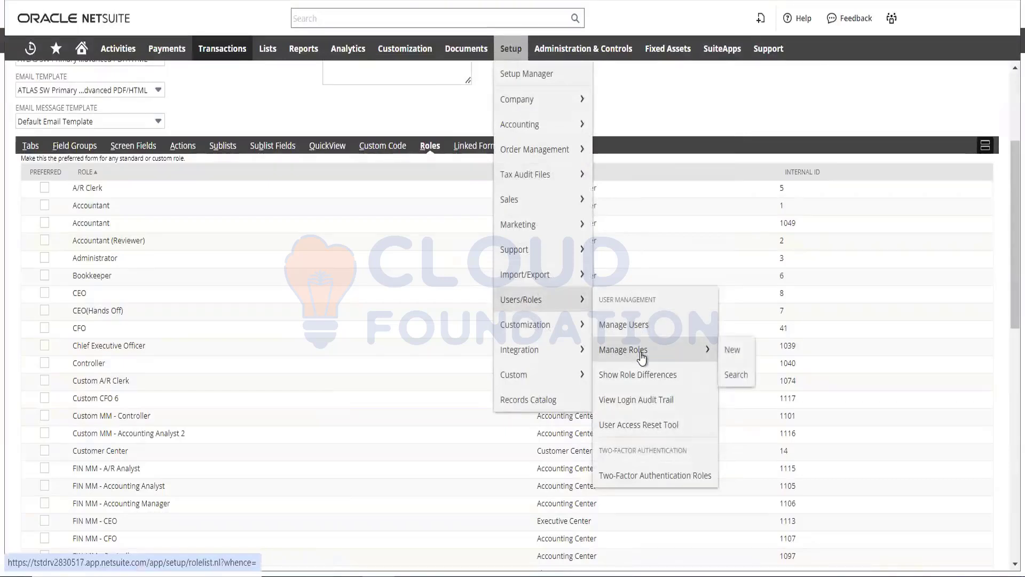
right_click(645, 357)
click(661, 370)
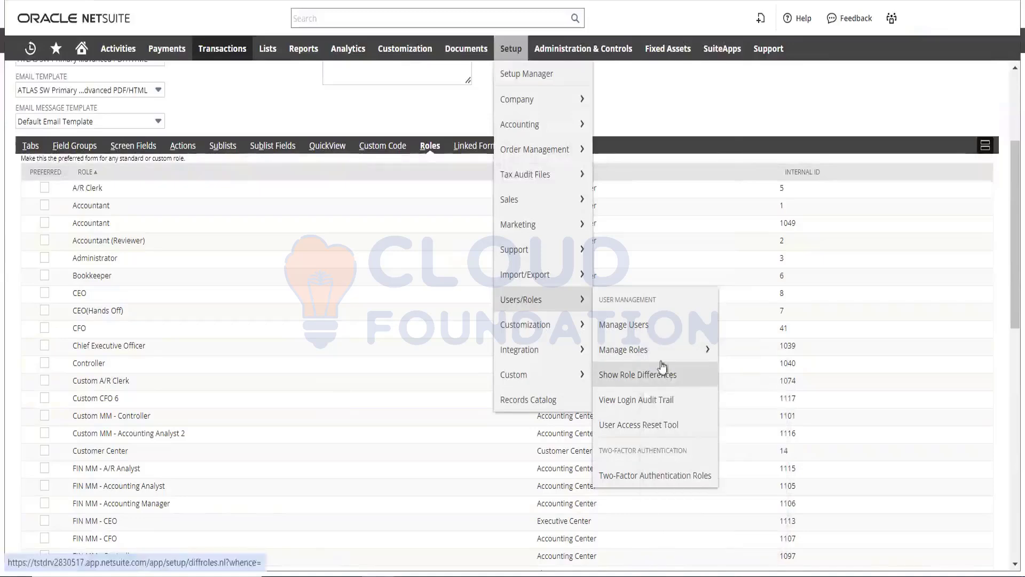
key(ctrl+Tab)
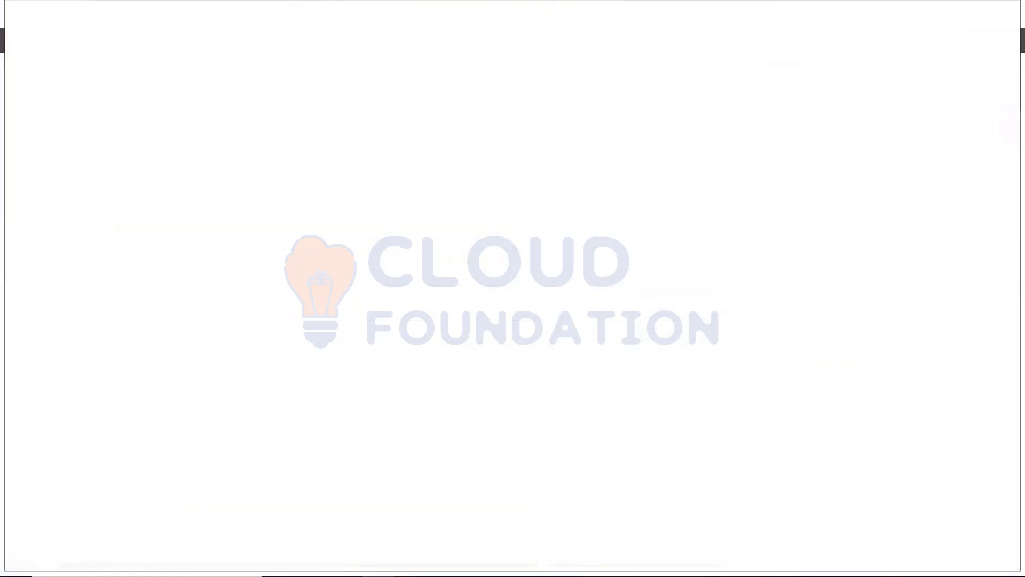
scroll(274, 288, down, 2)
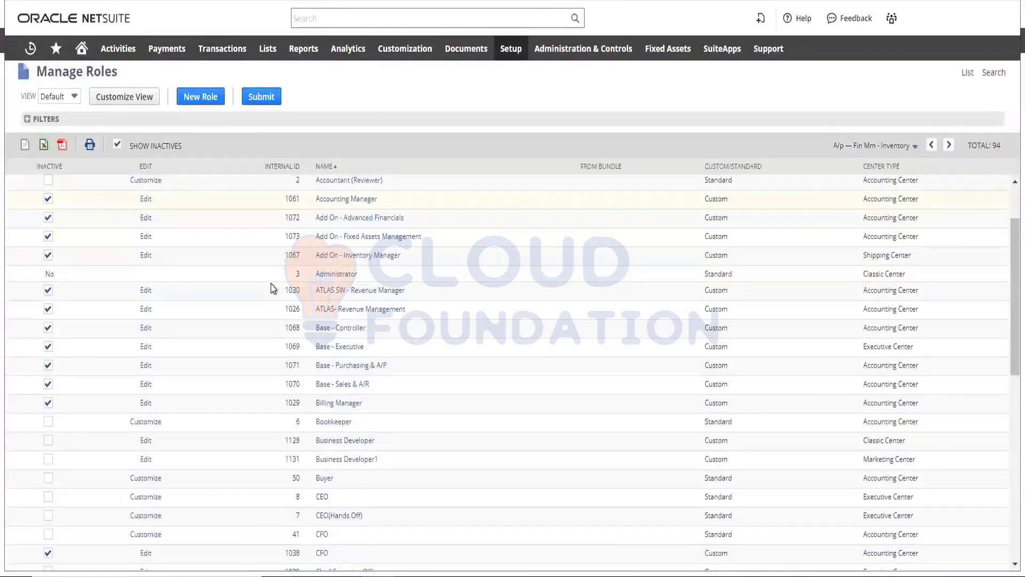
scroll(273, 288, down, 2)
scroll(273, 288, up, 4)
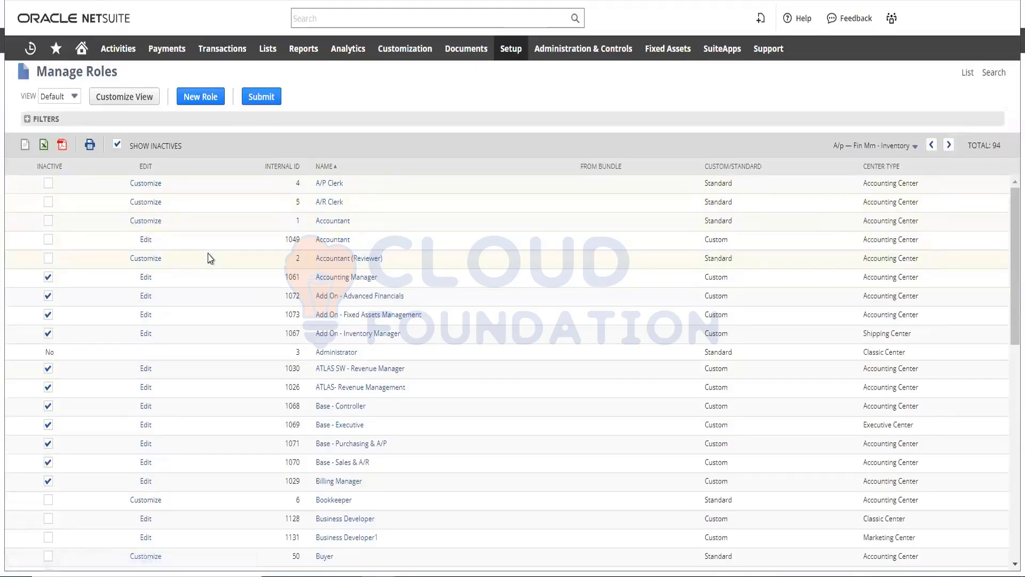
scroll(216, 258, down, 5)
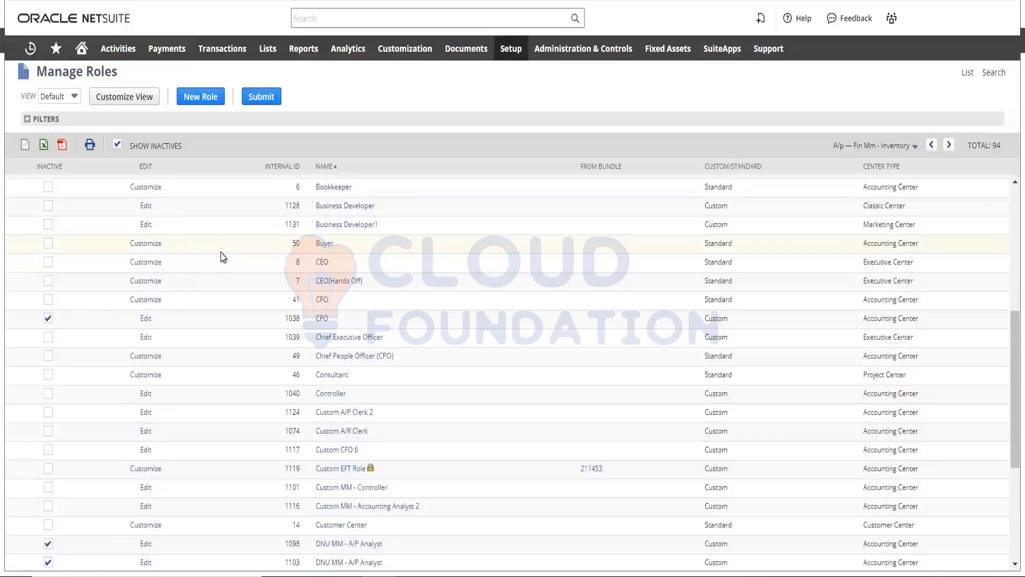
scroll(223, 259, down, 4)
scroll(223, 262, up, 1)
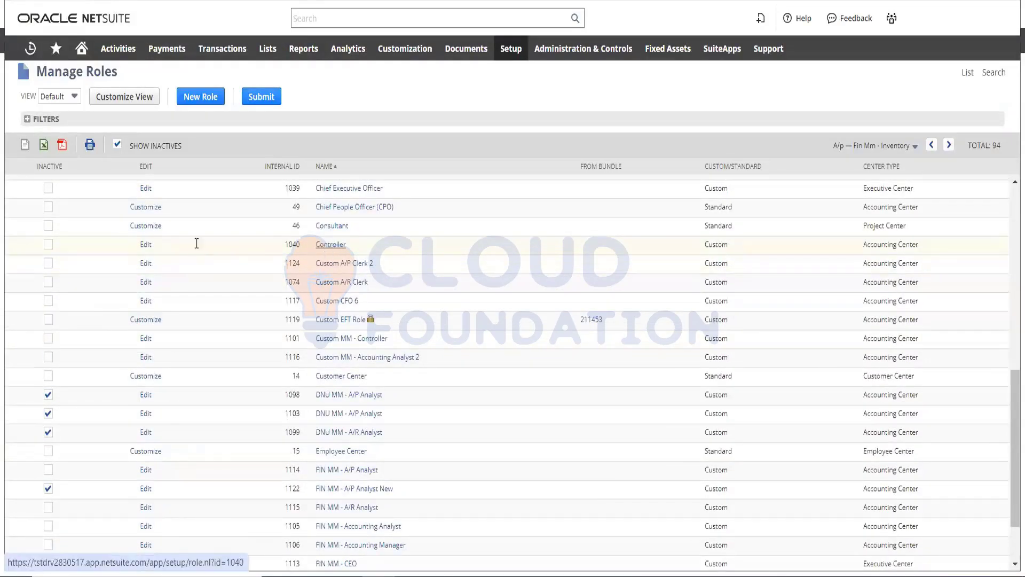
Open the Controller role for editing and set the level of its Sales Order transaction permission to View
click(150, 249)
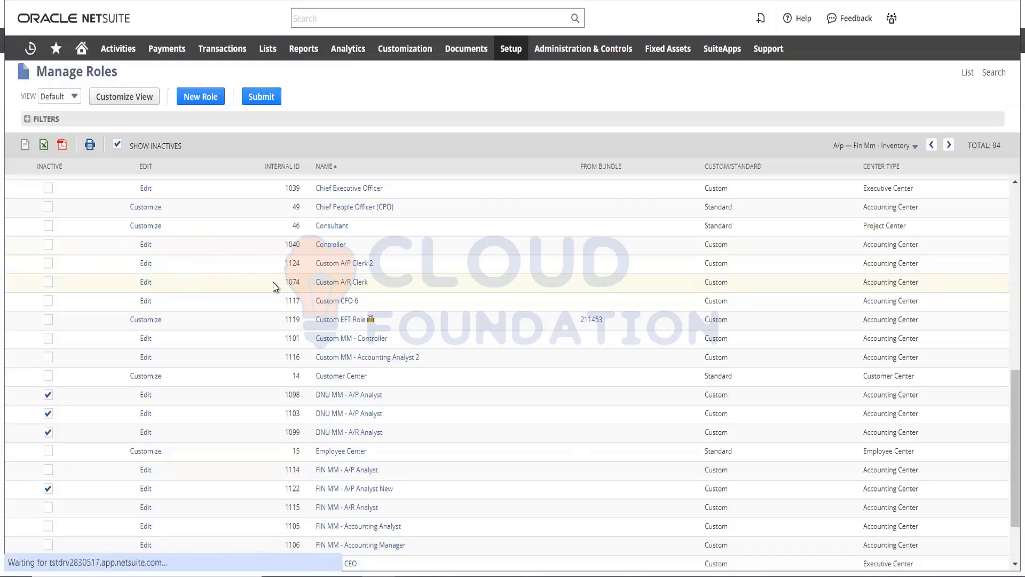
scroll(414, 266, down, 15)
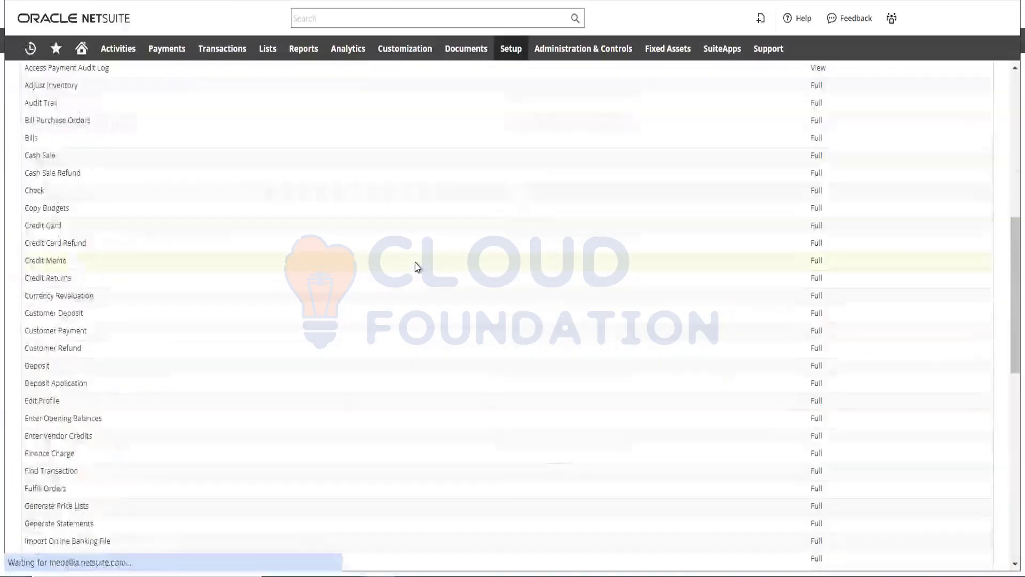
scroll(388, 271, up, 5)
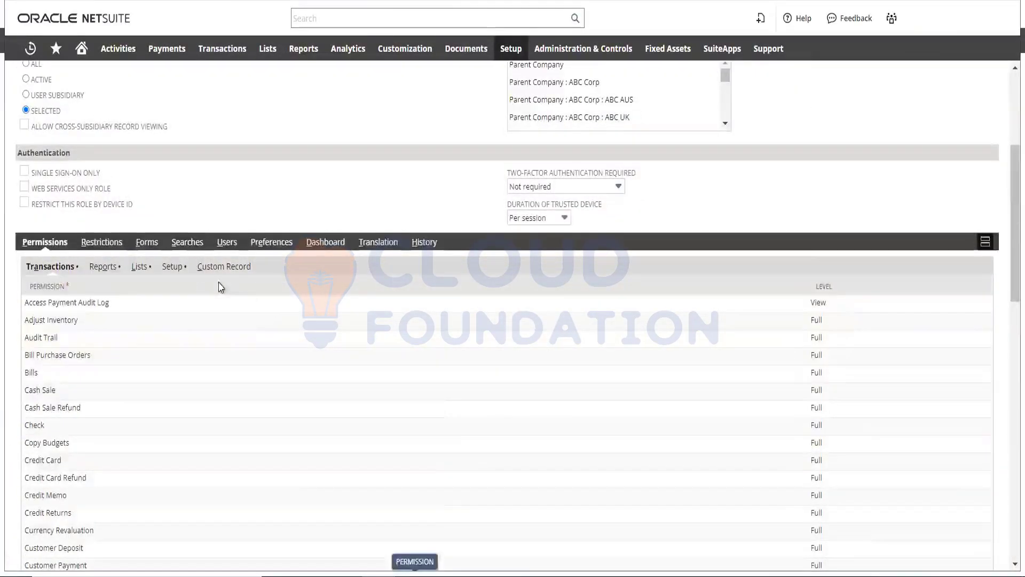
scroll(384, 340, down, 14)
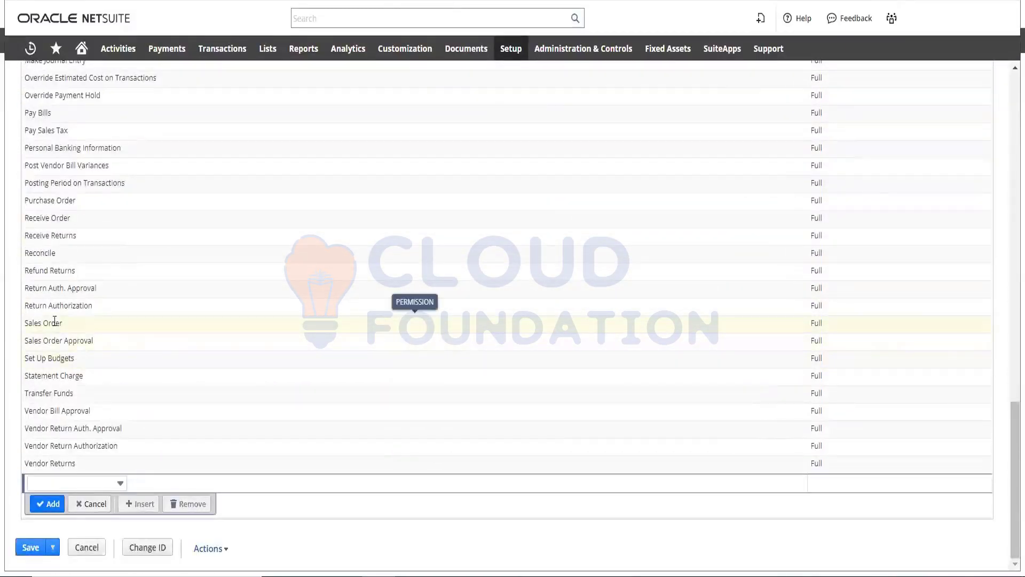
click(812, 324)
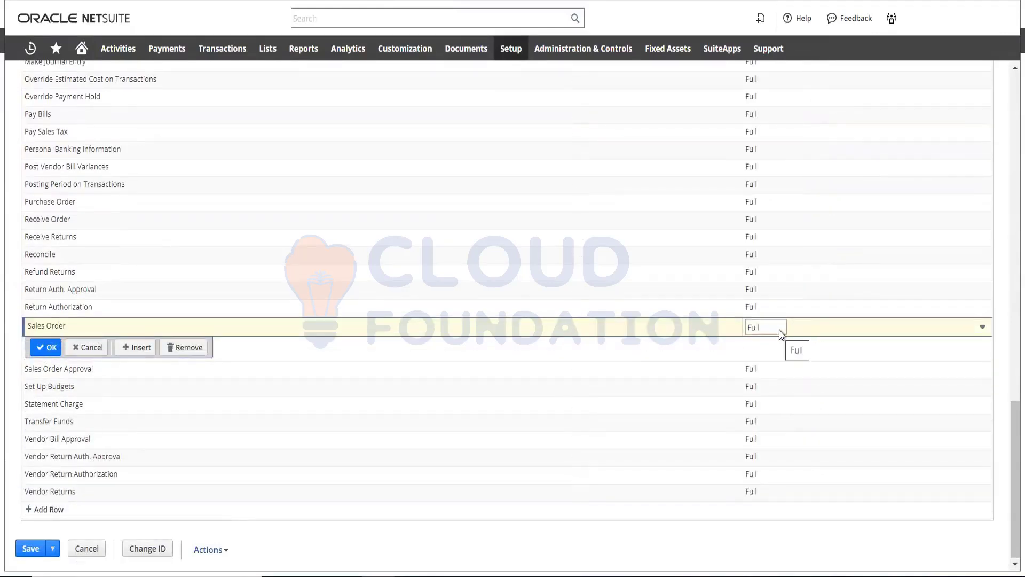
click(983, 330)
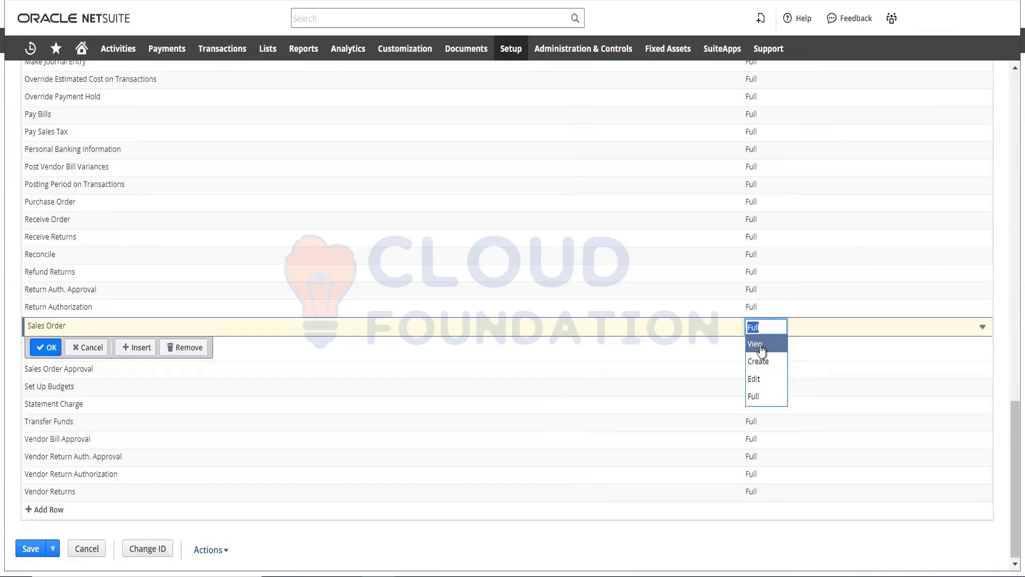
click(762, 346)
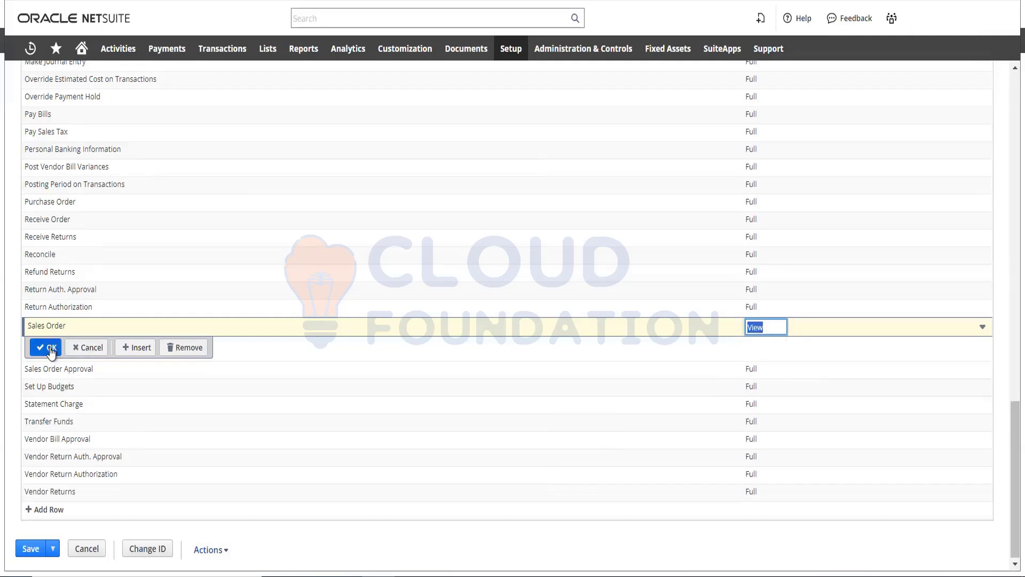
scroll(682, 345, up, 3)
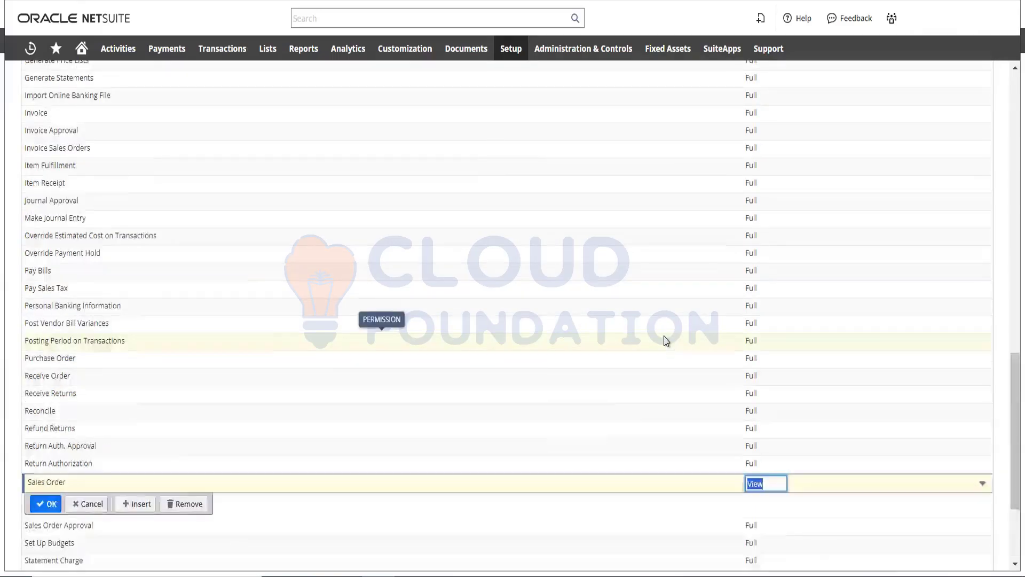
scroll(1006, 124, up, 5)
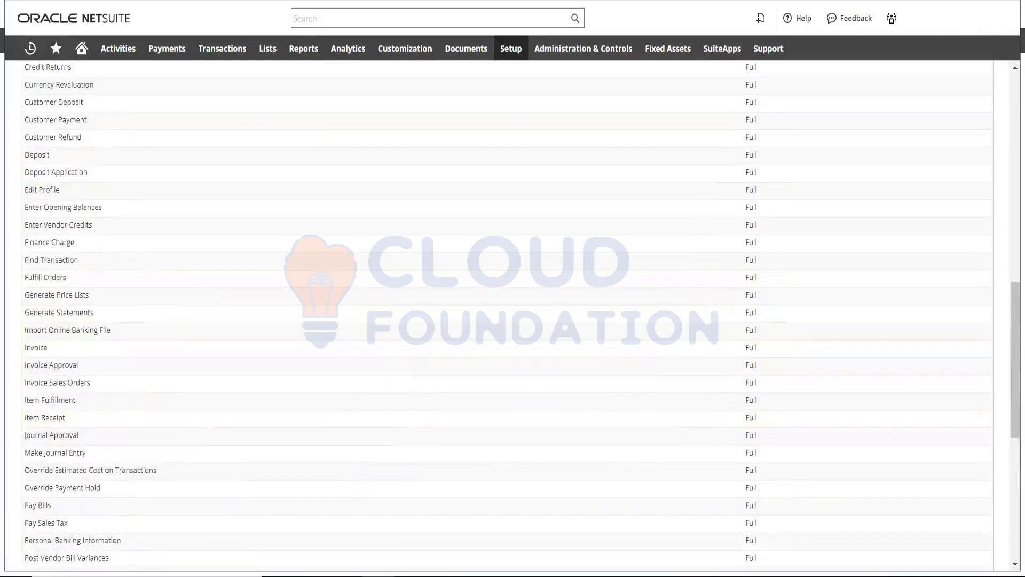
scroll(652, 283, down, 2)
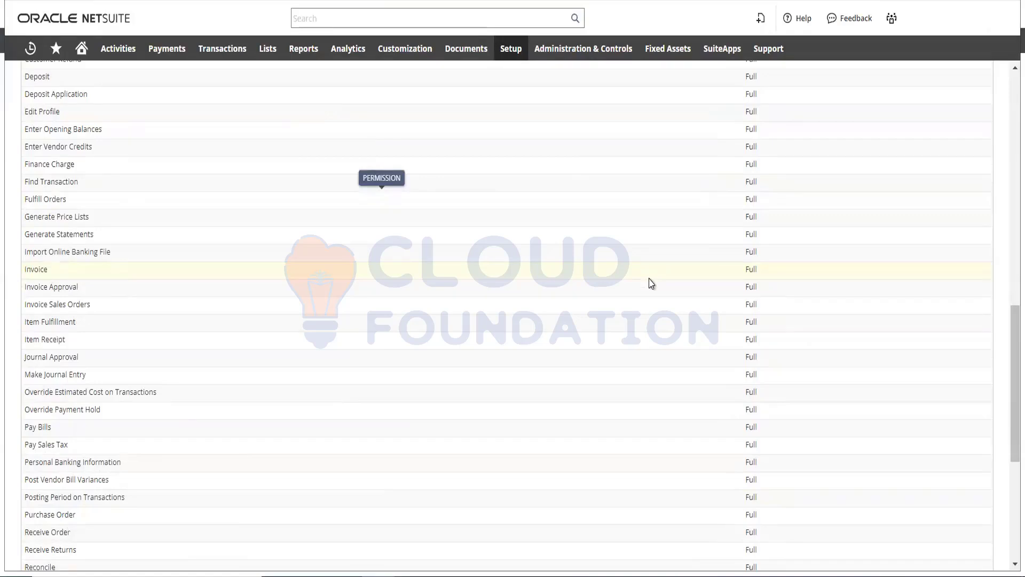
scroll(651, 283, down, 3)
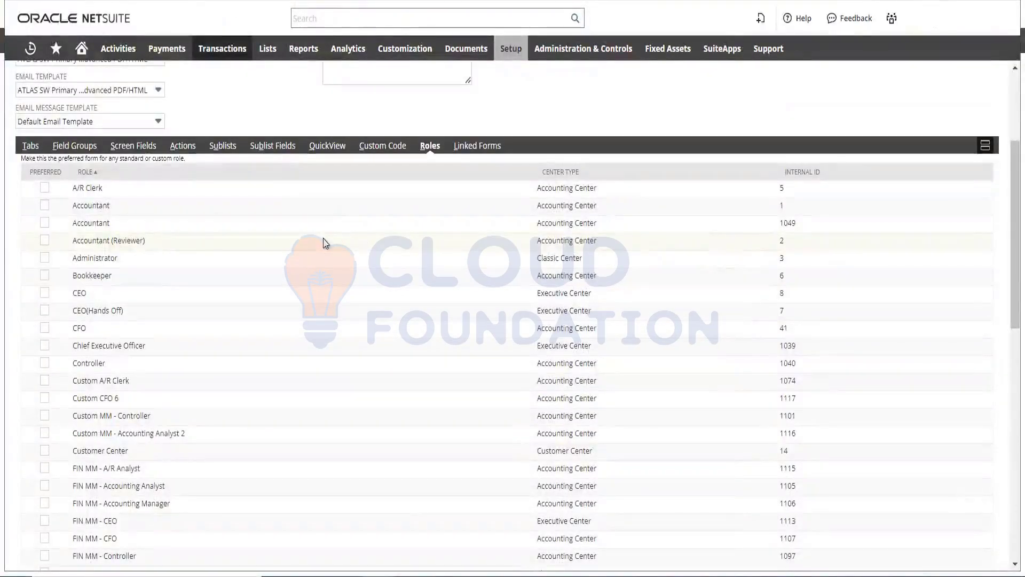
Return to the Custom Sales Order form and examine the standard and custom roles for which it can be preferred
scroll(293, 210, up, 4)
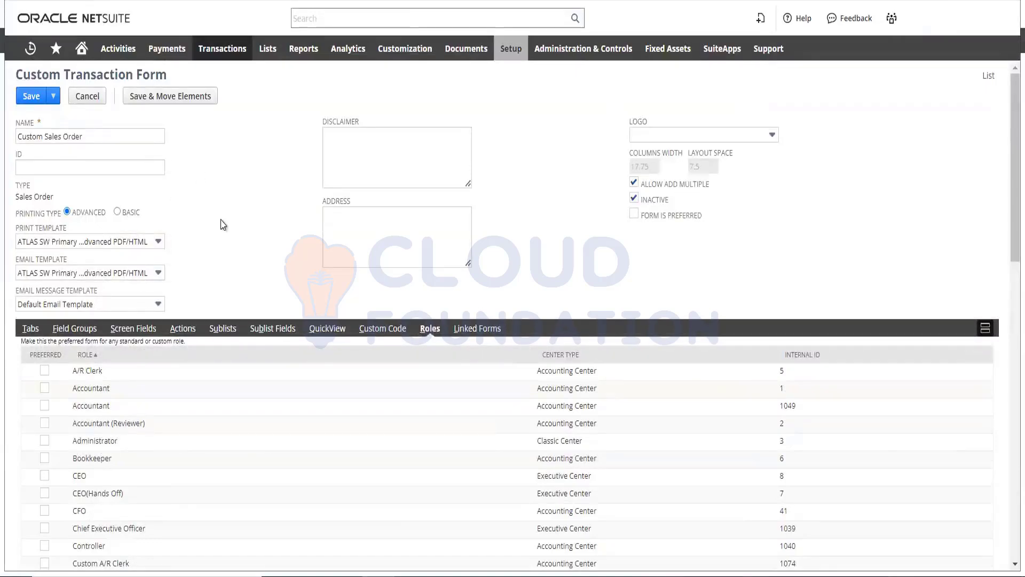
scroll(226, 215, down, 3)
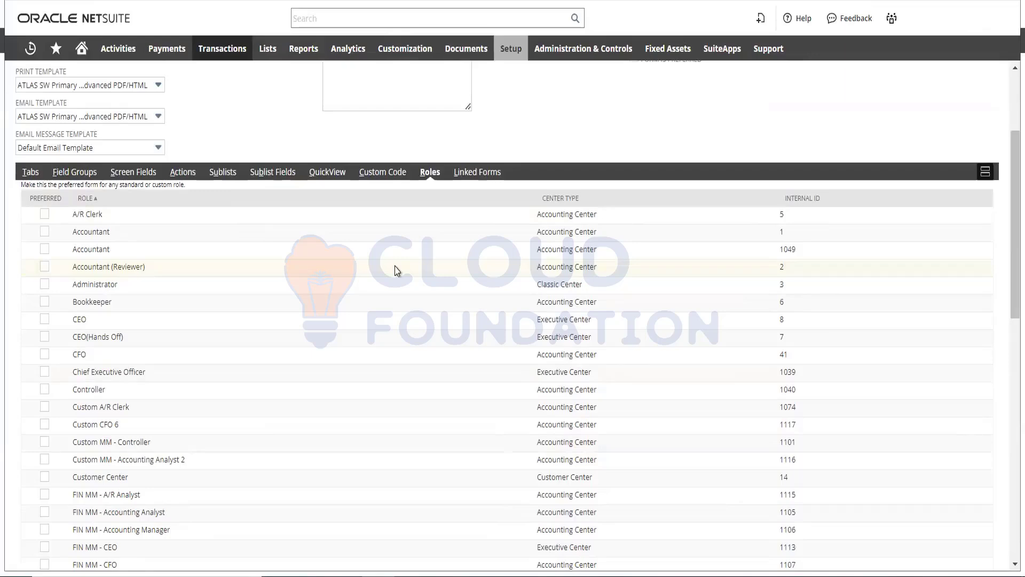
scroll(286, 195, up, 3)
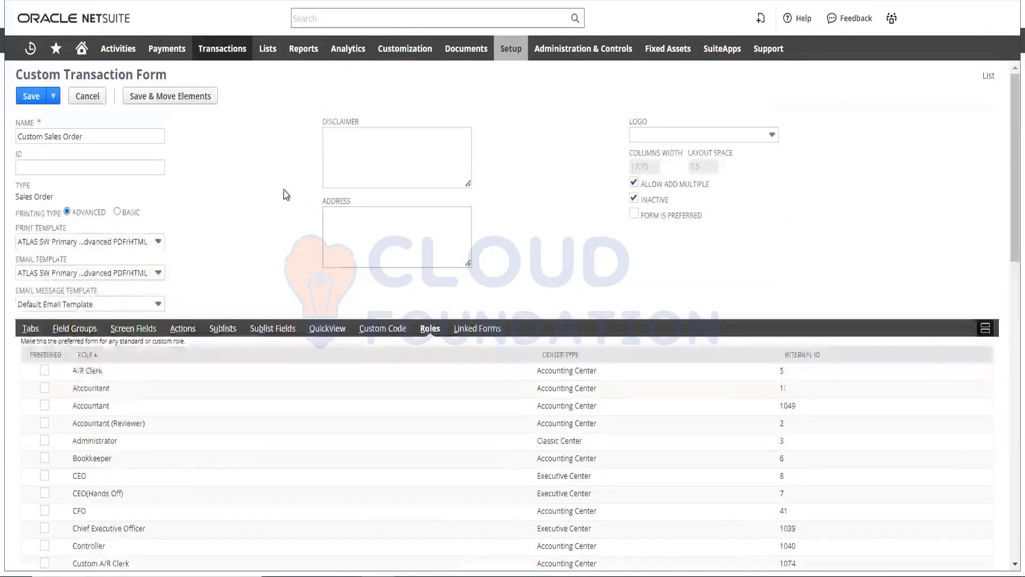
scroll(286, 195, down, 5)
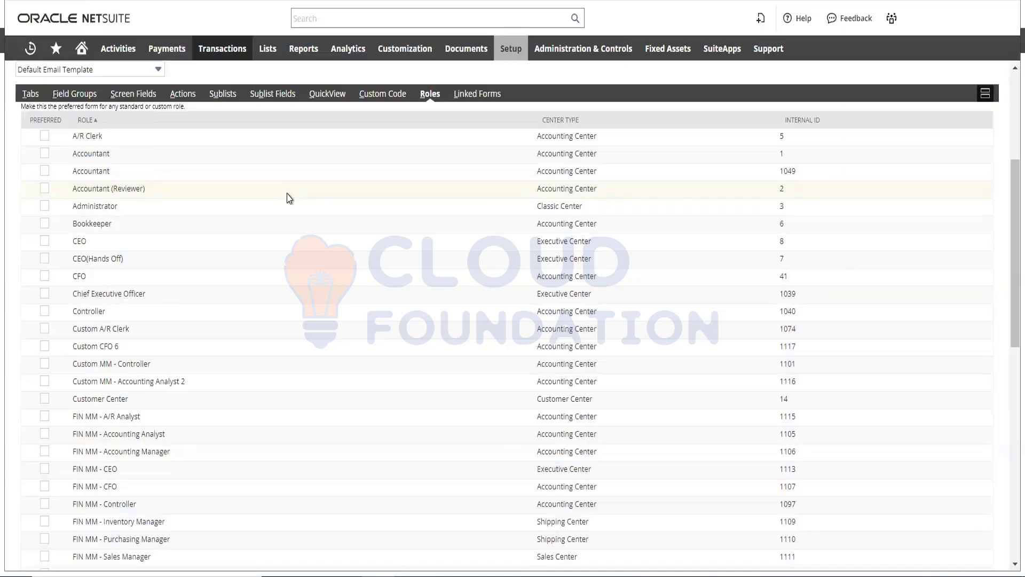
scroll(289, 198, down, 3)
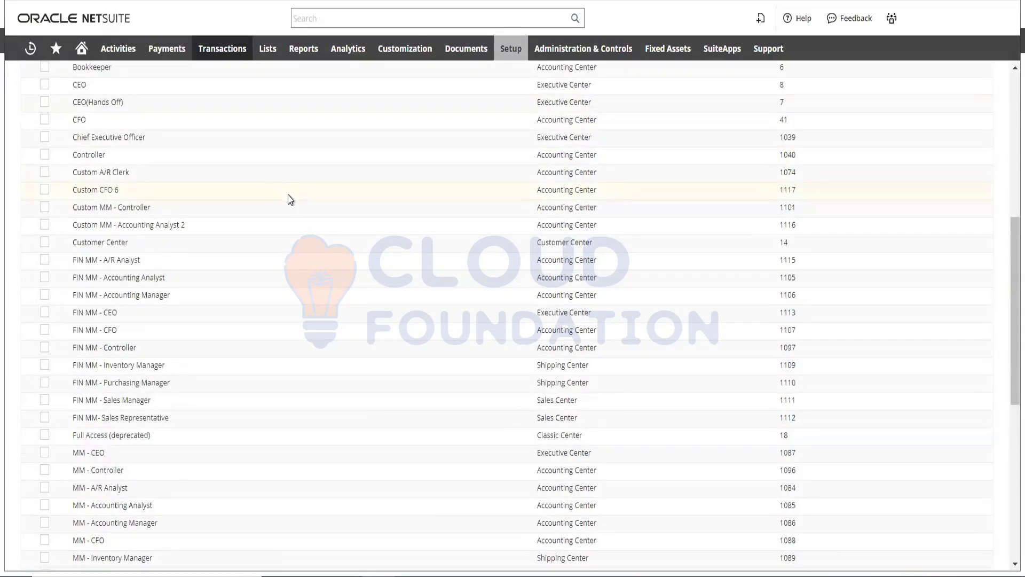
scroll(290, 200, down, 2)
scroll(290, 200, down, 7)
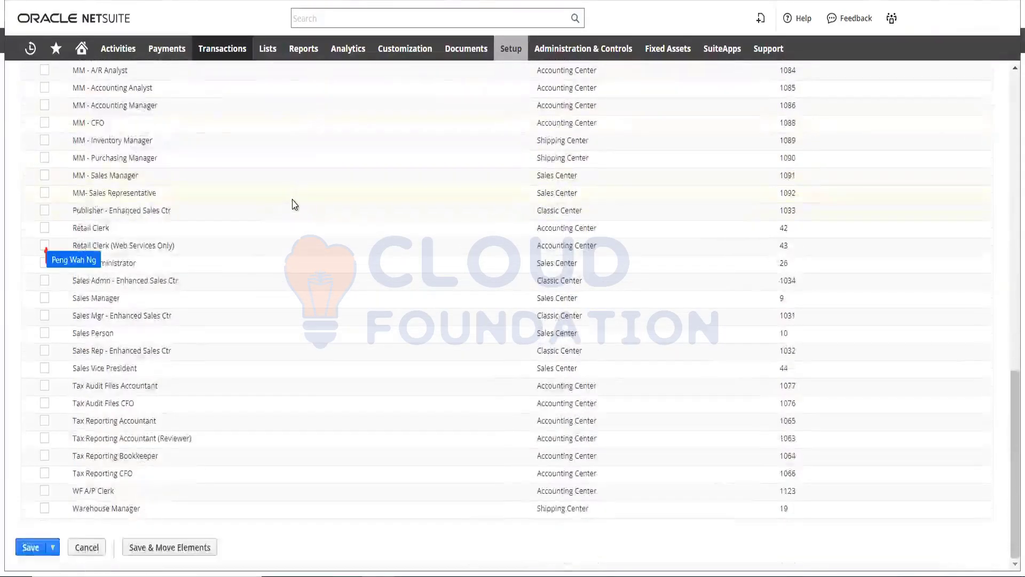
Make the Custom Sales Order form preferred for the A/R Clerk and Accountant roles and save the form
scroll(295, 205, up, 7)
scroll(295, 207, up, 6)
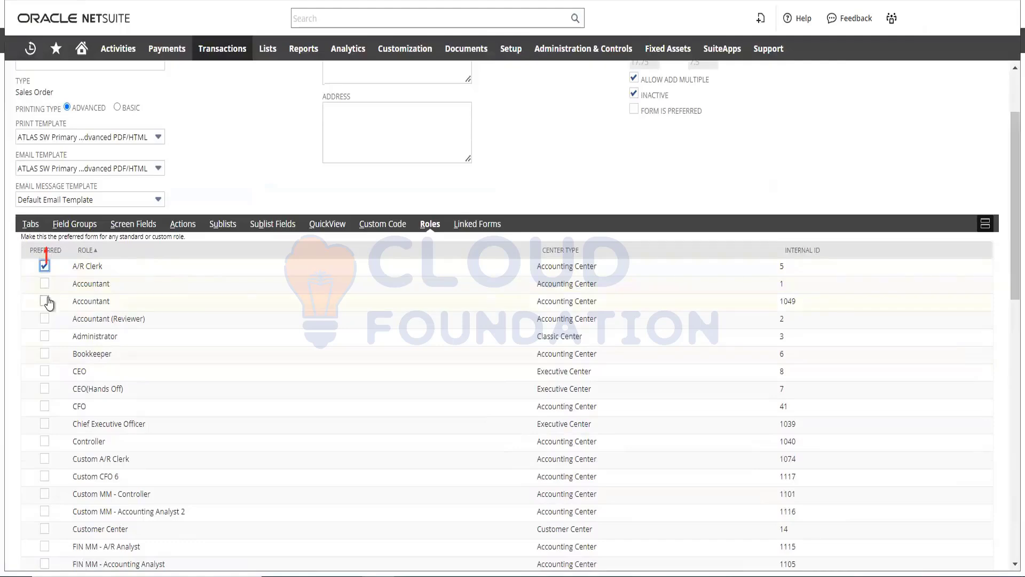
click(45, 283)
click(44, 306)
scroll(253, 278, down, 10)
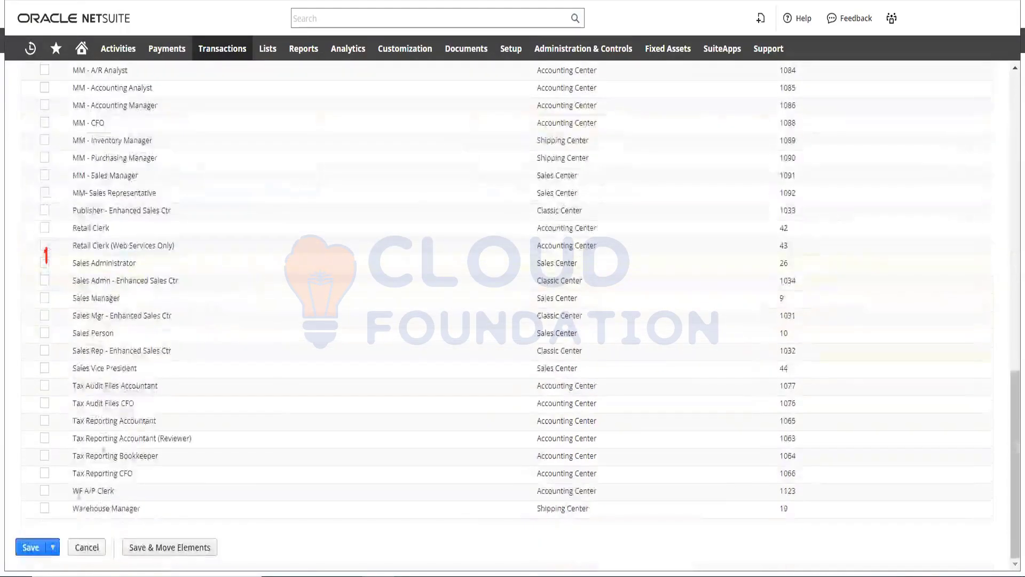
mouse_move(34, 552)
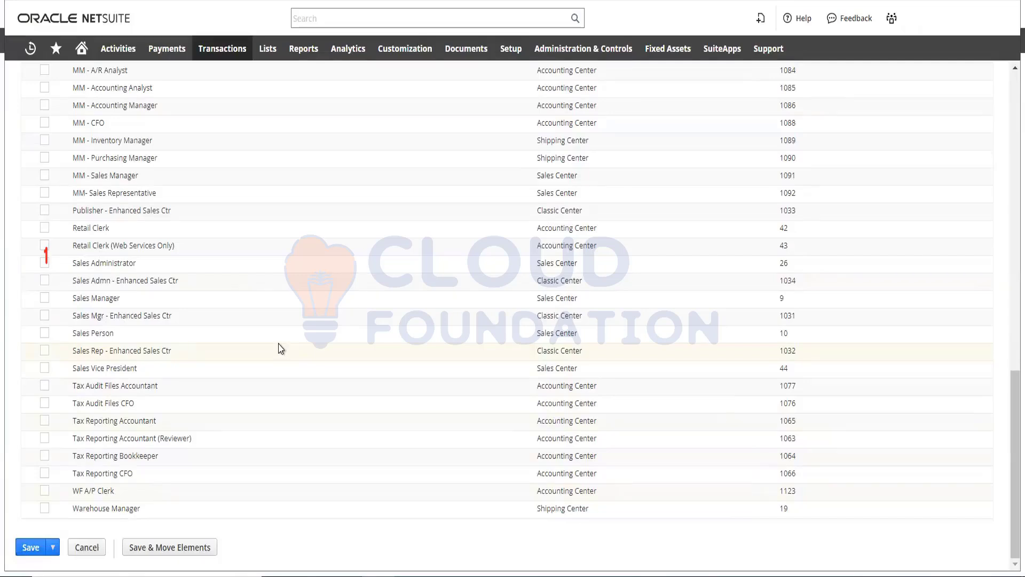
key(alt+Left)
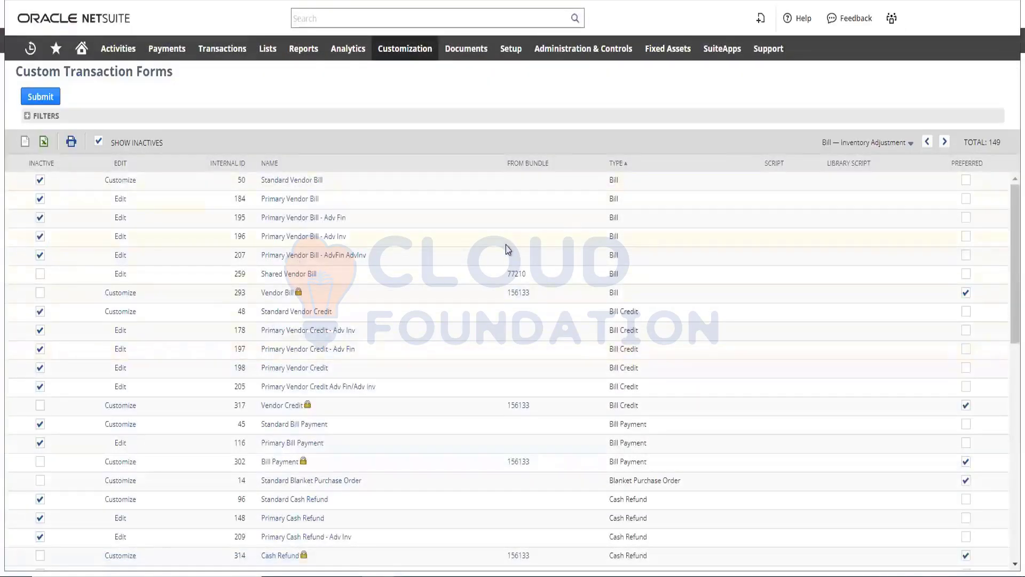
Look through the Custom Transaction Forms list with its inactive and preferred settings and submit the list
scroll(496, 243, down, 10)
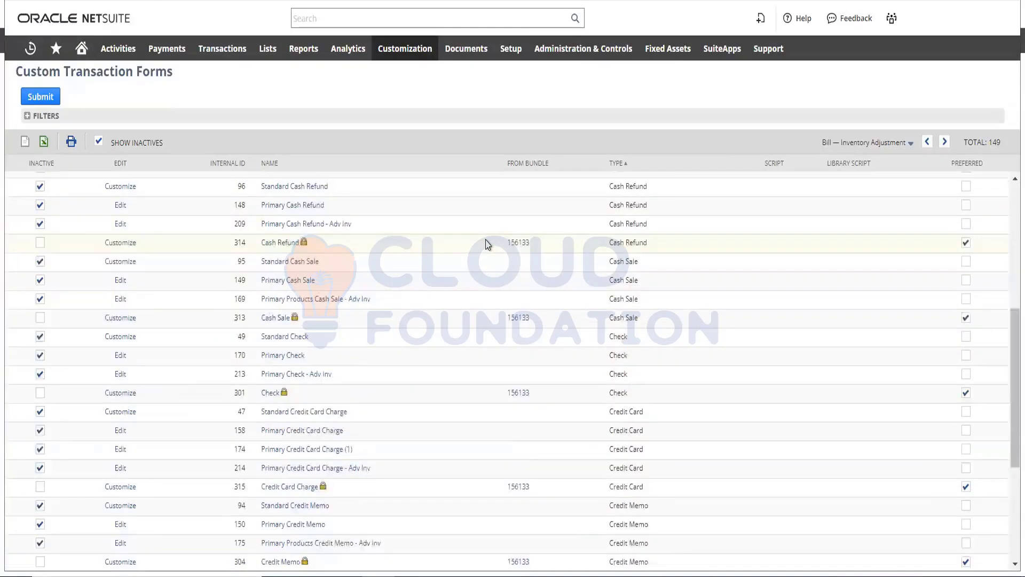
scroll(486, 247, up, 5)
scroll(485, 247, up, 5)
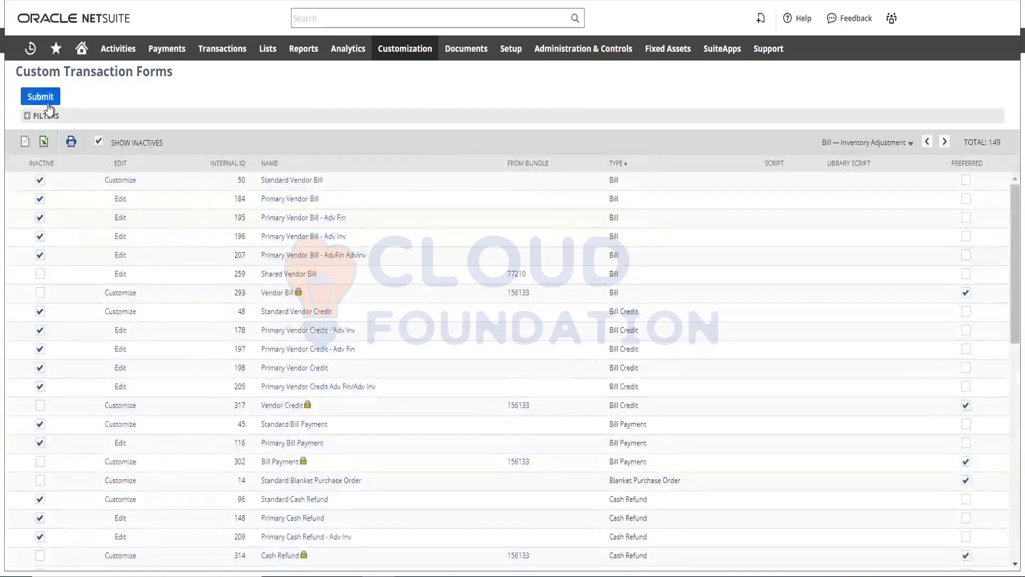
click(48, 103)
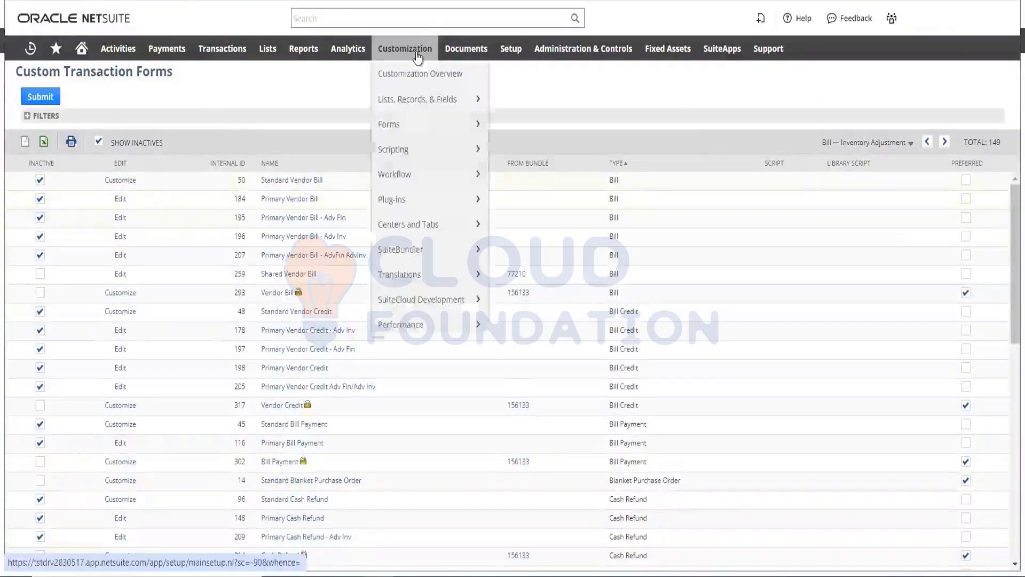
Open the 14 Above The Cloud sales order at the head of the sales orders list and review its field groups and subtabs
mouse_move(224, 49)
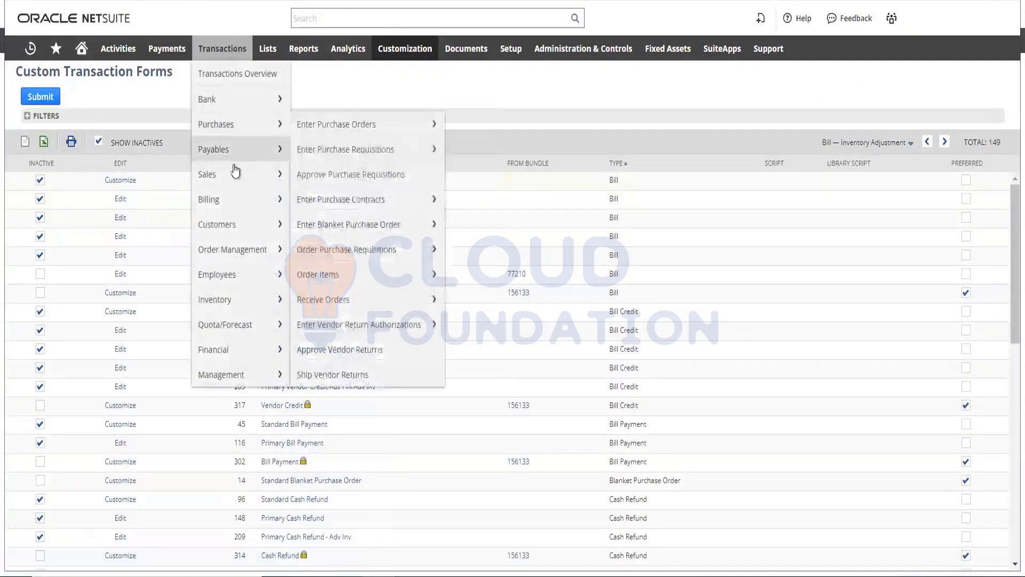
mouse_move(234, 174)
mouse_move(394, 234)
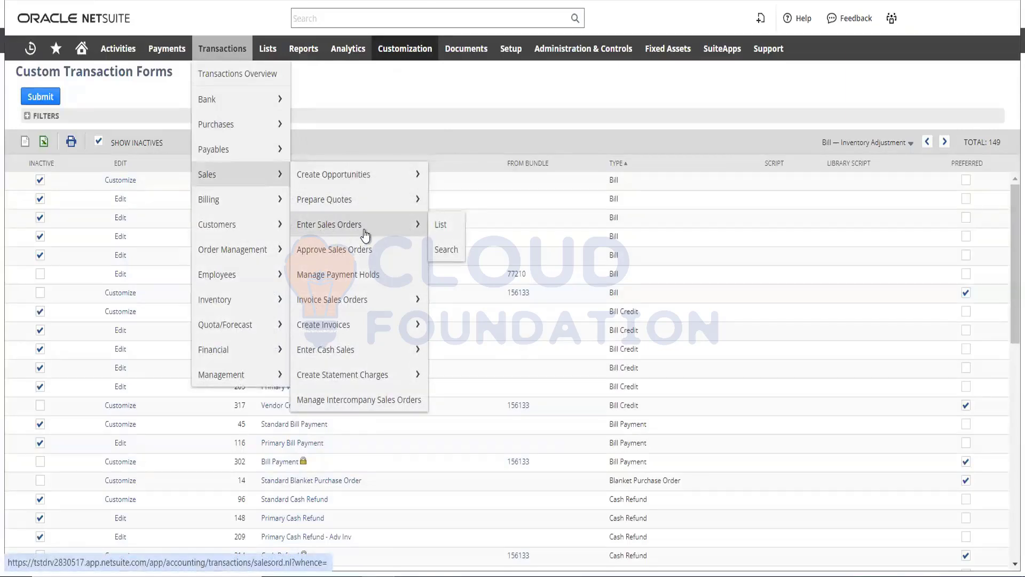
click(440, 229)
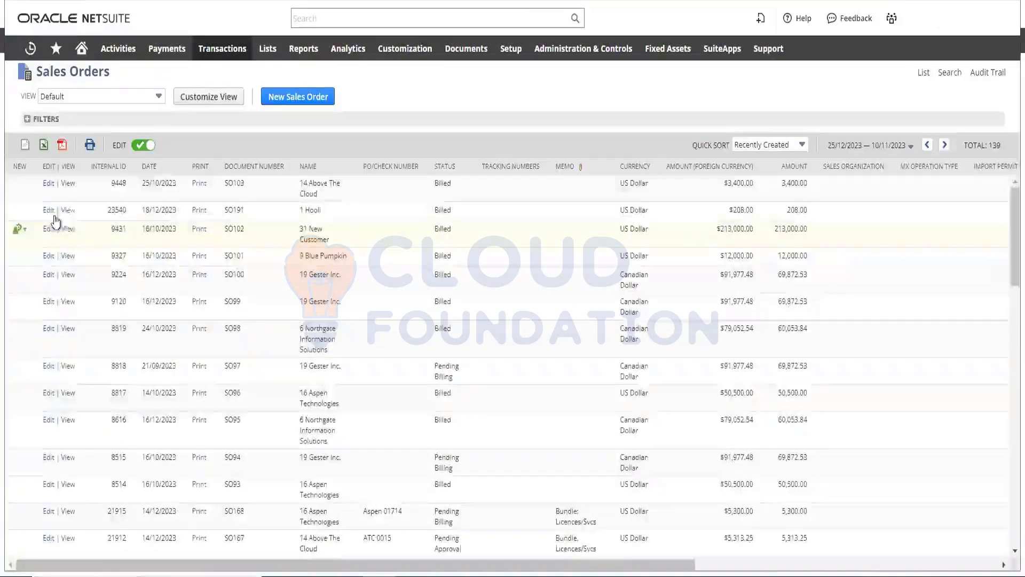
click(69, 184)
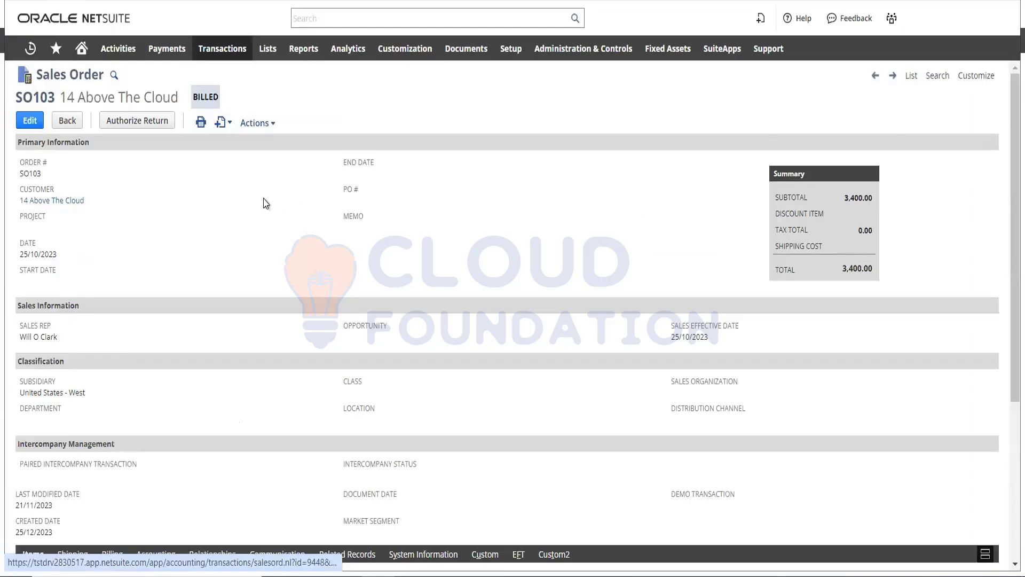
scroll(262, 203, down, 1)
scroll(249, 195, down, 2)
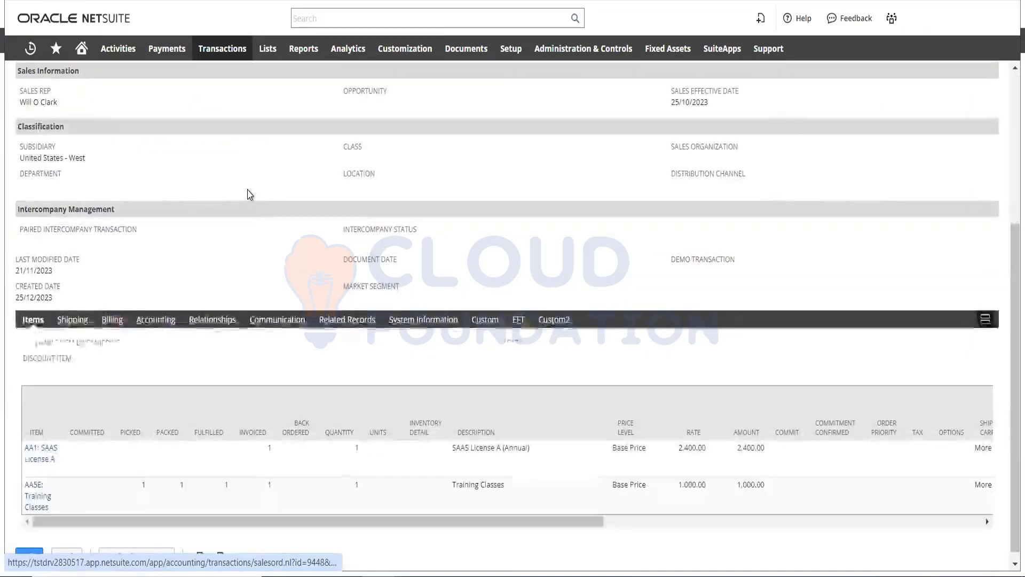
scroll(247, 194, up, 3)
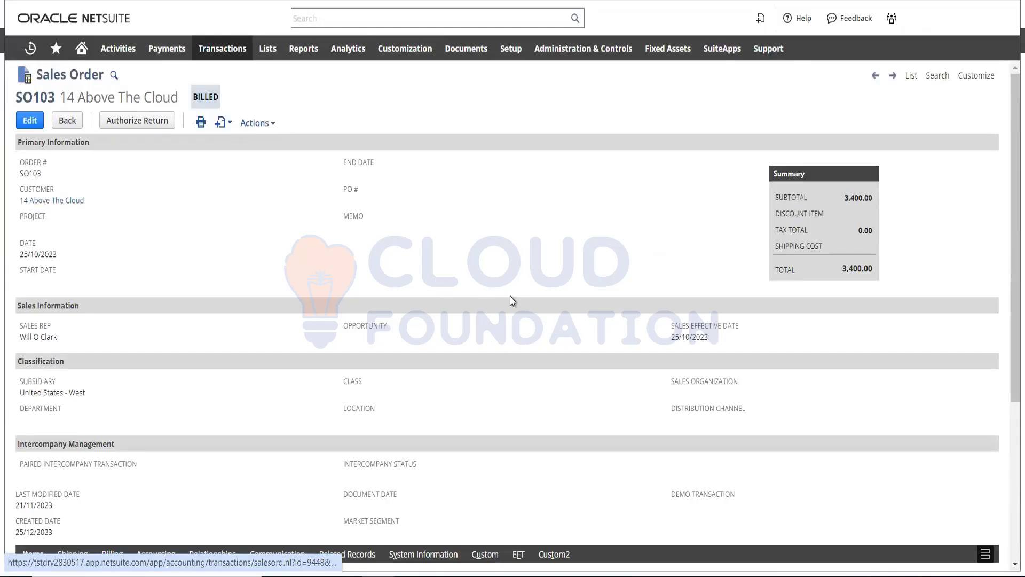
scroll(240, 279, down, 3)
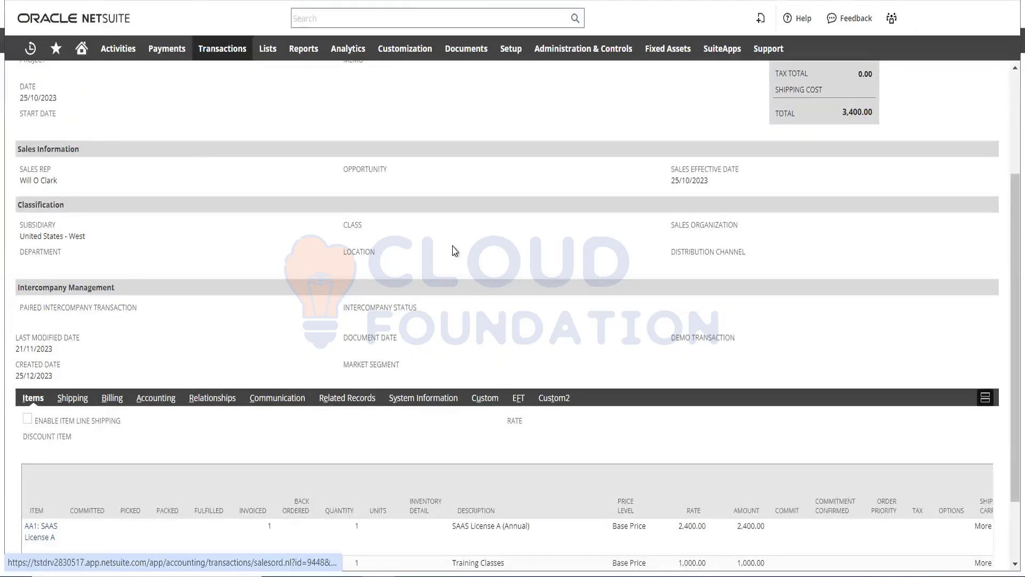
scroll(509, 235, up, 3)
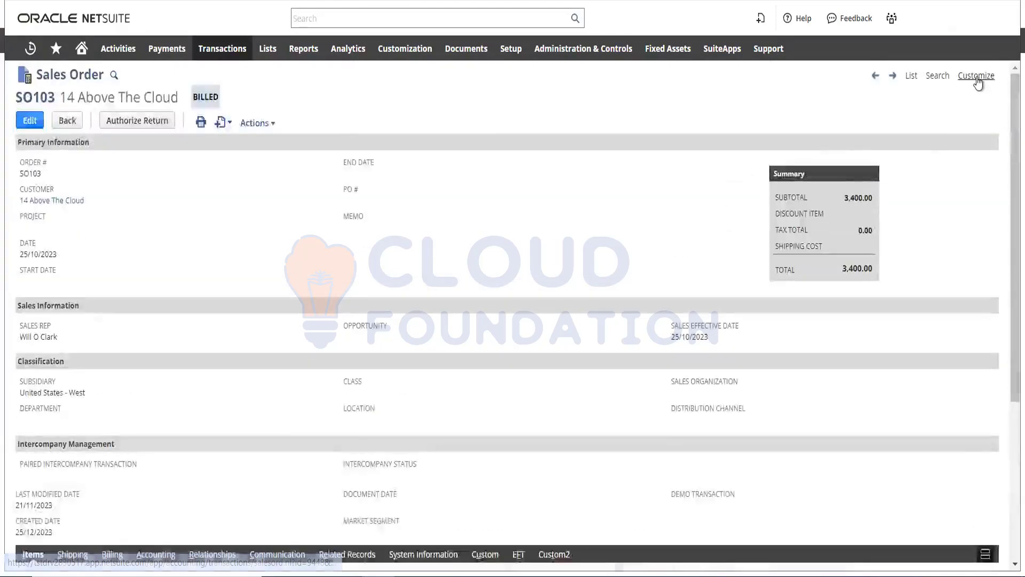
Open the sales order's form for customization and review its main screen fields with their show, mandatory and display type settings
mouse_move(977, 79)
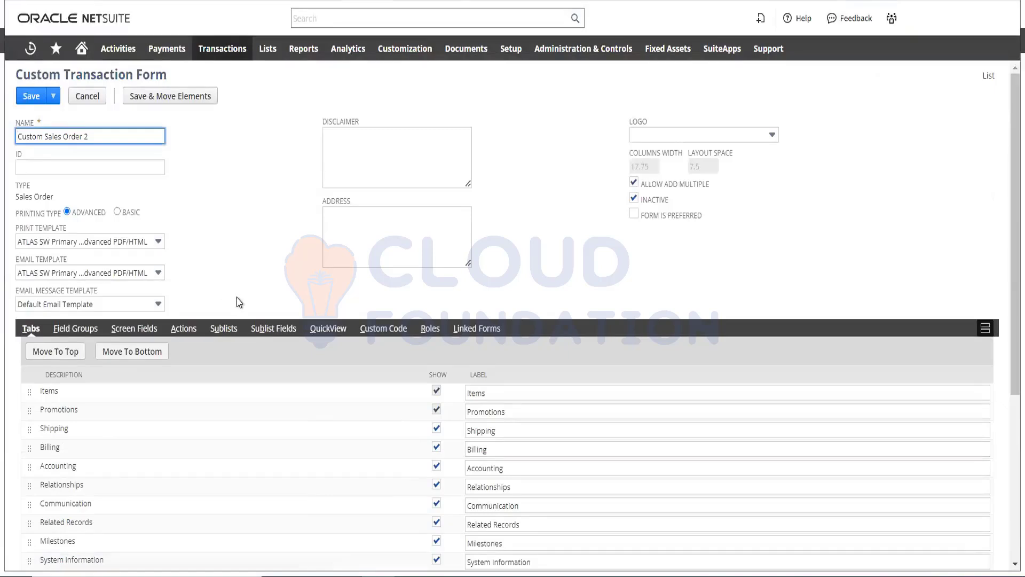
scroll(238, 297, down, 3)
click(138, 175)
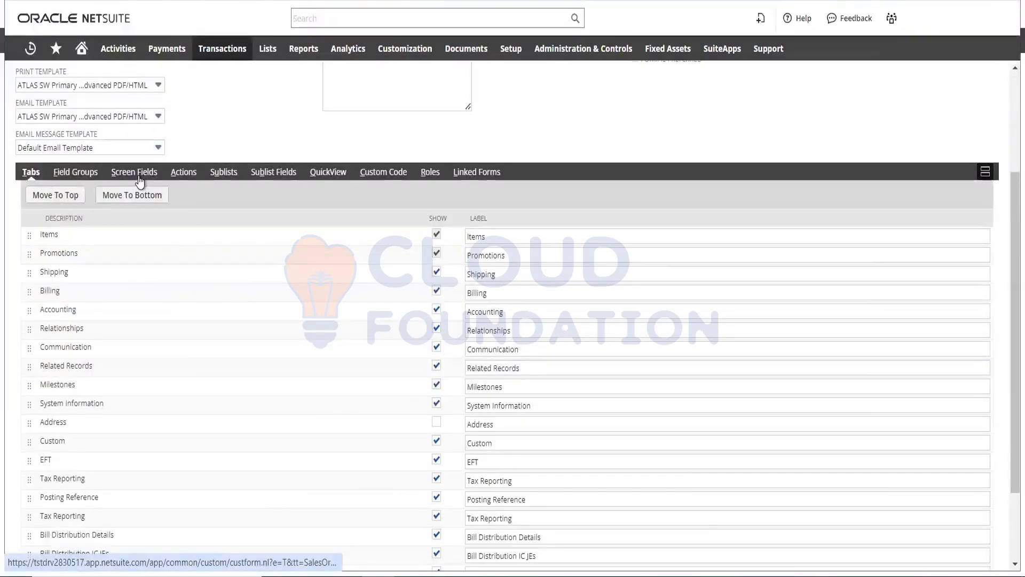
scroll(438, 295, down, 15)
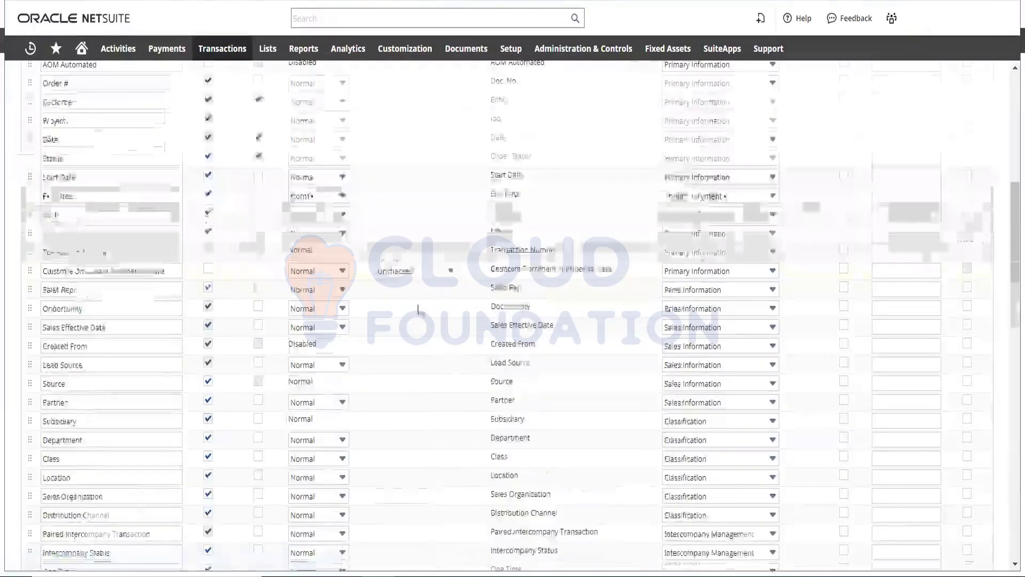
scroll(393, 333, up, 12)
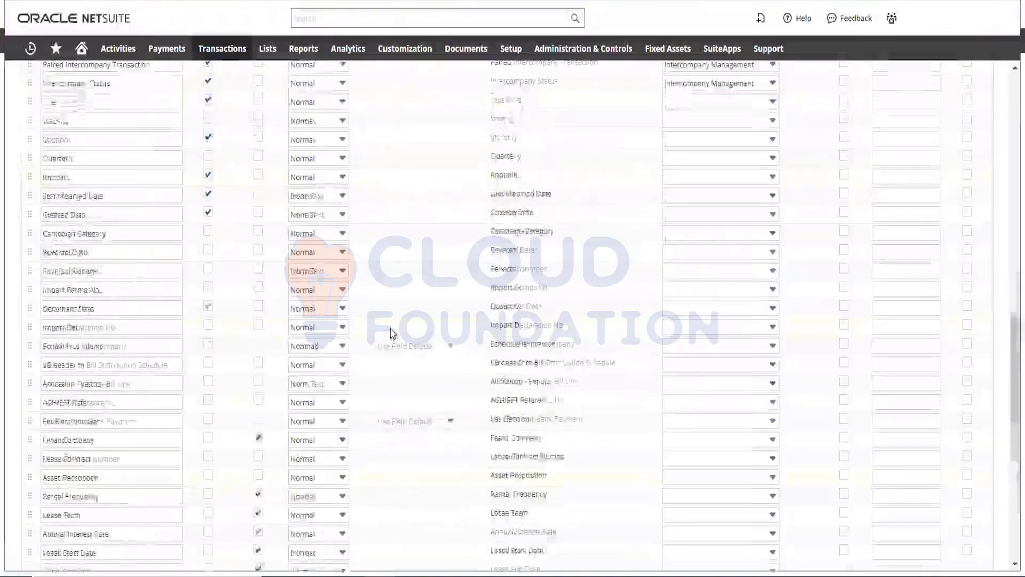
scroll(367, 248, up, 3)
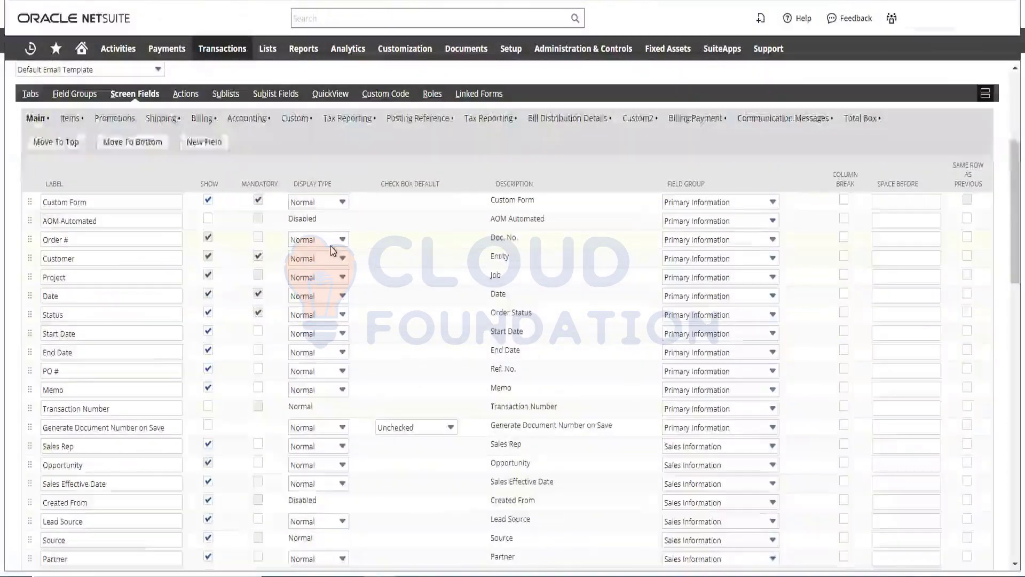
Examine the display type options available for the Order # and demo transaction fields
click(336, 241)
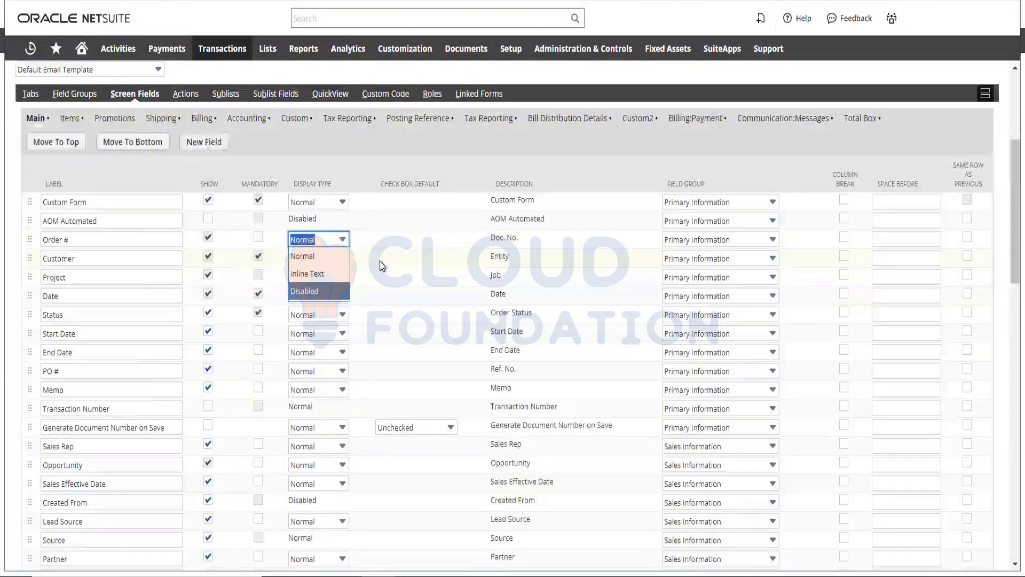
scroll(374, 275, down, 5)
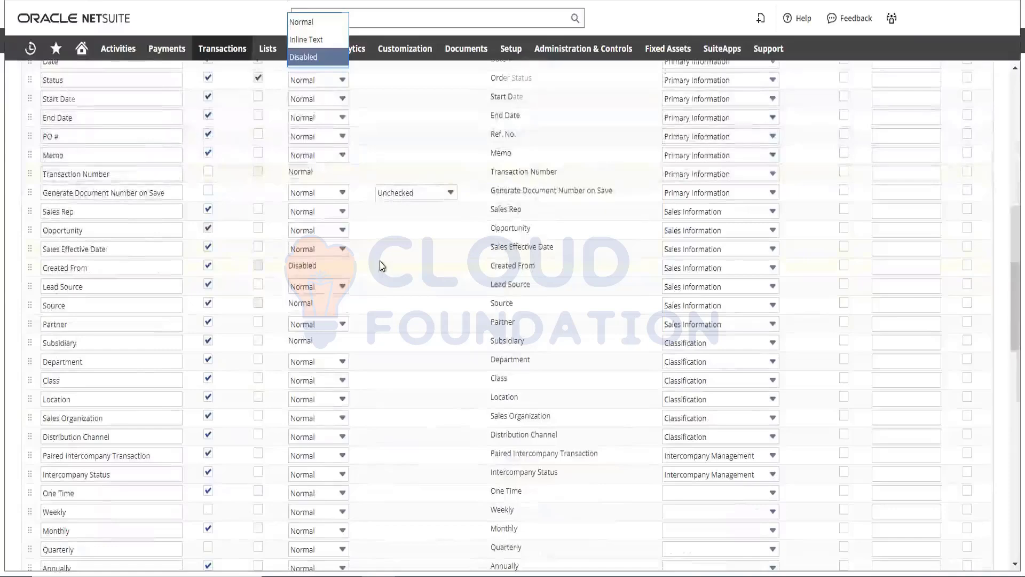
scroll(382, 265, down, 10)
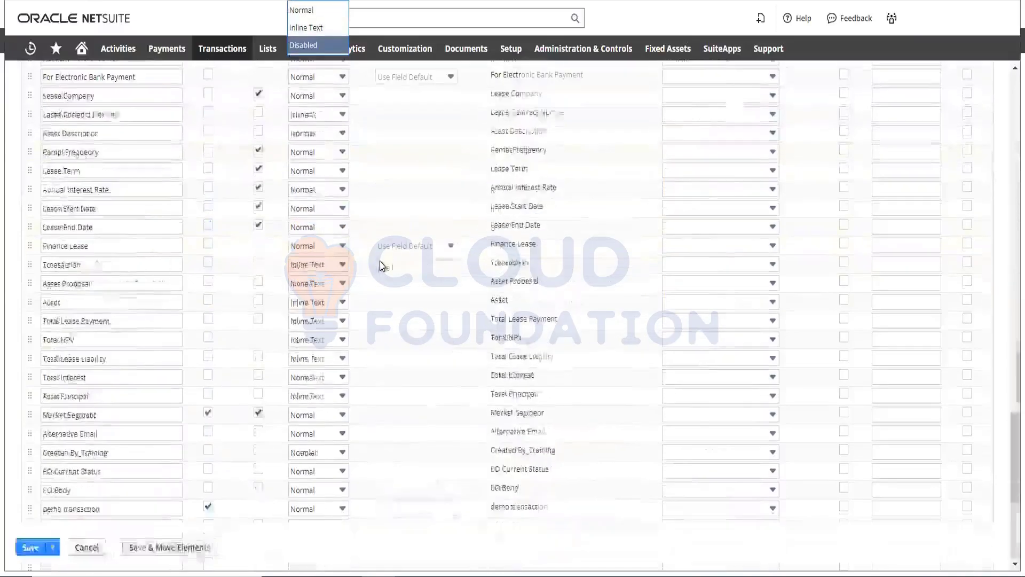
click(342, 510)
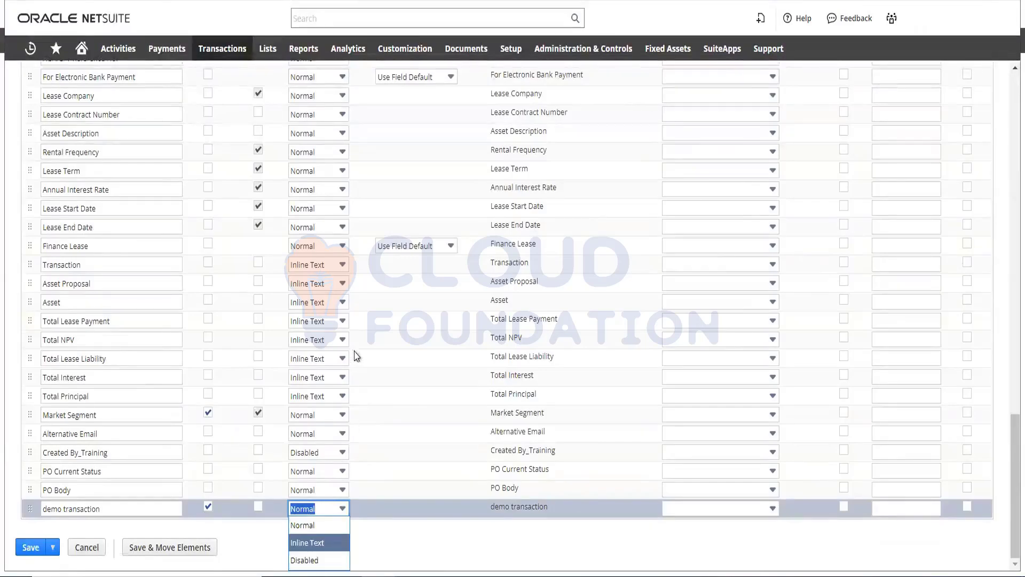
scroll(372, 336, up, 20)
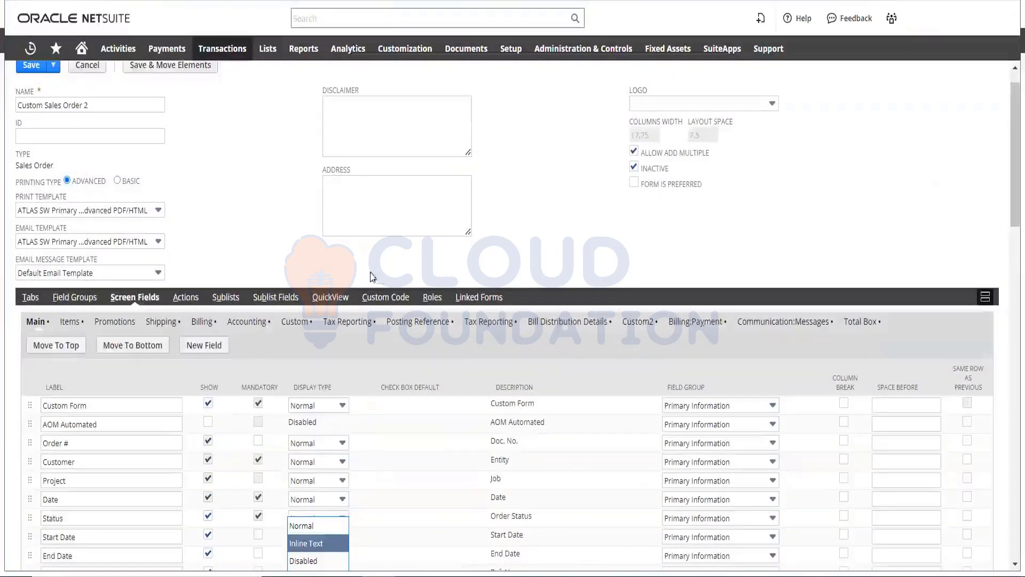
click(277, 229)
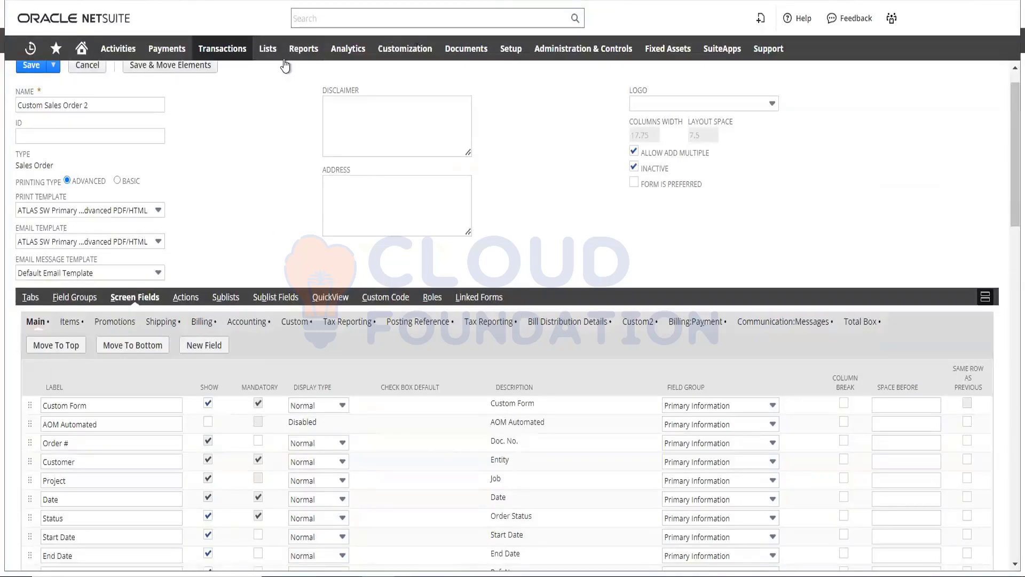
Open the Import Assistant for importing CSV records
mouse_move(269, 48)
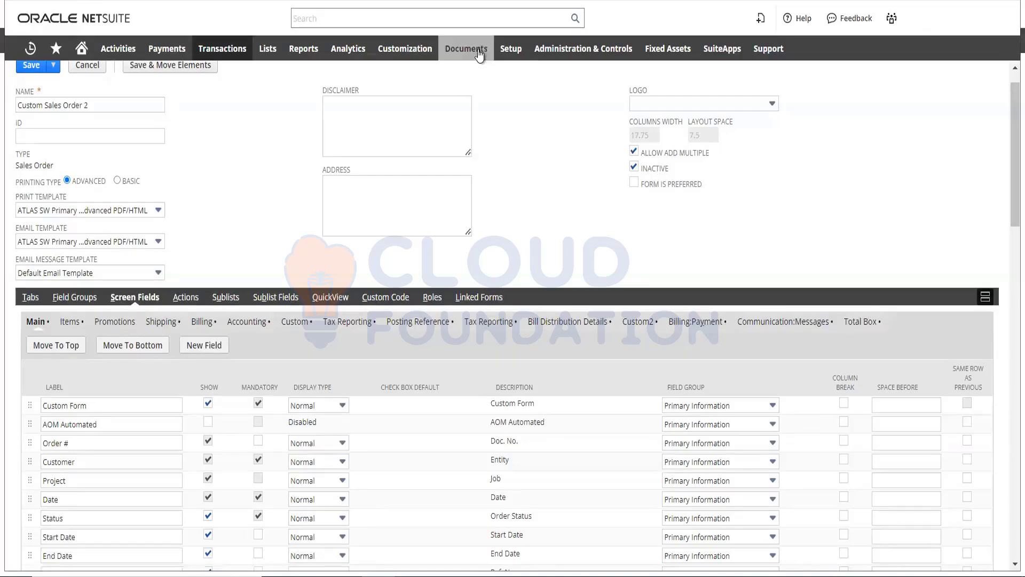
mouse_move(480, 48)
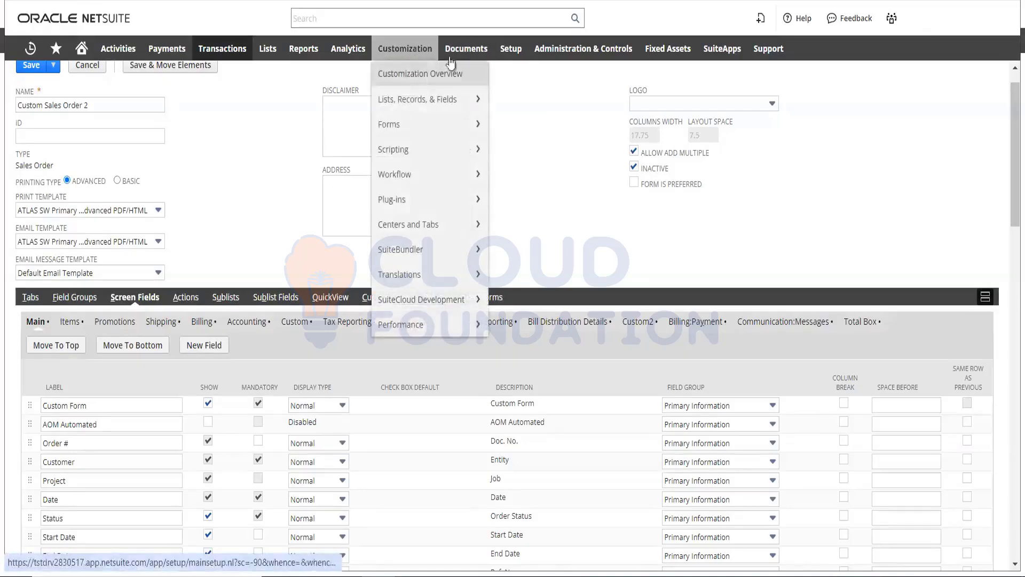
mouse_move(517, 50)
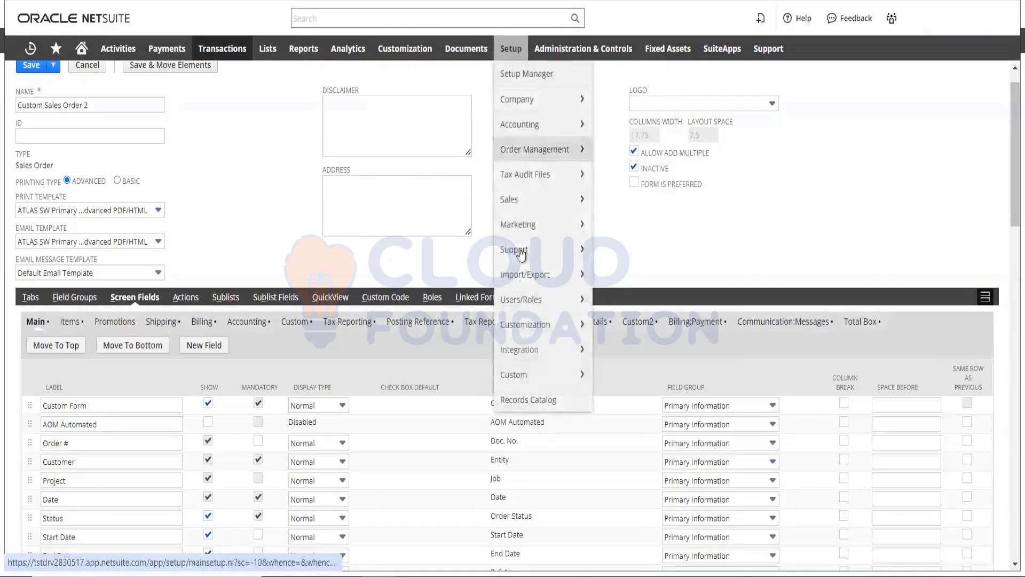
mouse_move(526, 287)
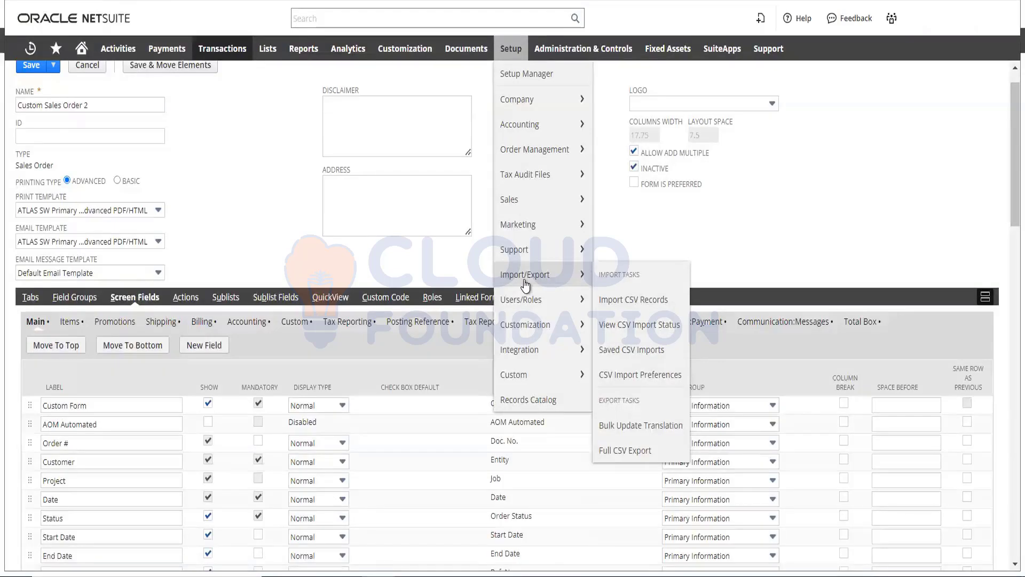
click(617, 299)
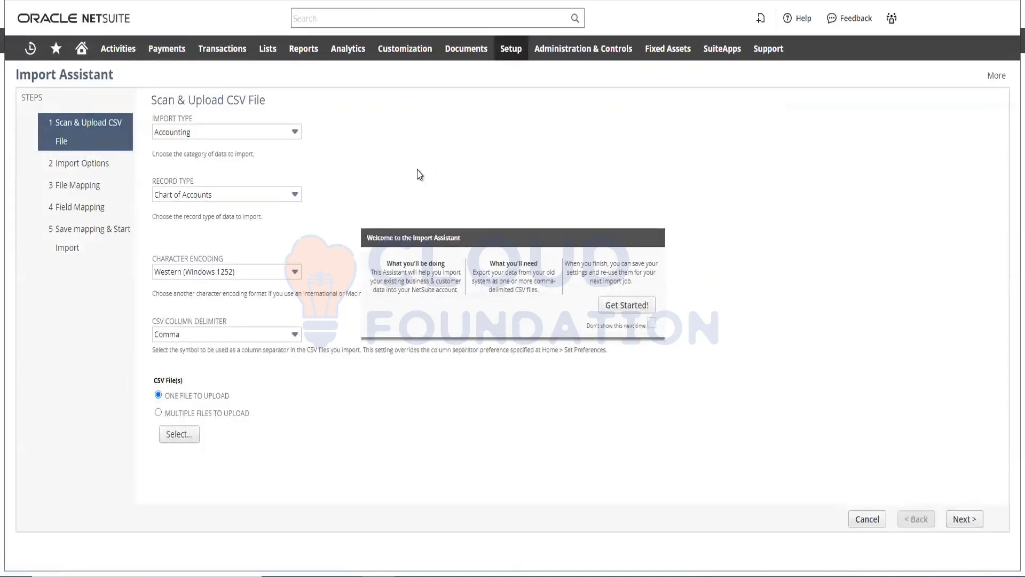
Look through the available import types and set the import type to Transactions
click(283, 138)
scroll(297, 256, down, 1)
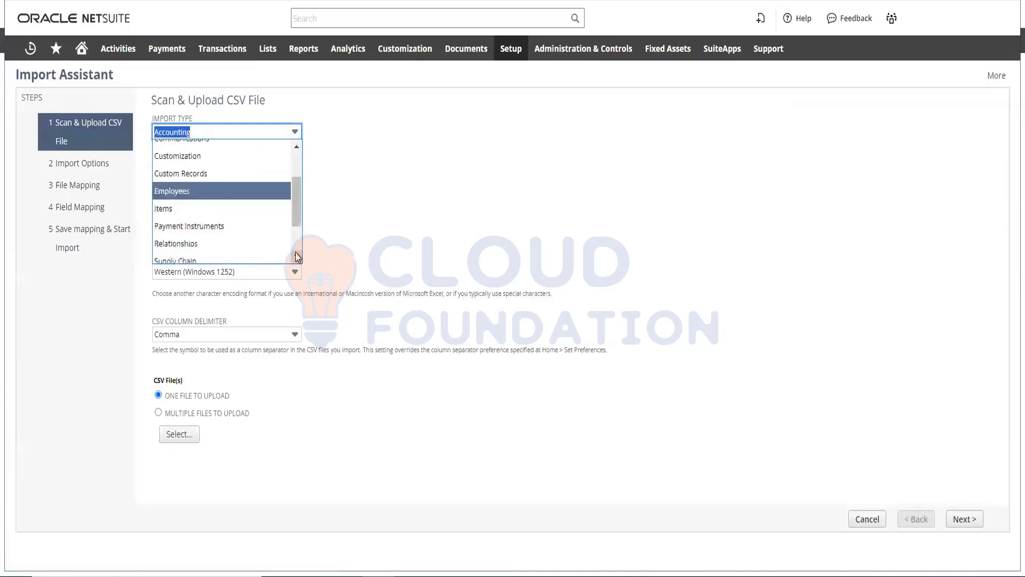
scroll(298, 257, down, 3)
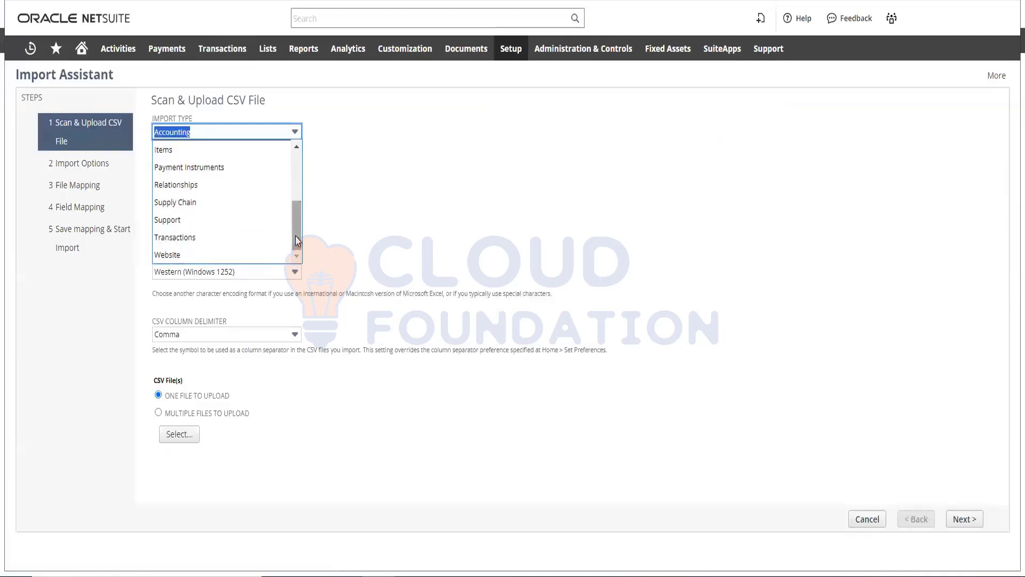
scroll(294, 209, up, 3)
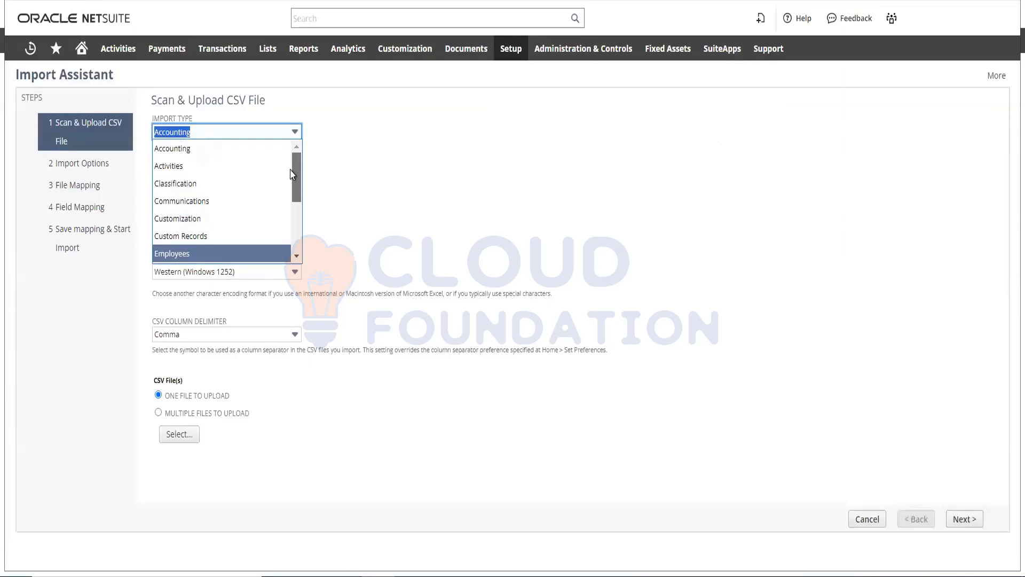
scroll(295, 200, down, 1)
drag(298, 217, 297, 256)
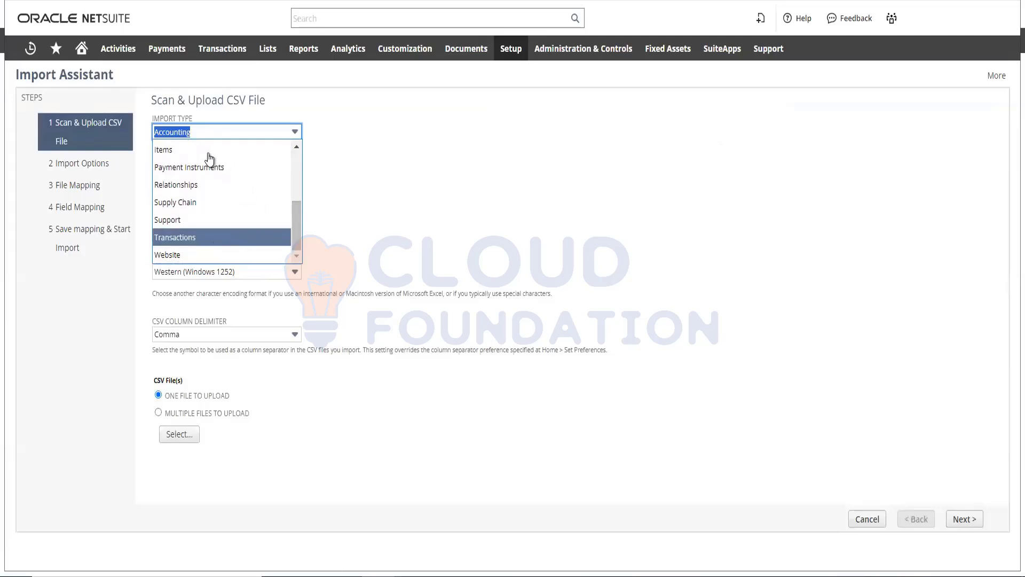
key(Return)
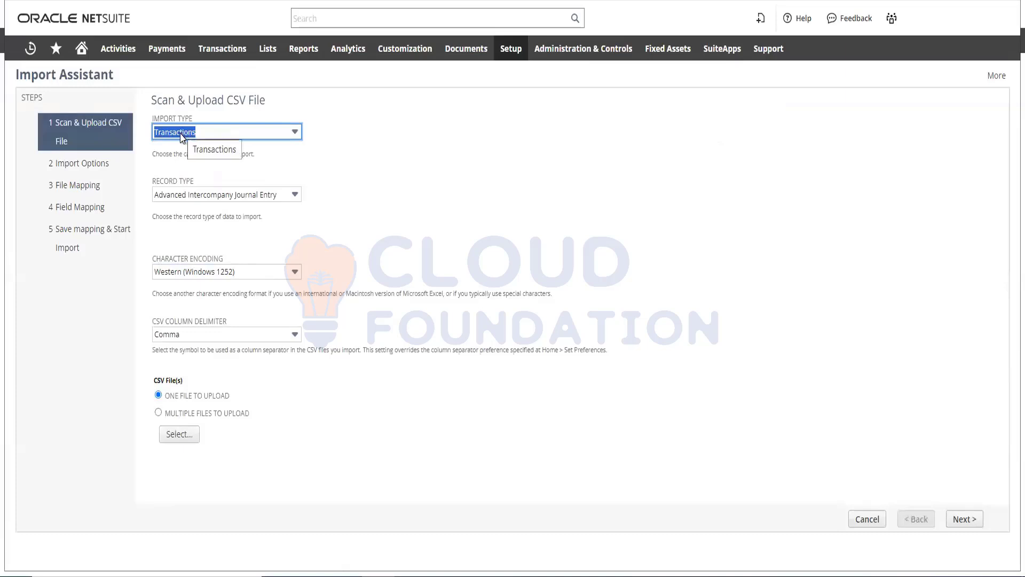
Browse the record types available for a transactions import and close the list
click(267, 195)
scroll(297, 323, down, 6)
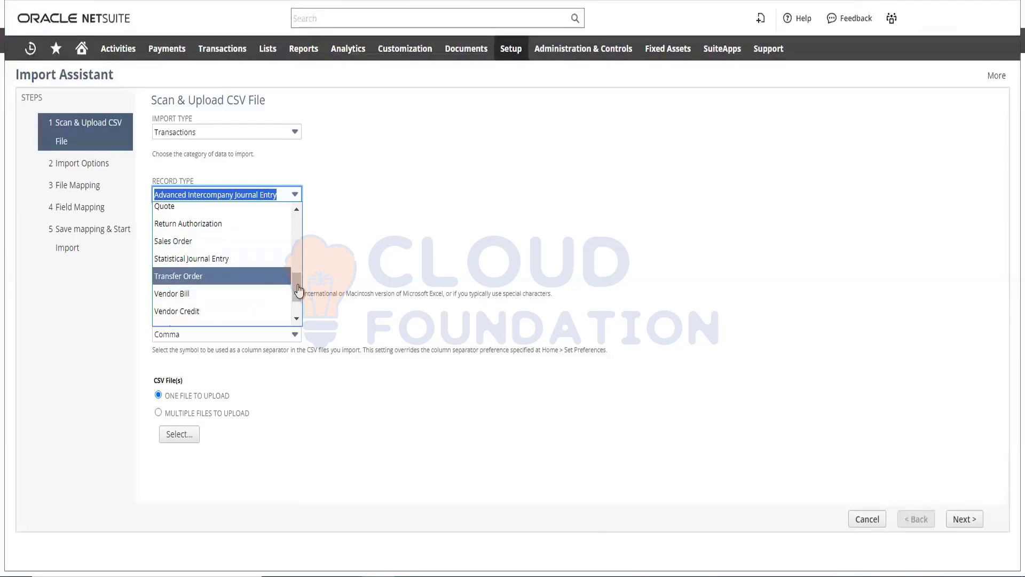
drag(297, 279, 298, 253)
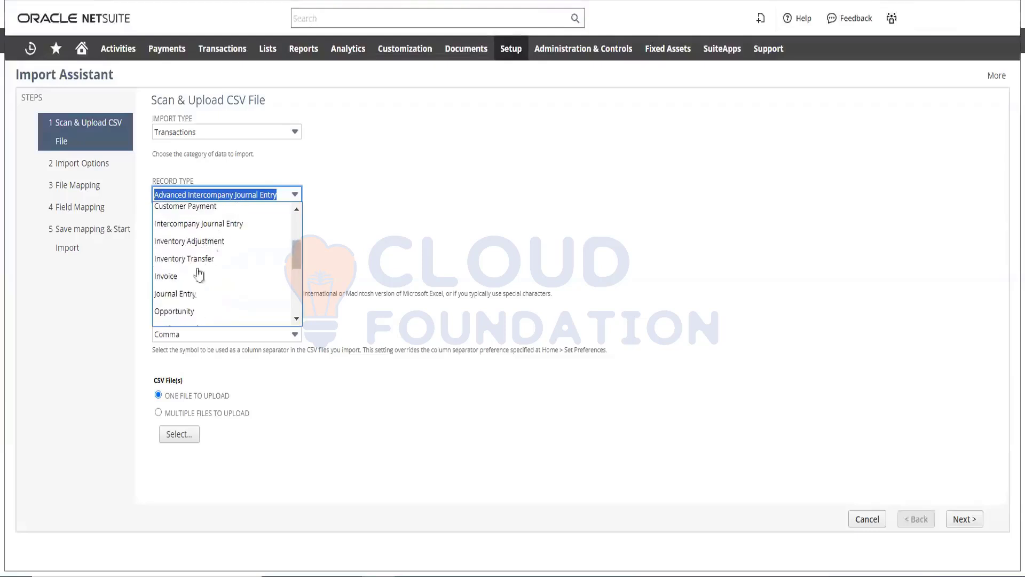
click(278, 137)
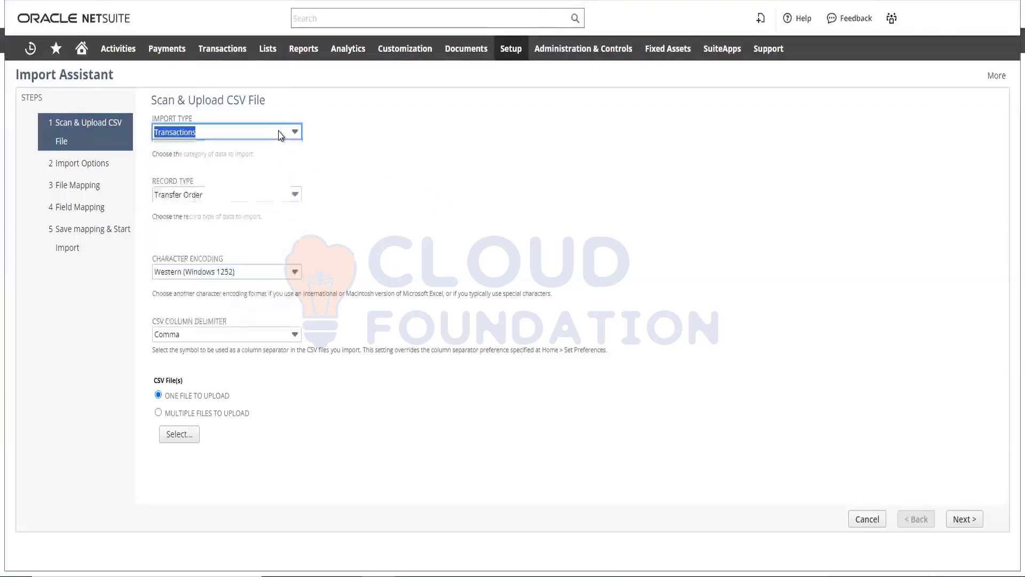
Set the import type to Relationships
click(281, 134)
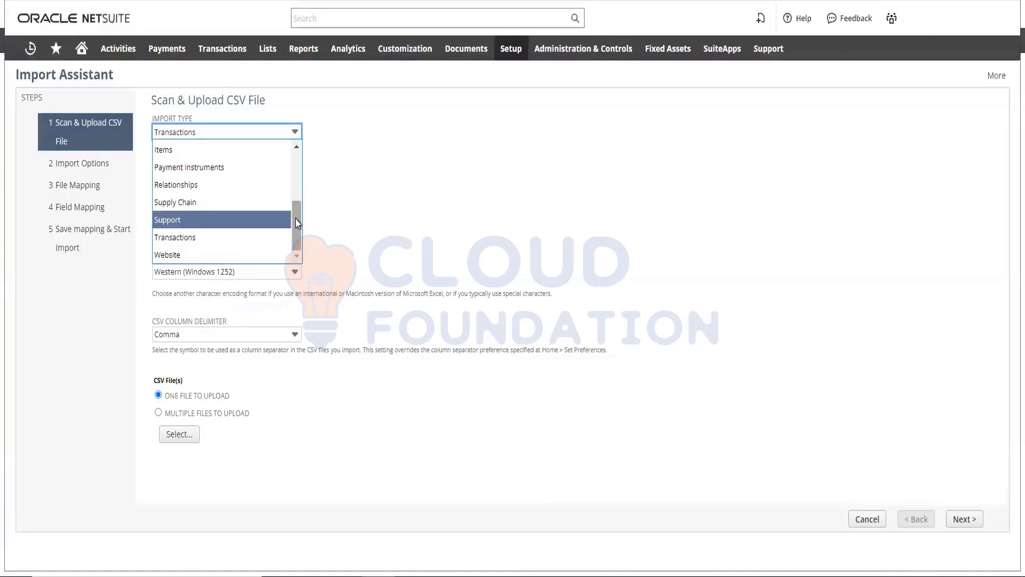
drag(296, 219, 293, 164)
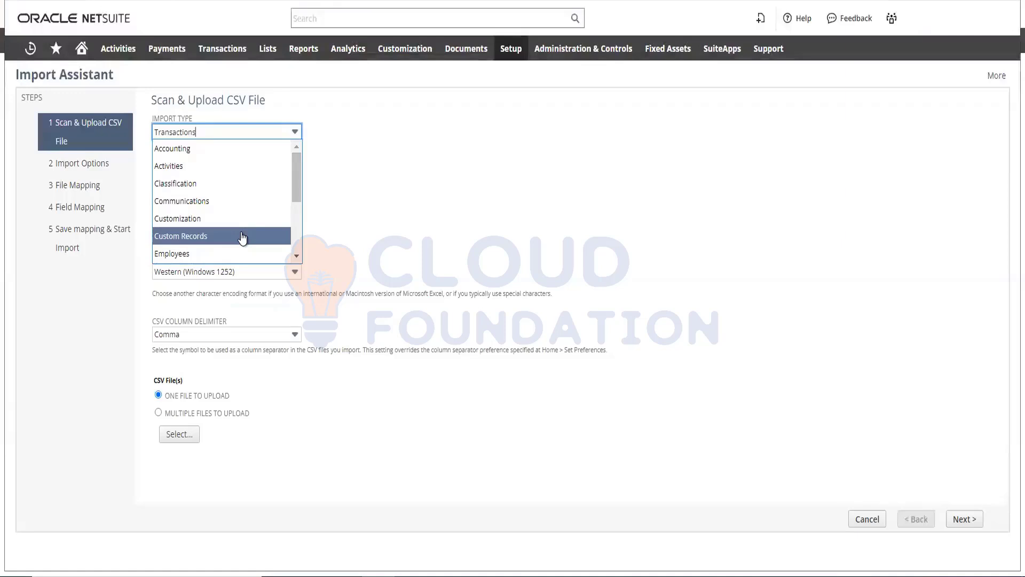
click(297, 257)
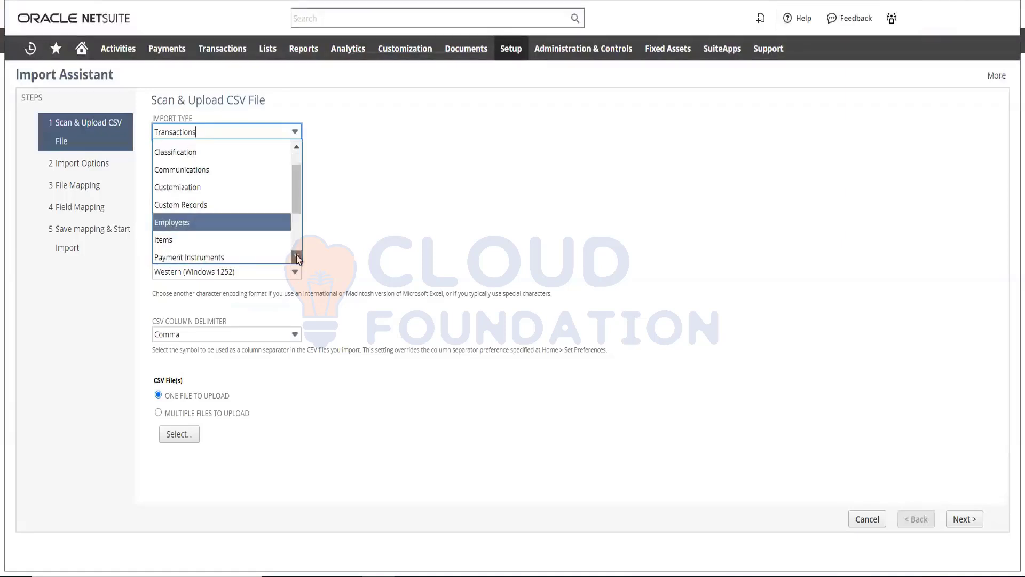
click(297, 257)
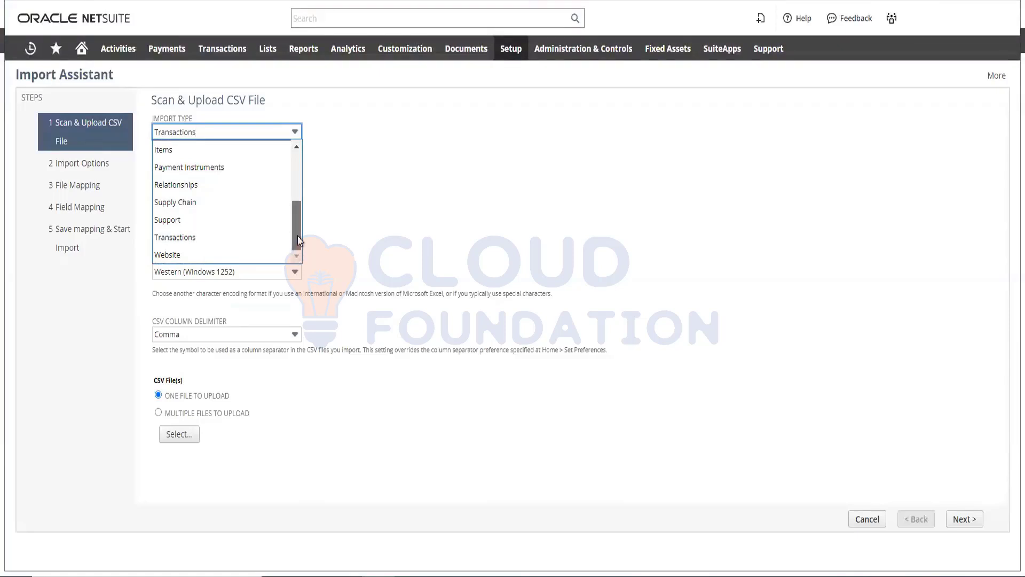
scroll(214, 208, up, 1)
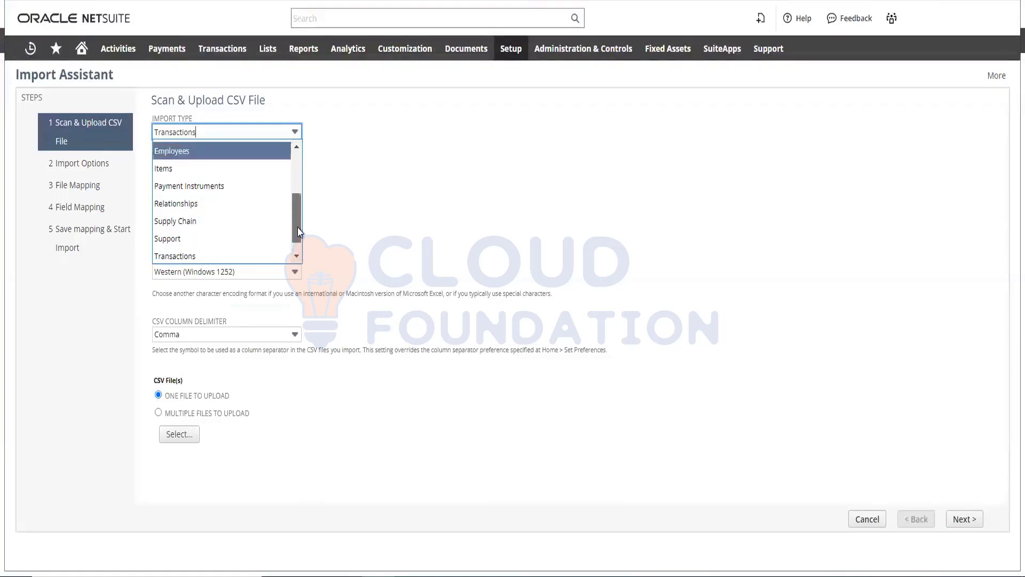
click(197, 206)
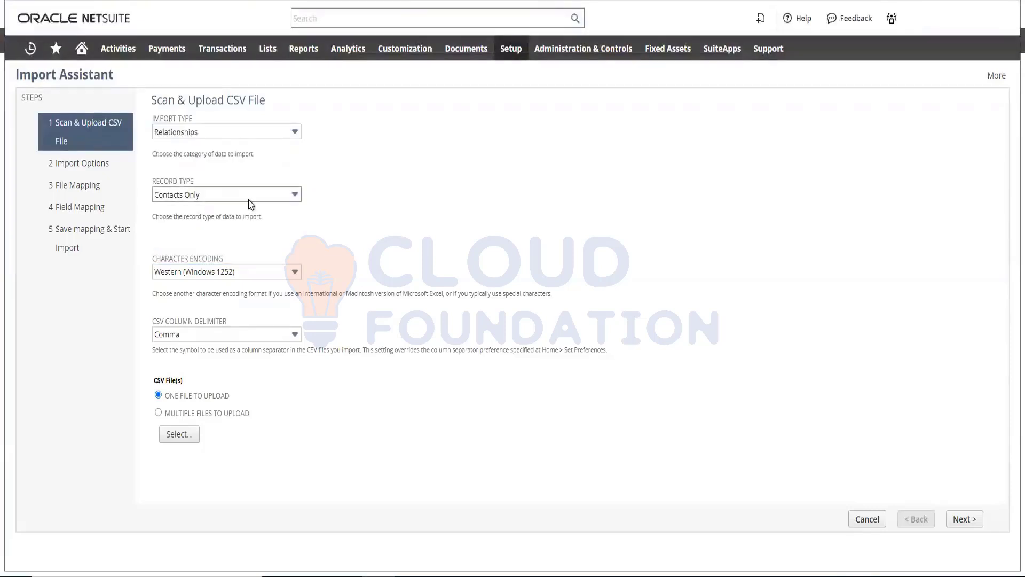
Set the record type to Customers Only
click(251, 197)
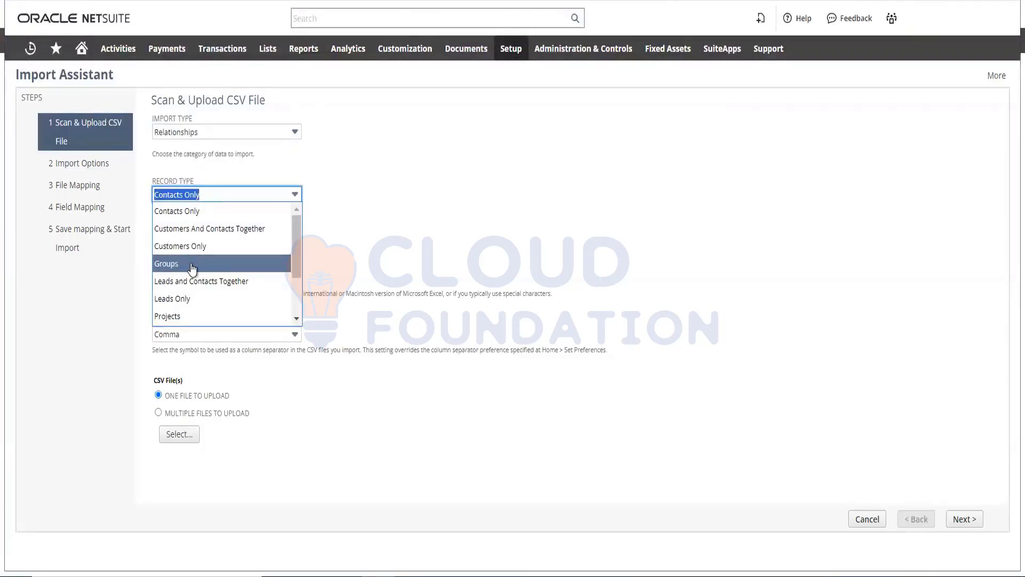
scroll(192, 270, down, 2)
scroll(193, 270, up, 2)
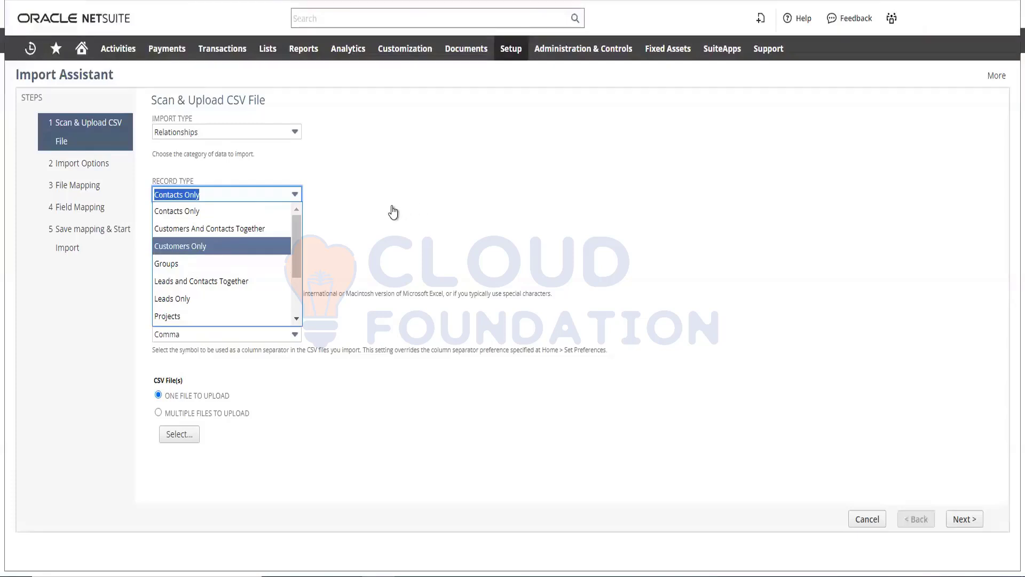
key(Return)
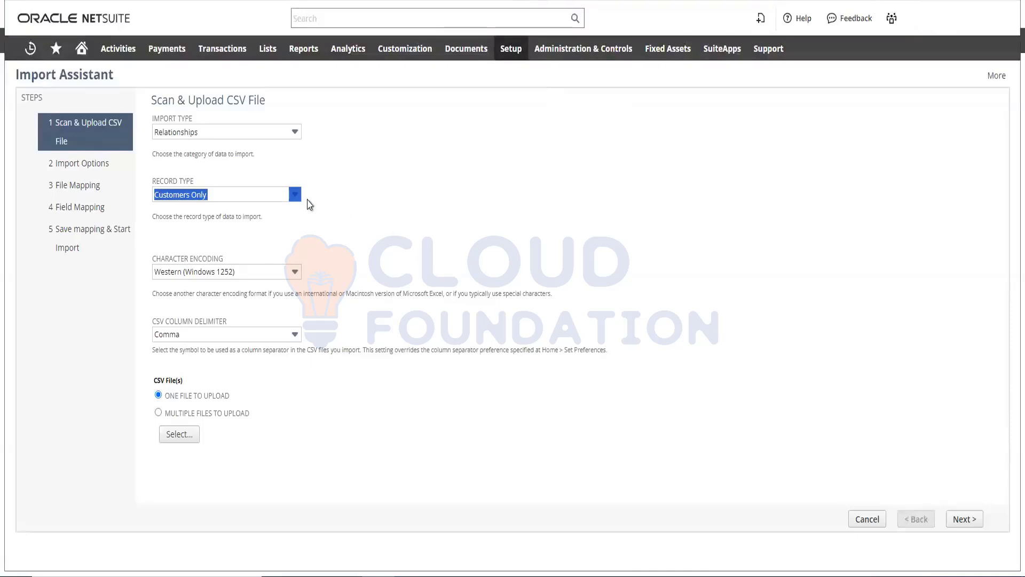
Try to upload the older Inventroy_record Excel file as the single customer import file
click(183, 437)
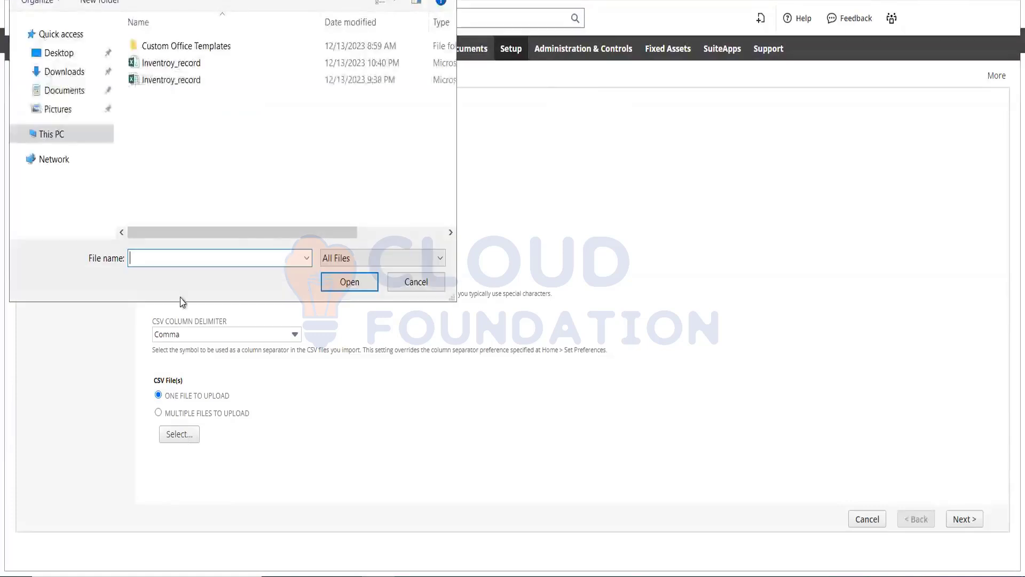
click(184, 83)
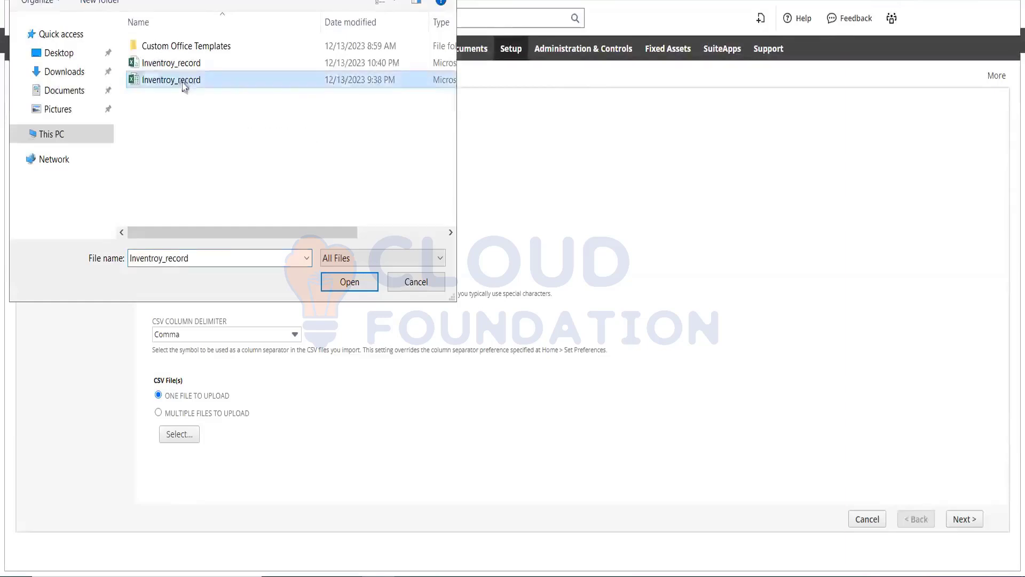
click(350, 282)
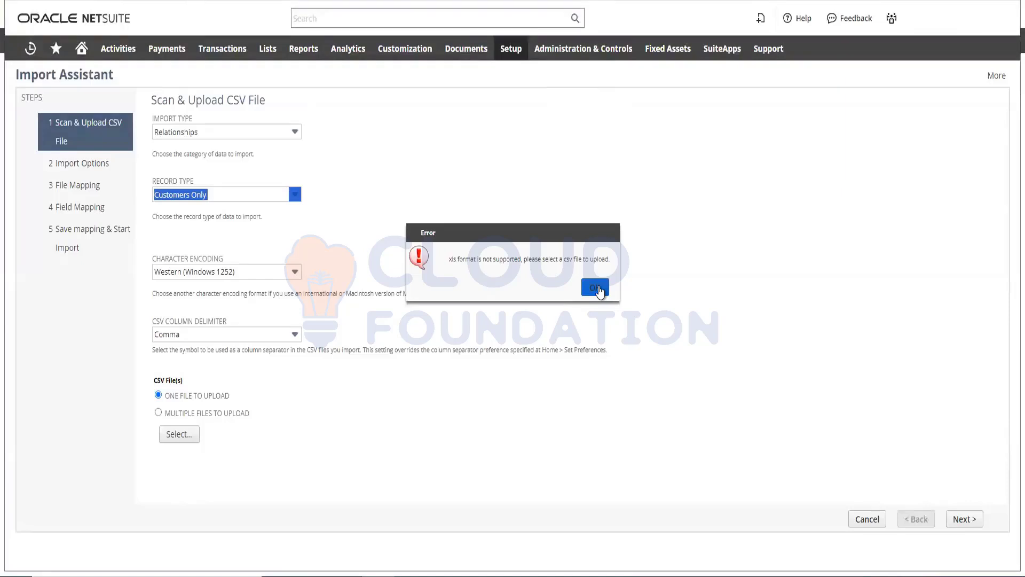
click(596, 290)
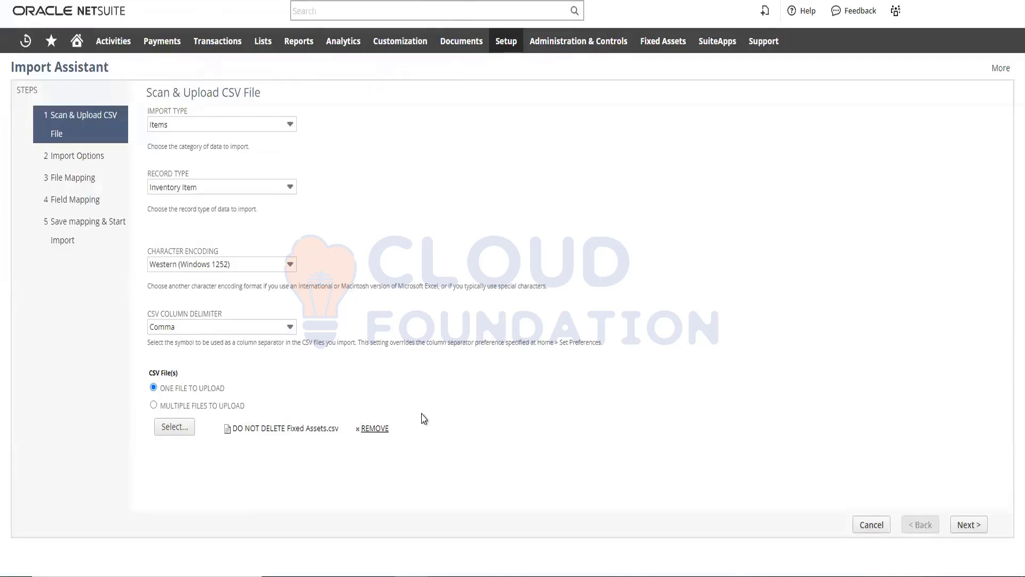
Use DO NOT DELETE Fixed Assets.csv as the import file, continue to the import options and set data handling to Update
click(179, 430)
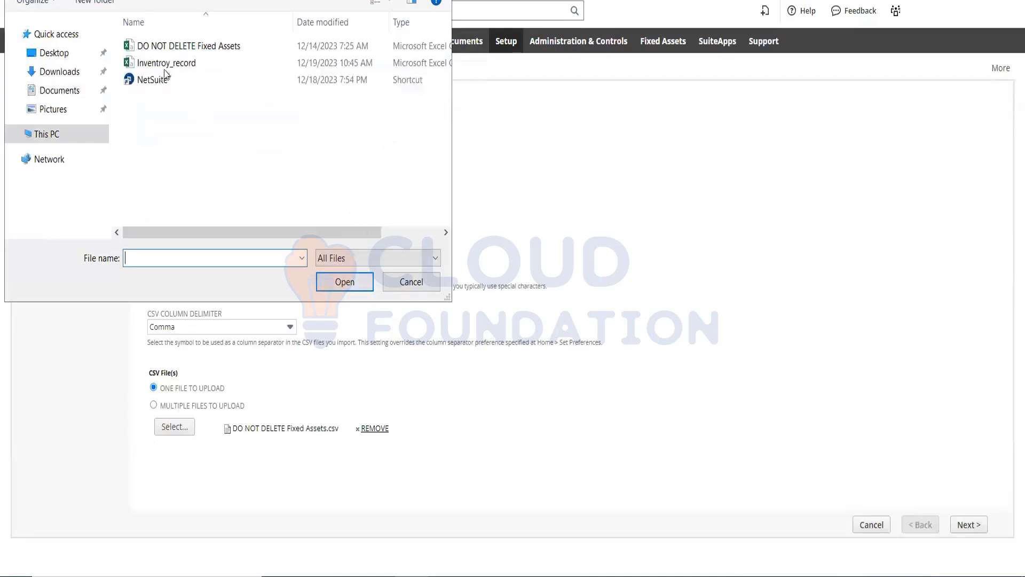
click(186, 50)
click(352, 284)
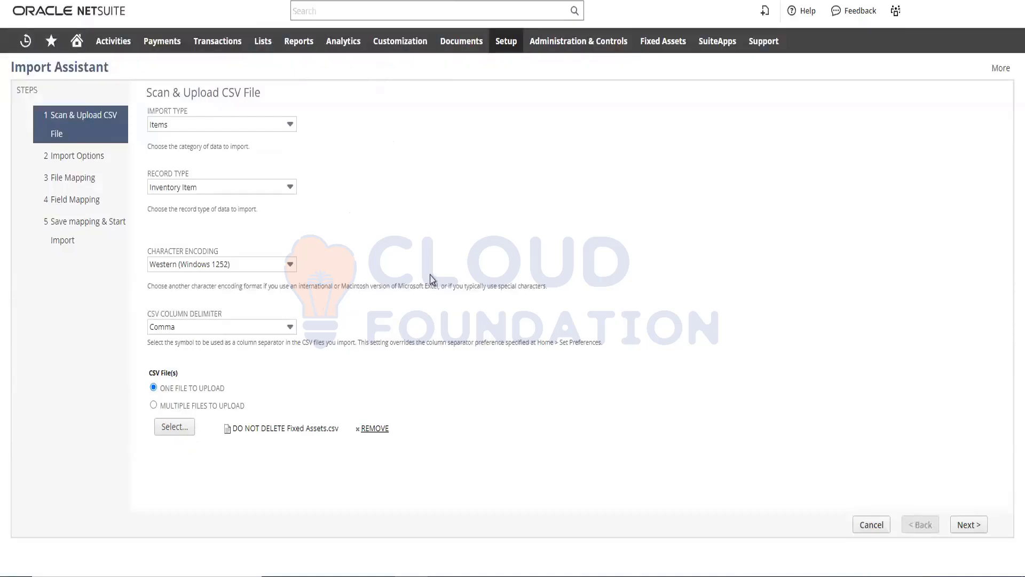
click(968, 524)
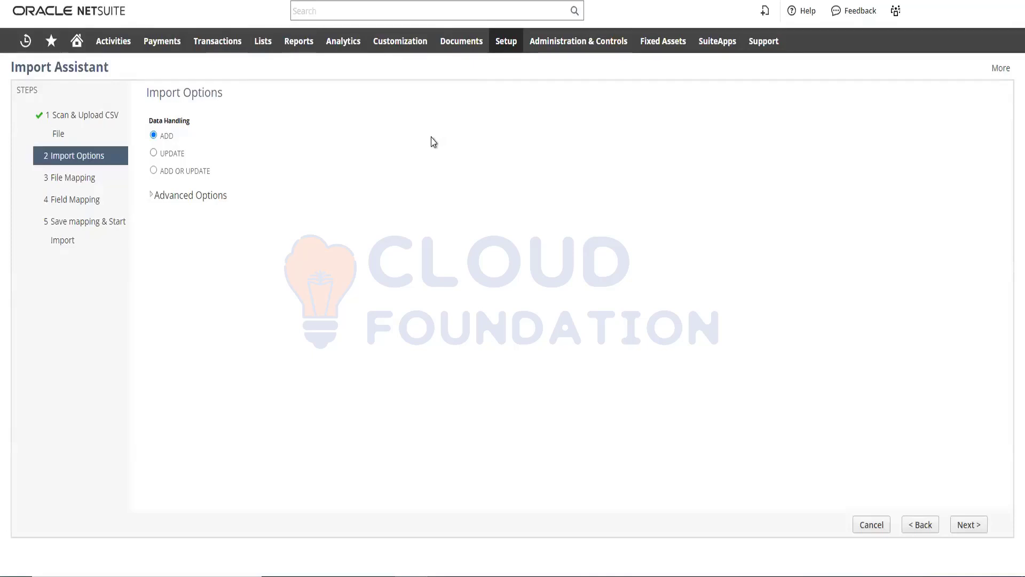
click(155, 155)
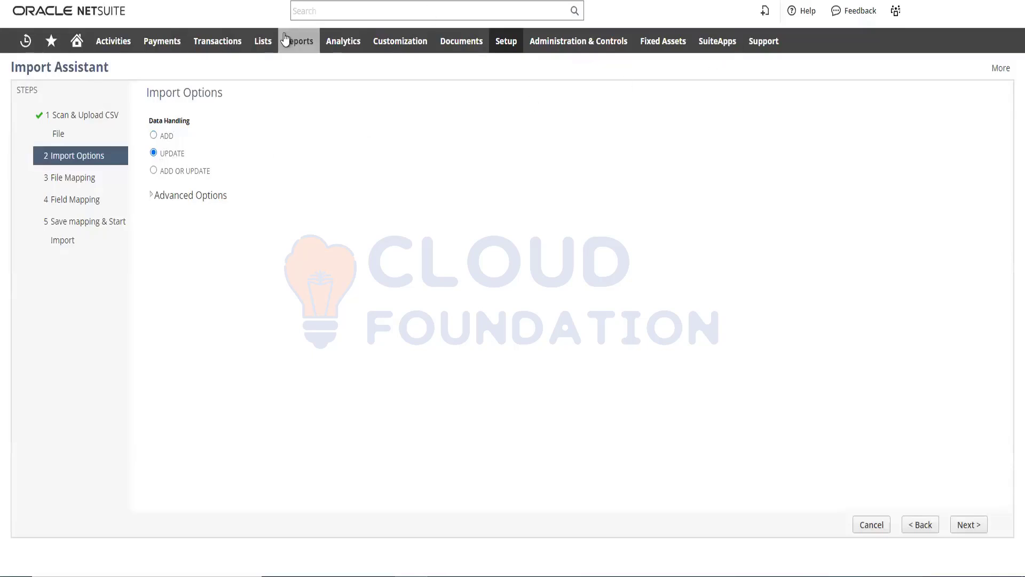
Open the sales orders list in a separate browser tab and examine the internal ID of the first order
mouse_move(231, 45)
mouse_move(225, 170)
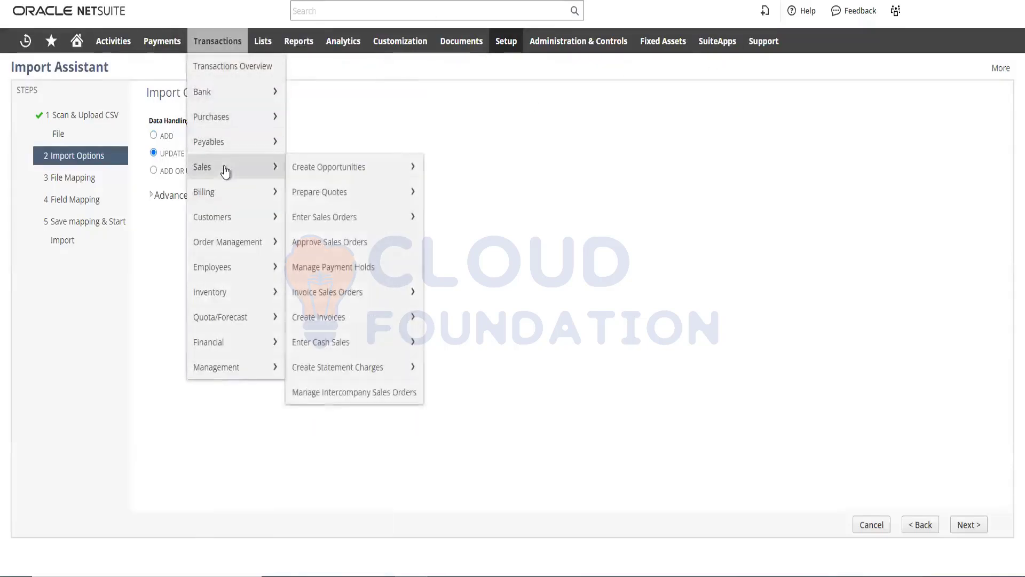
mouse_move(333, 229)
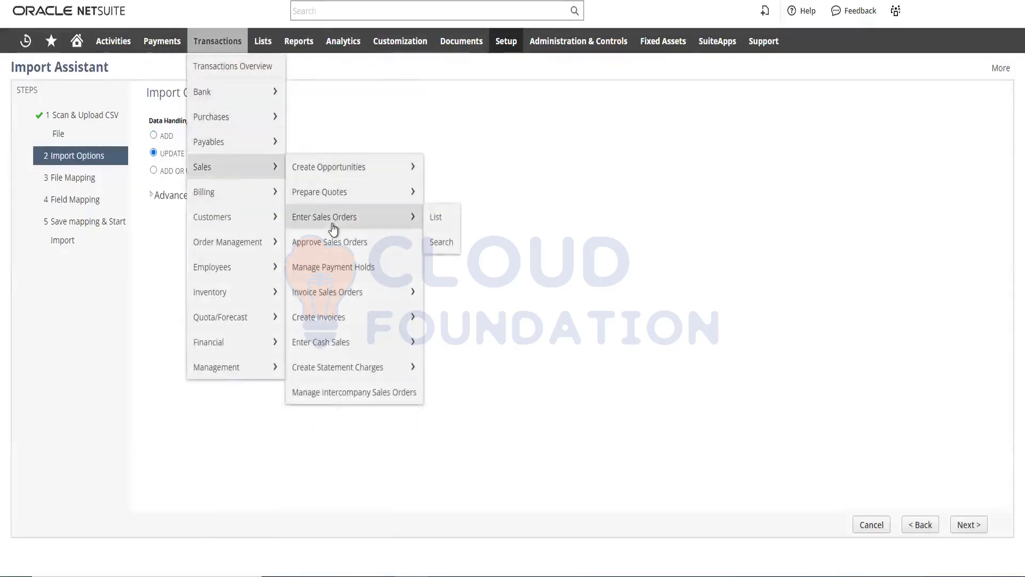
right_click(444, 216)
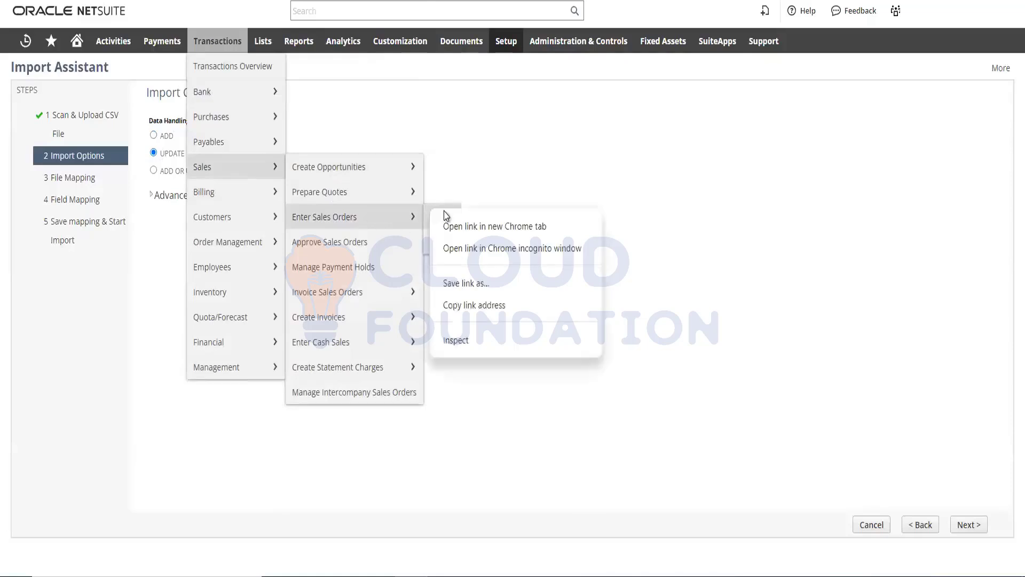
click(471, 228)
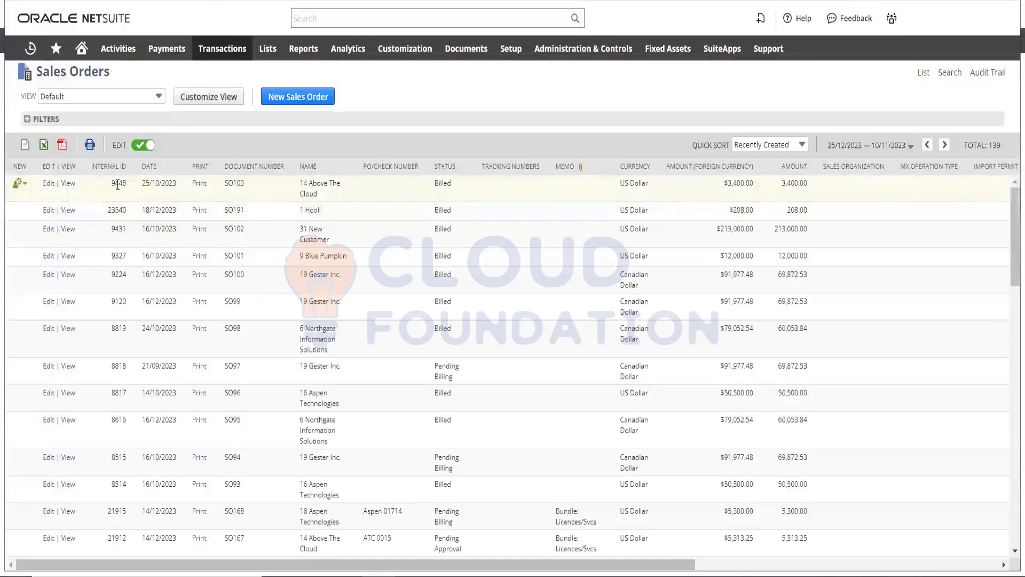
double_click(117, 184)
mouse_move(237, 189)
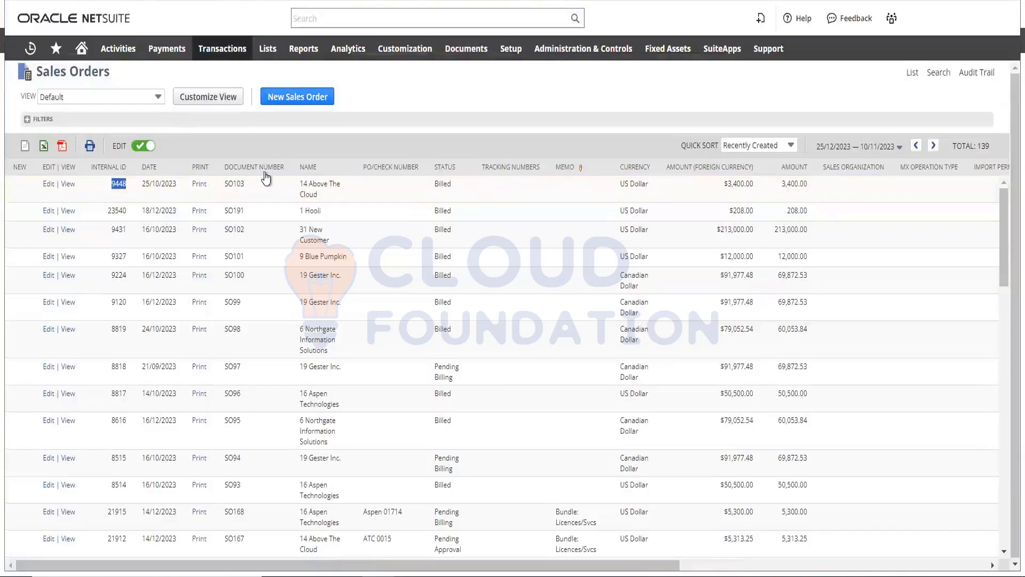
click(103, 189)
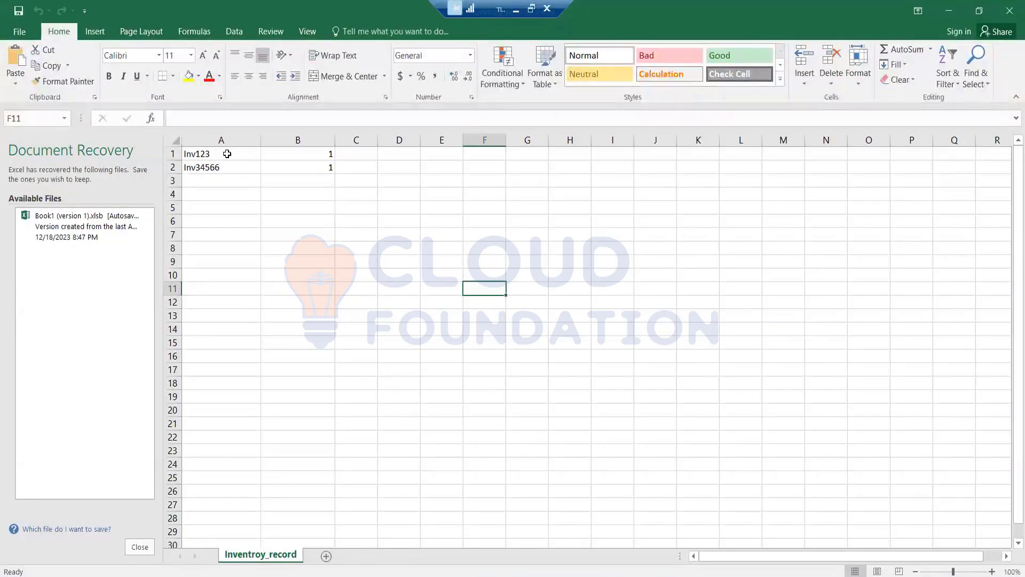
Replace the content of cell A1 in the Inventroy_record worksheet in Excel with the header "intrnal id"
click(225, 154)
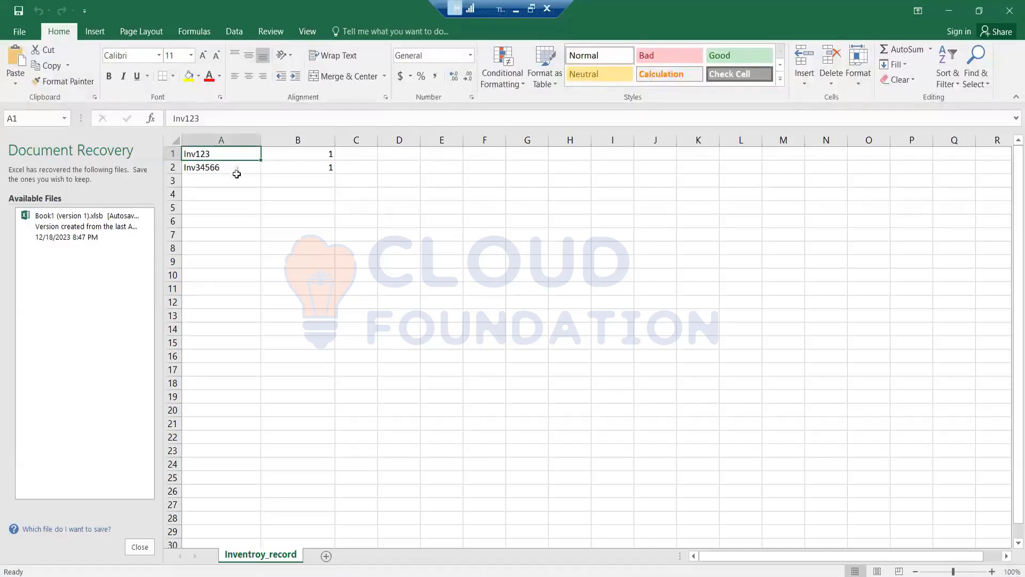
double_click(238, 154)
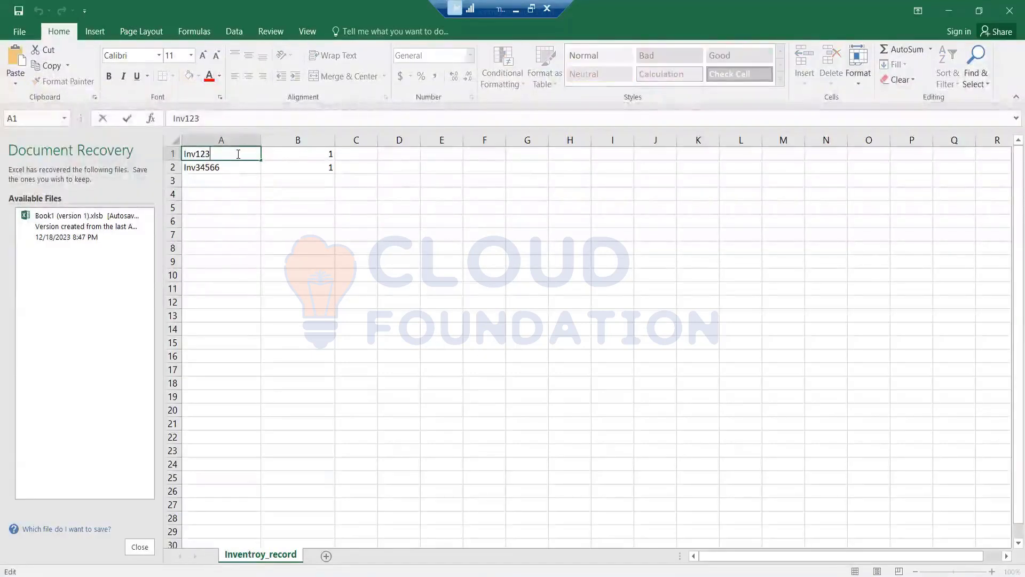
key(BackSpace)
key(BackSpace)
key(BackSpace)
key(BackSpace)
key(BackSpace)
key(BackSpace)
text(in)
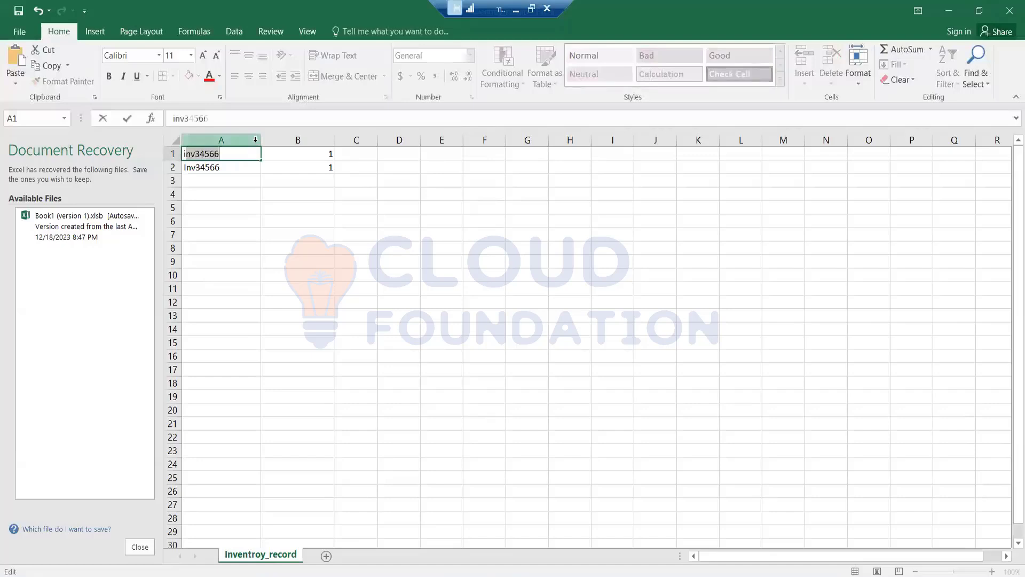
text(trn)
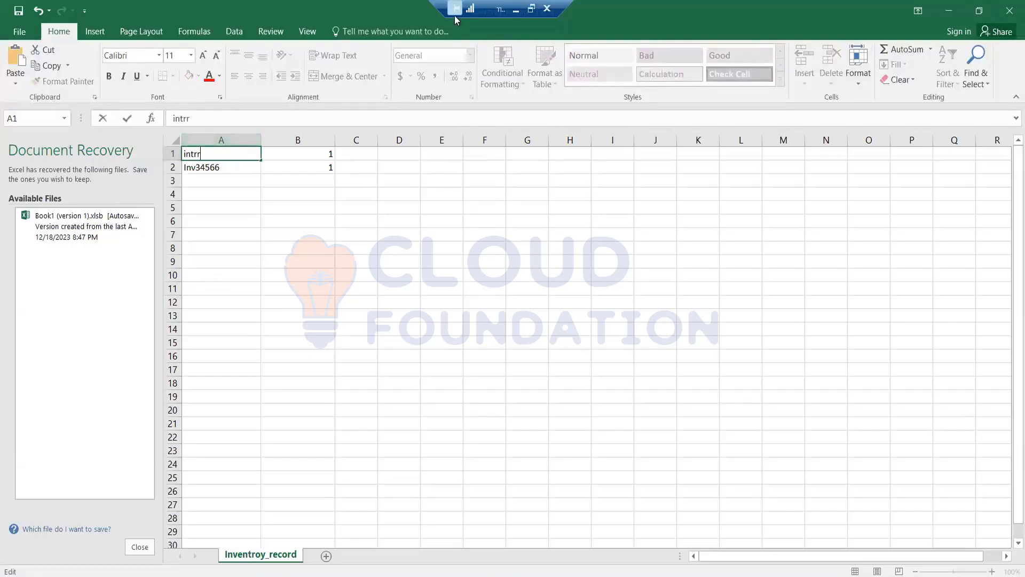
text(al id)
Replace the value in cell B1 with the header "email id"
double_click(325, 156)
key(BackSpace)
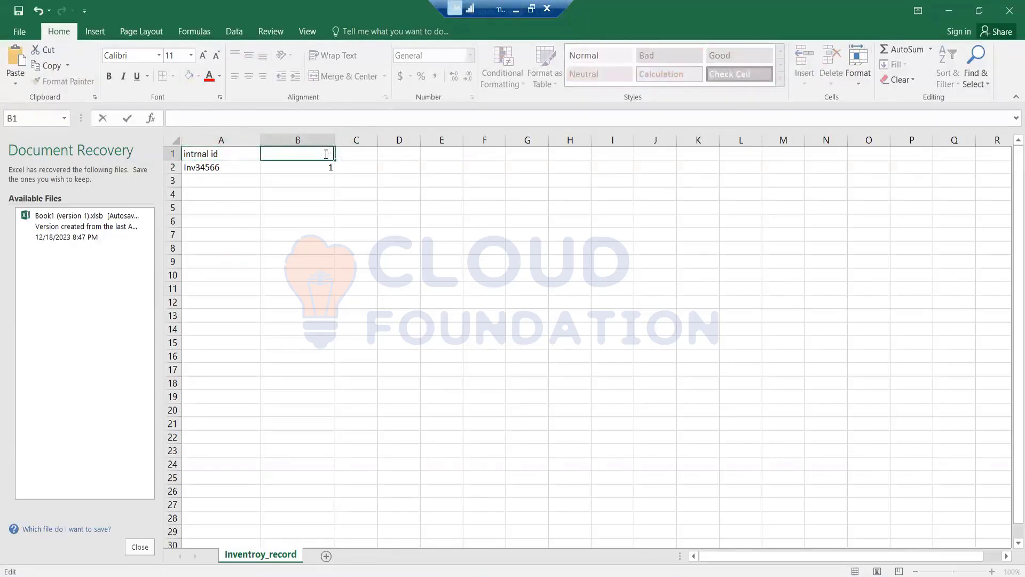
text(email id)
Clear the old inventory code from cell A2 under the "intrnal id" header
double_click(235, 167)
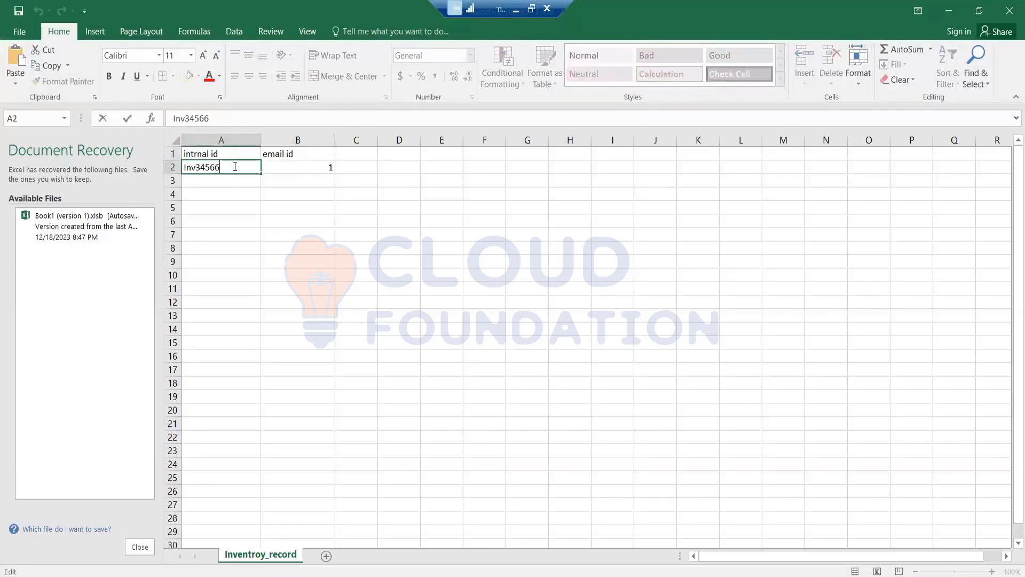
key(BackSpace)
key(BackSpace)
key(BackSpace)
key(BackSpace)
key(BackSpace)
key(BackSpace)
key(BackSpace)
key(BackSpace)
Copy the first order's internal ID from the NetSuite sales orders list into cell A2 of the Excel worksheet
click(404, 568)
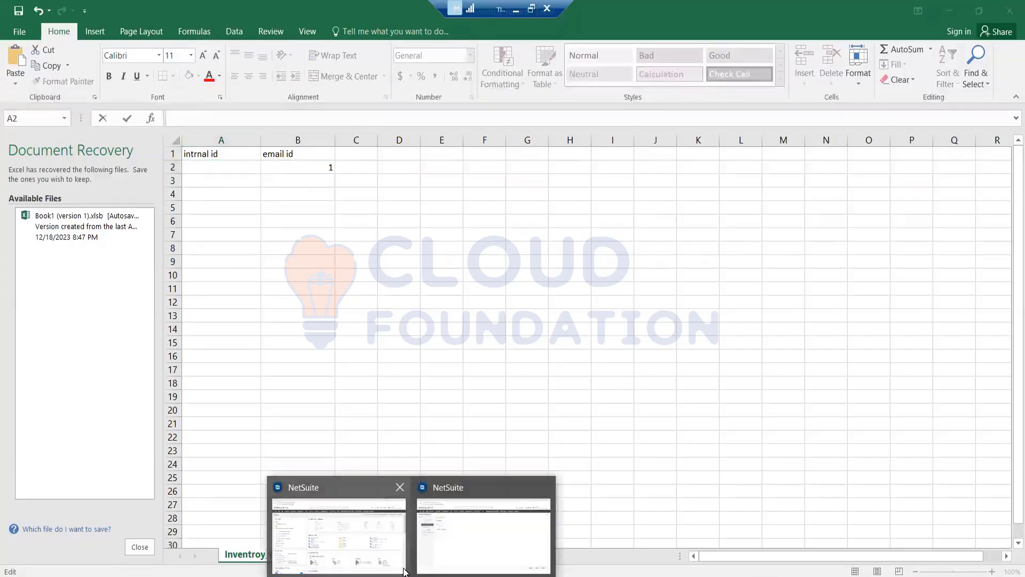
click(403, 569)
mouse_move(506, 102)
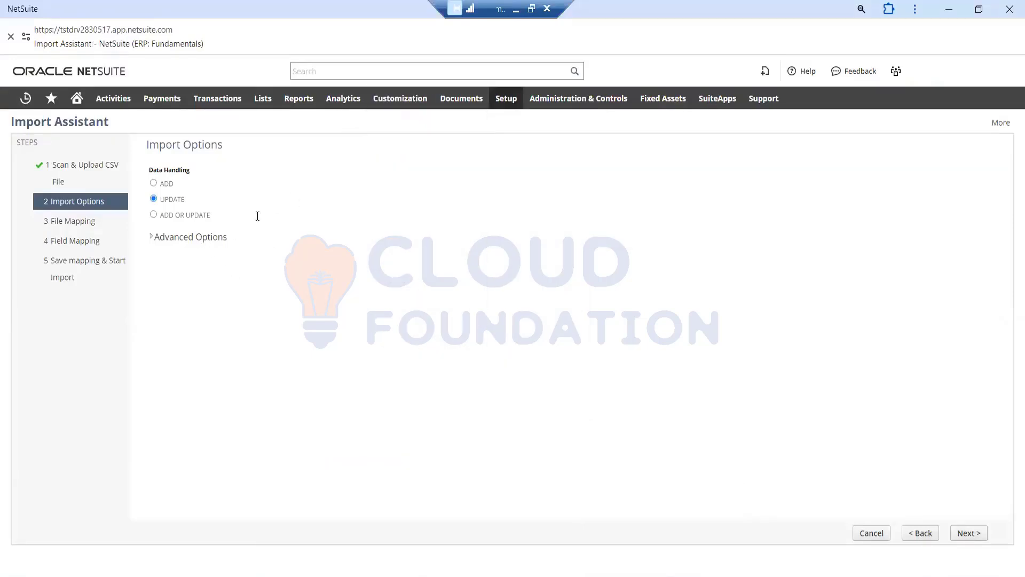
mouse_move(222, 103)
mouse_move(219, 223)
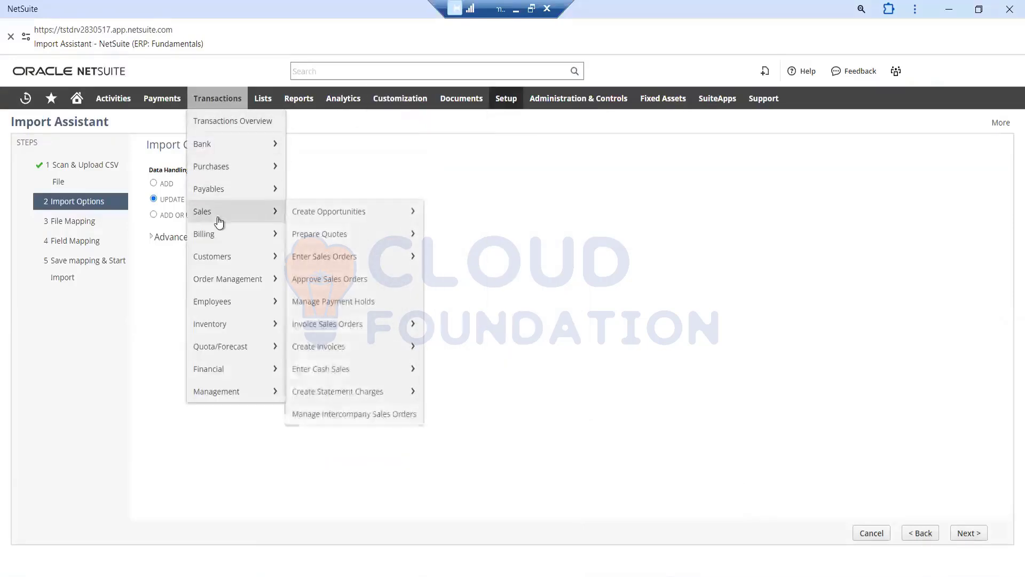
mouse_move(339, 256)
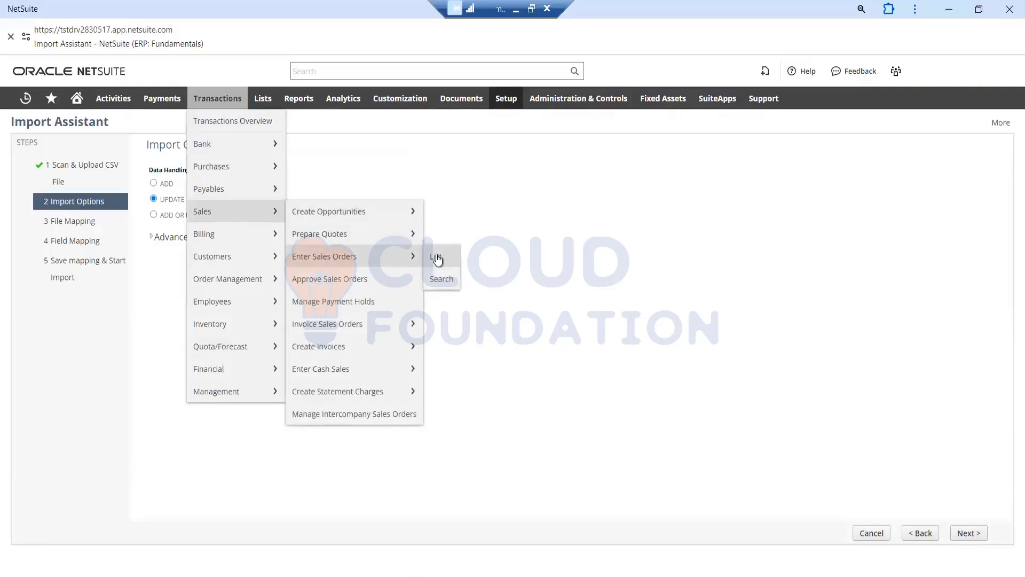
right_click(436, 259)
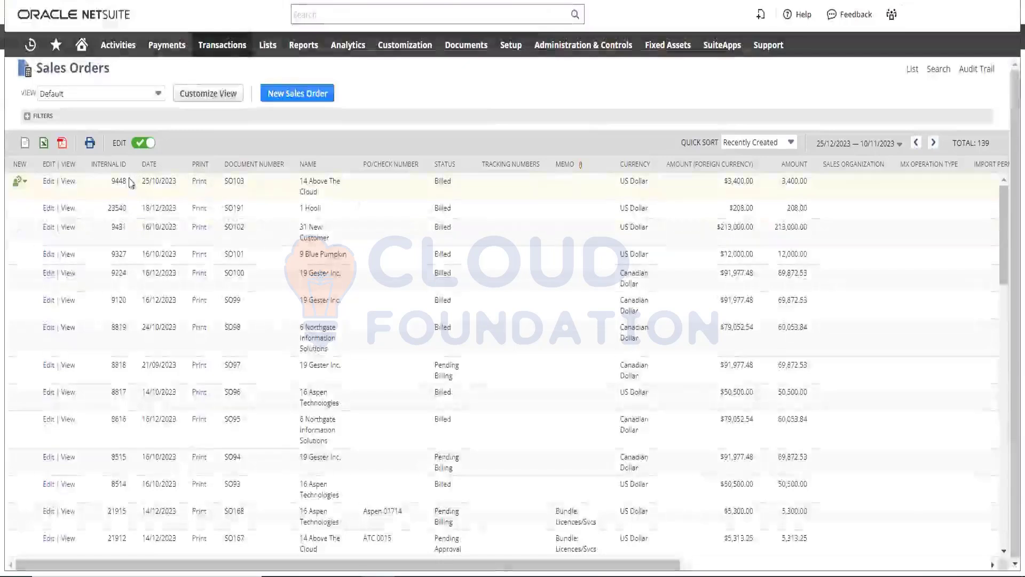
double_click(120, 180)
key(ctrl+c)
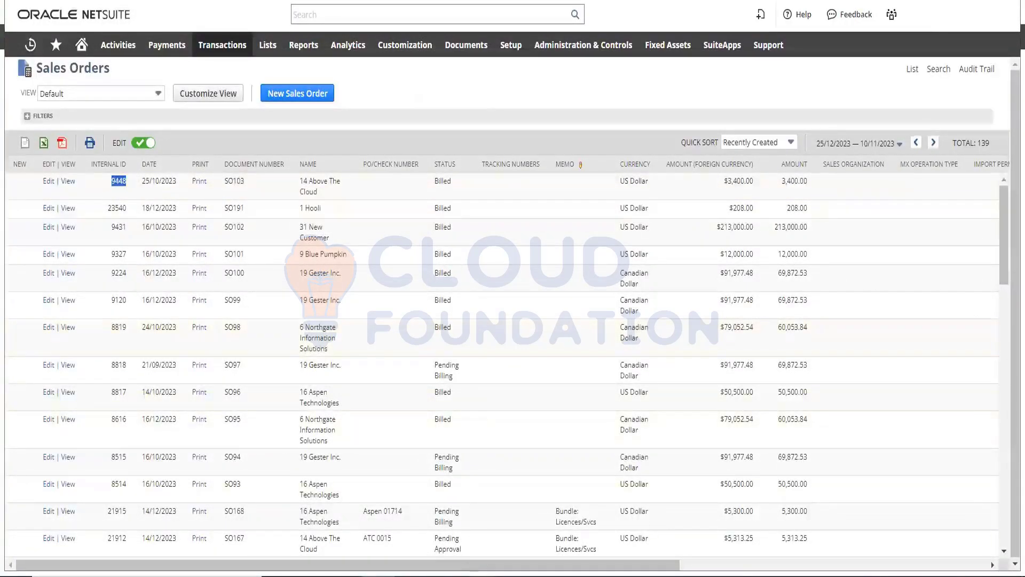
click(491, 576)
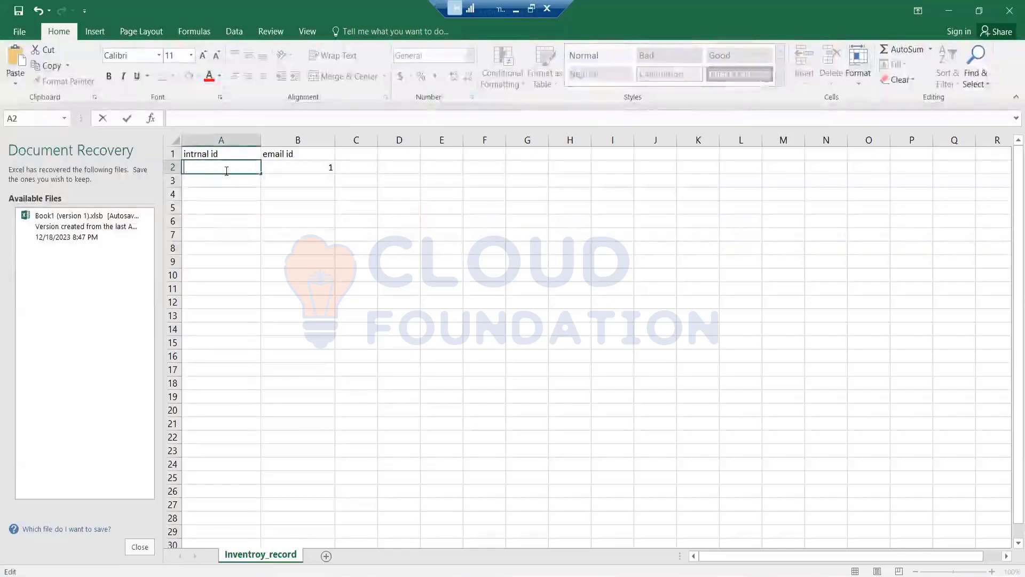
key(ctrl+v)
Replace the value in cell B2 with a sample email address and select column A
double_click(290, 165)
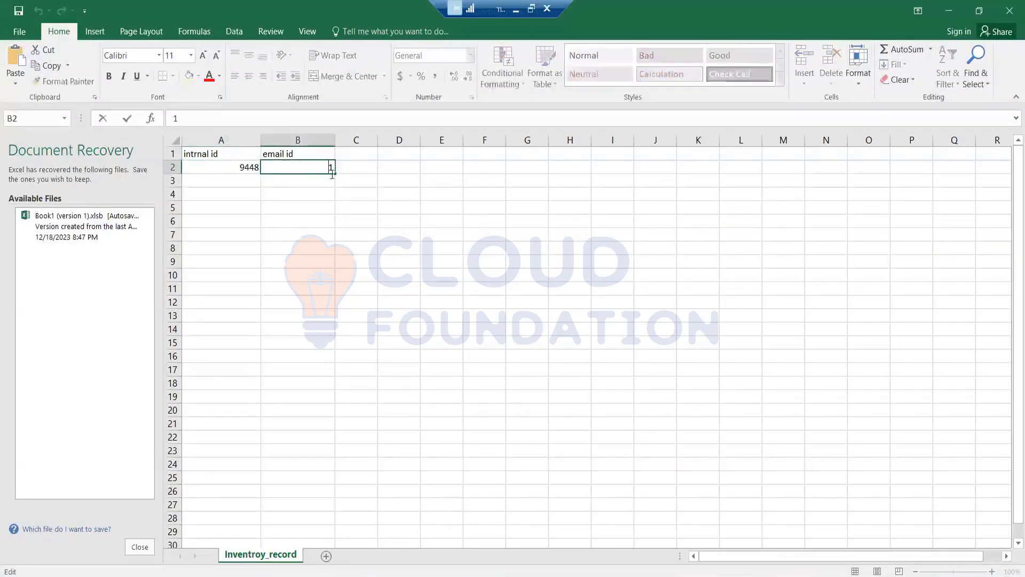
key(BackSpace)
text(demo)
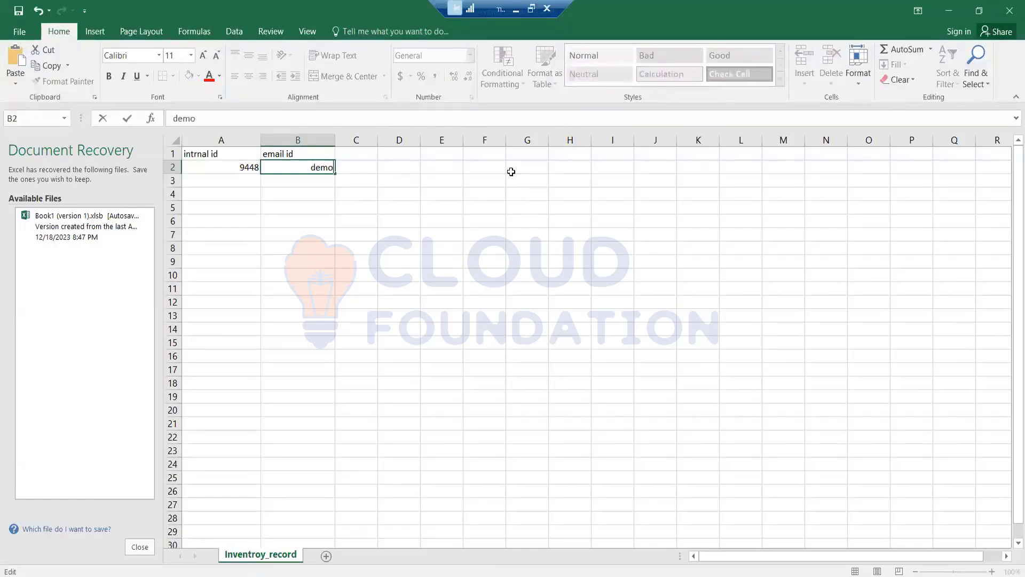
text(@e)
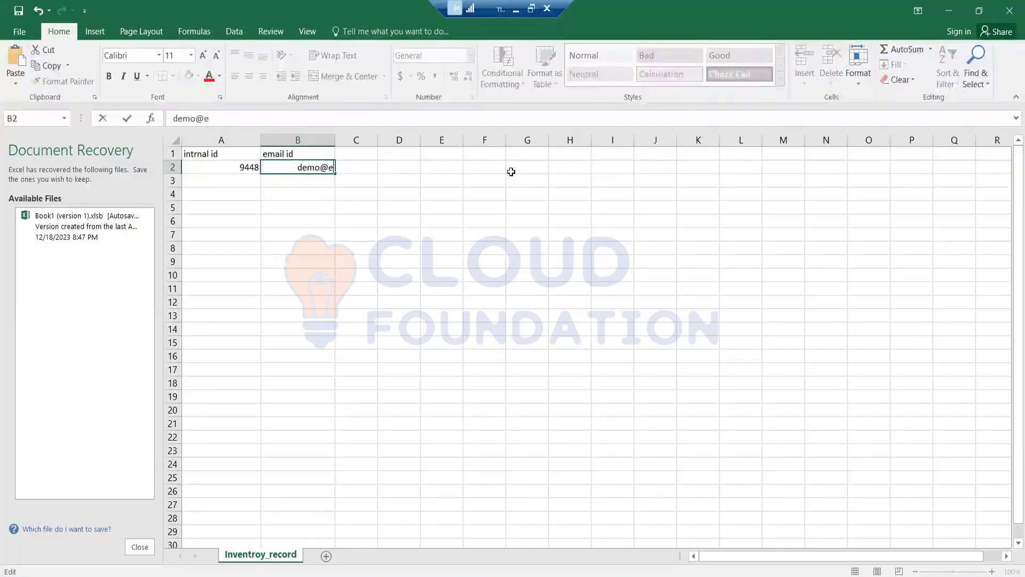
text(mai.)
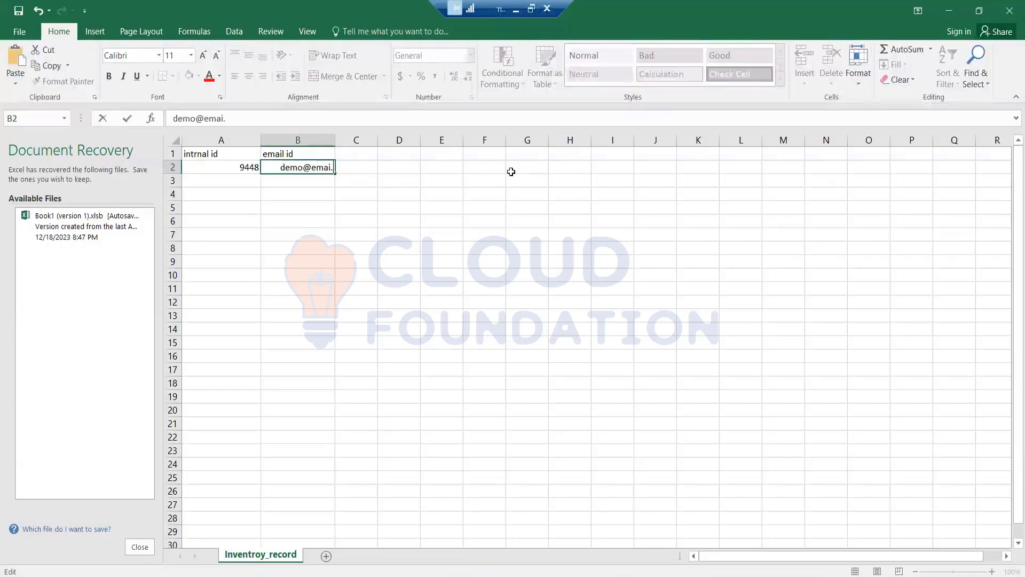
key(BackSpace)
text(l.c)
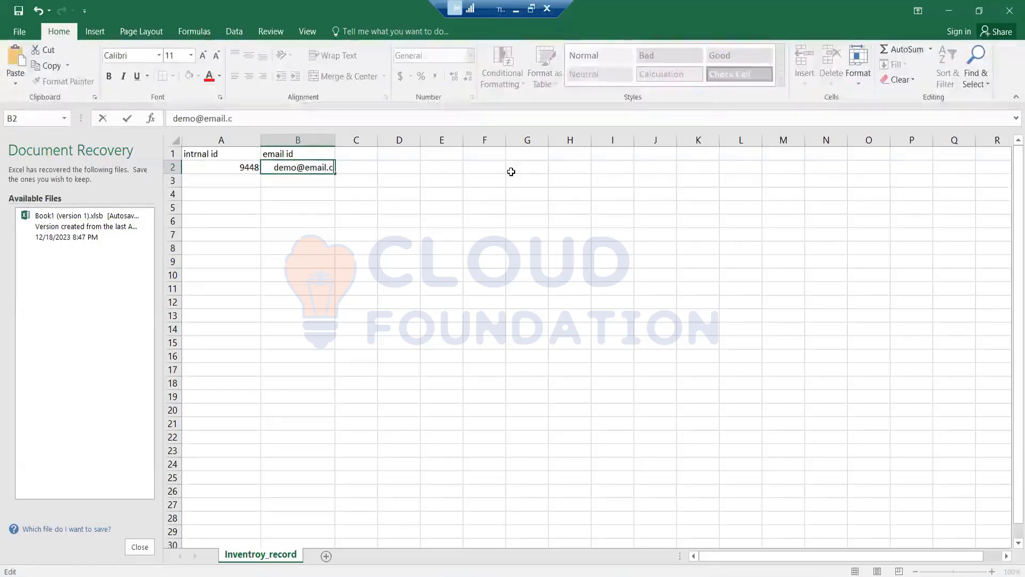
text(om)
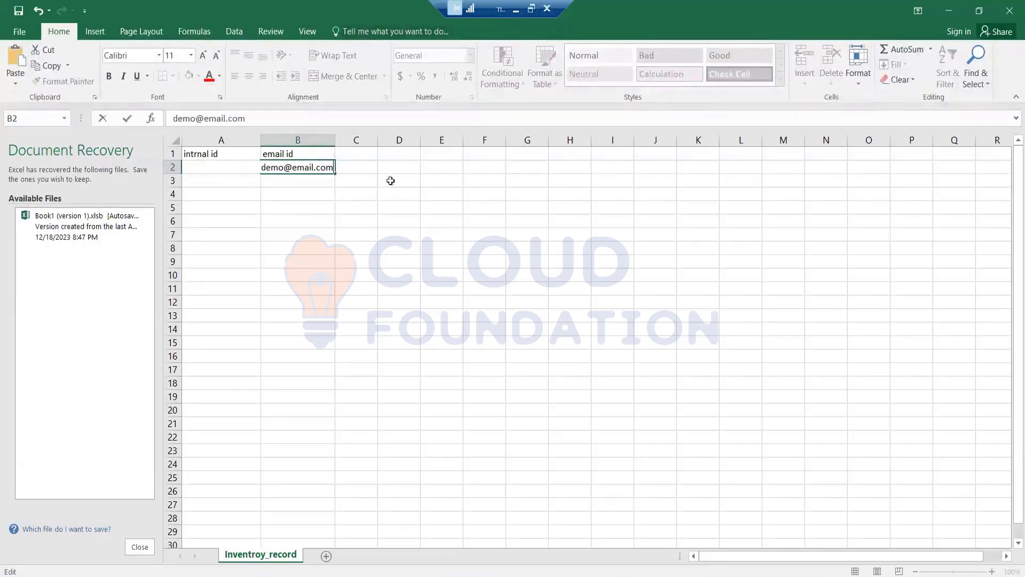
click(367, 170)
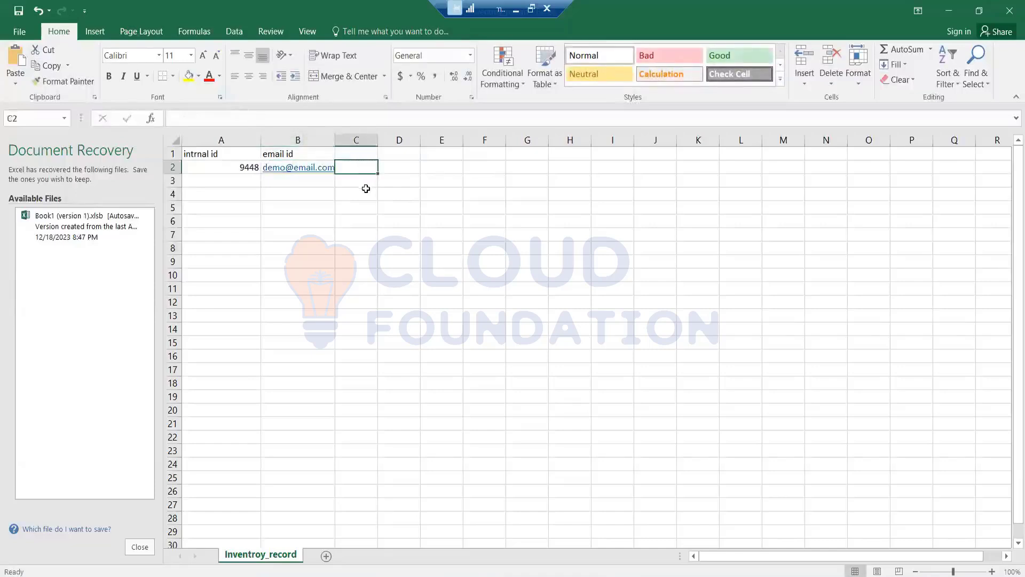
click(253, 139)
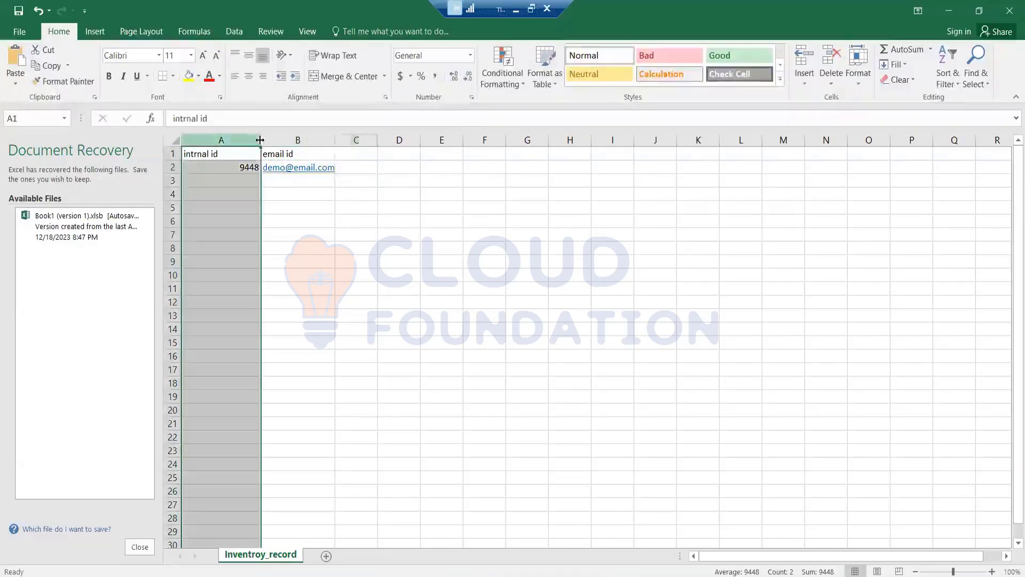
Adjust the widths of the "intrnal id" and "email id" columns so their contents fit with some extra room
double_click(260, 140)
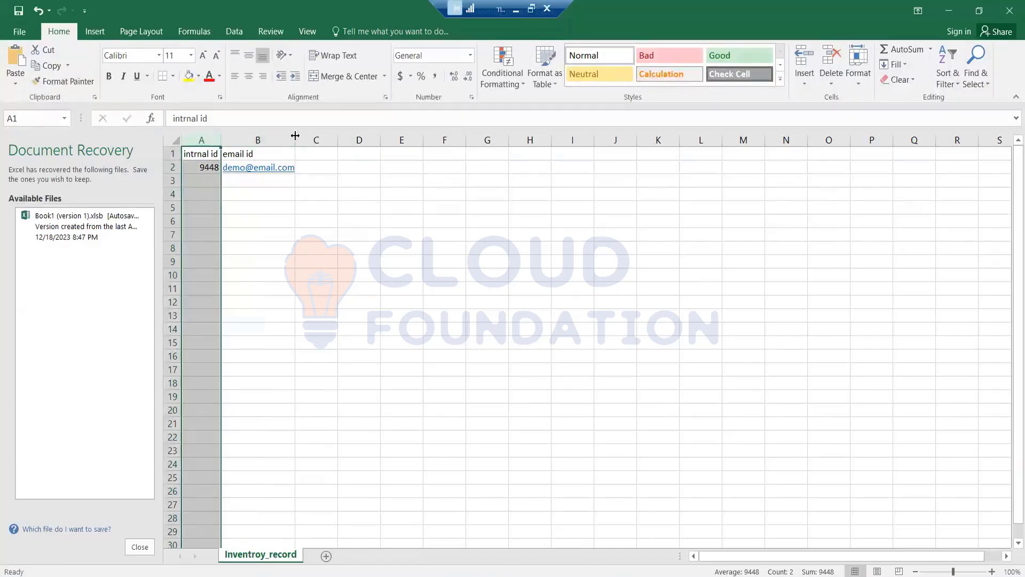
drag(295, 136, 342, 136)
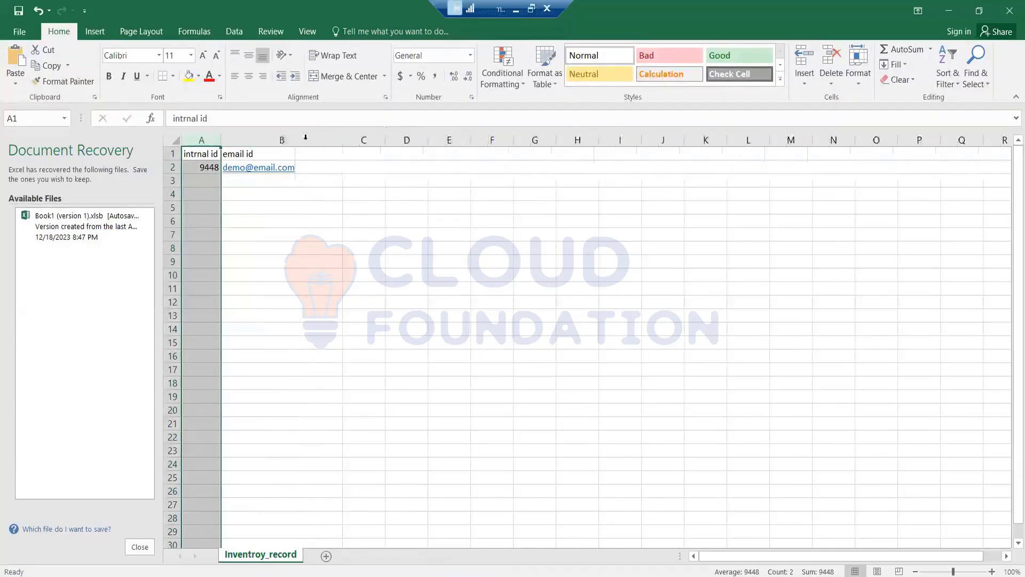
click(216, 134)
drag(222, 135, 252, 136)
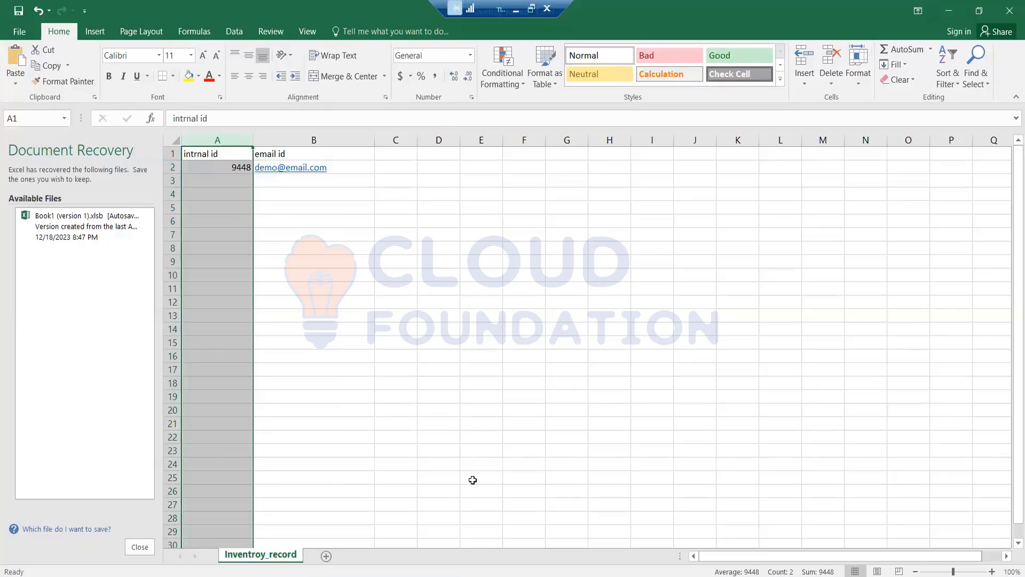
Check the data handling options in the NetSuite Import Assistant, and return to Excel to inspect the "intrnal id" header and its value
click(412, 576)
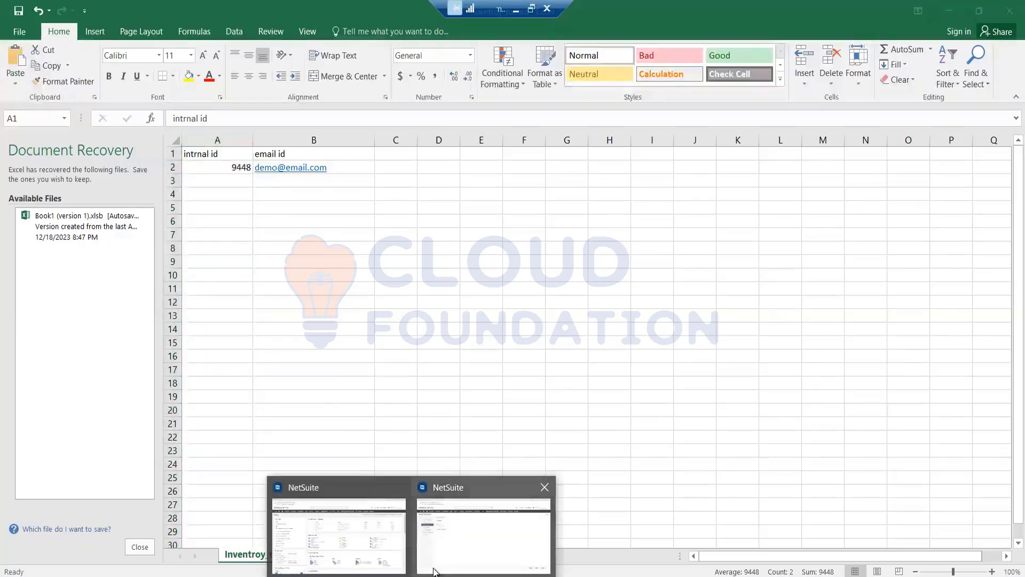
click(433, 570)
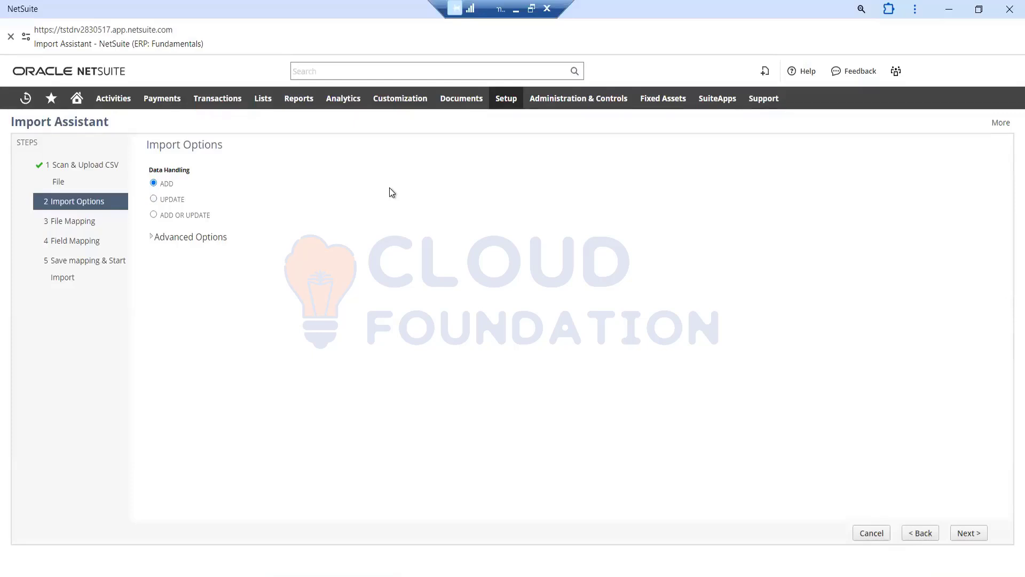
key(alt+Tab)
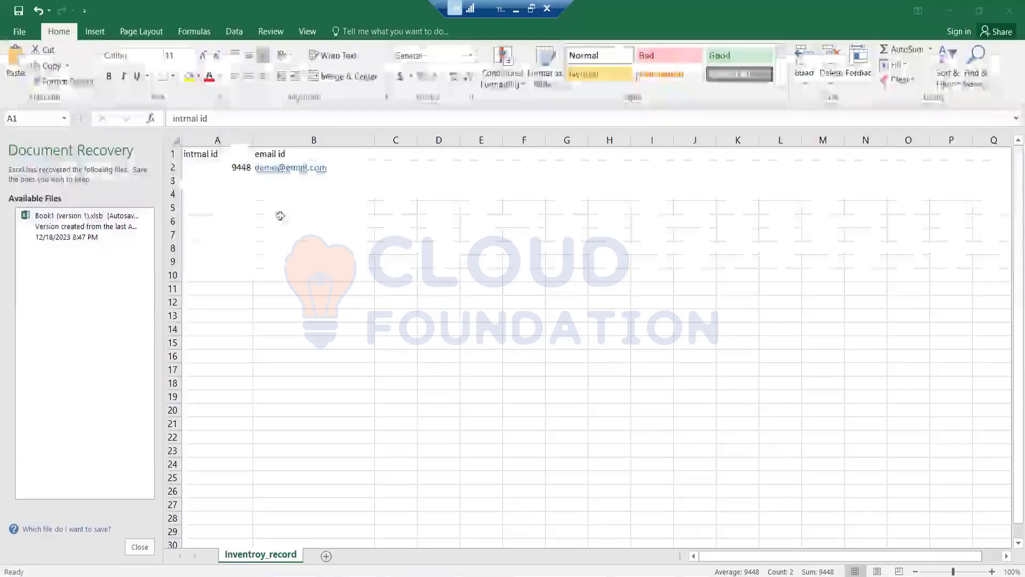
click(305, 155)
click(399, 154)
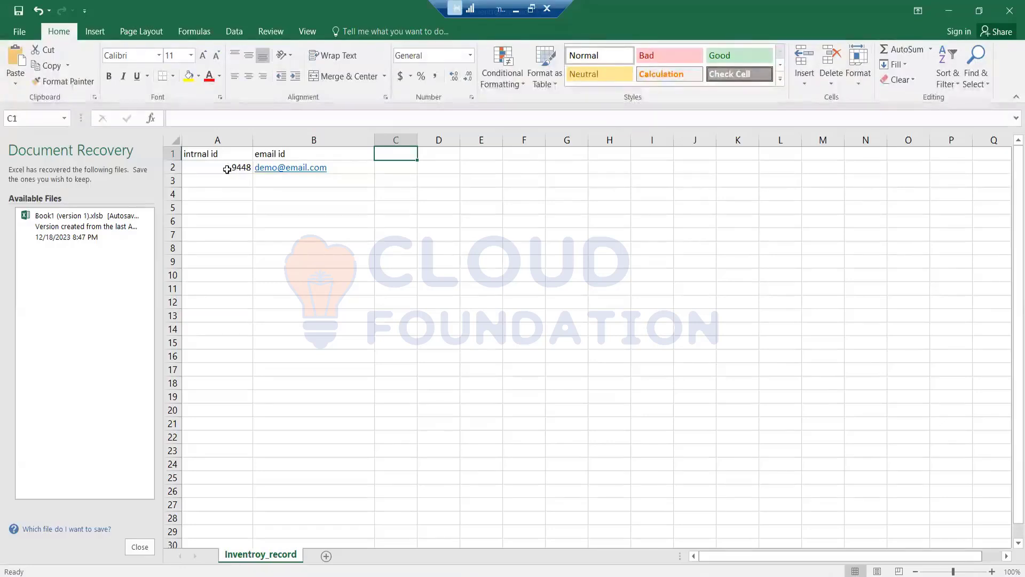
double_click(219, 155)
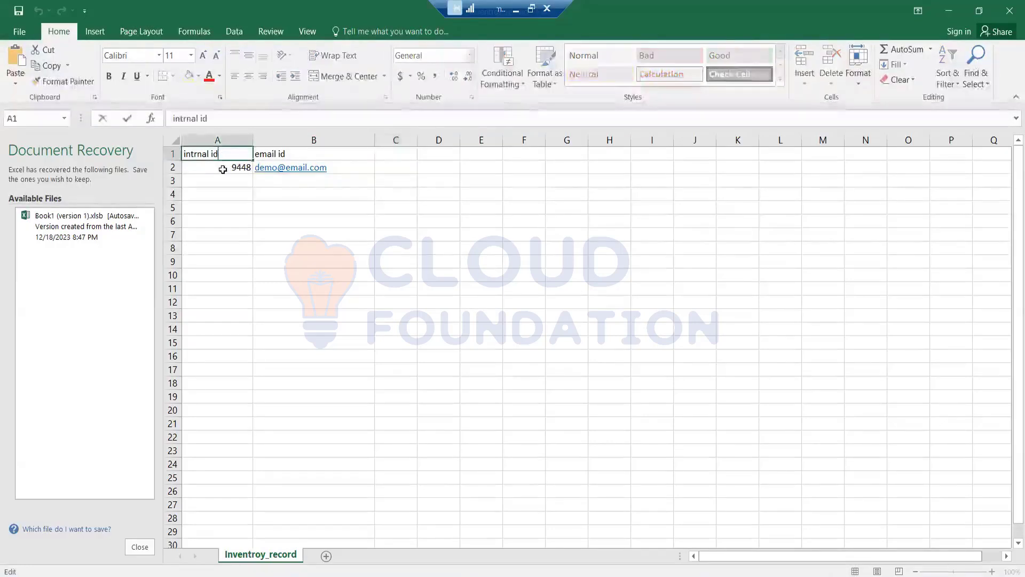
double_click(223, 169)
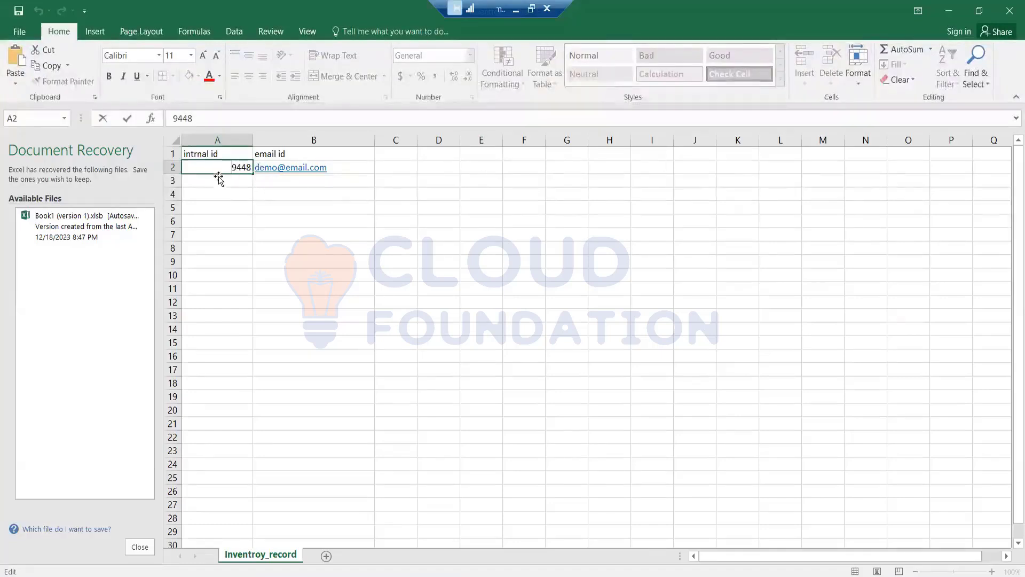
Enter the sample internal IDs 123, 213 and 412 in cells A3 to A5
click(228, 180)
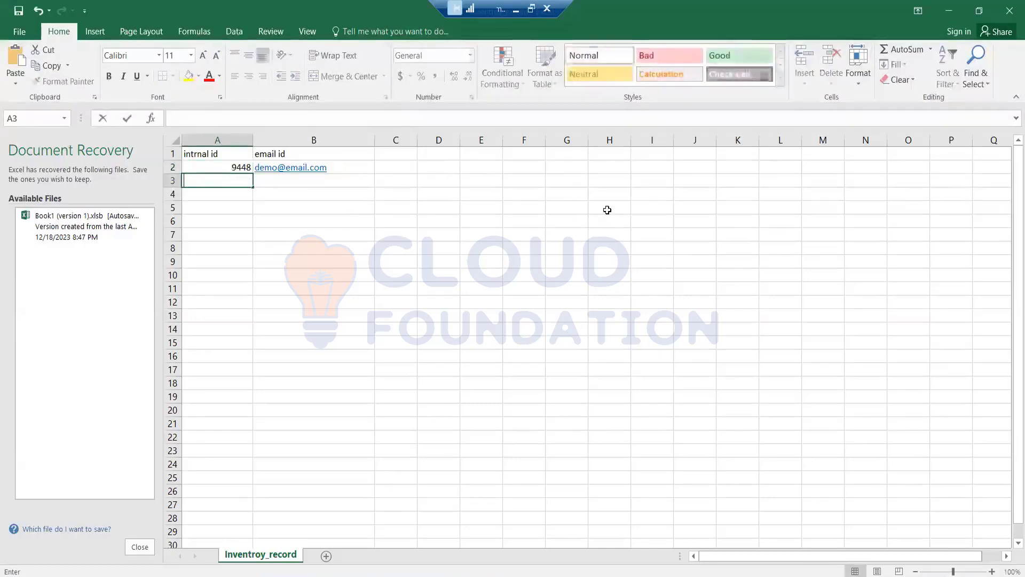
text(123)
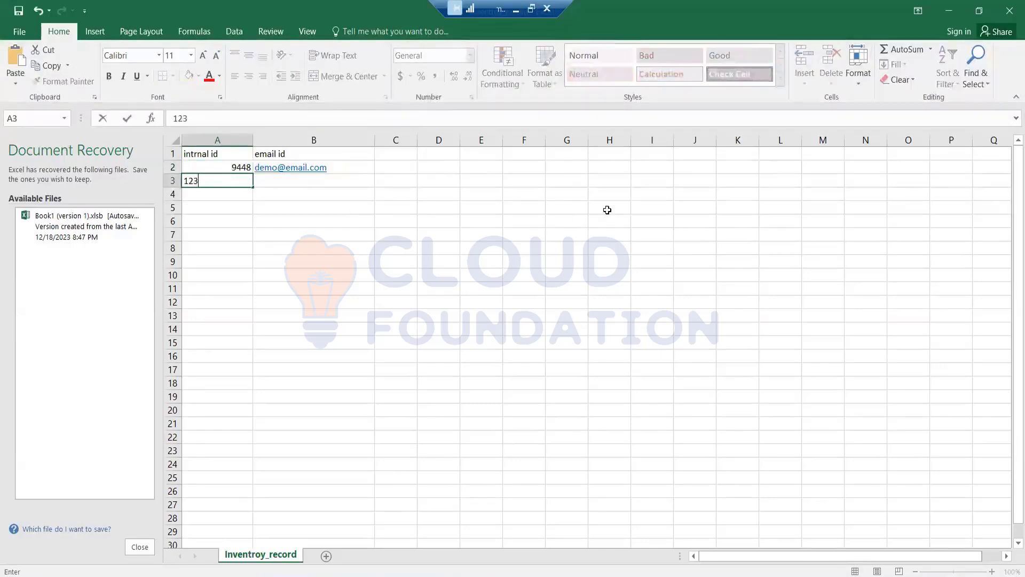
click(212, 193)
text(213)
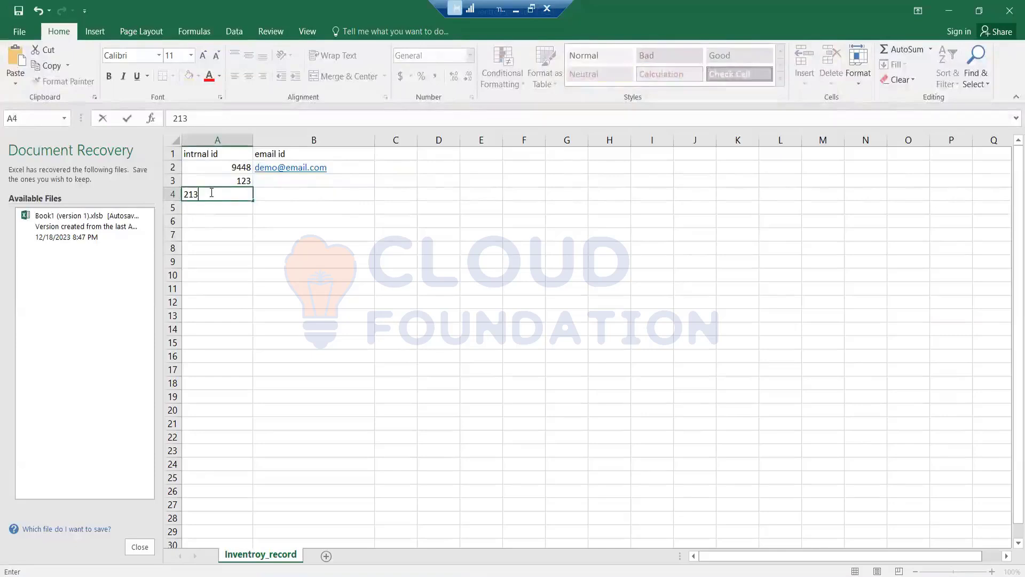
click(212, 207)
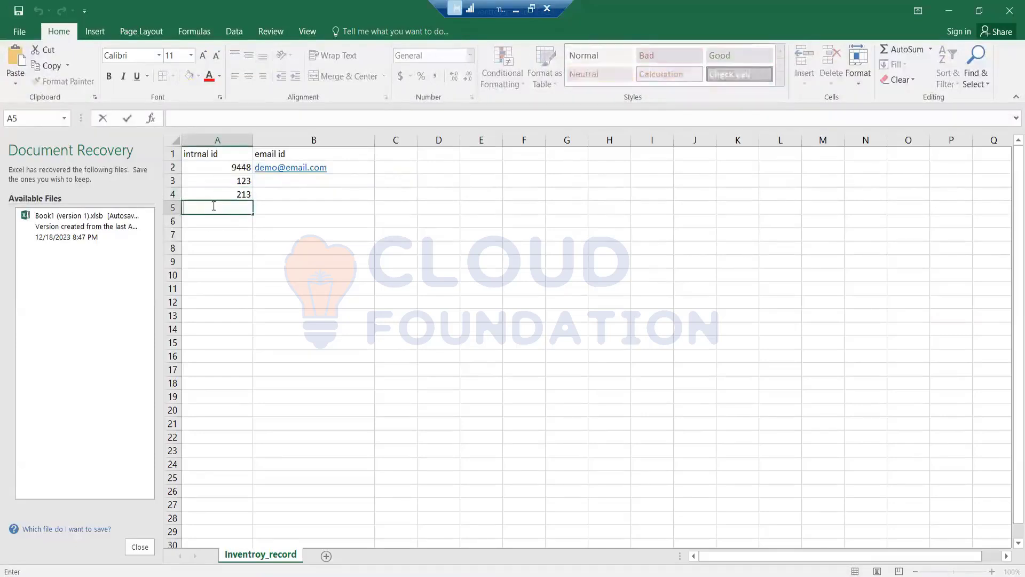
text(412)
click(289, 209)
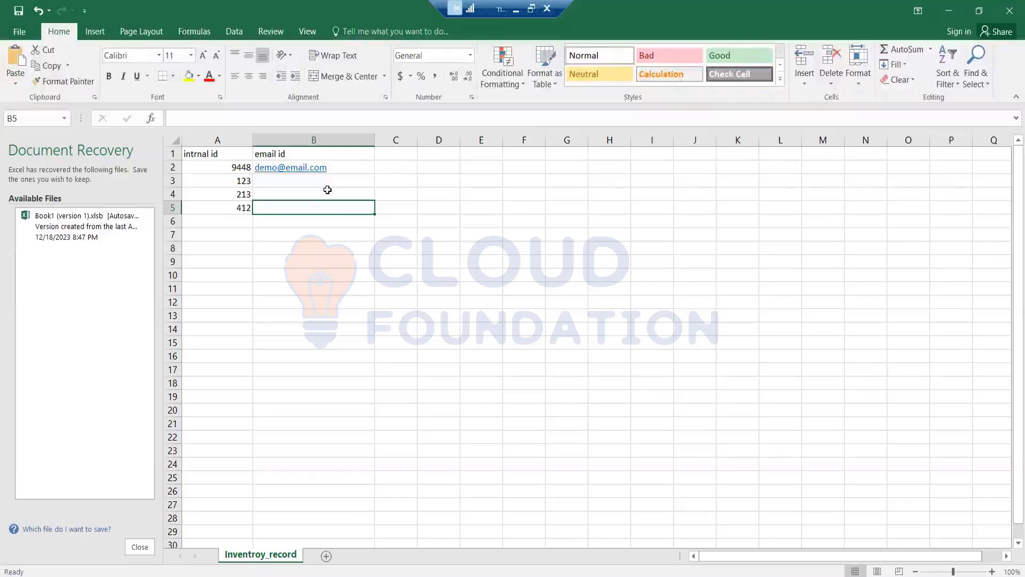
Switch to the NetSuite Import Assistant, set data handling to Update and expand the advanced options, leaving server SuiteScript and workflow triggering off
click(238, 138)
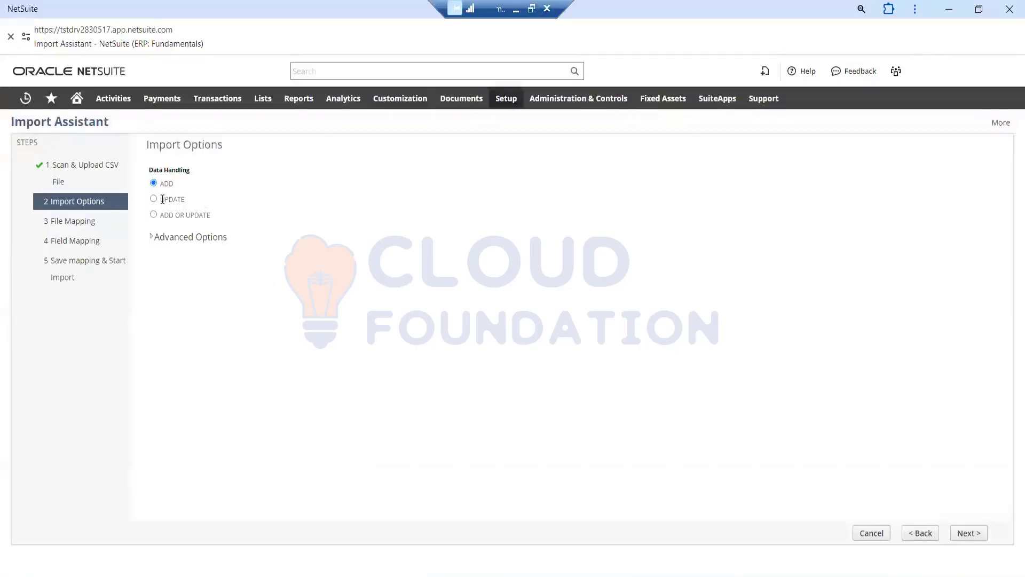
click(154, 199)
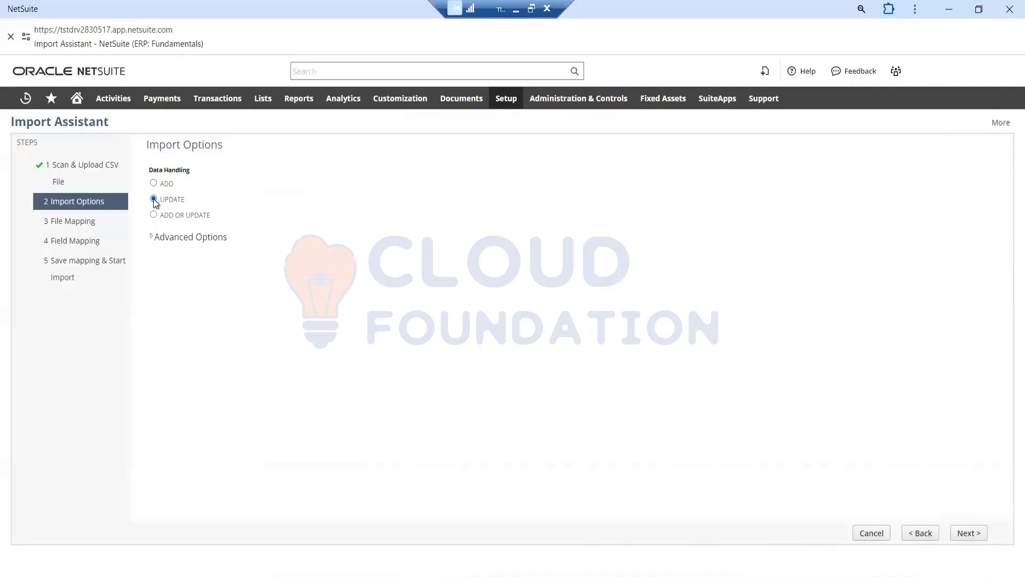
click(150, 238)
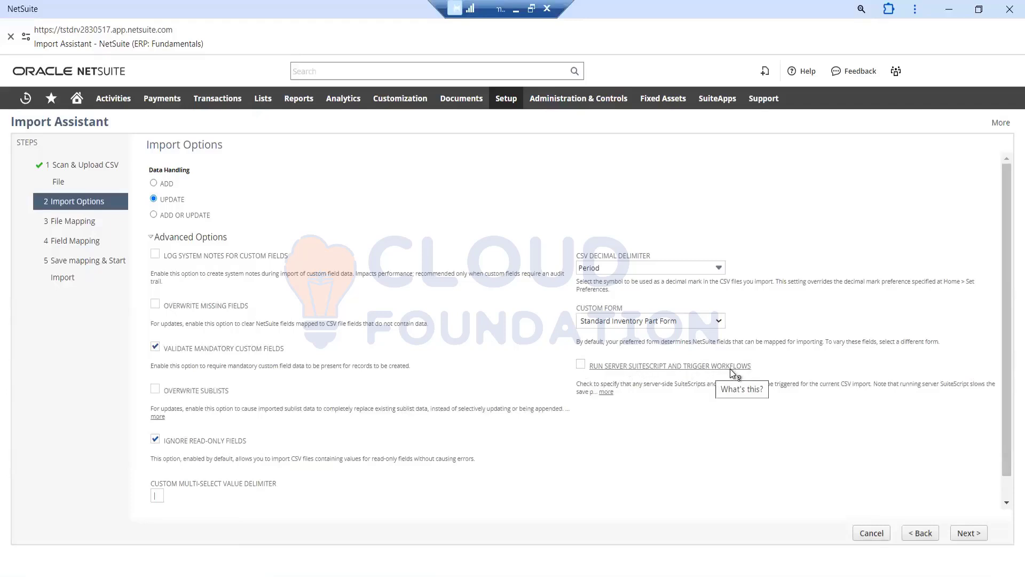
click(581, 365)
click(581, 365)
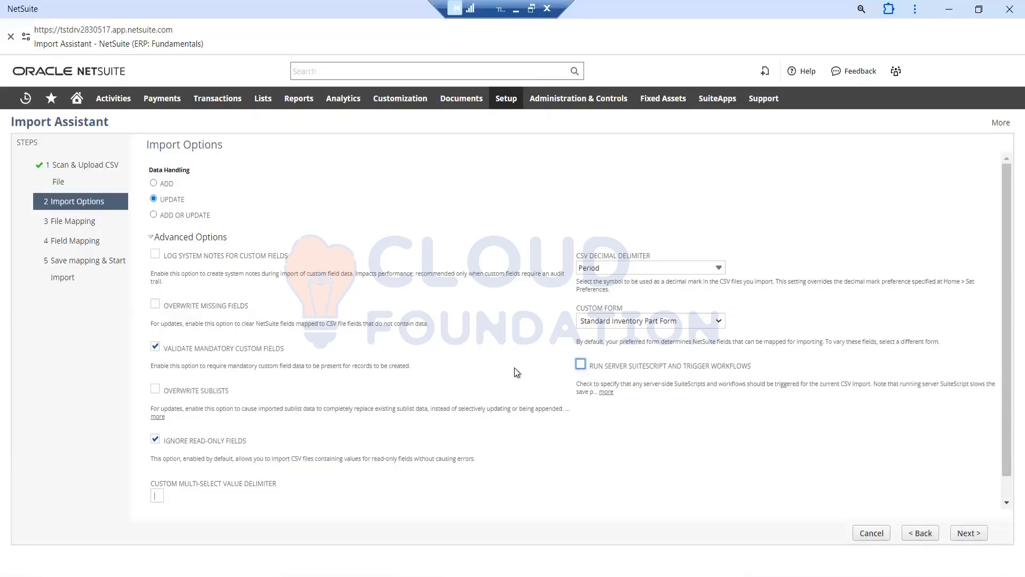
scroll(443, 315, down, 1)
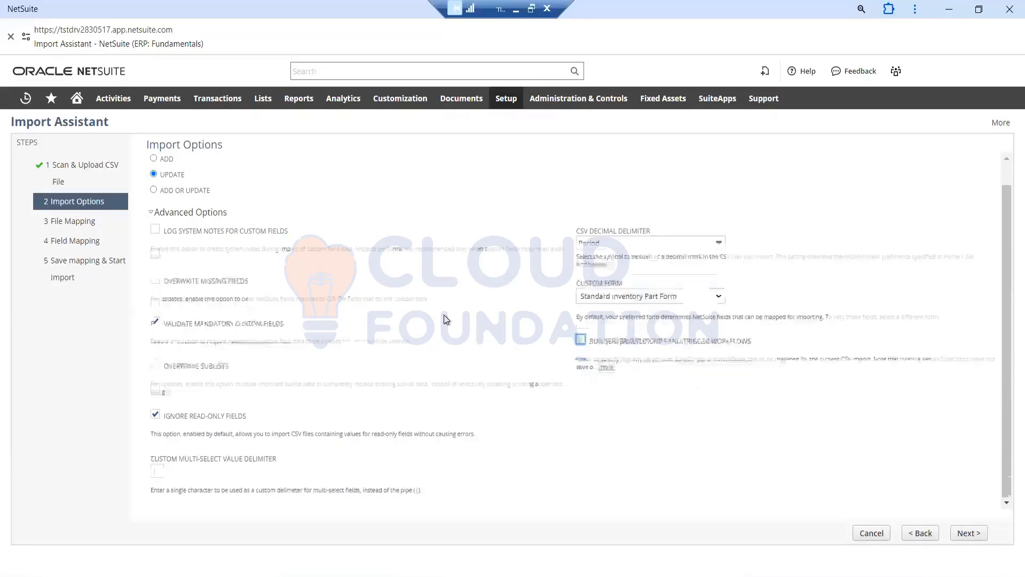
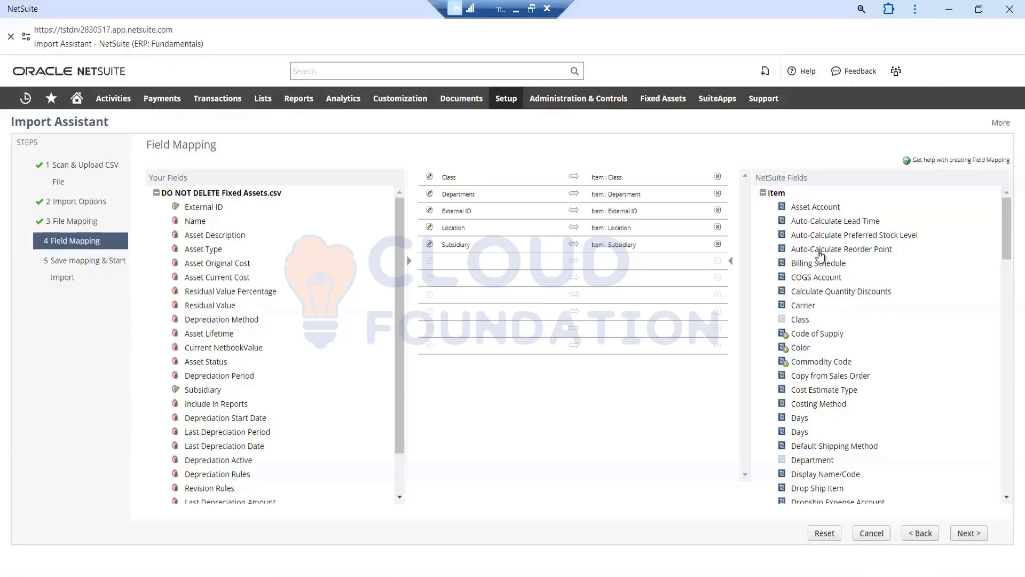
Review the item field mapping, name the import map "demo csv" with the description "demo", and save and run the import
scroll(840, 292, down, 5)
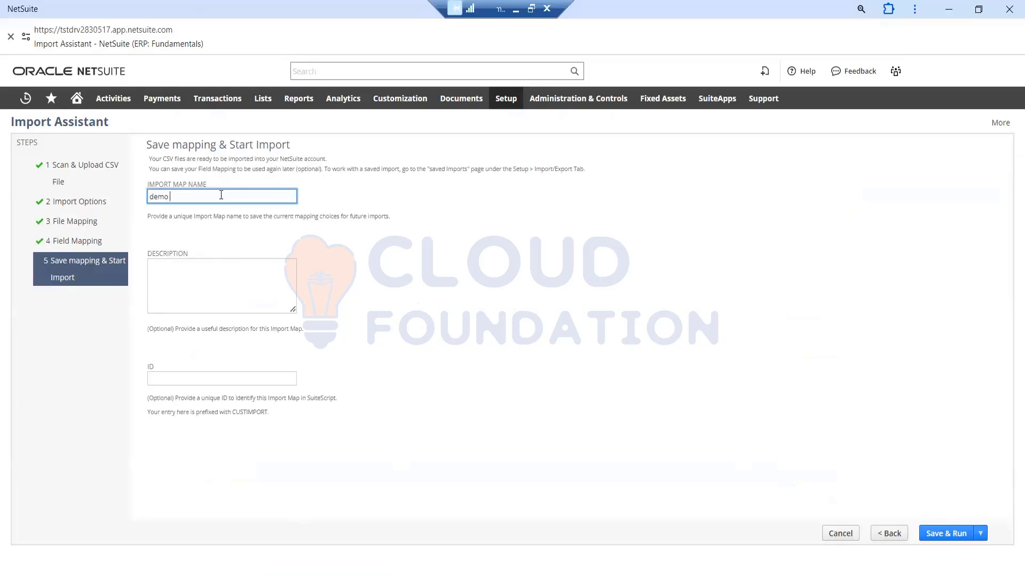
text(v)
click(207, 282)
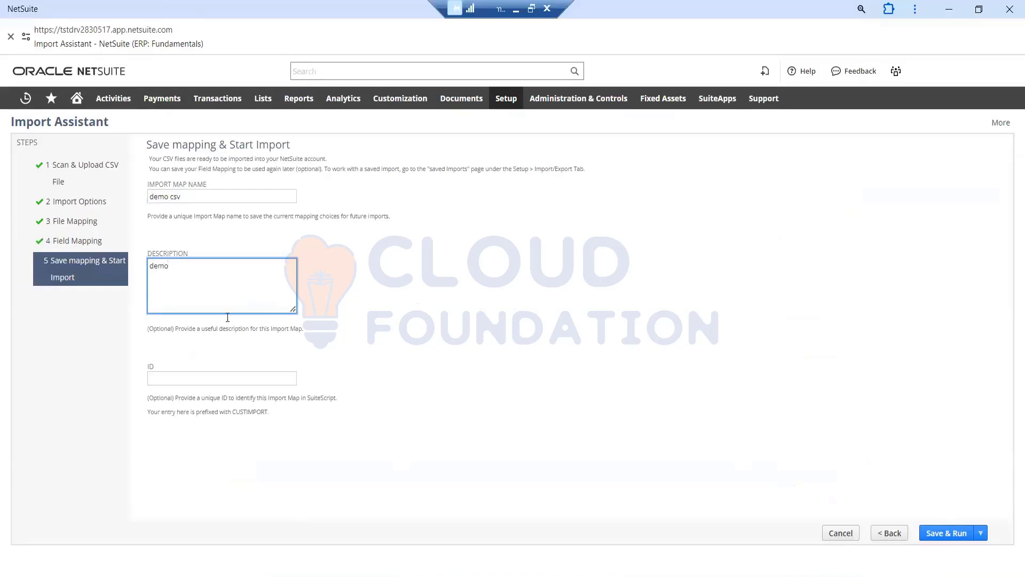
click(459, 496)
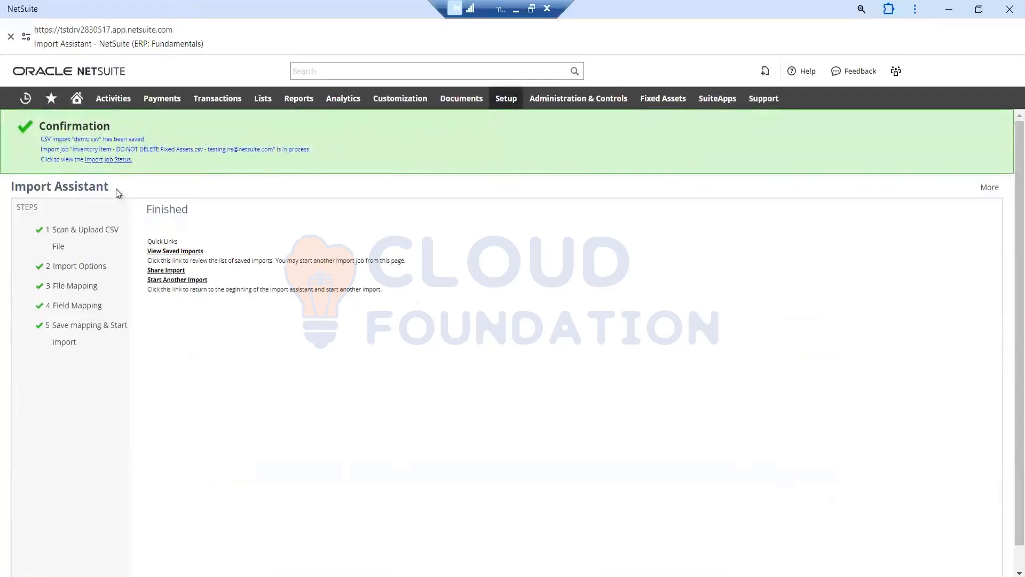
Open the import job status in a new browser tab and check the latest job's name, completion percentage and status
right_click(104, 160)
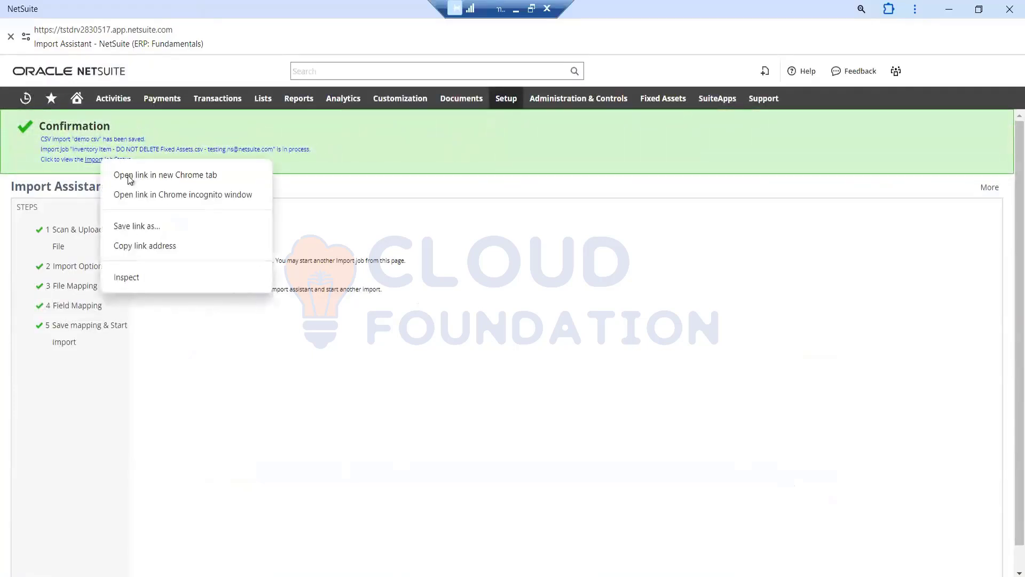
click(141, 174)
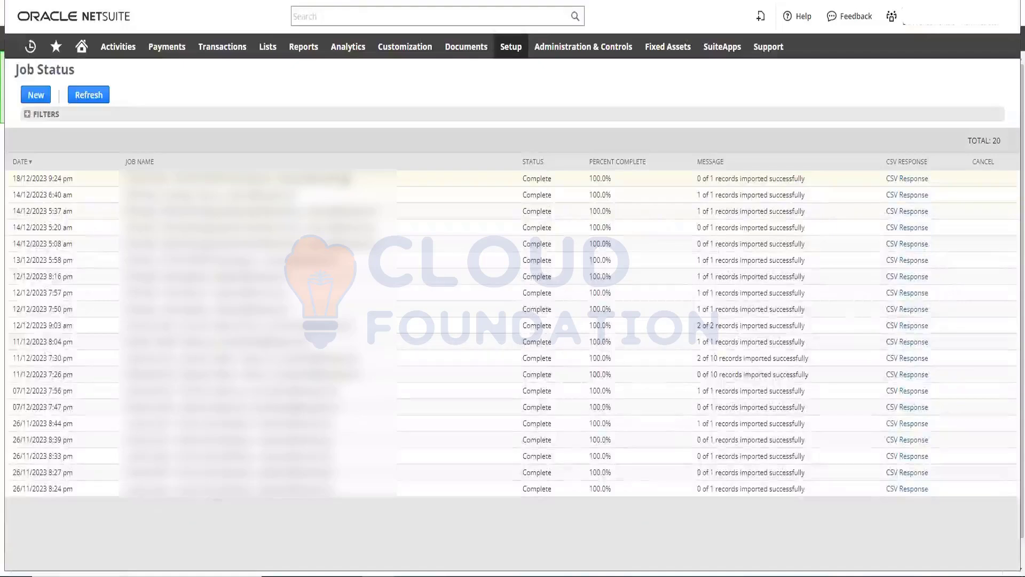
drag(176, 177, 269, 178)
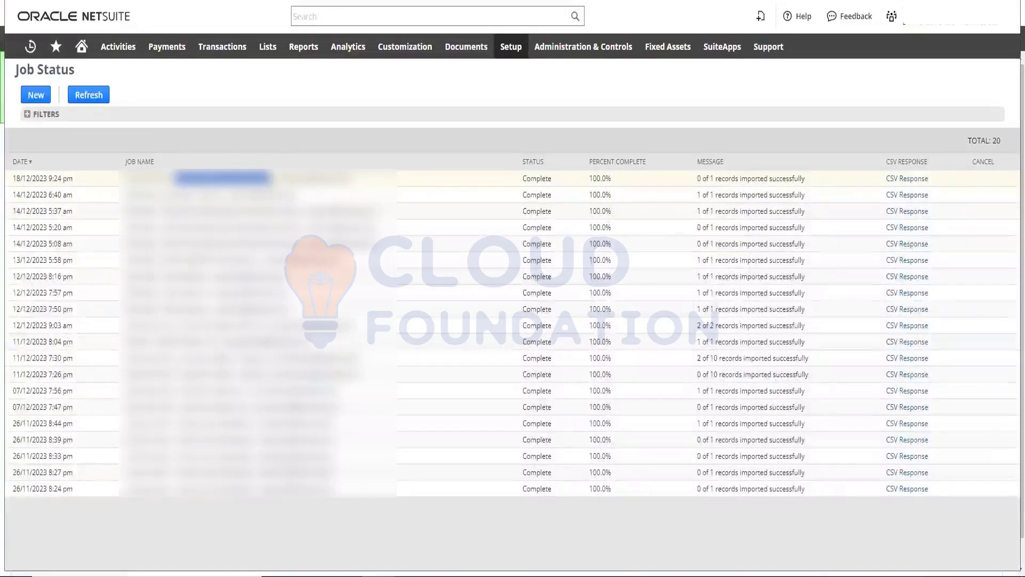
double_click(597, 180)
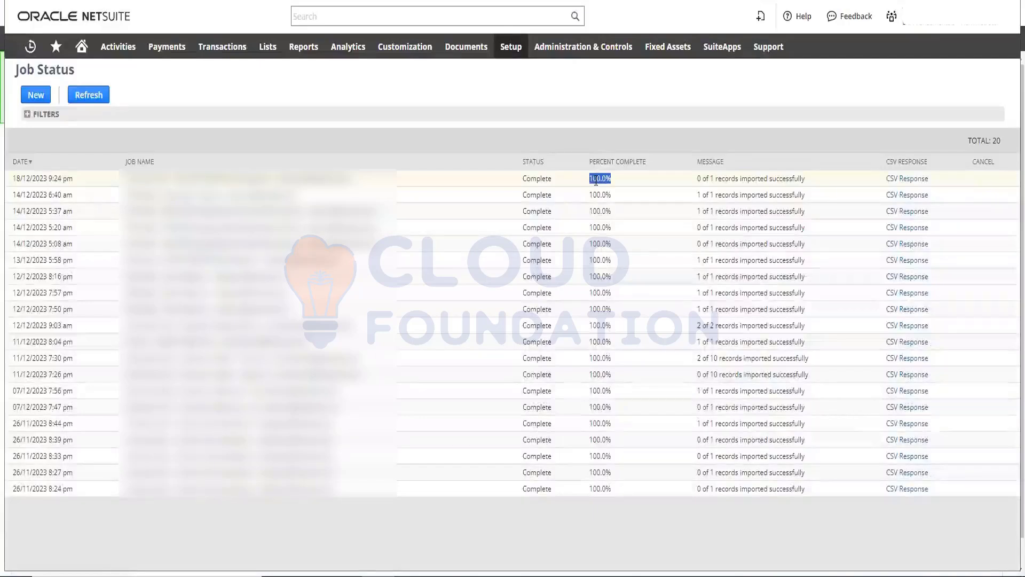
double_click(532, 179)
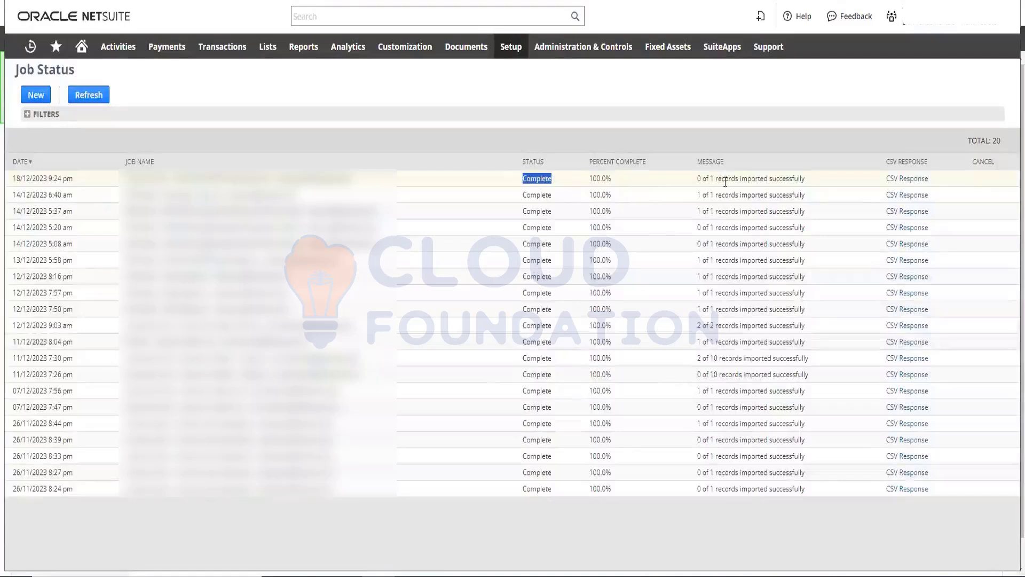
Download the latest job's CSV response, open results.csv in Excel and widen the Error column to read its full message
click(906, 181)
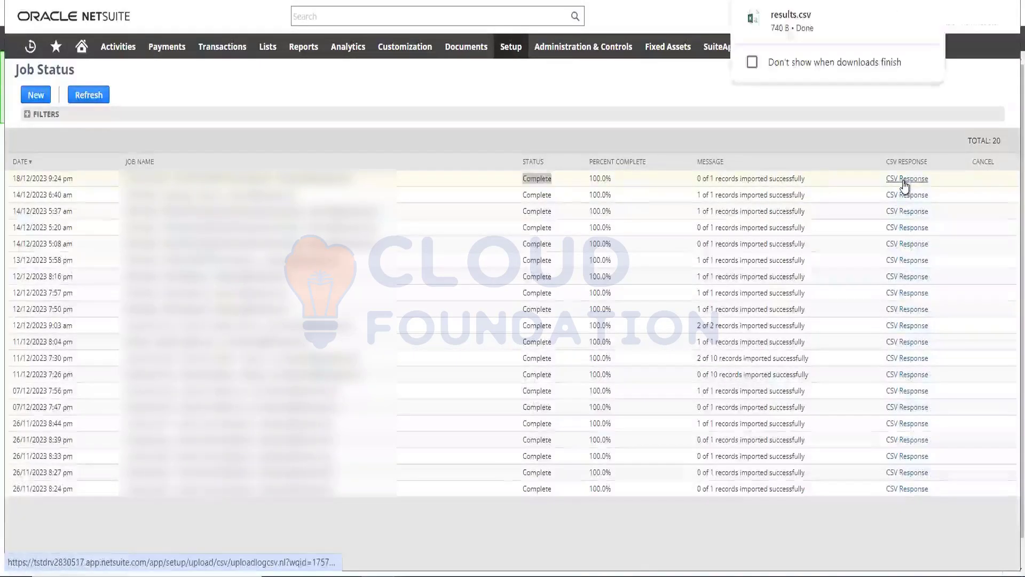
click(790, 20)
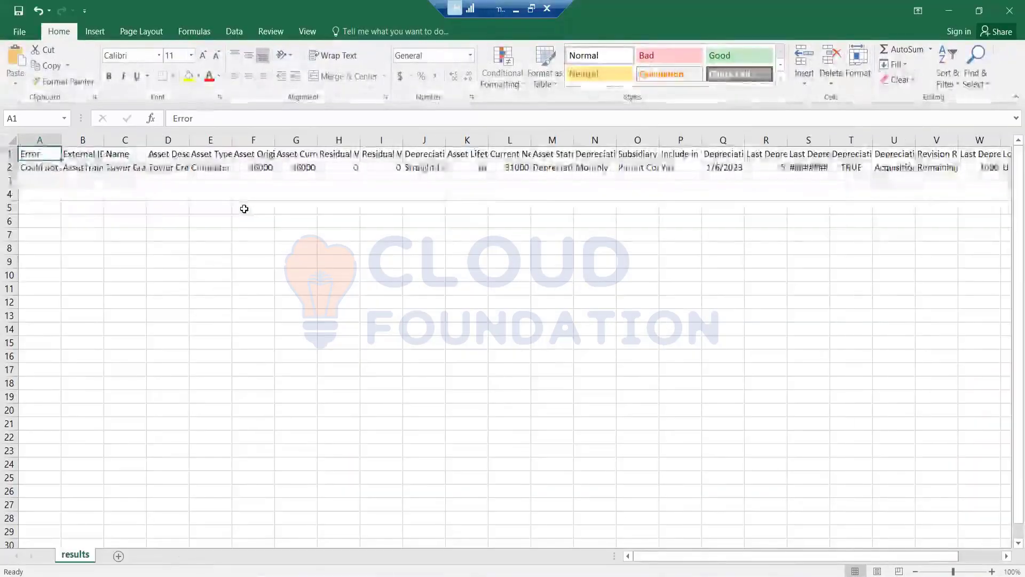
click(56, 141)
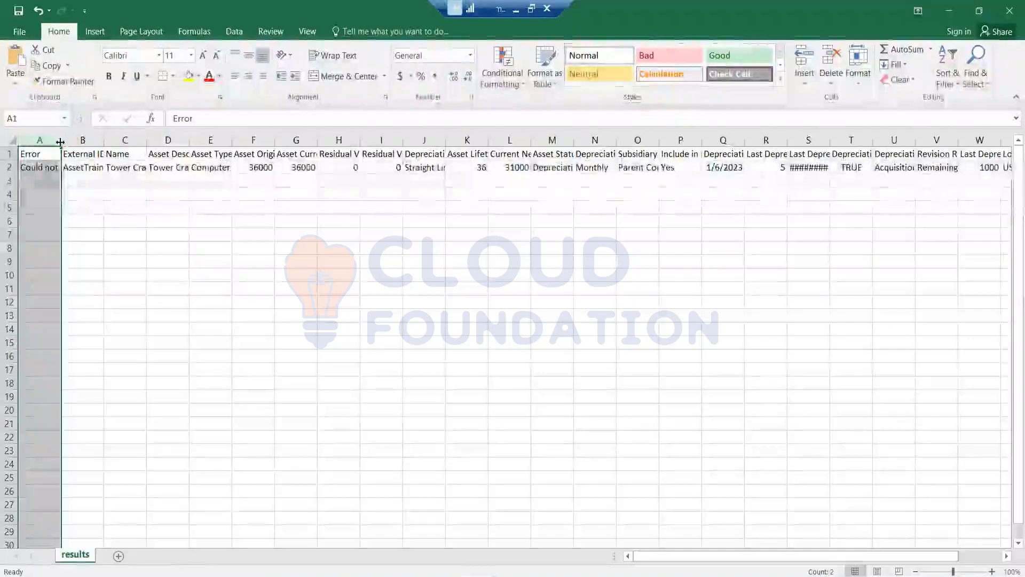
double_click(56, 140)
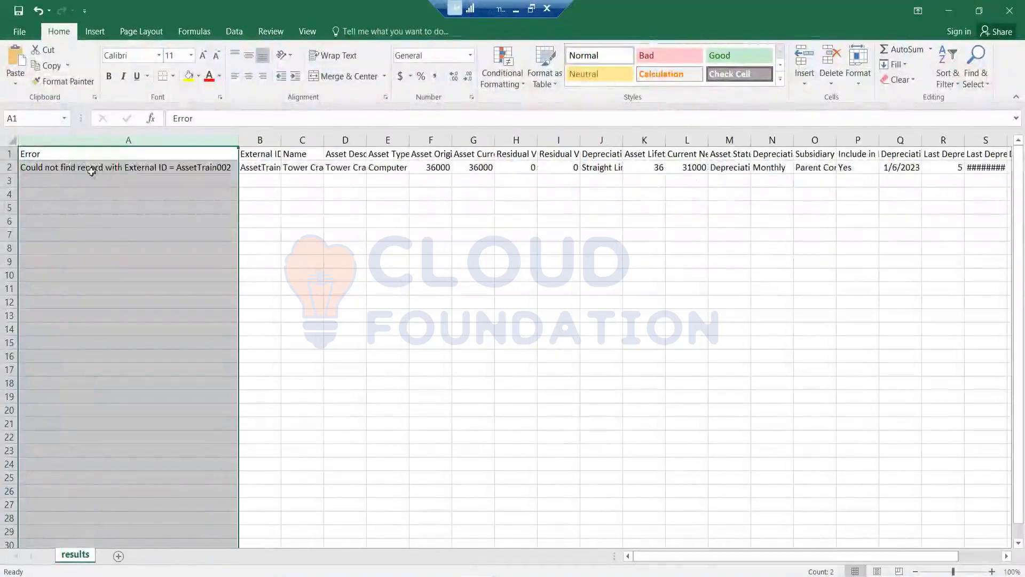
click(138, 168)
double_click(138, 169)
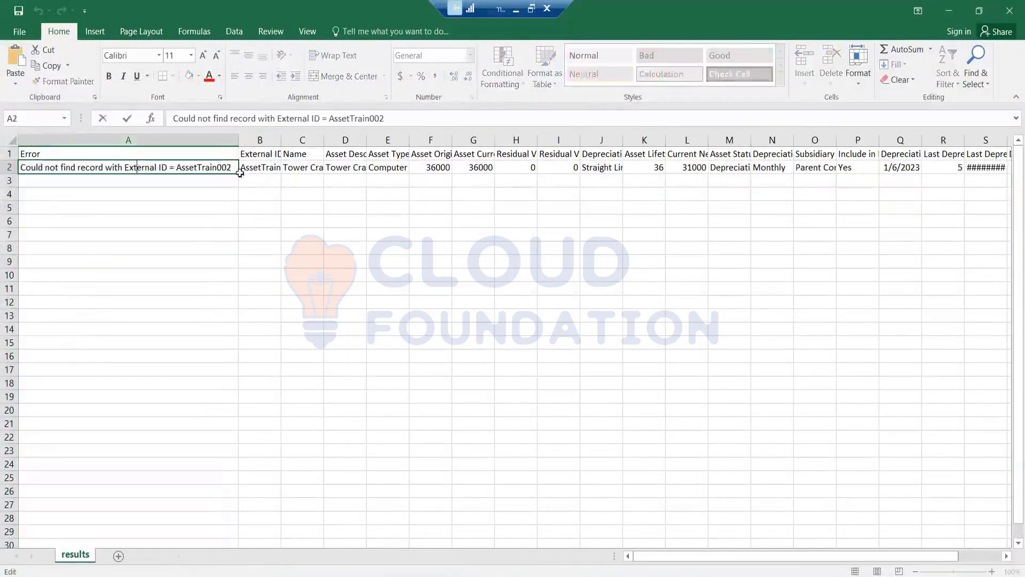
Copy the Error column in results.csv, and open the error message in cell A2 for editing
click(176, 140)
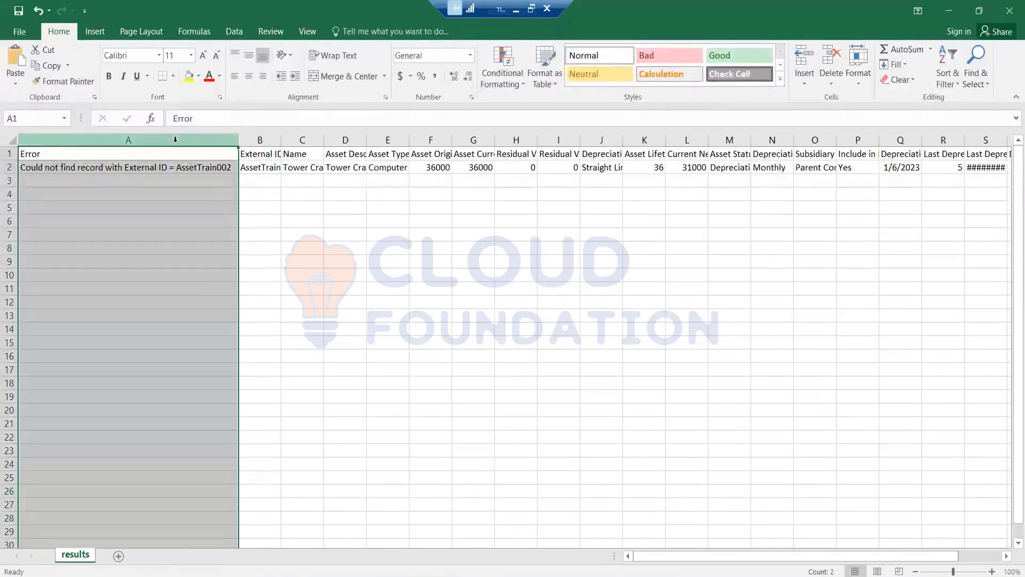
right_click(173, 142)
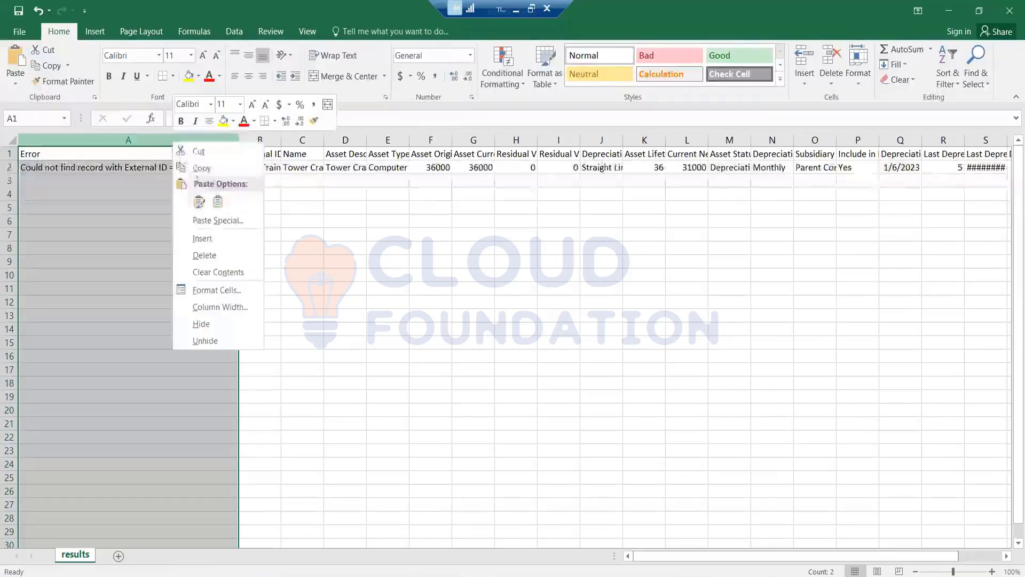
click(195, 167)
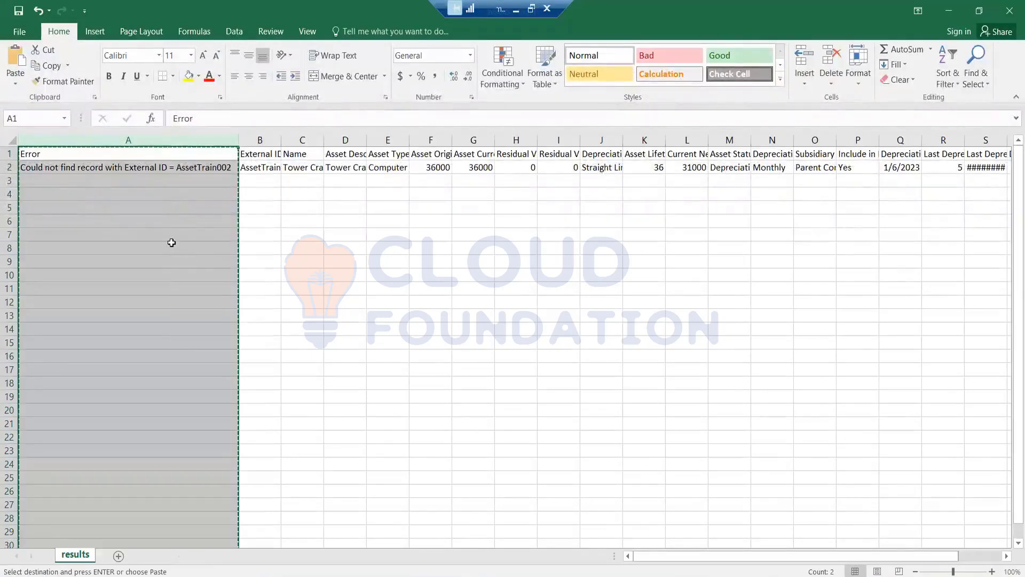
double_click(159, 168)
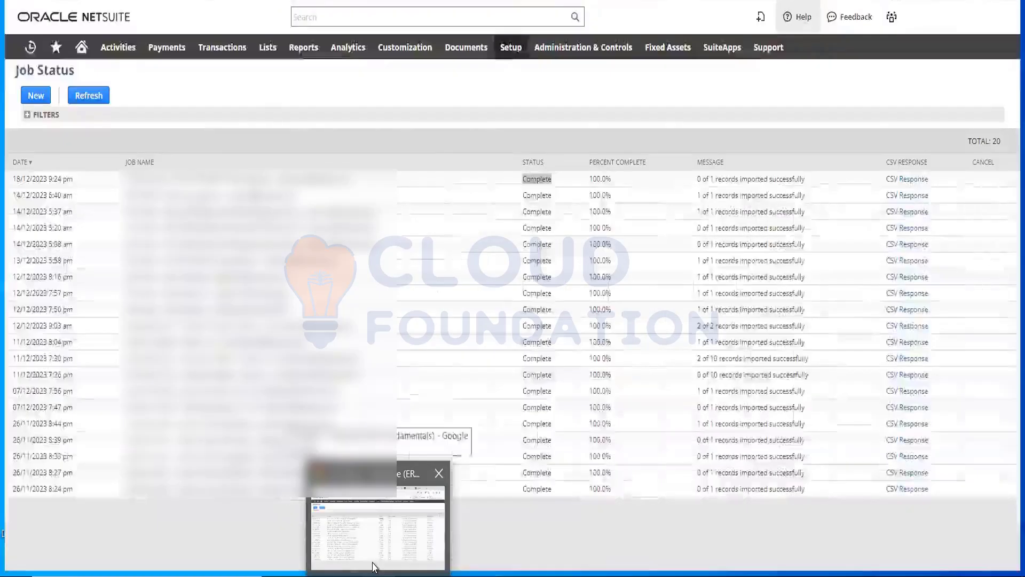
Switch to the NetSuite Job Status page to check the import jobs, and return to results.csv in Excel
click(374, 565)
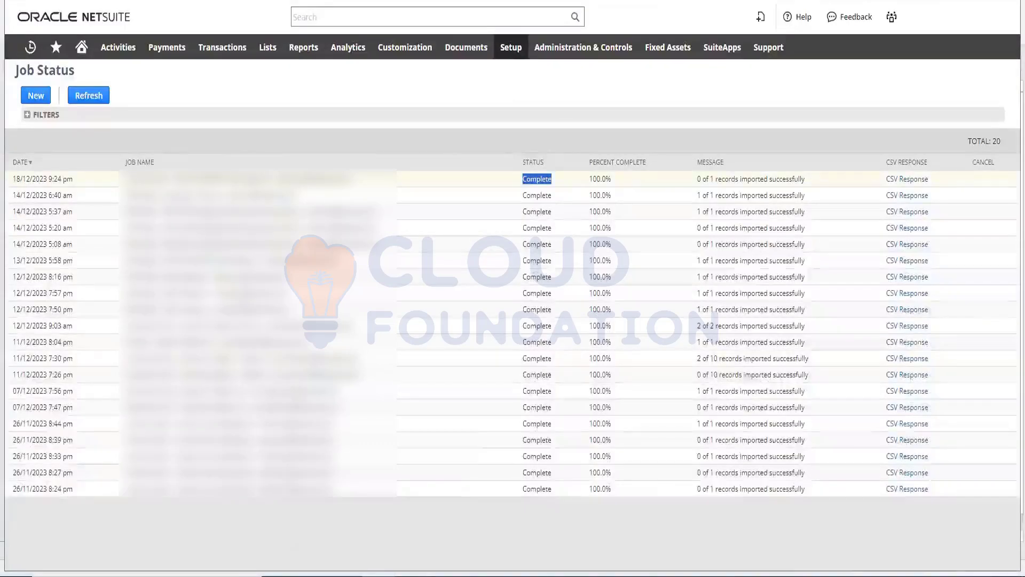
mouse_move(378, 575)
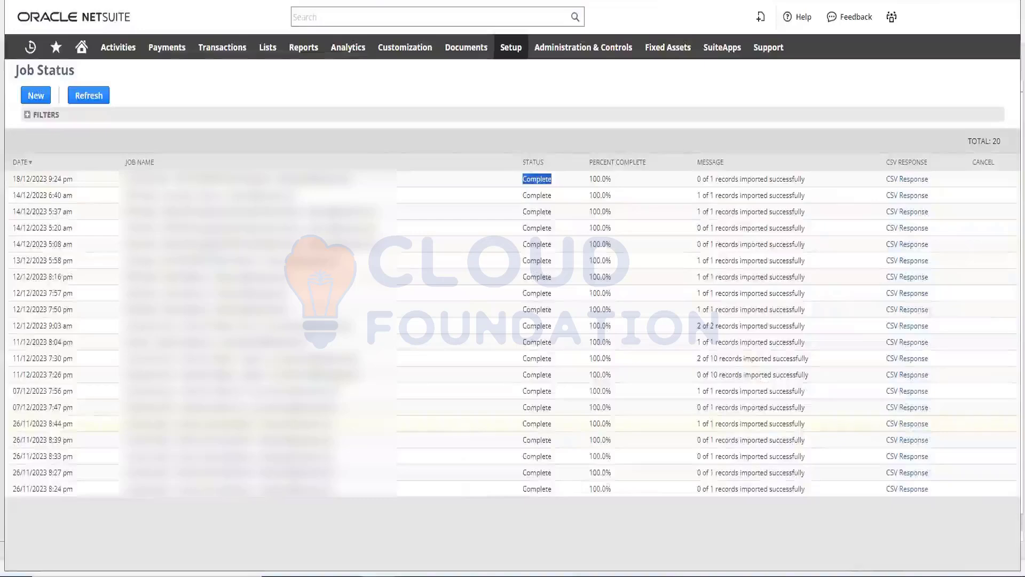
click(470, 569)
click(609, 489)
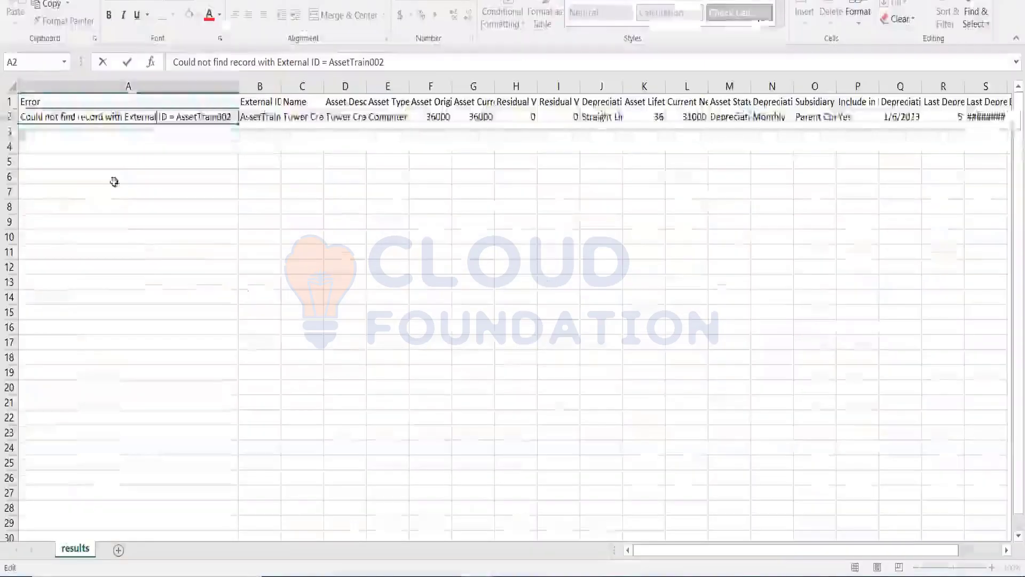
Examine the error message in A2 and widen the External ID column to fit its contents
double_click(157, 117)
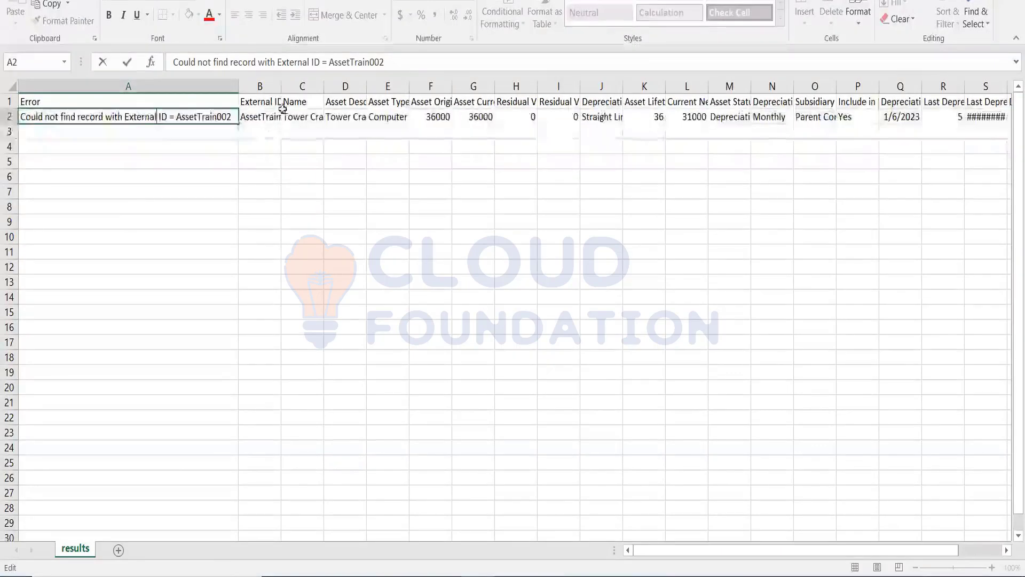
click(283, 87)
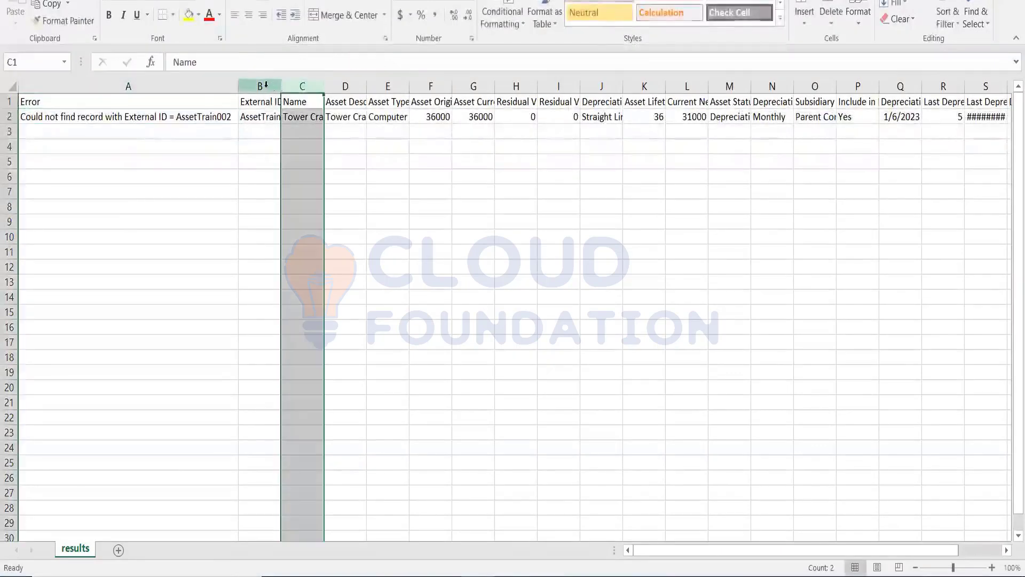
click(278, 88)
double_click(278, 89)
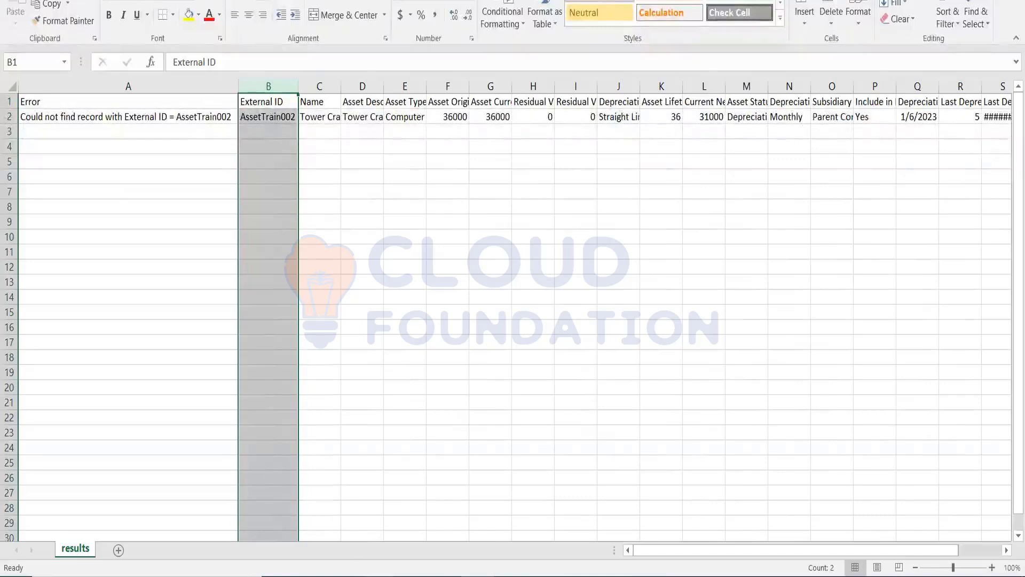
Switch to the open NetSuite sales order and review its header fields and item lines
click(379, 566)
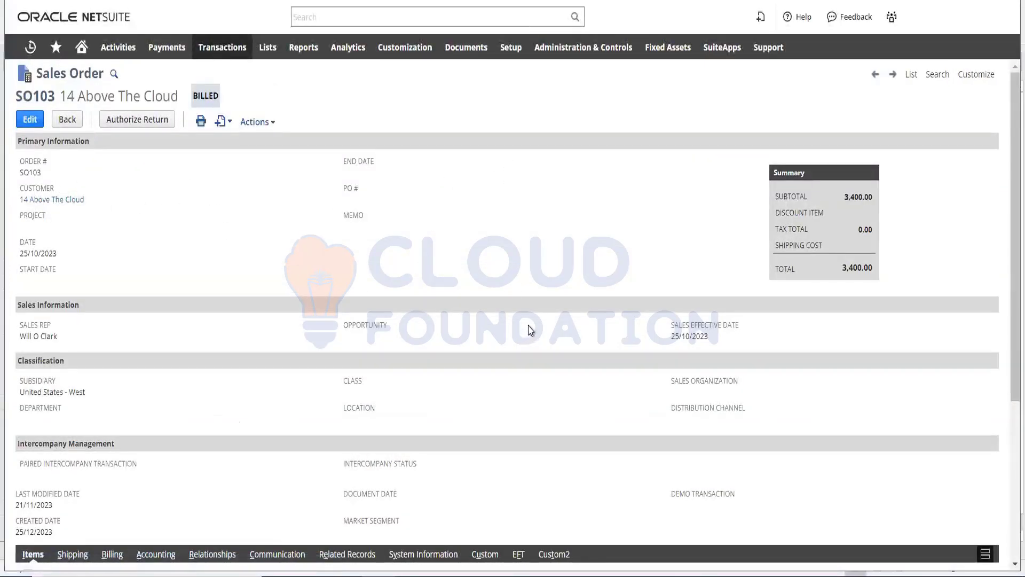
scroll(528, 334, down, 5)
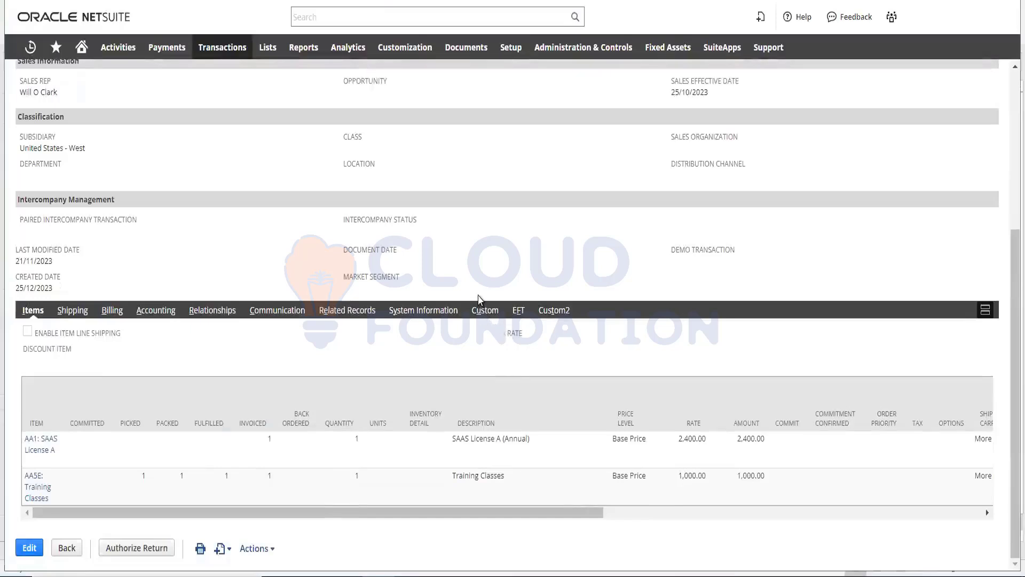
scroll(475, 294, up, 5)
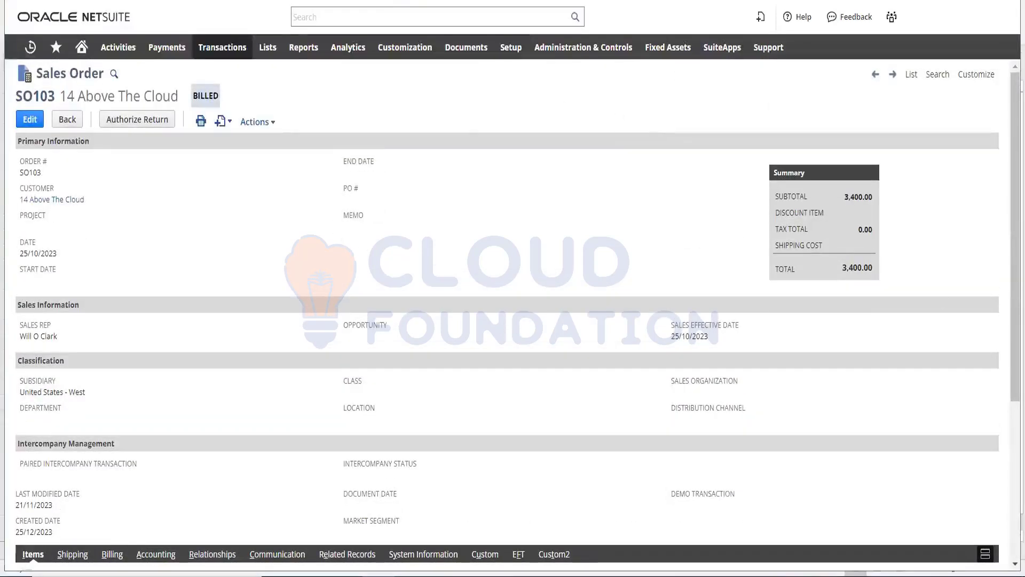
Open the page for creating a new saved search
mouse_move(267, 52)
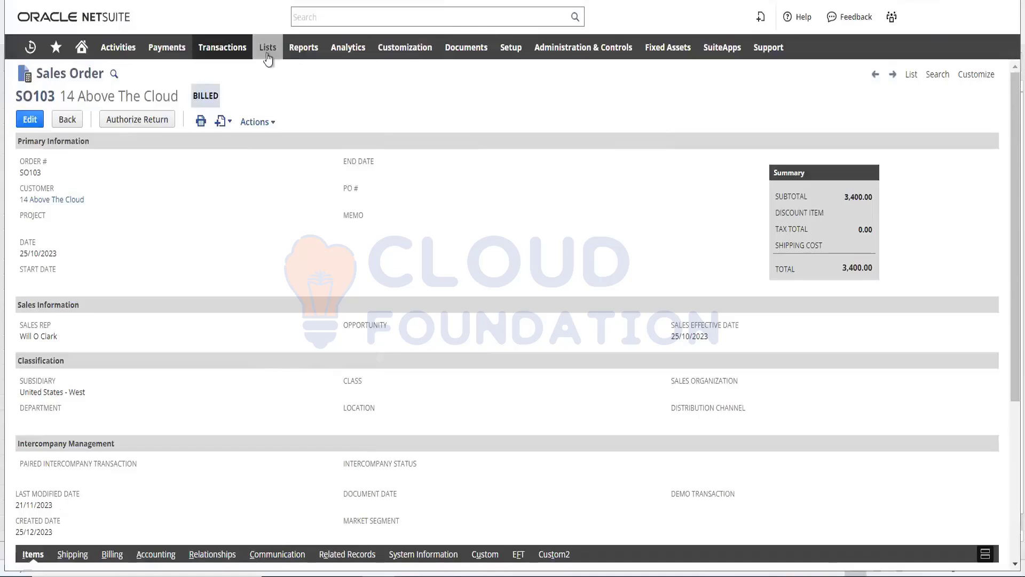
mouse_move(268, 48)
mouse_move(339, 280)
mouse_move(411, 275)
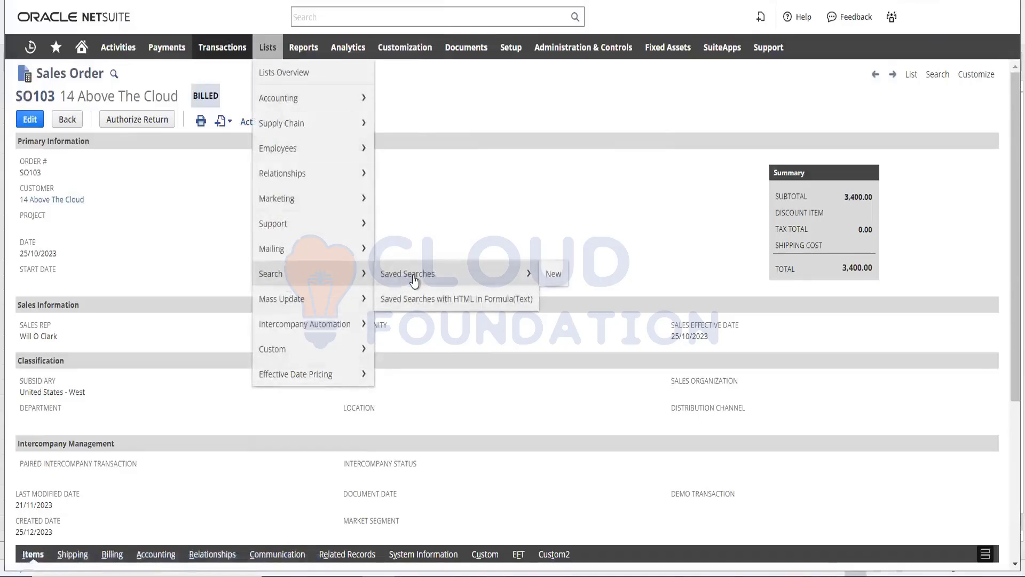
click(554, 275)
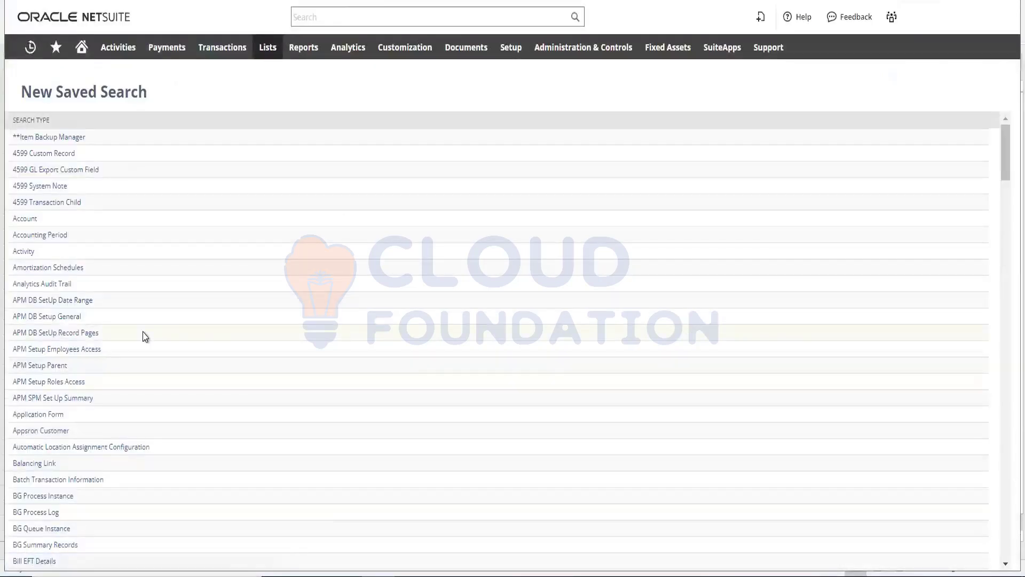
Find "transactio" in the search type list, choose Transaction, and open the filter choices of the standard criteria
key(ctrl+f)
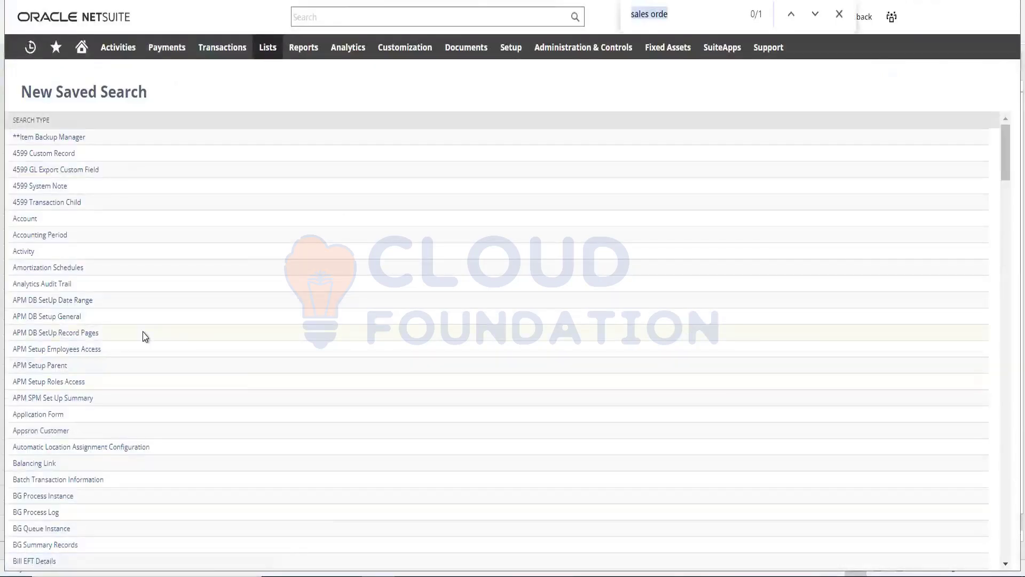
text(tra)
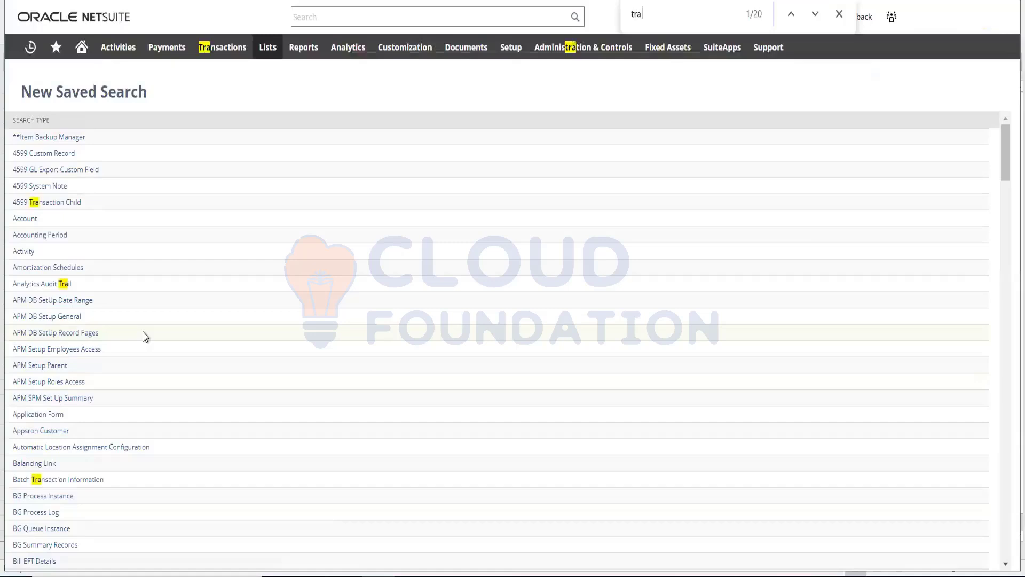
text(ns)
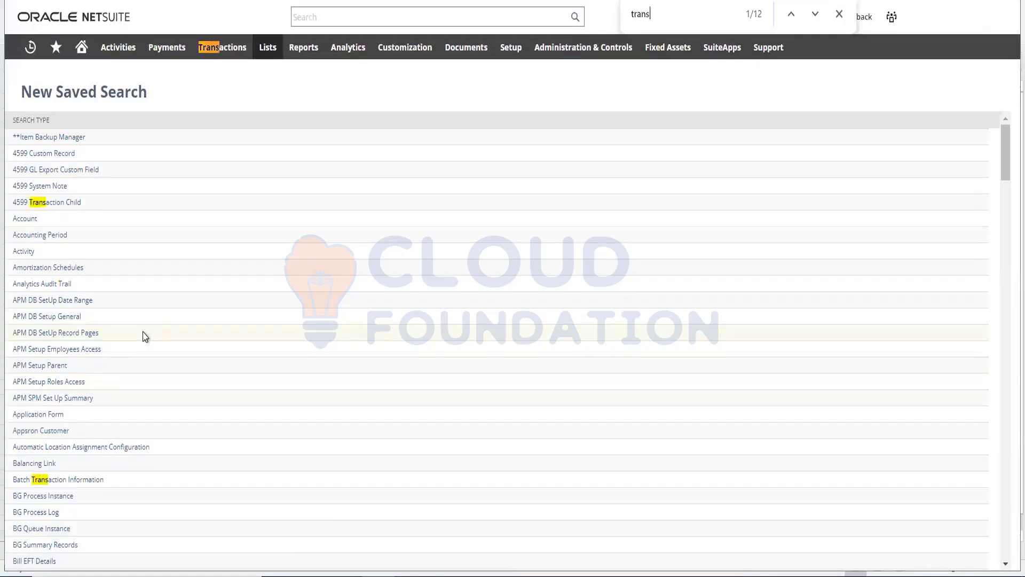
text(actio)
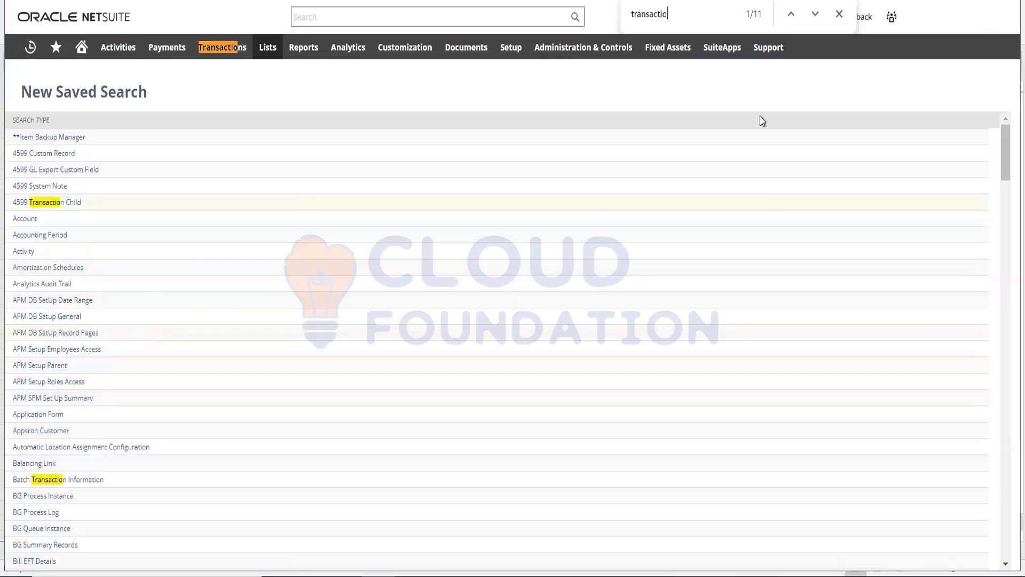
click(811, 15)
click(811, 15)
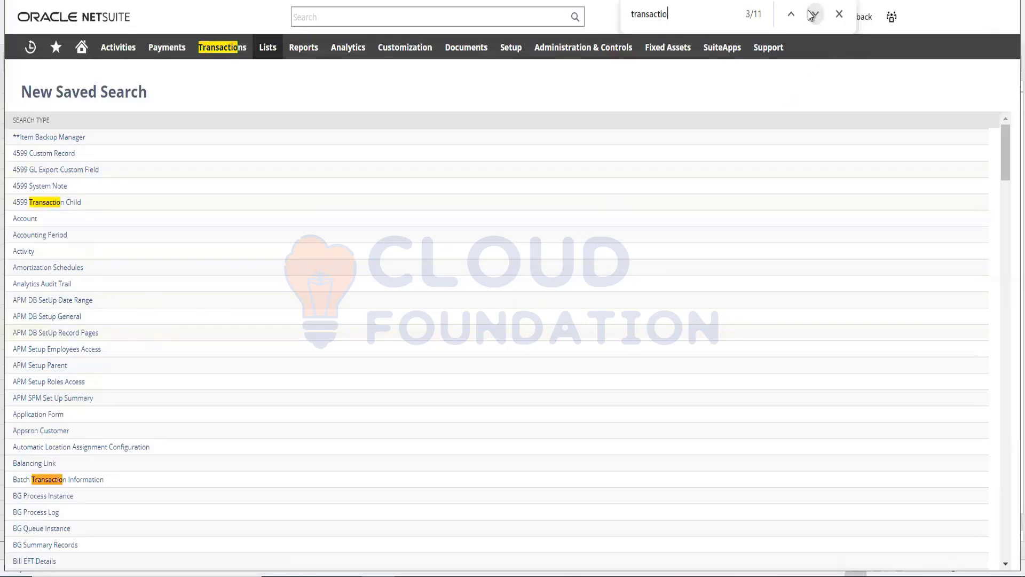
click(811, 15)
click(811, 15)
click(811, 15)
click(811, 15)
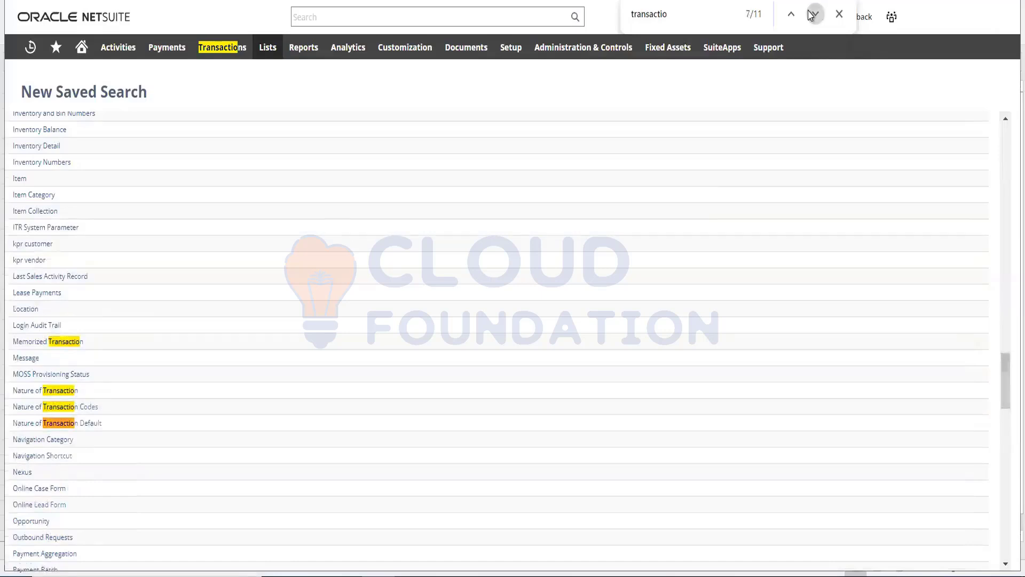
click(811, 15)
click(42, 342)
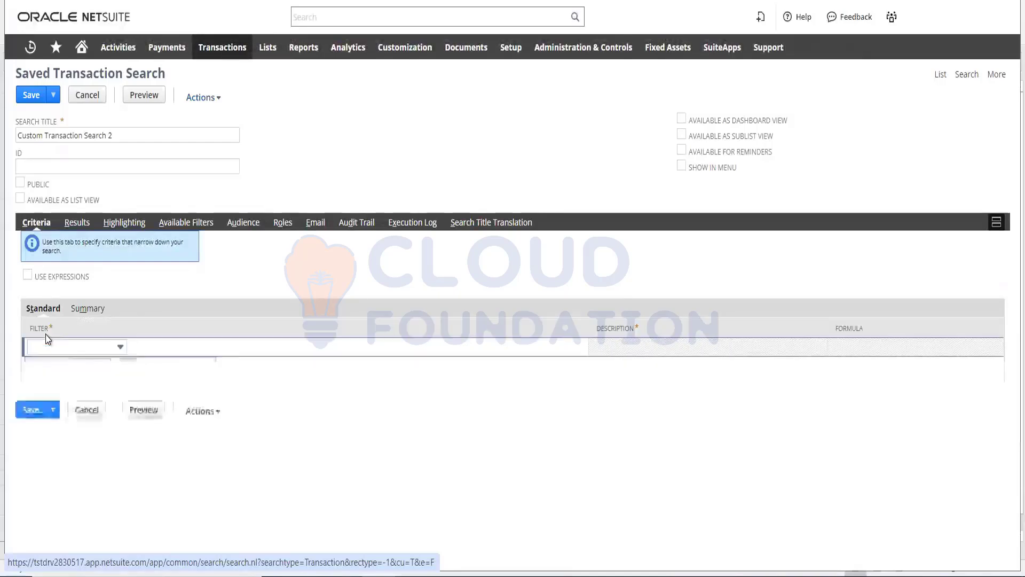
click(80, 349)
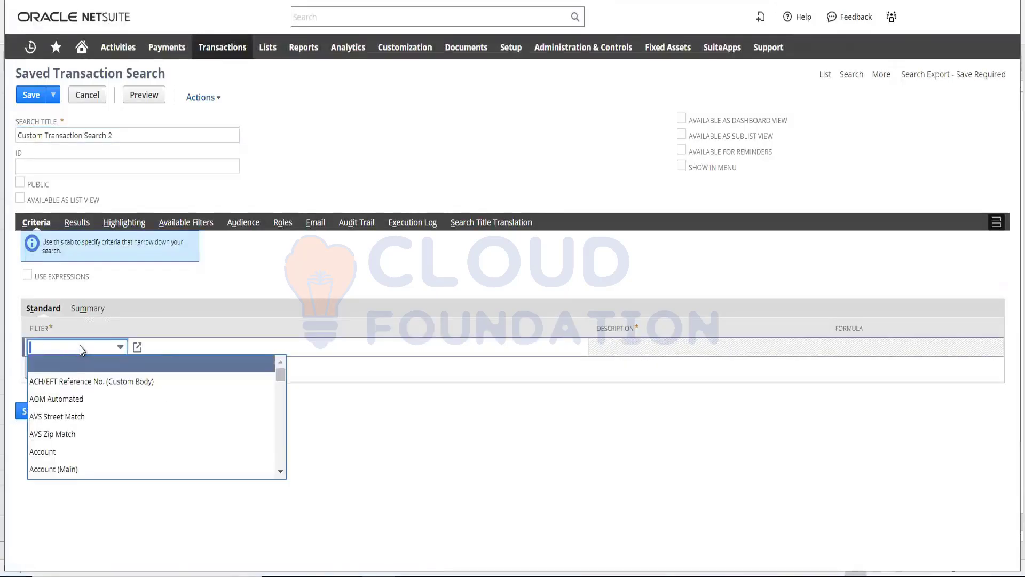
text(Sales Effective Date)
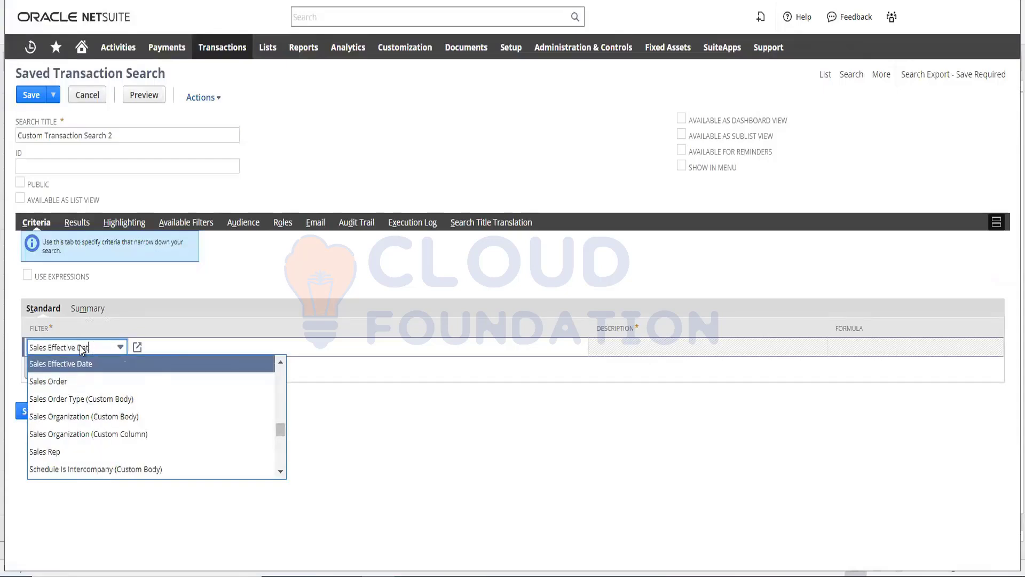
key(BackSpace)
key(BackSpace)
key(BackSpace)
key(BackSpace)
key(BackSpace)
key(BackSpace)
key(BackSpace)
key(BackSpace)
key(BackSpace)
key(BackSpace)
key(BackSpace)
key(BackSpace)
key(BackSpace)
key(BackSpace)
key(BackSpace)
key(BackSpace)
key(BackSpace)
key(BackSpace)
key(BackSpace)
key(BackSpace)
Add a Type criterion to the transaction search, set to any of Sales Order
text(Type)
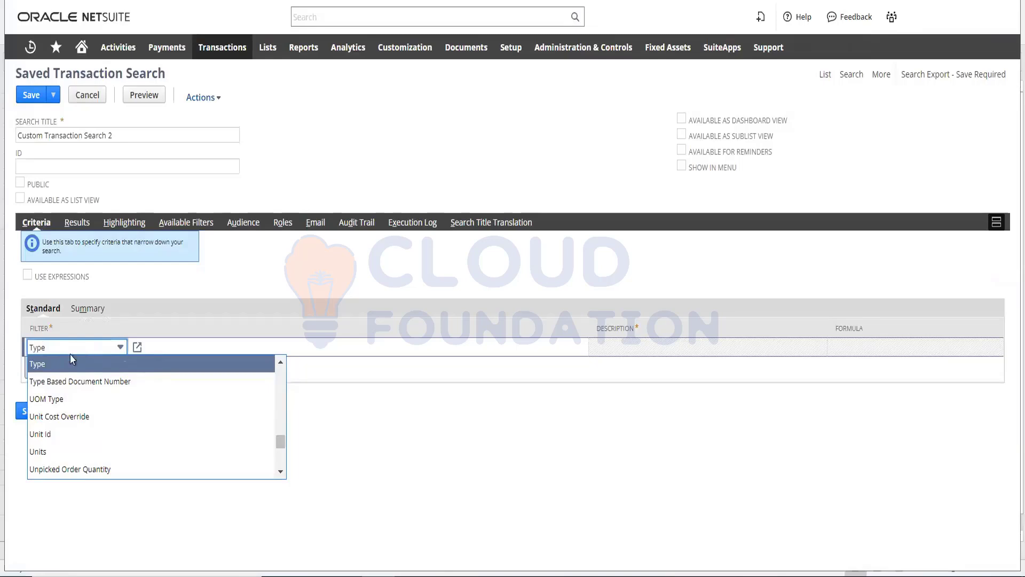
click(42, 367)
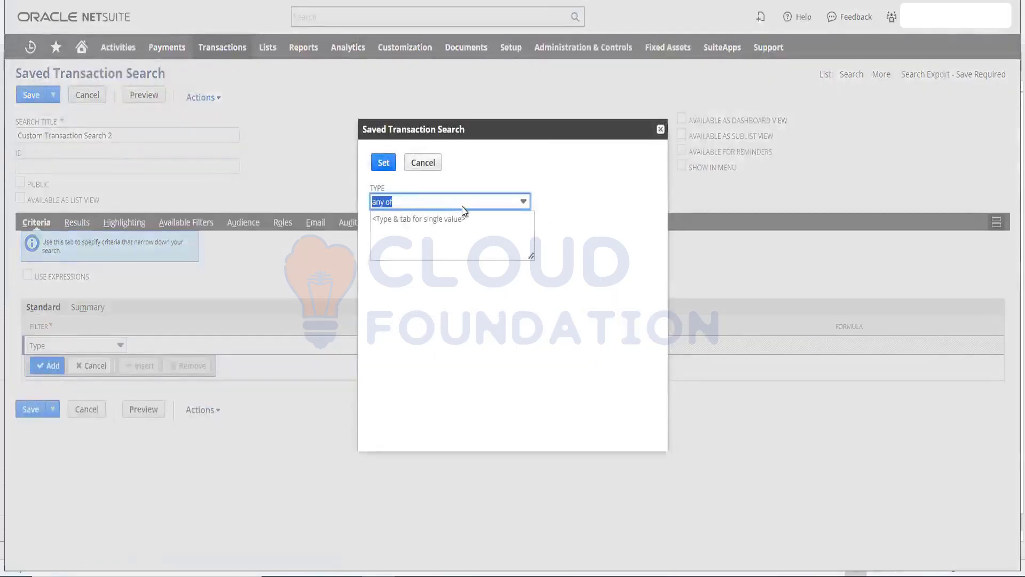
click(460, 216)
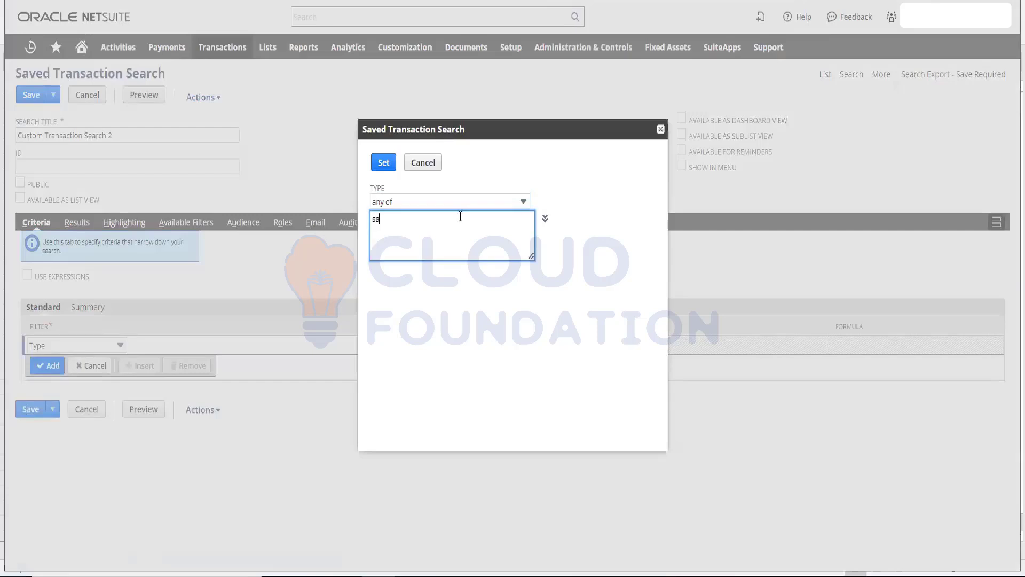
text(sales)
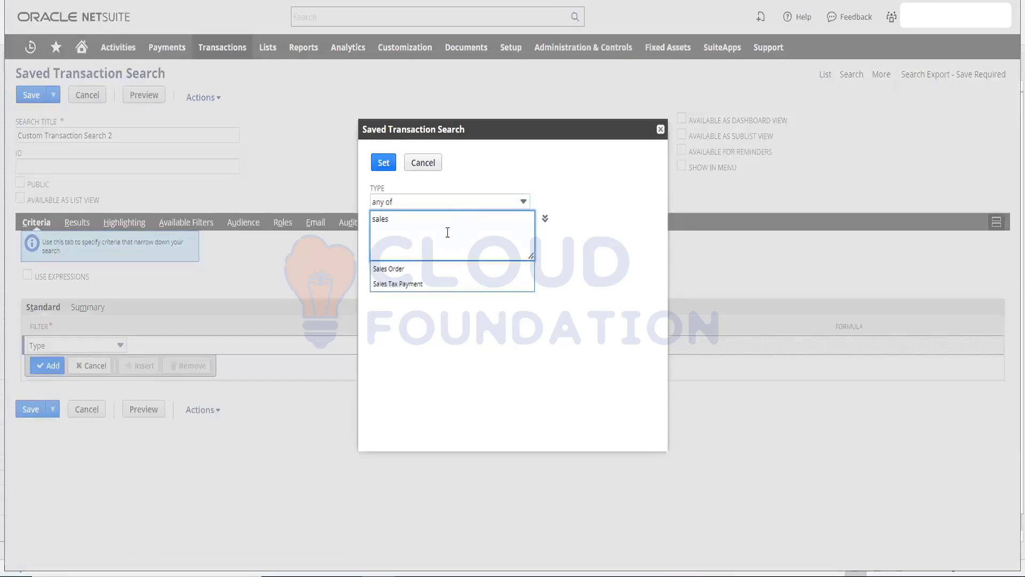
click(424, 267)
click(383, 163)
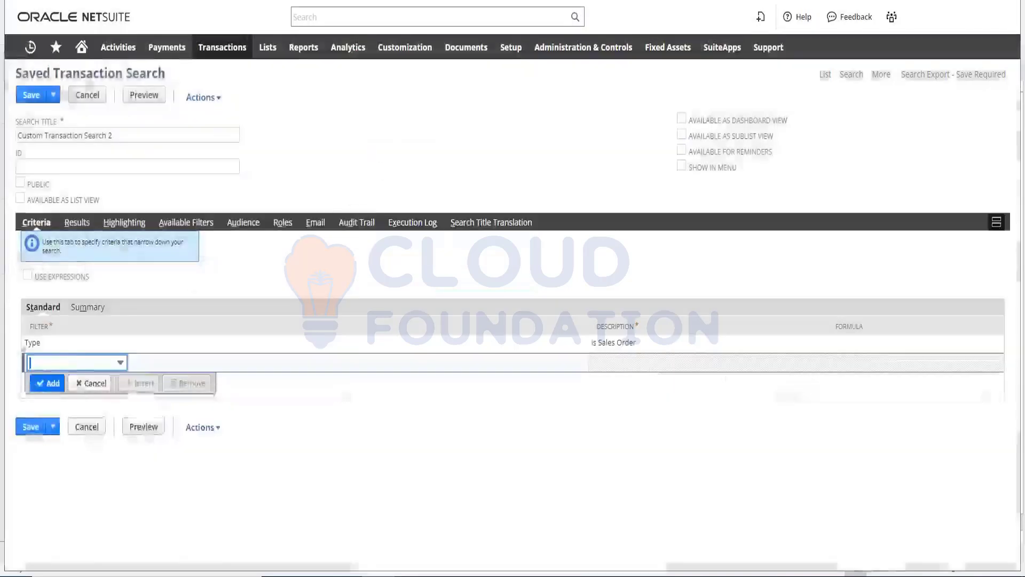
Add an Internal ID criterion to the transaction search, set to any of 9448
click(78, 365)
text(Intercompany)
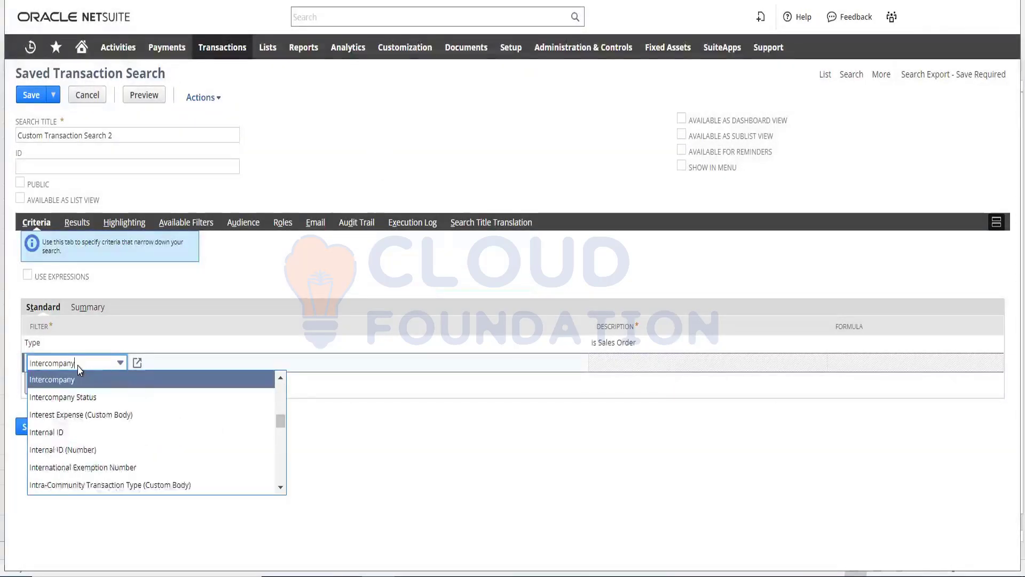
click(62, 432)
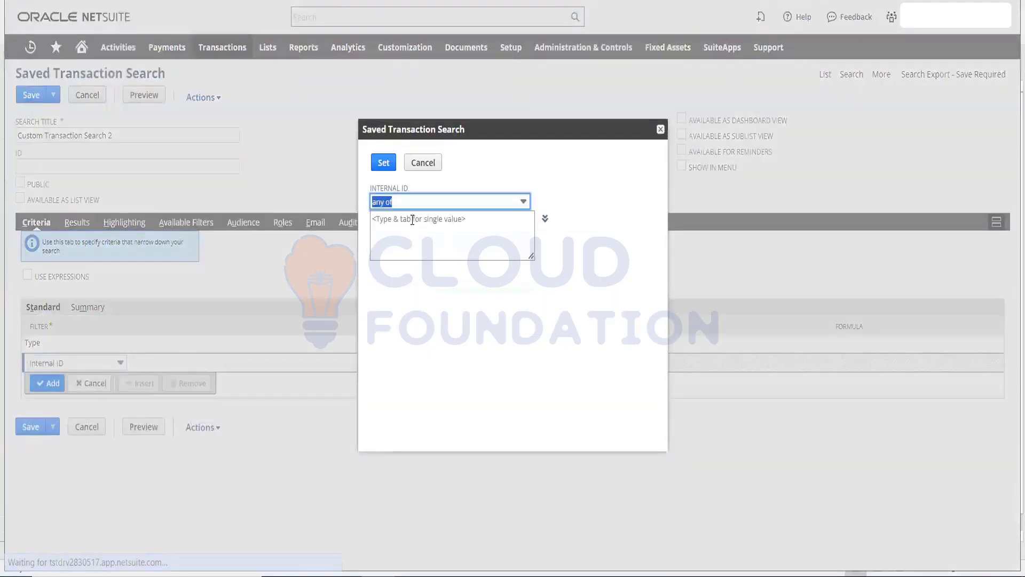
click(413, 219)
text(9448)
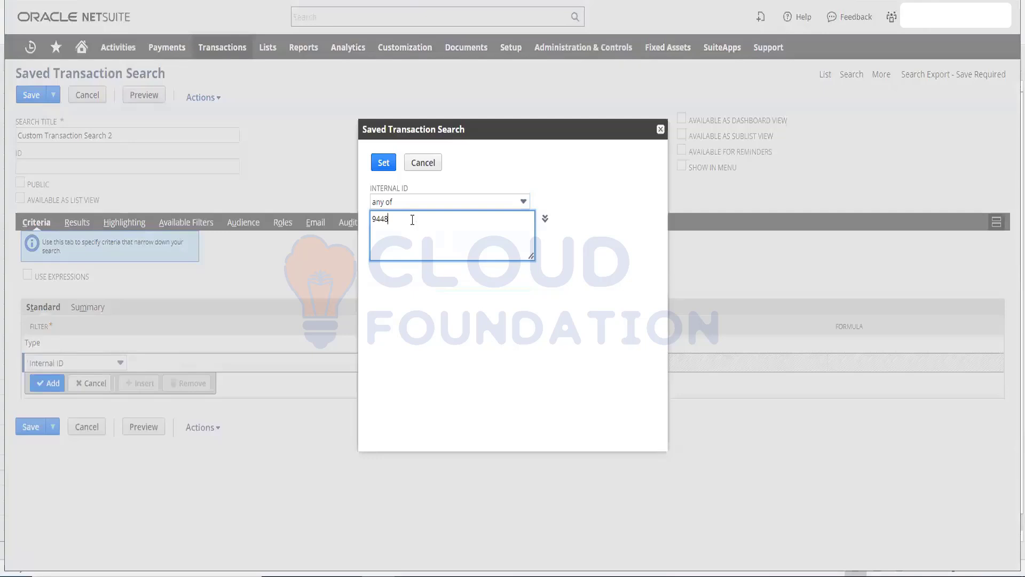
click(398, 276)
click(383, 162)
Remove all default columns from the saved search's results
click(77, 222)
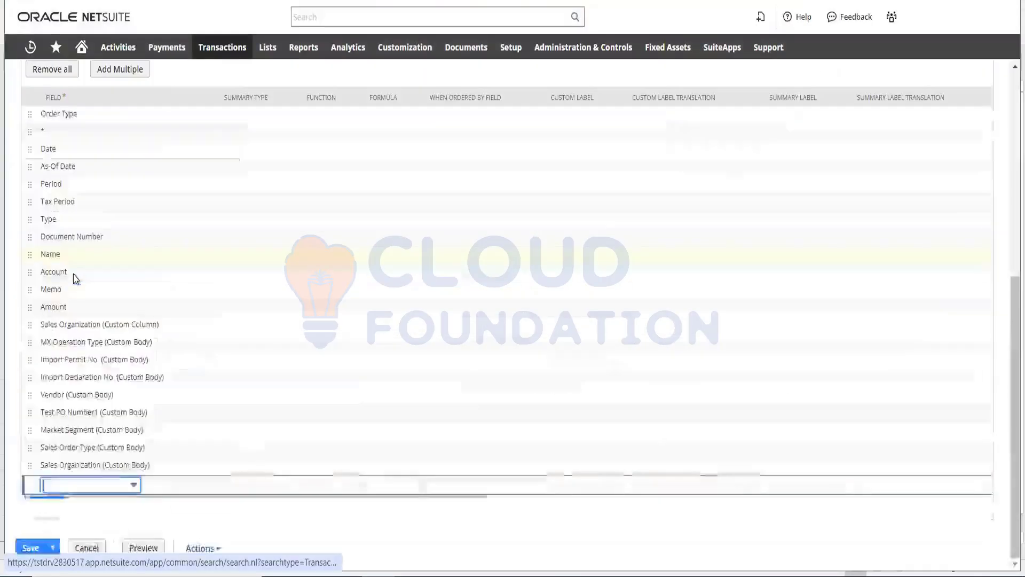
scroll(64, 320, up, 5)
click(49, 381)
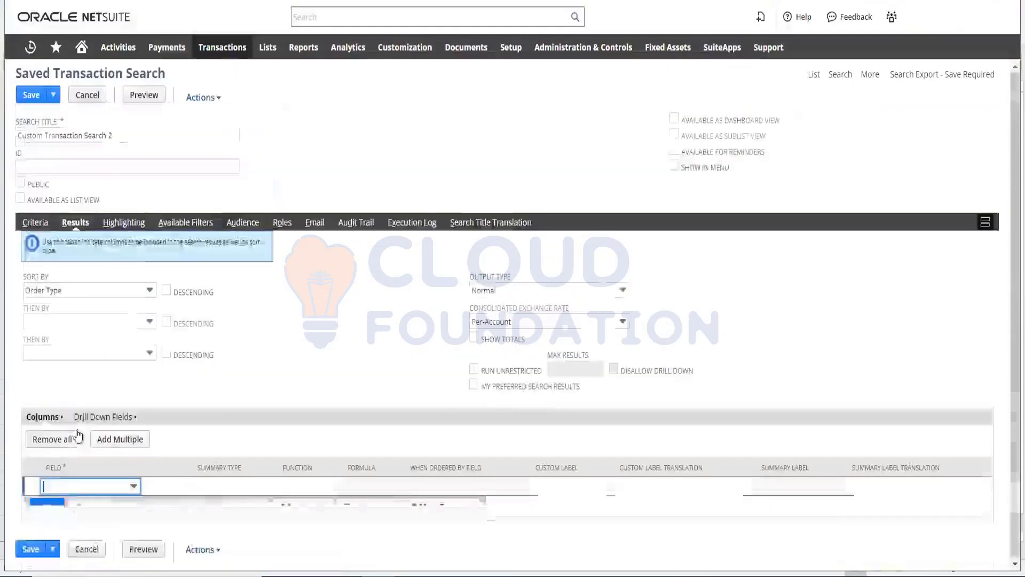
Add an External ID column to the saved transaction search's results and preview the search, dismissing the analytics promotion
click(74, 484)
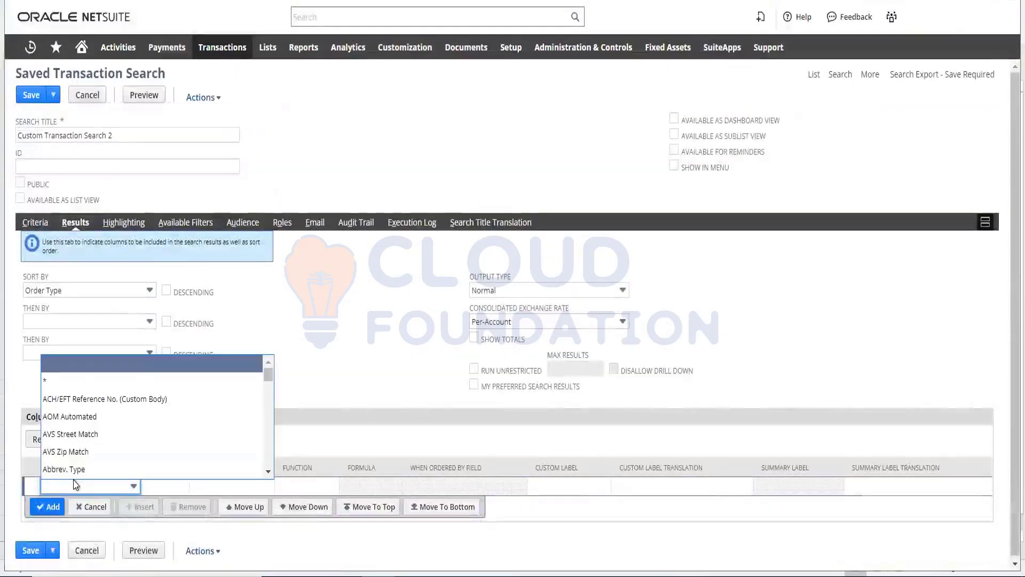
text(Exchange Rate)
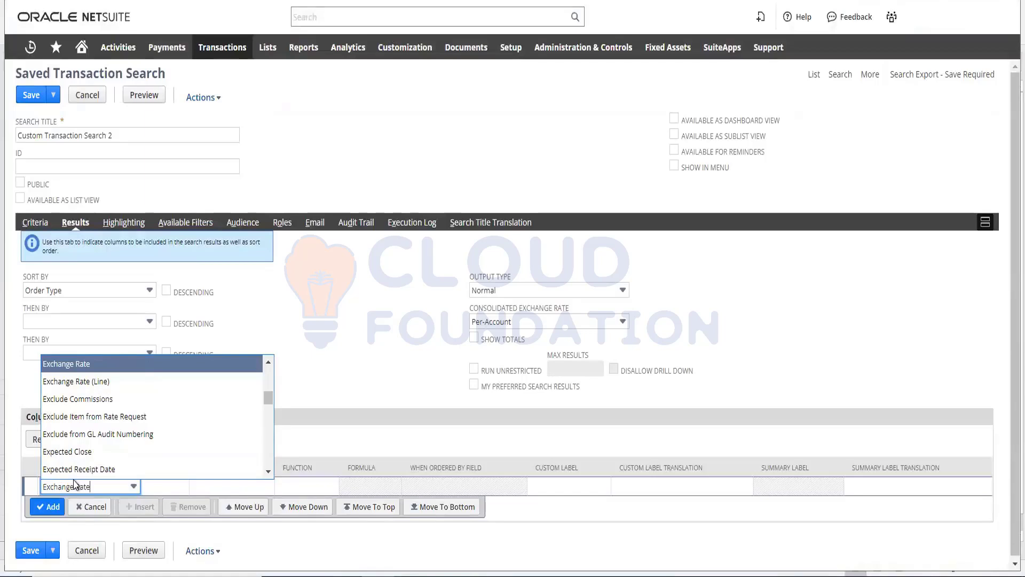
key(ctrl+f)
text(transactio)
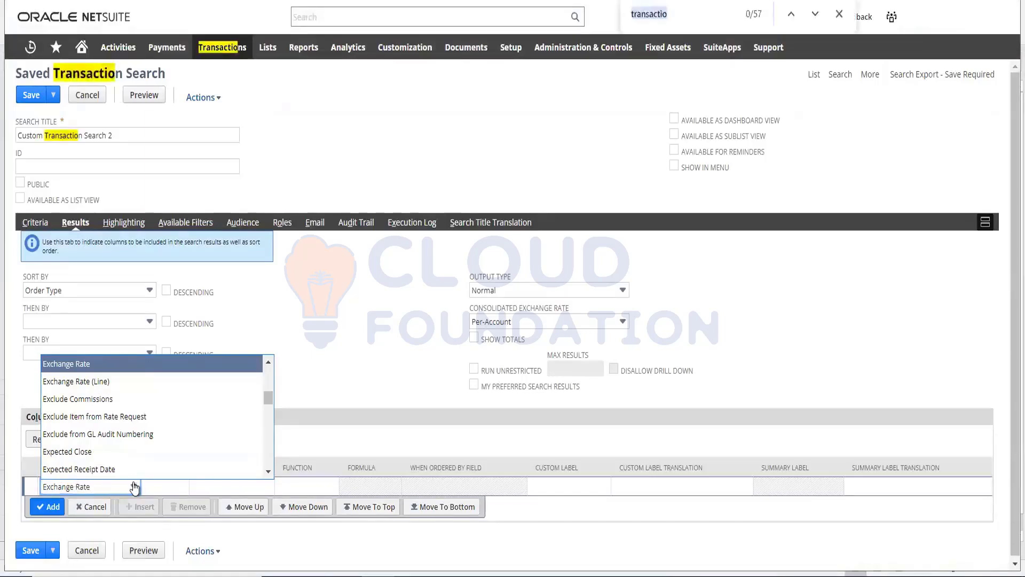
text(exter)
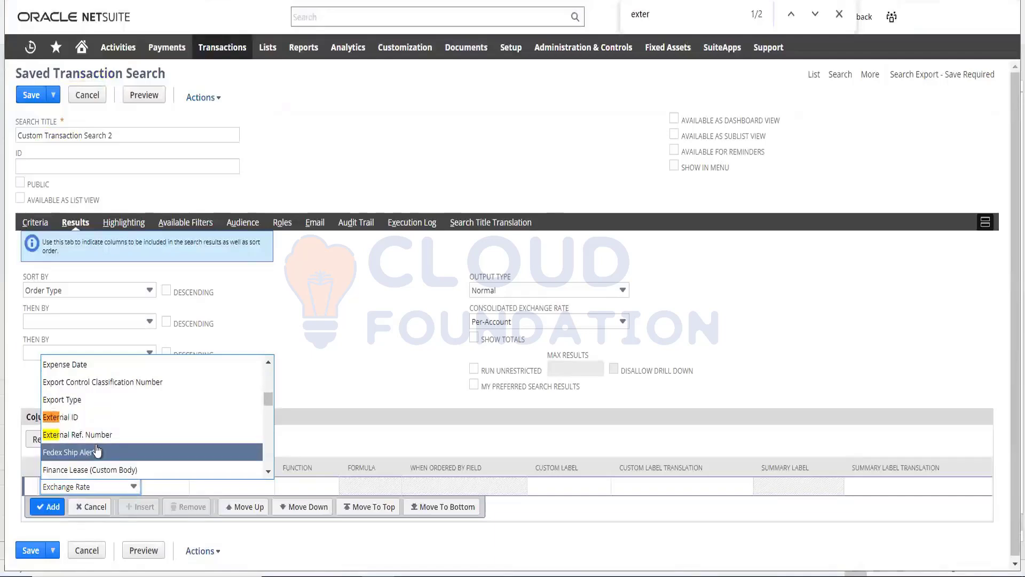
click(72, 418)
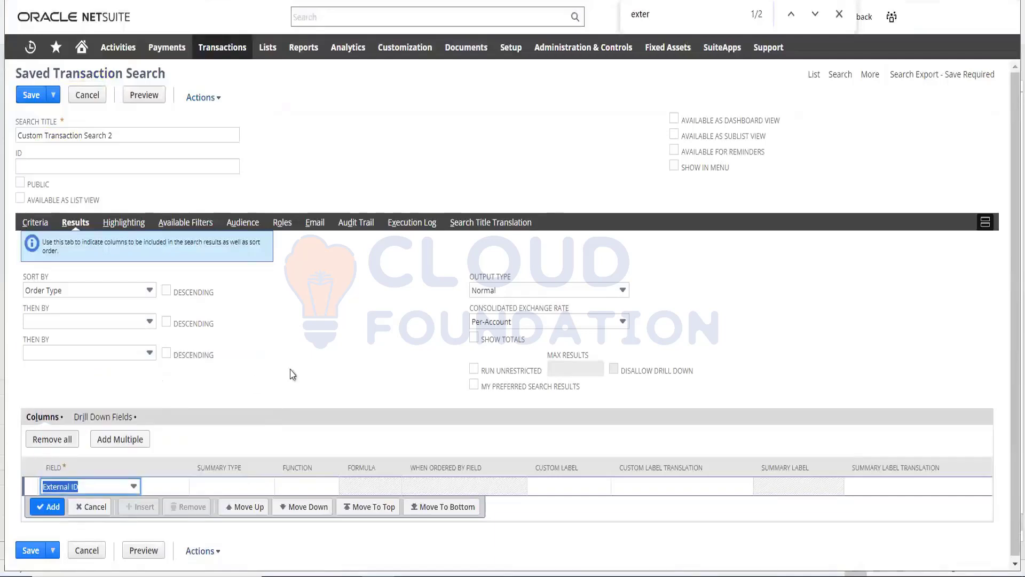
click(49, 508)
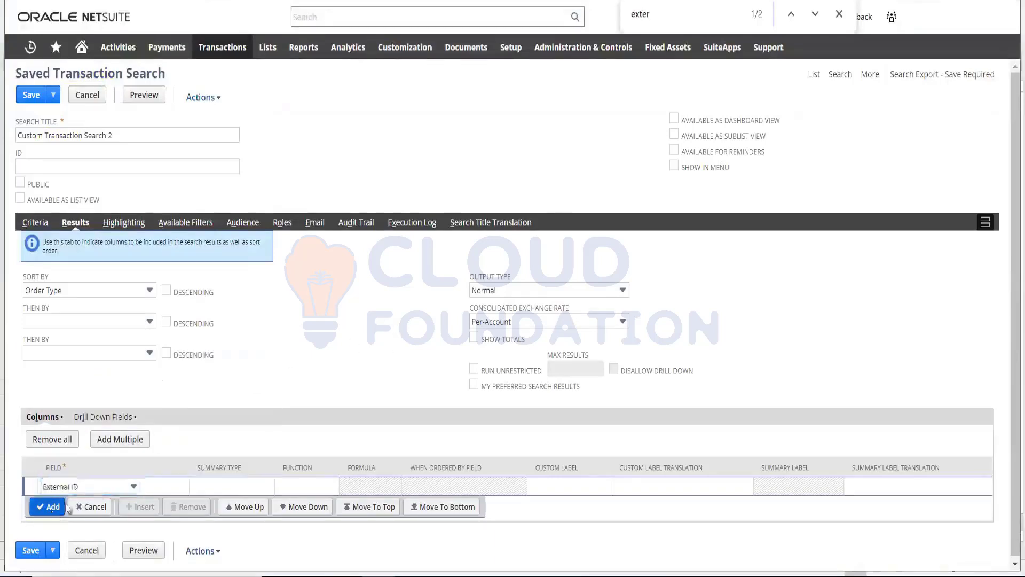
click(36, 223)
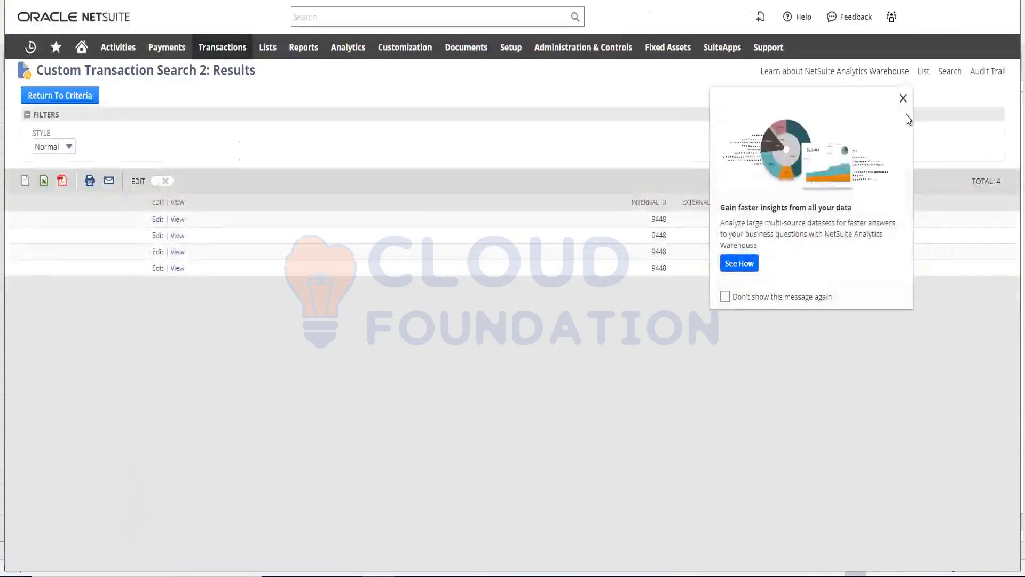
click(903, 98)
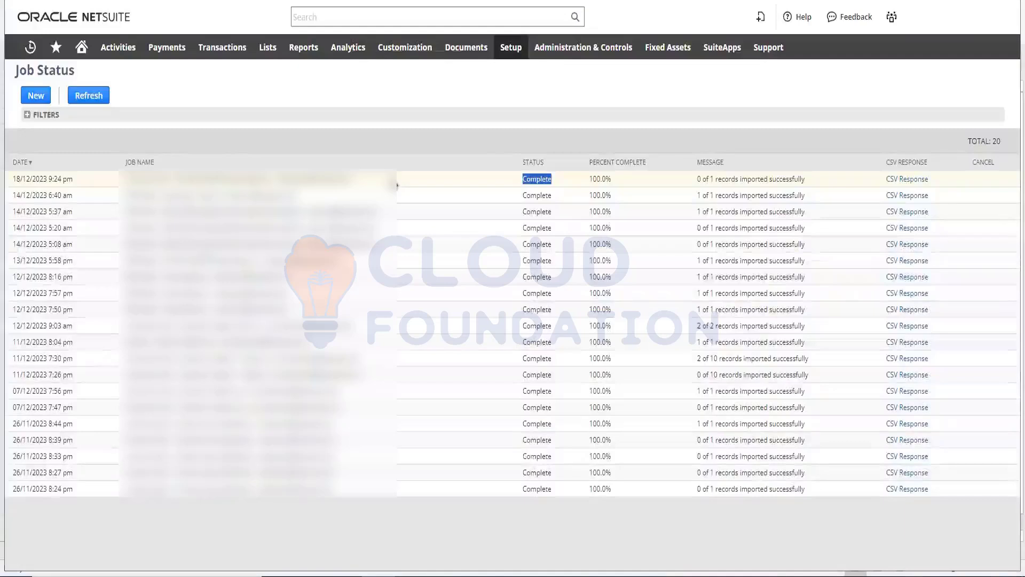
Open the employee list in a separate tab and examine an employee record's primary information, classification and communication details
mouse_move(264, 52)
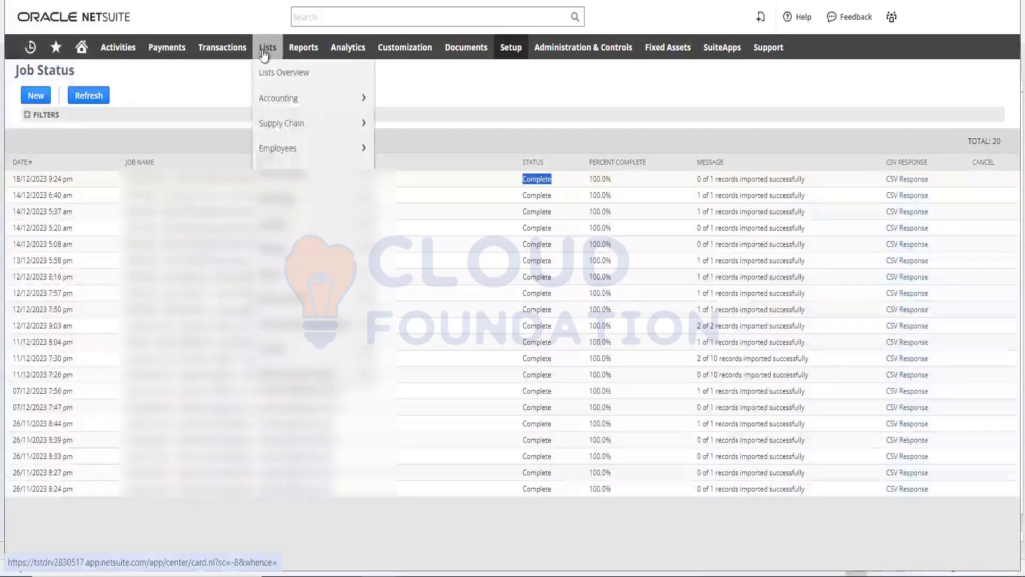
mouse_move(275, 155)
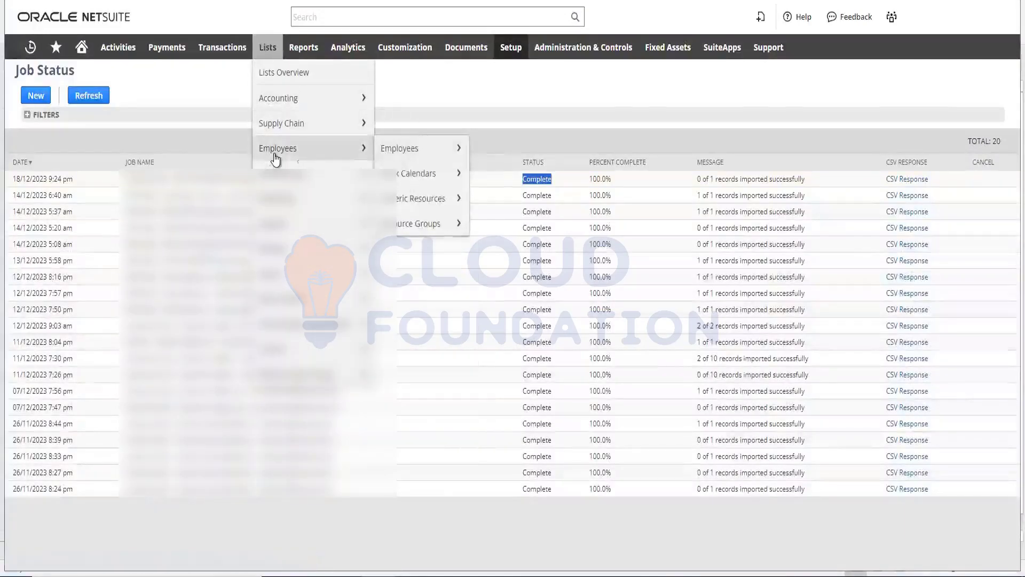
right_click(410, 151)
click(428, 170)
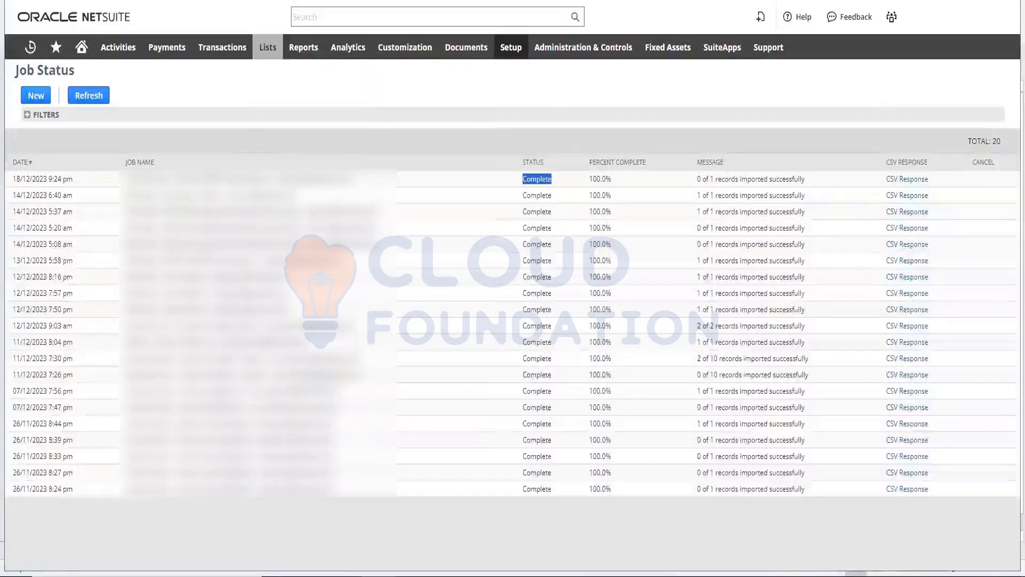
click(363, 1)
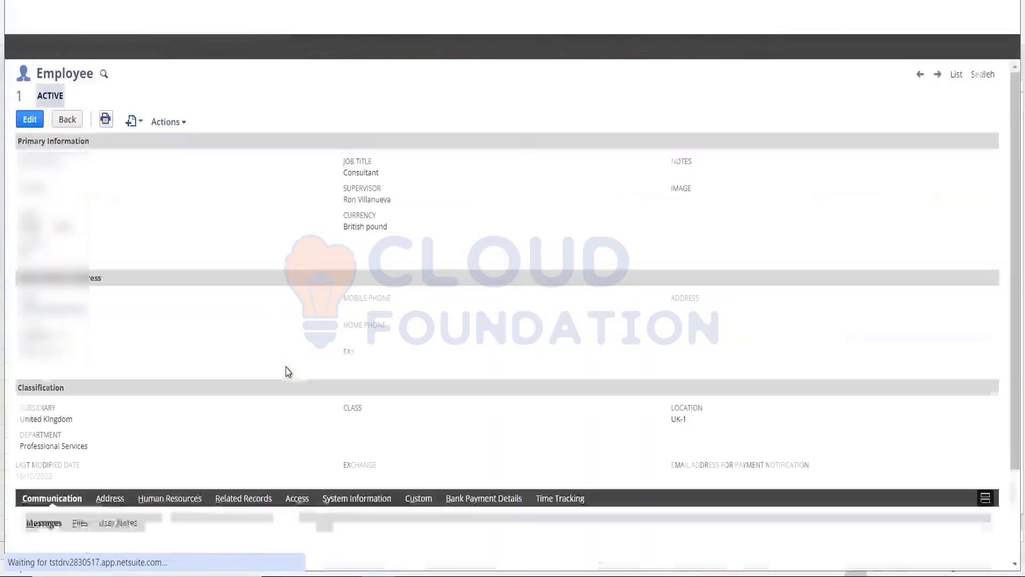
scroll(296, 246, down, 2)
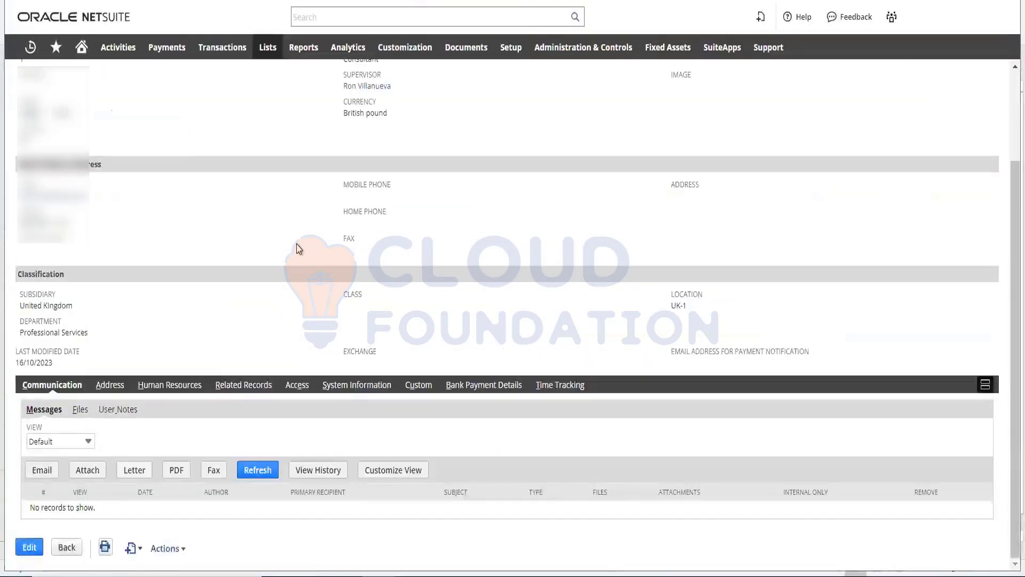
scroll(297, 246, up, 2)
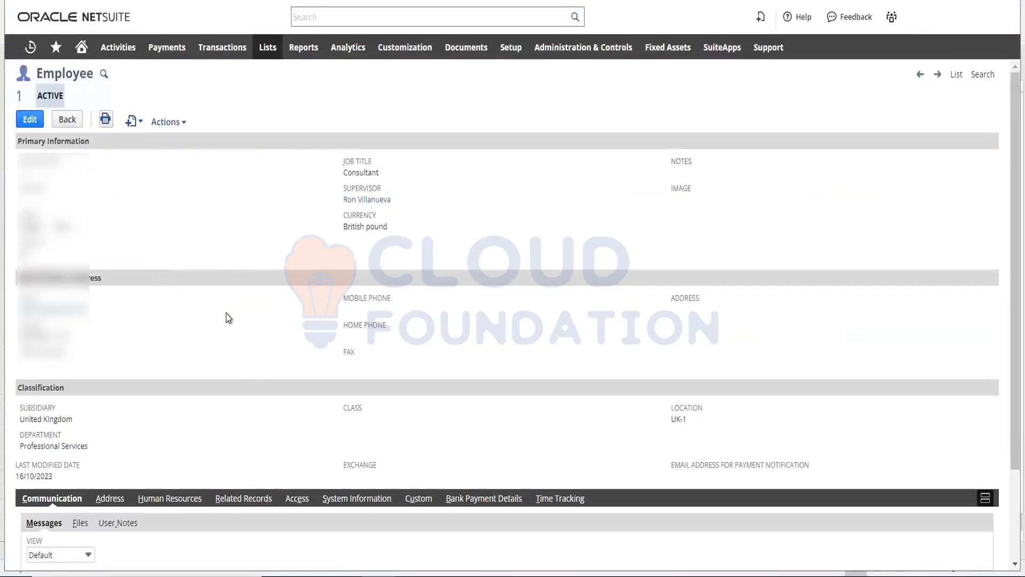
scroll(249, 316, down, 2)
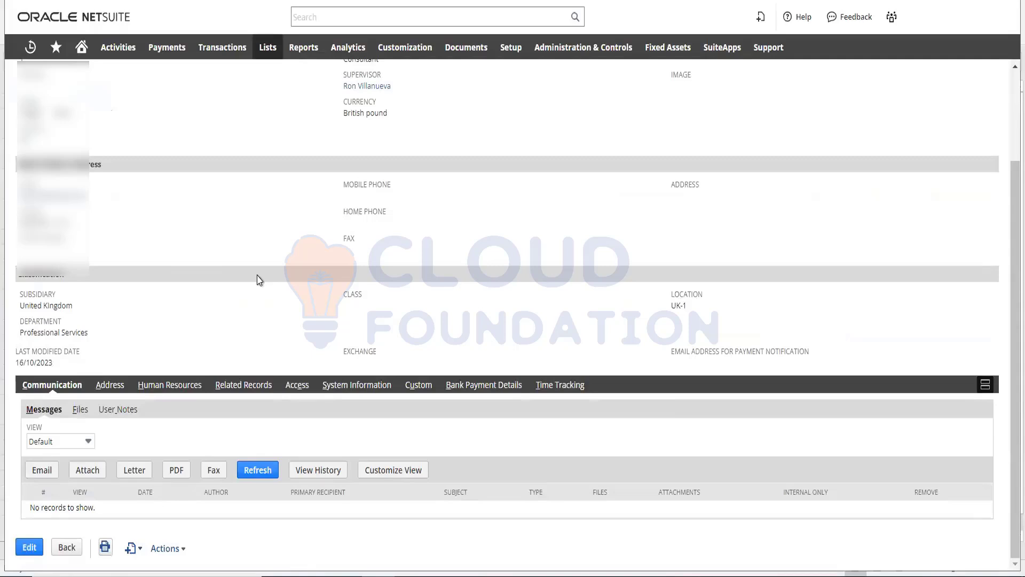
scroll(261, 278, up, 2)
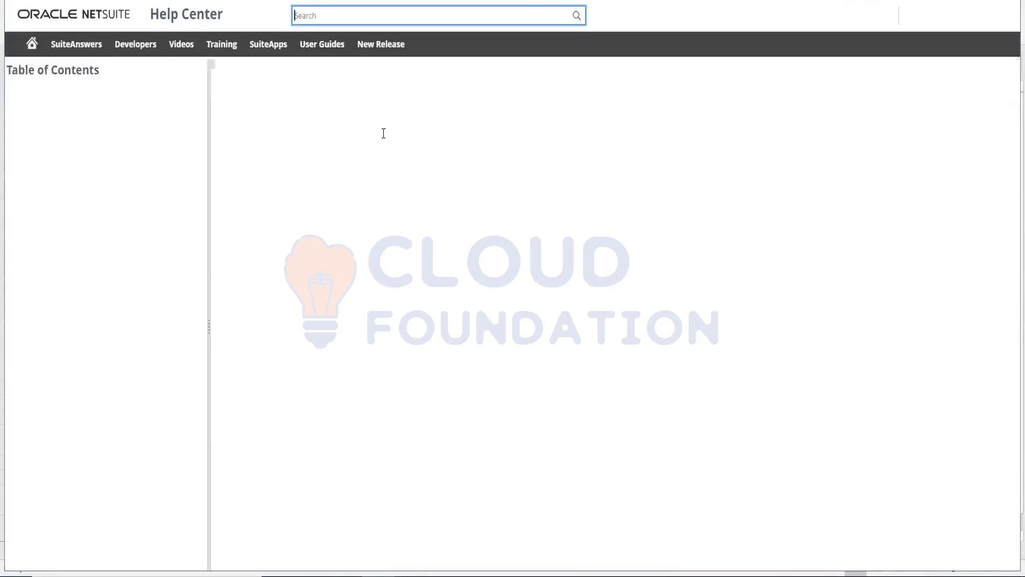
Read the Help Center topic on checking CSV import status, including its email notifications section and the related CSV import topics
scroll(384, 133, down, 1)
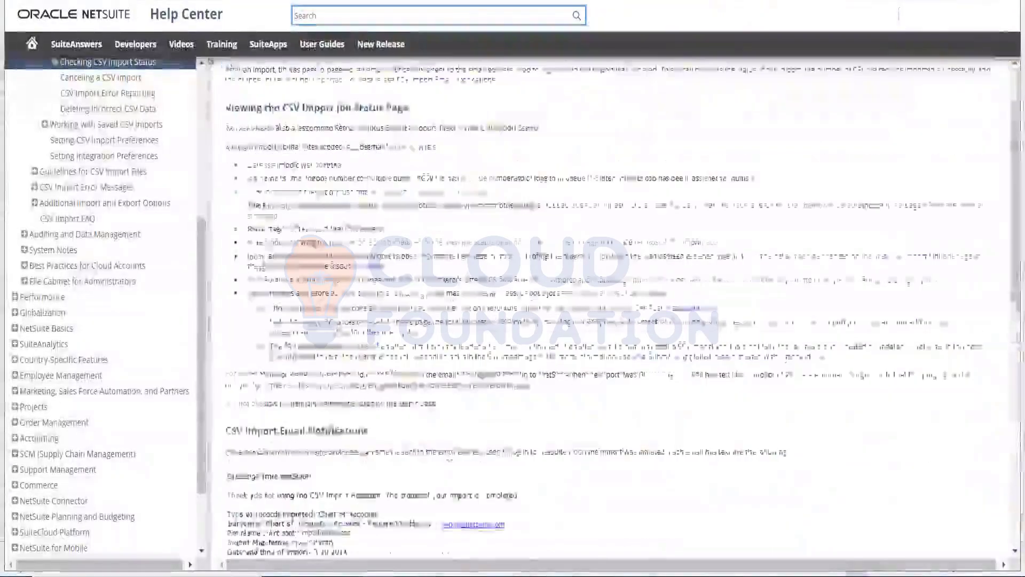
scroll(335, 287, down, 1)
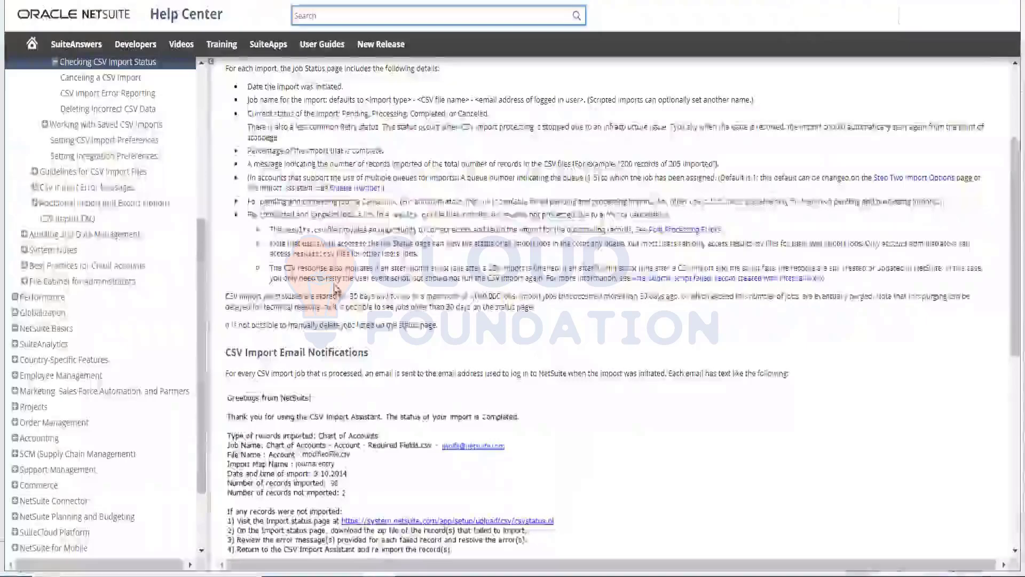
scroll(335, 287, down, 5)
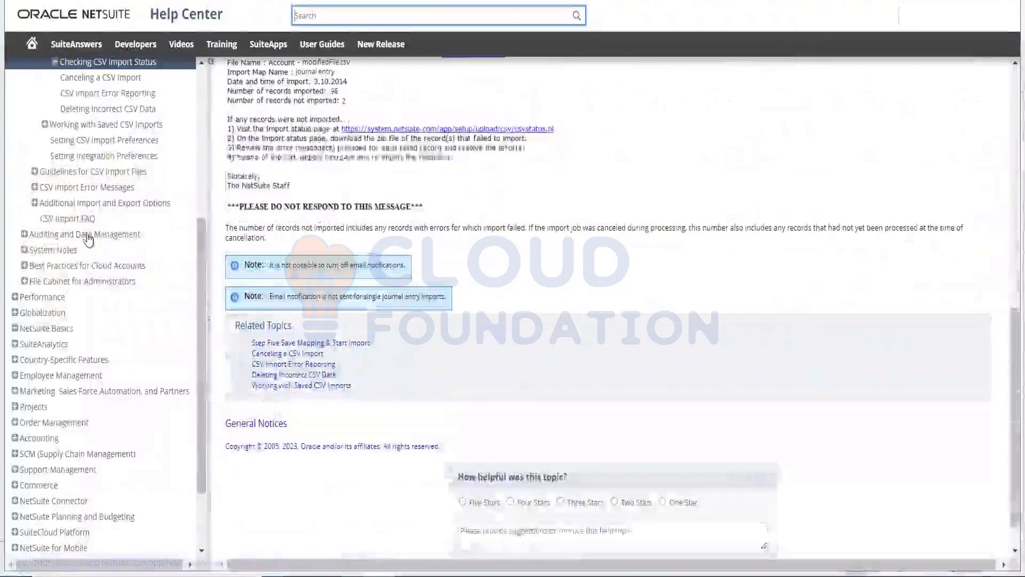
scroll(88, 238, up, 4)
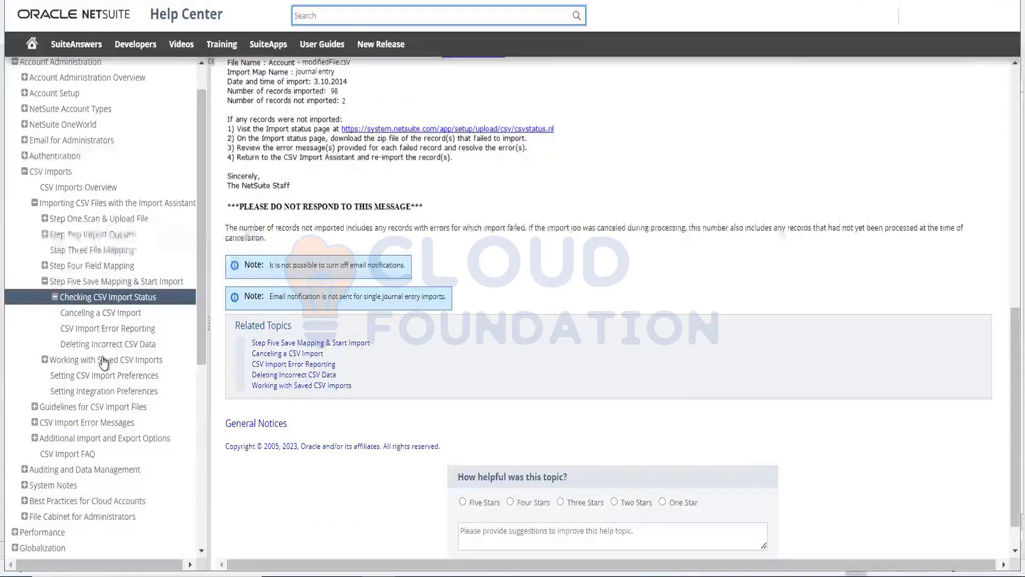
scroll(105, 361, up, 1)
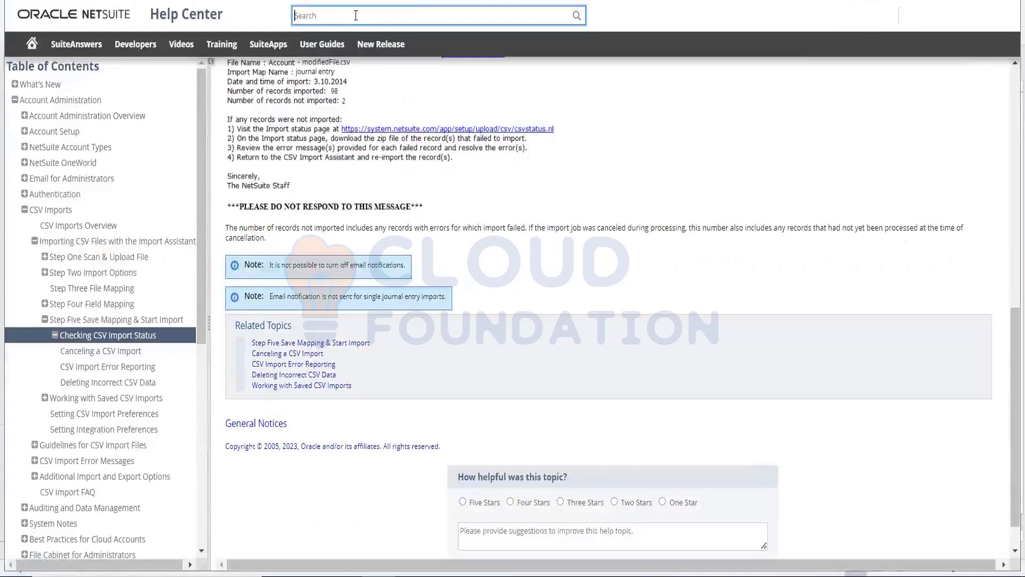
Search the Help Center for "sales order csv" and open the Sales Order Import topic
text(sales)
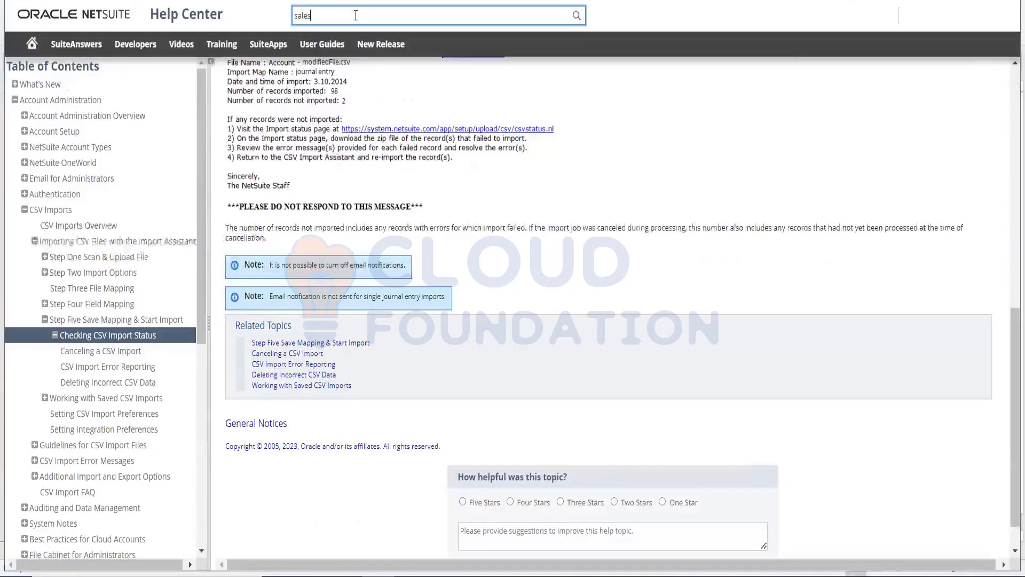
text( order csv)
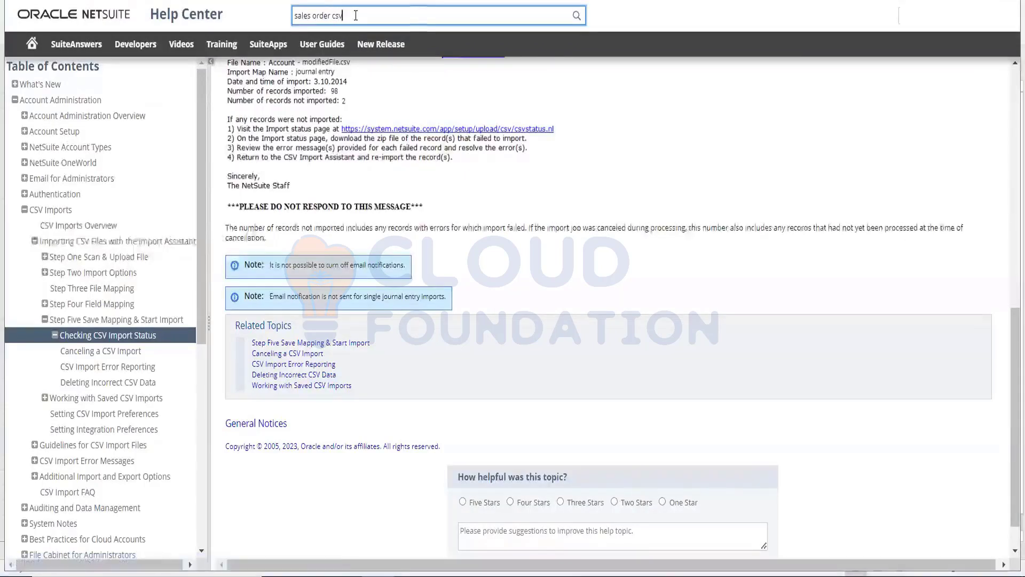
key(Return)
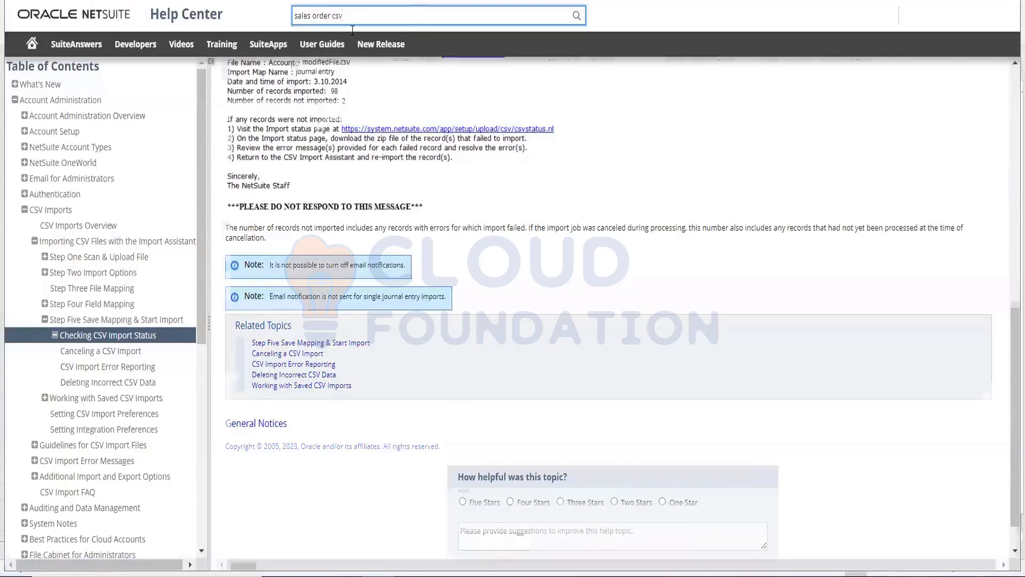
scroll(329, 158, up, 7)
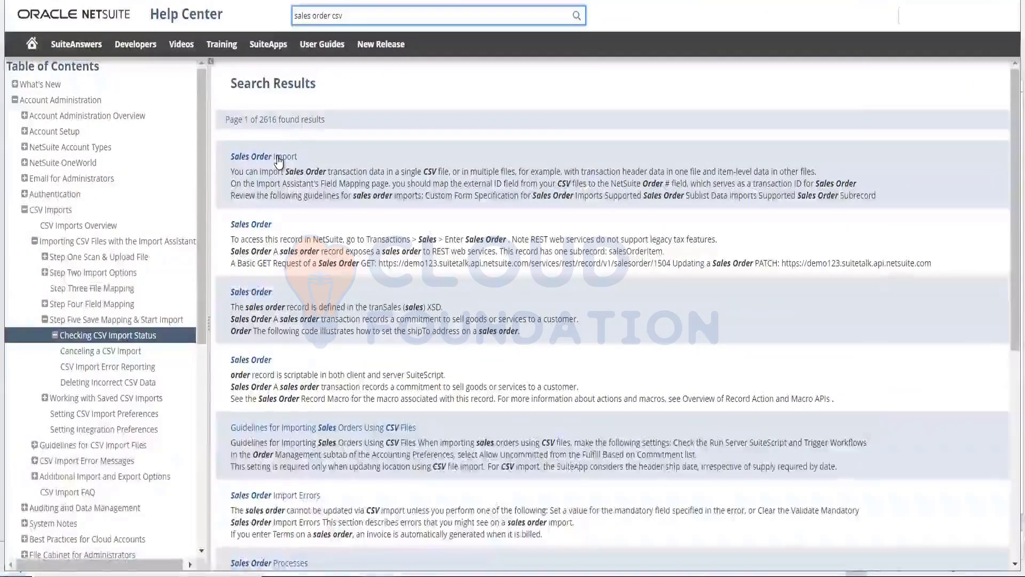
click(279, 159)
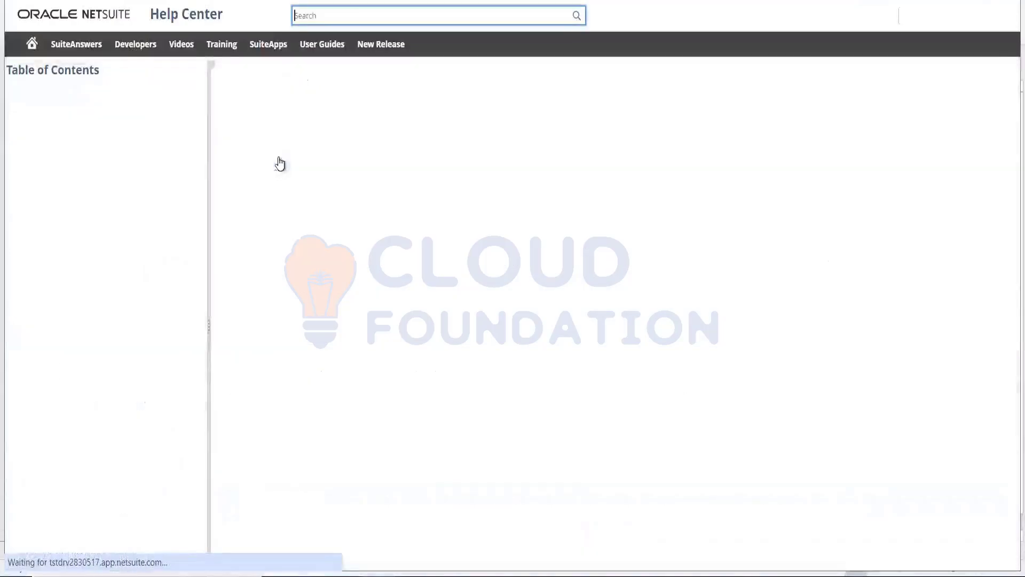
Read the Sales Order Import guidelines and open the linked Sales Order Import Multi-File Example
scroll(405, 213, down, 5)
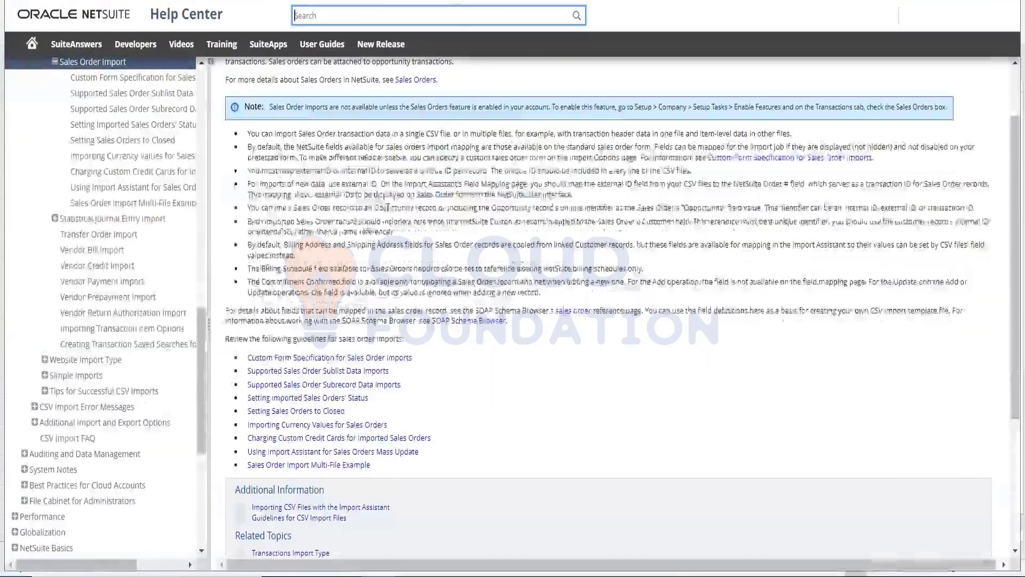
scroll(425, 216, up, 2)
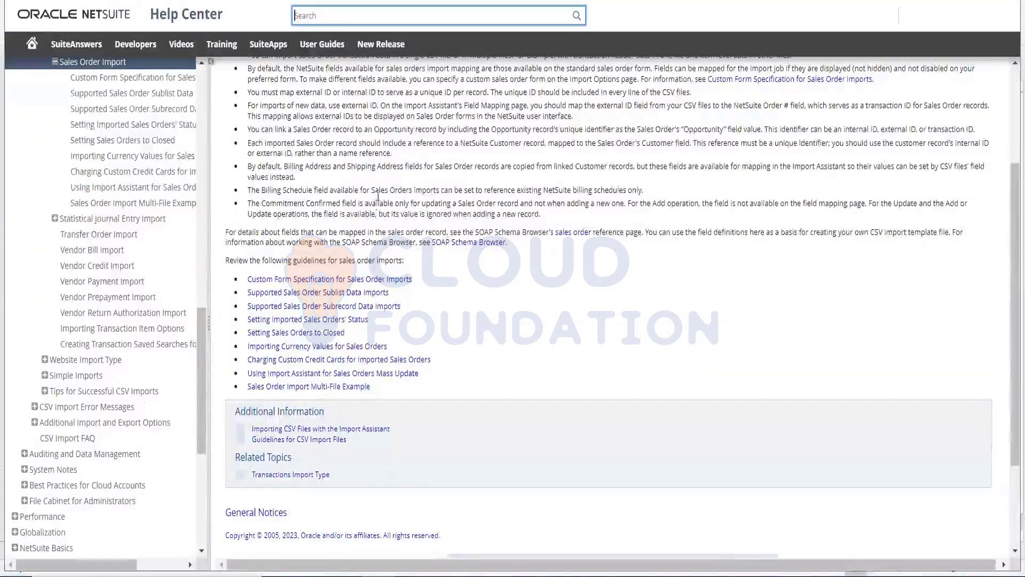
scroll(378, 200, up, 2)
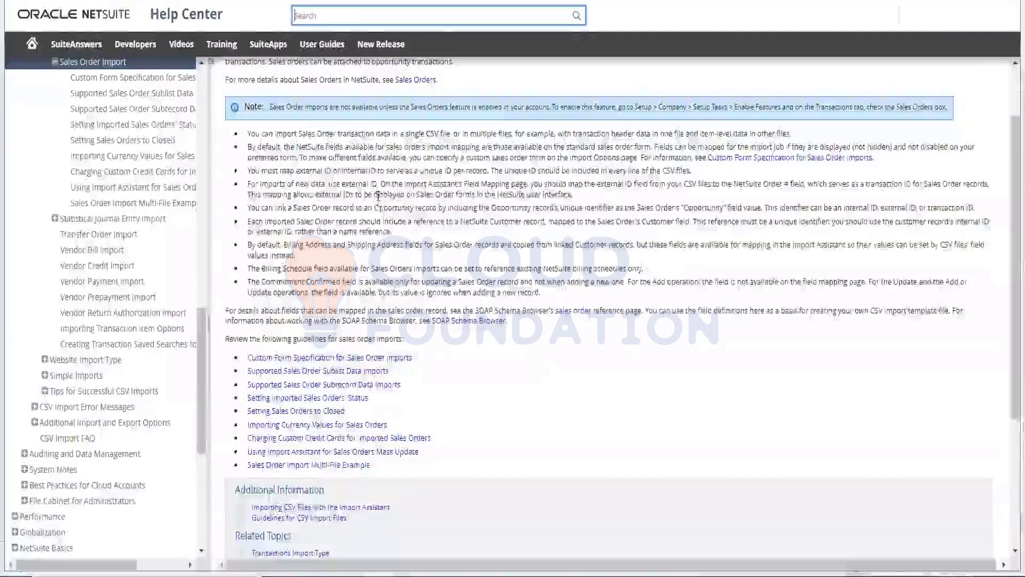
scroll(378, 195, up, 2)
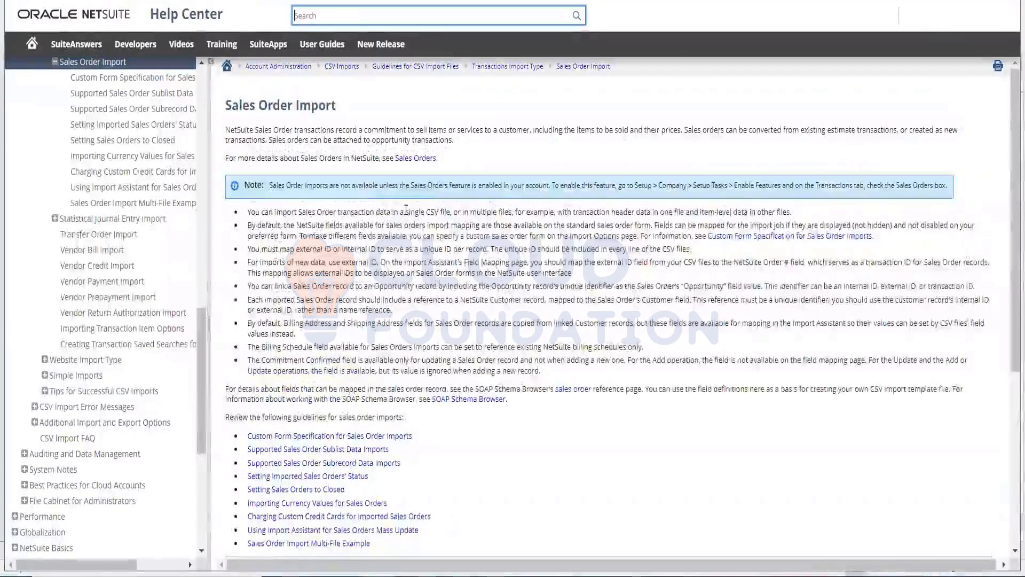
scroll(406, 209, down, 4)
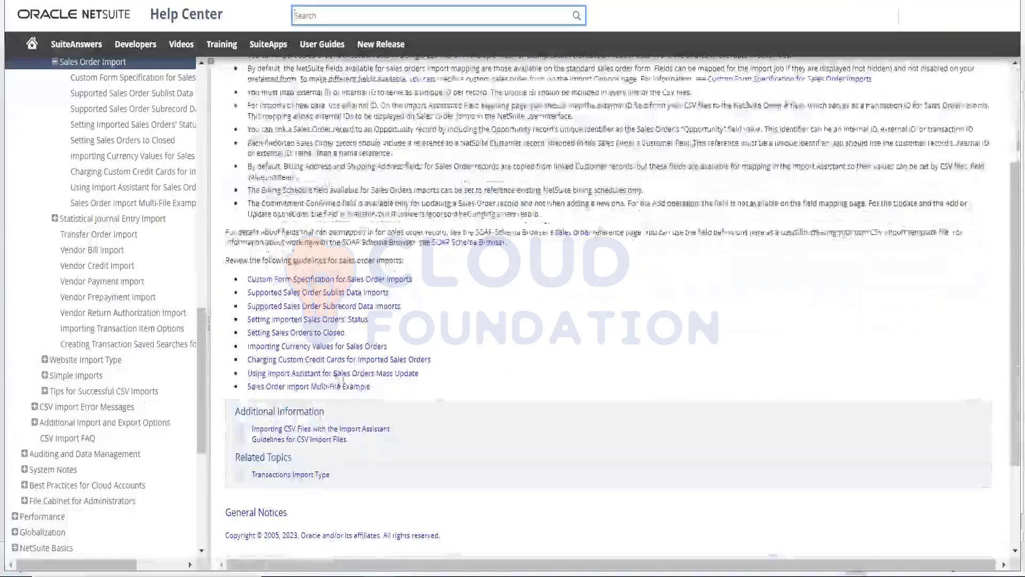
click(321, 391)
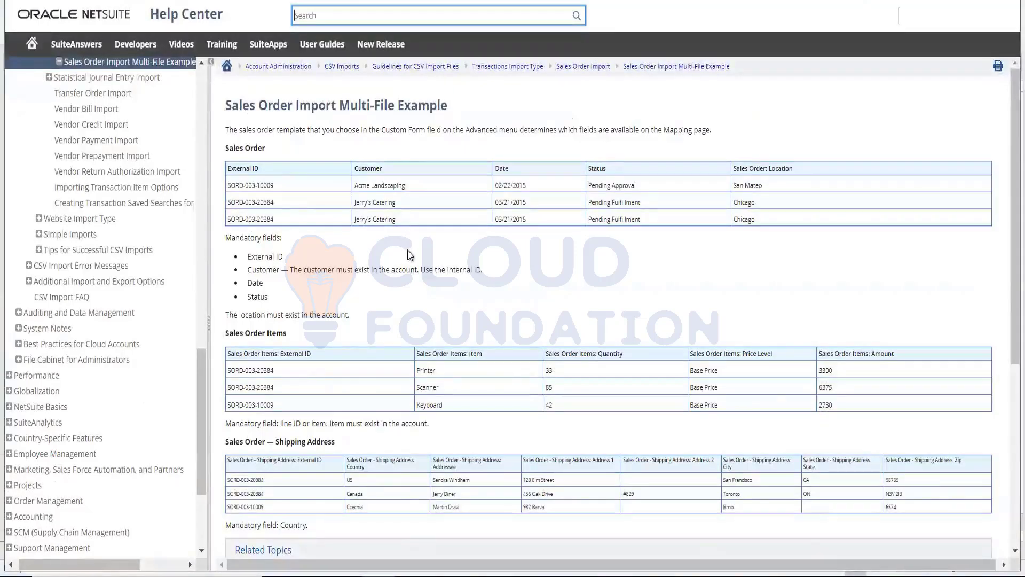
Examine the multi-file example's tables, highlighting the Sales Order table's column headings such as External ID and Customer
scroll(464, 276, down, 5)
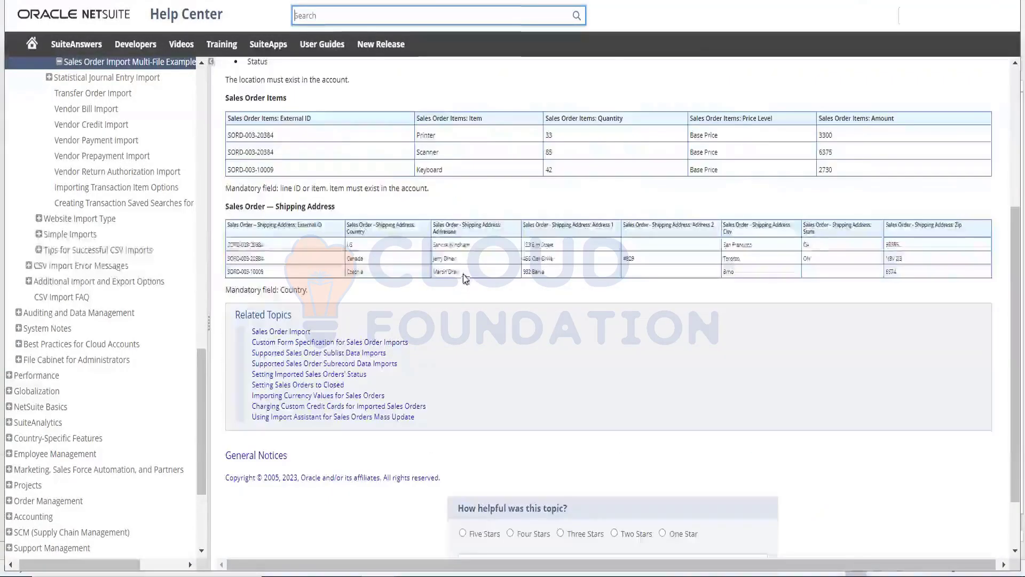
scroll(464, 276, up, 5)
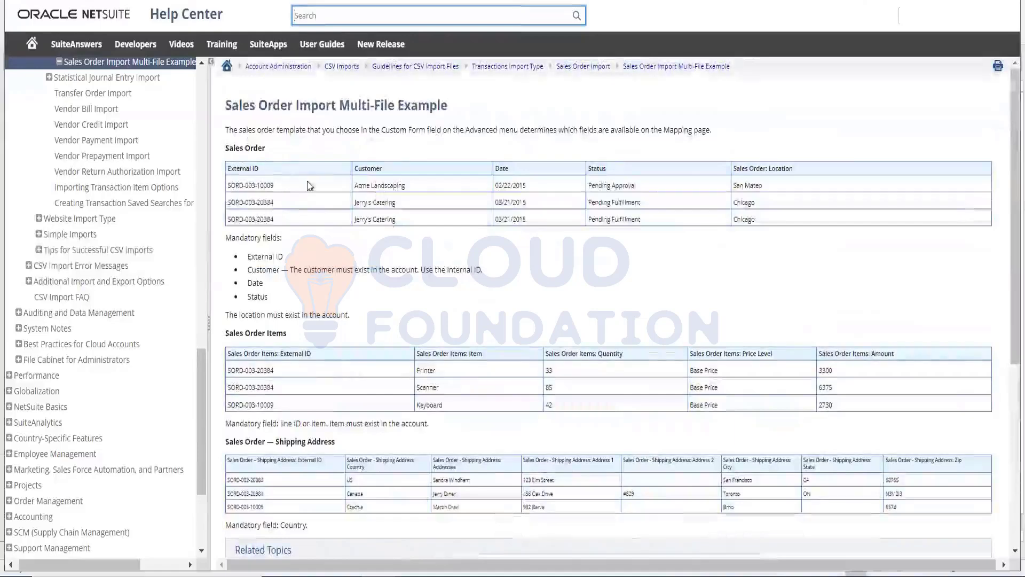
double_click(239, 168)
double_click(369, 168)
double_click(502, 167)
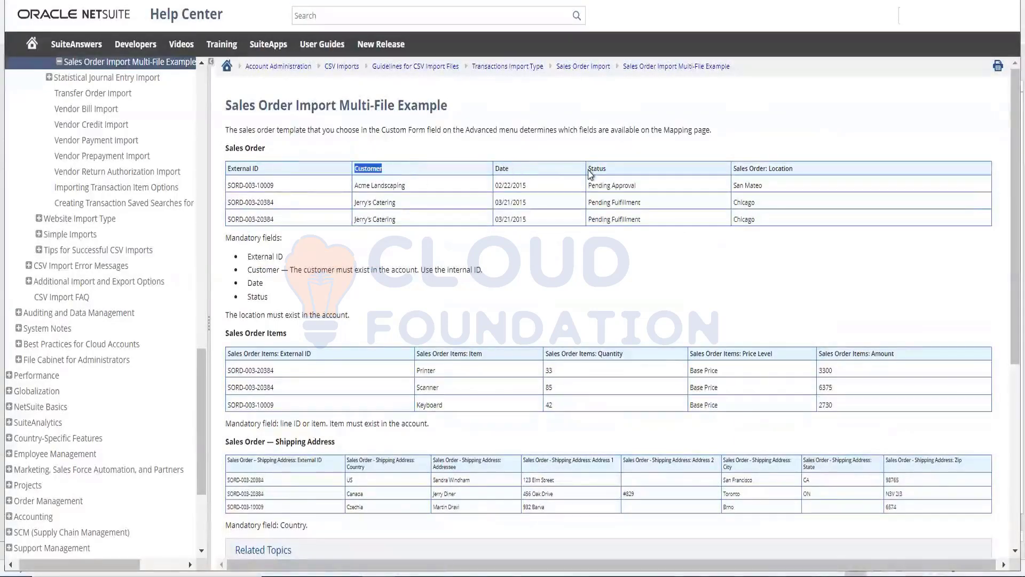
Highlight the Status and Sales Order: Location column headings, and review the example's item and shipping address tables, related topics and neighbouring help contents
double_click(597, 168)
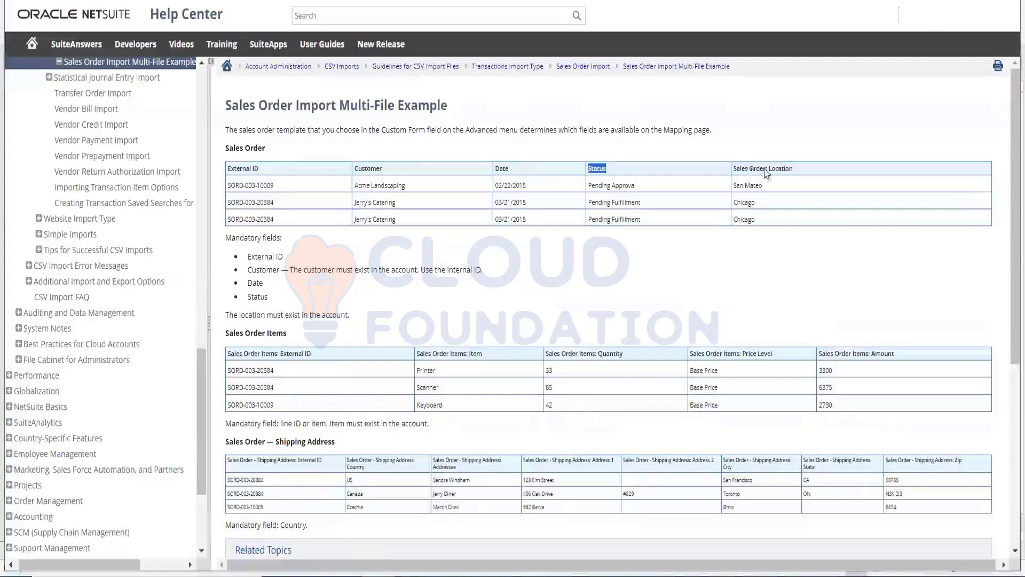
triple_click(766, 169)
scroll(386, 297, down, 3)
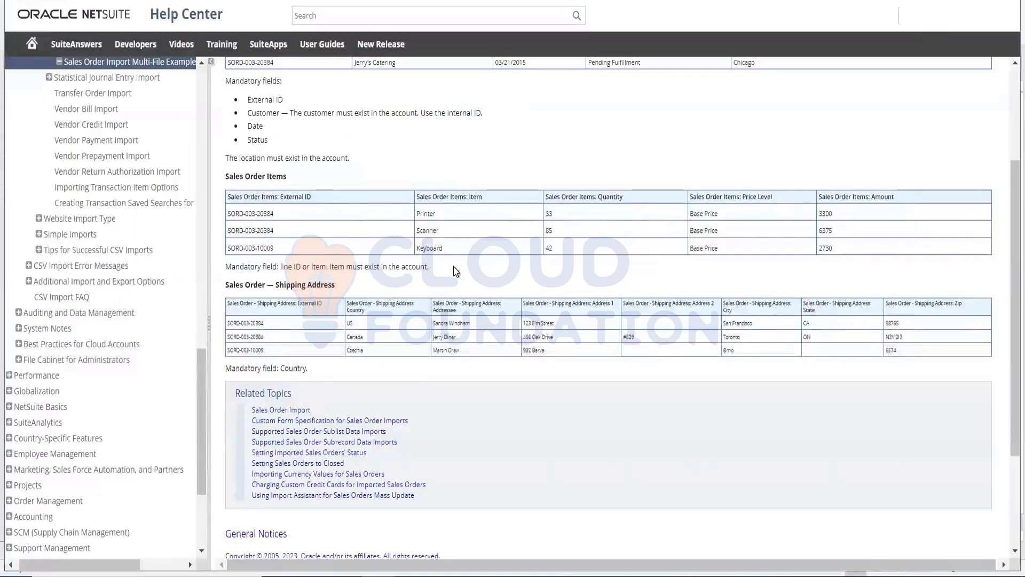
scroll(457, 275, up, 3)
scroll(102, 201, up, 2)
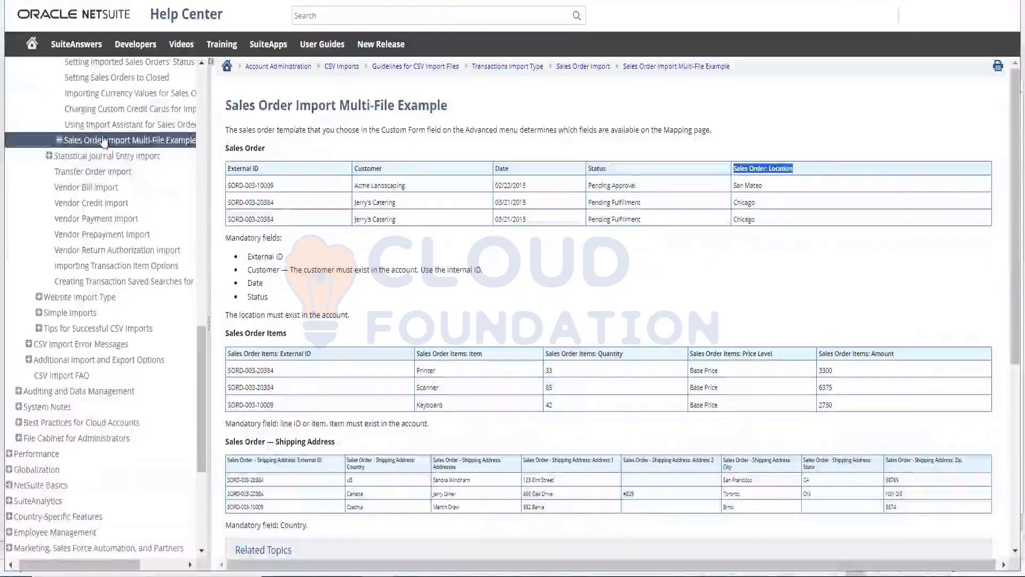
scroll(105, 143, up, 3)
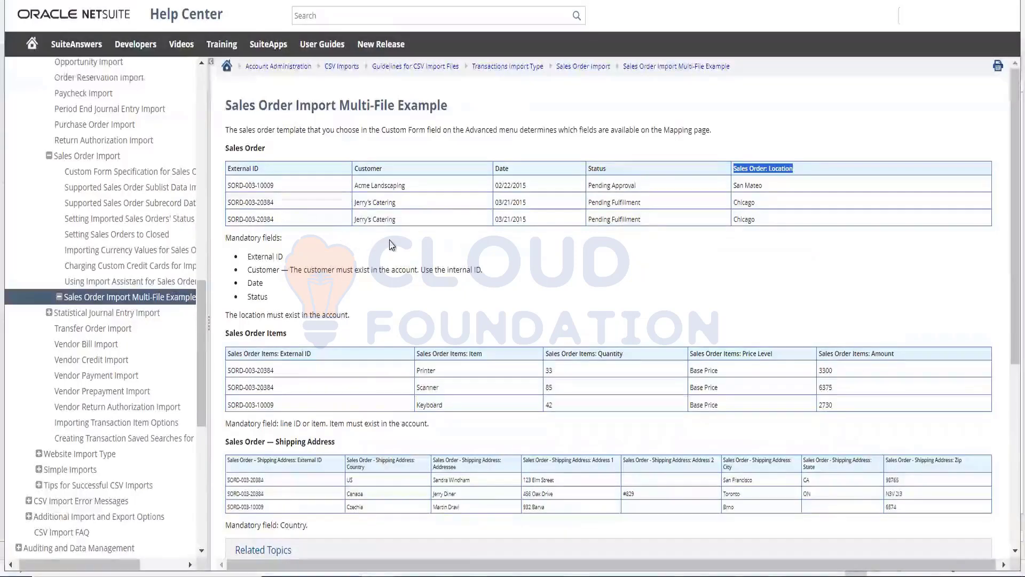
scroll(390, 244, down, 3)
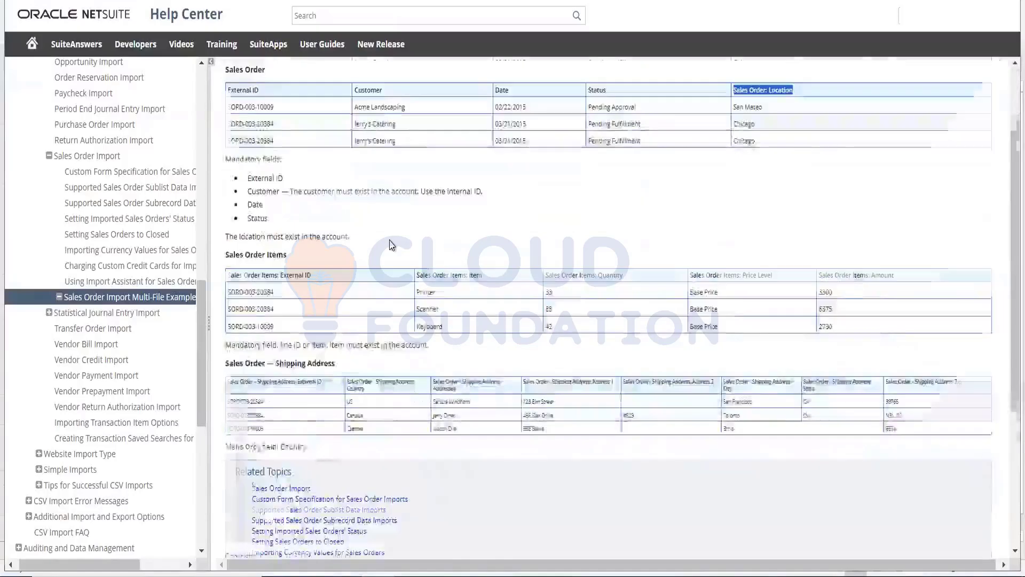
scroll(391, 244, down, 3)
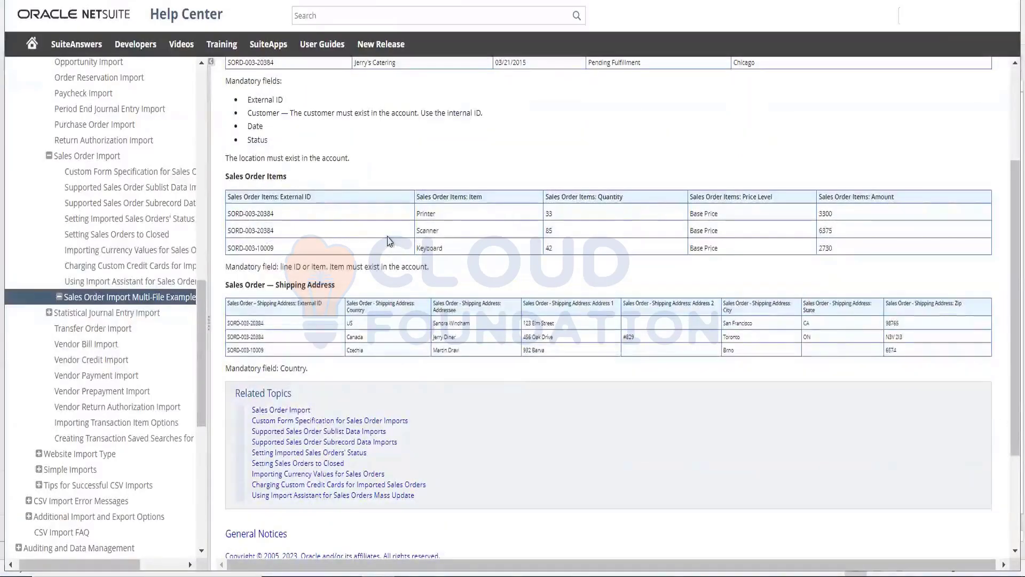